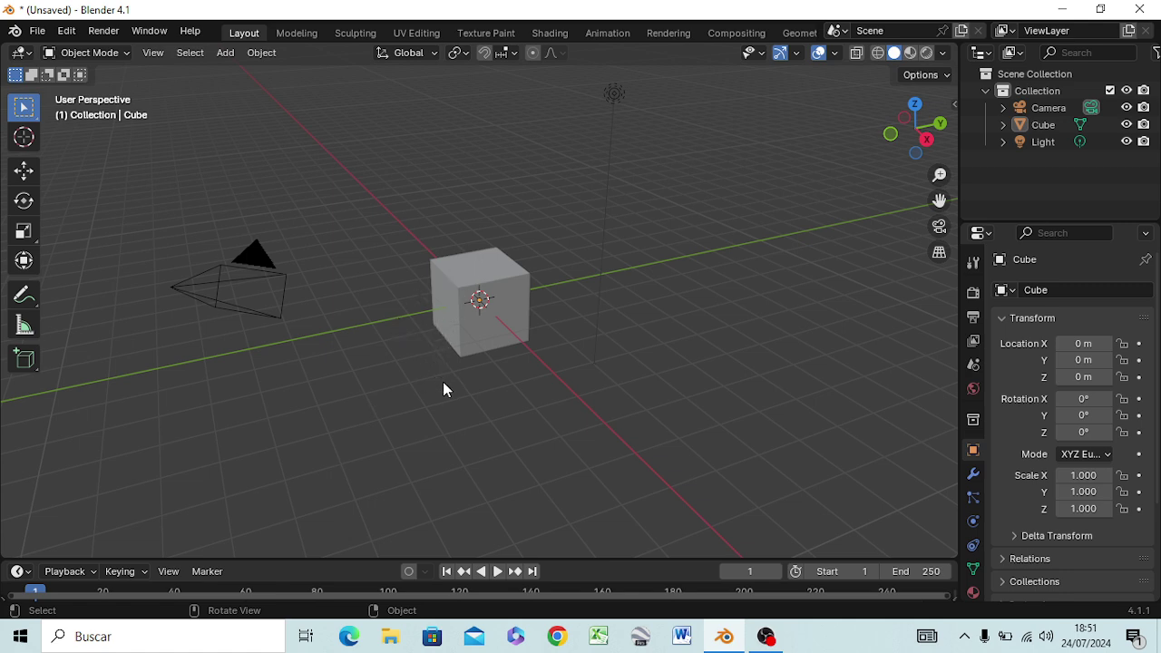
# Delete the default camera, cube and light
pyautogui.press('a')
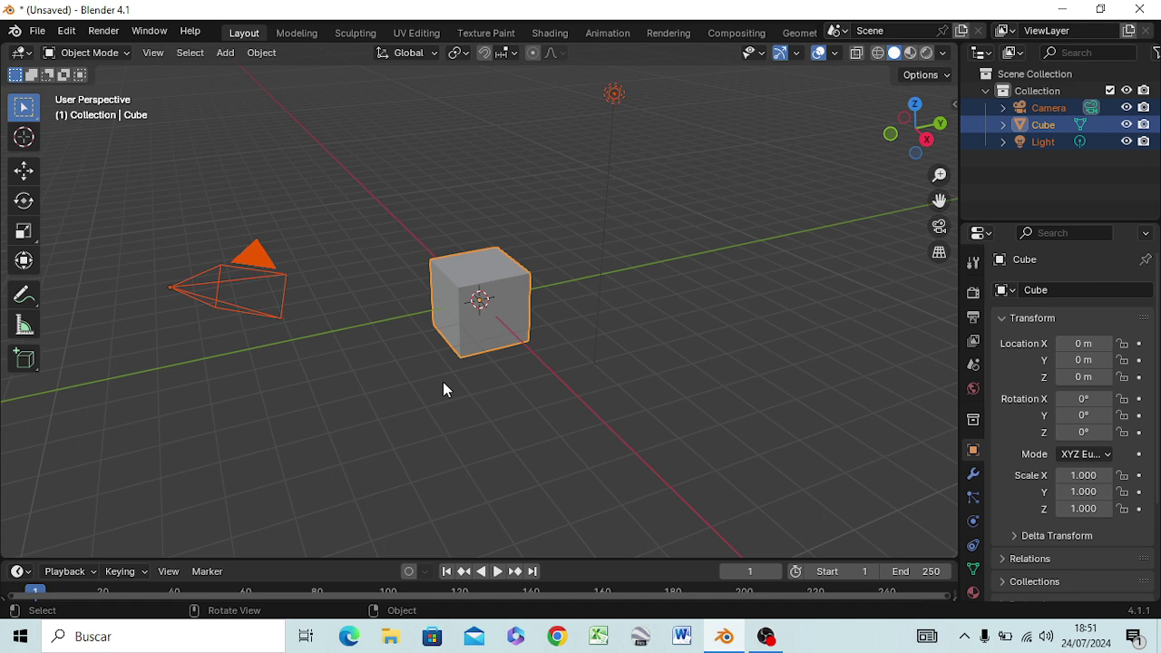
pyautogui.press('x')
pyautogui.click(443, 385)
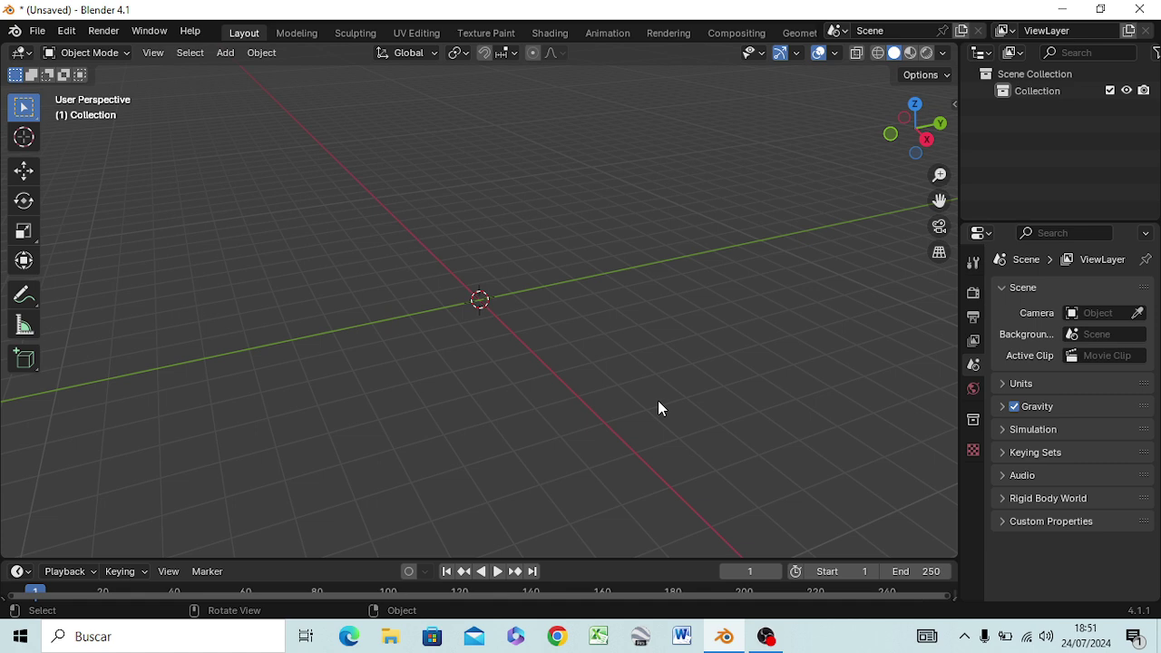
# Switch to the front view and zoom in on the empty scene
pyautogui.press('KP_1')
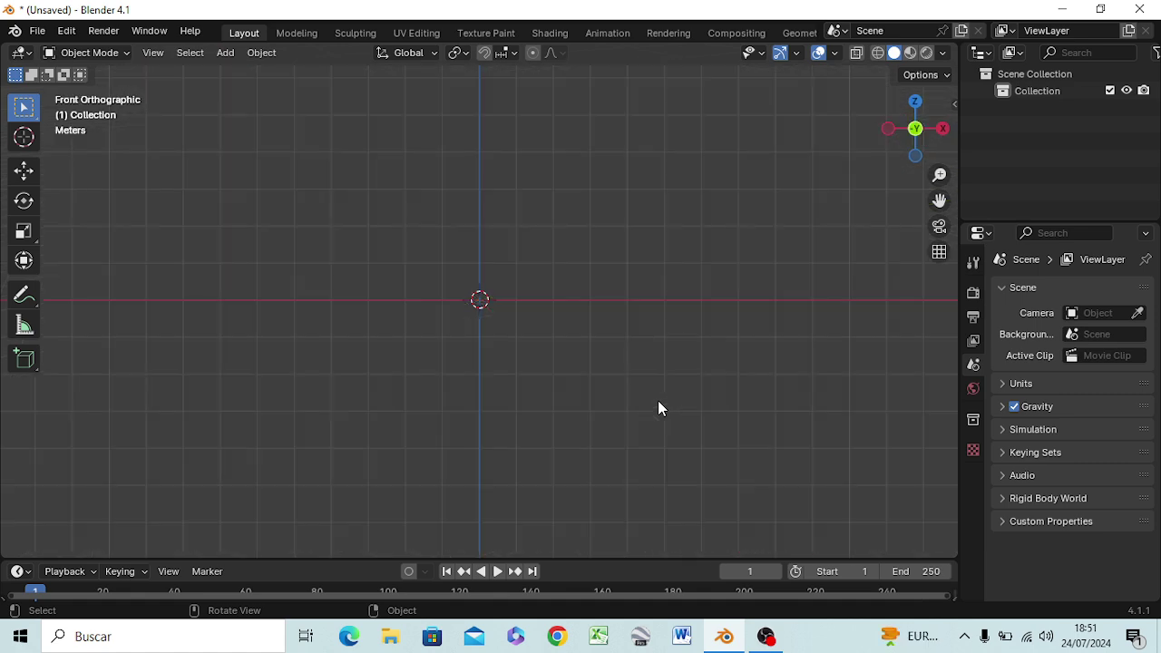
pyautogui.scroll(3, 595, 346)
pyautogui.scroll(1, 595, 346)
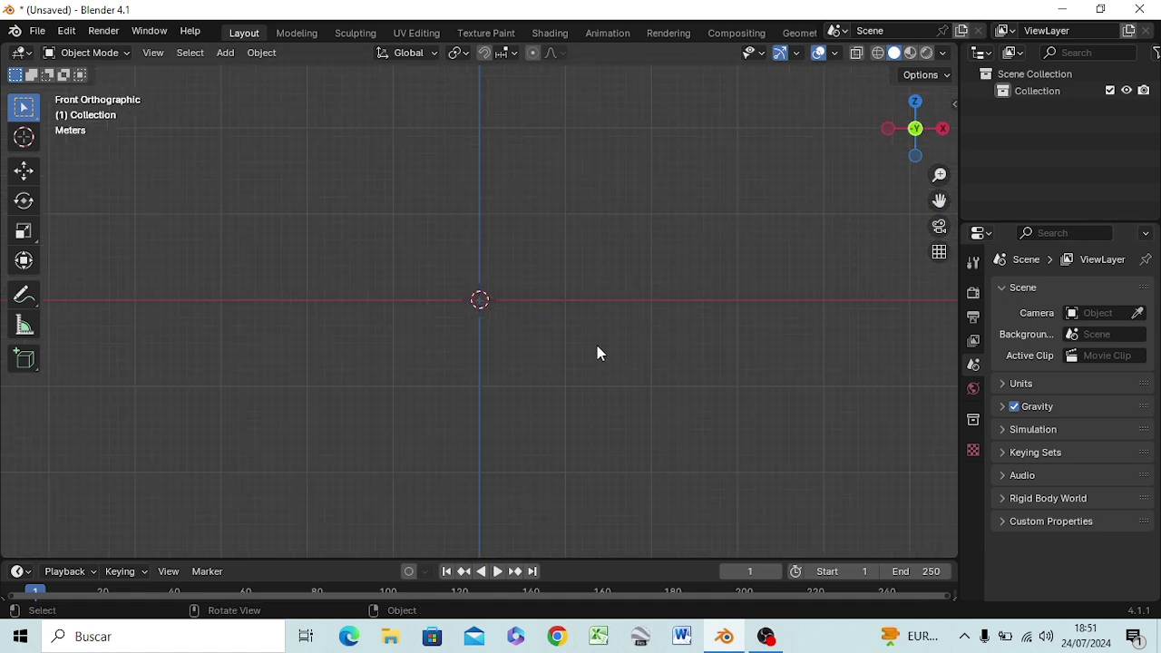
pyautogui.scroll(1, 597, 345)
pyautogui.scroll(1, 597, 346)
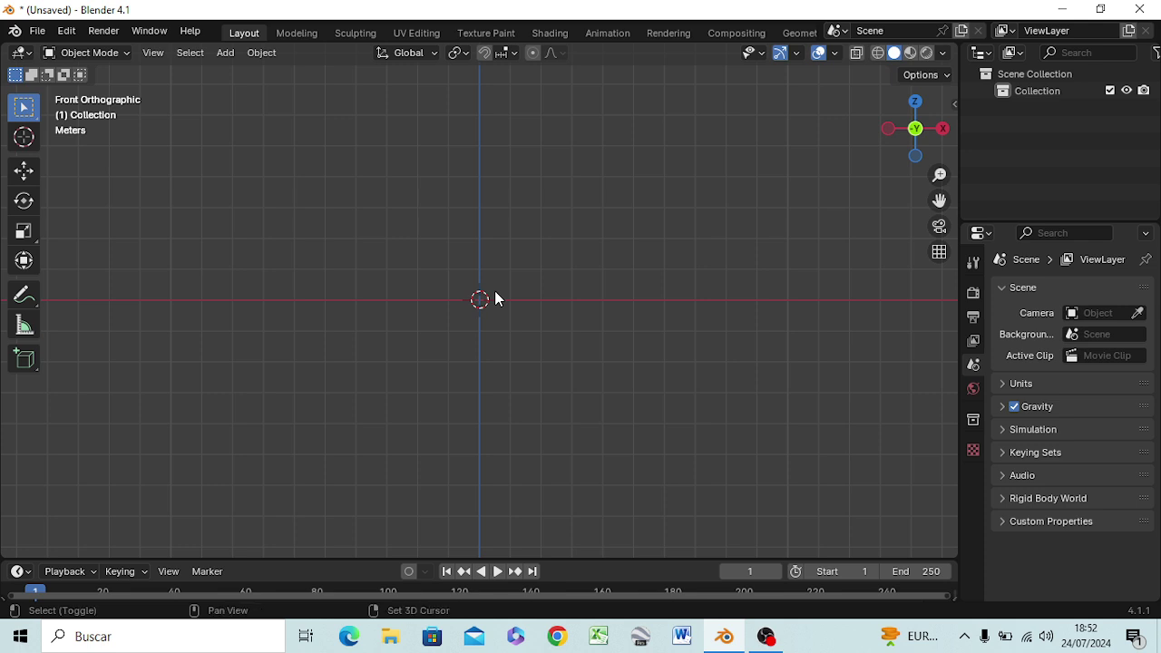
pyautogui.hotkey('shift', 'a')
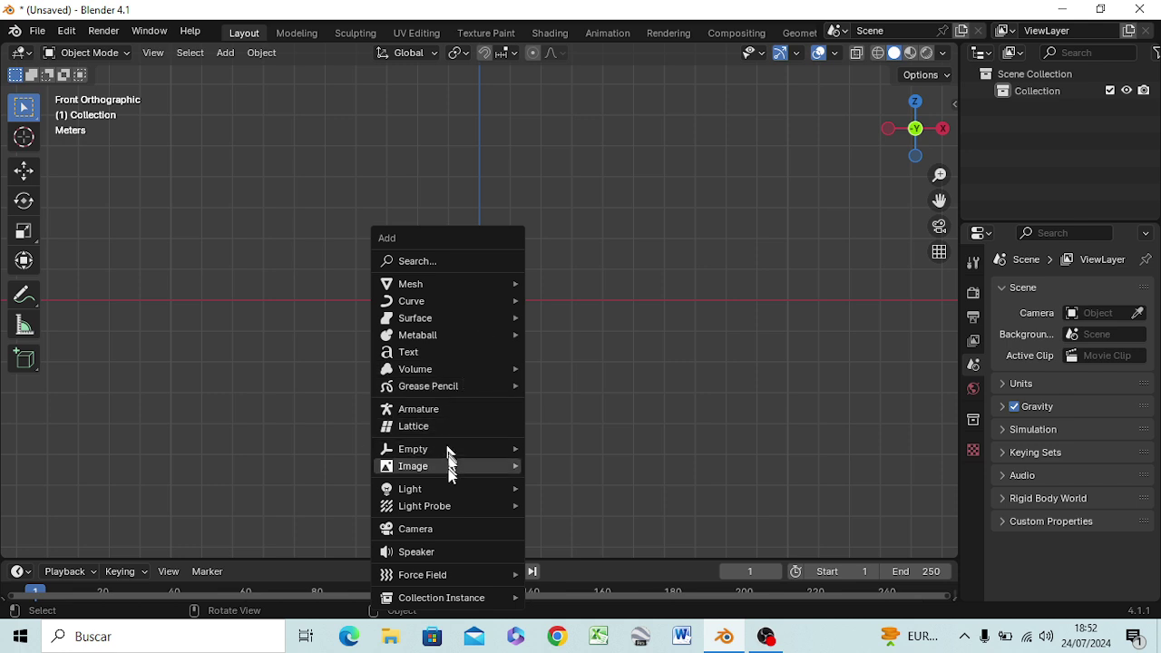
pyautogui.moveTo(413, 467)
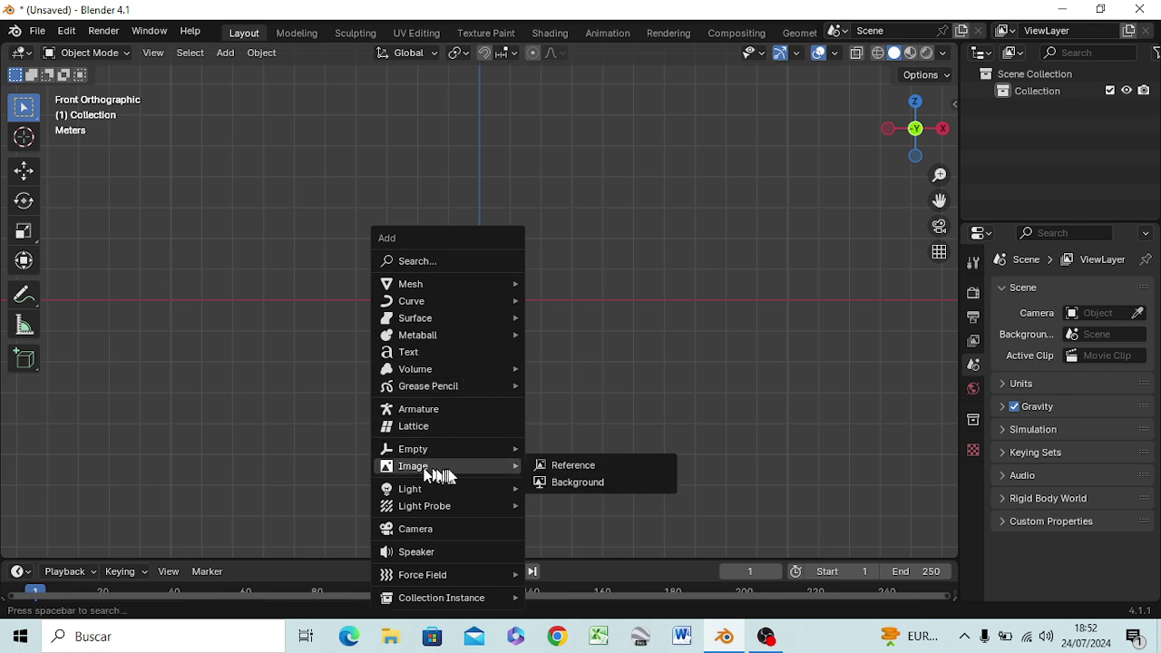
# Load 'Ciudades bonsai.jpeg' from Downloads folder 0 as a background image
pyautogui.click(563, 487)
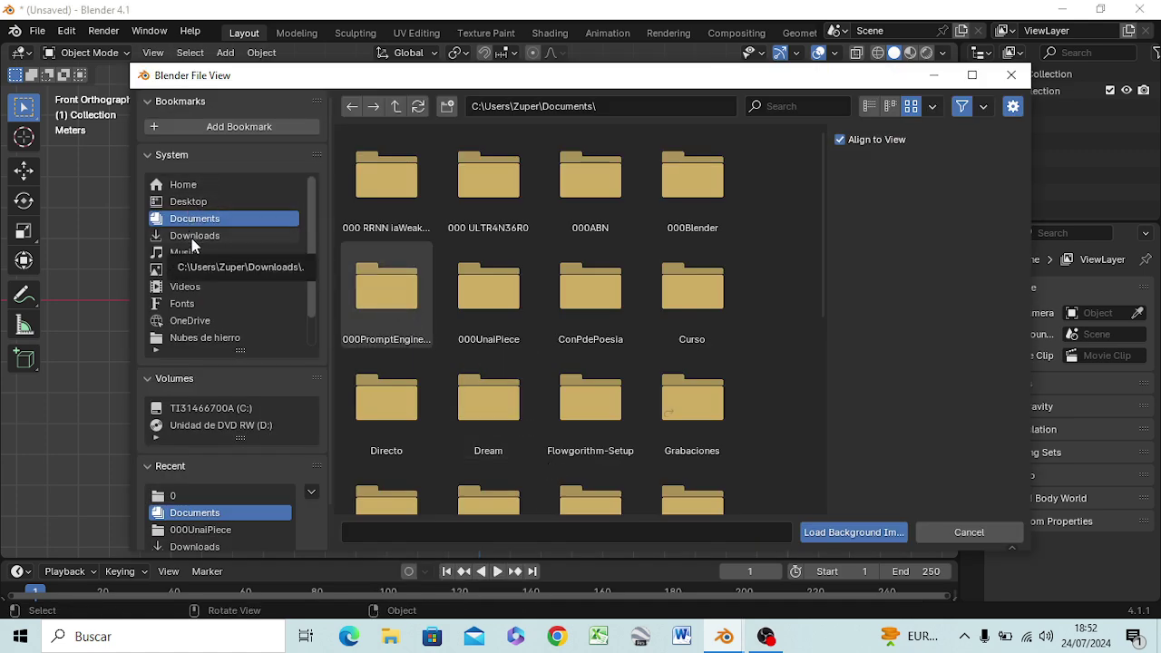
pyautogui.click(192, 238)
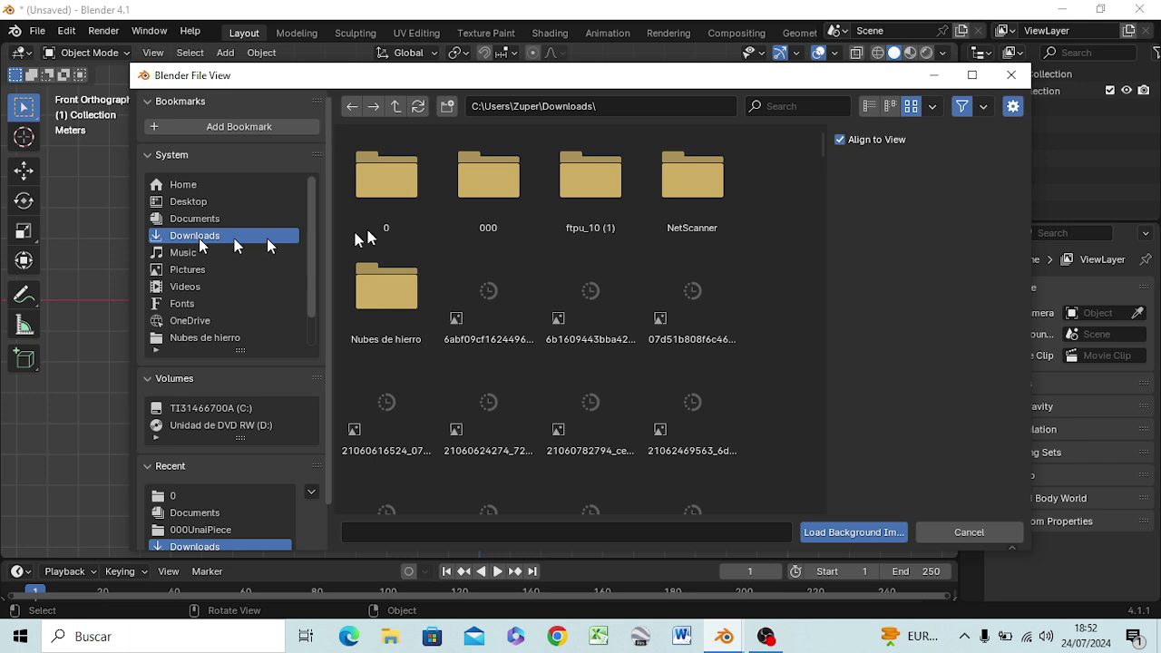
pyautogui.doubleClick(390, 203)
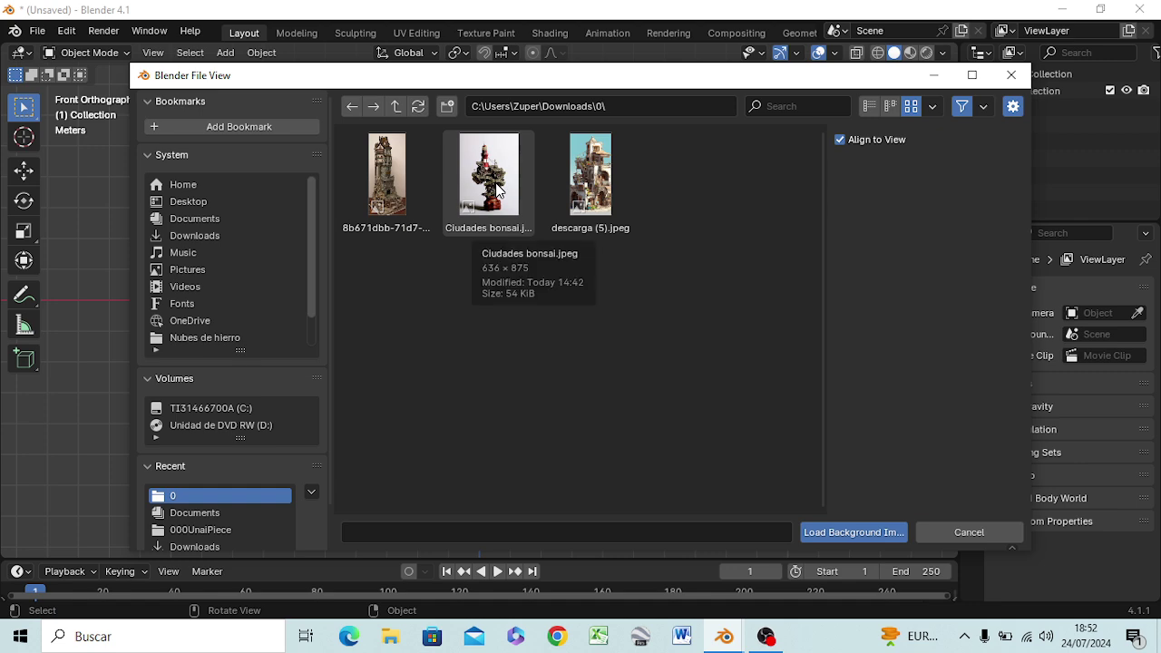
pyautogui.click(497, 189)
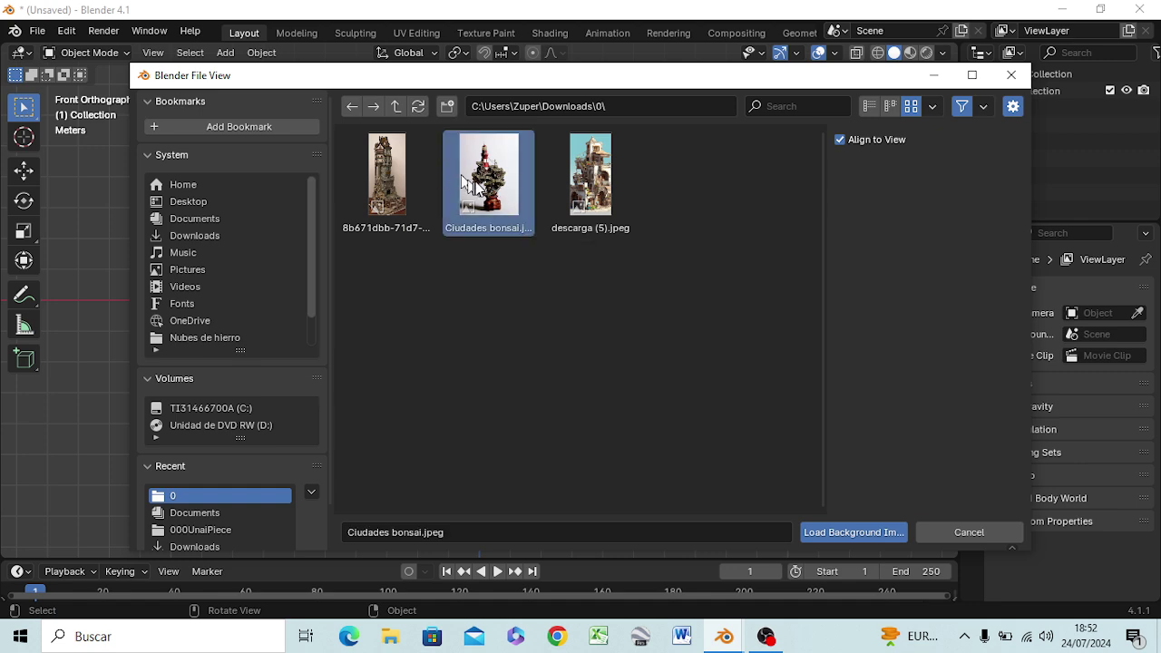
pyautogui.doubleClick(476, 182)
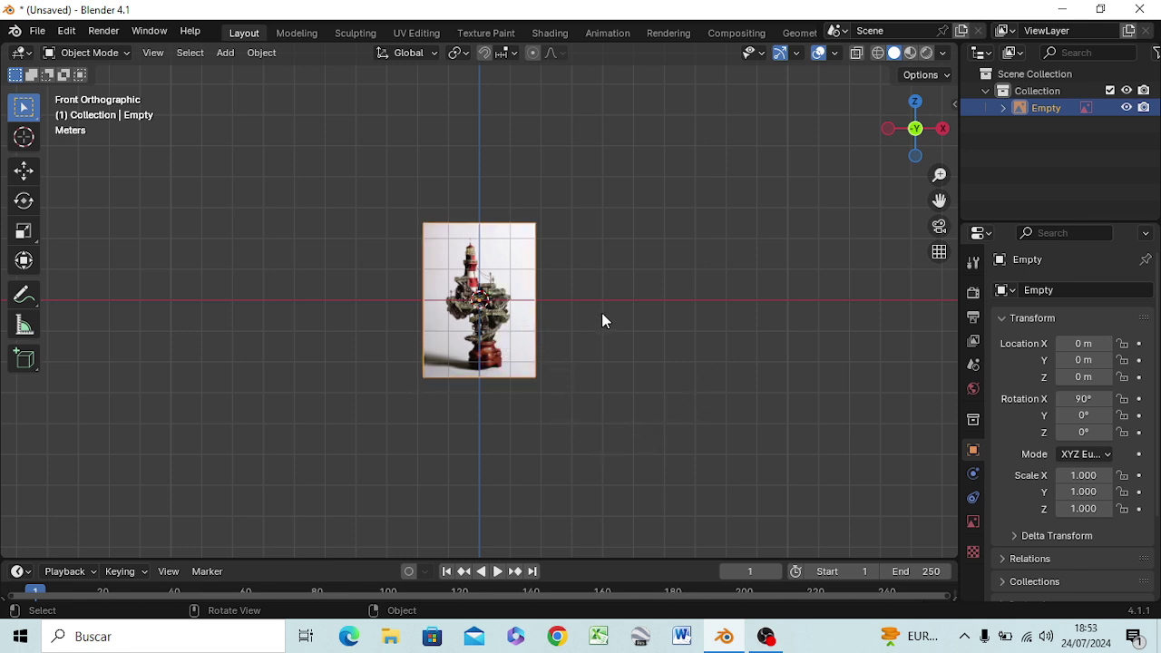
# Inspect the reference image edge-on from the right side view
pyautogui.press('KP_3')
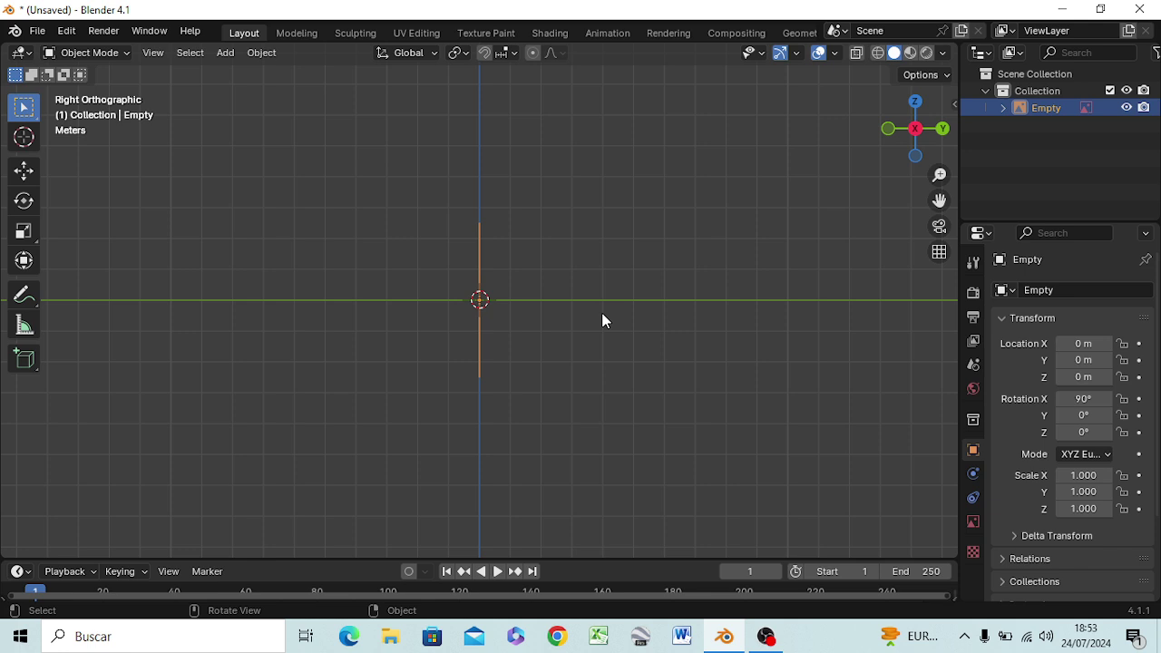
pyautogui.press('KP_1')
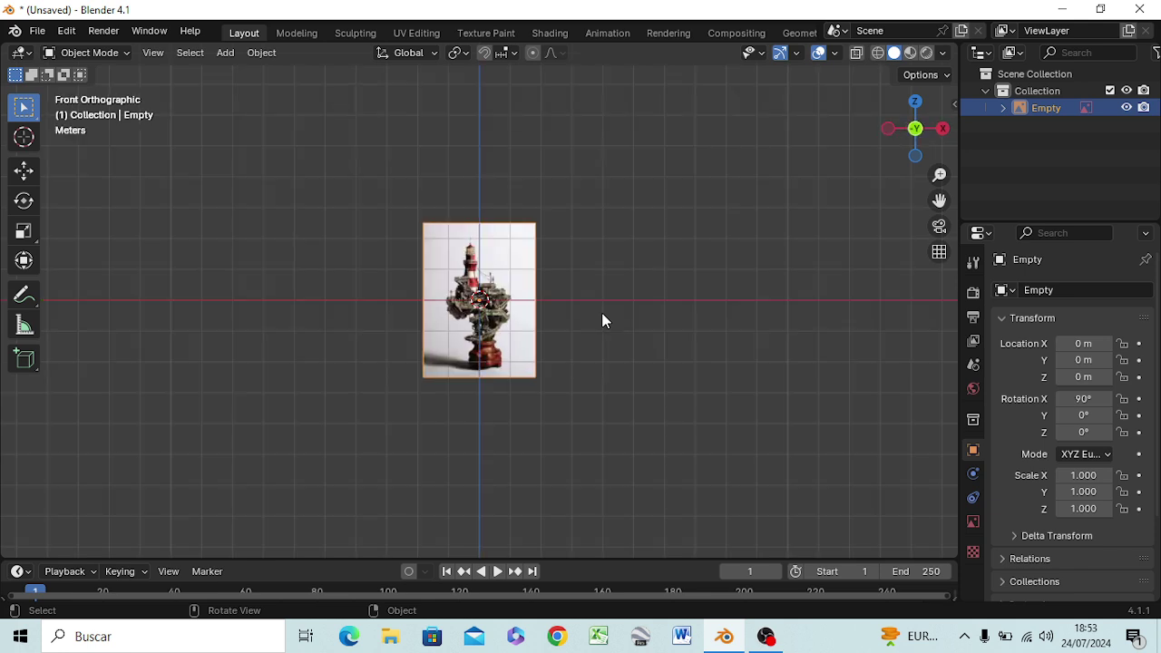
pyautogui.press('KP_3')
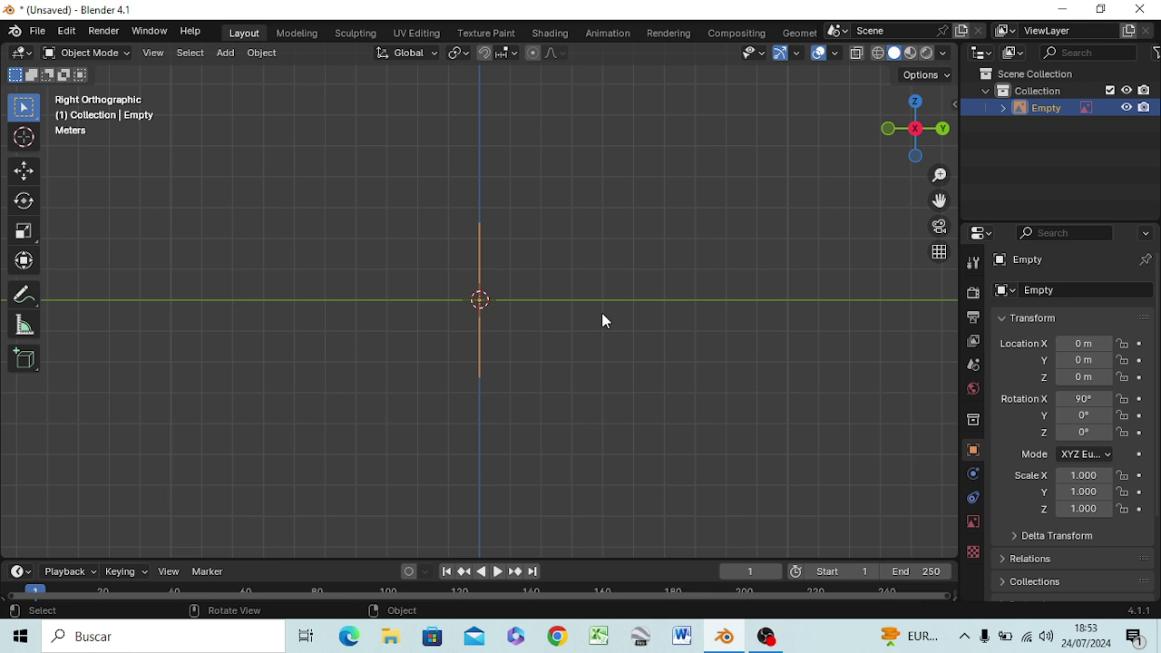
pyautogui.scroll(2, 668, 288)
pyautogui.scroll(-4, 659, 292)
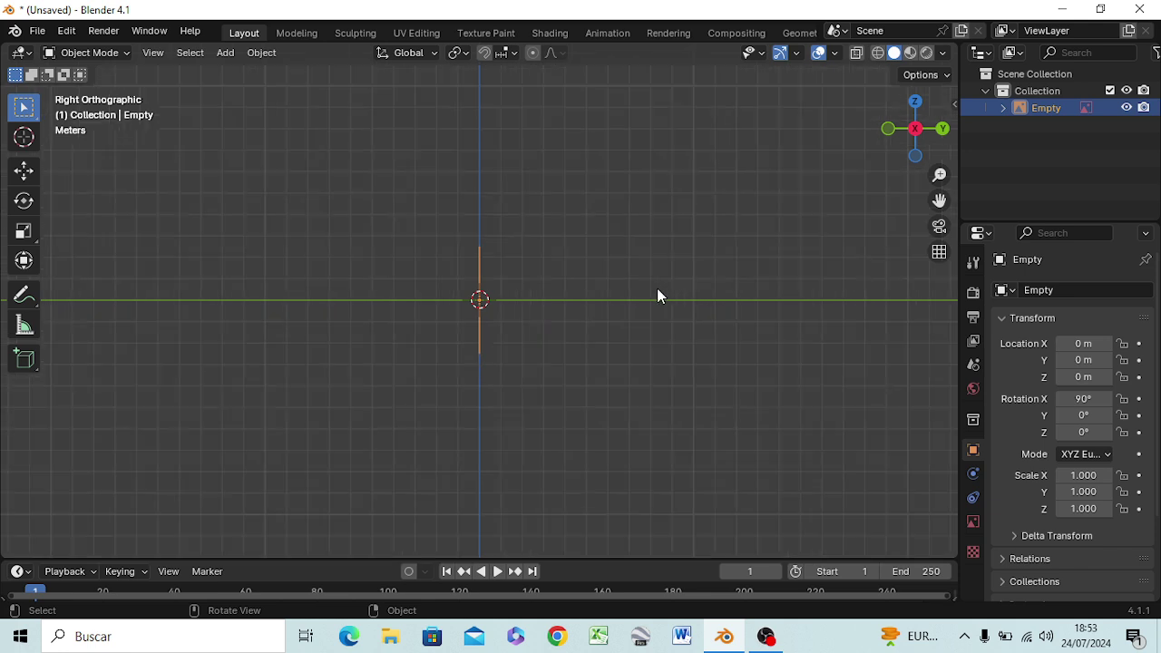
pyautogui.scroll(1, 573, 337)
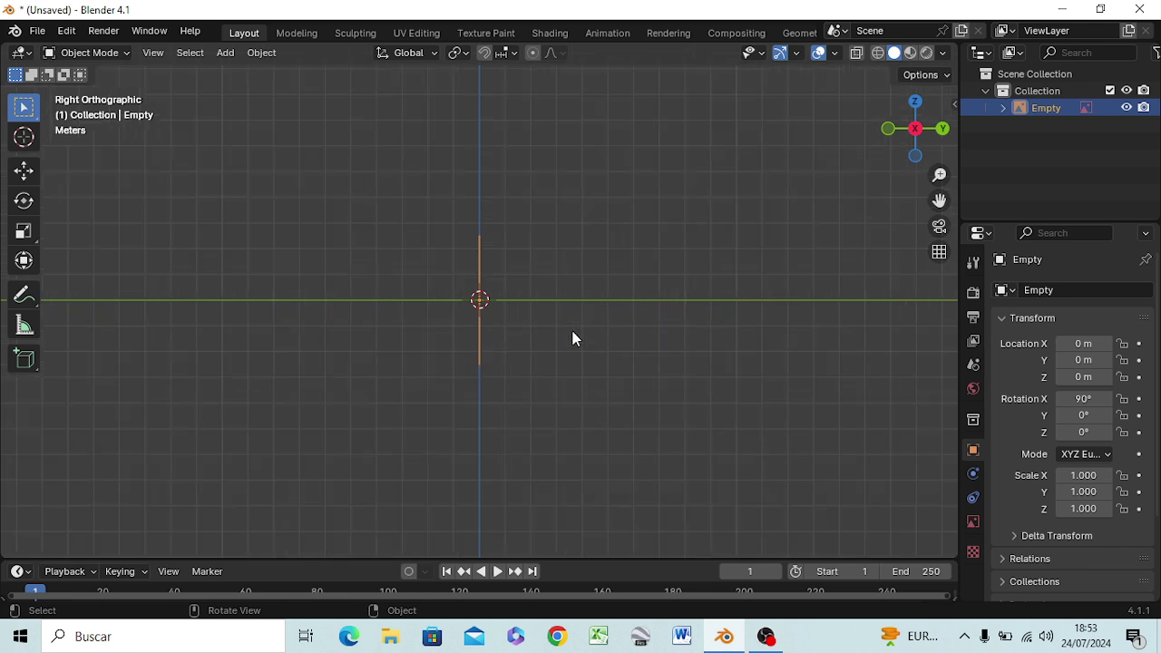
# Back in front view, cancel the stray transform and start scaling the image to about 66.7
pyautogui.press('KP_1')
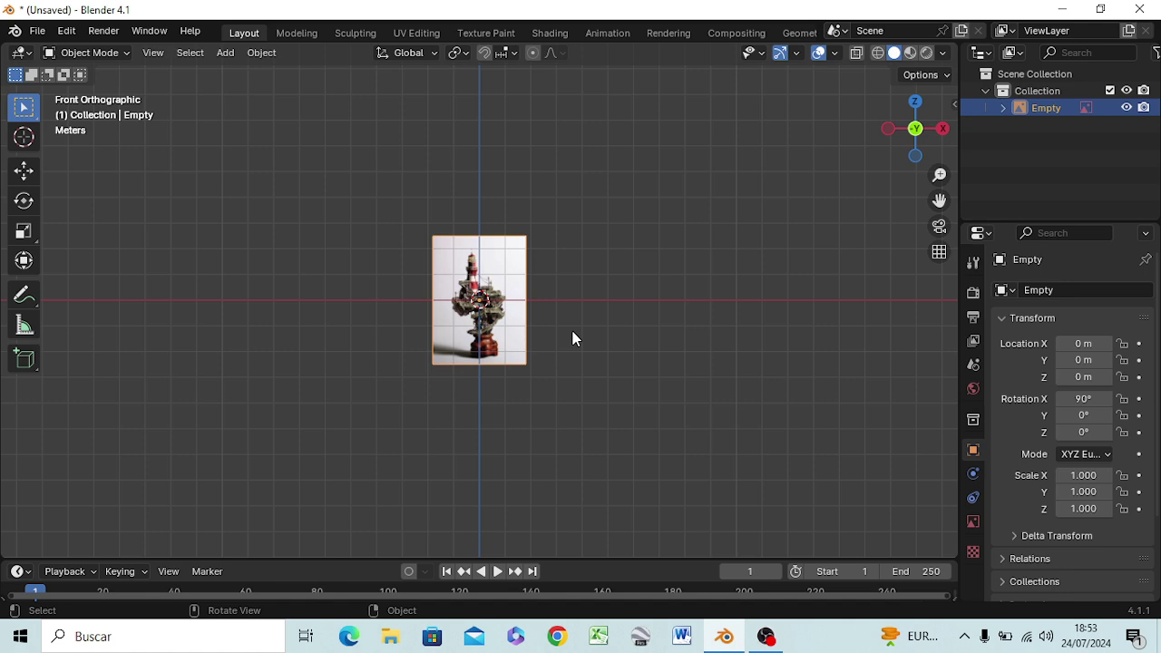
pyautogui.scroll(3, 464, 310)
pyautogui.scroll(3, 464, 310)
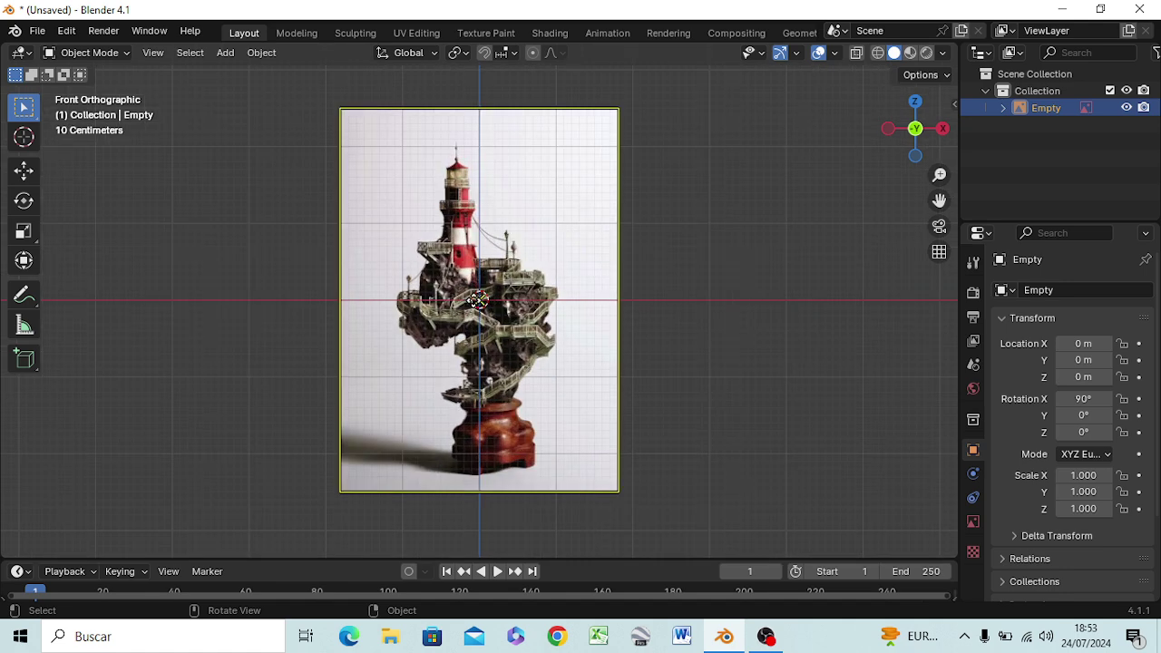
pyautogui.scroll(-4, 474, 299)
pyautogui.scroll(-3, 486, 289)
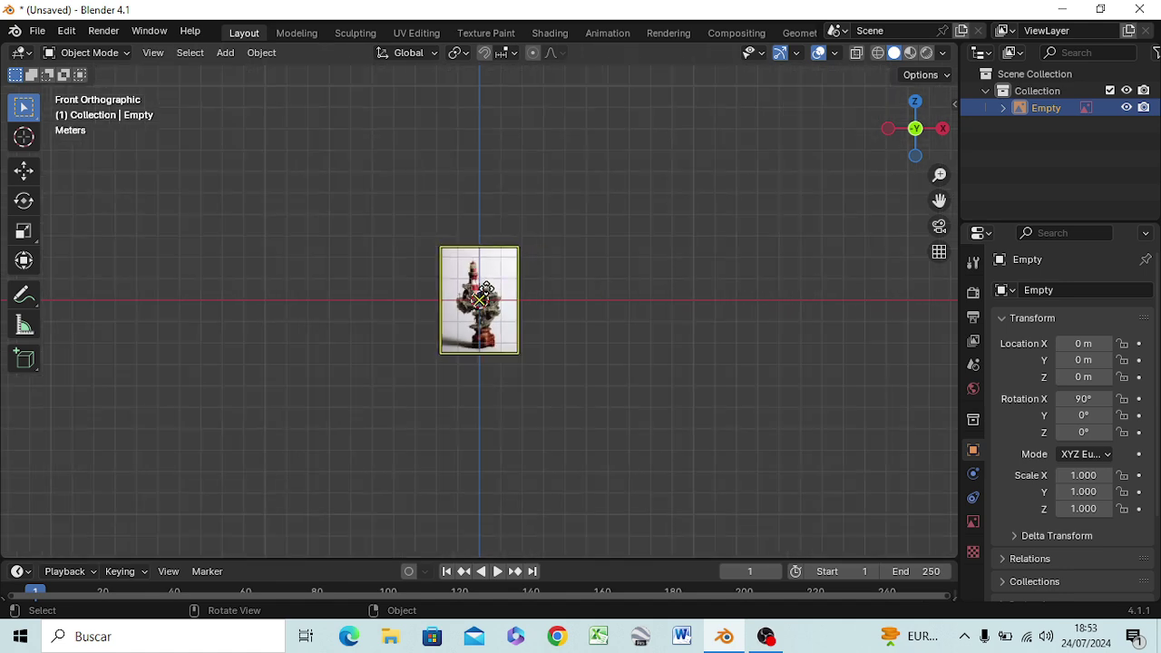
pyautogui.rightClick(485, 288)
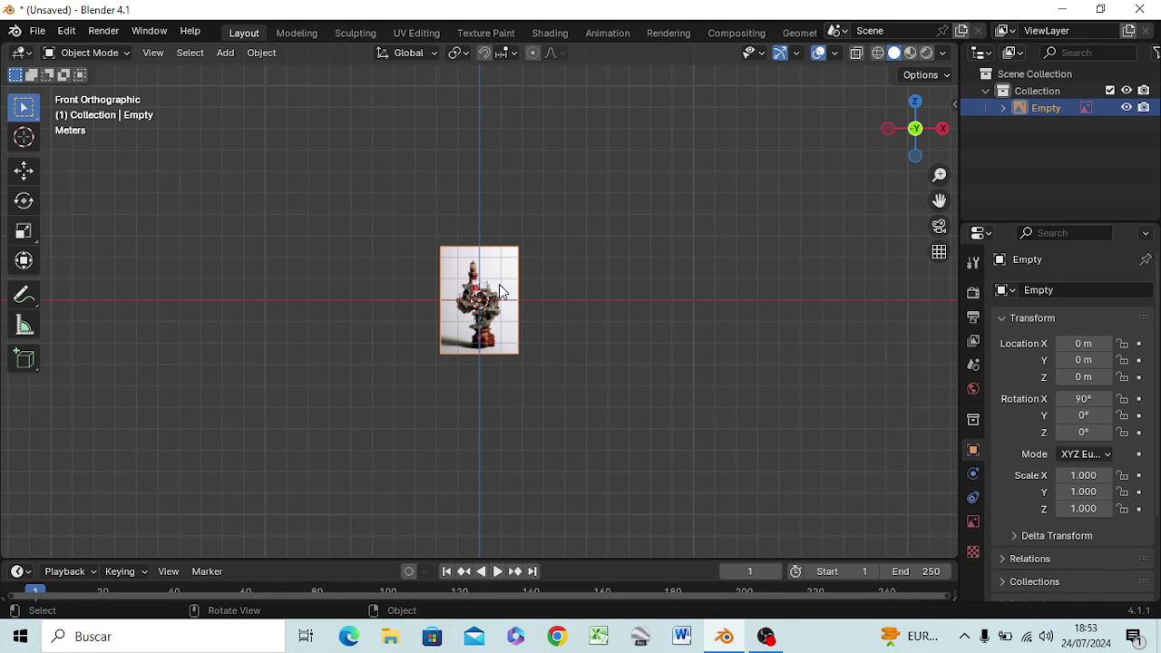
pyautogui.press('s')
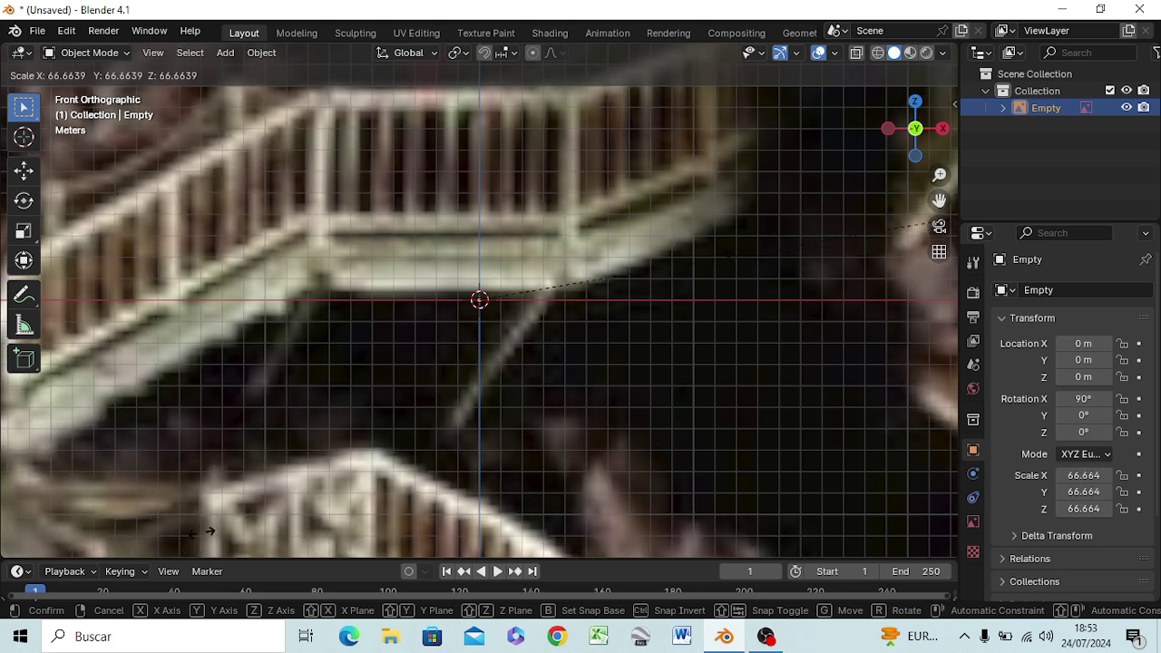
# Confirm the reference image scale at 66.828 and zoom out
pyautogui.click(205, 535)
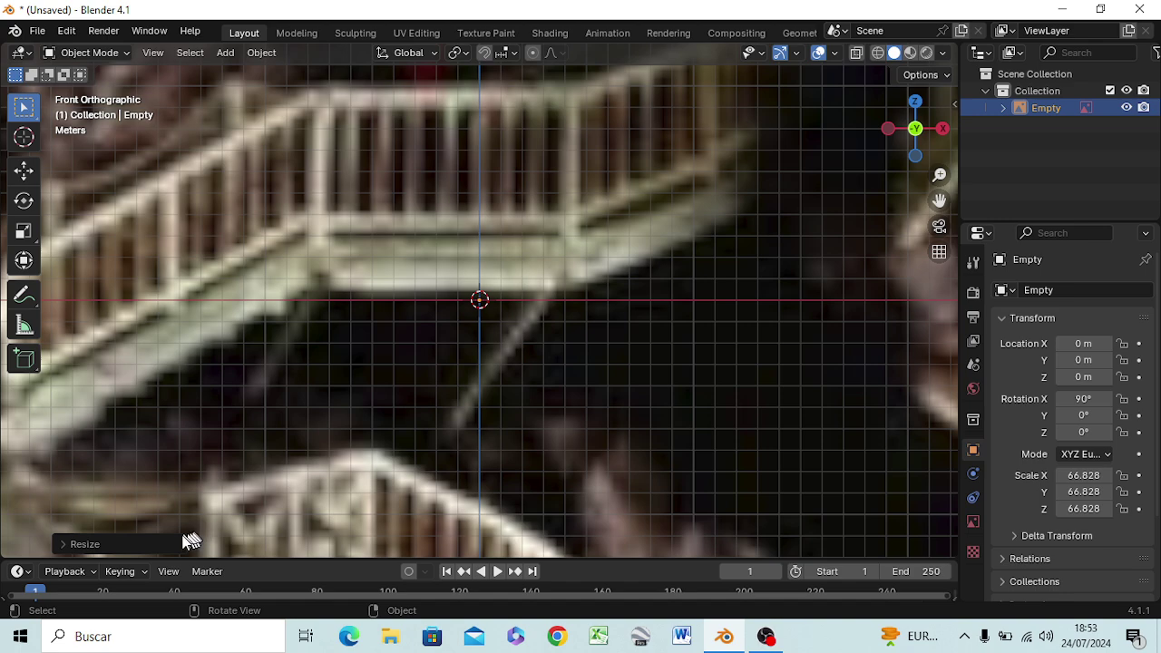
pyautogui.scroll(-3, 644, 309)
pyautogui.scroll(-3, 646, 313)
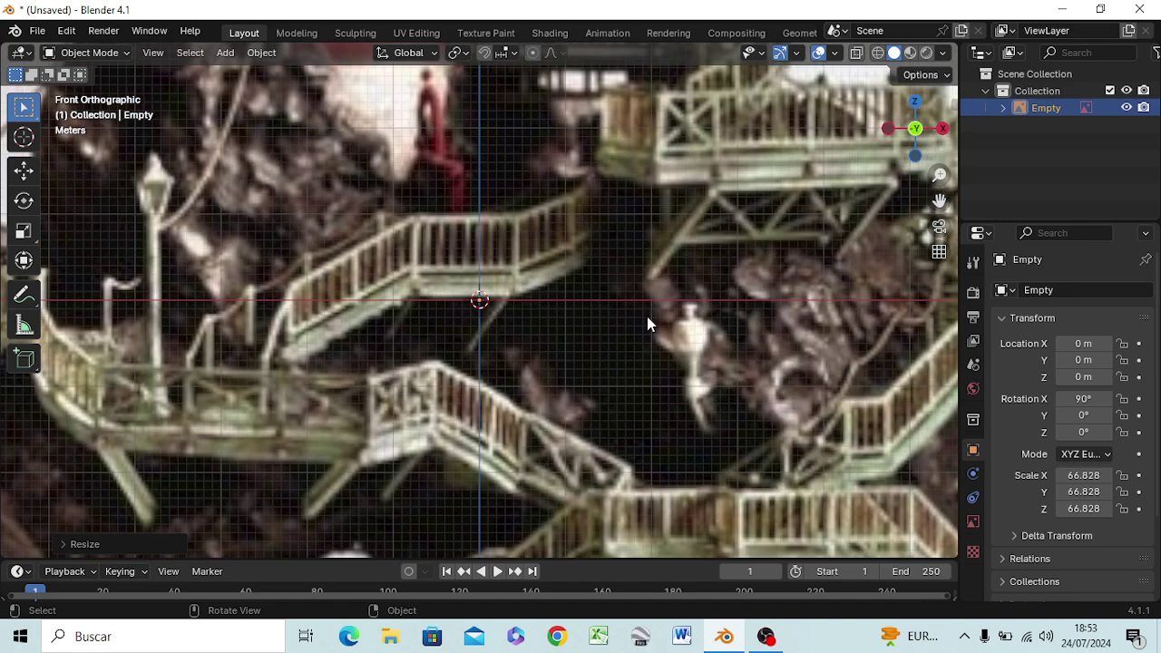
pyautogui.scroll(-3, 647, 319)
pyautogui.scroll(-2, 647, 322)
pyautogui.scroll(-2, 643, 329)
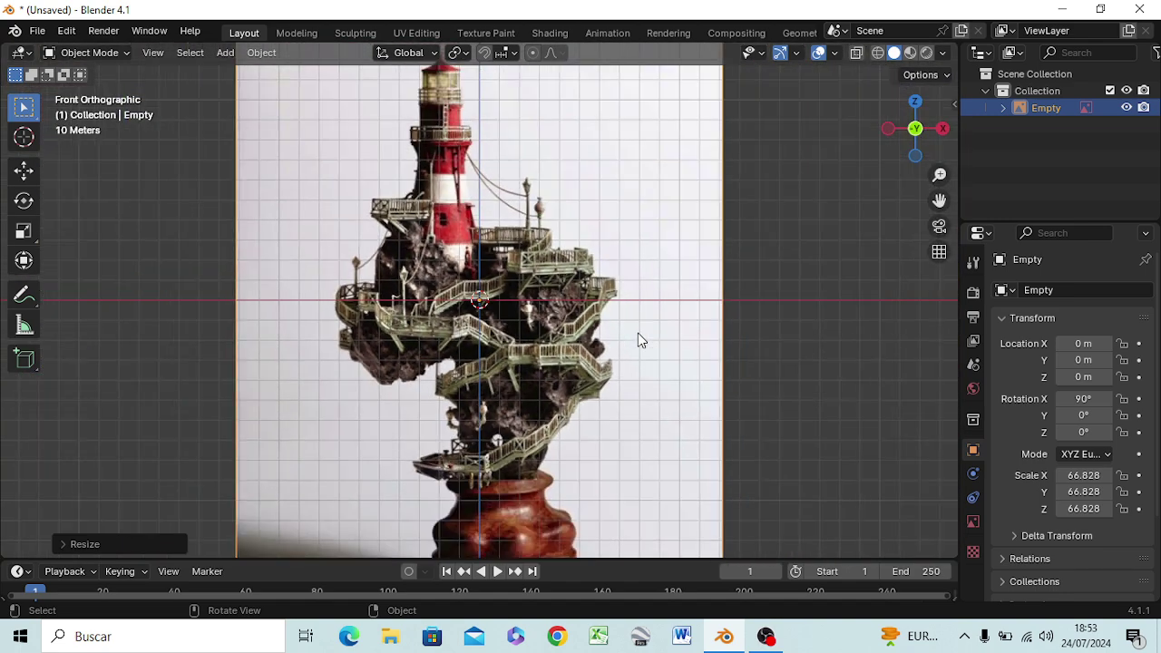
pyautogui.scroll(-2, 599, 372)
pyautogui.scroll(1, 562, 395)
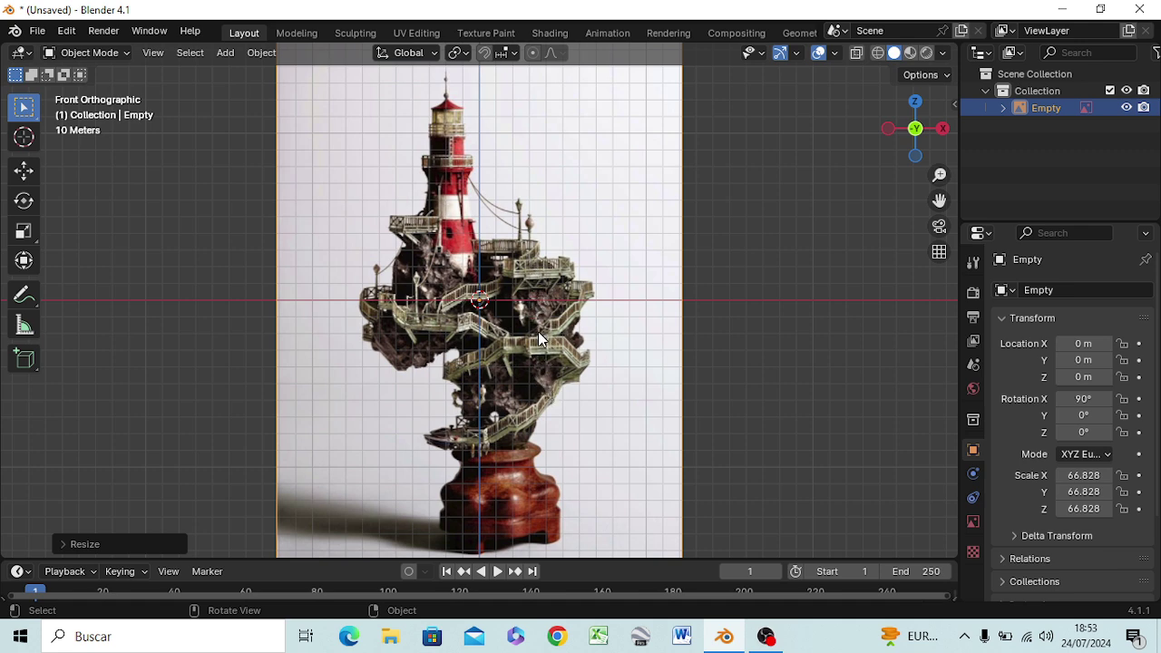
# Start raising the image along global Z, discarding an X-axis move
pyautogui.press('g')
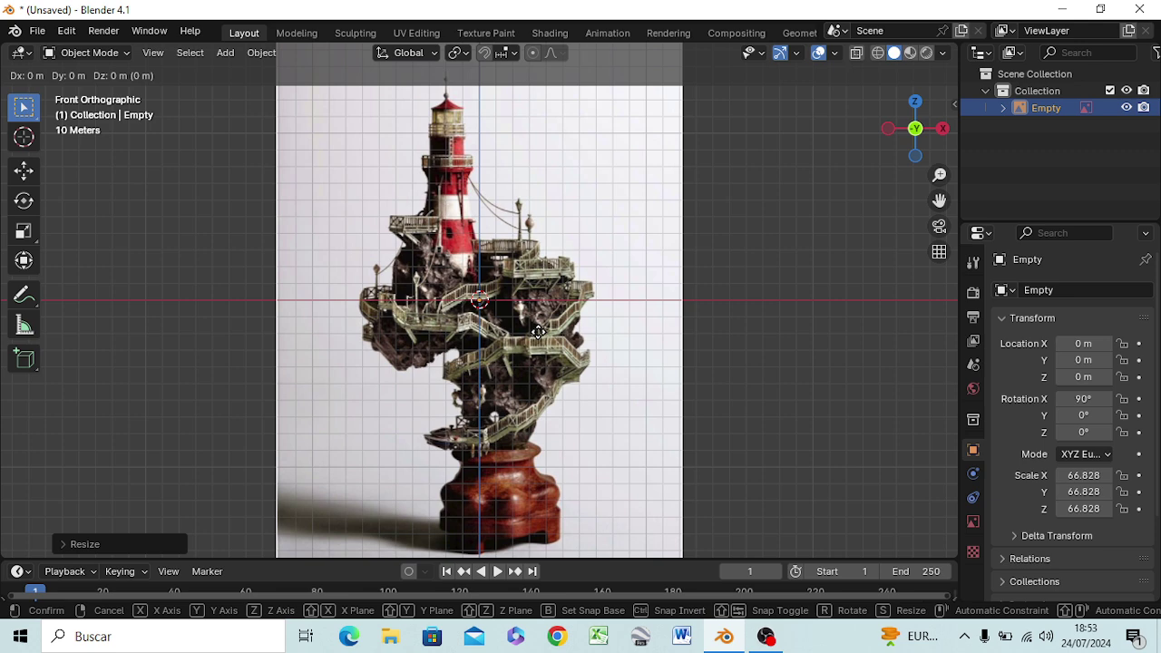
pyautogui.press('x')
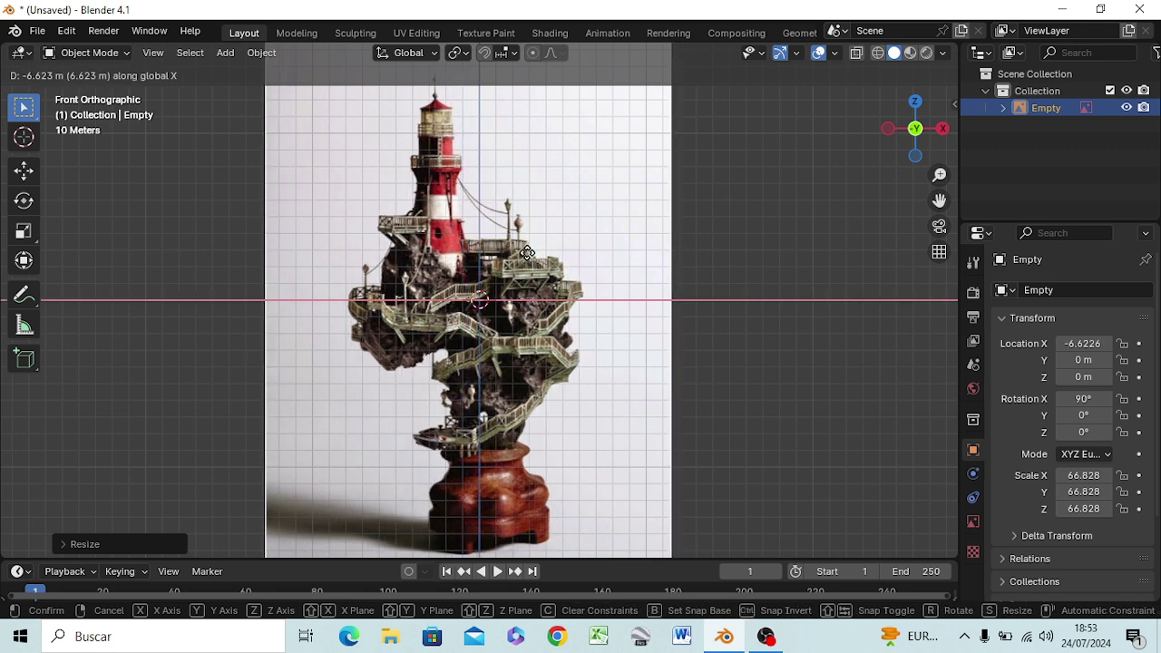
pyautogui.press('Escape')
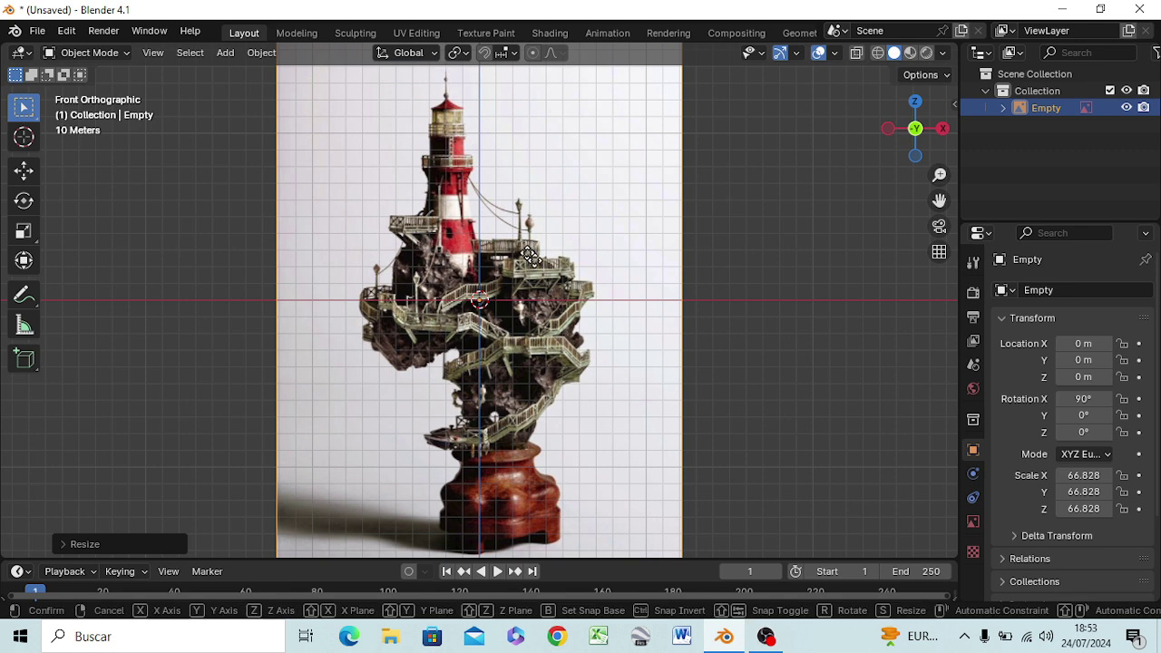
pyautogui.press('g')
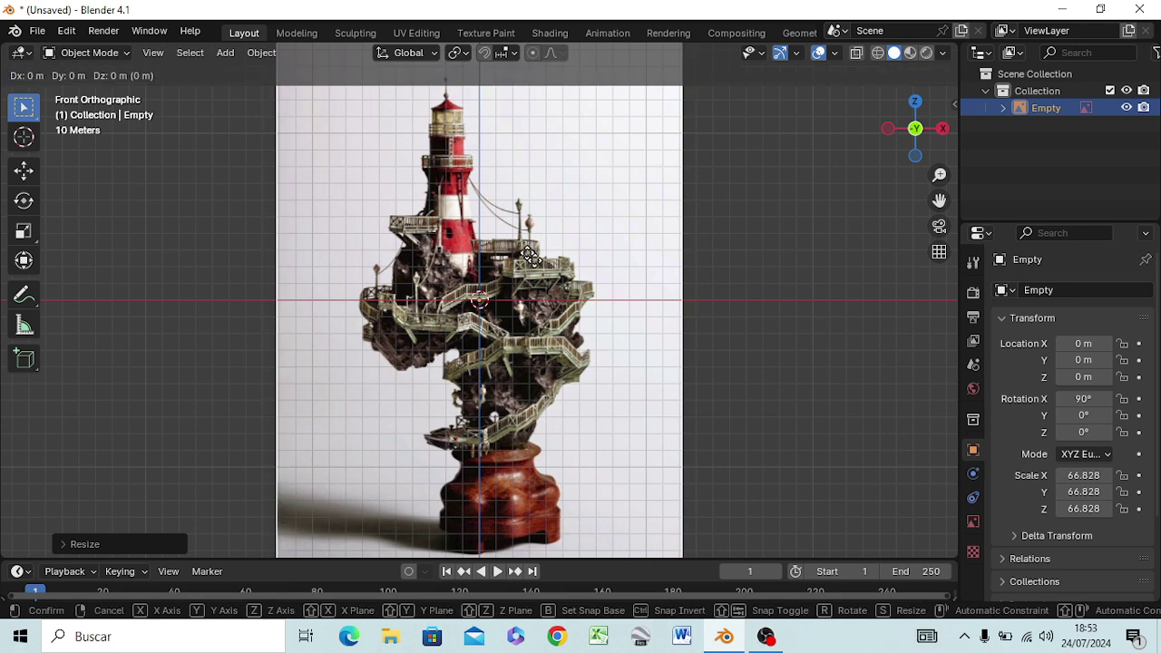
pyautogui.press('z')
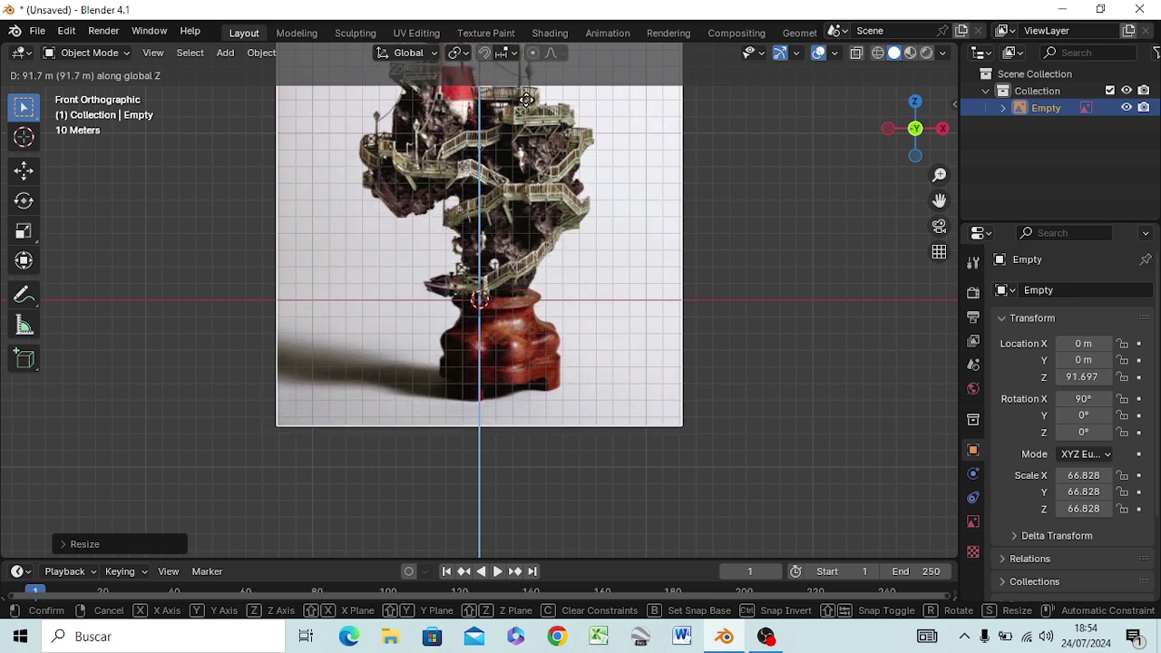
# Fix the front reference photo at Z 89.659 m
pyautogui.click(524, 109)
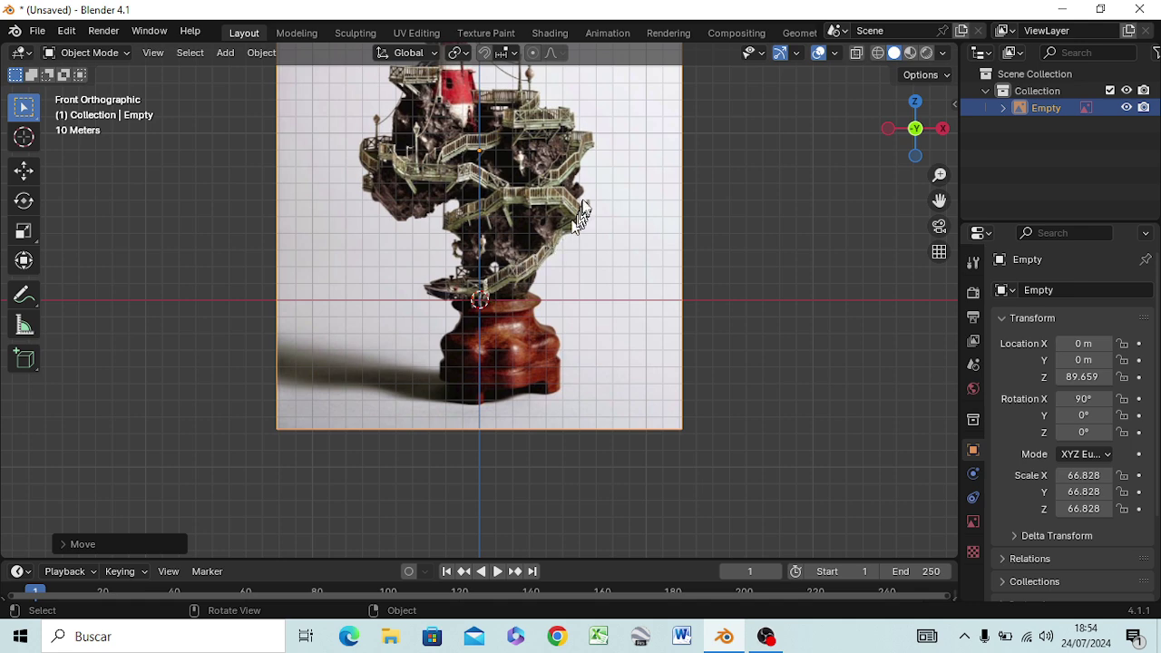
pyautogui.scroll(-4, 583, 193)
pyautogui.scroll(1, 384, 363)
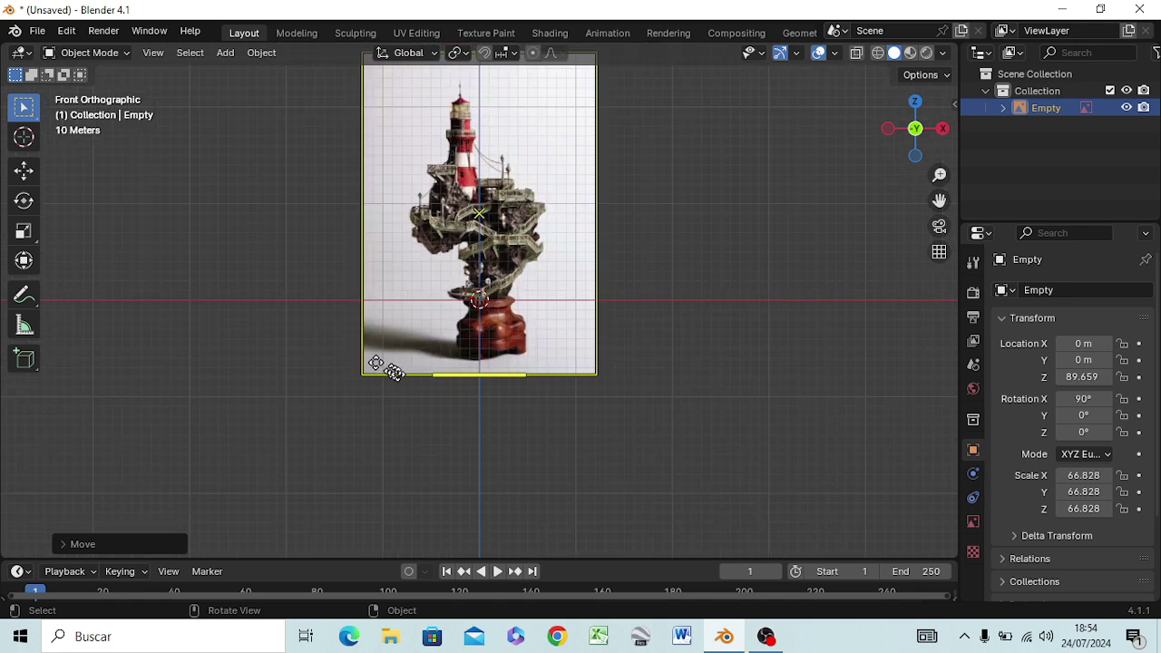
pyautogui.scroll(1, 390, 367)
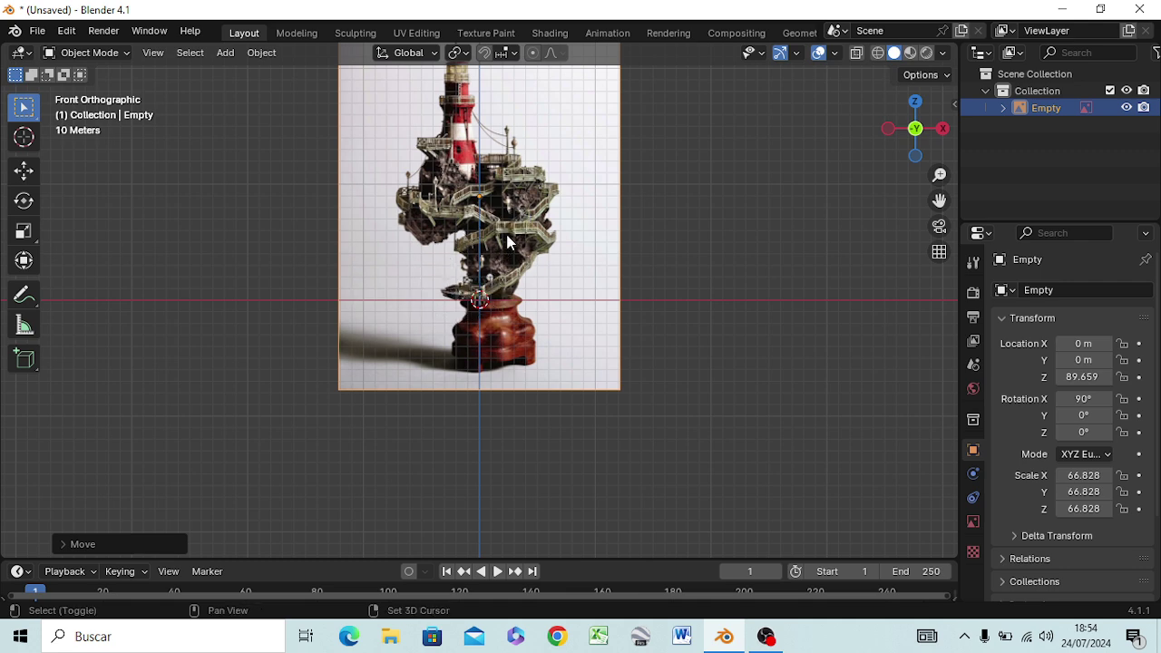
pyautogui.scroll(1, 508, 245)
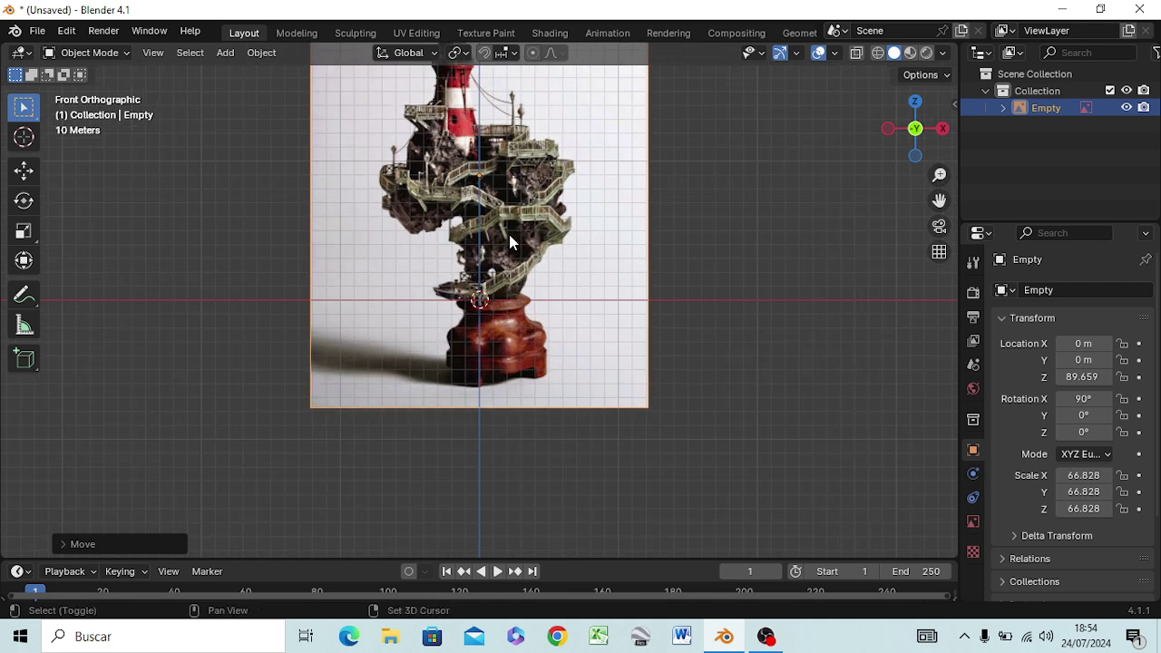
# Recentre the view on the photo and switch to the right side view
pyautogui.keyDown('shift'); pyautogui.moveTo(510, 243); pyautogui.dragTo(544, 373, button='middle'); pyautogui.keyUp('shift')
pyautogui.scroll(2, 549, 368)
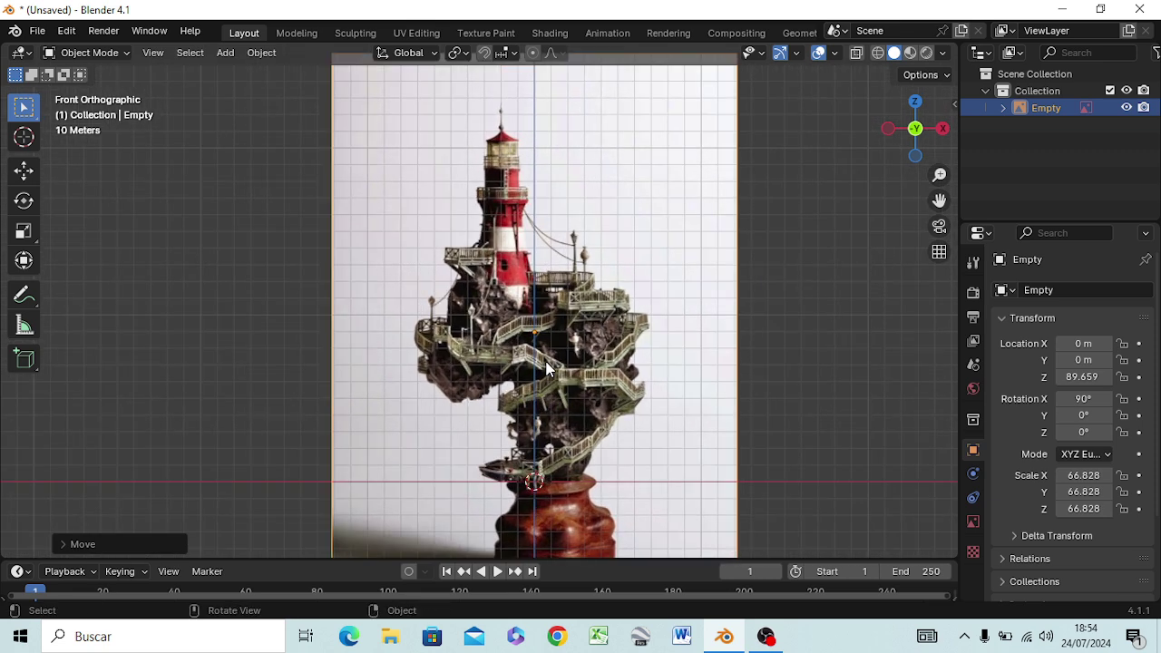
pyautogui.scroll(2, 560, 361)
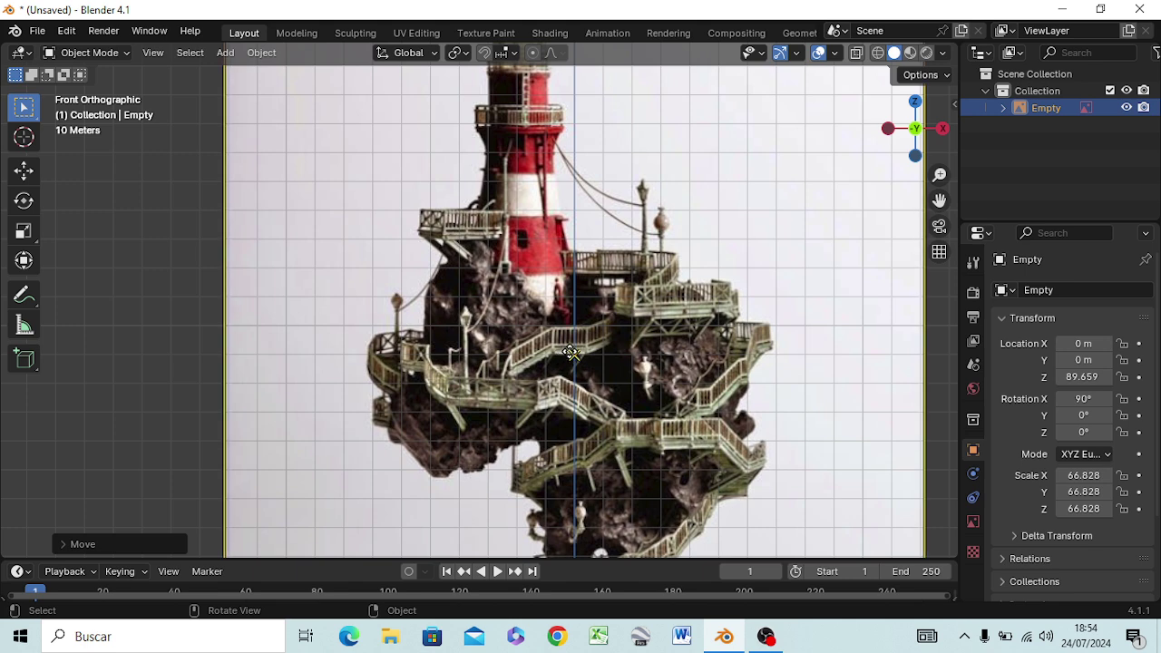
pyautogui.scroll(-4, 564, 351)
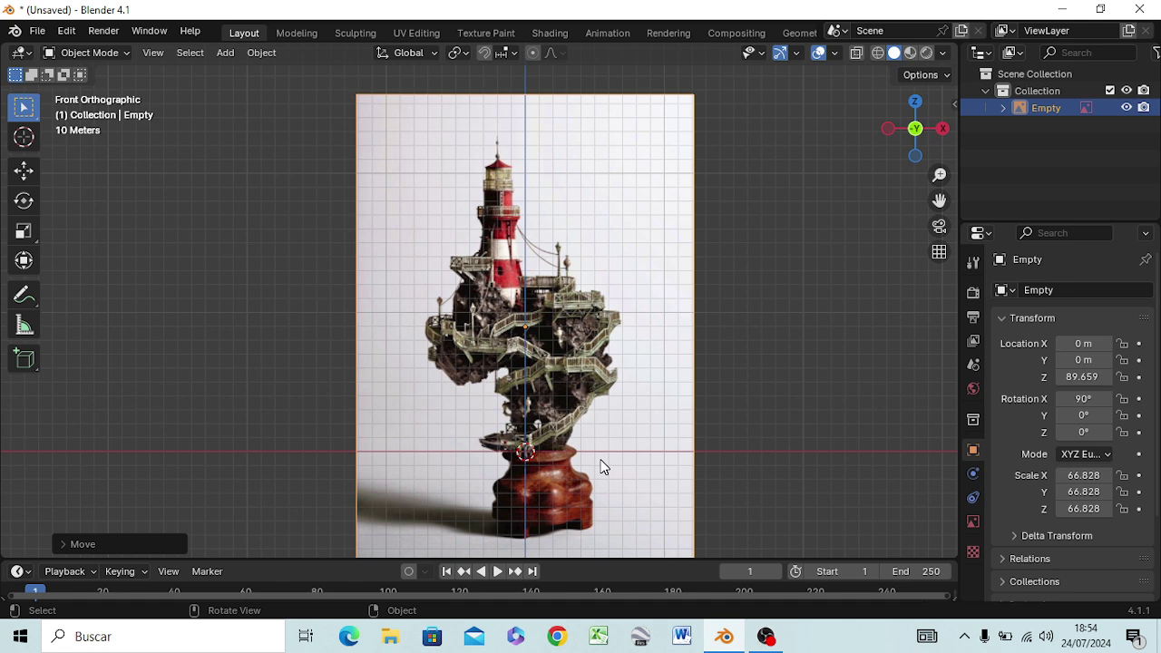
pyautogui.press('KP_3')
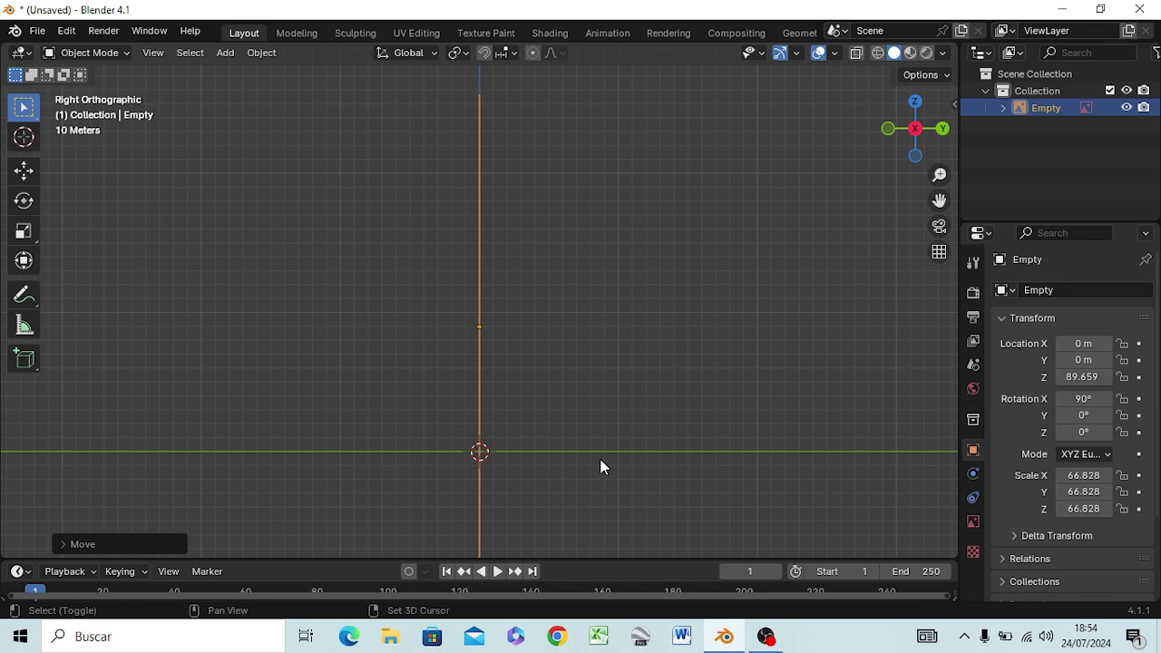
pyautogui.hotkey('shift', 'a')
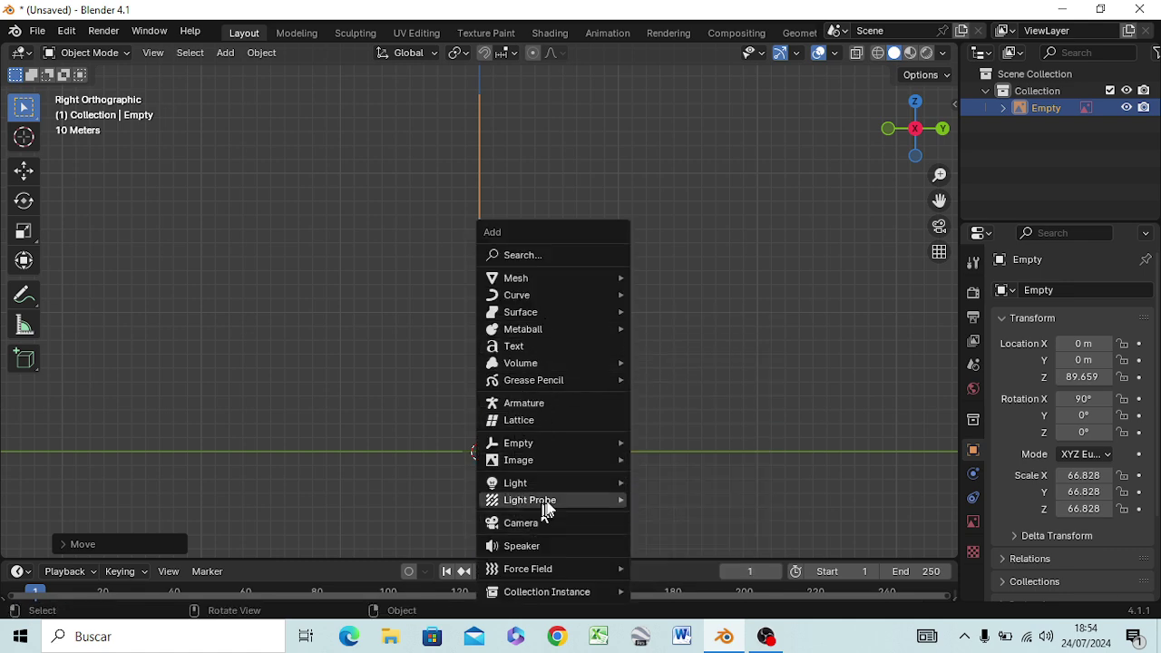
pyautogui.moveTo(553, 460)
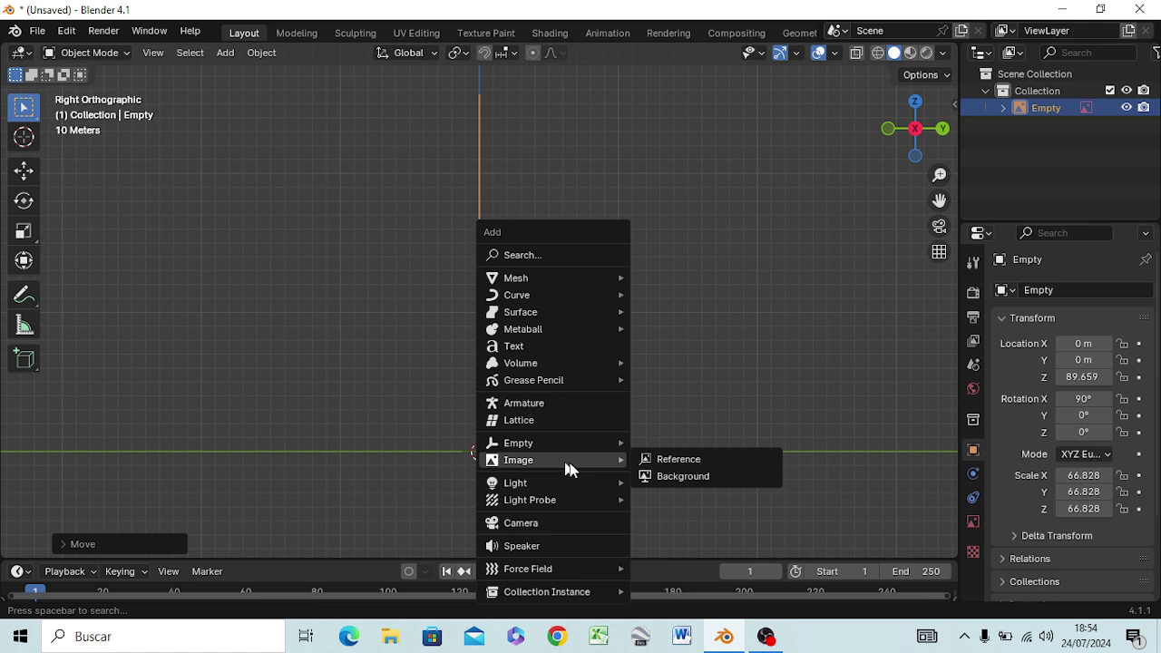
# Add 'Ciudades bonsai.jpeg' as a second background image scaled to 72.370
pyautogui.click(683, 478)
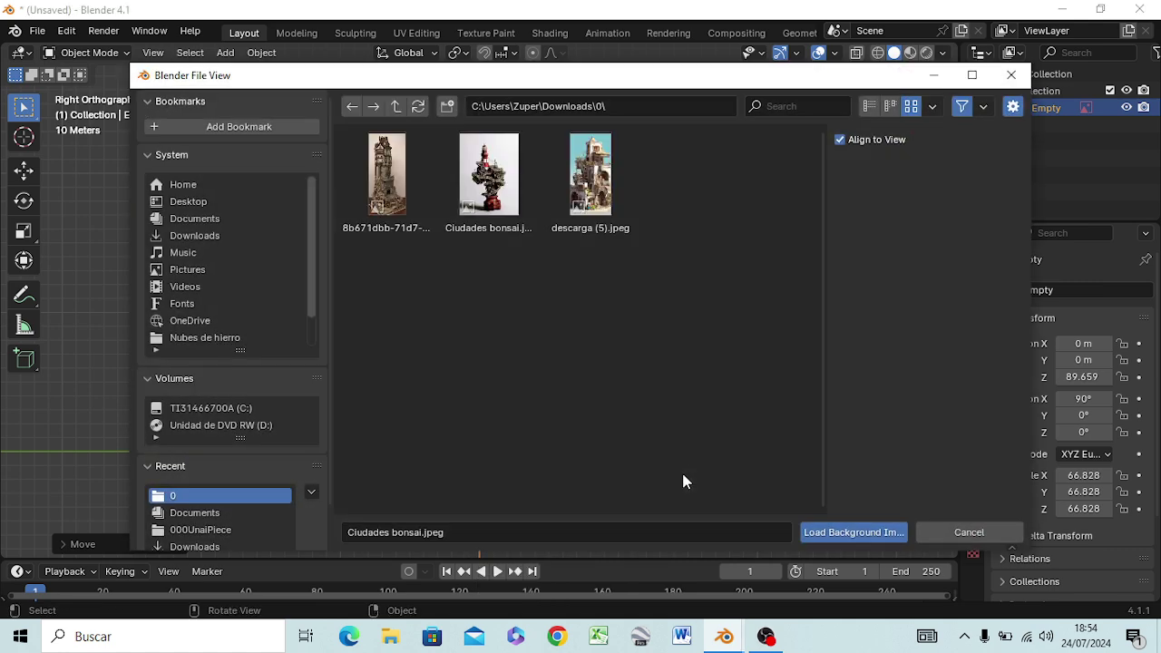
pyautogui.doubleClick(512, 201)
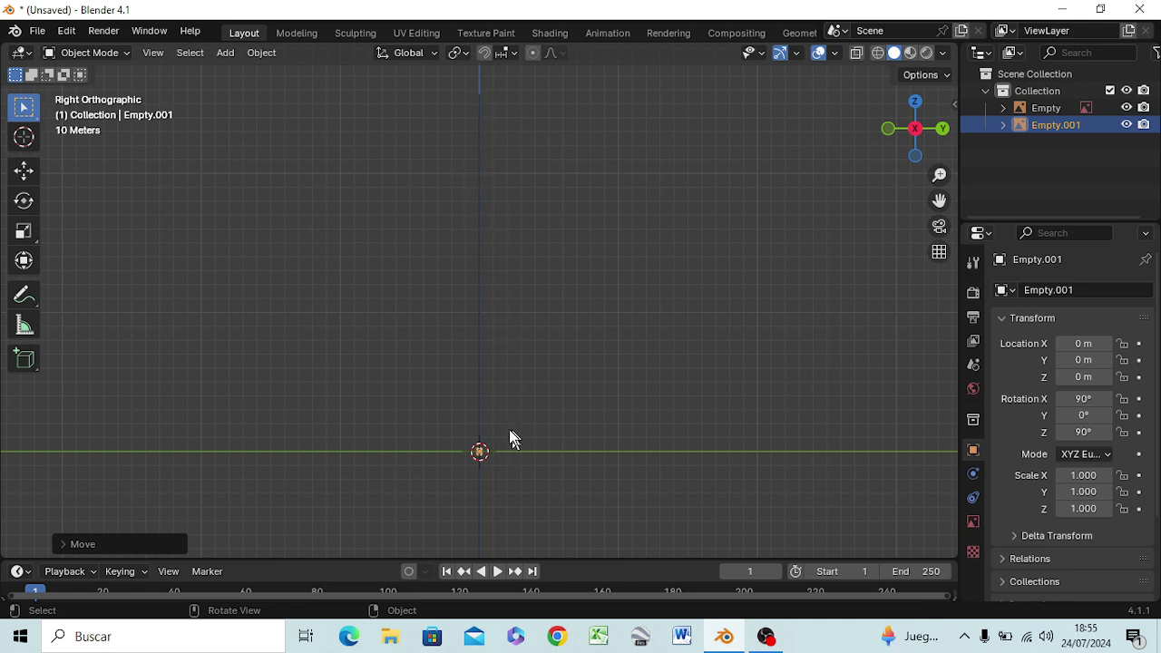
pyautogui.press('s')
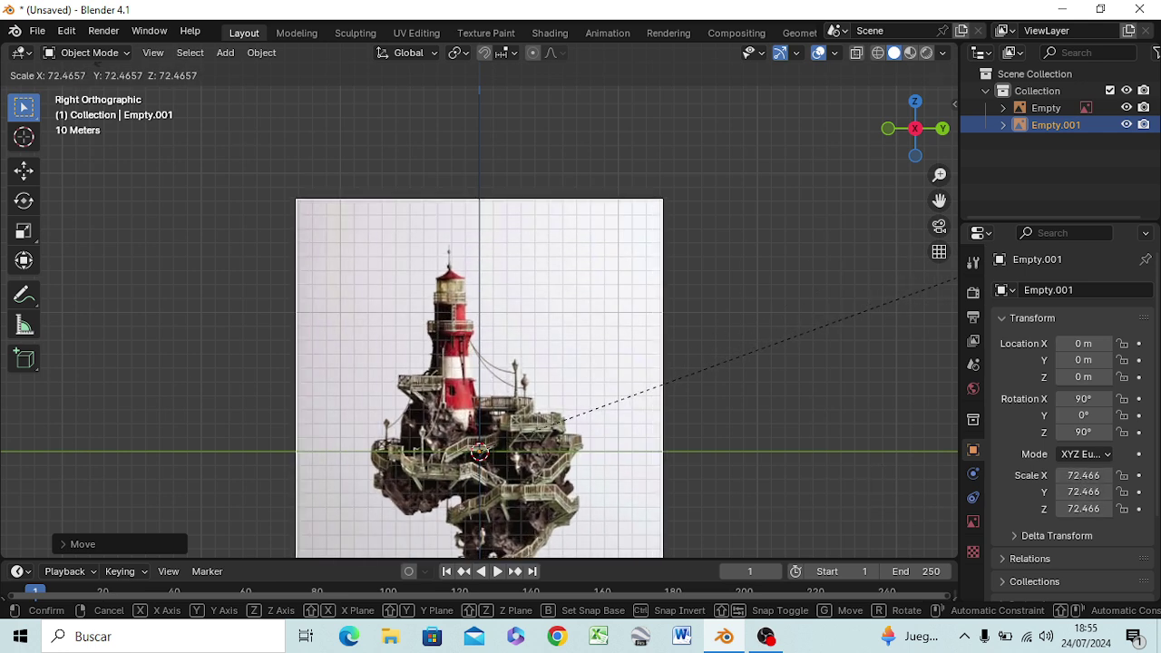
pyautogui.press('Return')
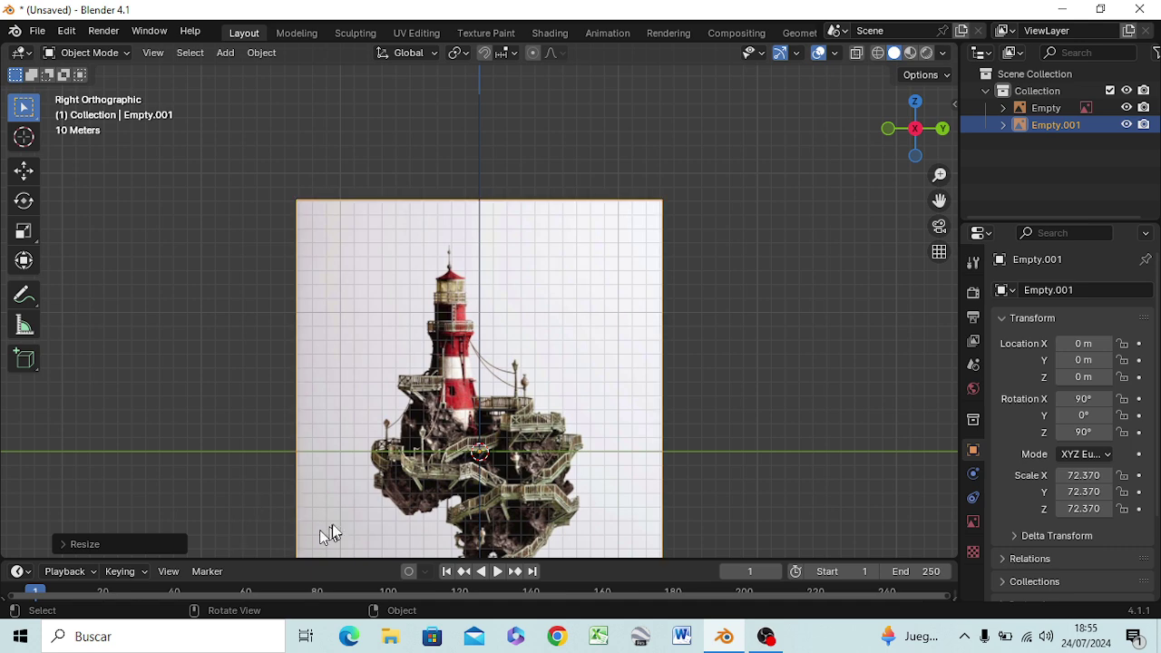
# Raise the side photo along Z to 97.81 m, then deselect it
pyautogui.press('g')
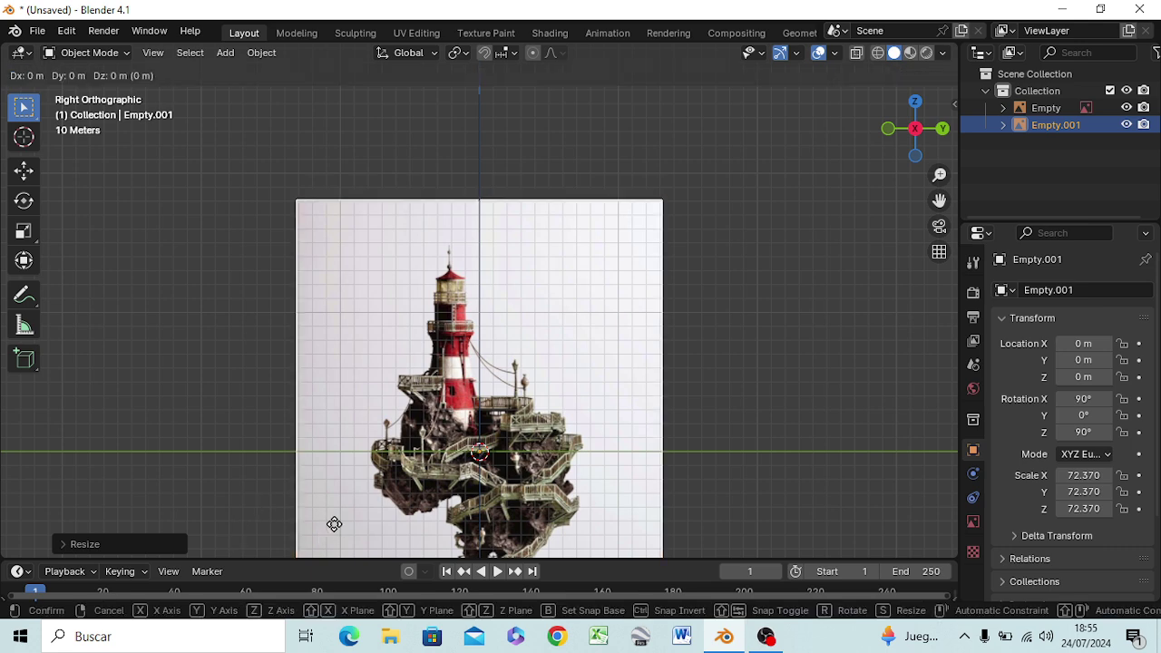
pyautogui.press('z')
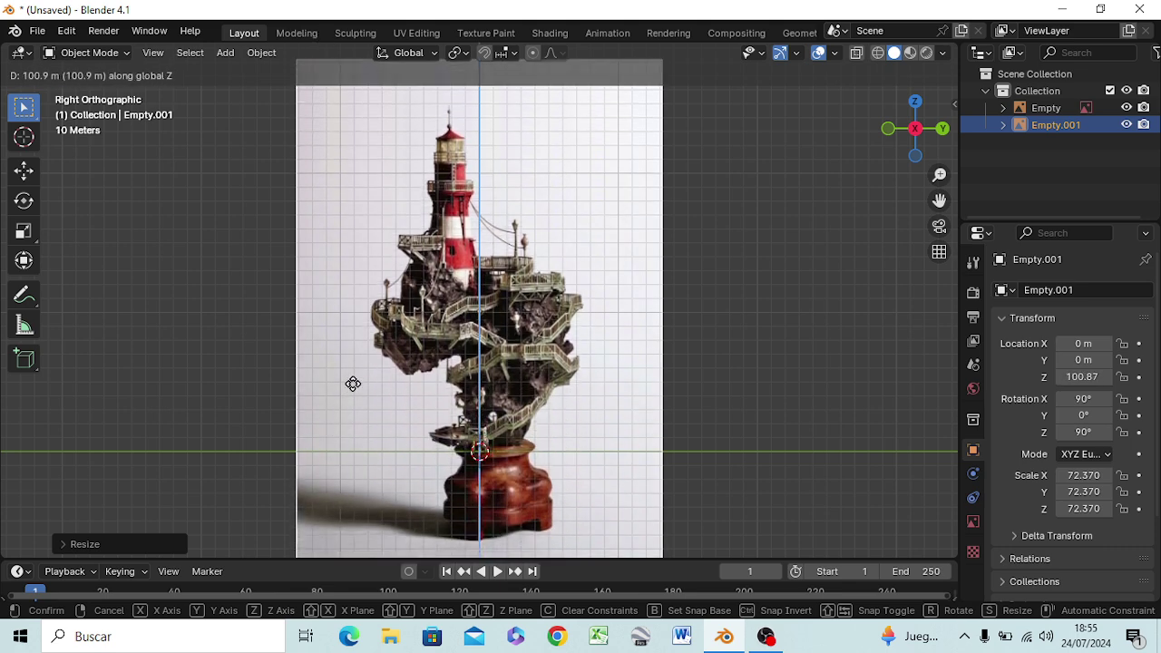
pyautogui.click(354, 393)
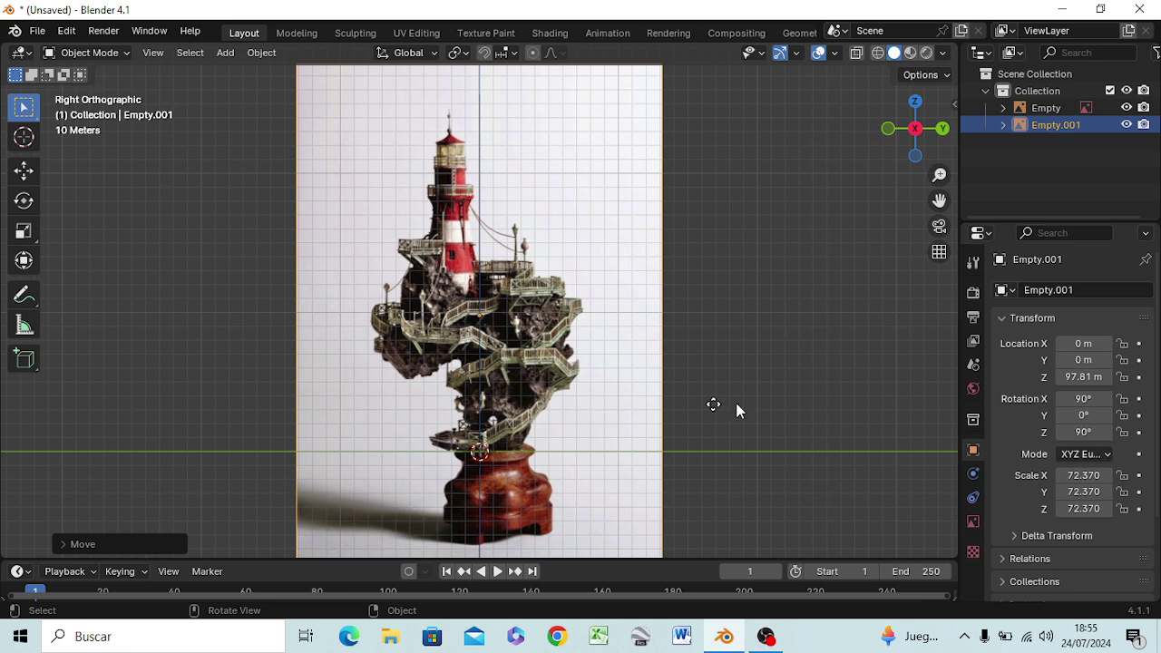
pyautogui.click(821, 408)
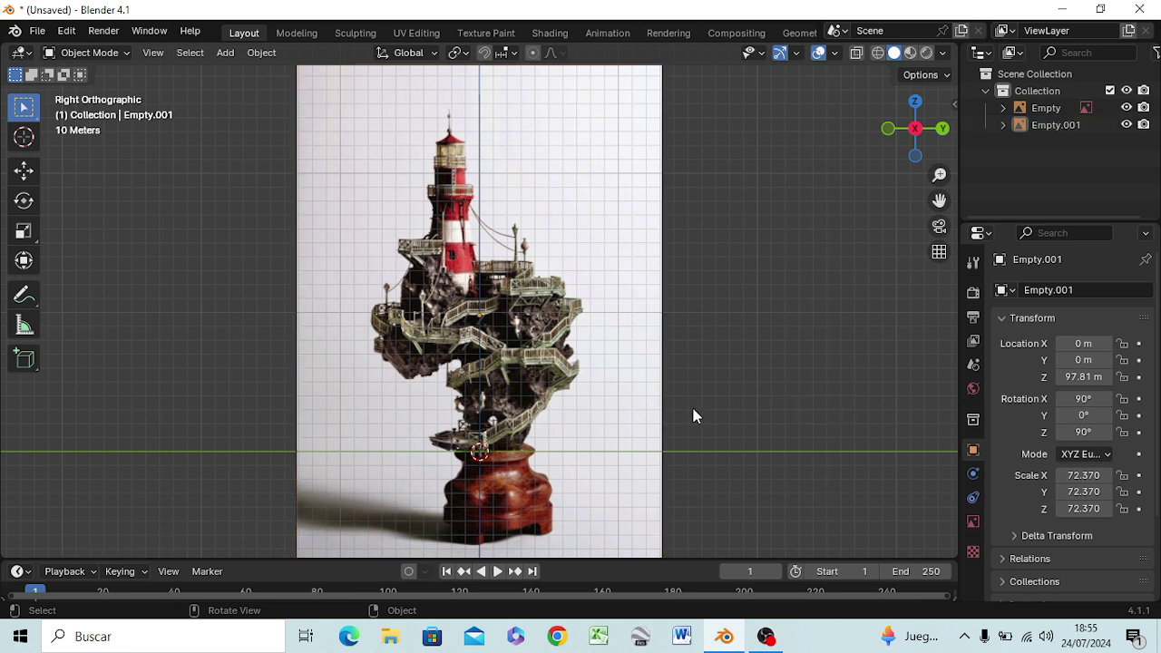
# Compare front and side views, then shrink the side photo slightly
pyautogui.press('KP_1')
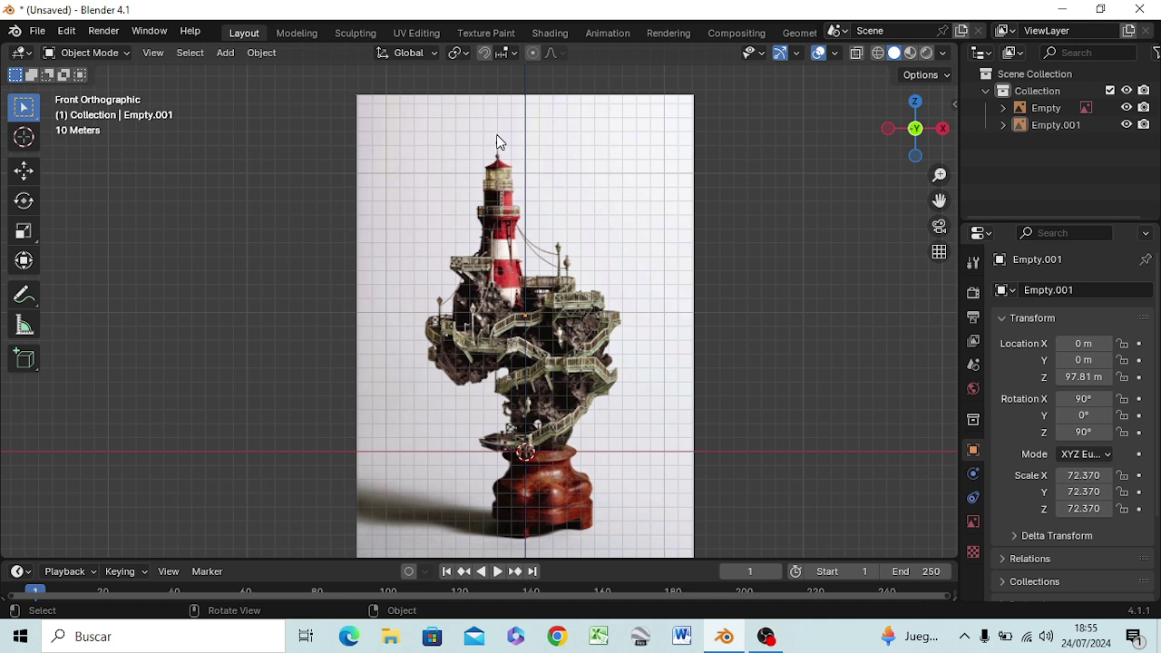
pyautogui.press('KP_3')
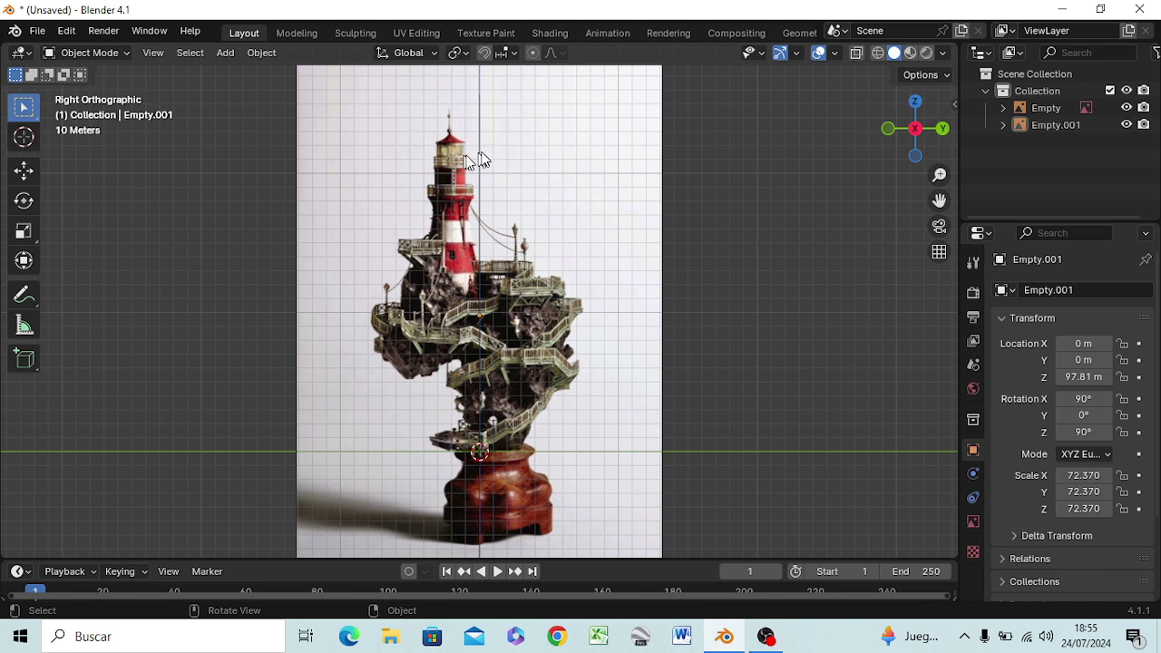
pyautogui.click(583, 184)
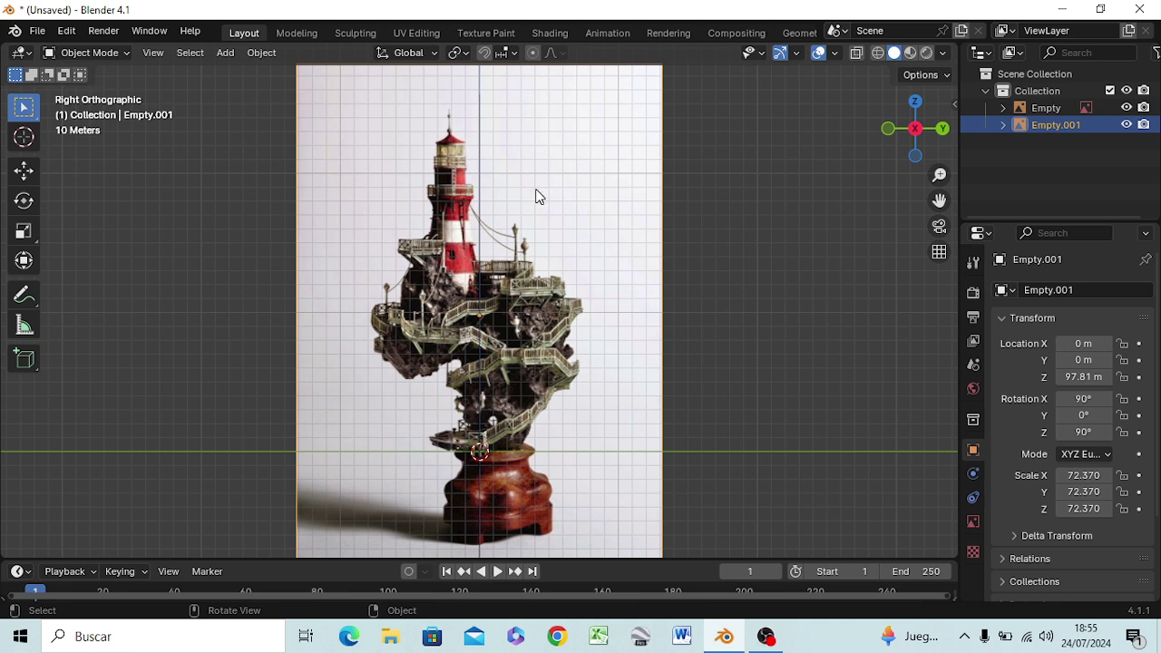
pyautogui.press('s')
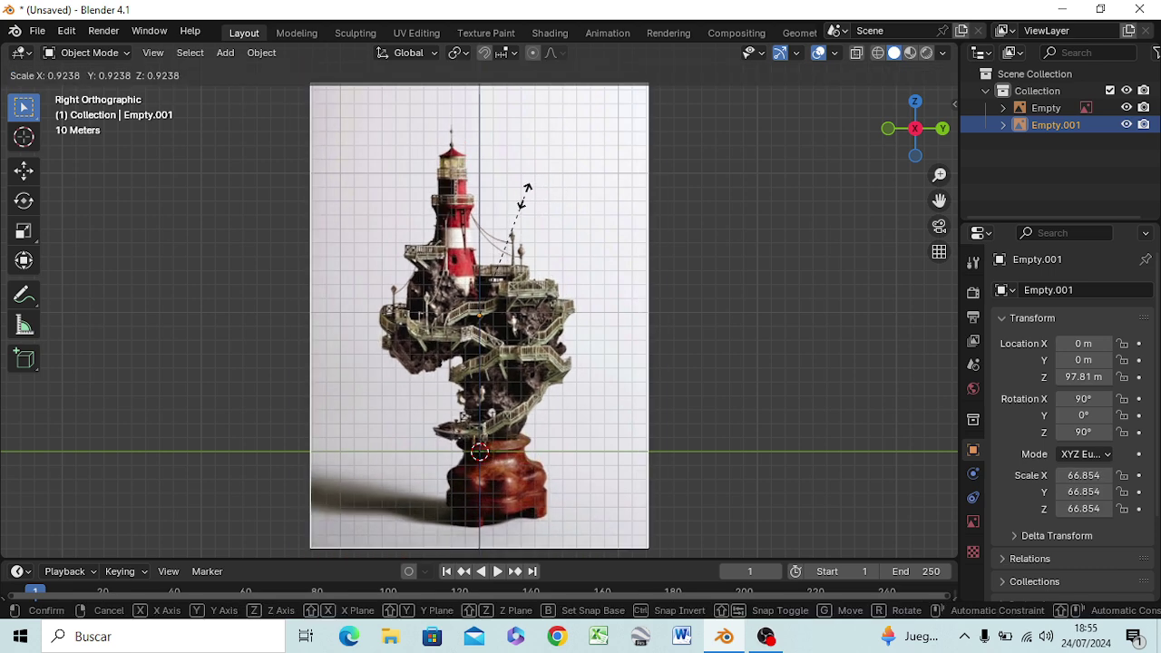
pyautogui.click(523, 196)
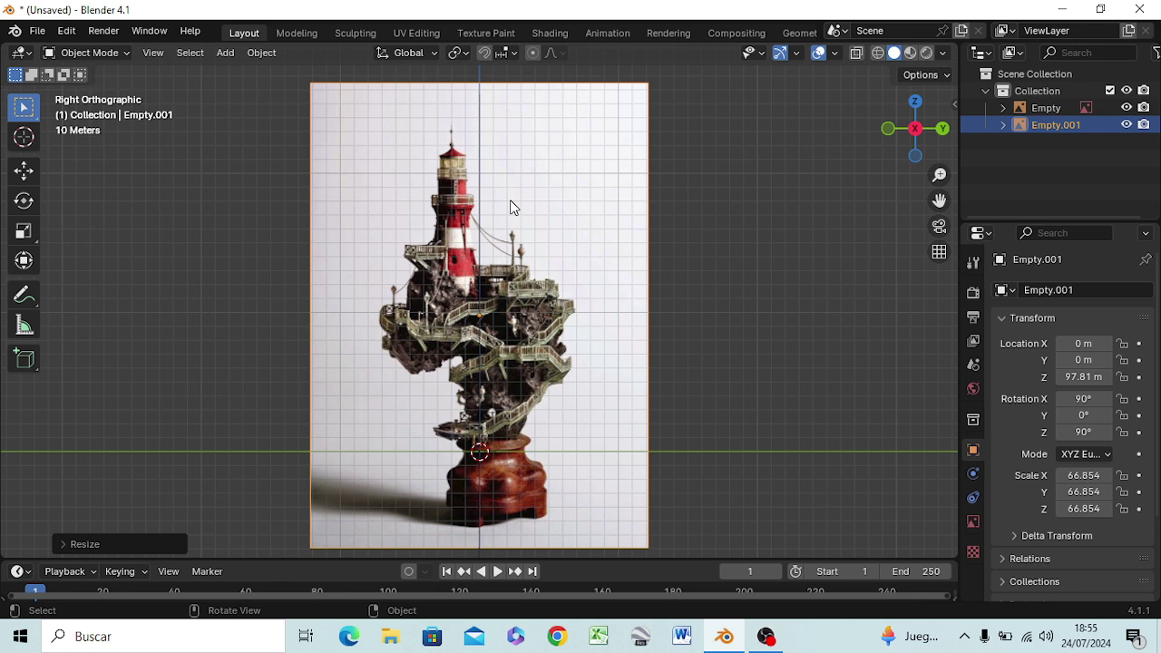
# Enlarge the side photo slightly and reposition it after rechecking the front view
pyautogui.press('KP_1')
pyautogui.press('KP_3')
pyautogui.press('s')
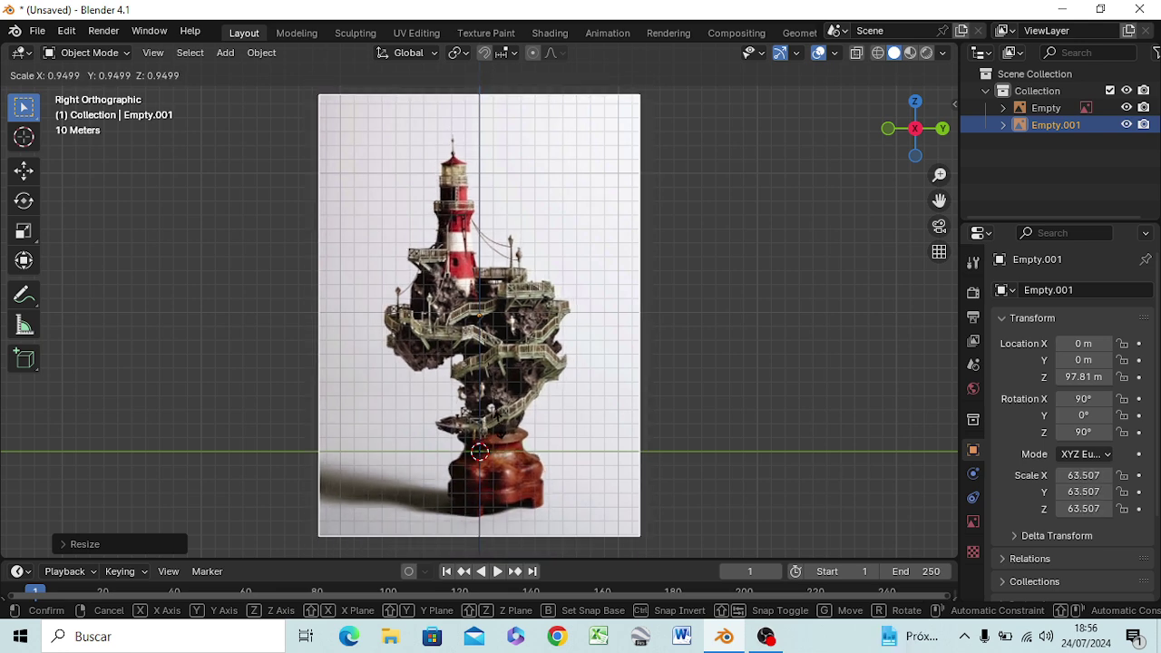
pyautogui.click(498, 435)
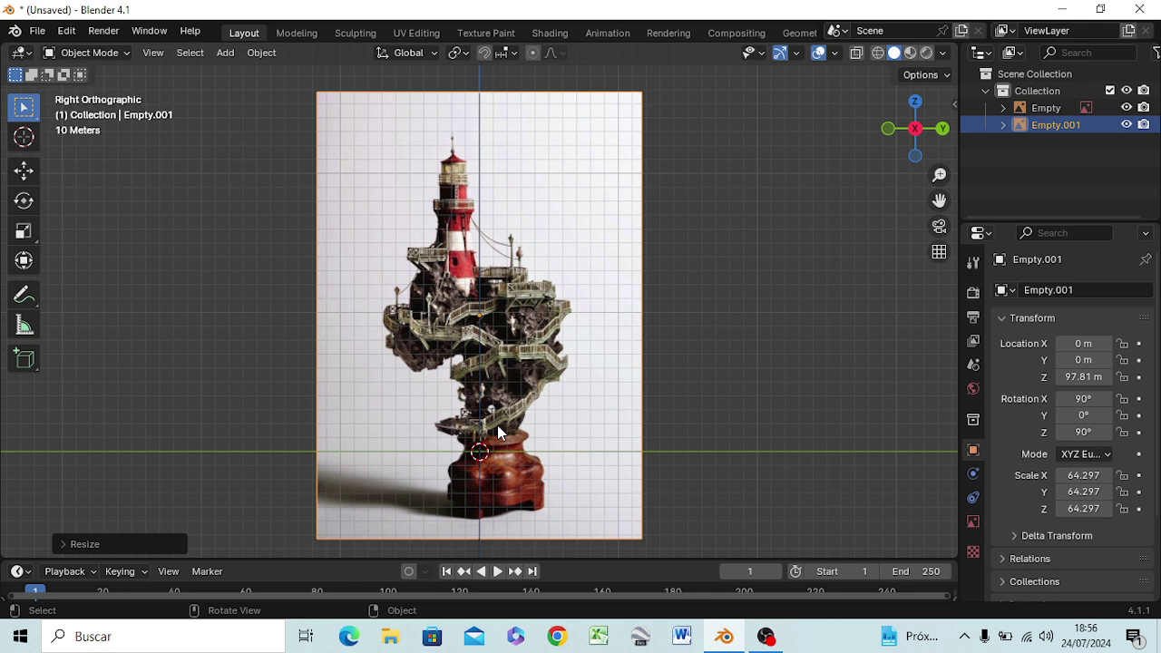
pyautogui.press('g')
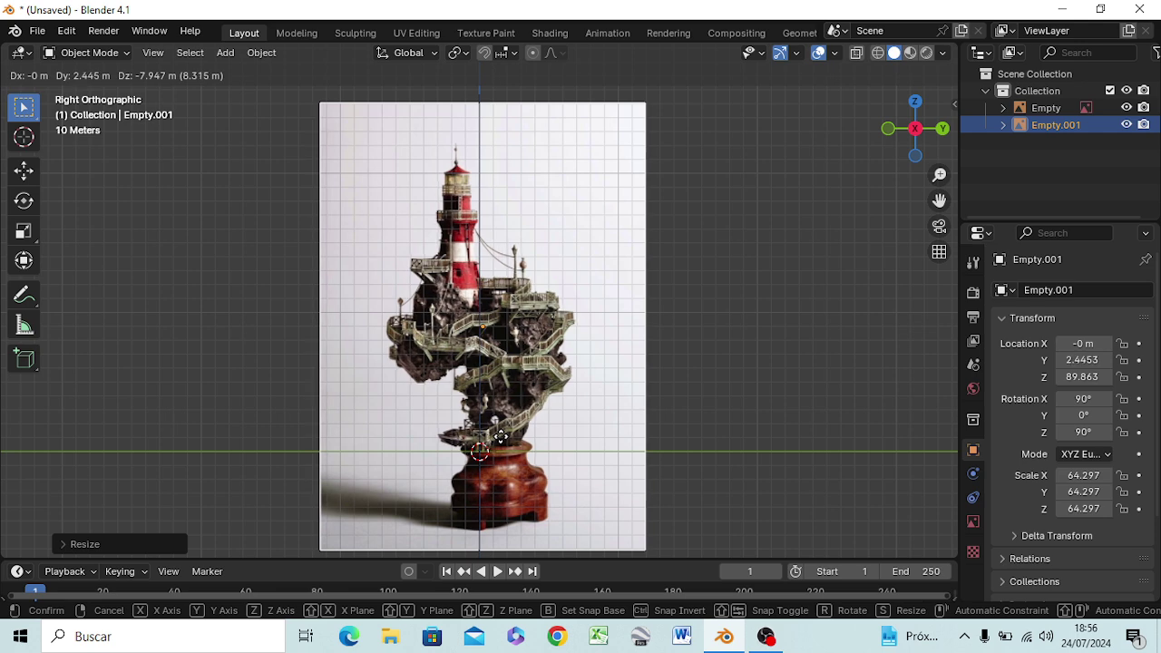
pyautogui.click(500, 437)
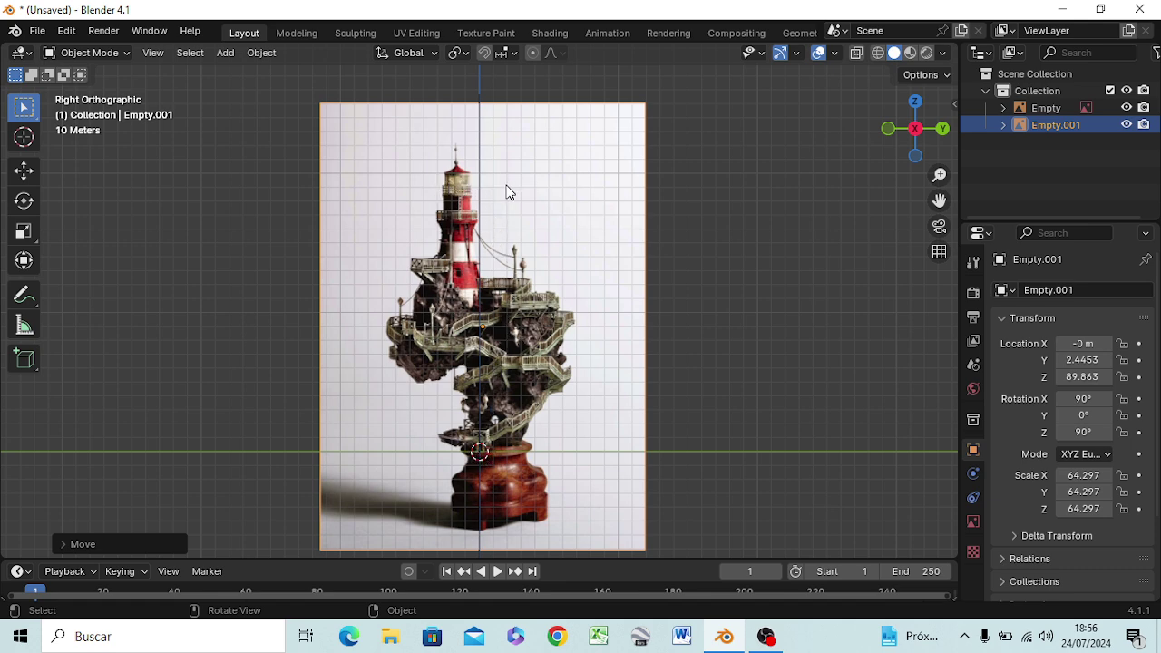
# From the front view, shrink the side photo to about 64.3 and reselect it
pyautogui.press('KP_1')
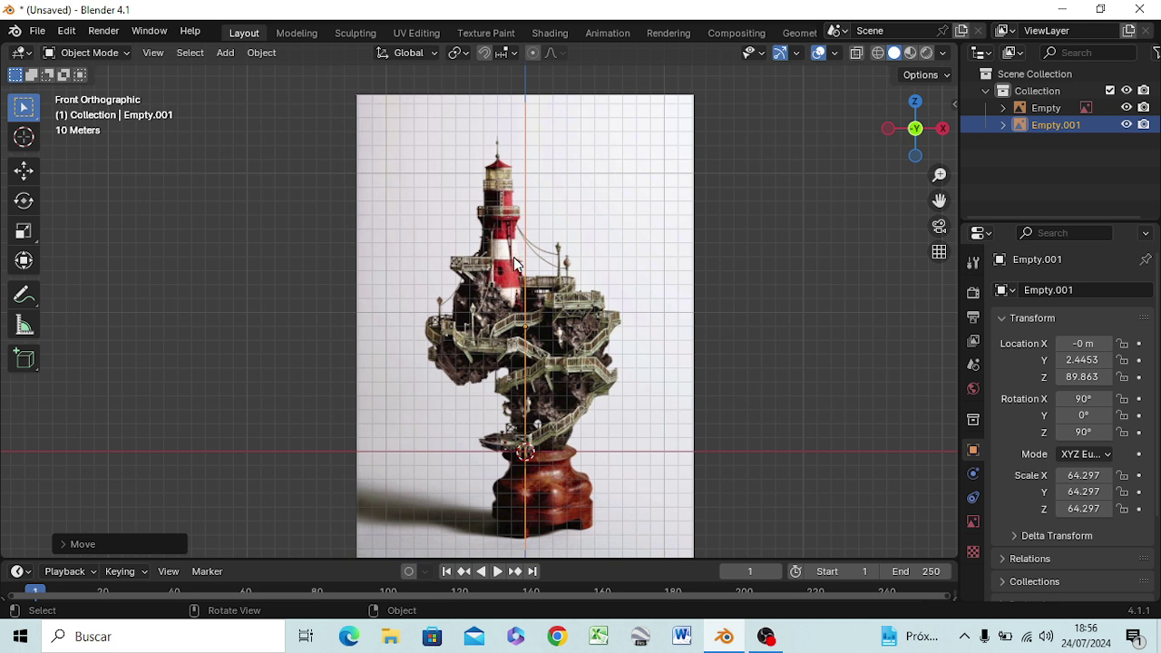
pyautogui.press('s')
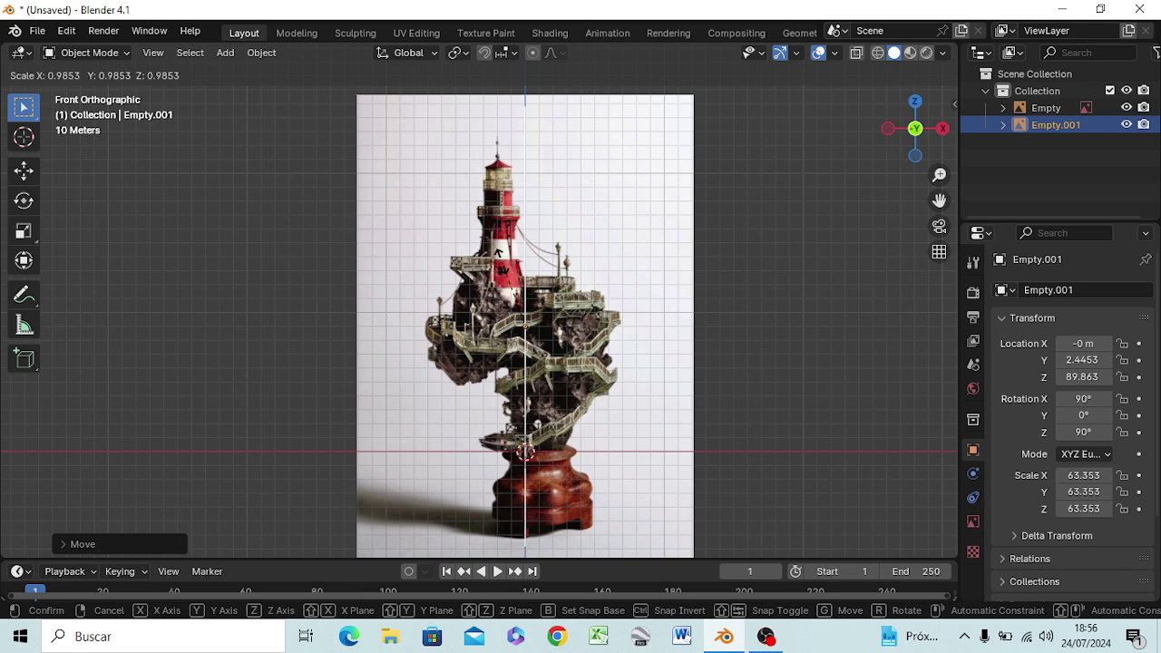
pyautogui.click(503, 270)
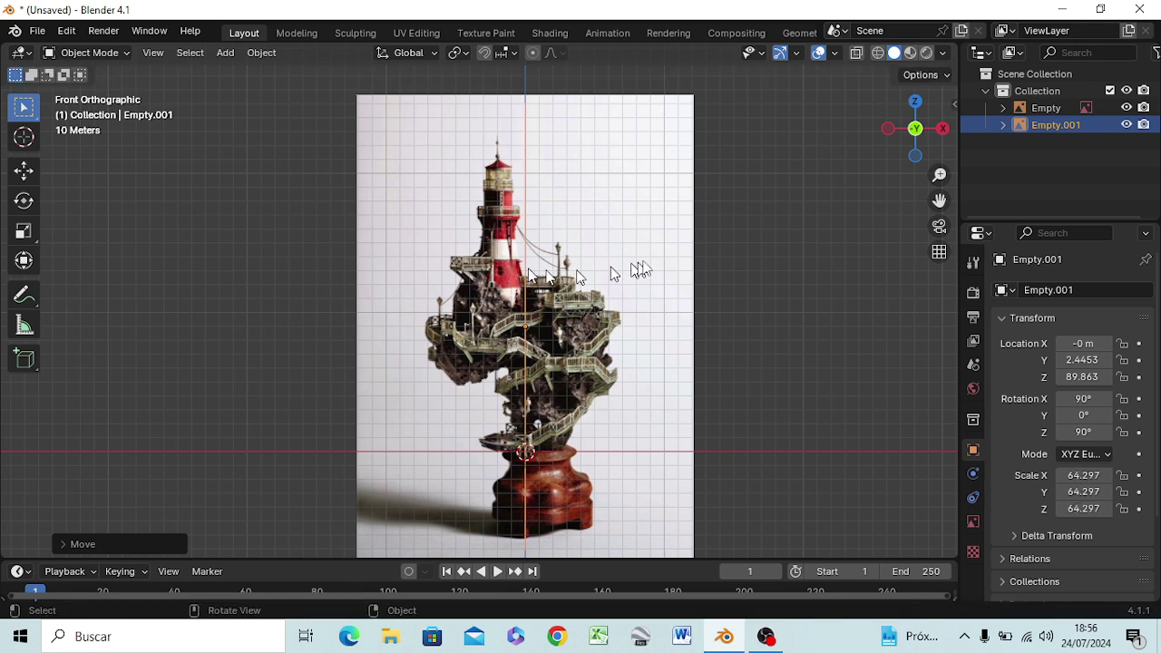
pyautogui.click(666, 243)
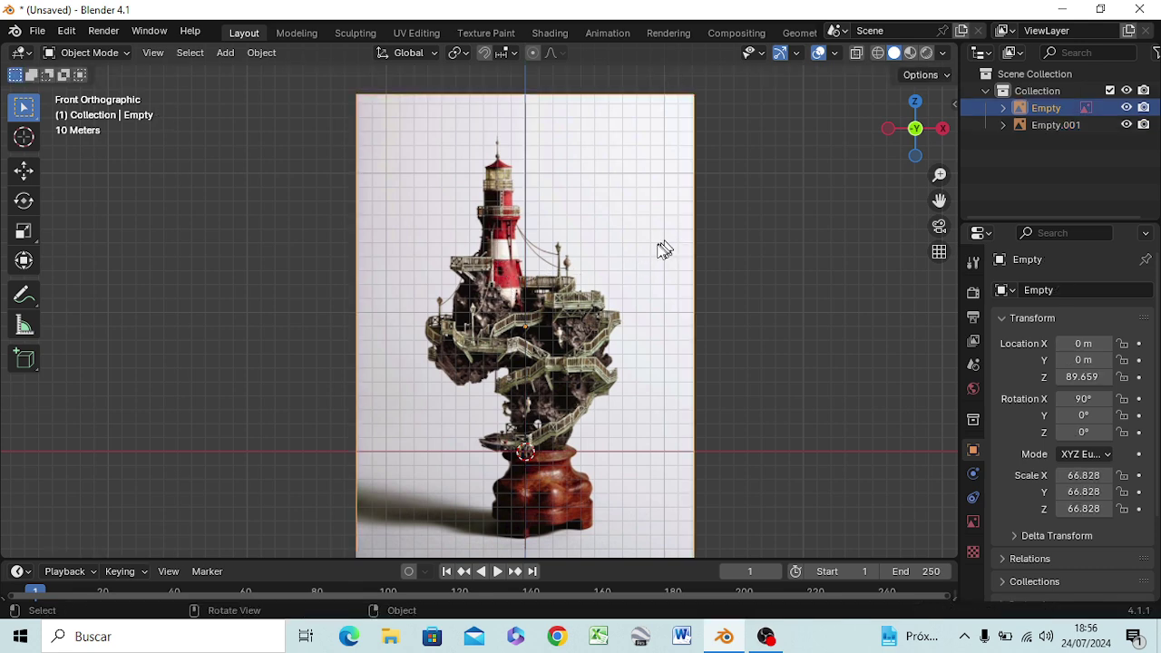
pyautogui.press('s')
pyautogui.rightClick(592, 280)
pyautogui.moveTo(513, 444); pyautogui.dragTo(509, 448, button='middle')
pyautogui.press('KP_3')
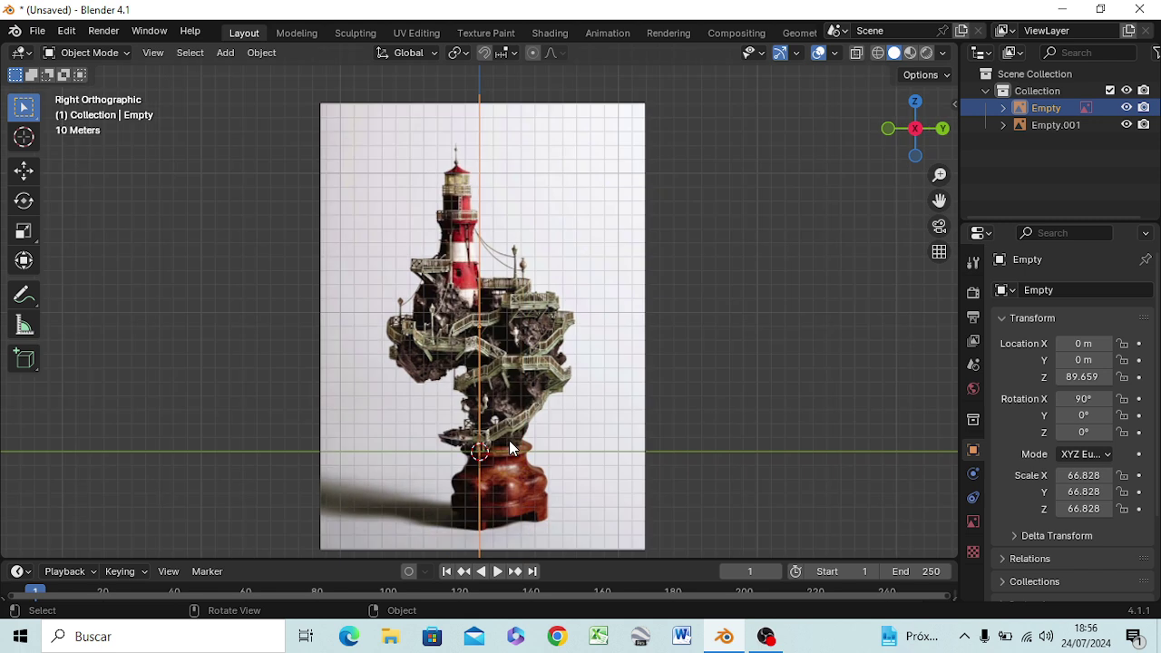
pyautogui.press('s')
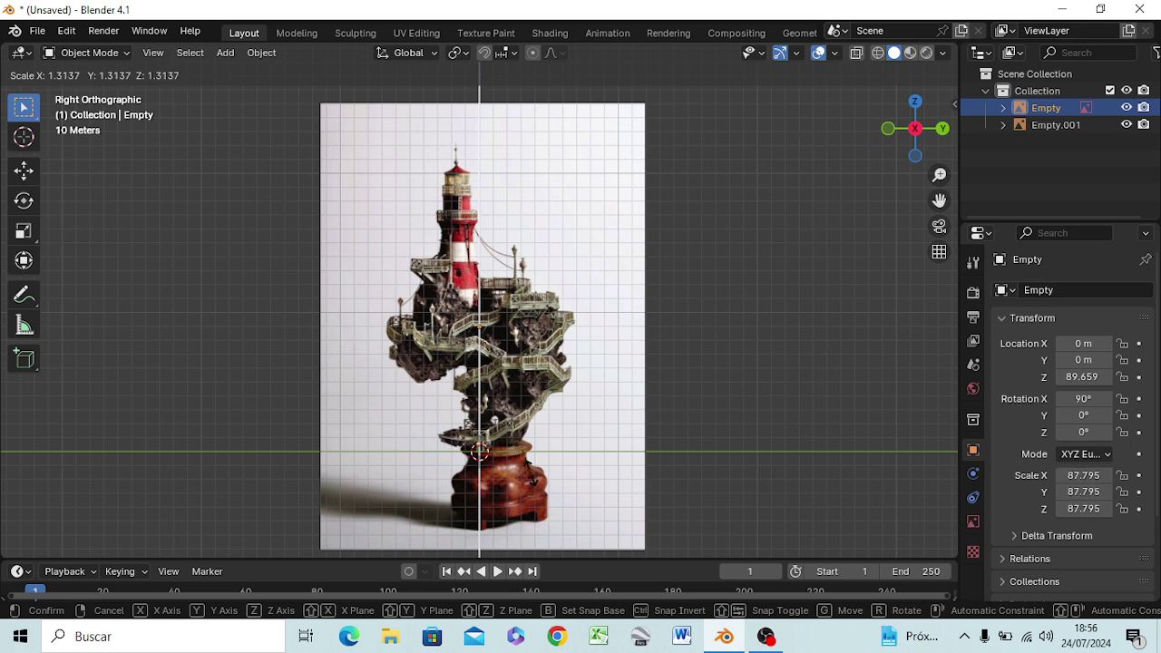
pyautogui.rightClick(626, 464)
pyautogui.click(609, 416)
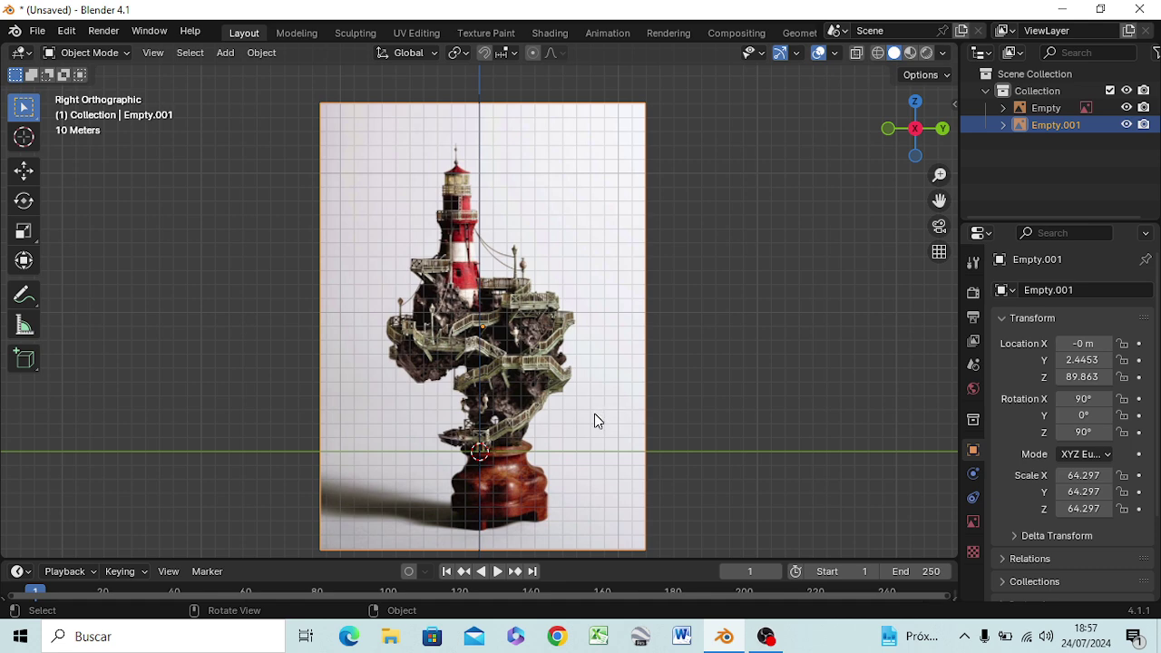
# Enlarge the side image, check the front view, and cancel a second resize
pyautogui.press('s')
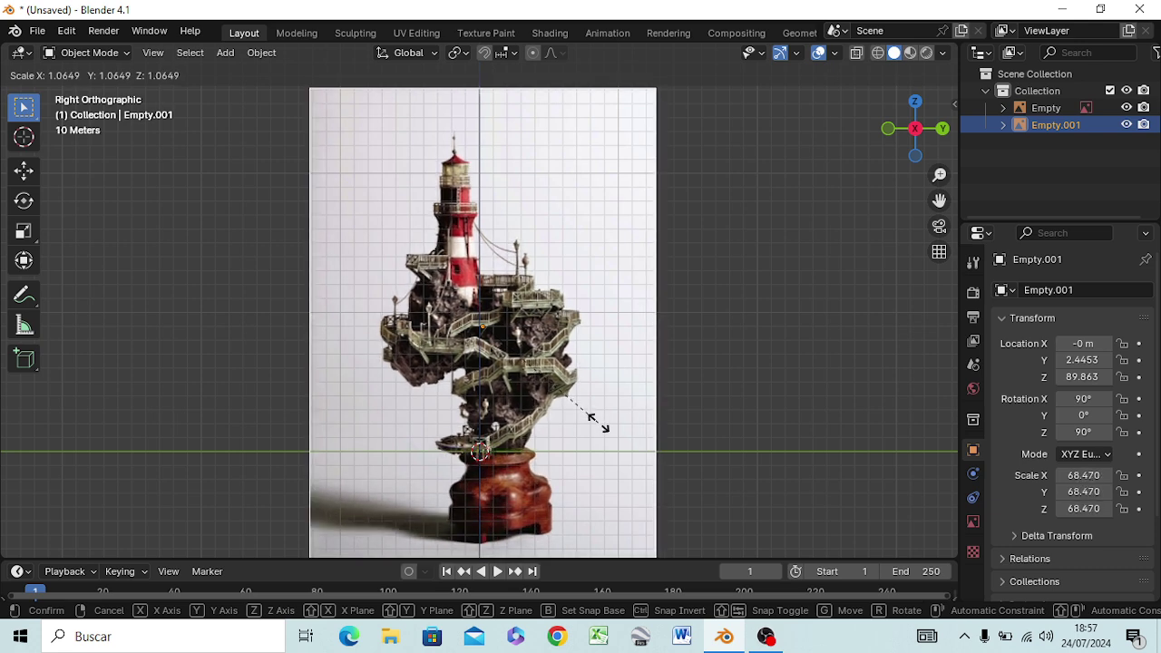
pyautogui.click(597, 423)
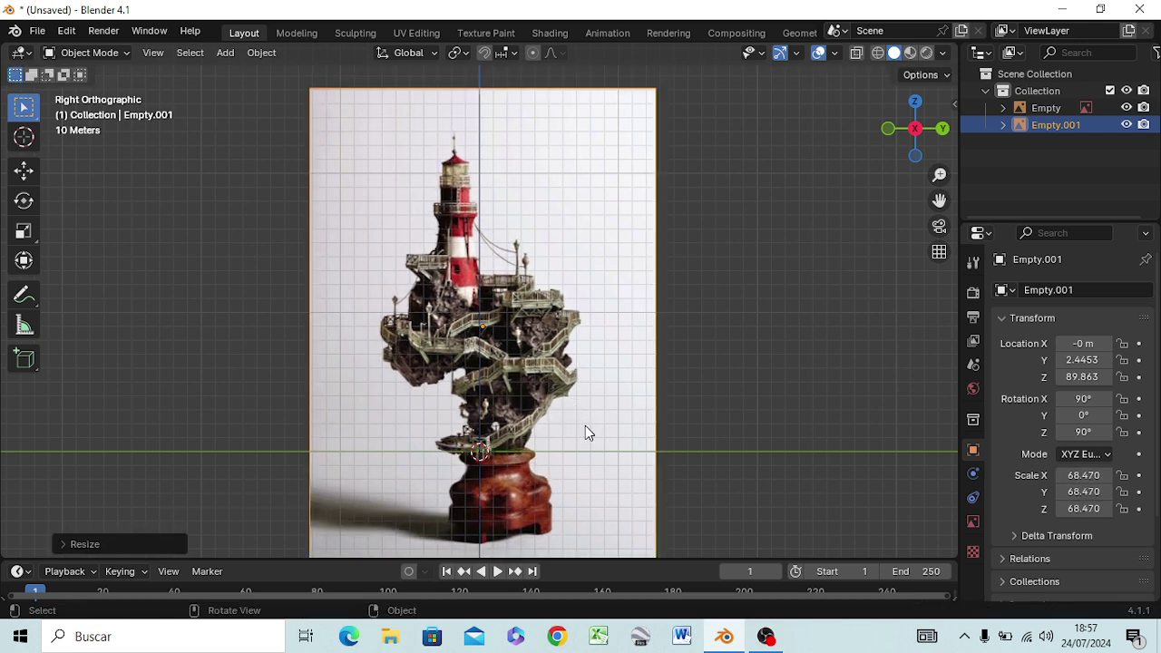
pyautogui.press('KP_1')
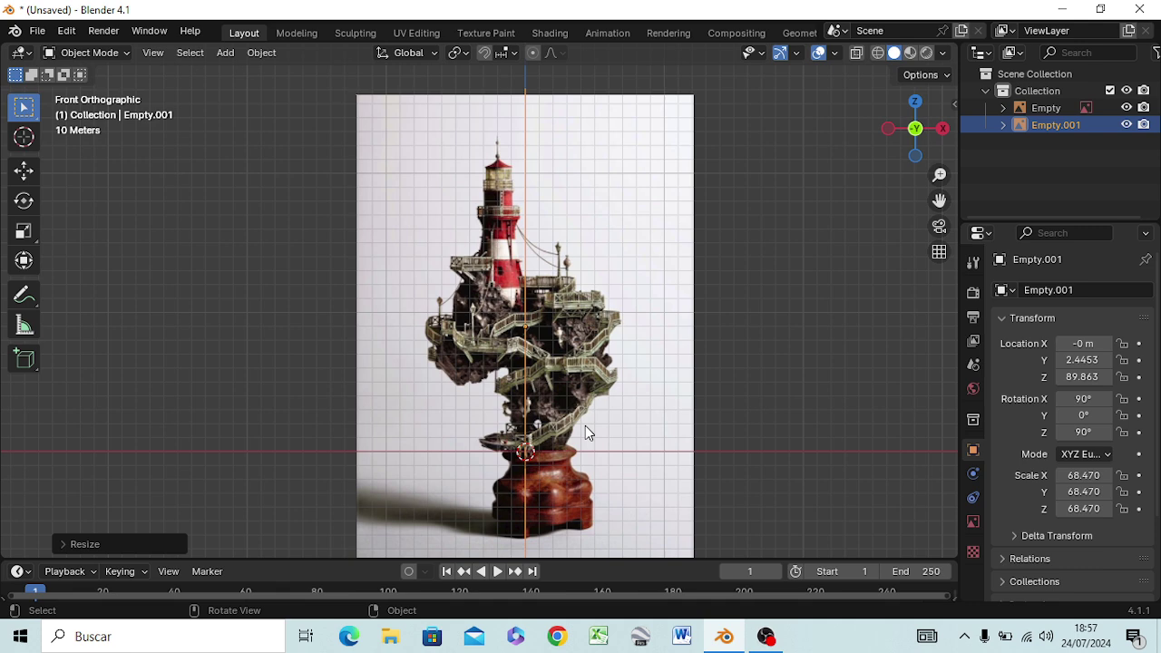
pyautogui.press('KP_3')
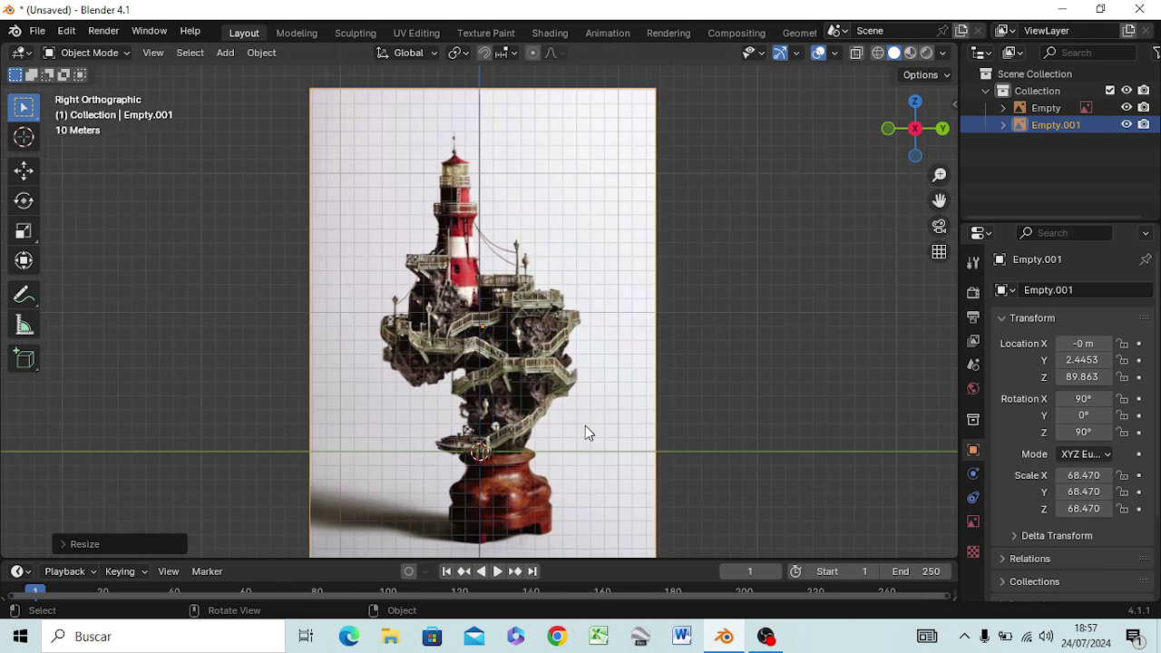
pyautogui.press('s')
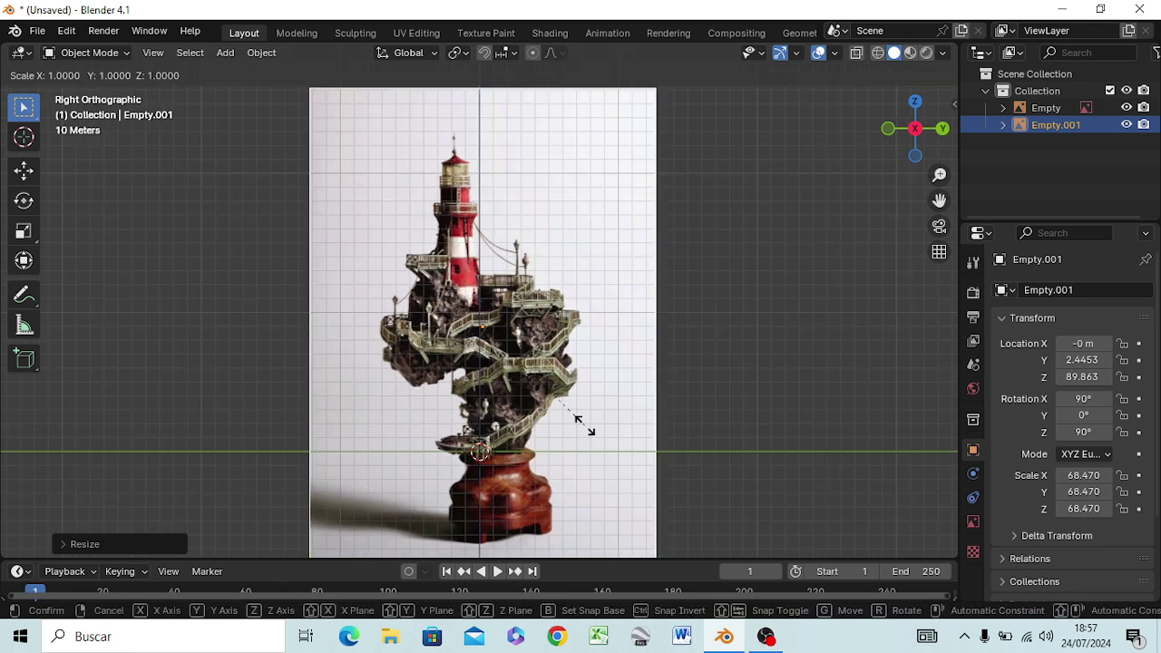
pyautogui.rightClick(585, 428)
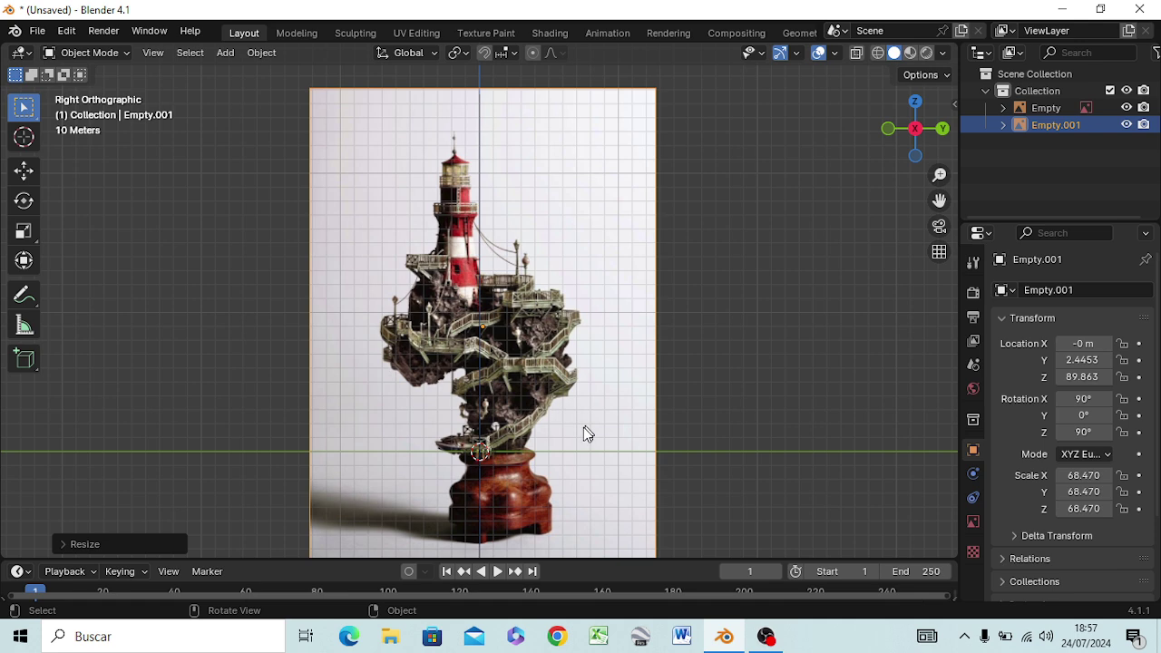
# Move the side image, check front alignment, and resize it to about 67.3
pyautogui.press('g')
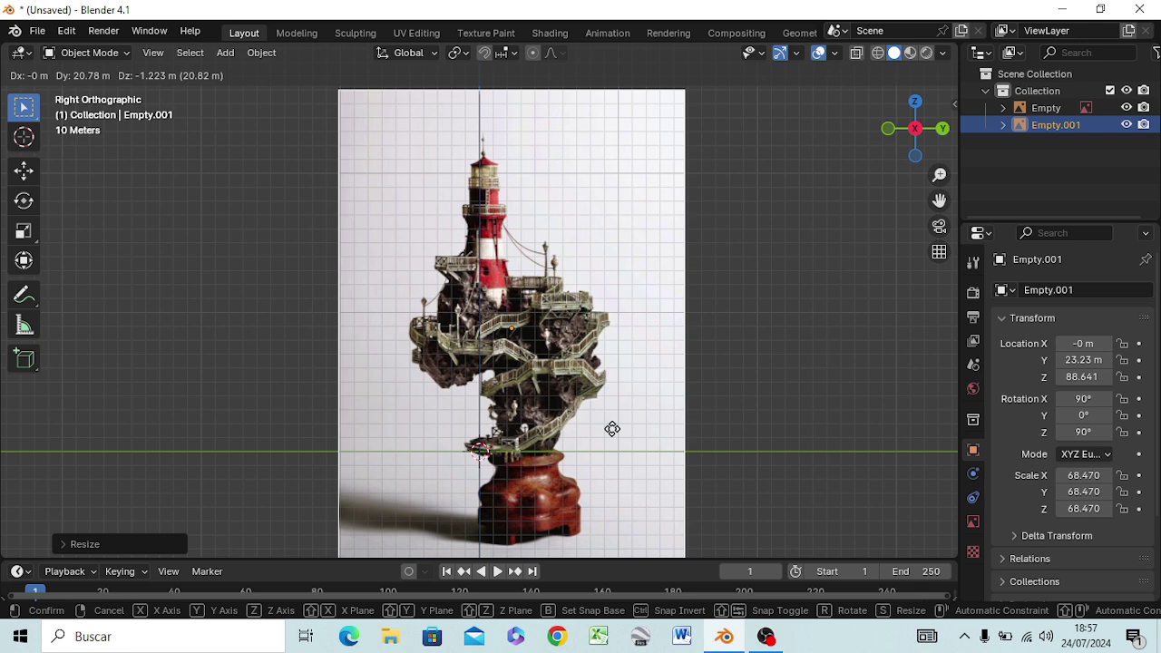
pyautogui.click(613, 429)
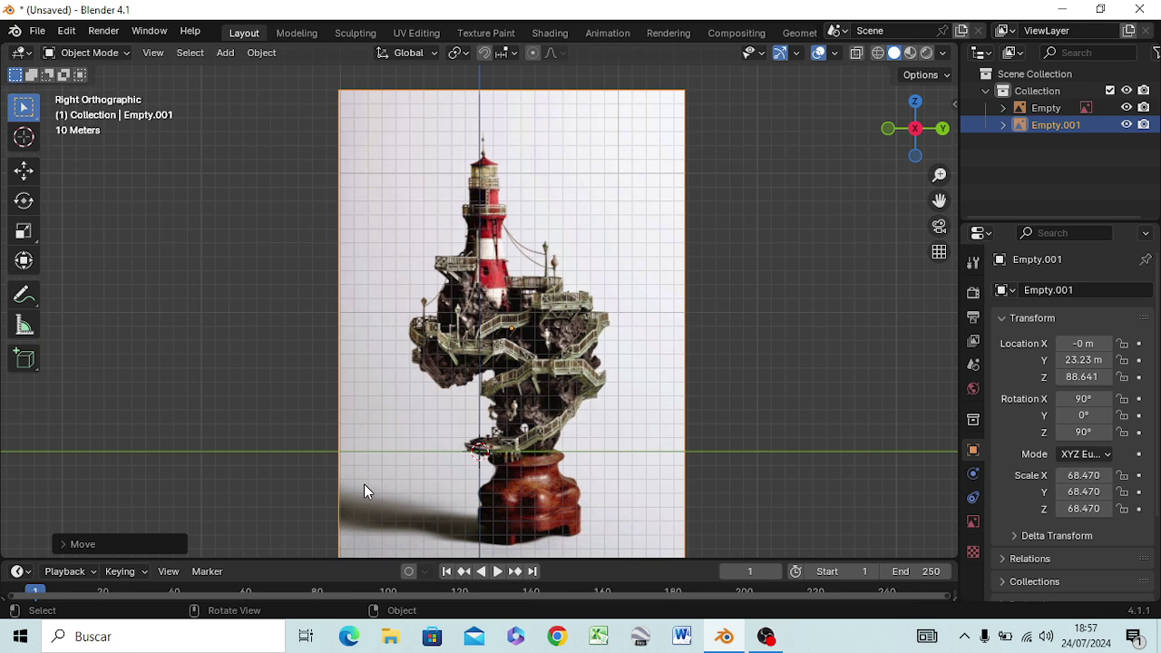
pyautogui.press('KP_1')
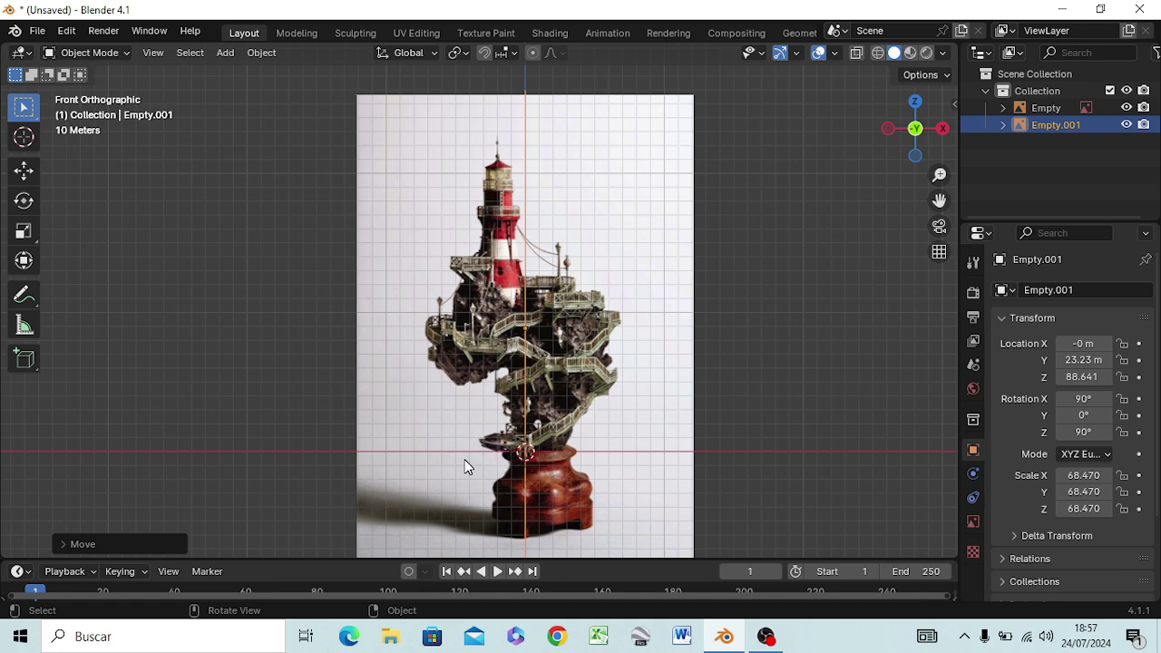
pyautogui.press('KP_3')
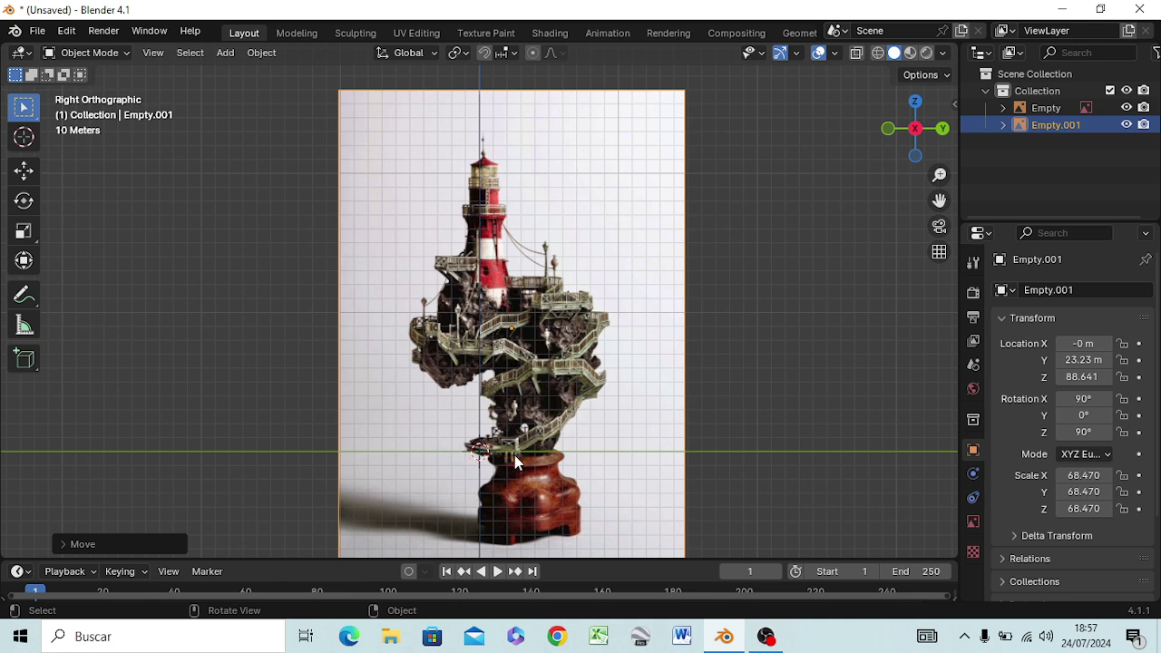
pyautogui.press('g')
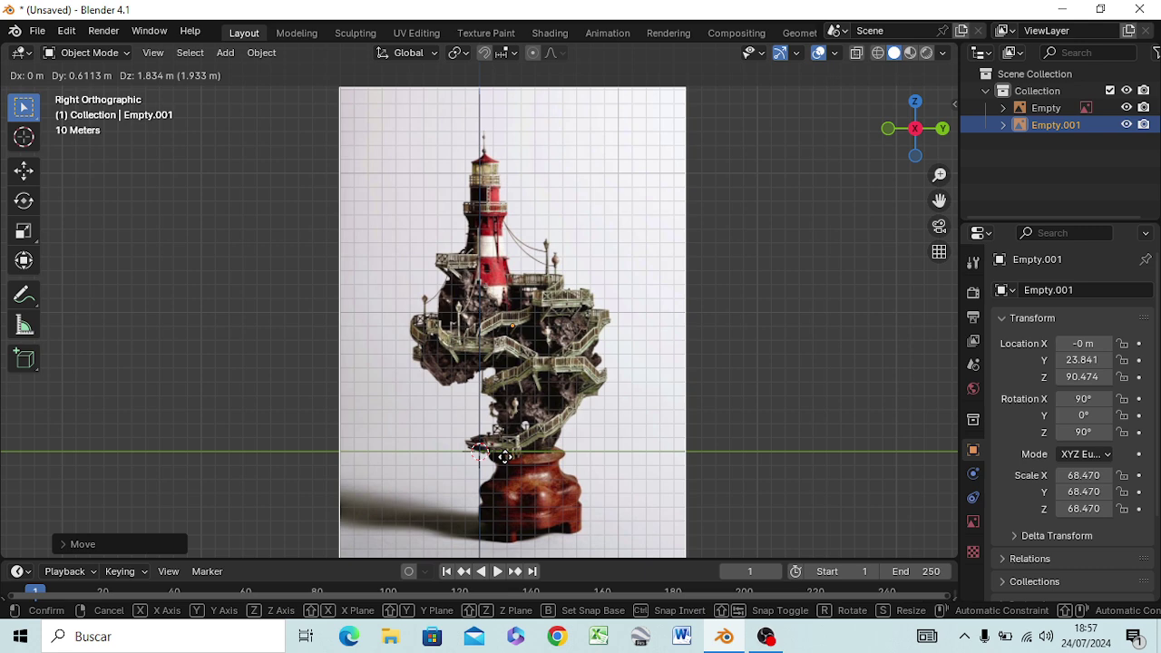
pyautogui.press('s')
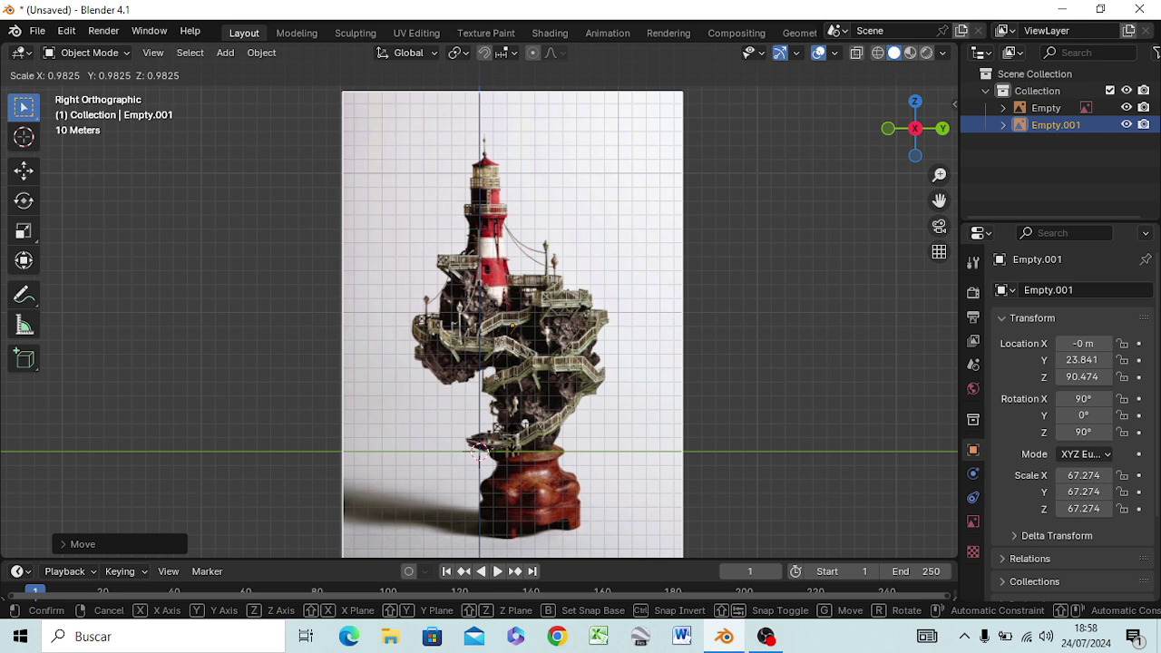
pyautogui.click(515, 449)
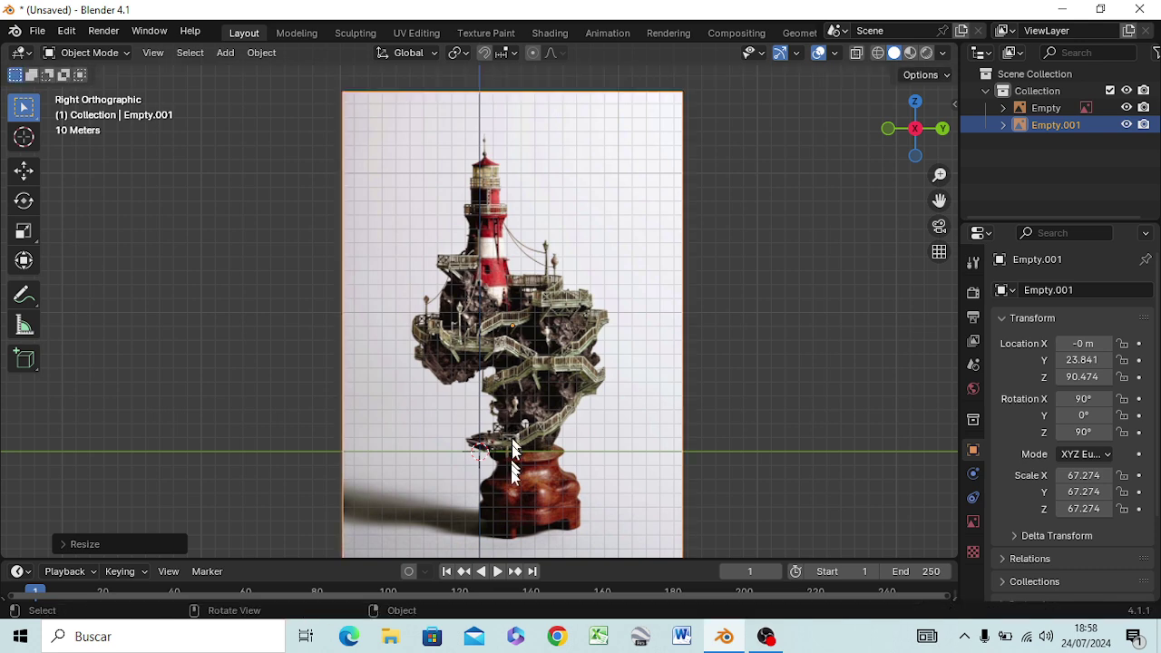
# Move the side image to Y 1.8339, Z 90.474, verifying front and side views
pyautogui.click(523, 547)
pyautogui.press('g')
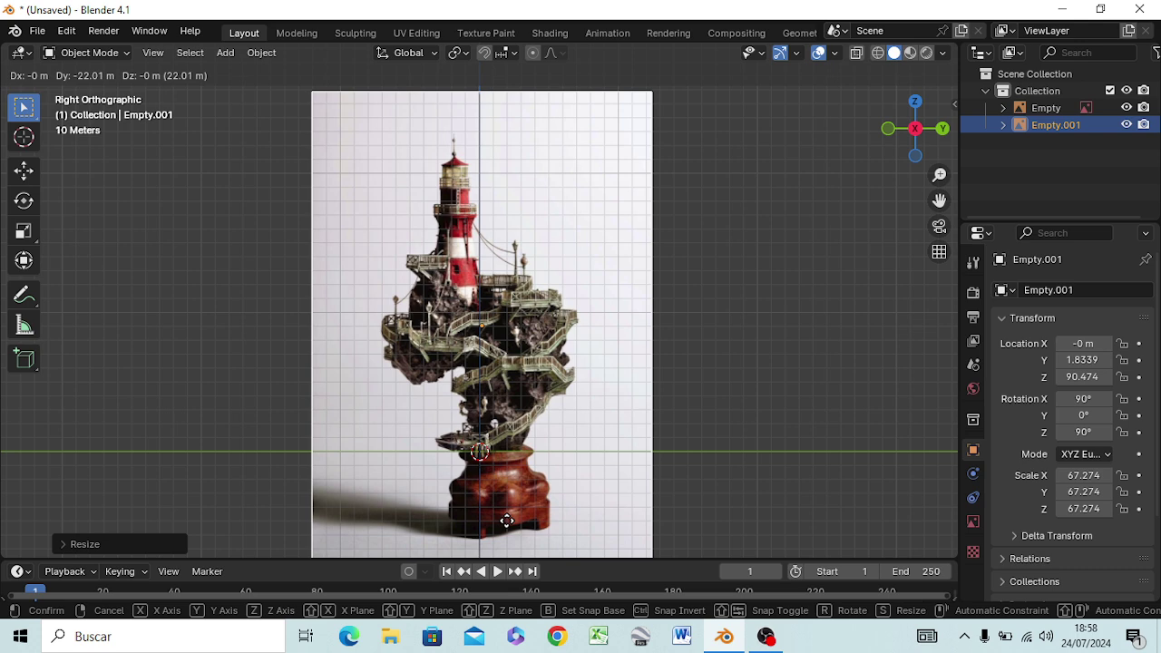
pyautogui.click(508, 520)
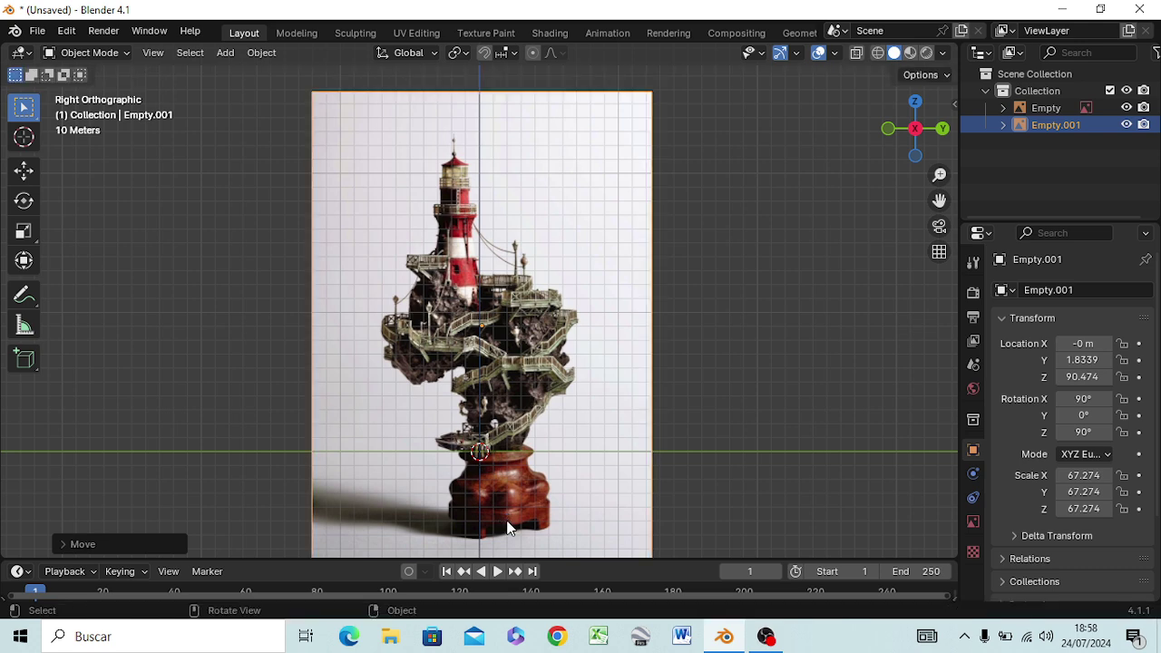
pyautogui.press('KP_8')
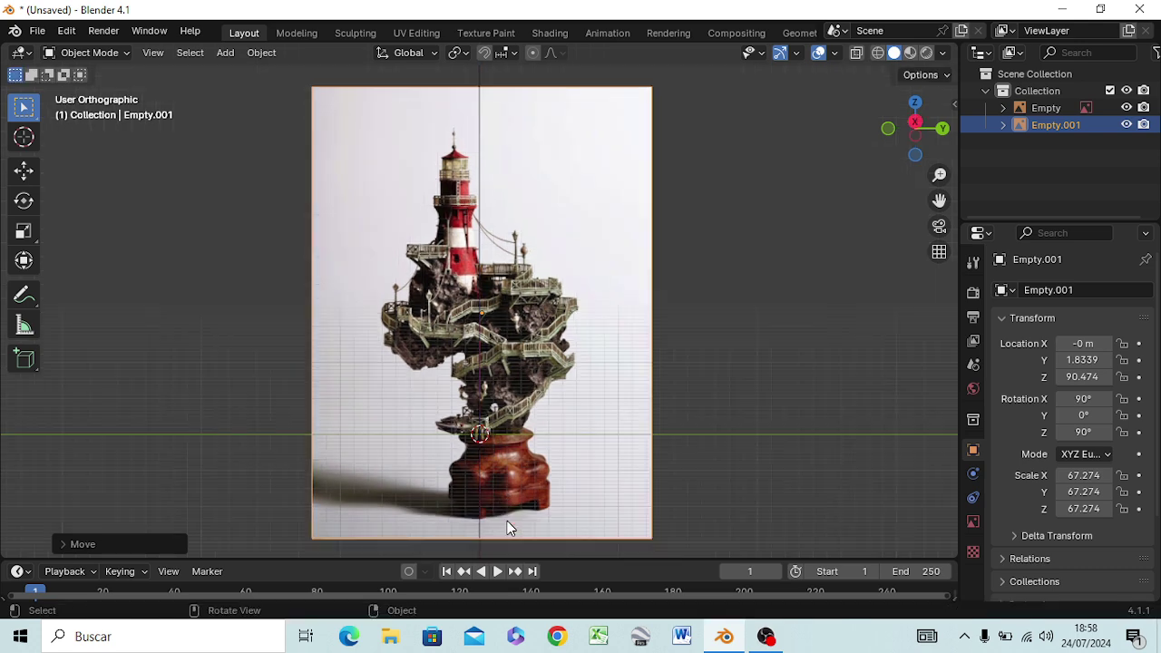
pyautogui.press('KP_1')
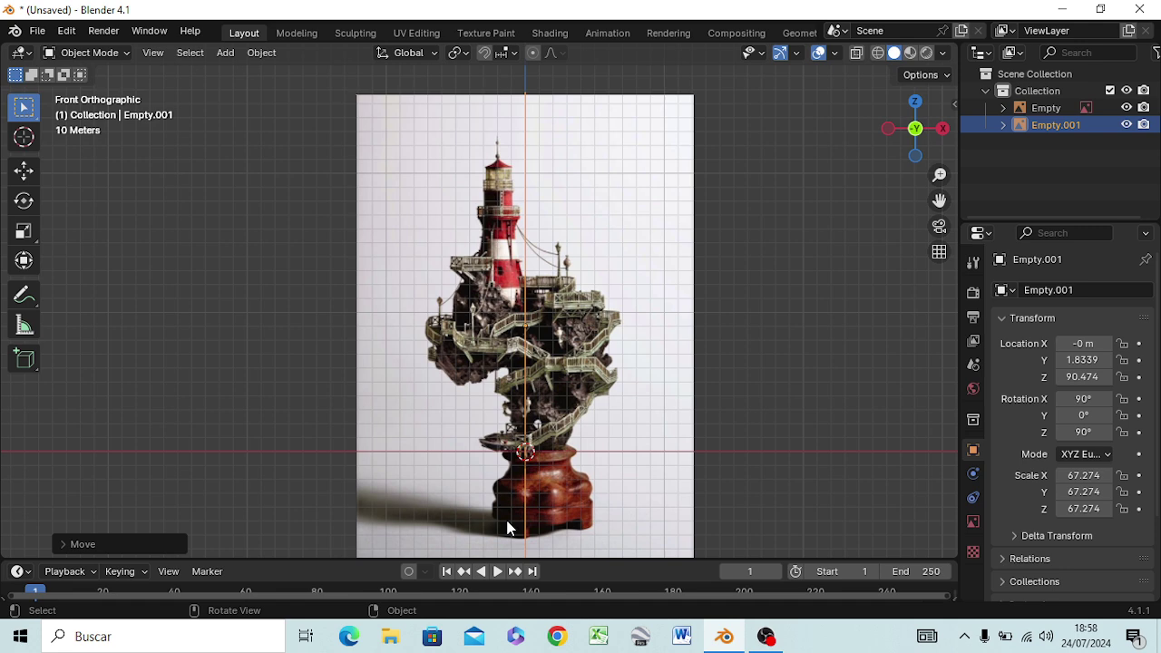
pyautogui.press('KP_3')
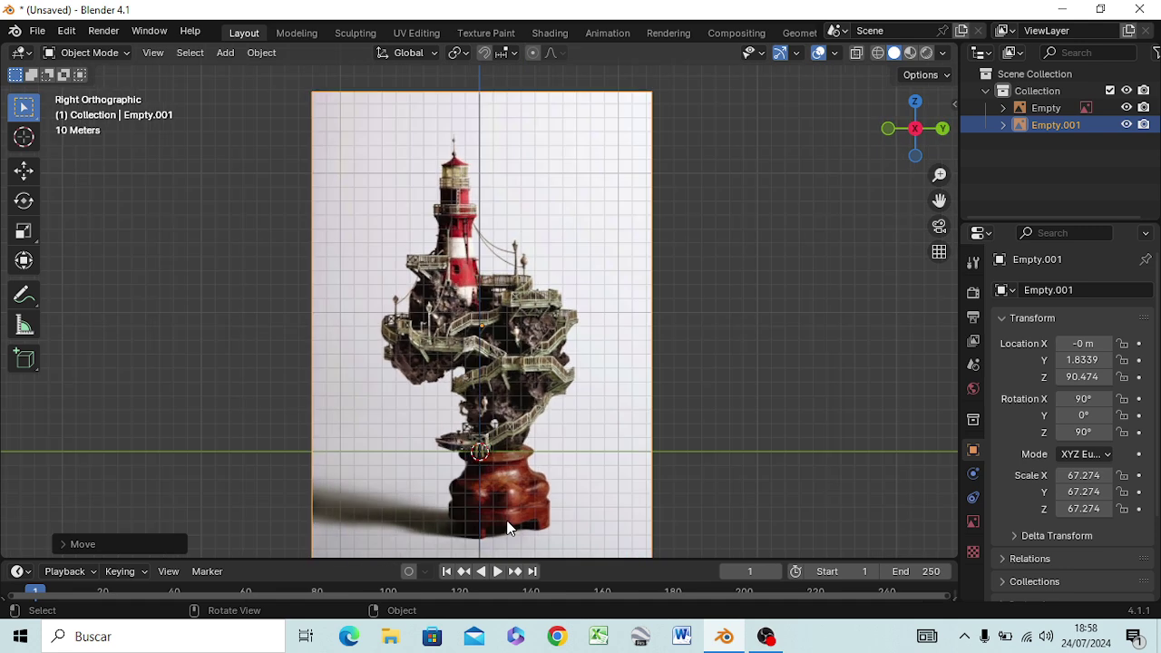
pyautogui.press('KP_1')
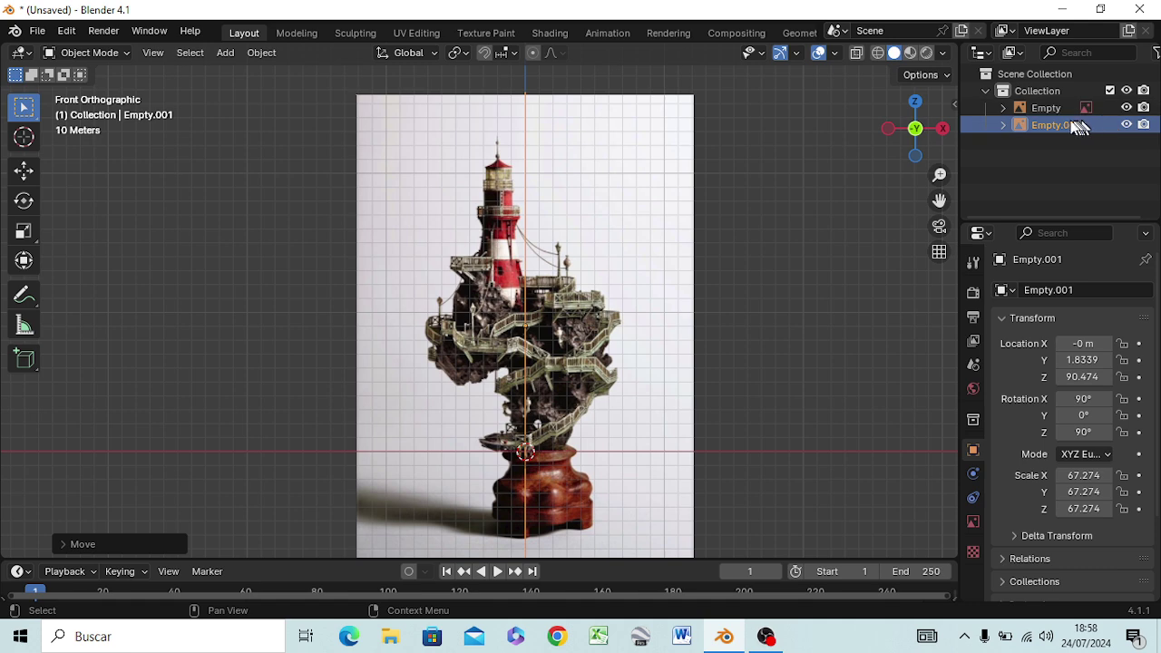
# Hide Empty.001 in the Outliner and add a Cylinder mesh at the origin
pyautogui.click(1127, 125)
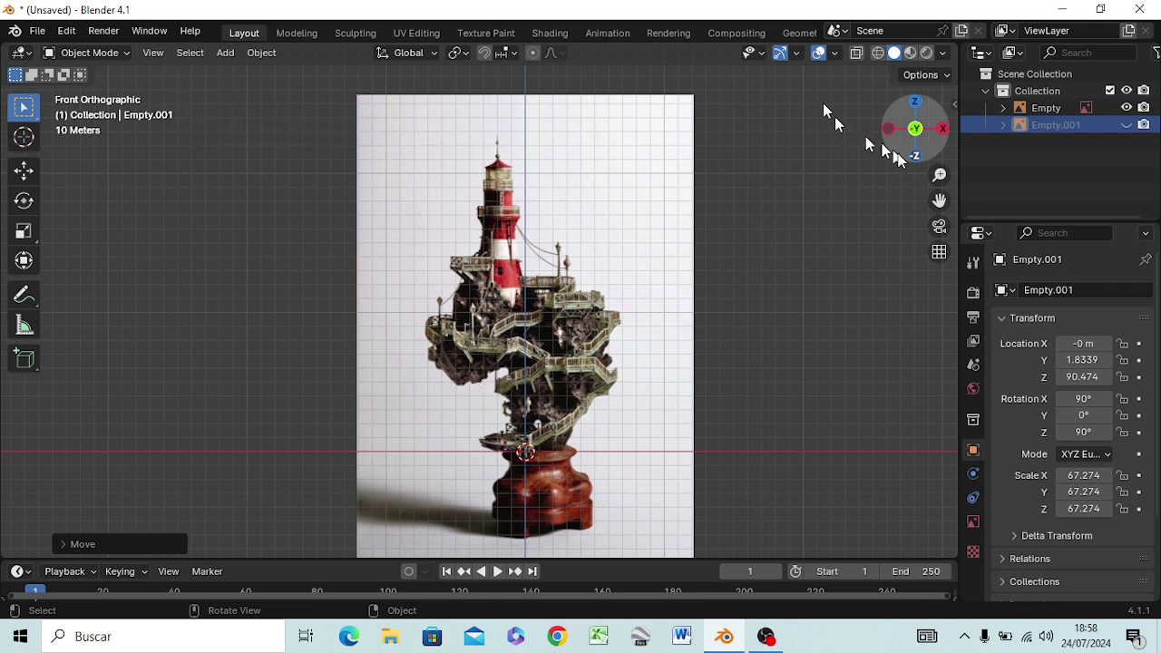
pyautogui.hotkey('shift', 'a')
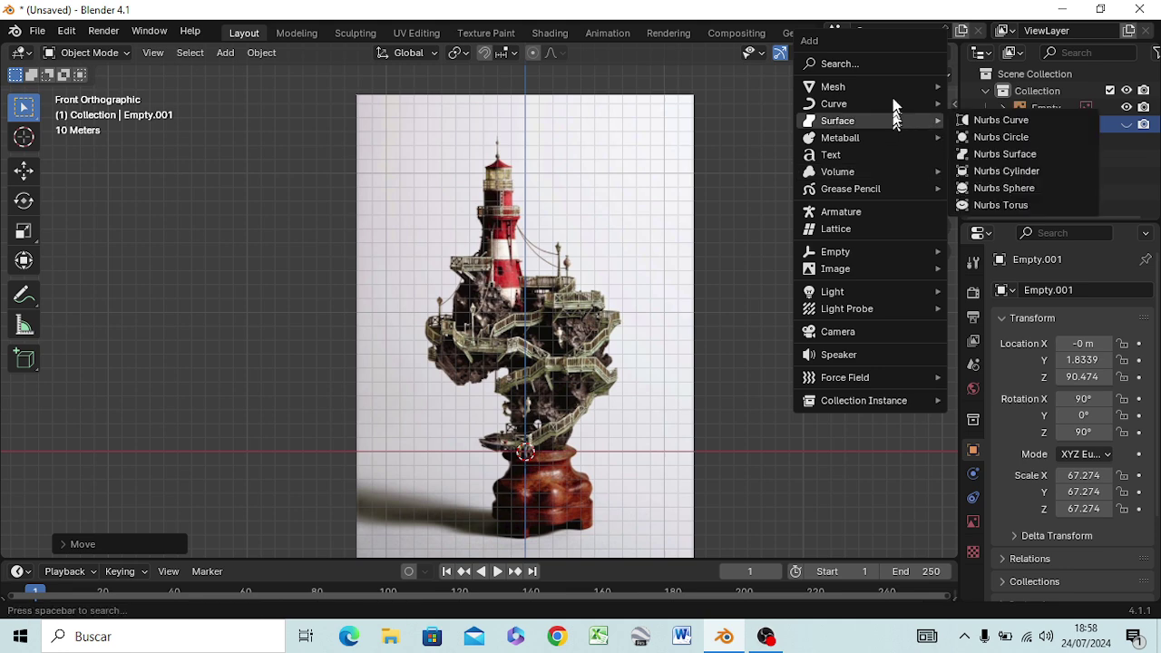
pyautogui.moveTo(833, 86)
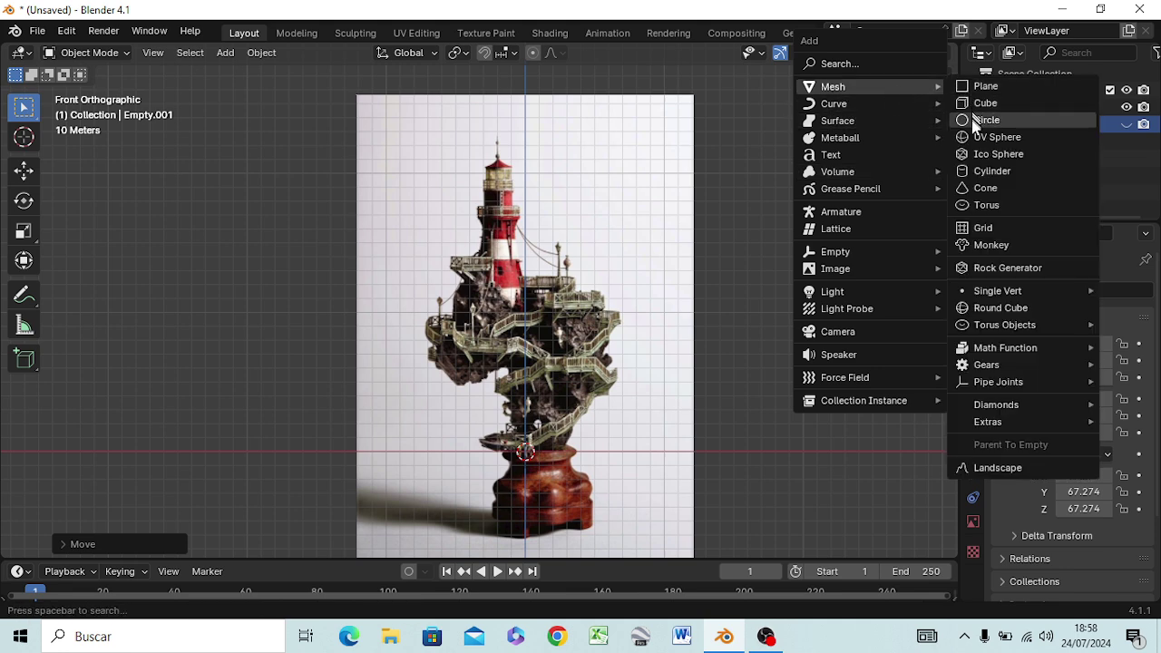
pyautogui.click(976, 170)
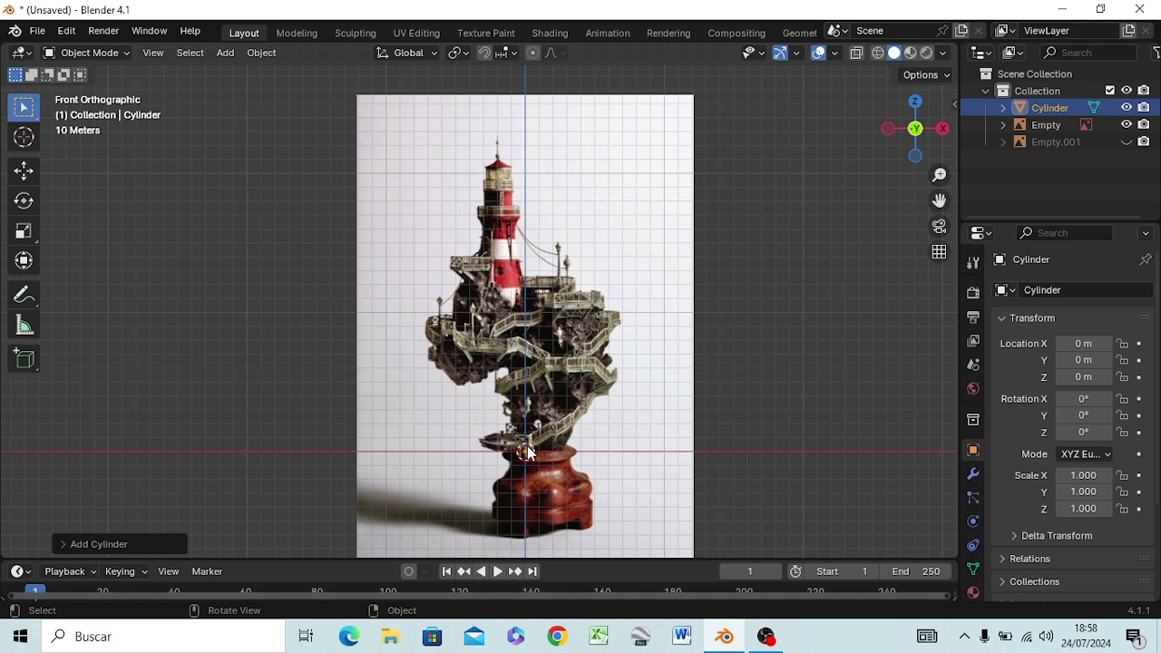
# Enlarge the cylinder, move it to the lighthouse tower's base, and scale it to 22.890
pyautogui.press('s')
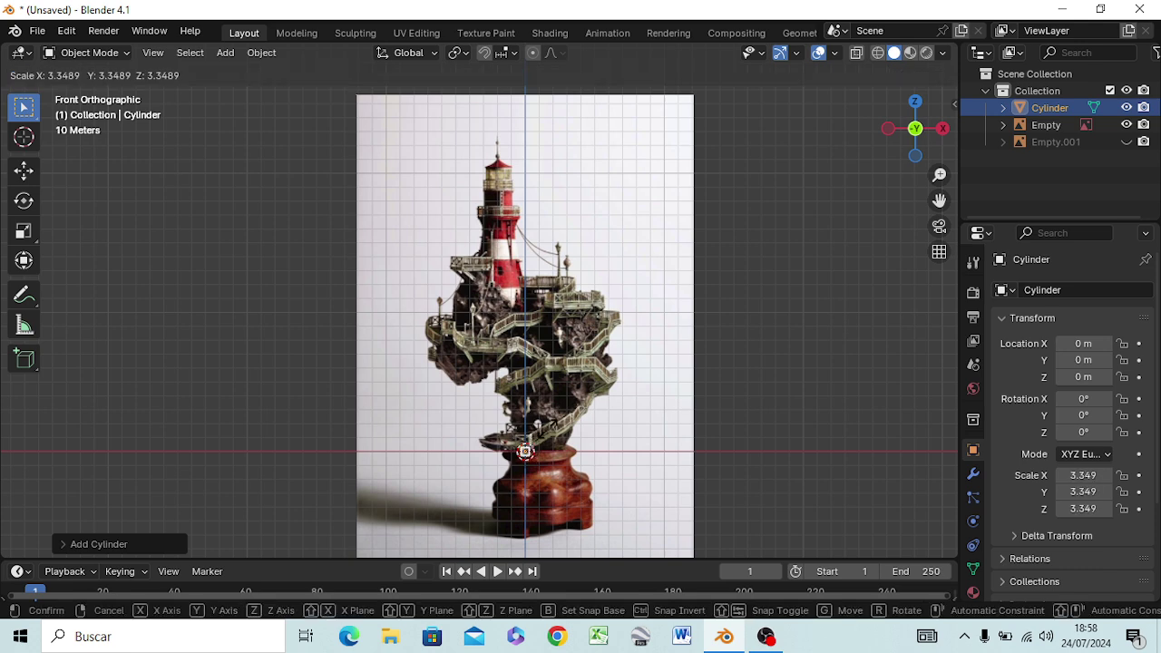
pyautogui.click(665, 372)
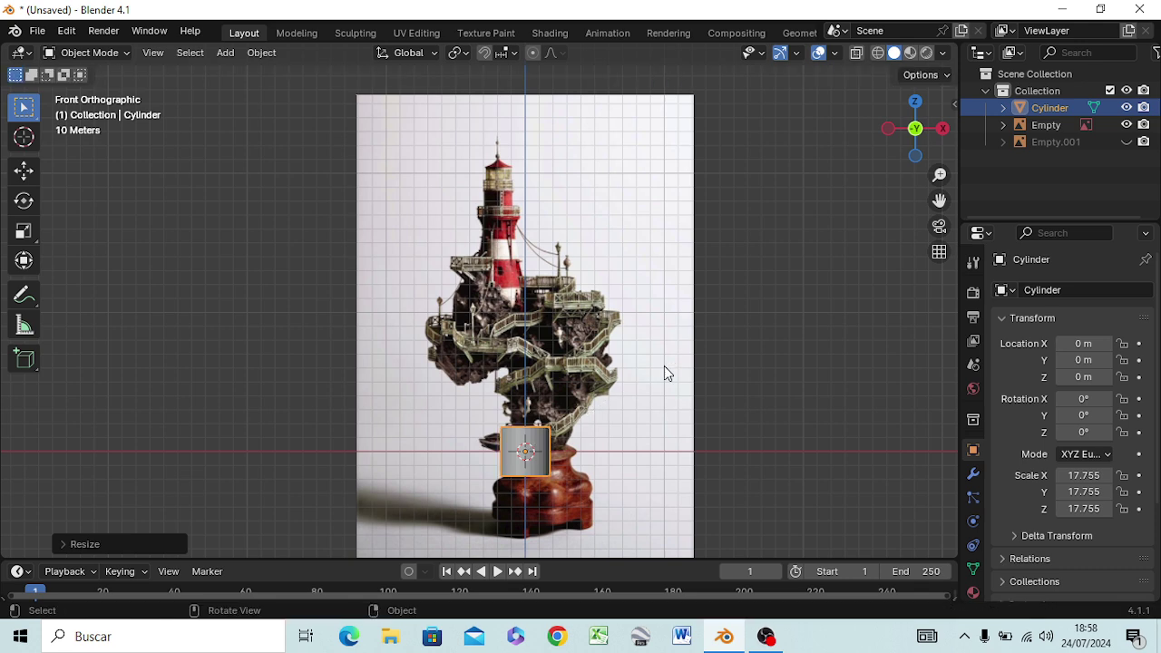
pyautogui.press('g')
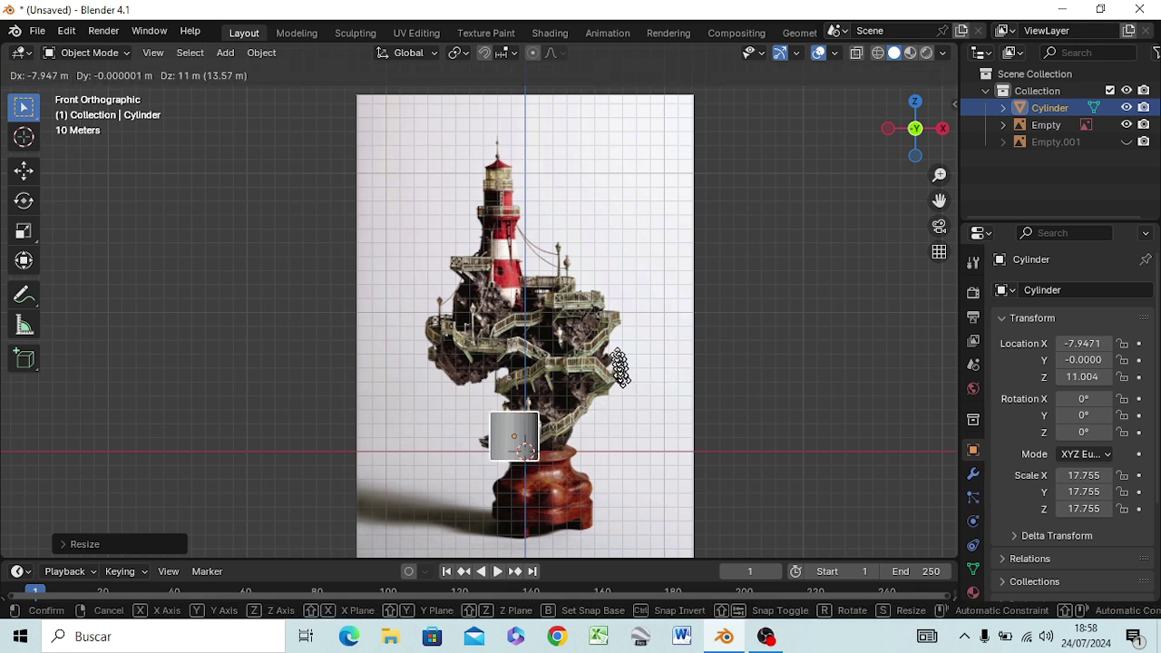
pyautogui.click(603, 212)
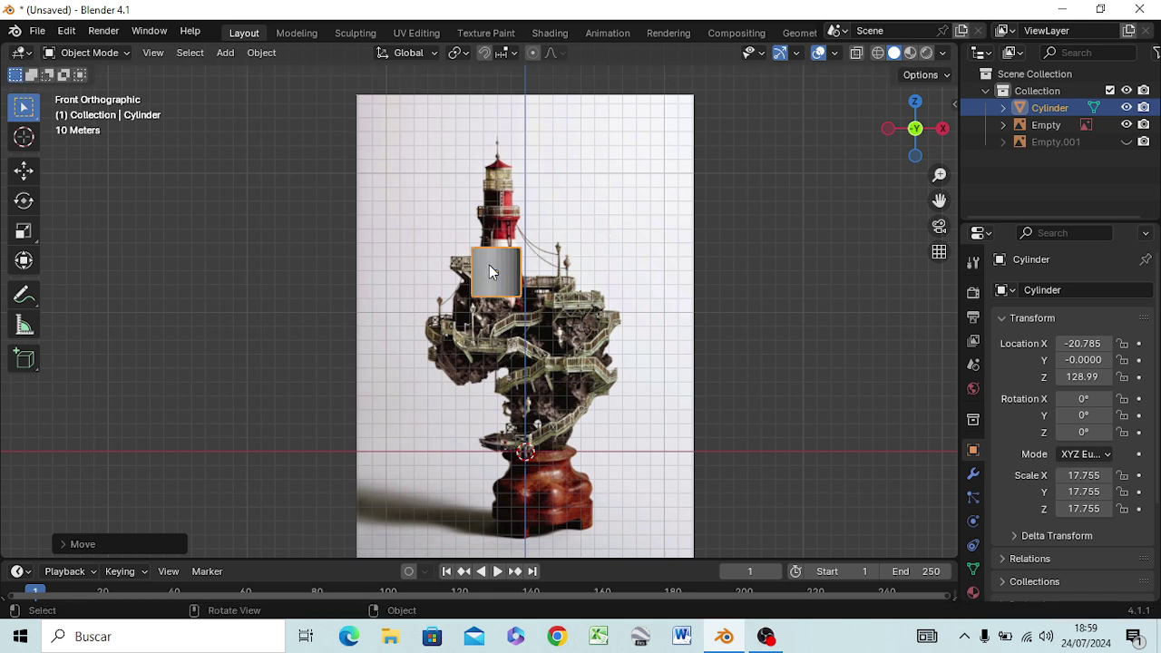
pyautogui.press('s')
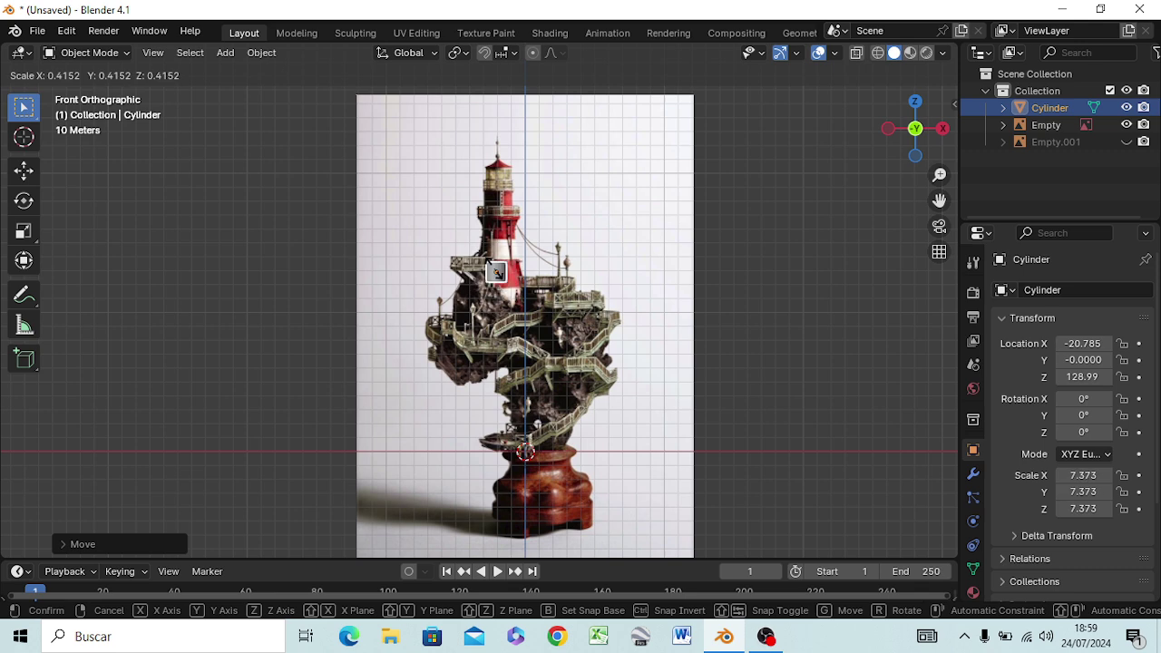
pyautogui.click(494, 265)
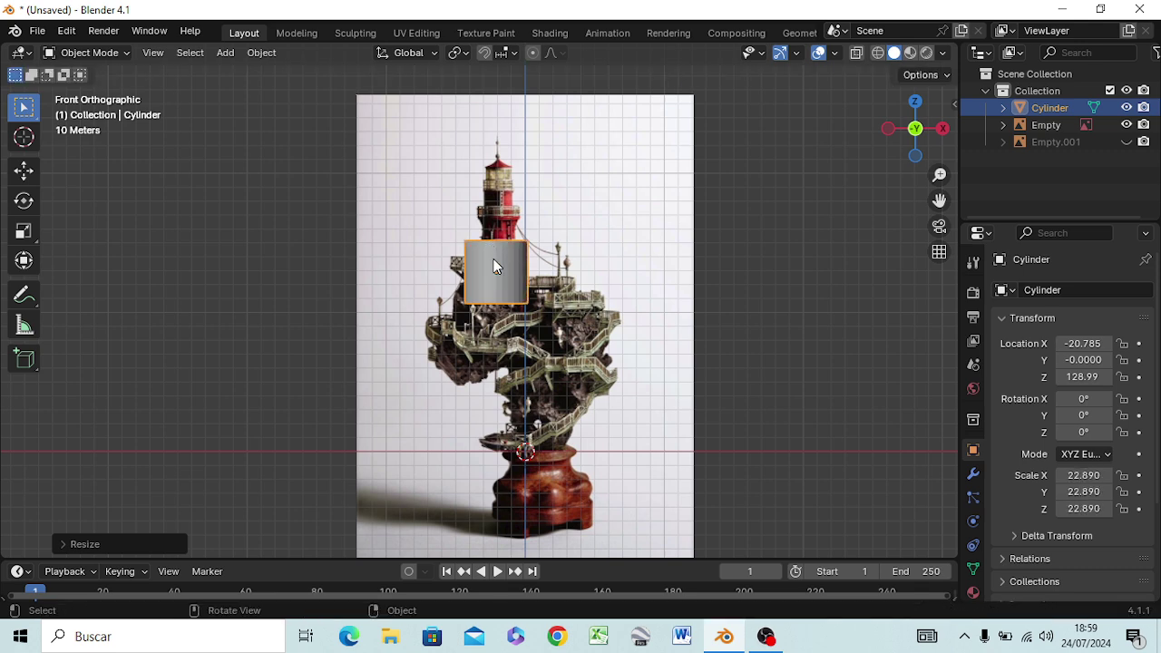
# Try moving the cylinder with the reference image, cancel, then reselect only the cylinder
pyautogui.keyDown('shift'); pyautogui.click(513, 272); pyautogui.keyUp('shift')
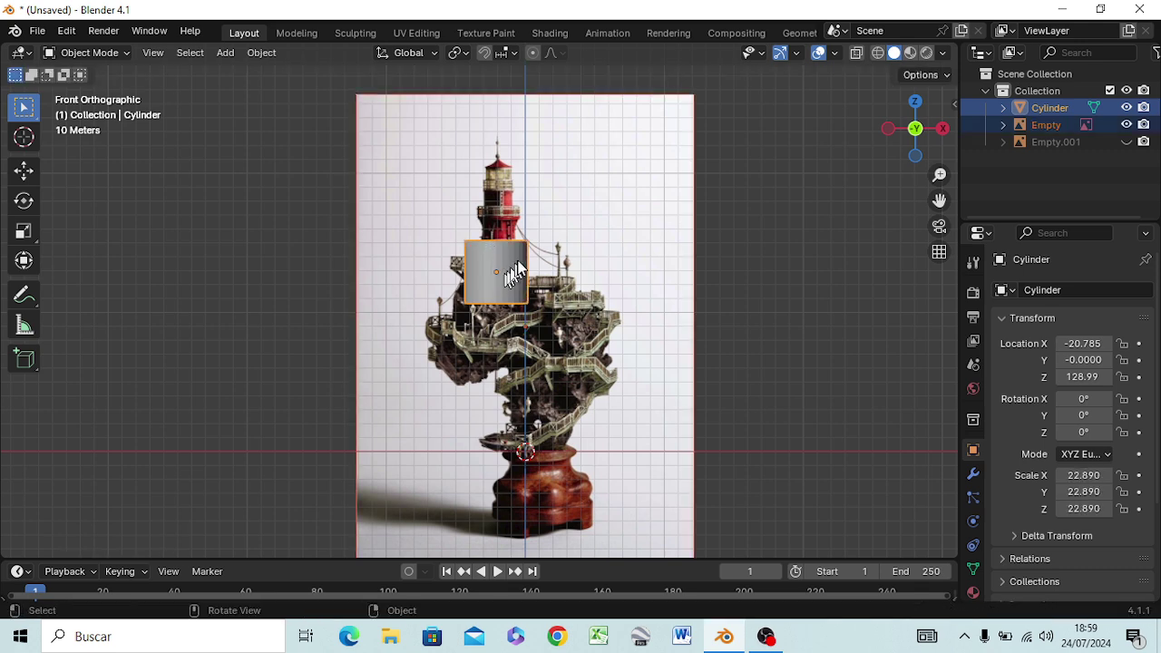
pyautogui.press('g')
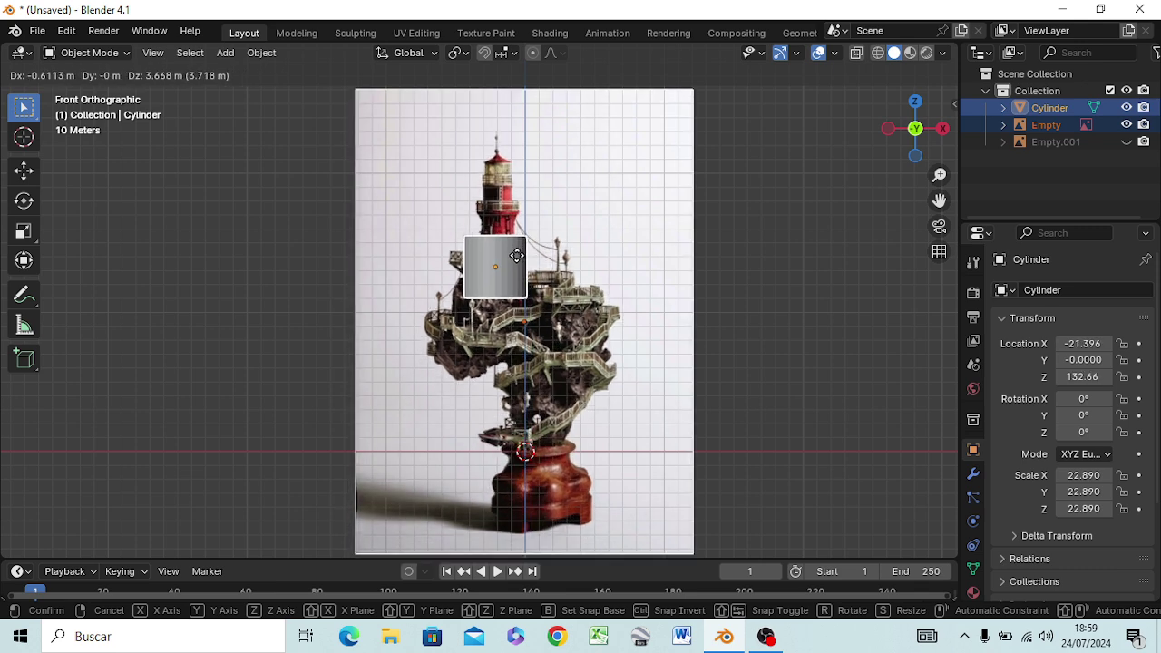
pyautogui.rightClick(516, 255)
pyautogui.click(515, 274)
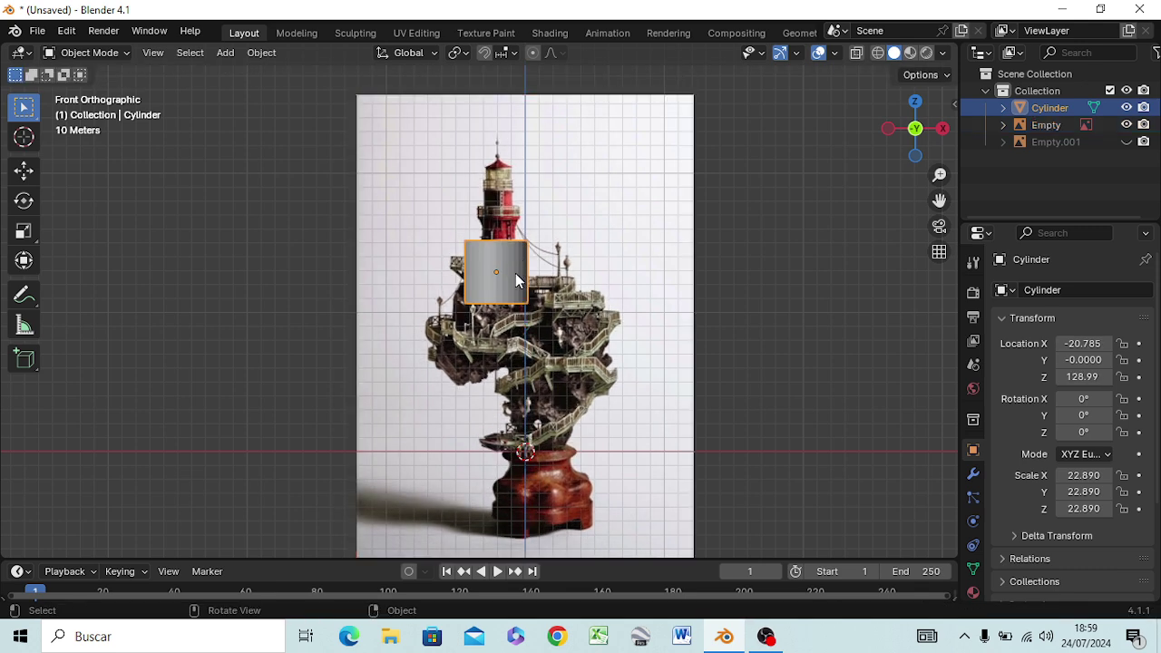
pyautogui.click(701, 278)
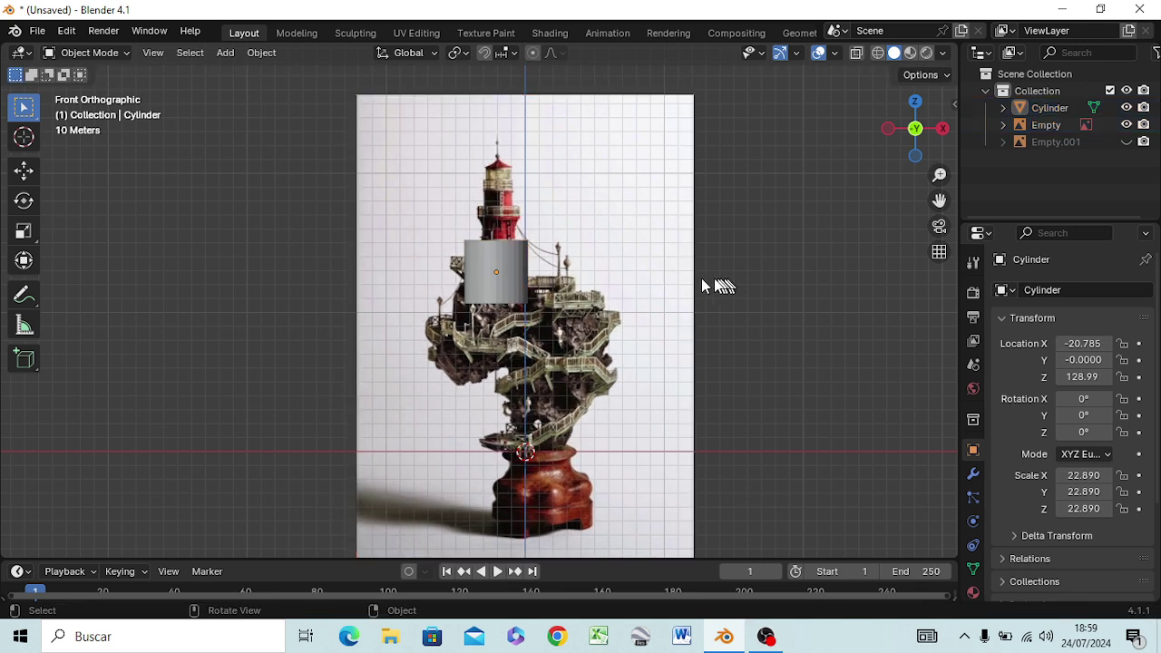
pyautogui.click(515, 274)
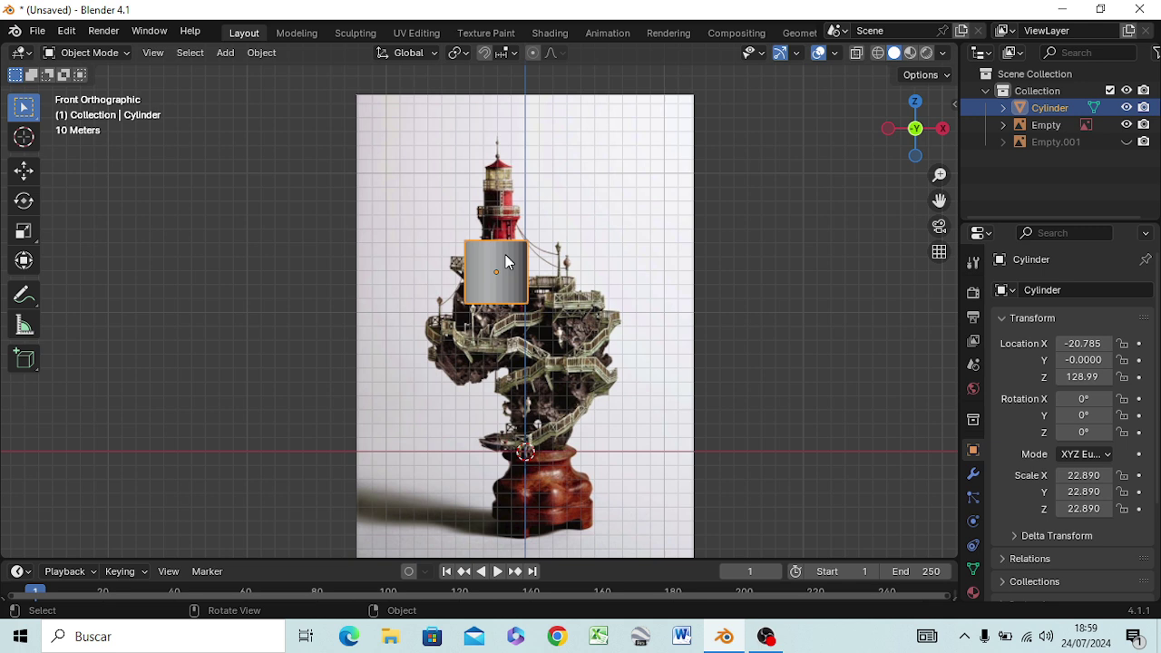
# Halve the cylinder's height, shrink it slightly, and lower it onto the platform at Z 113.7
pyautogui.press('s')
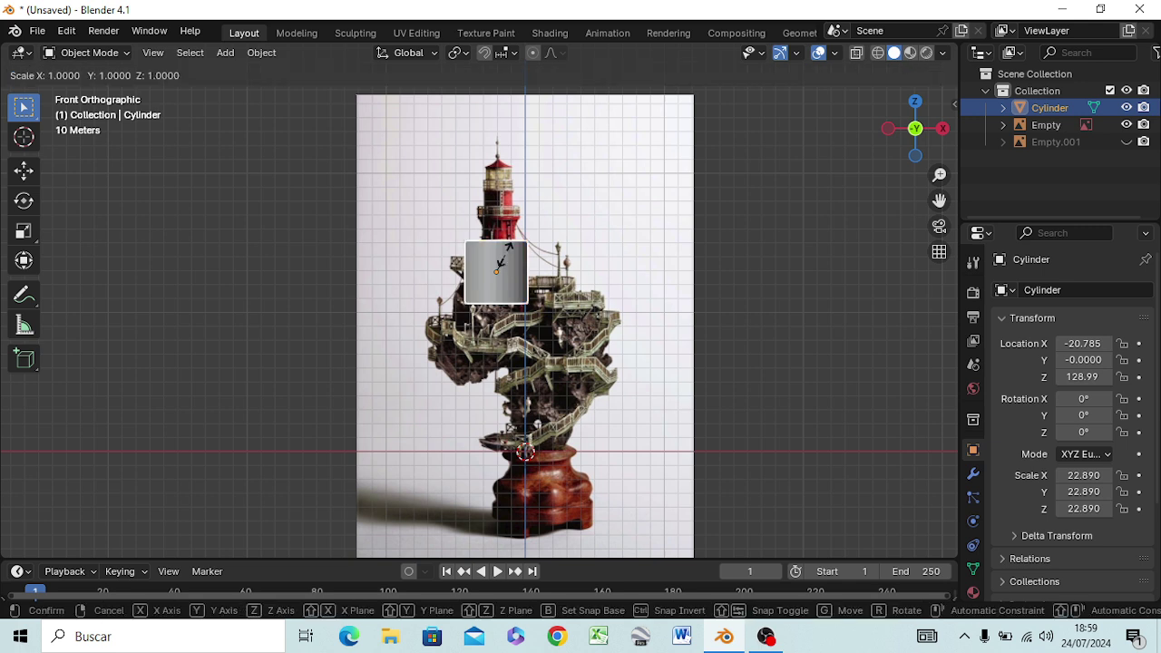
pyautogui.press('z')
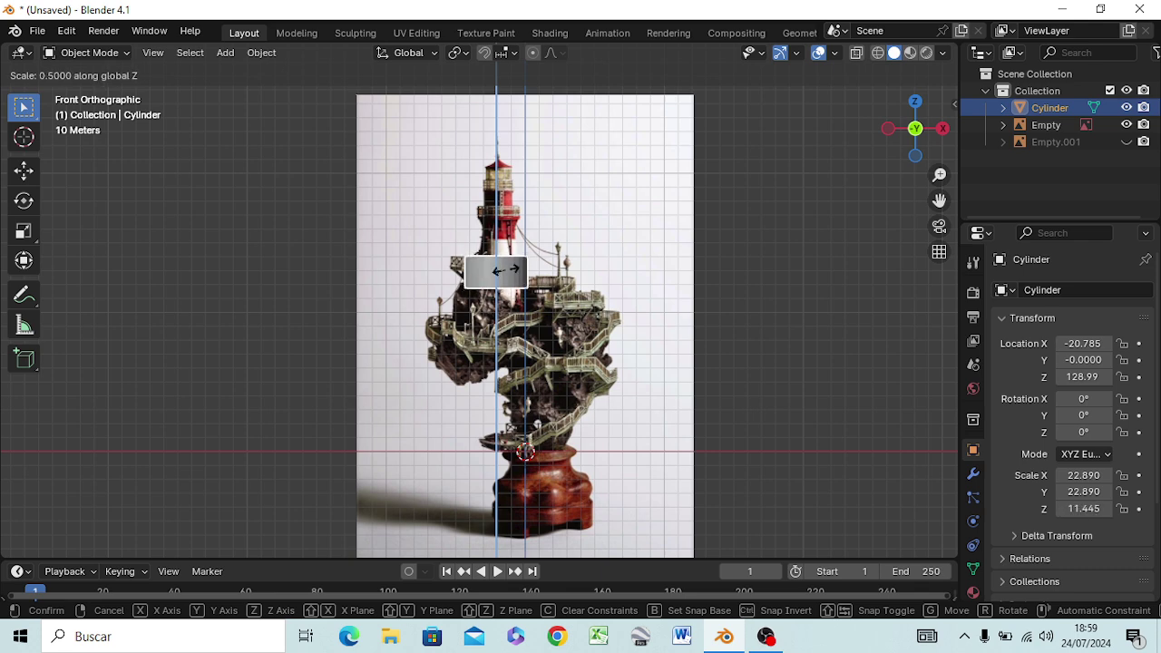
pyautogui.click(505, 271)
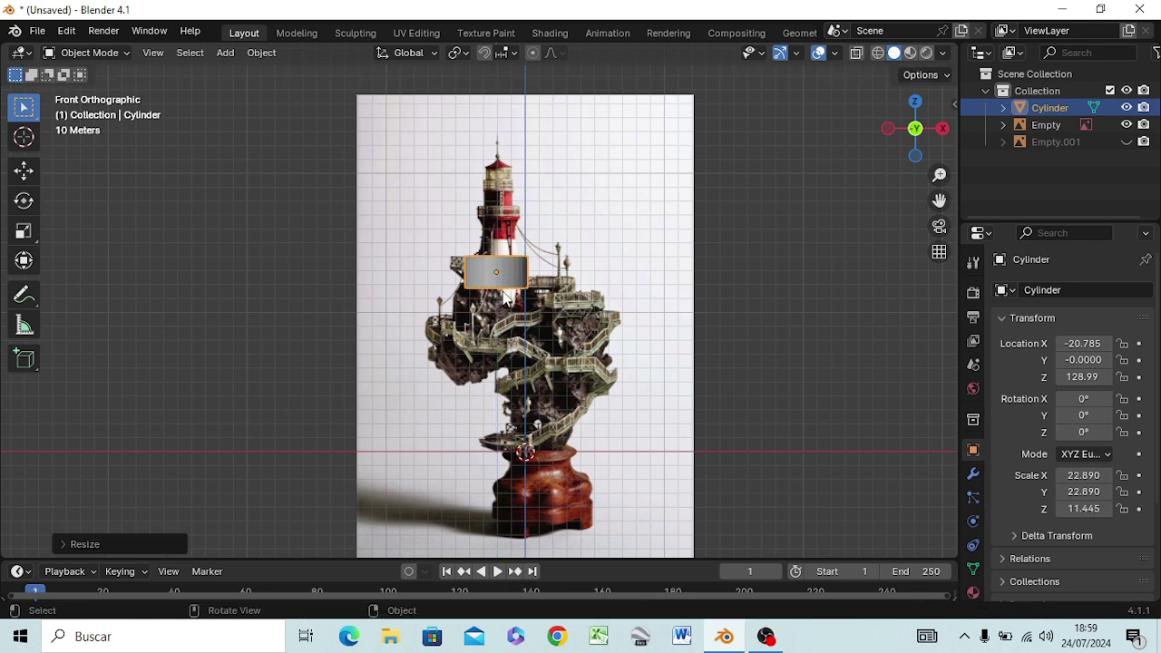
pyautogui.press('s')
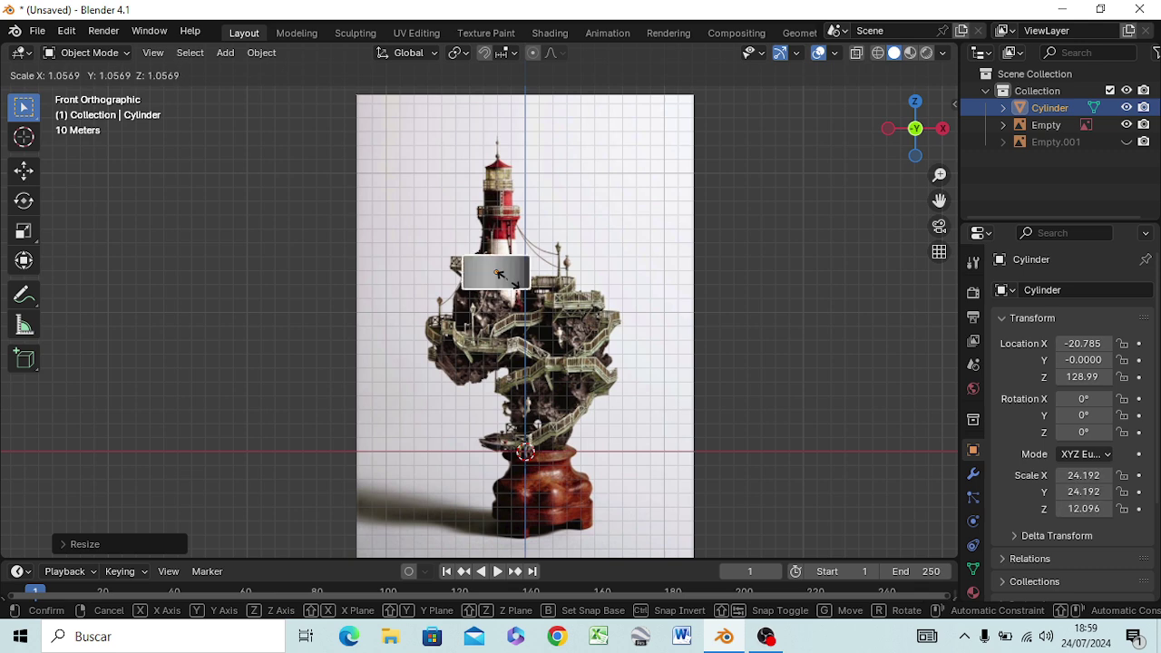
pyautogui.click(509, 287)
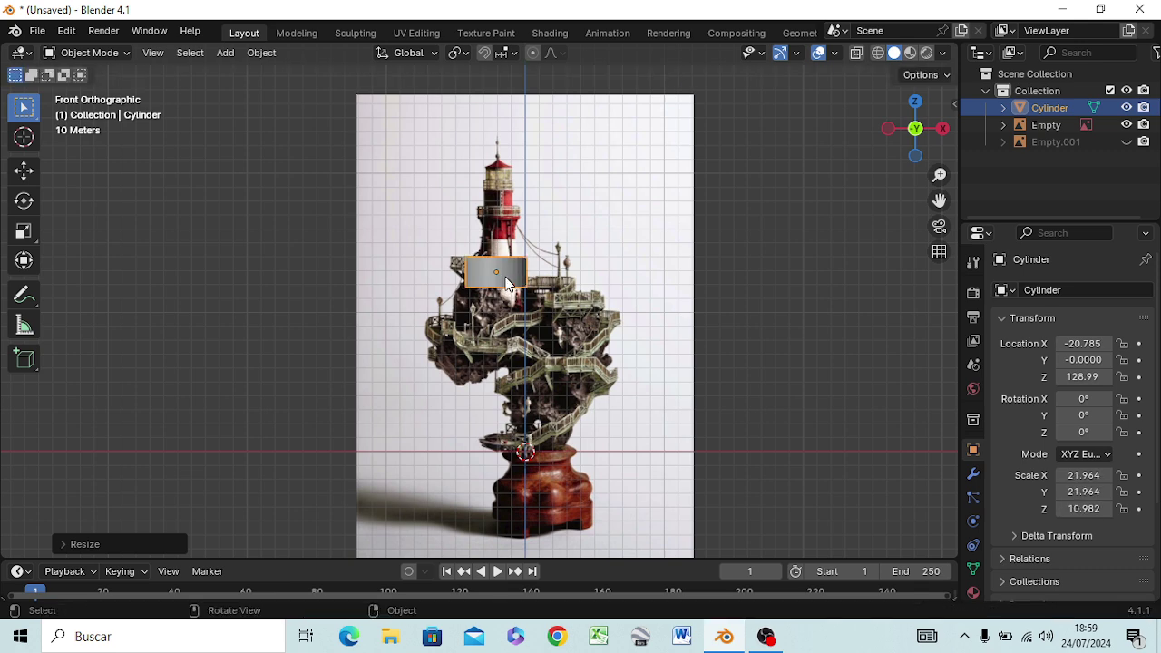
pyautogui.press('g')
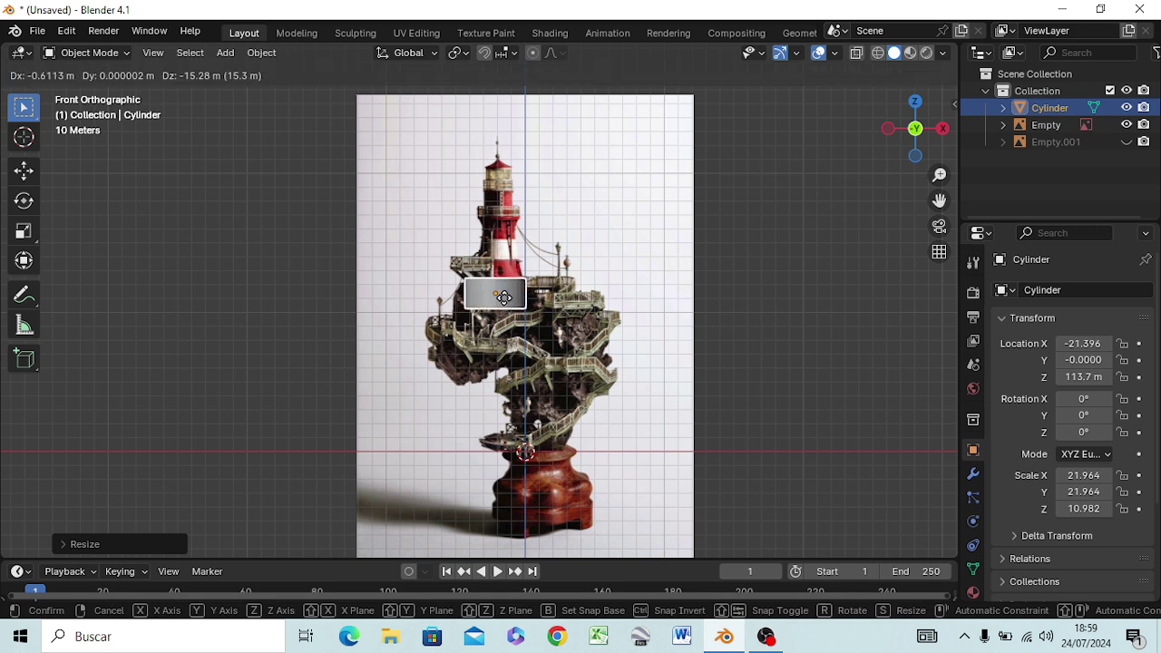
pyautogui.click(503, 298)
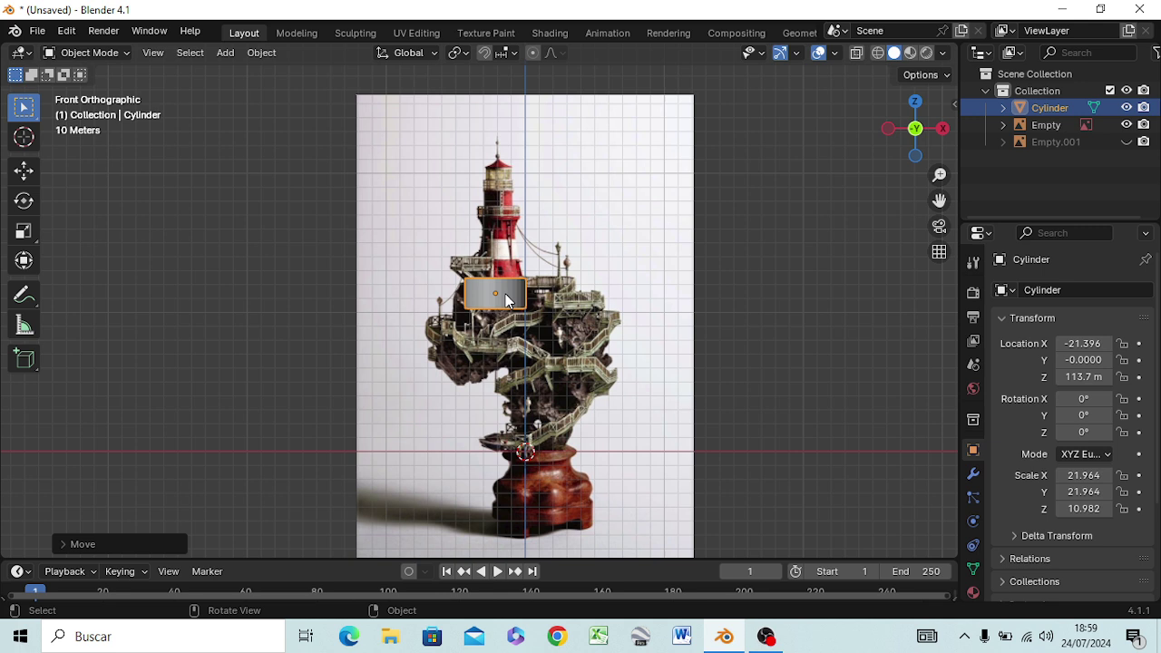
# Widen the disc along X to 24.597
pyautogui.press('s')
pyautogui.press('x')
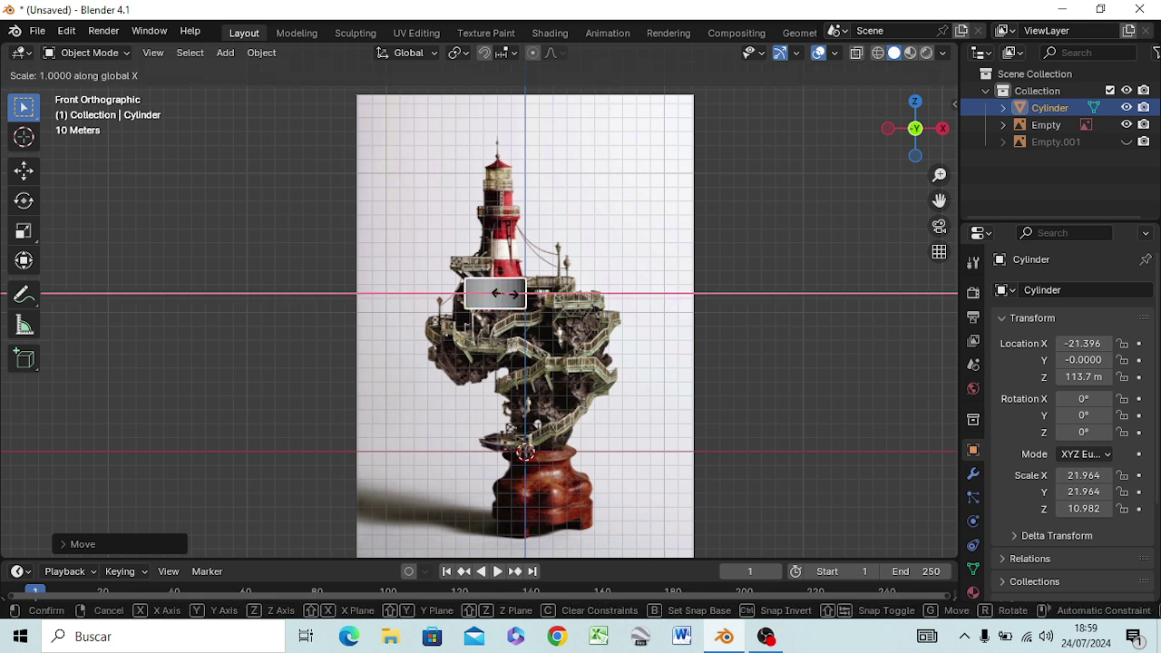
pyautogui.press('Escape')
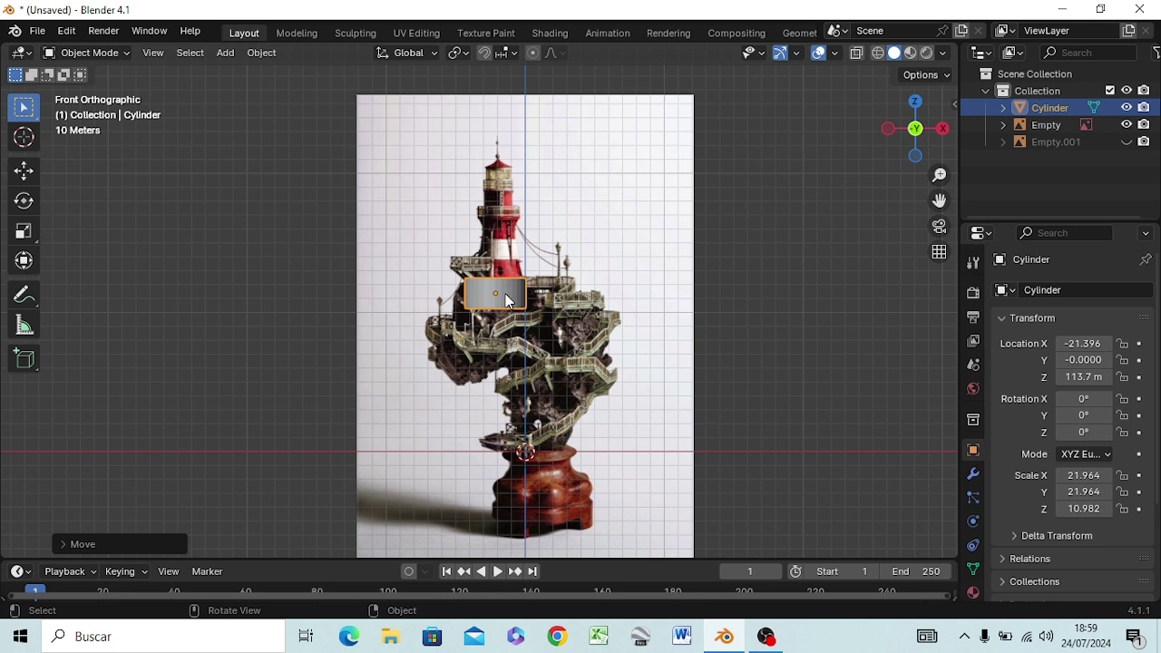
pyautogui.press('s')
pyautogui.press('x')
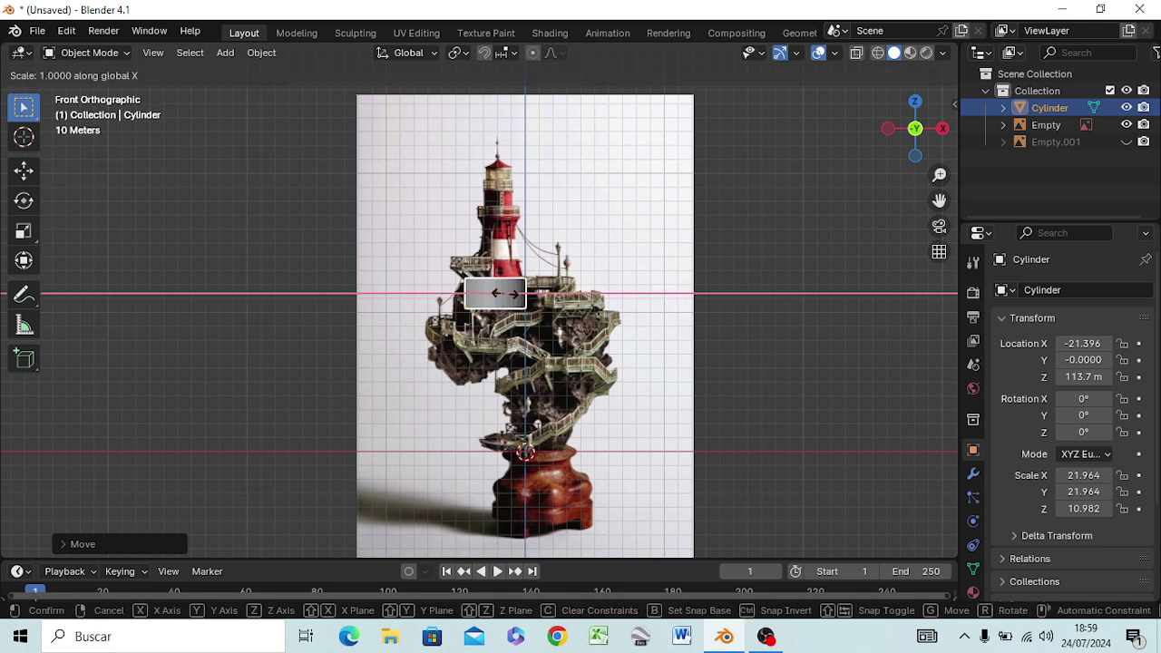
pyautogui.click(506, 294)
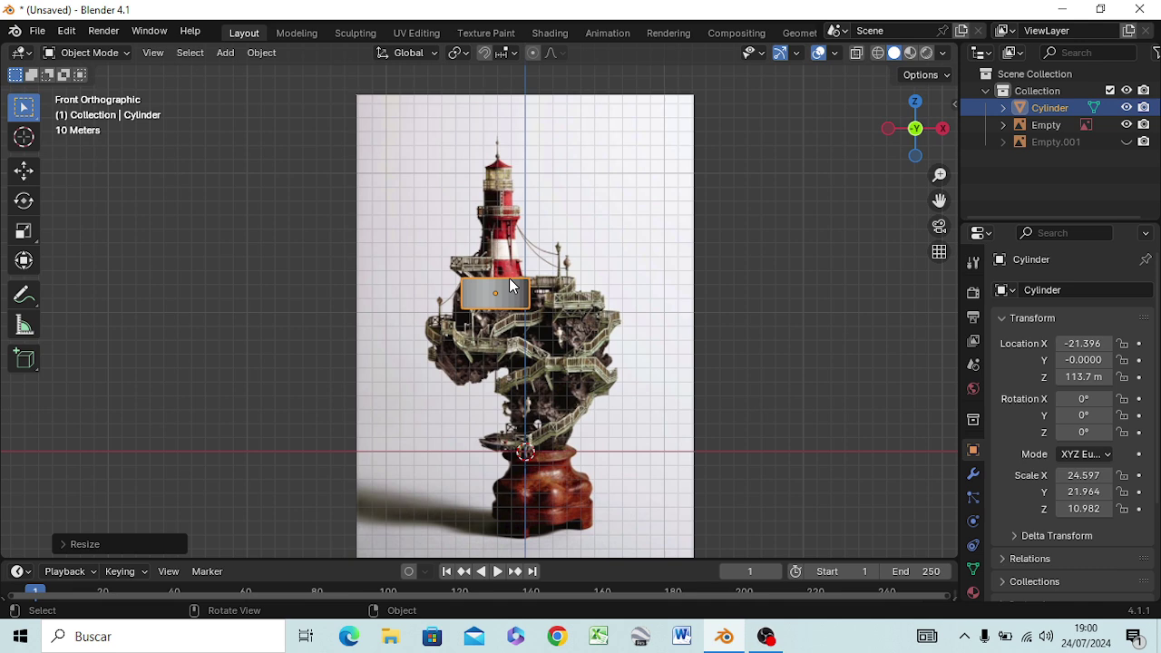
# Enter Edit Mode with face select, pick the cylinder's top face, and return to front view
pyautogui.press('Tab')
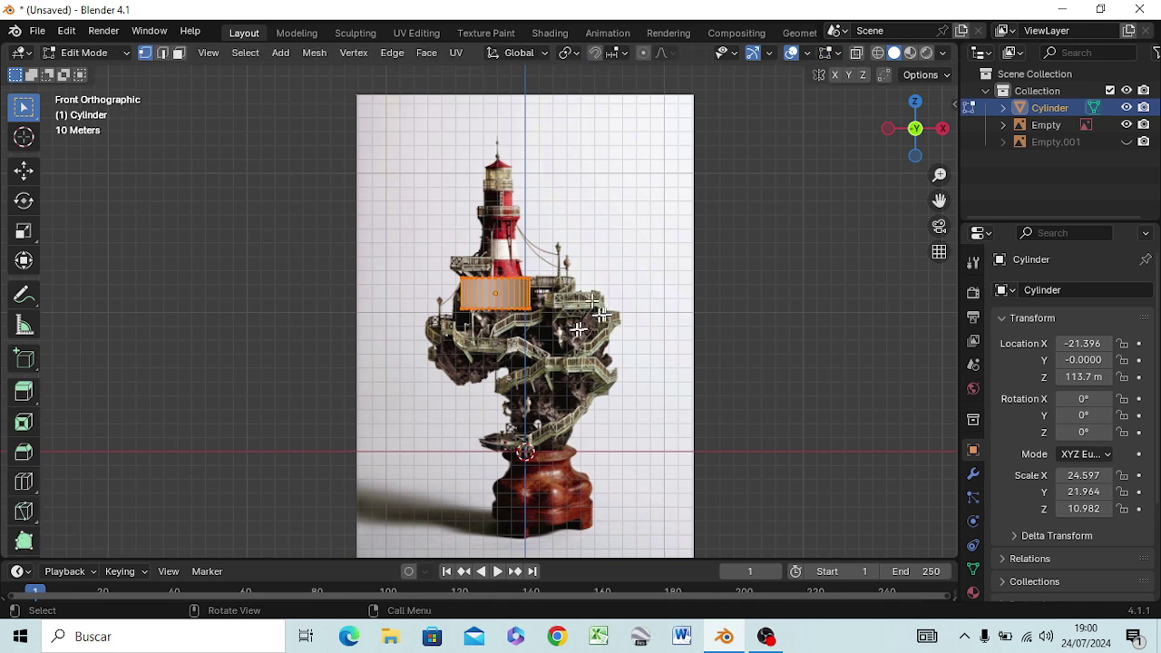
pyautogui.moveTo(555, 381)
pyautogui.mouseDown(button='middle')
pyautogui.moveTo(577, 428)
pyautogui.moveTo(569, 362)
pyautogui.mouseUp(button='middle')
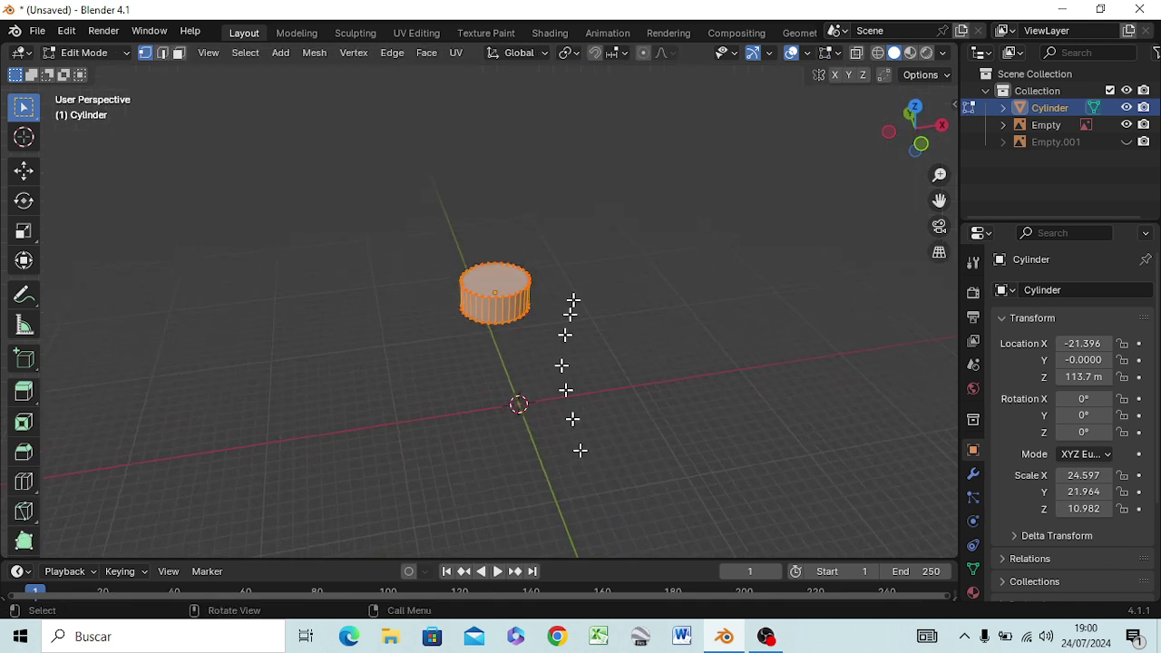
pyautogui.press('3')
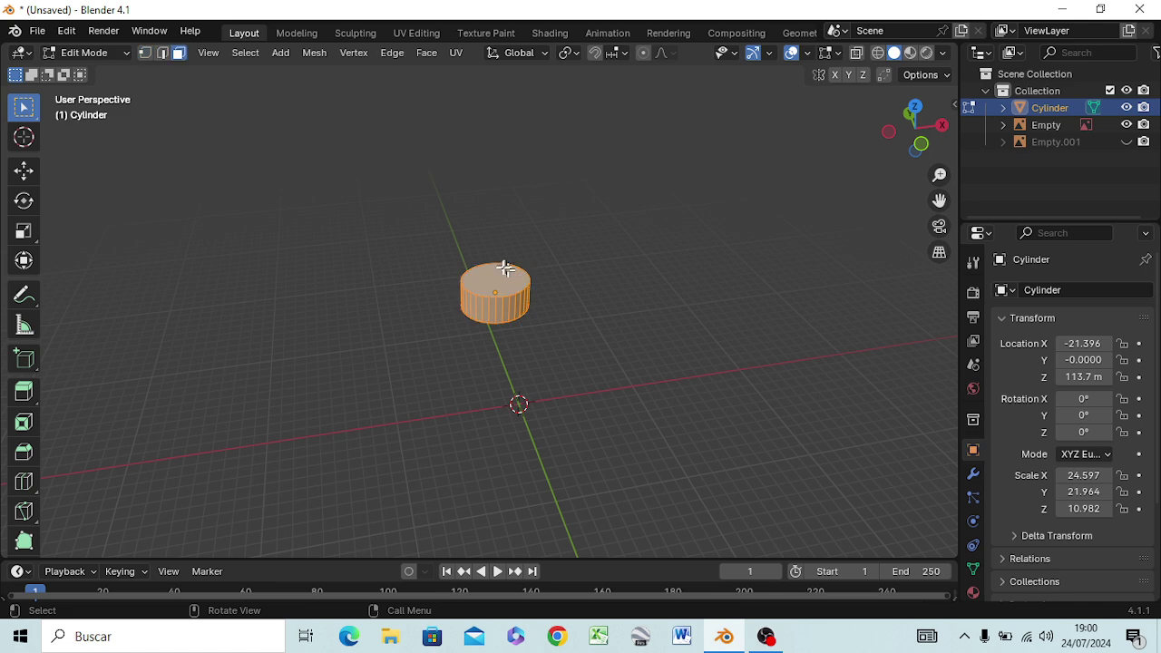
pyautogui.click(501, 274)
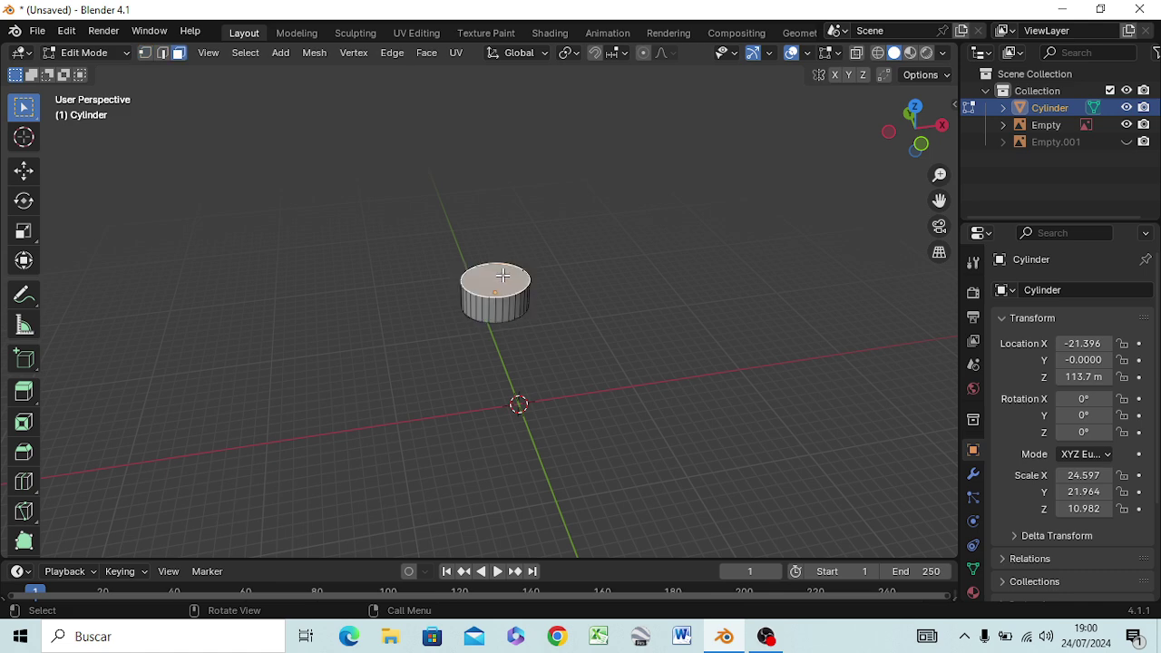
pyautogui.press('KP_3')
pyautogui.press('KP_1')
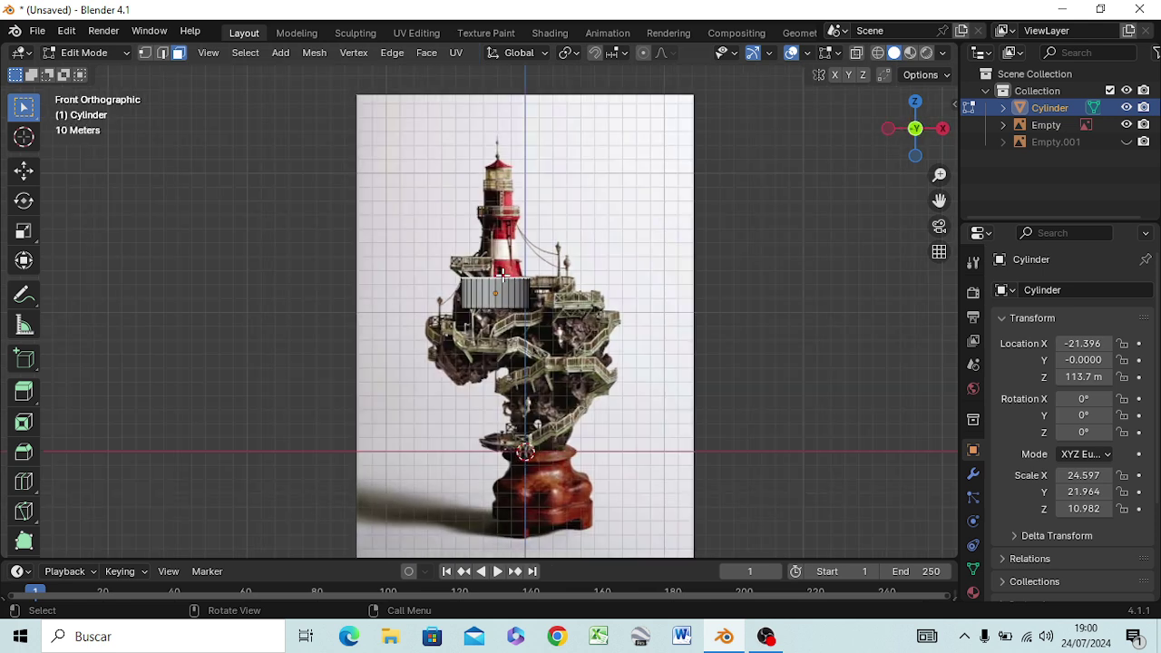
# Lower the top face, then raise a new section and narrow its top ring
pyautogui.press('g')
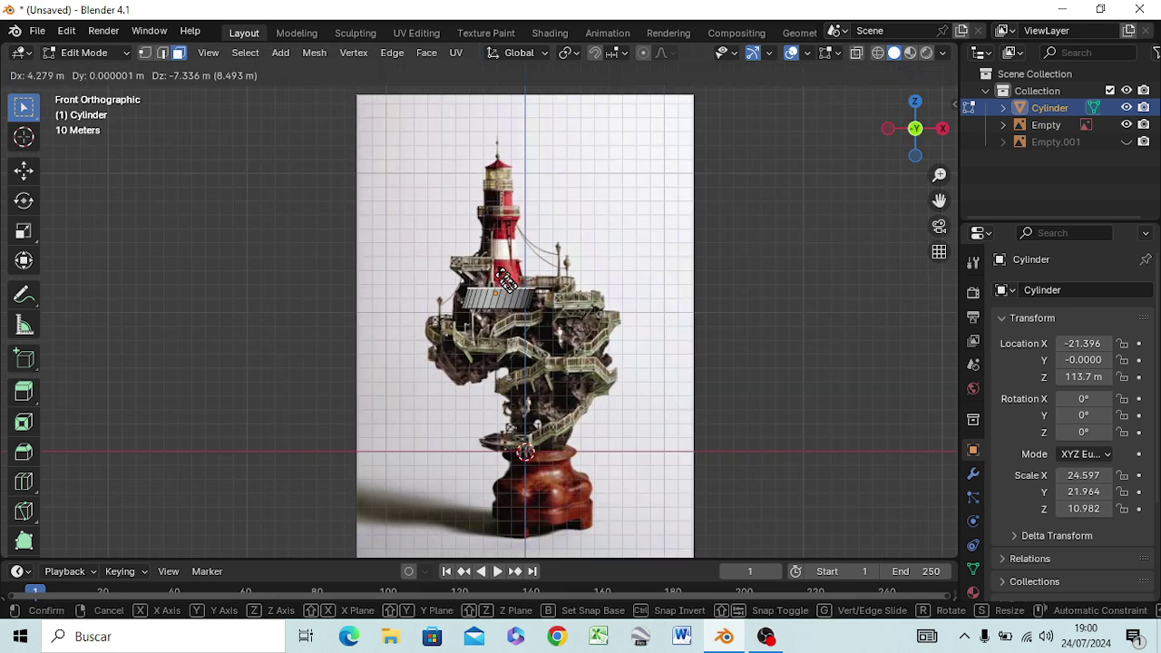
pyautogui.press('z')
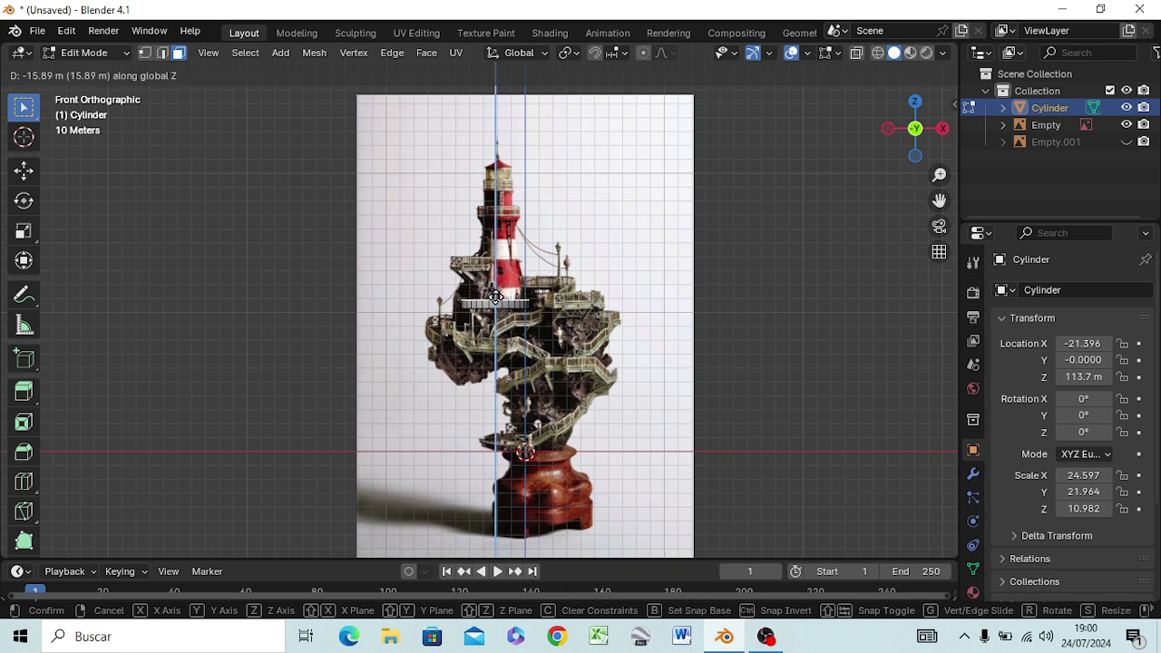
pyautogui.click(496, 302)
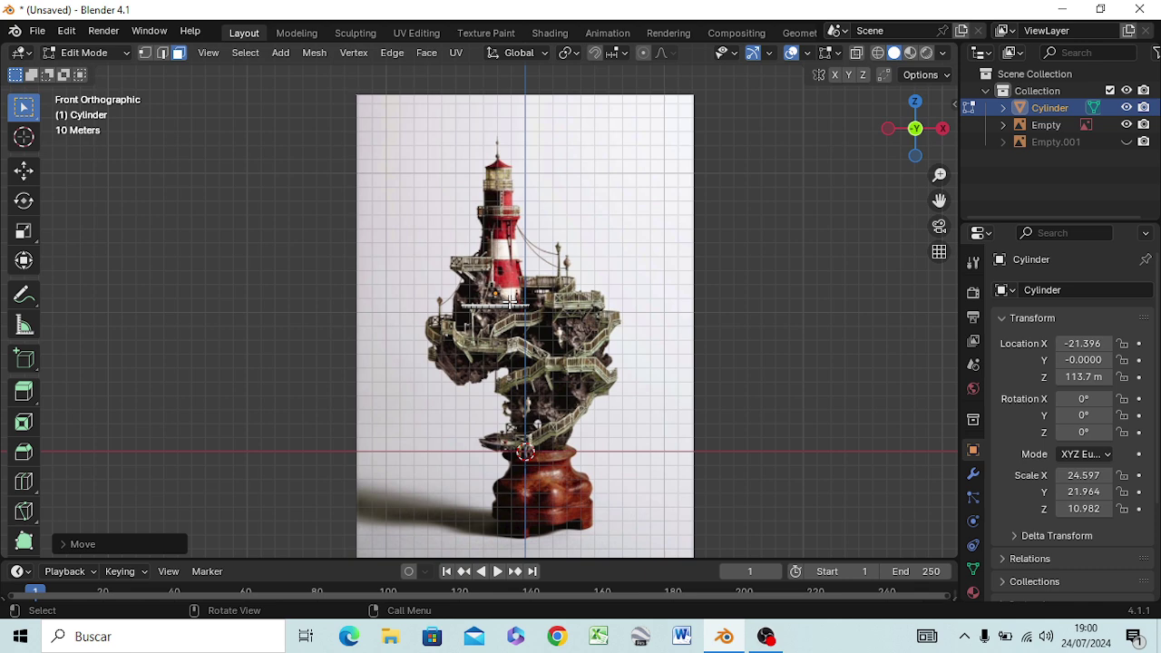
pyautogui.press('g')
pyautogui.press('z')
pyautogui.press('z')
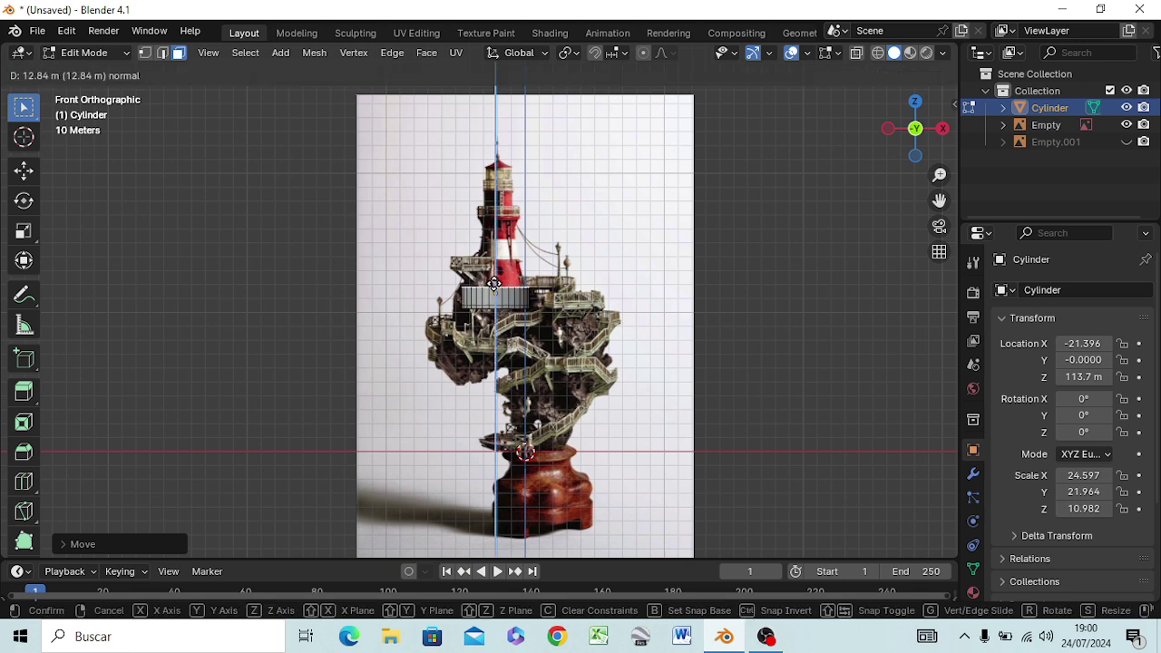
pyautogui.click(484, 283)
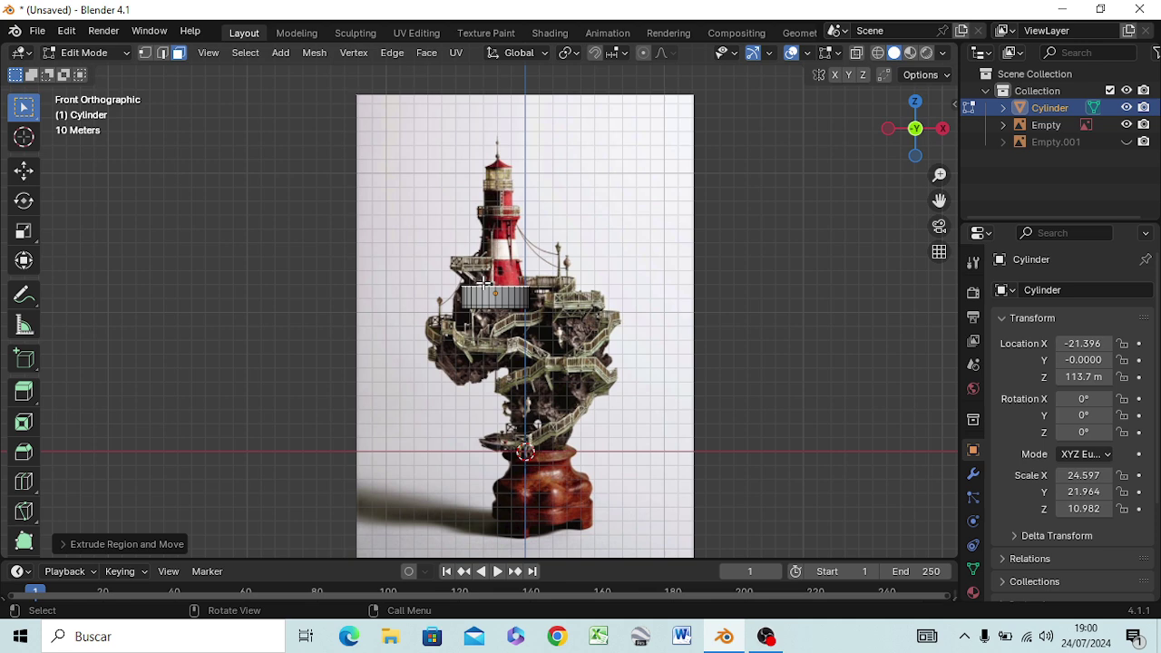
pyautogui.press('s')
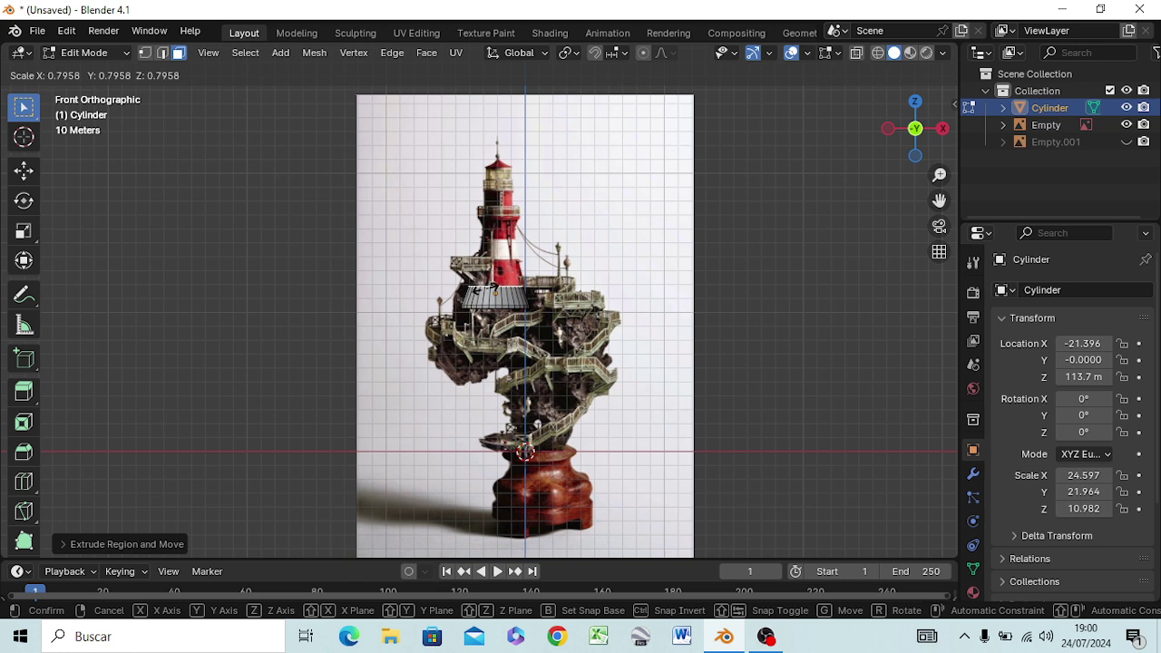
pyautogui.click(479, 291)
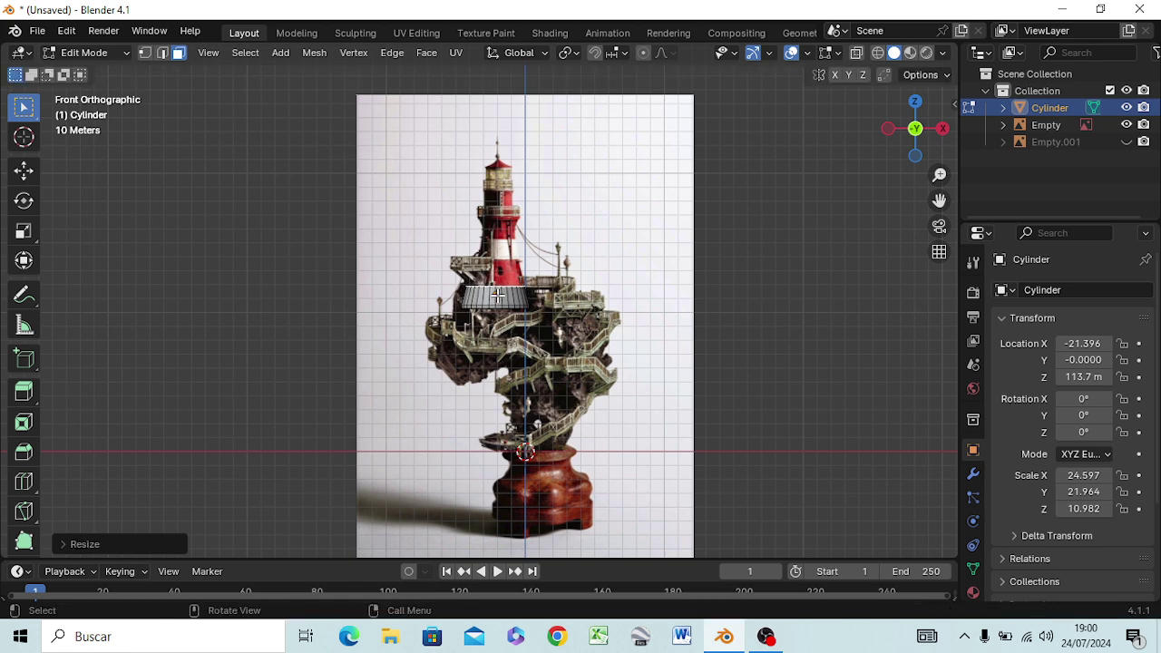
# Extrude a second section upward and taper its top ring
pyautogui.press('e')
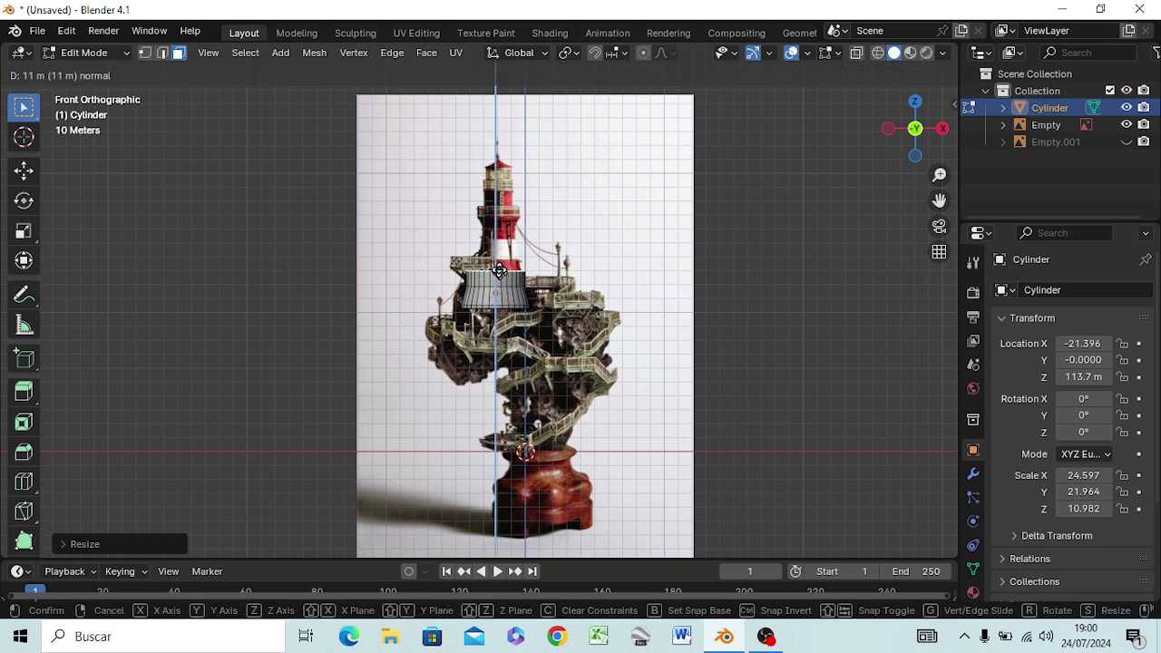
pyautogui.click(501, 261)
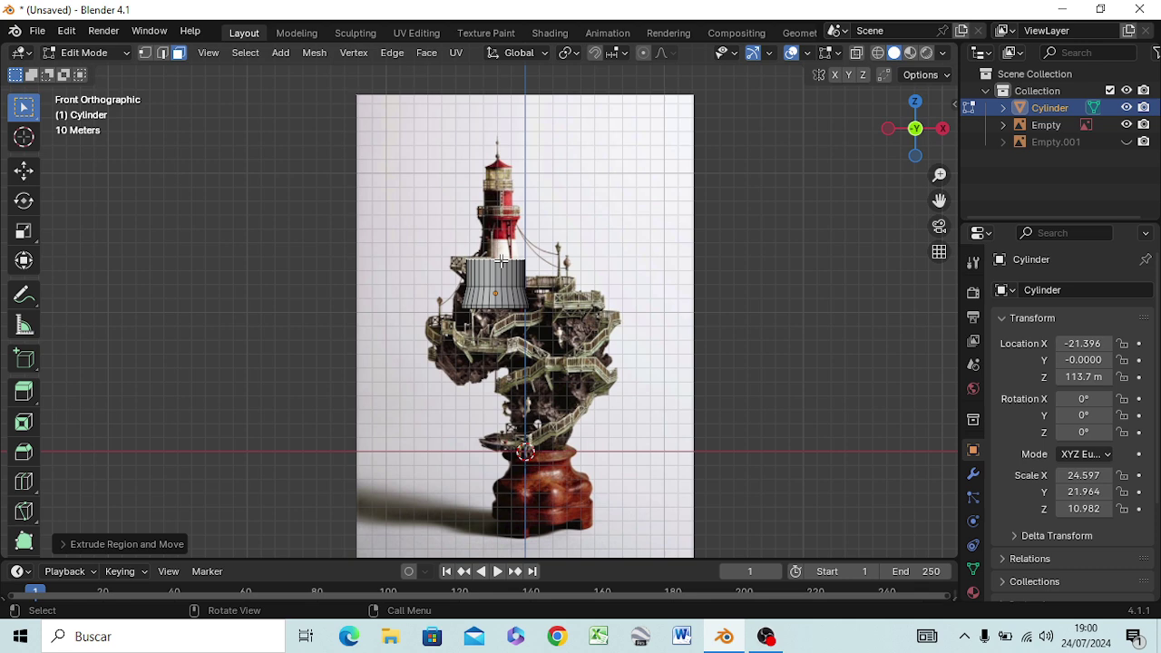
pyautogui.press('s')
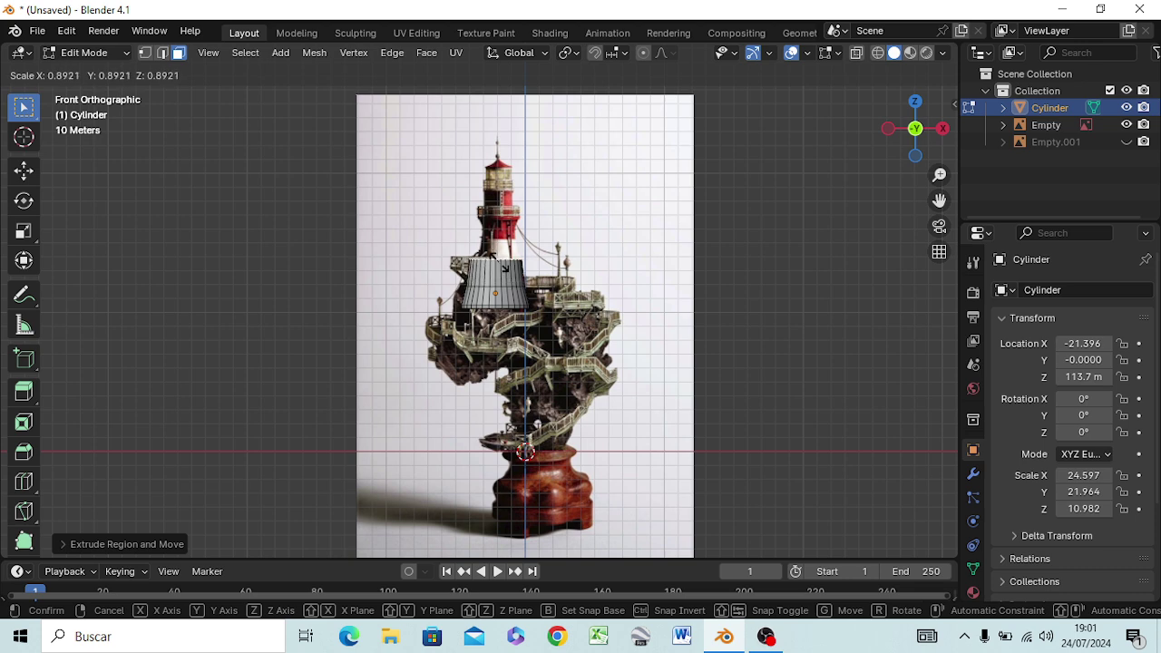
pyautogui.click(504, 267)
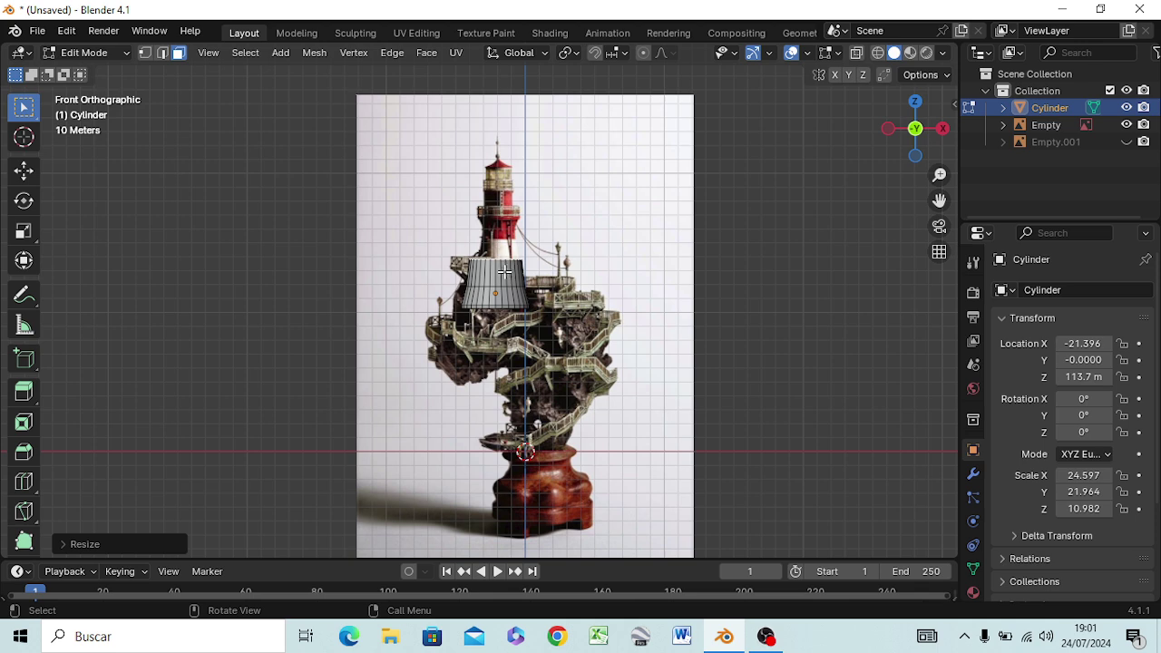
# Shrink the top ring to about 0.82 and centre it along X over the lighthouse
pyautogui.scroll(3, 504, 271)
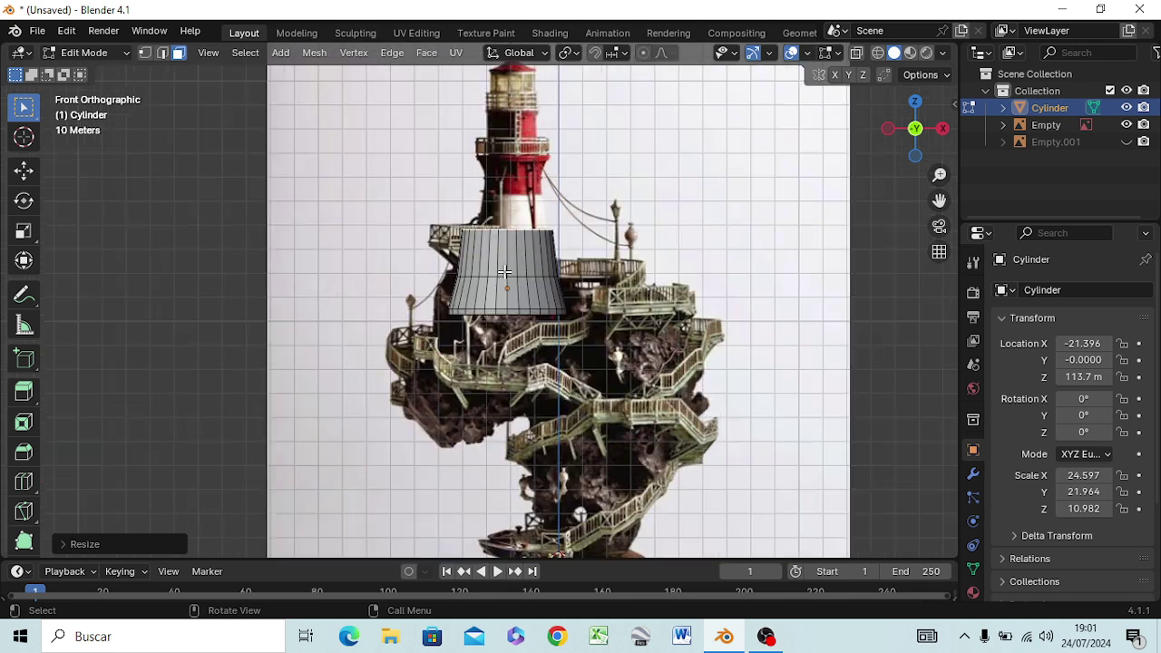
pyautogui.scroll(1, 504, 271)
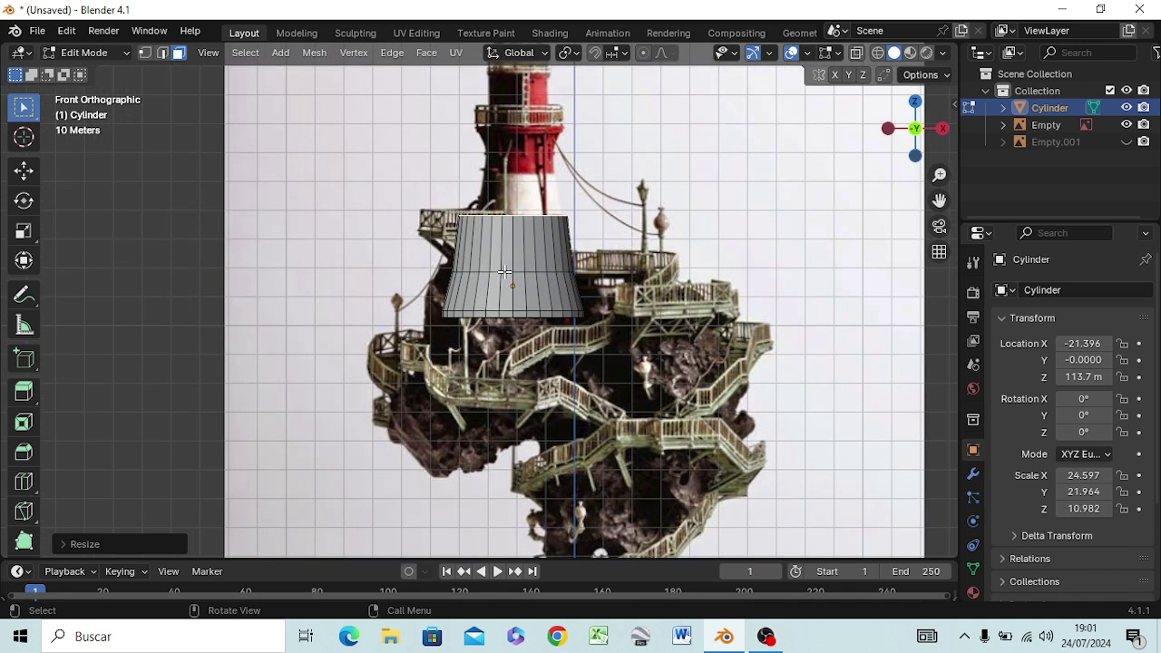
pyautogui.press('s')
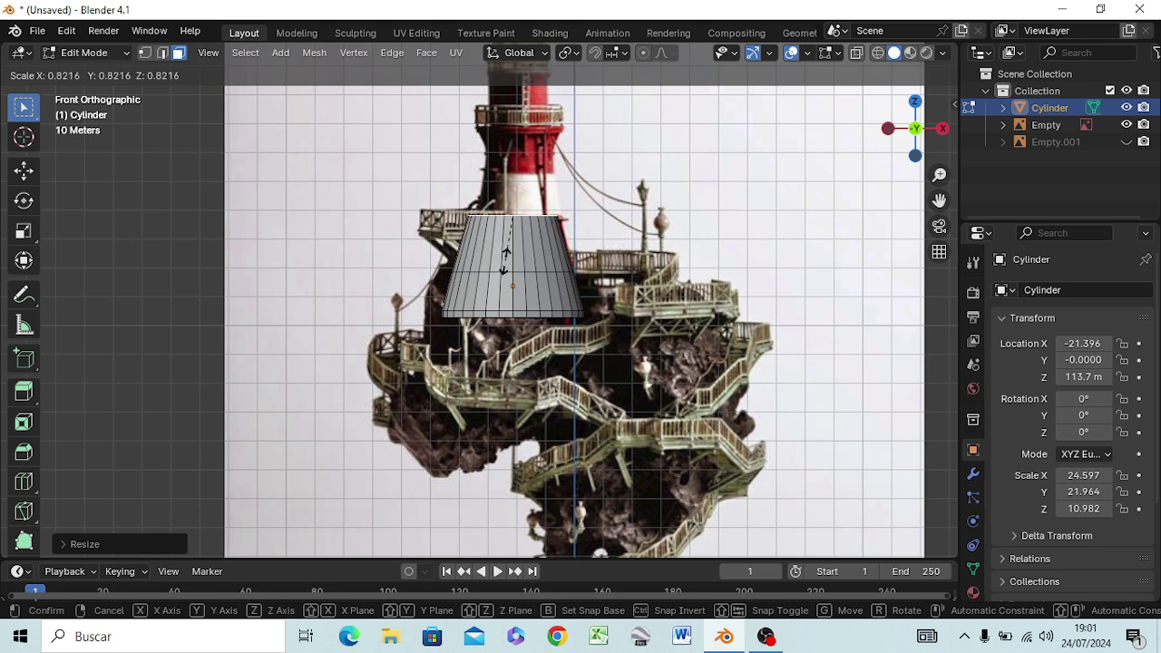
pyautogui.click(505, 261)
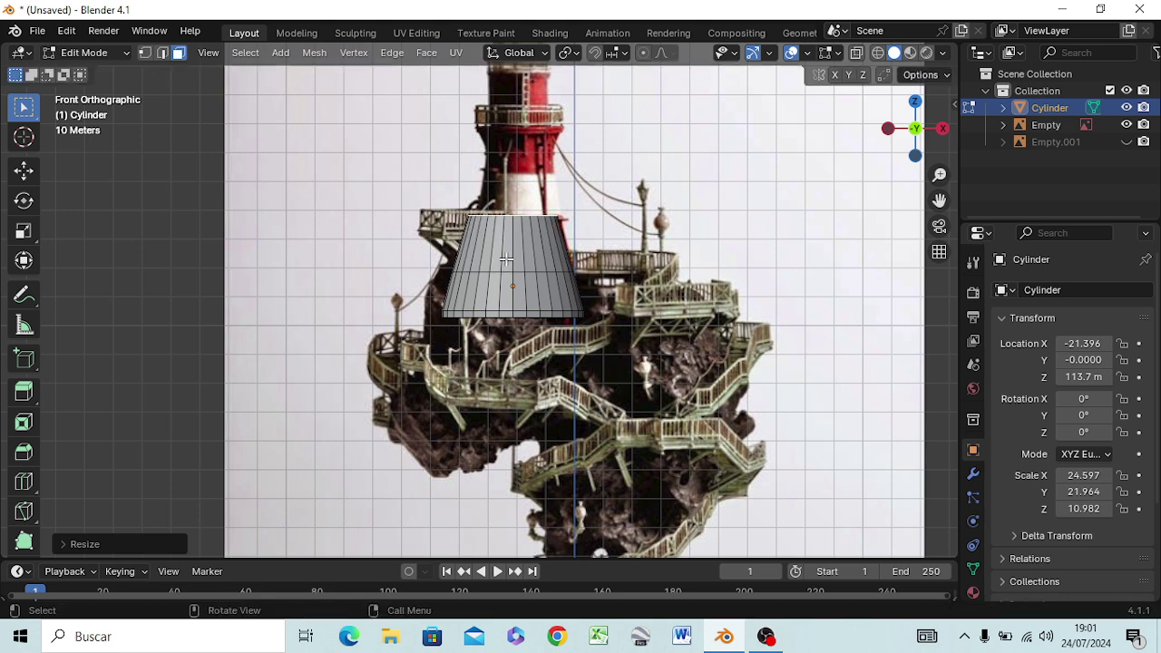
pyautogui.press('g')
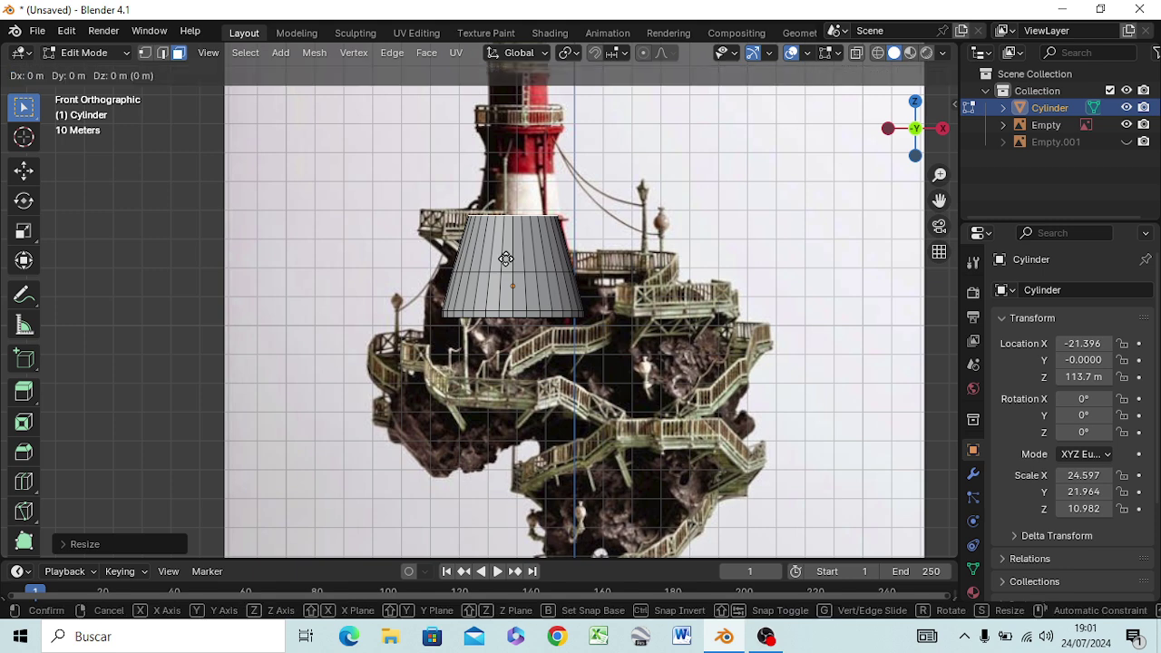
pyautogui.press('x')
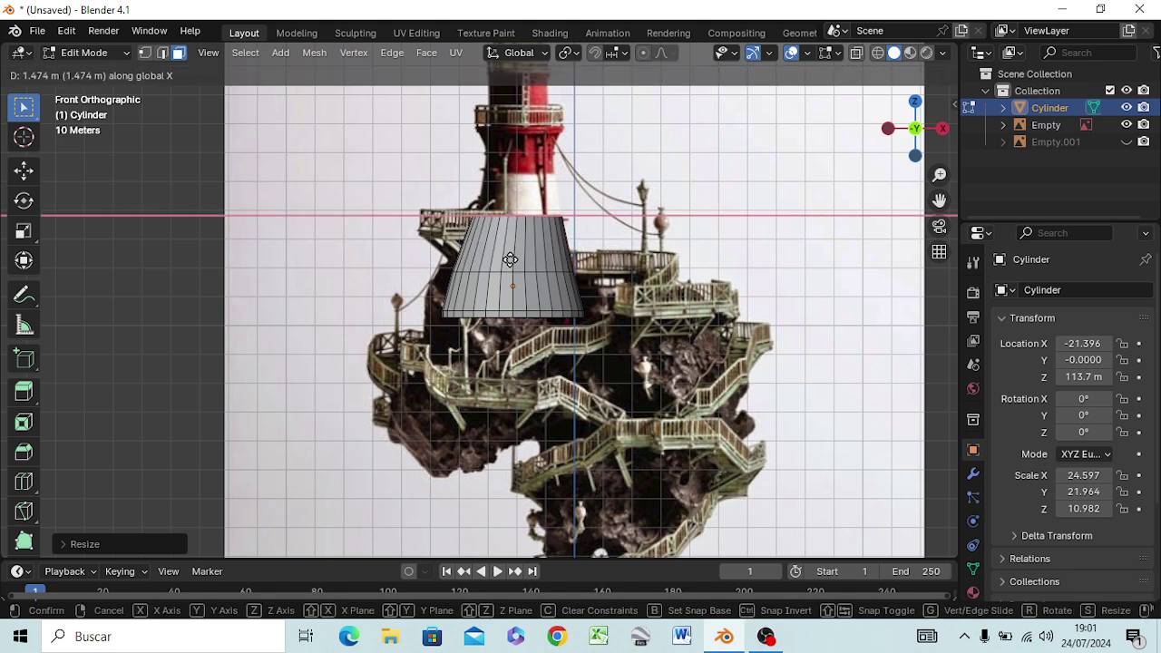
pyautogui.click(509, 260)
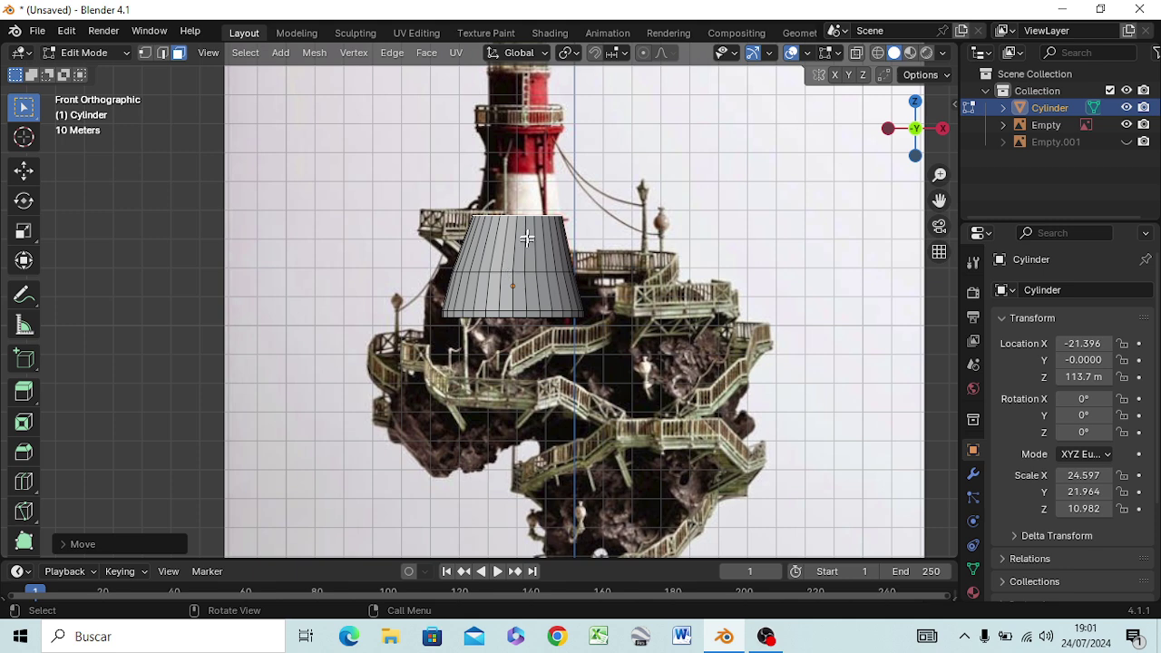
# Extrude a 13.86 m section, narrow it to about 0.79, recentre it, and begin raising another ring
pyautogui.press('e')
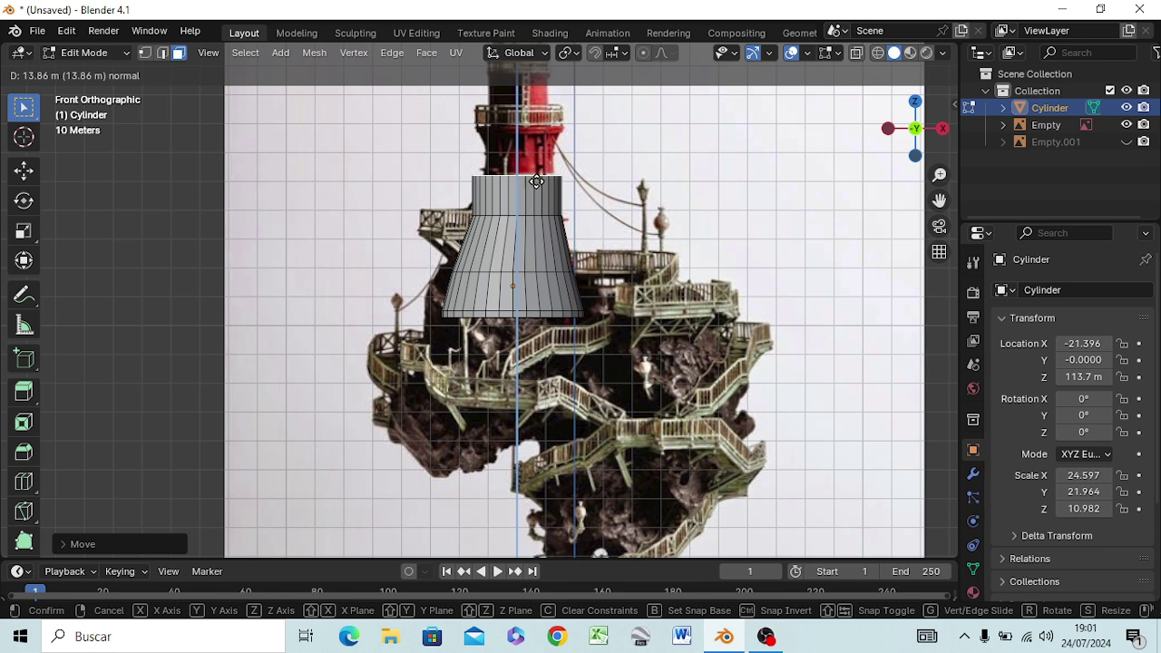
pyautogui.click(537, 182)
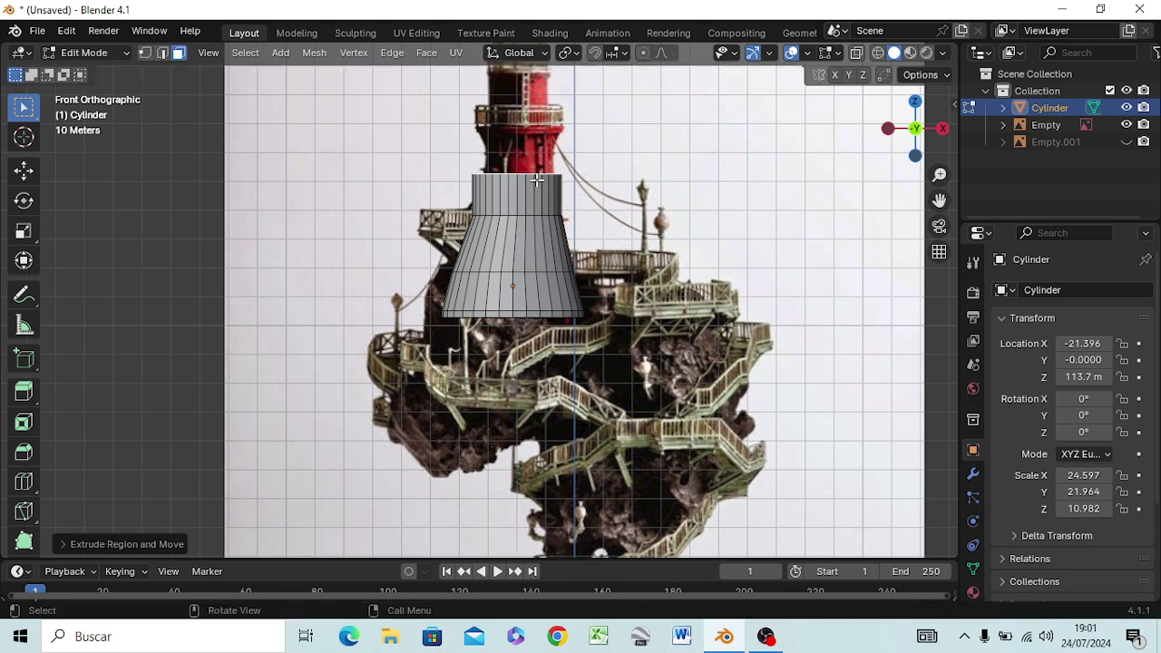
pyautogui.press('s')
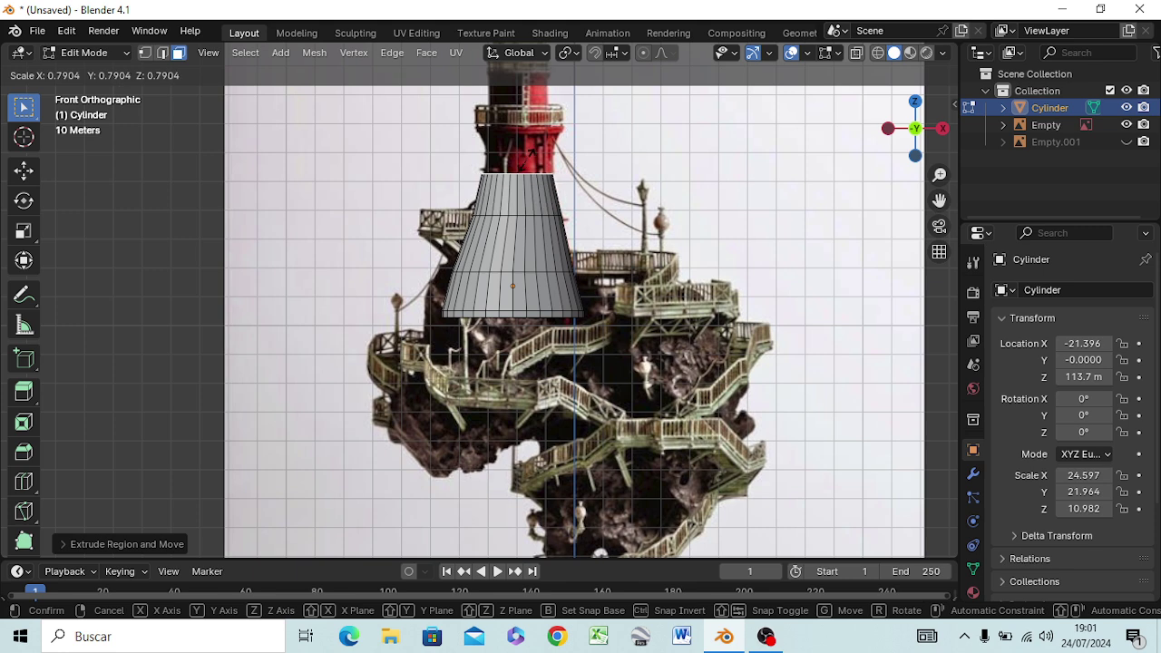
pyautogui.click(522, 165)
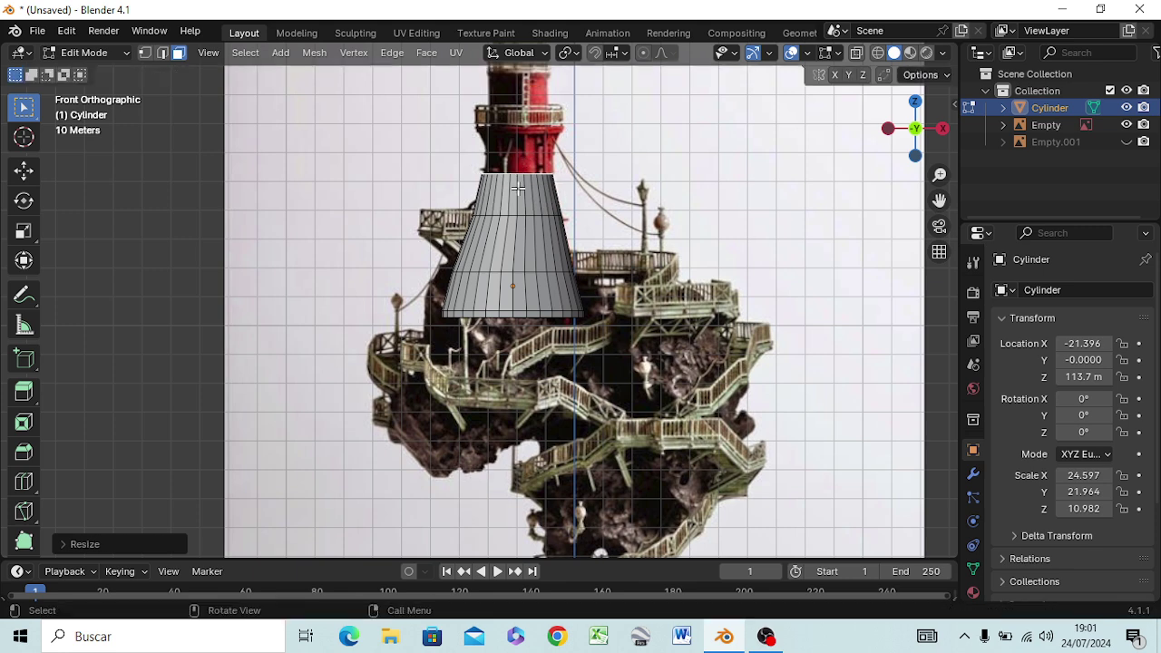
pyautogui.press('g')
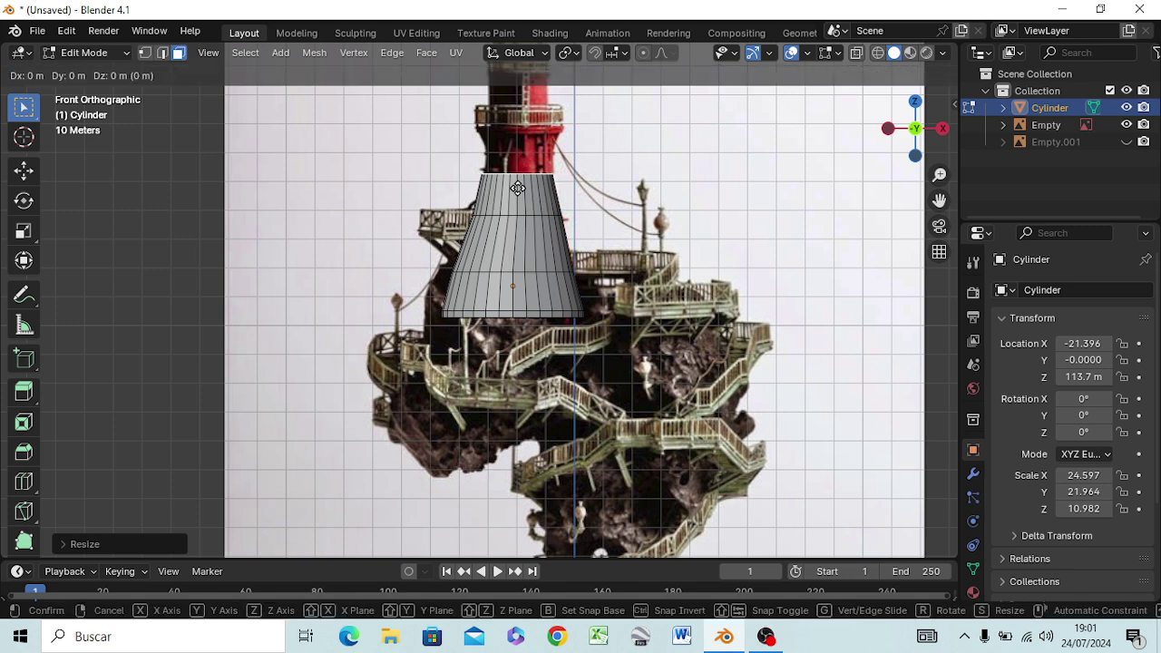
pyautogui.press('x')
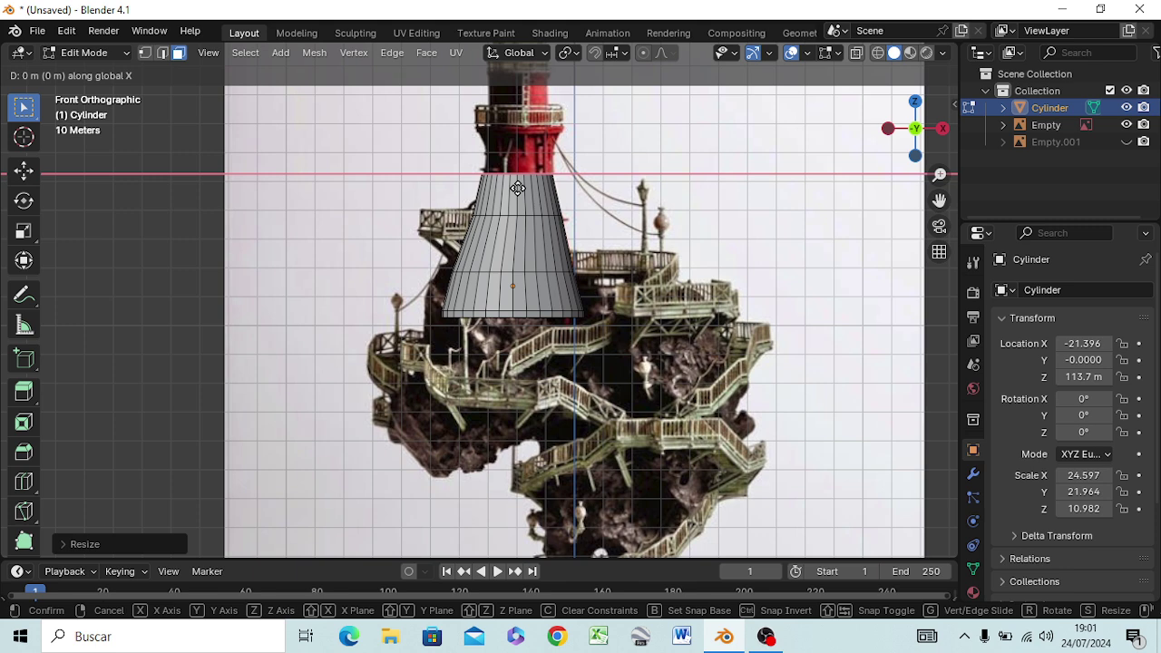
pyautogui.click(519, 187)
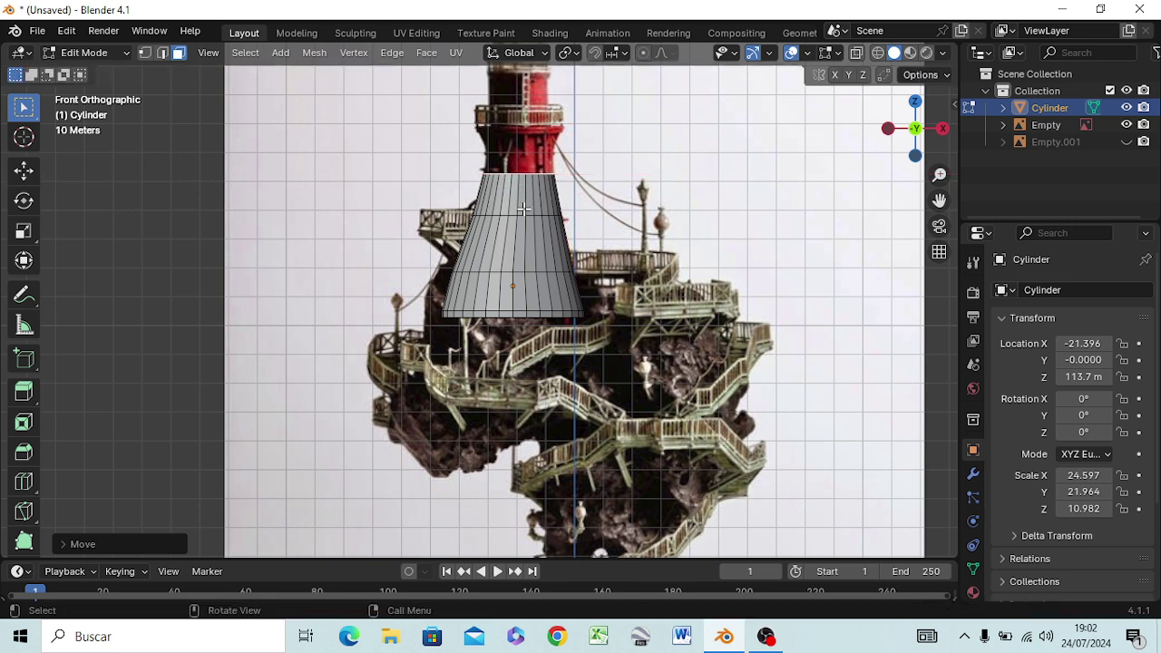
pyautogui.press('g')
pyautogui.press('z')
pyautogui.press('z')
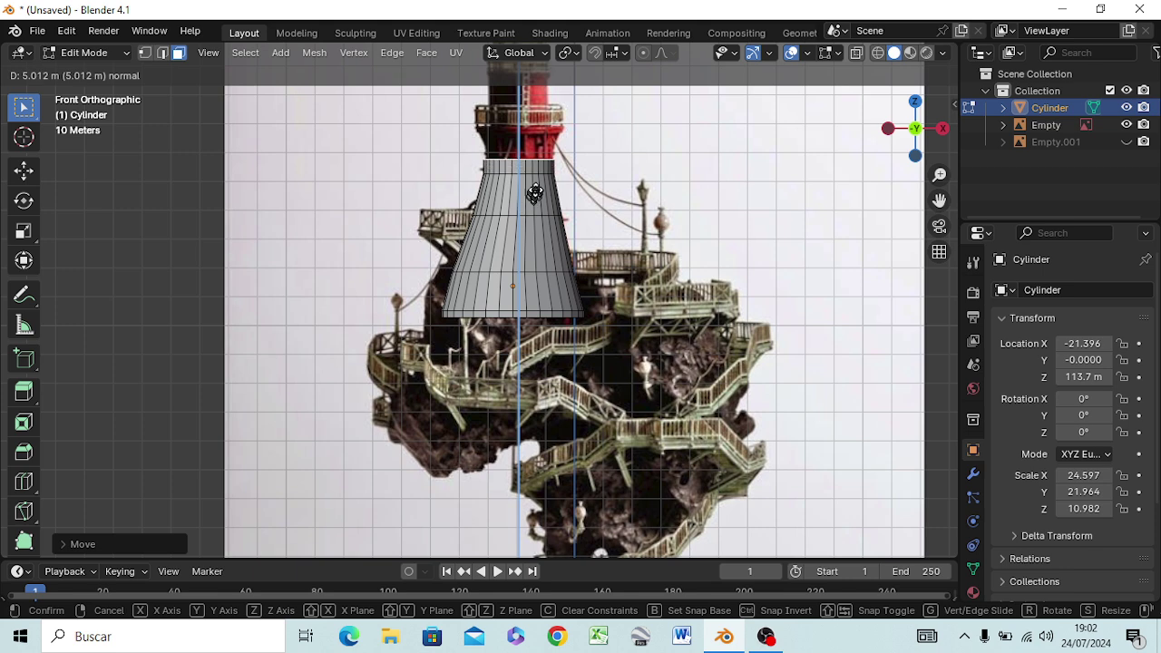
# Set the new ring's height, then add another ring 7.37 m higher and flare it
pyautogui.click(536, 189)
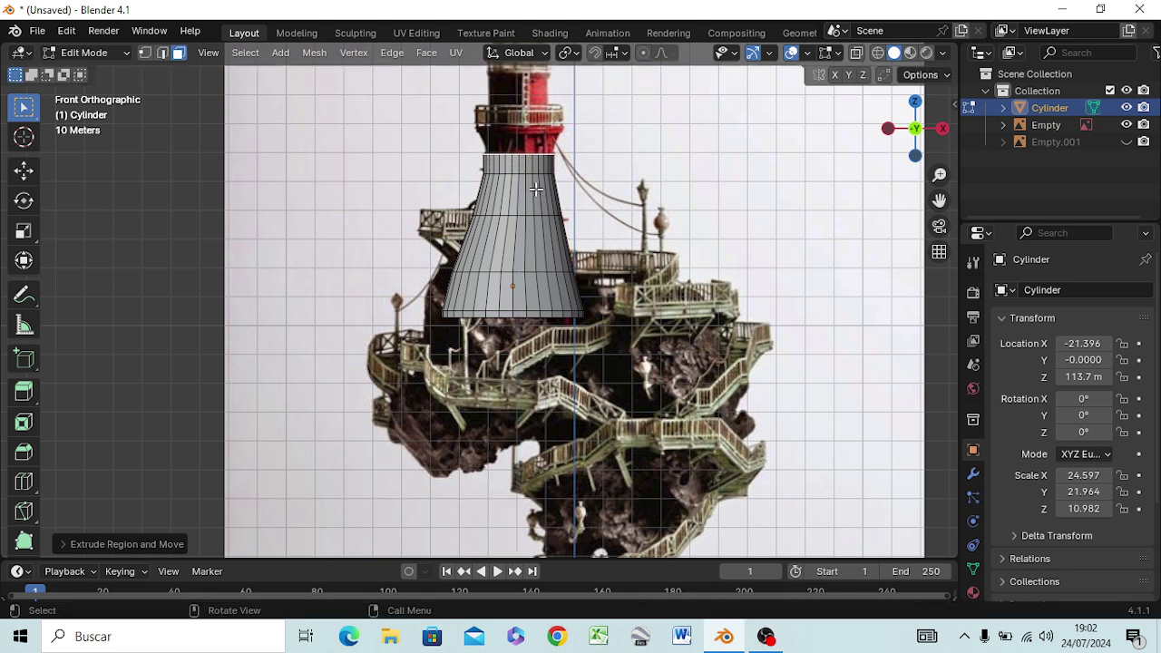
pyautogui.press('e')
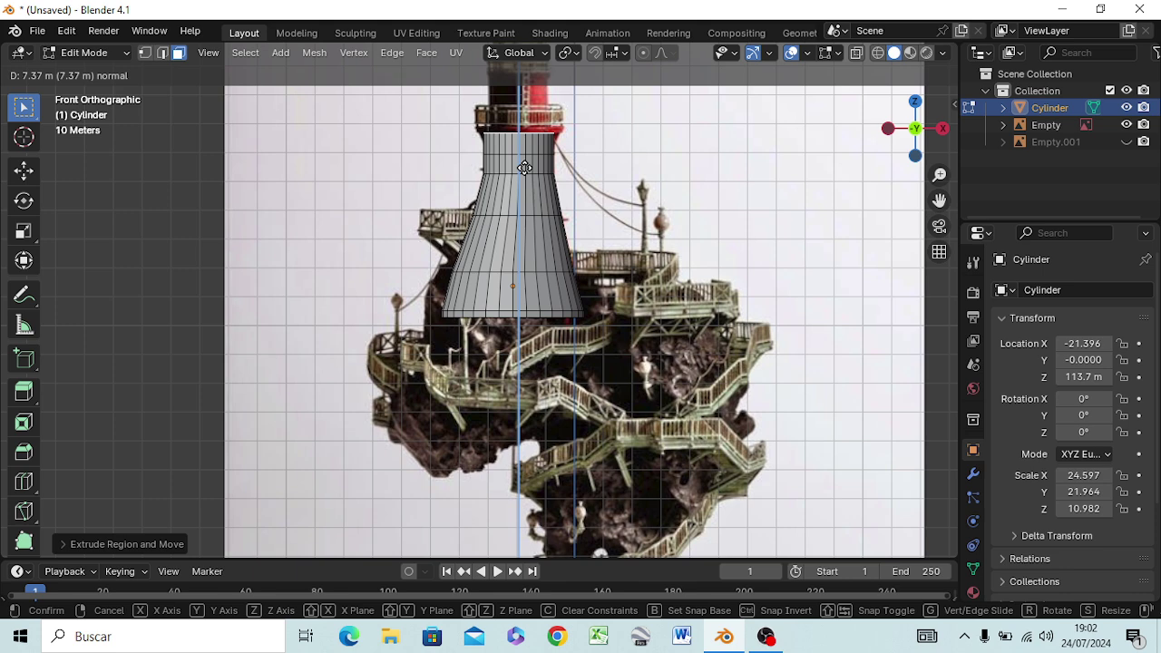
pyautogui.click(524, 167)
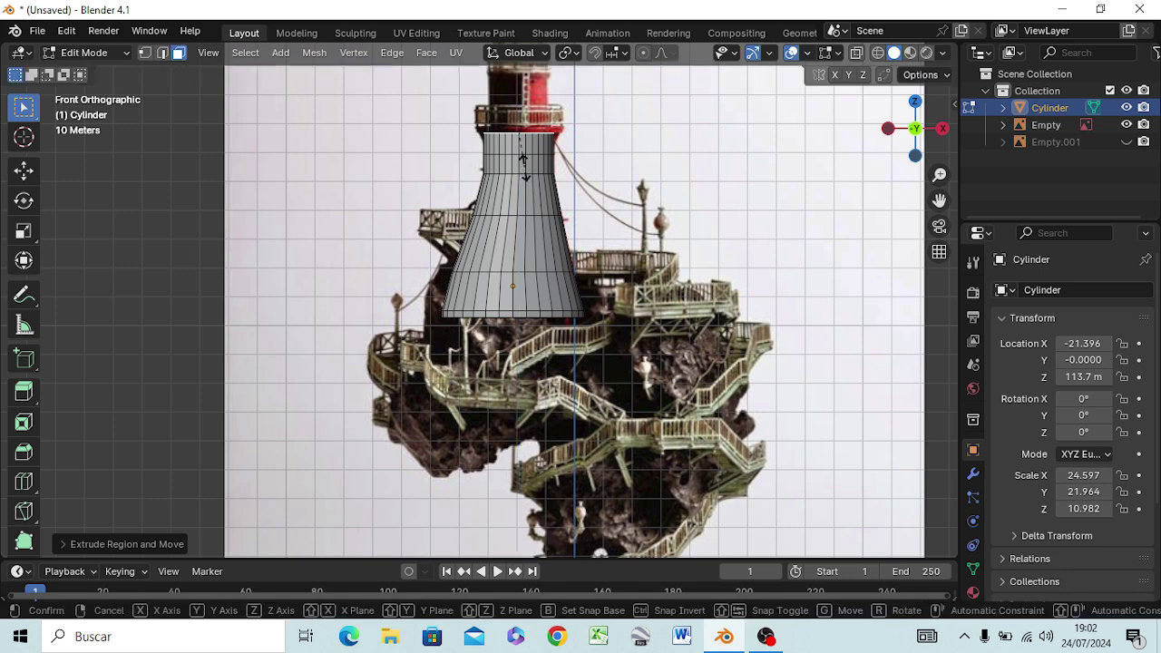
pyautogui.press('s')
pyautogui.click(527, 173)
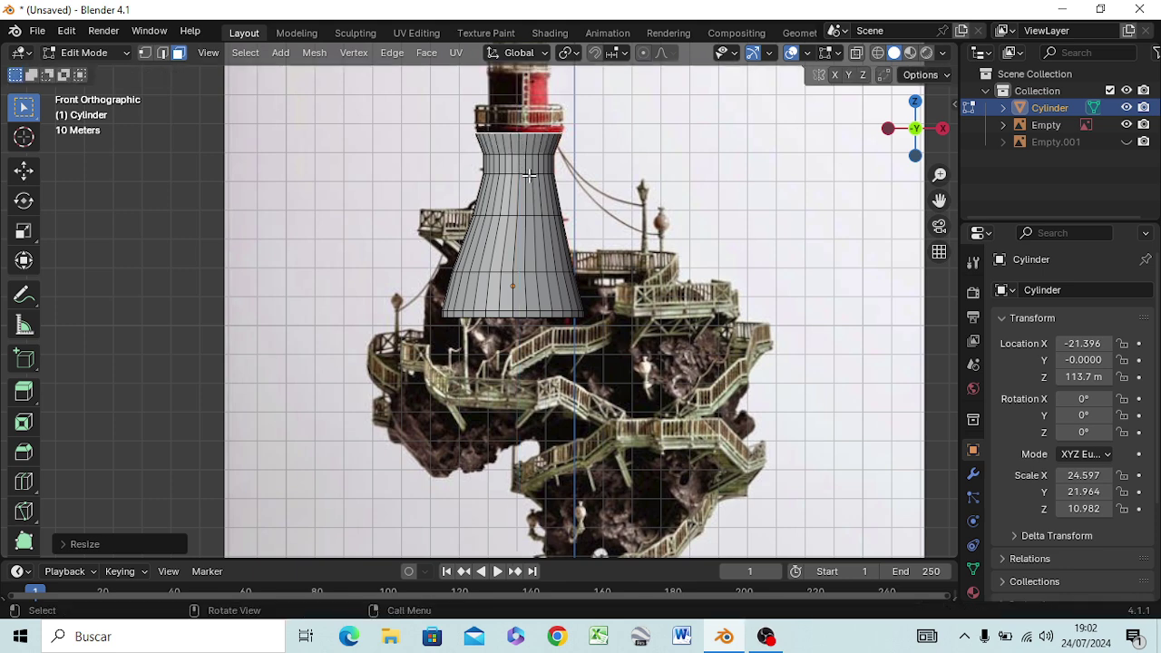
# Add thin extruded rings at the top and narrow the last one to about 0.77
pyautogui.press('e')
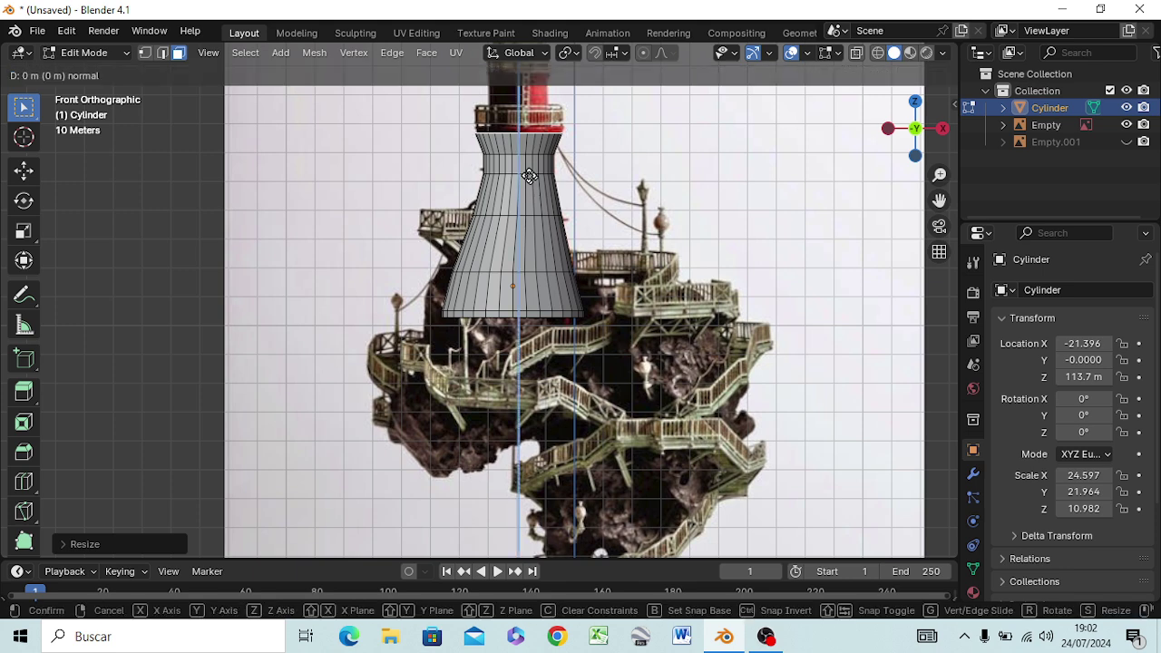
pyautogui.click(531, 171)
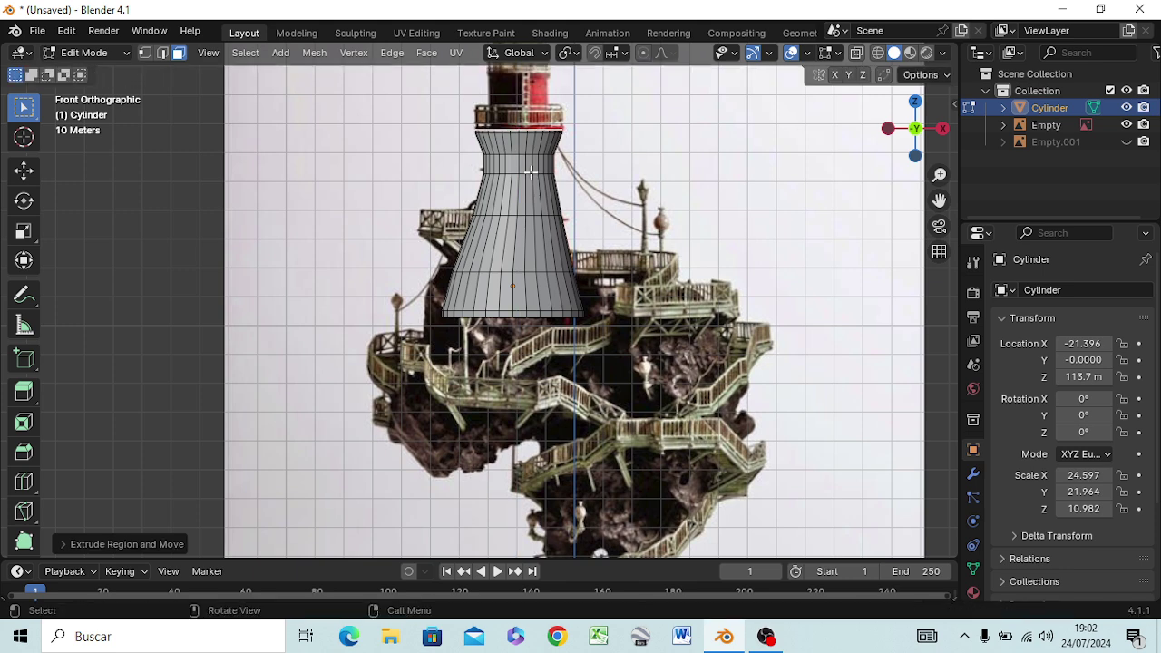
pyautogui.press('e')
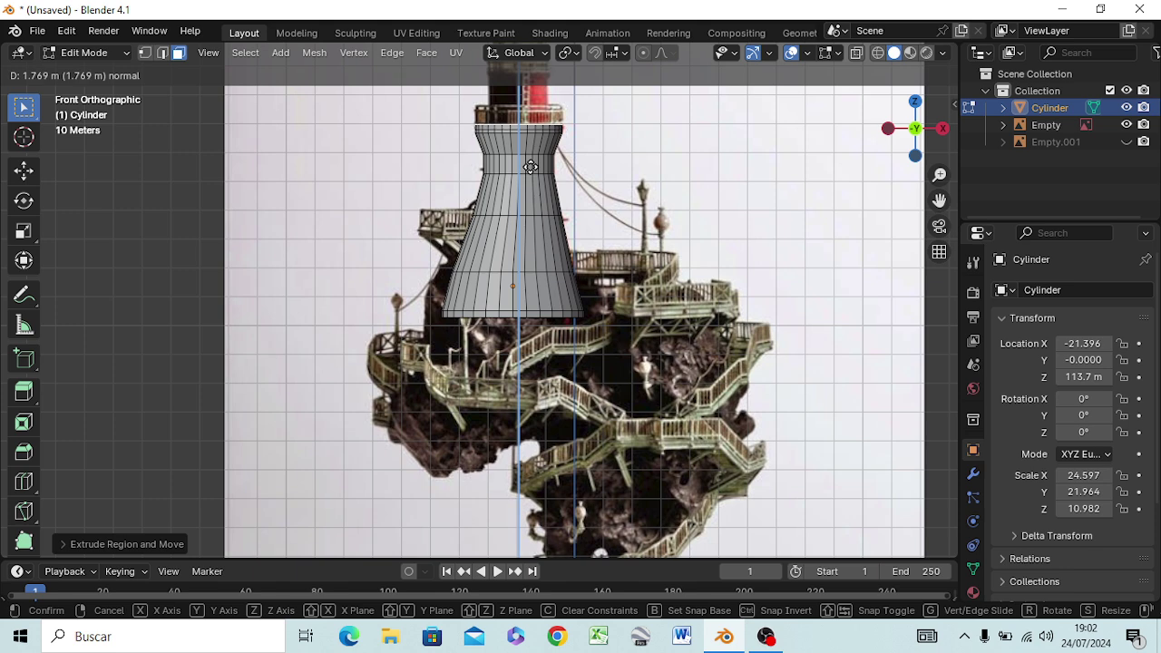
pyautogui.click(531, 166)
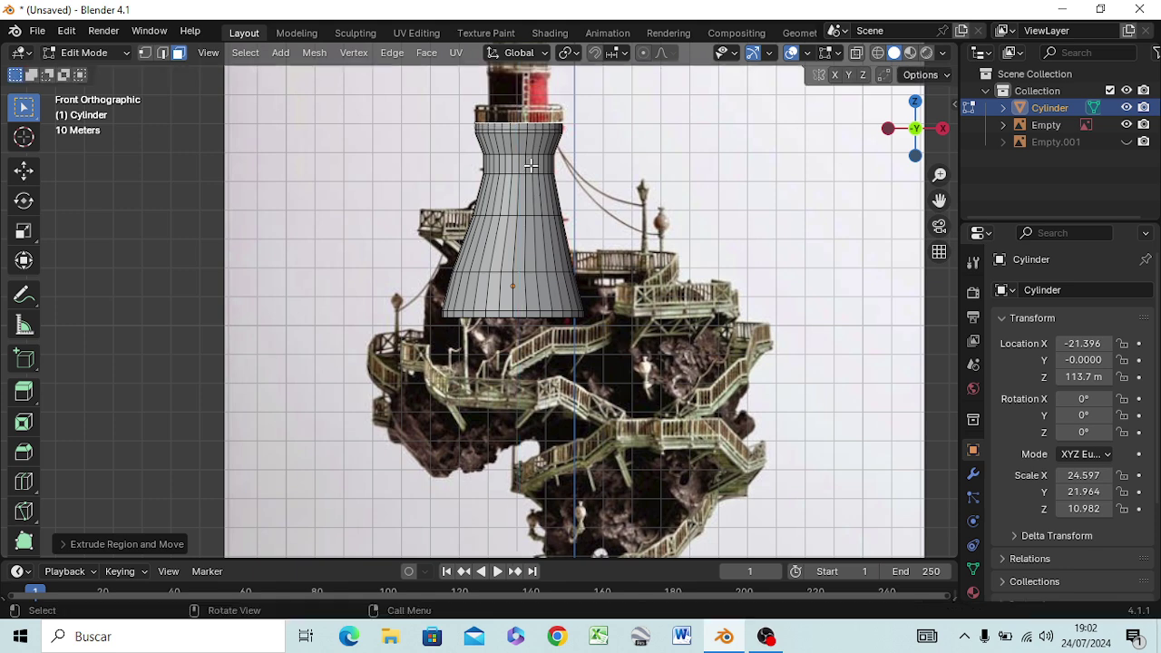
pyautogui.press('e')
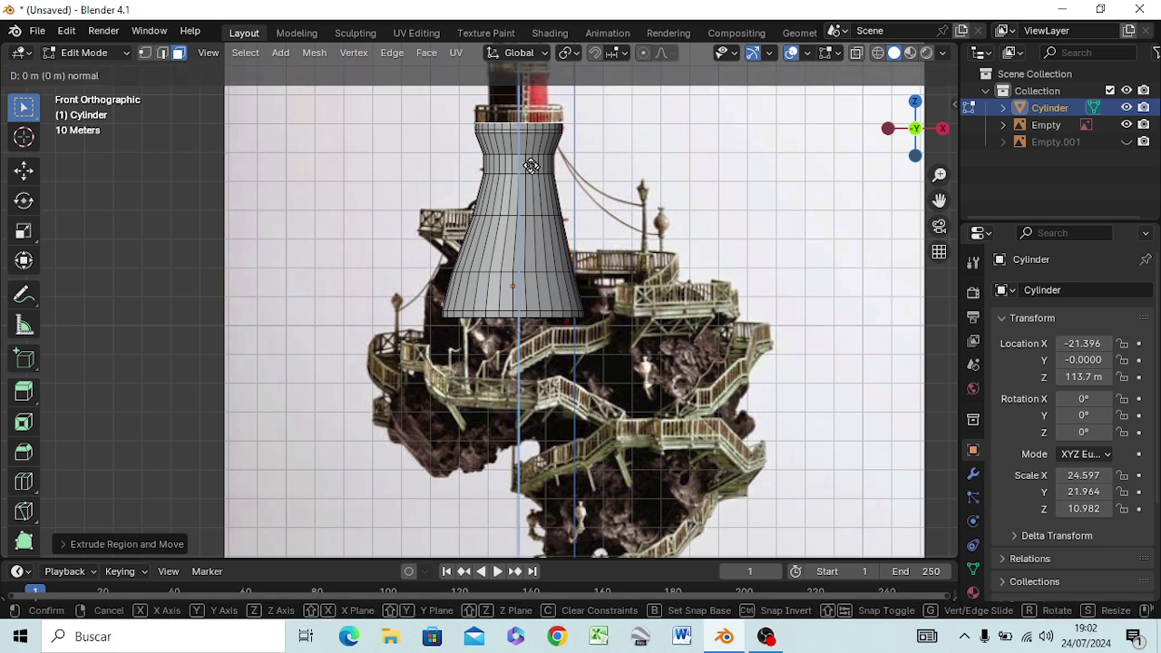
pyautogui.click(527, 163)
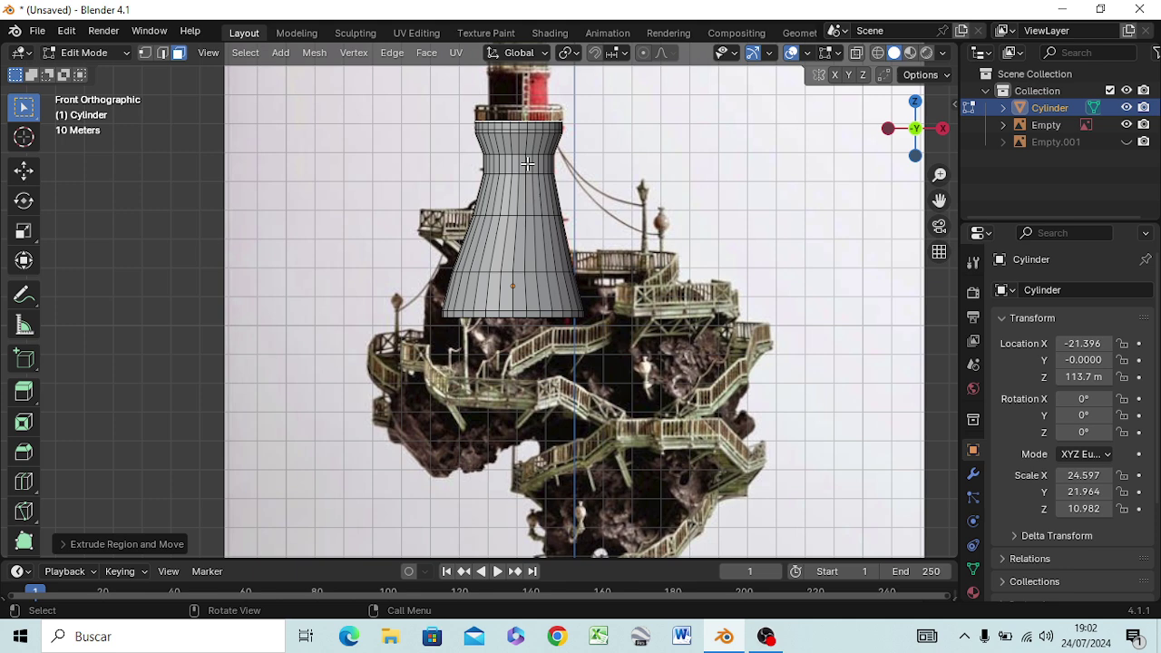
pyautogui.press('s')
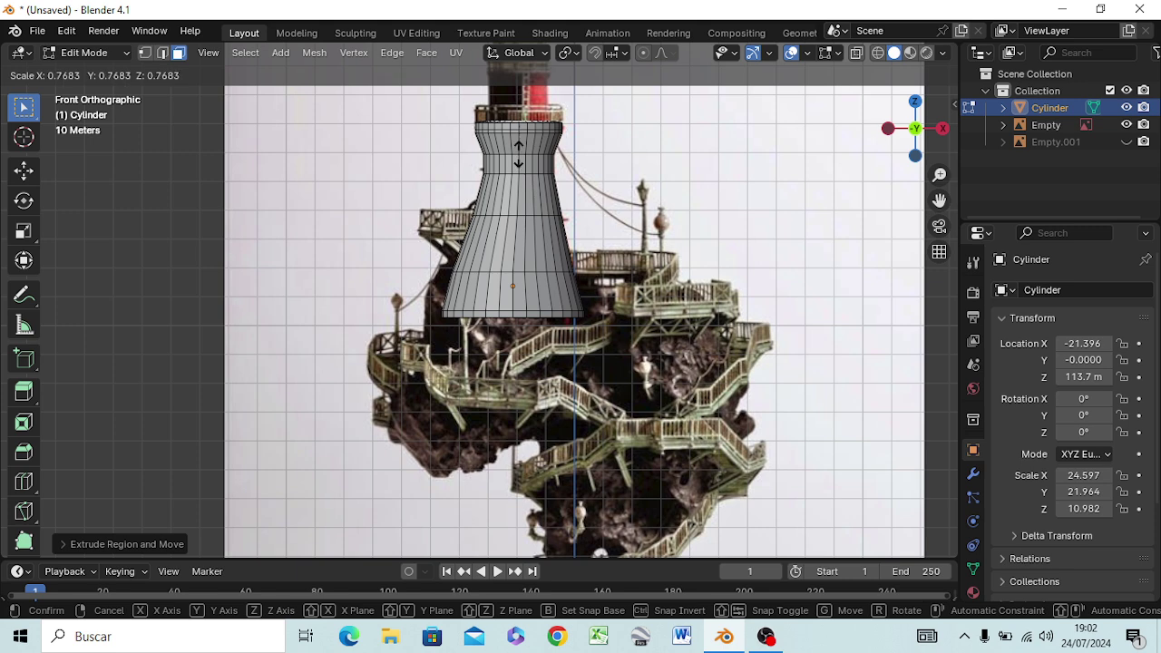
pyautogui.click(518, 155)
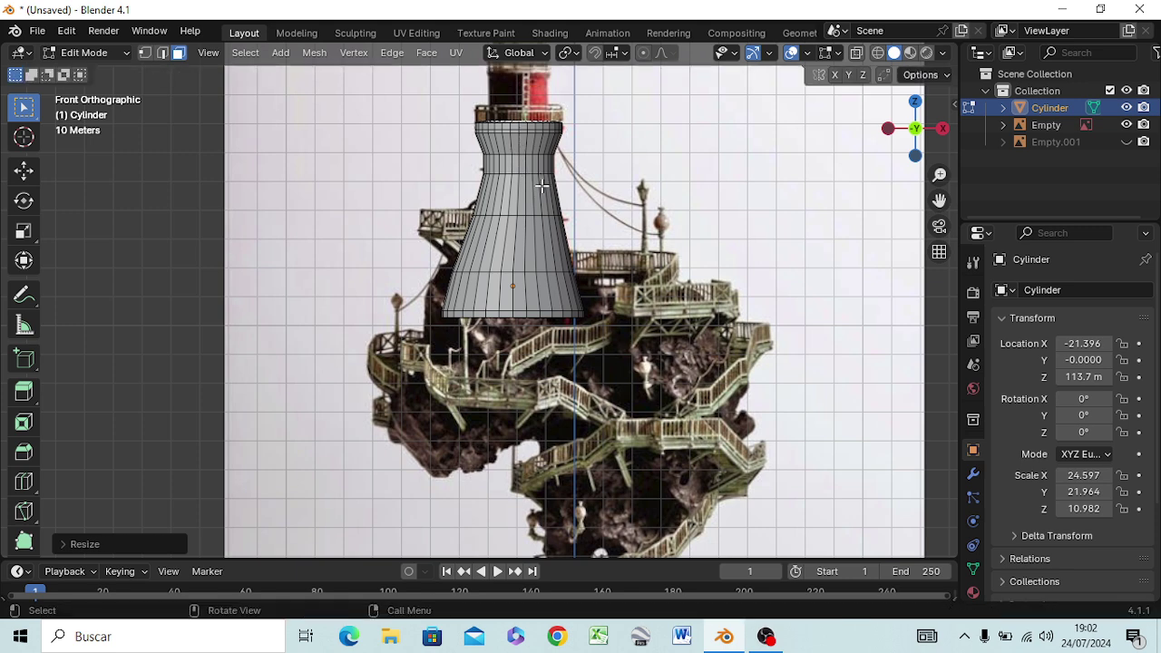
# Zoom in on the upper tower and cancel a trial extrusion of the top face
pyautogui.keyDown('shift'); pyautogui.moveTo(540, 186); pyautogui.dragTo(552, 286, button='middle'); pyautogui.keyUp('shift')
pyautogui.scroll(2, 553, 284)
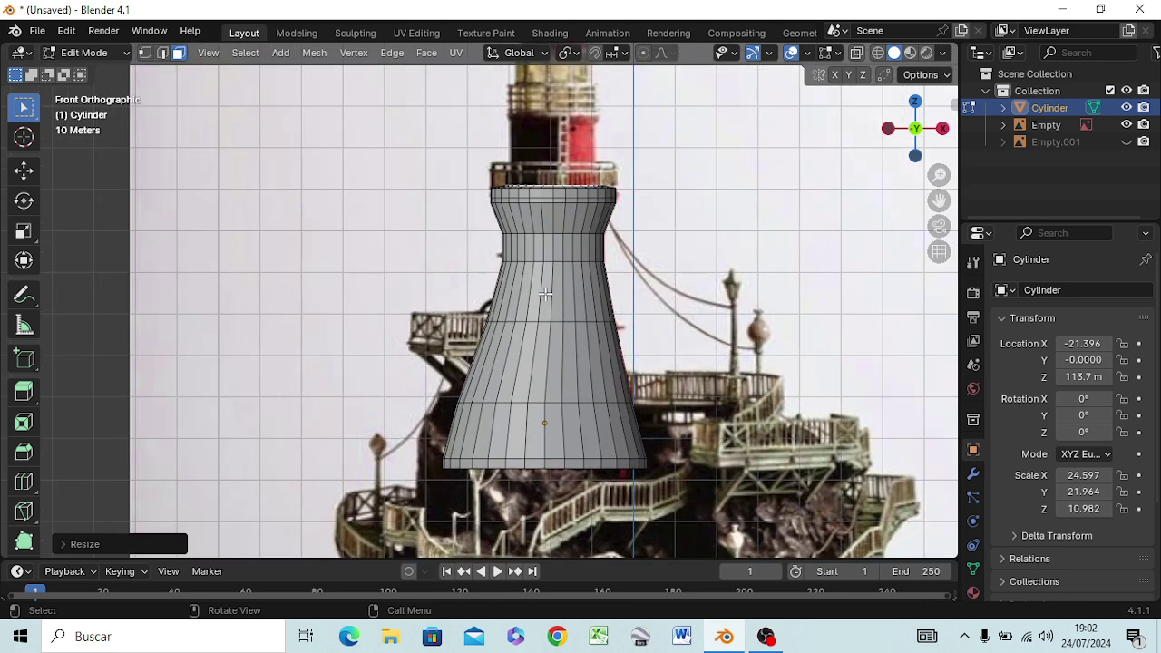
pyautogui.scroll(1, 553, 284)
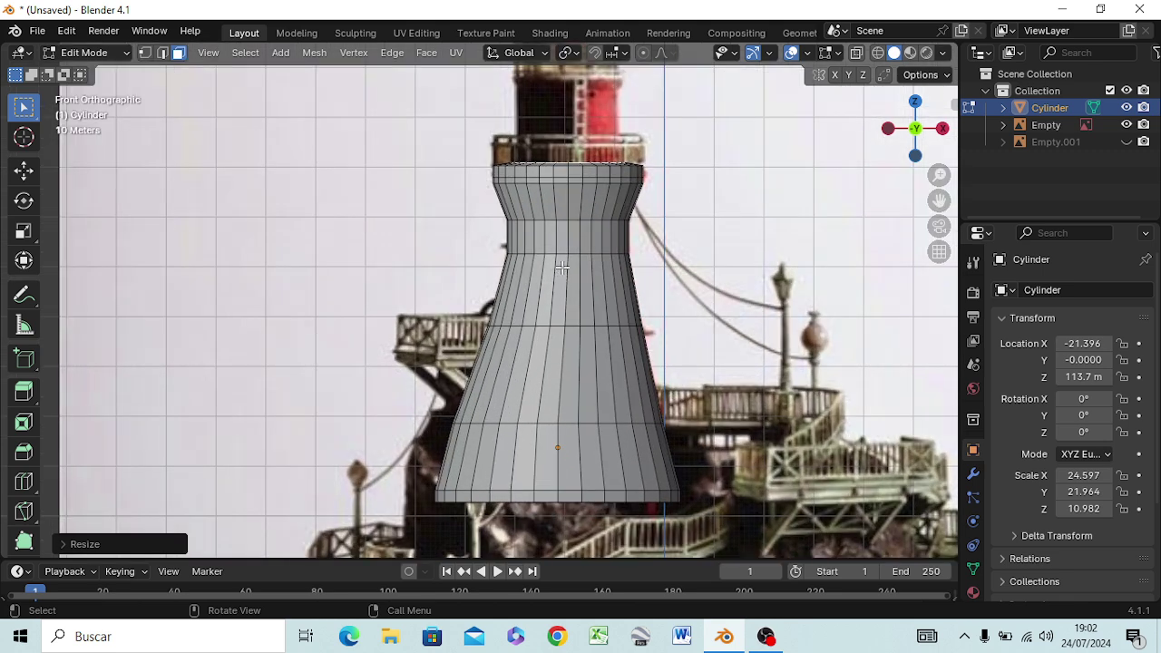
pyautogui.keyDown('shift'); pyautogui.moveTo(564, 262); pyautogui.dragTo(566, 397, button='middle'); pyautogui.keyUp('shift')
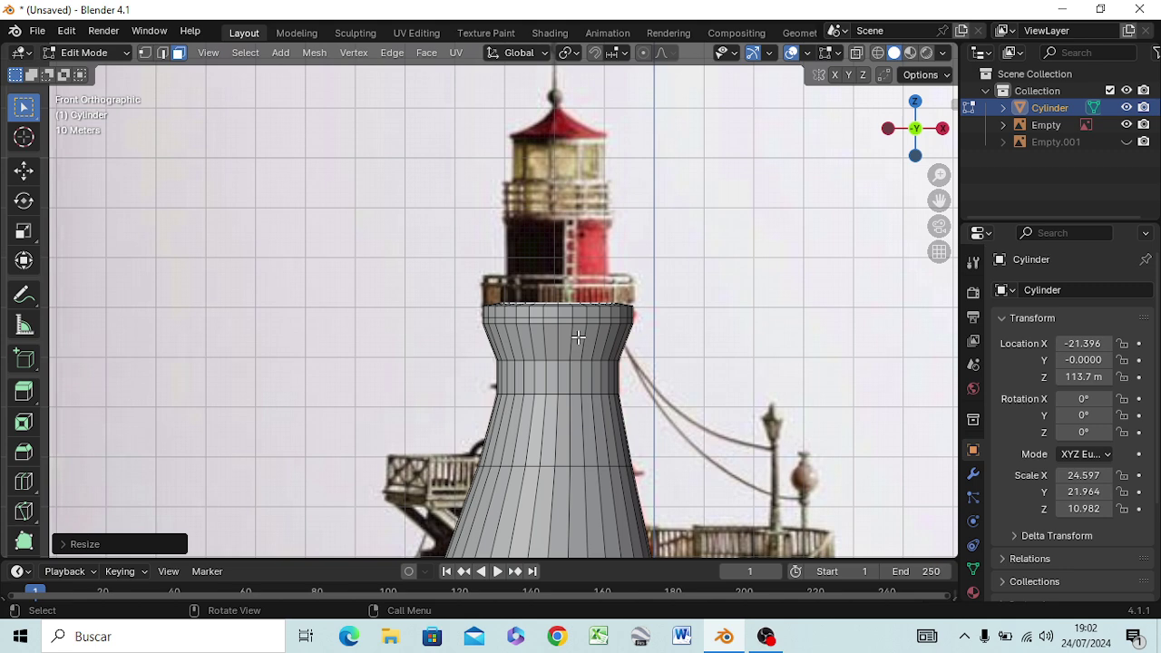
pyautogui.press('e')
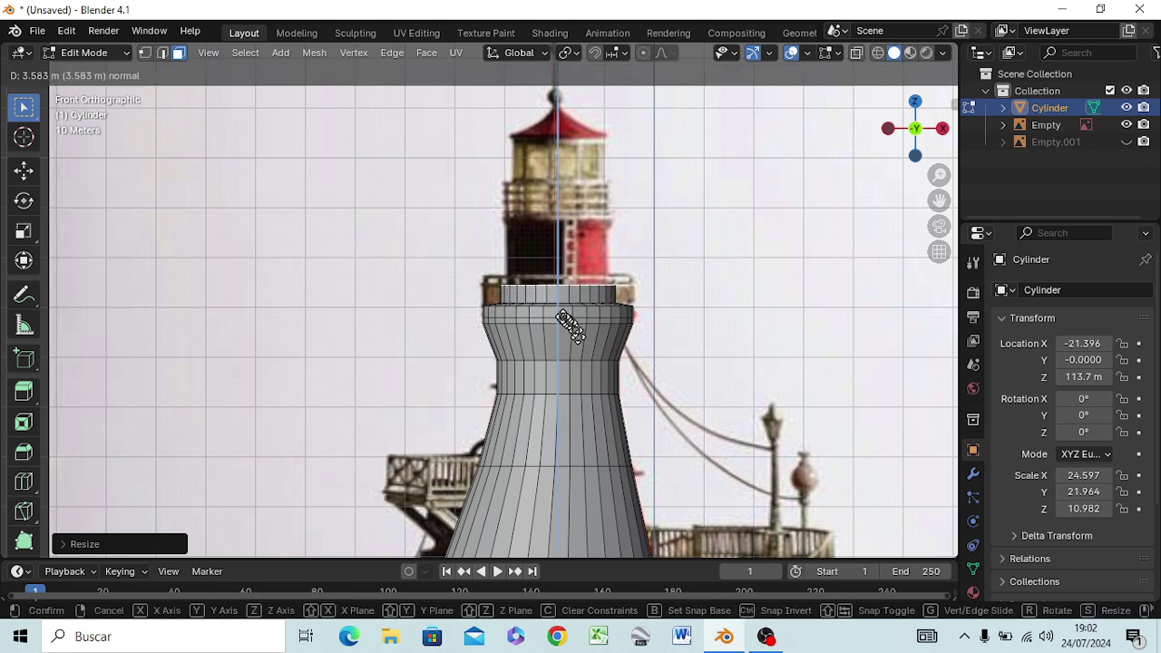
pyautogui.rightClick(563, 309)
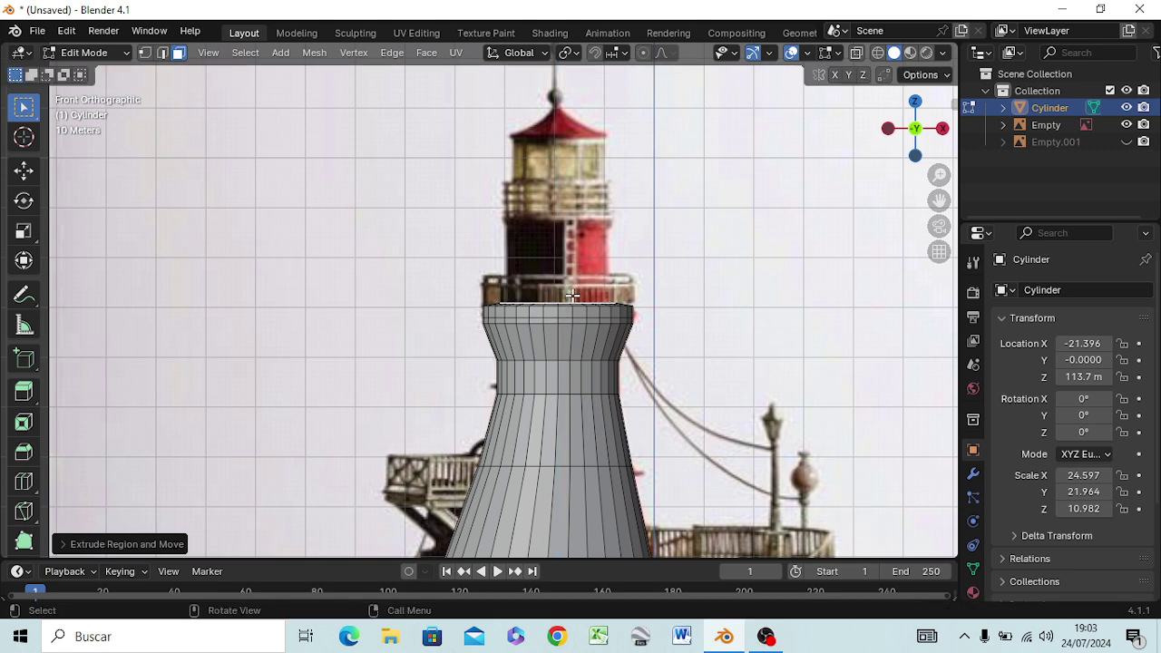
# Check the vertices in X-ray, then orbit down and select the tower's top cap face
pyautogui.hotkey('alt', 'z')
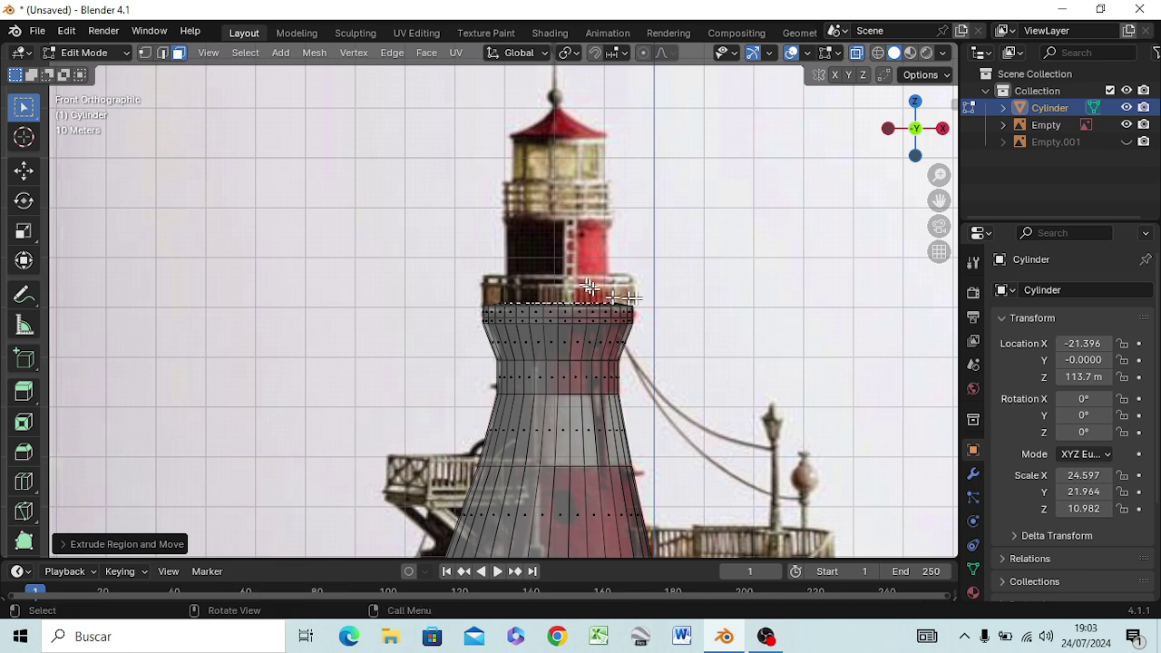
pyautogui.click(688, 275)
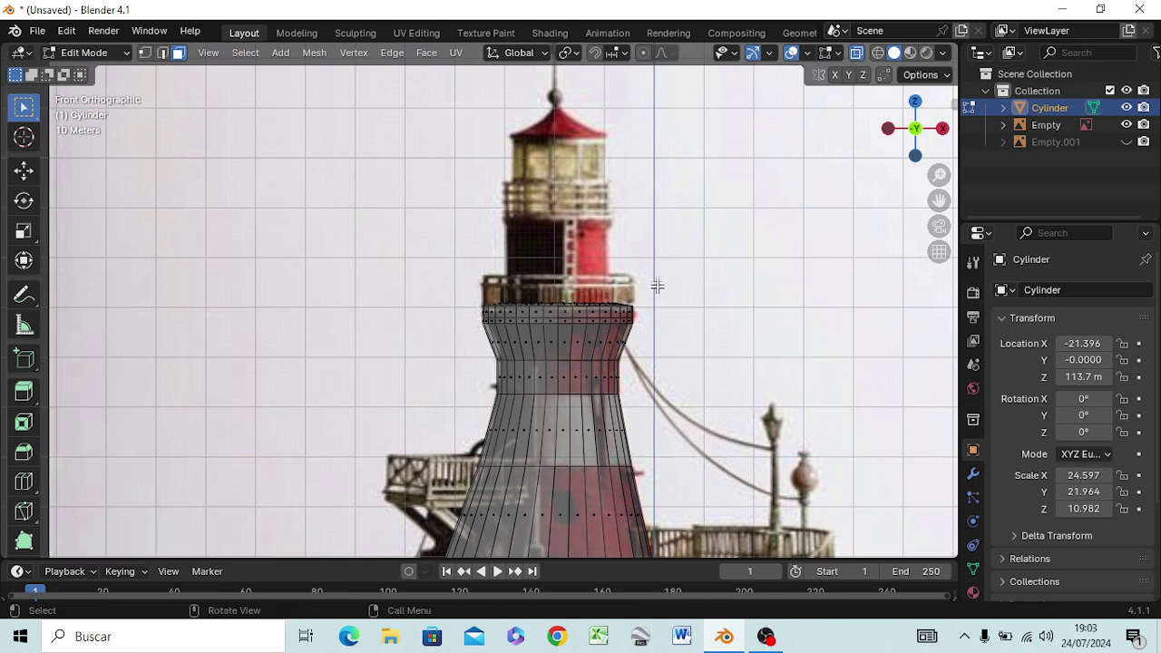
pyautogui.click(855, 56)
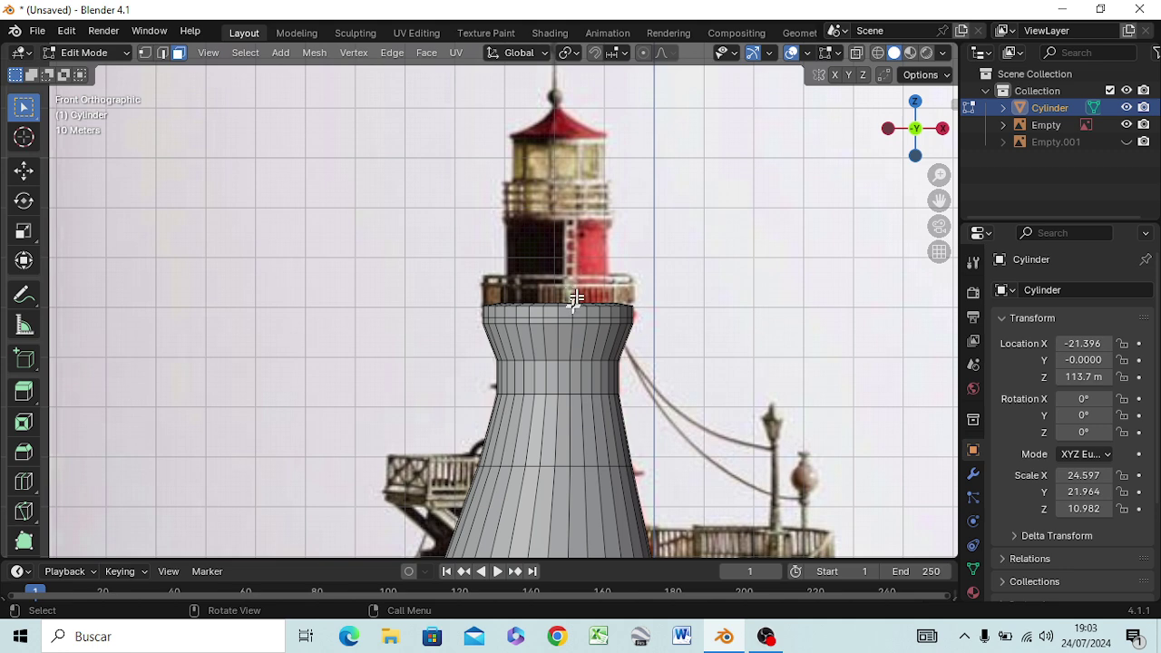
pyautogui.moveTo(575, 299); pyautogui.dragTo(573, 306, button='middle')
pyautogui.click(573, 303)
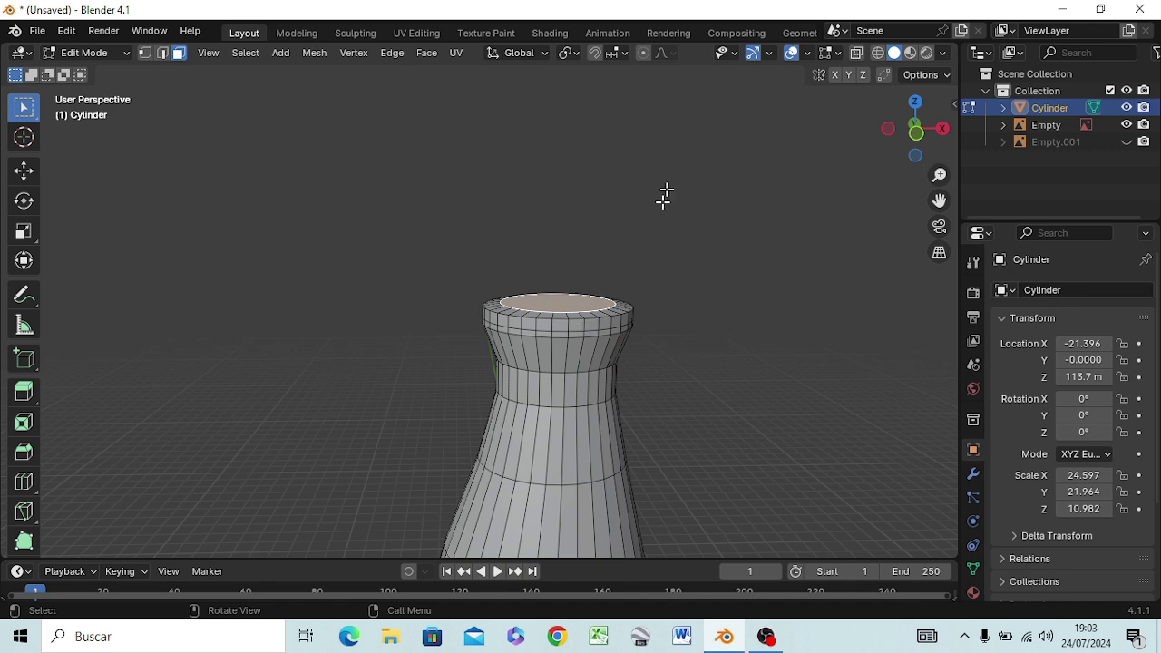
# In front view, shrink the tower's top face to about 0.98
pyautogui.press('KP_1')
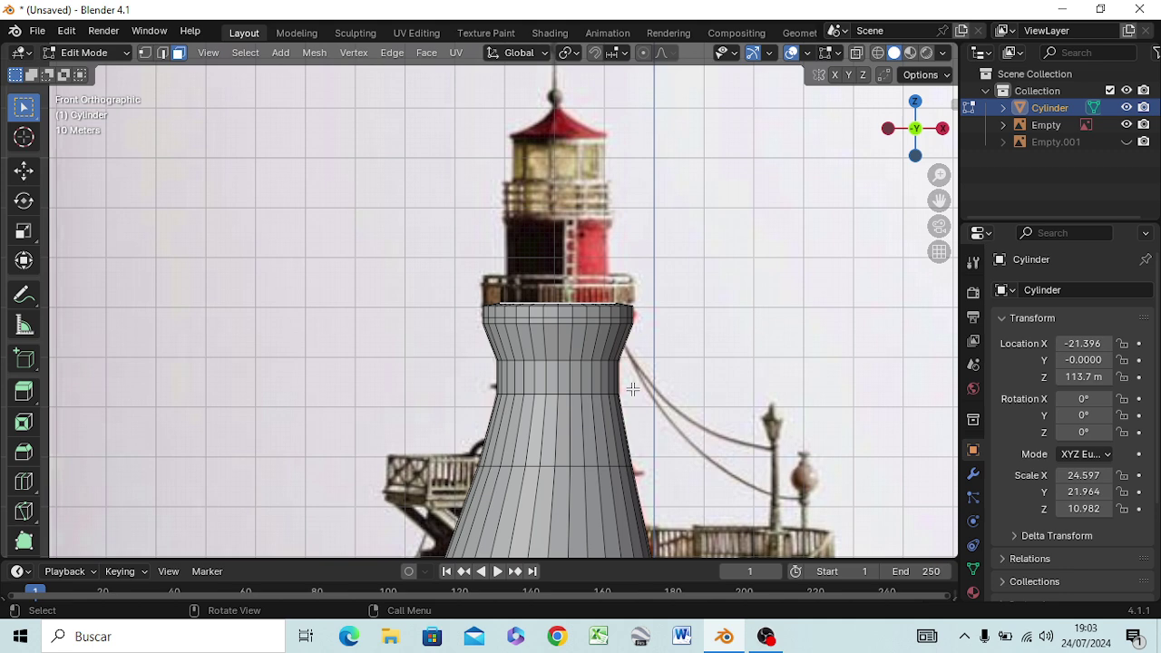
pyautogui.press('s')
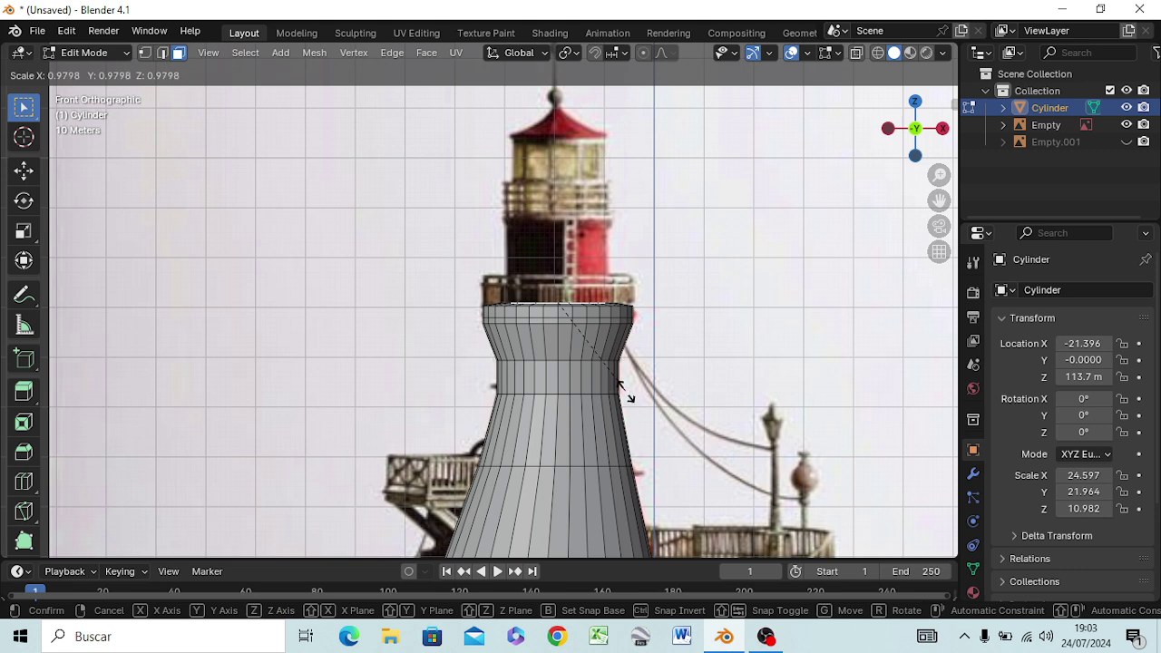
pyautogui.click(626, 392)
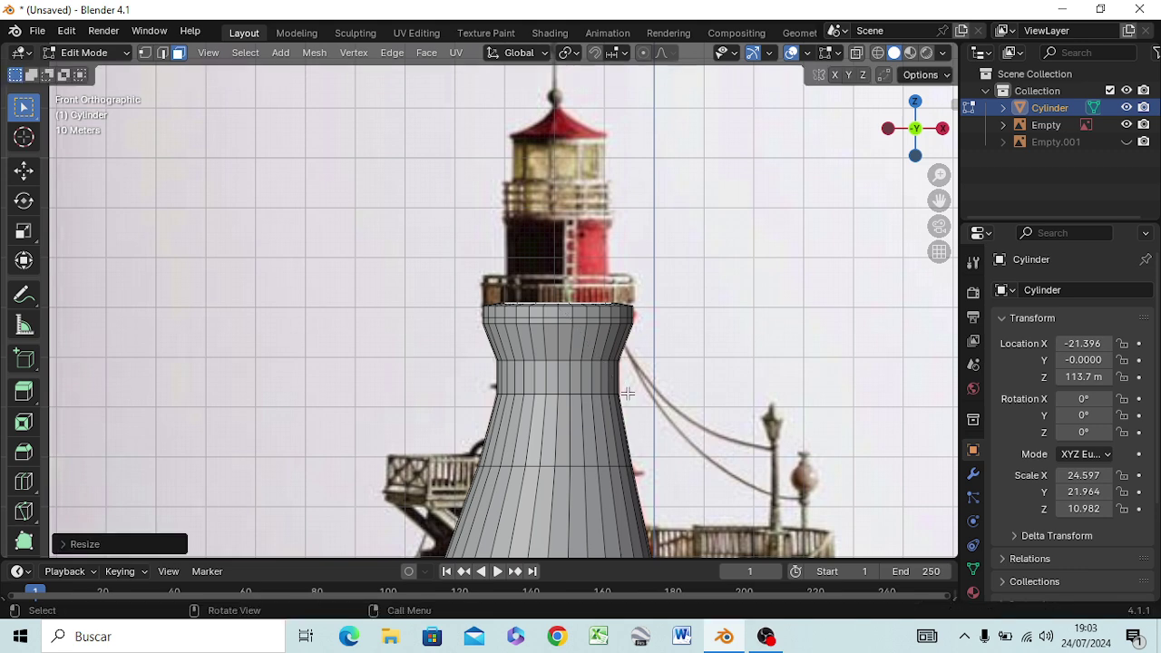
# Extrude a tapered upper section from the tower's top face
pyautogui.press('e')
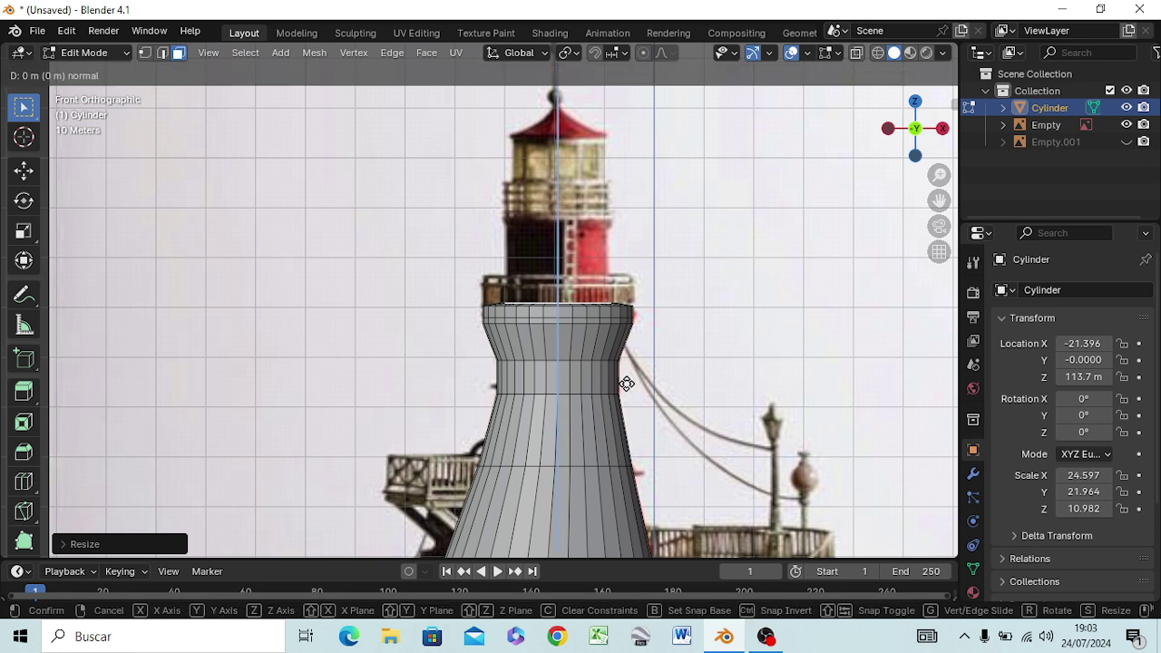
pyautogui.click(624, 311)
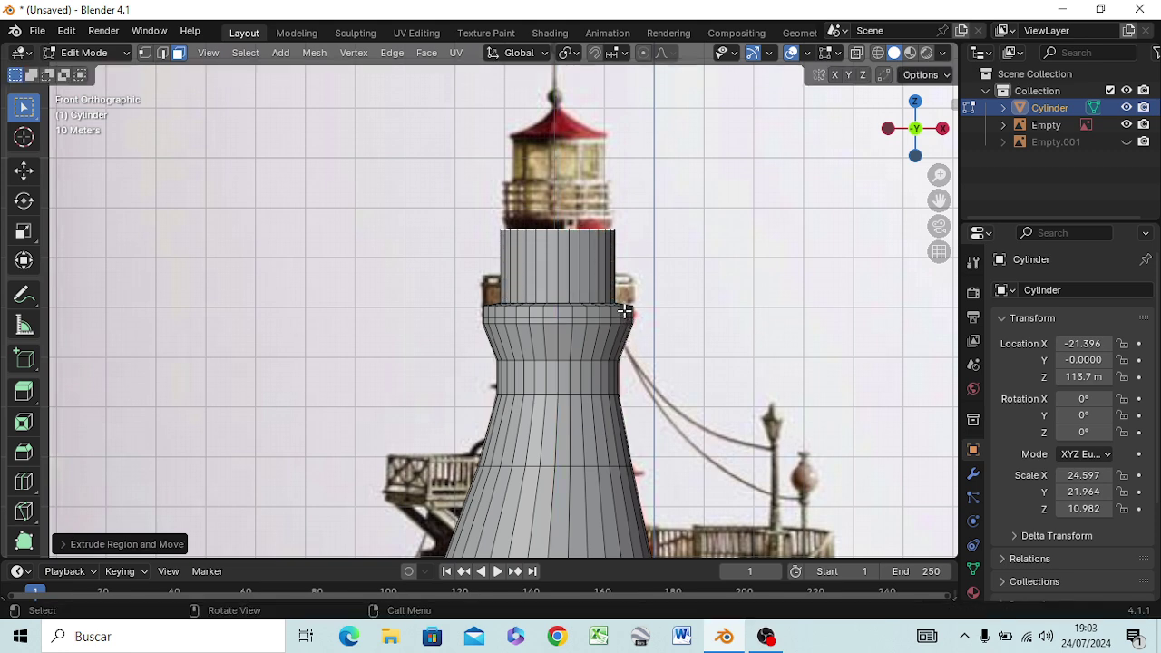
pyautogui.press('s')
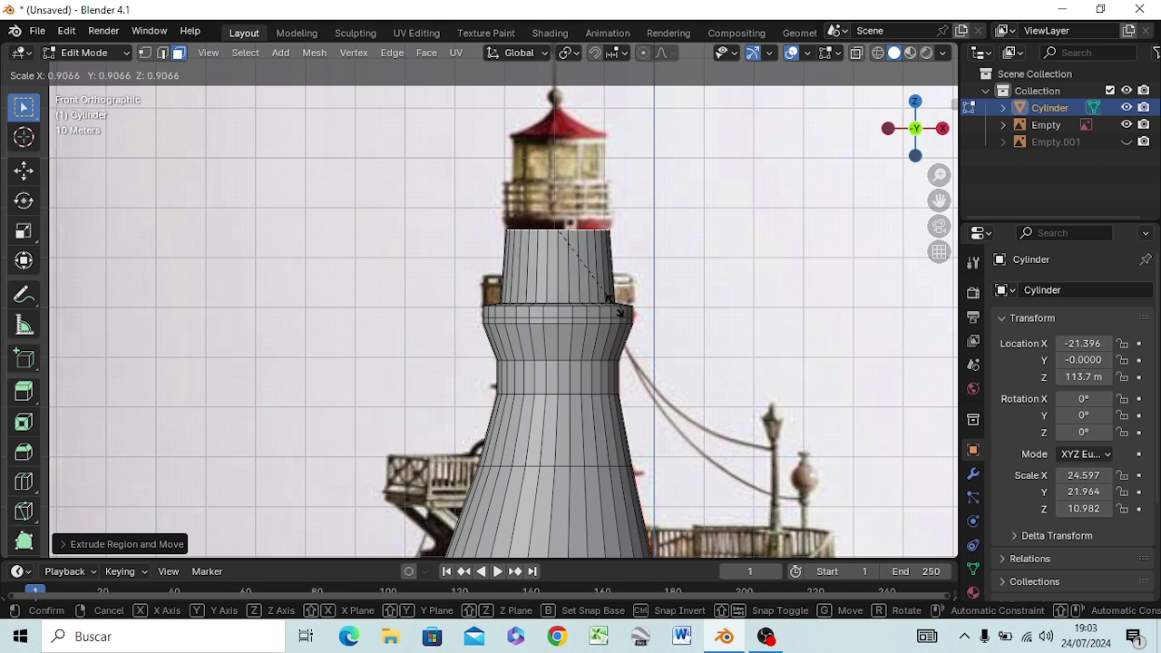
pyautogui.click(621, 311)
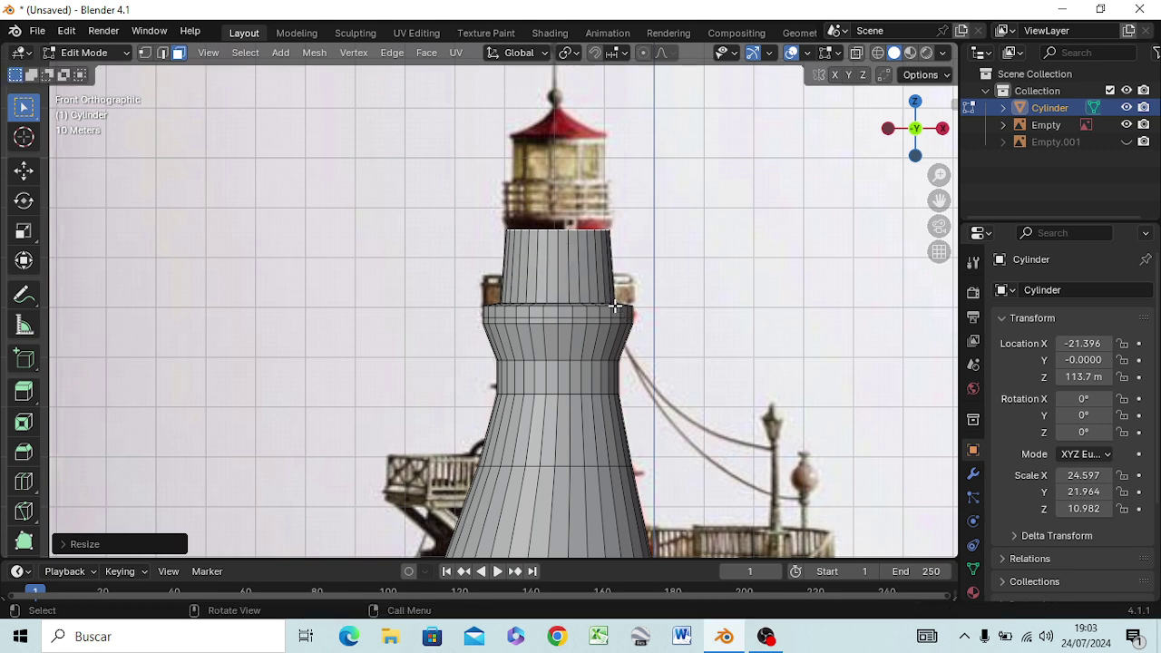
# Add a slightly wider ring and thin bands at the joint, then narrow the top ring
pyautogui.press('e')
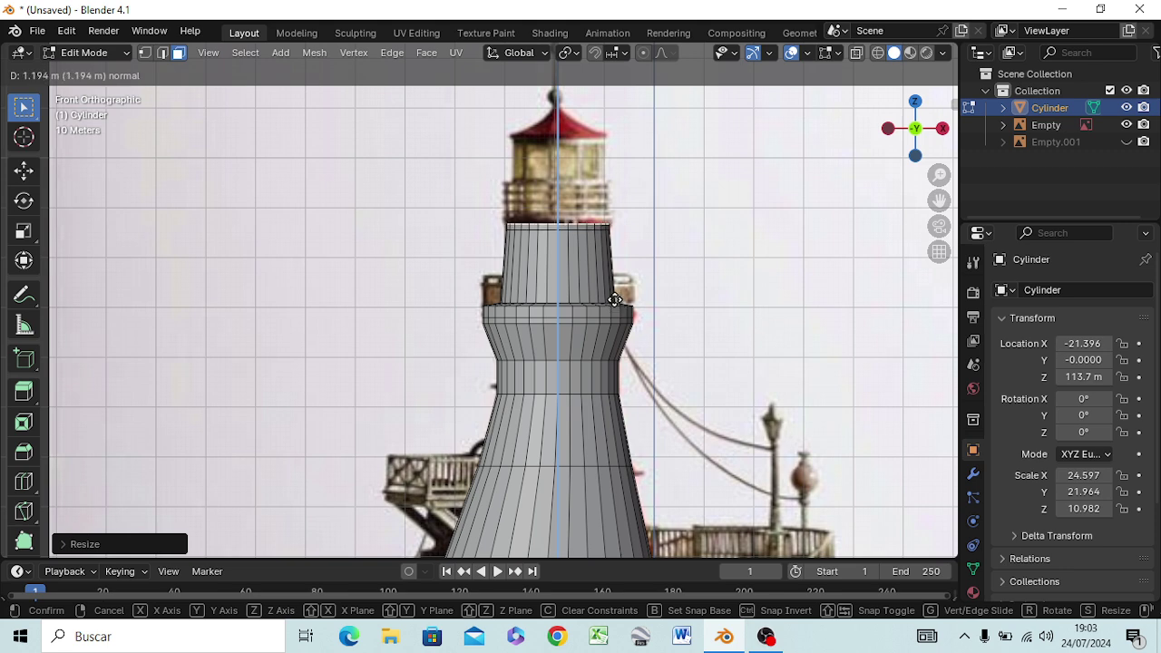
pyautogui.click(615, 300)
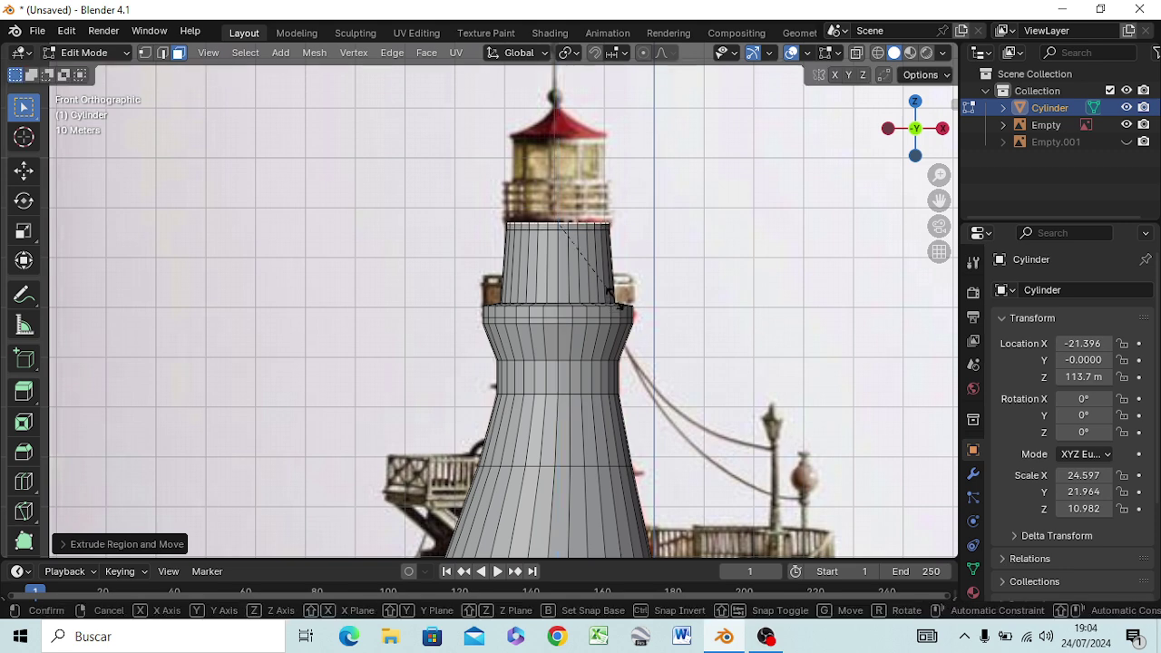
pyautogui.press('s')
pyautogui.click(615, 308)
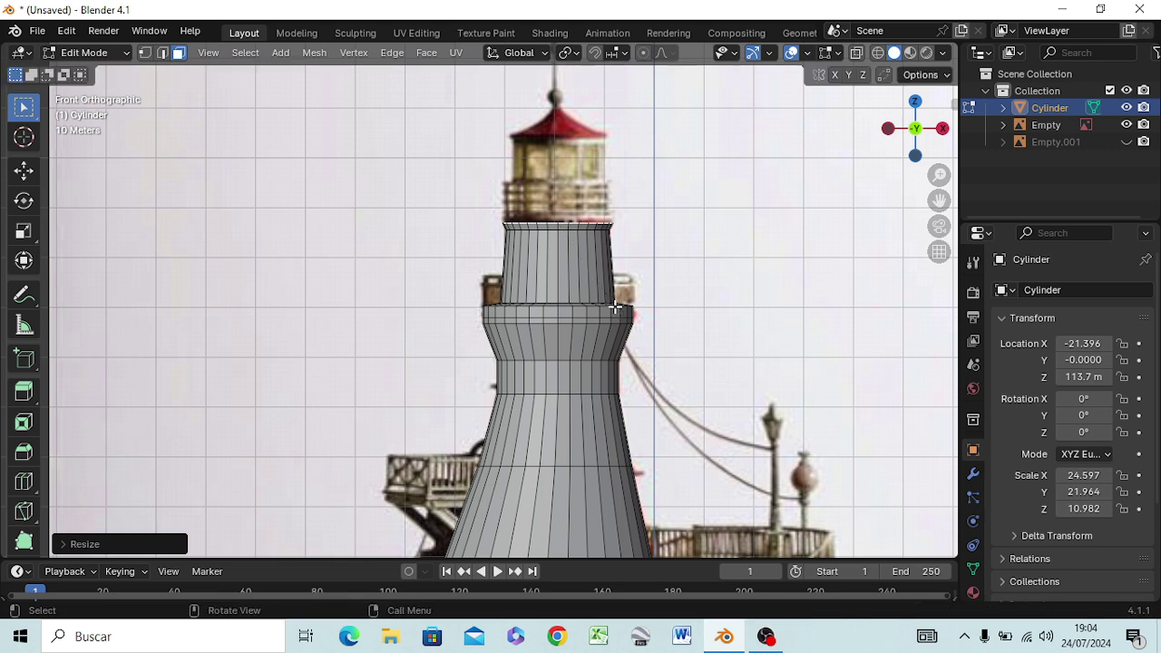
pyautogui.press('e')
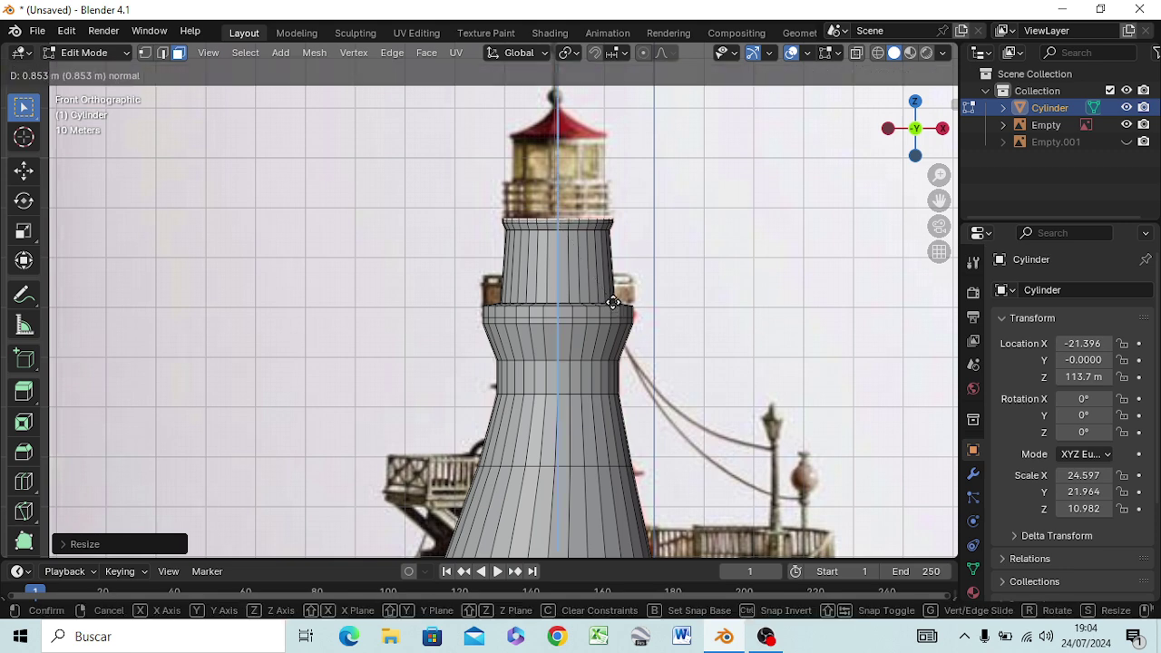
pyautogui.click(613, 302)
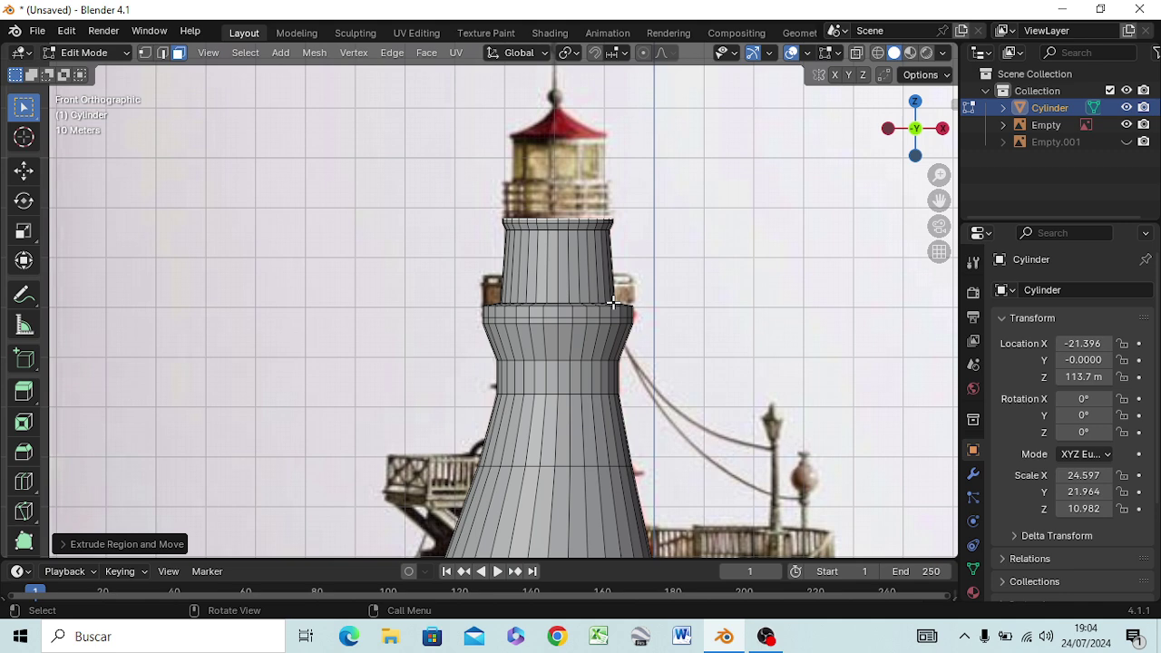
pyautogui.press('e')
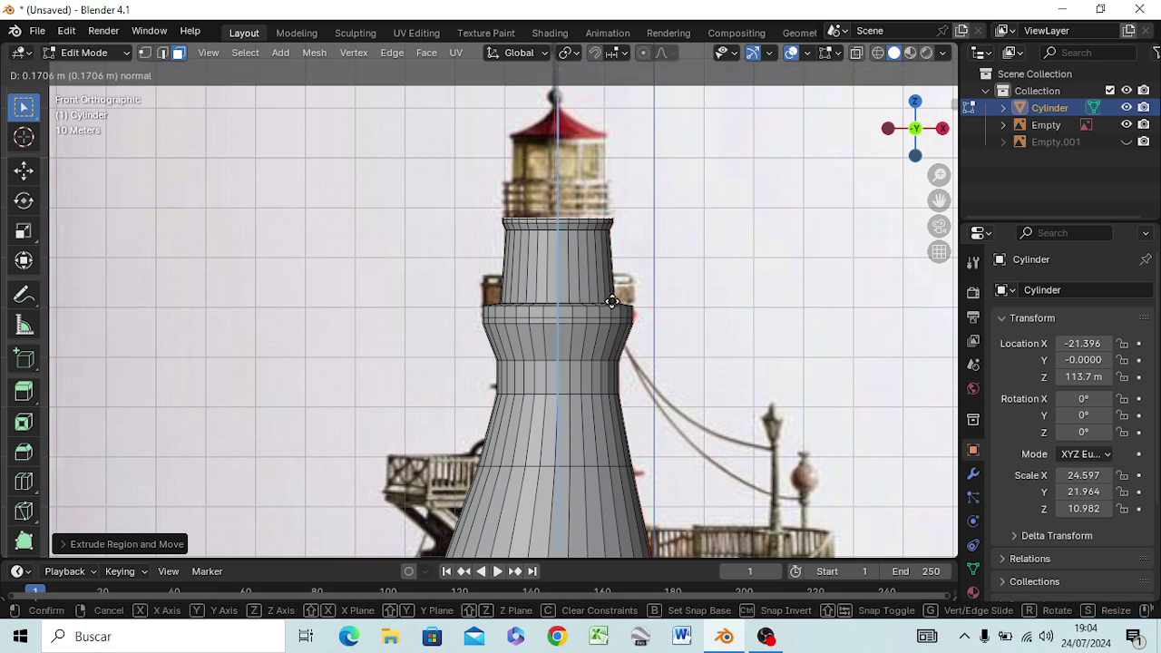
pyautogui.click(614, 302)
pyautogui.press('s')
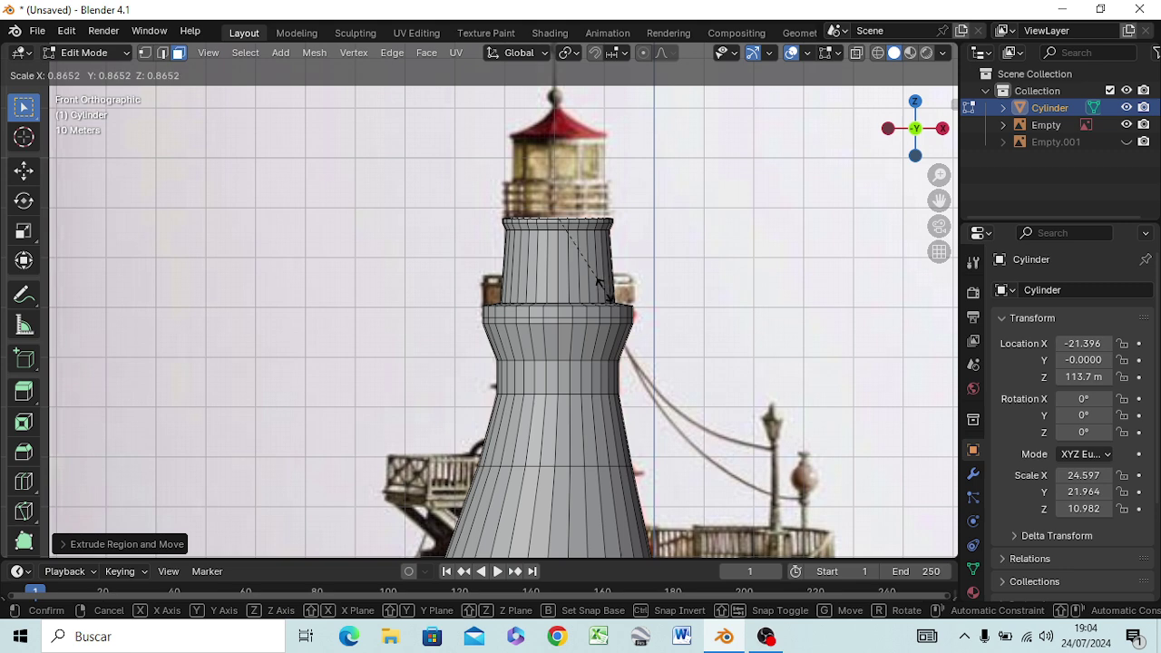
pyautogui.click(604, 288)
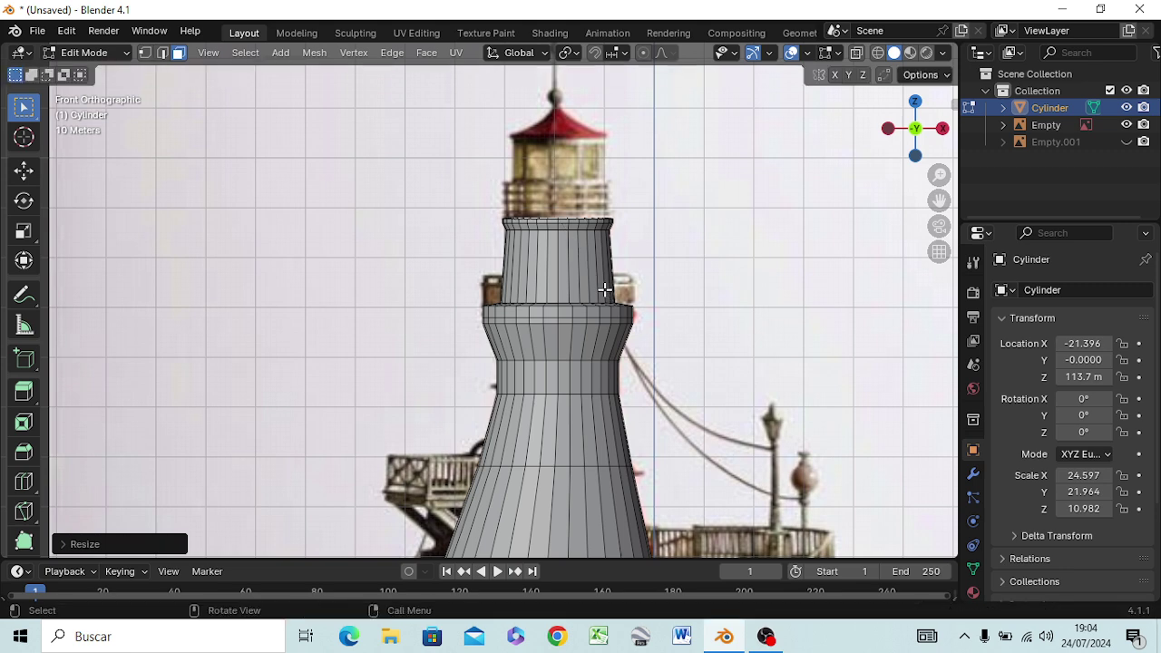
# Extrude the top ring up to the red roof's base and adjust its size
pyautogui.press('e')
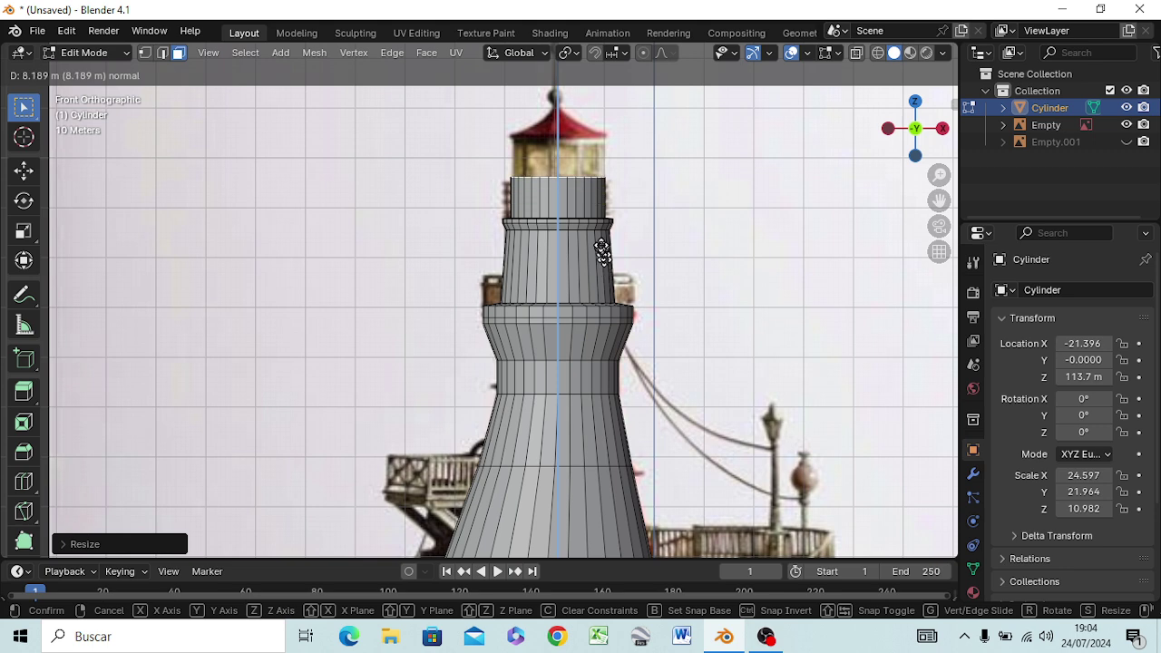
pyautogui.click(594, 214)
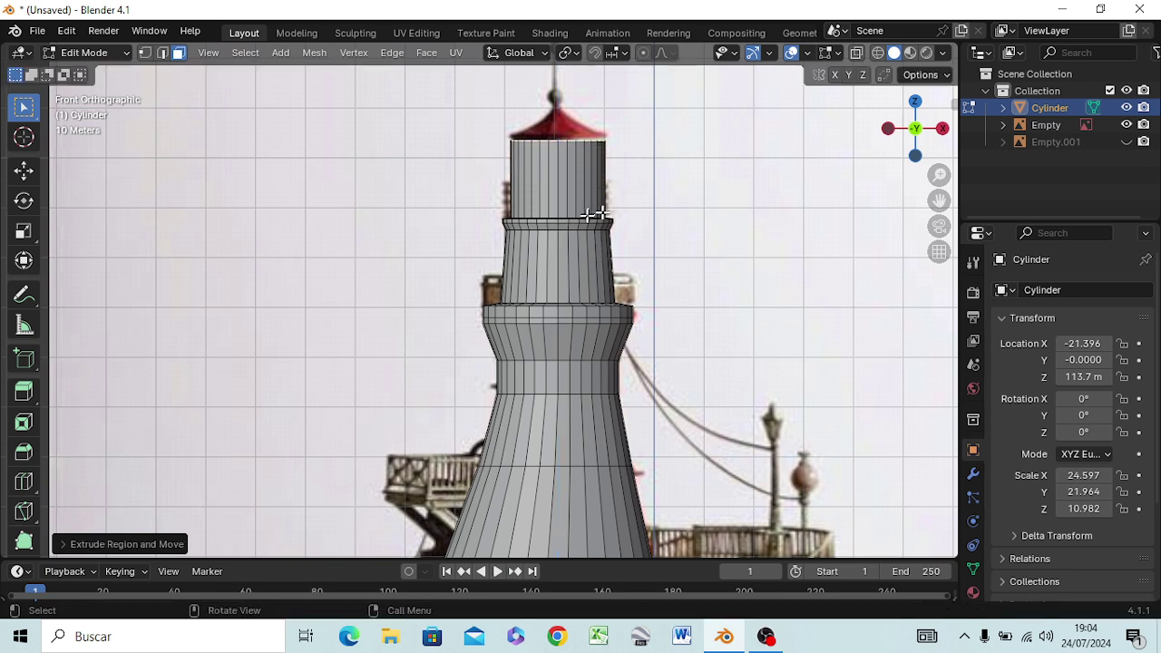
pyautogui.press('e')
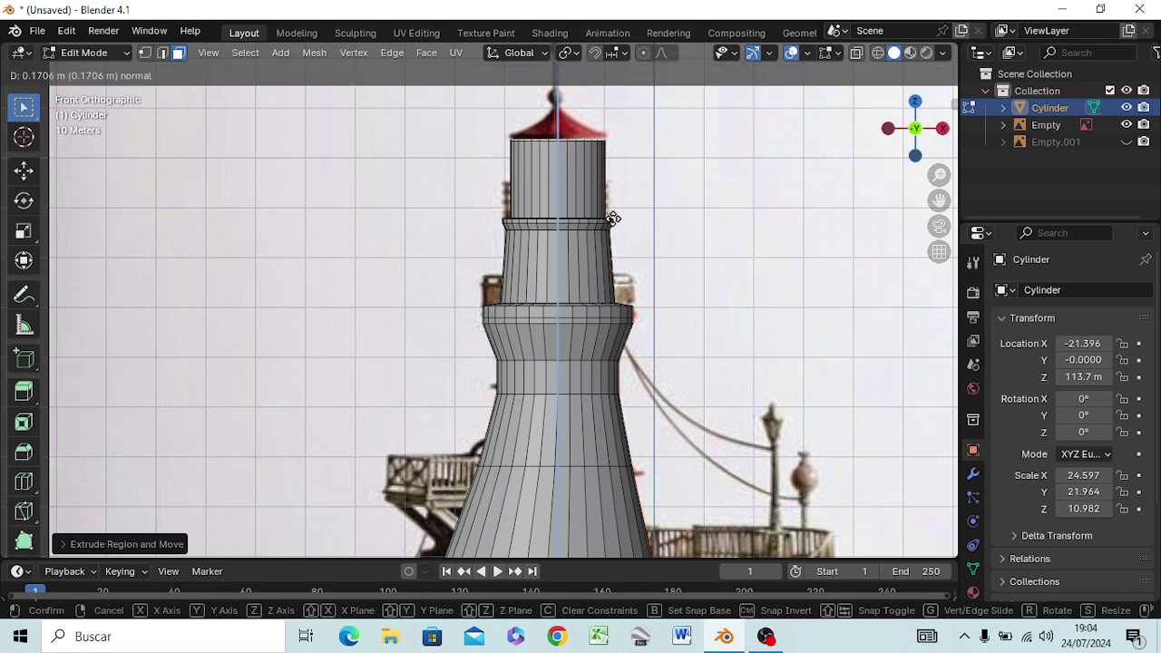
pyautogui.rightClick(594, 219)
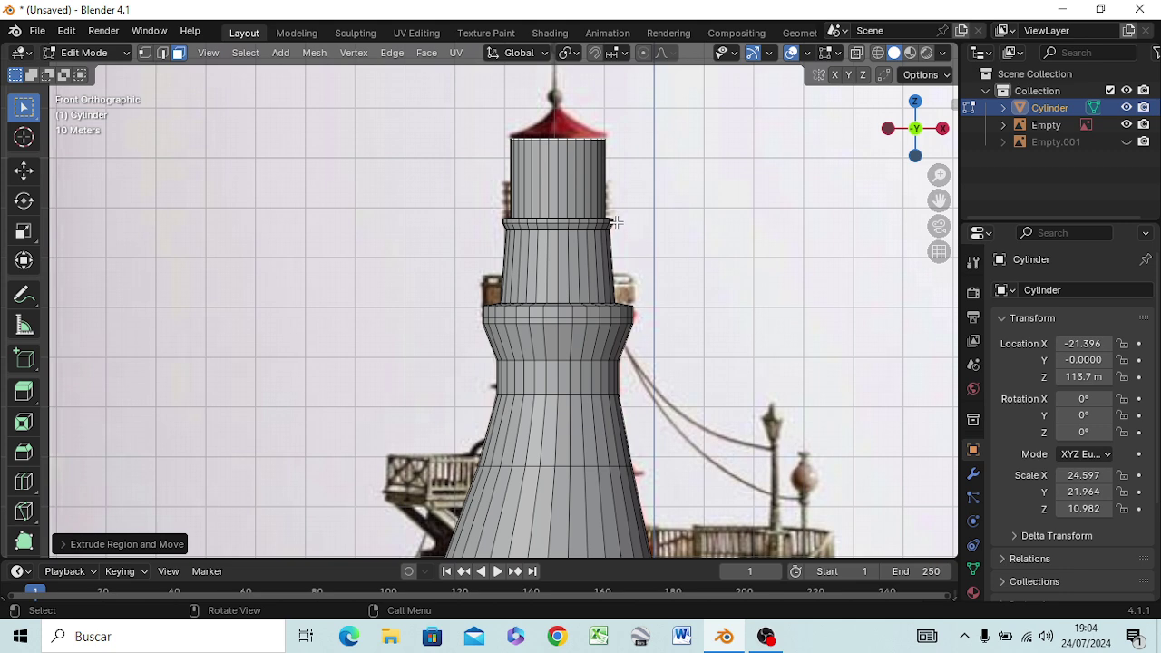
pyautogui.press('s')
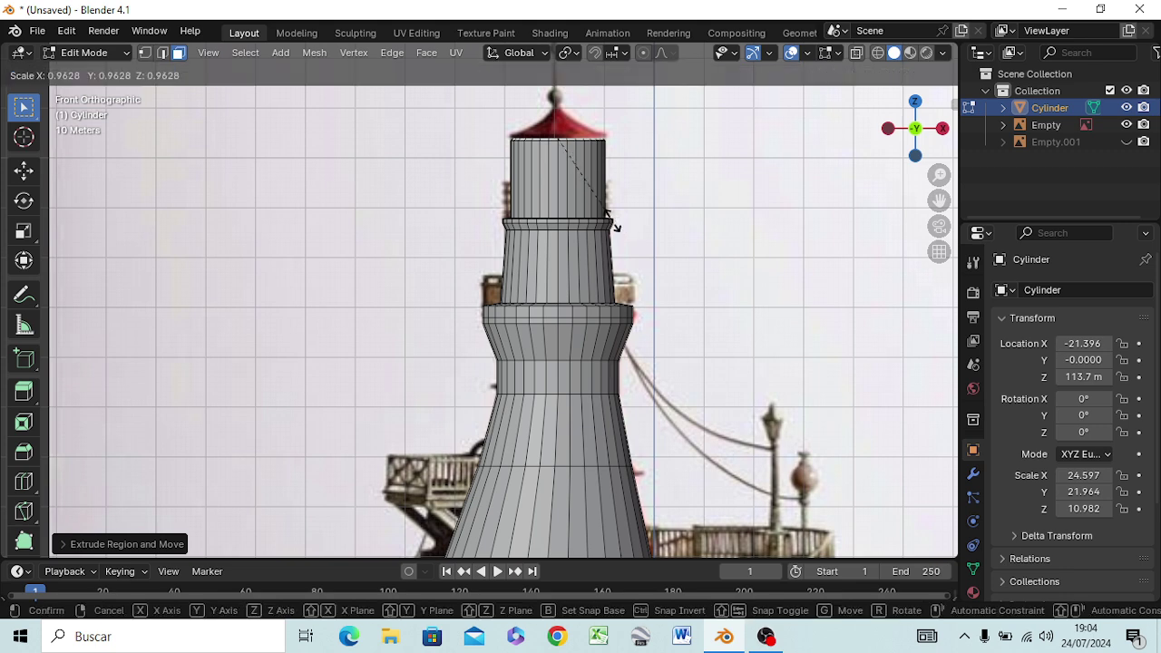
pyautogui.click(612, 221)
# Add two thin rings at the top just under the roof
pyautogui.press('g')
pyautogui.press('z')
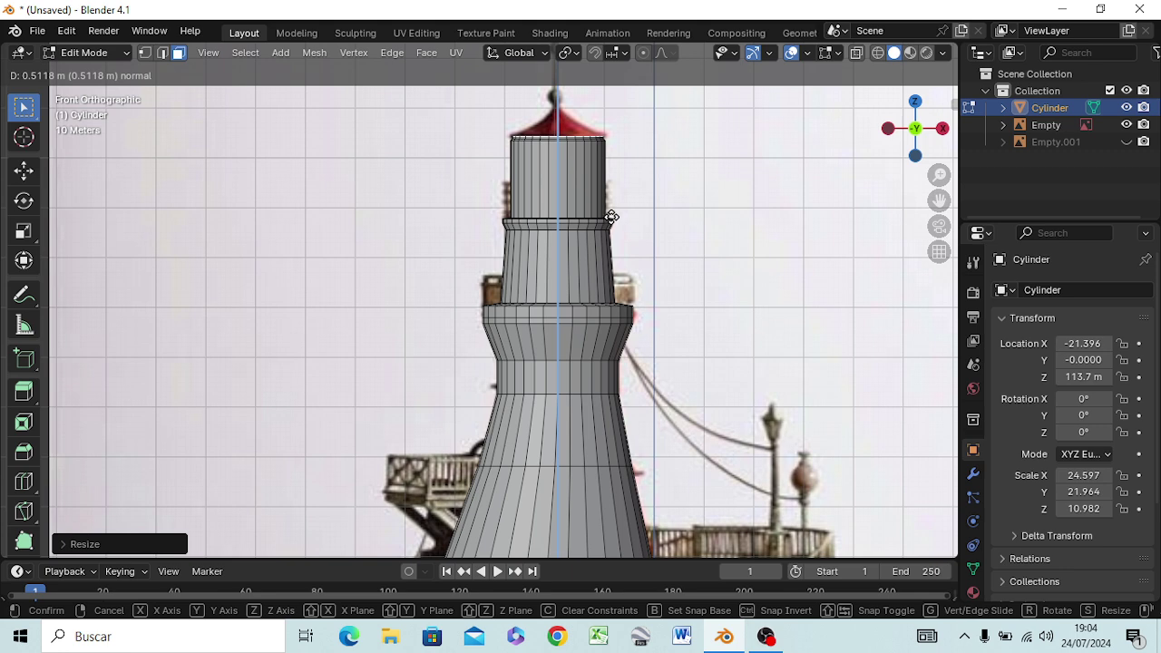
pyautogui.click(612, 218)
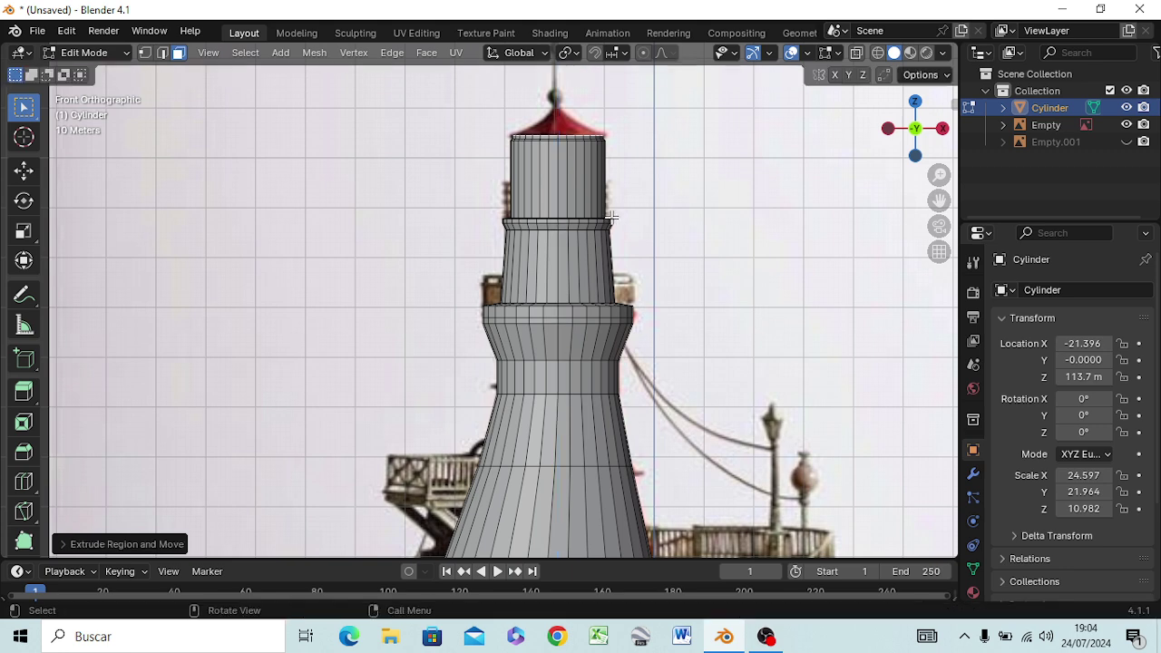
pyautogui.press('e')
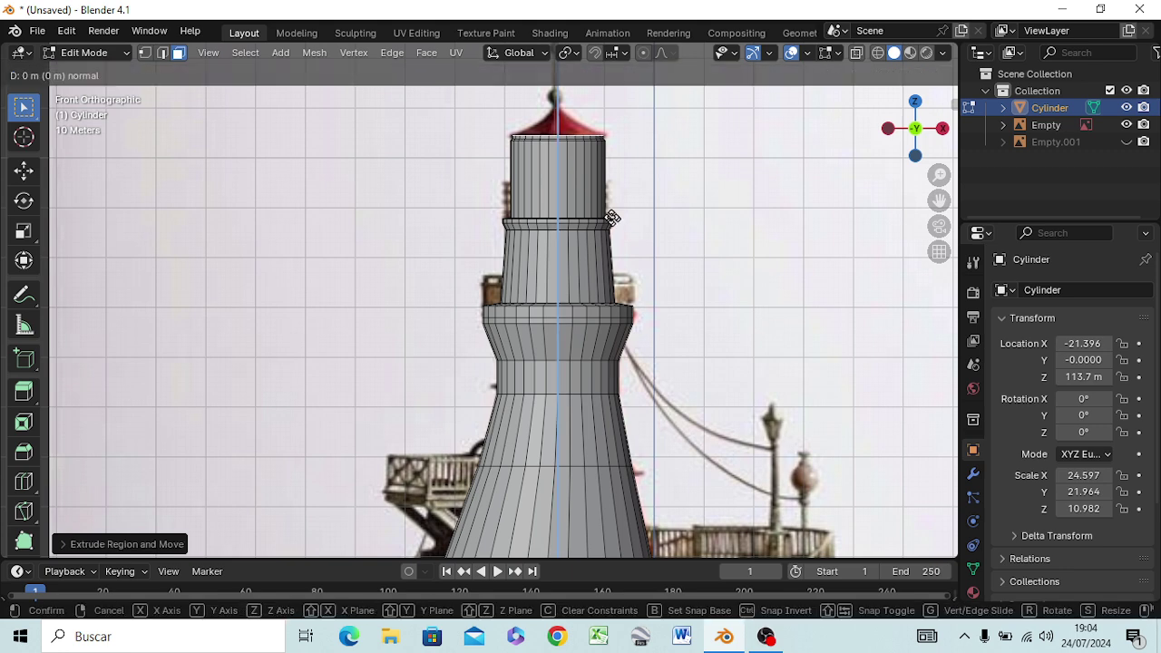
pyautogui.click(613, 217)
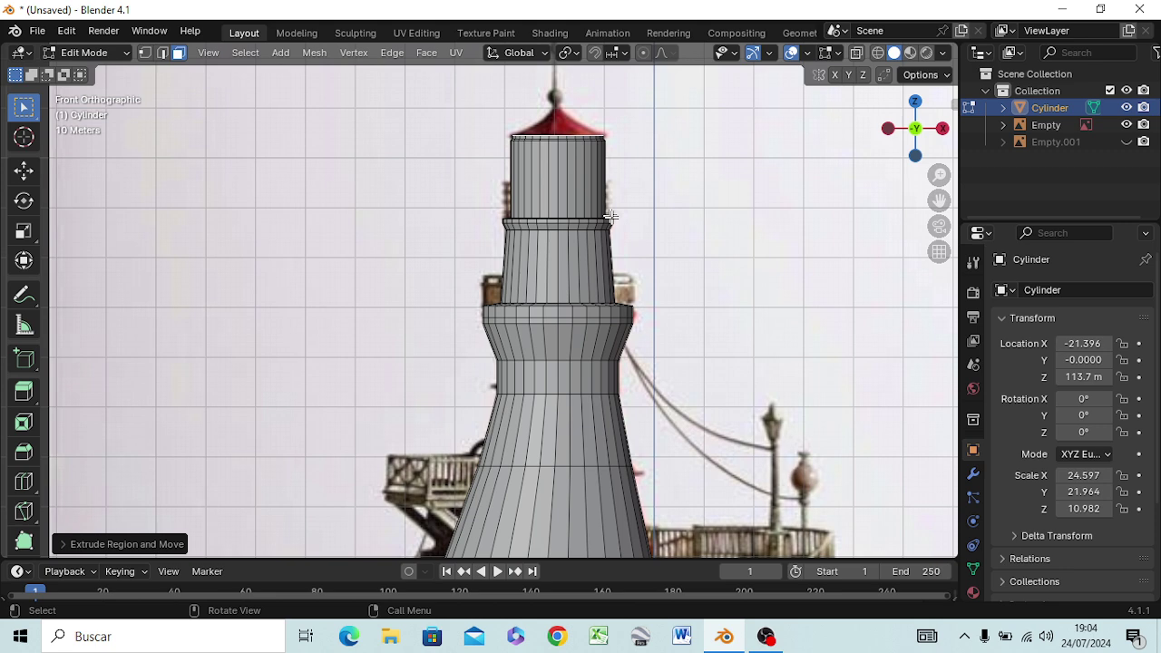
# Widen the topmost ring by about 1.06 so it meets the red roof's base
pyautogui.hotkey('alt', 'z')
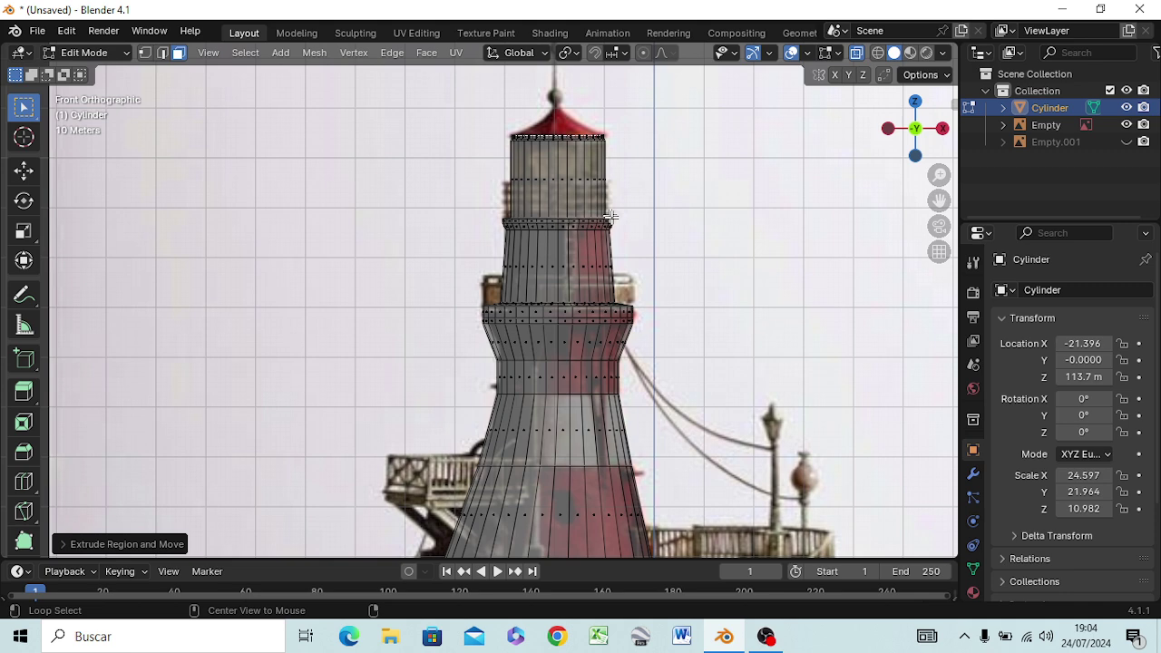
pyautogui.click(856, 54)
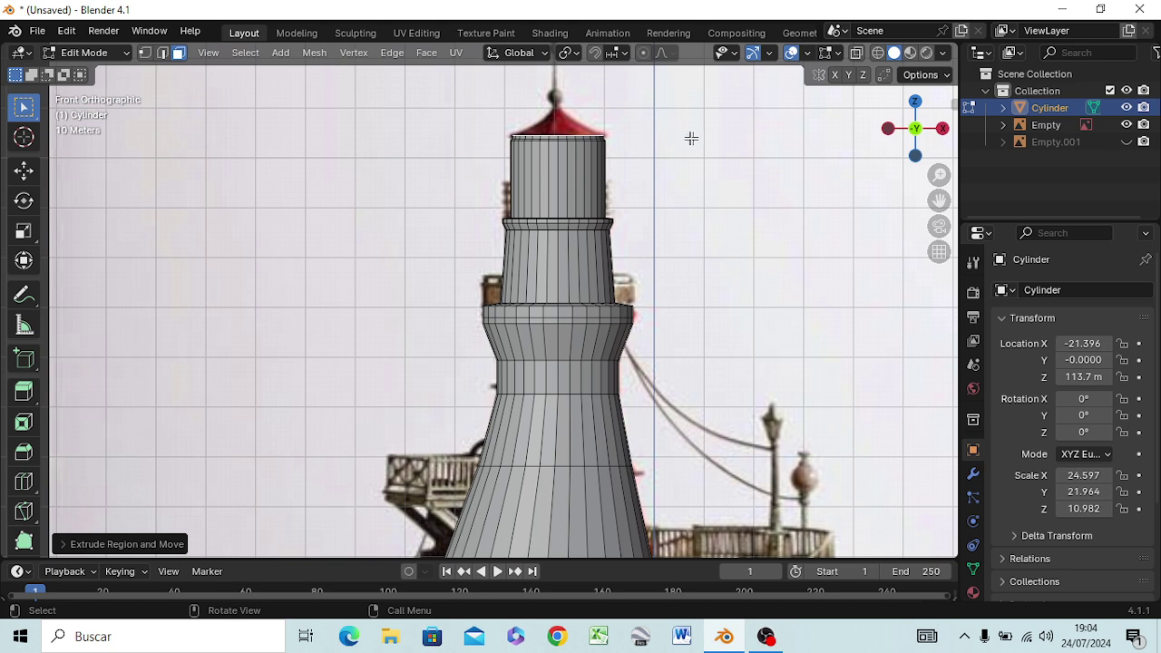
pyautogui.press('ctrl')
pyautogui.hotkey('ctrl', 'z')
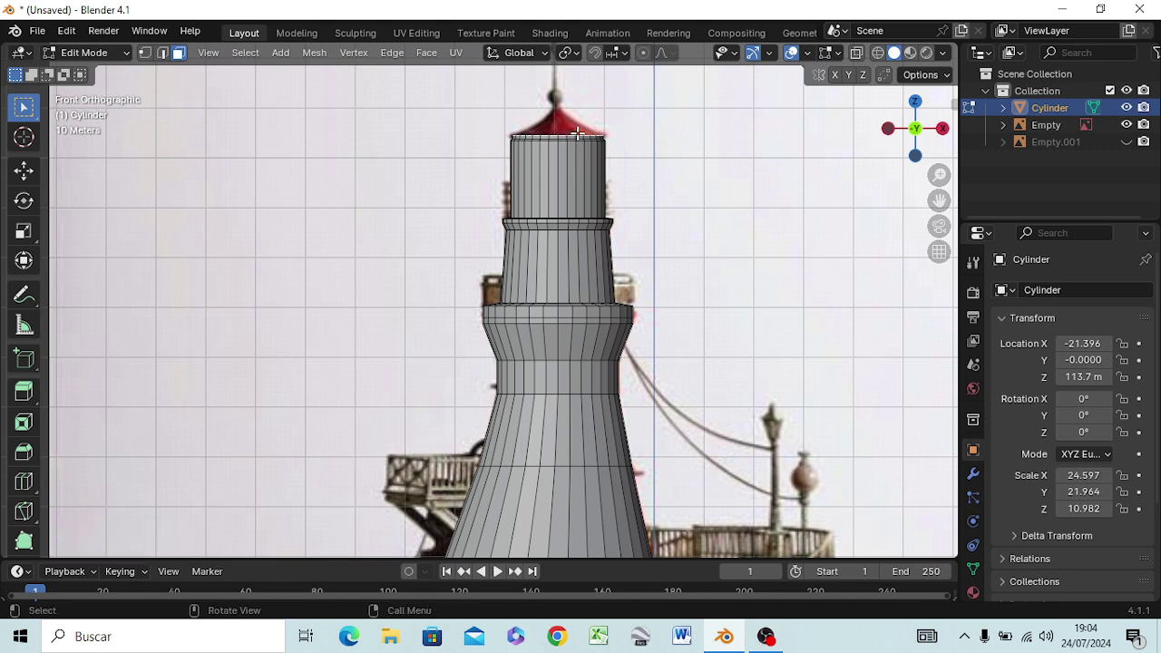
pyautogui.scroll(1, 575, 138)
pyautogui.scroll(-2, 571, 154)
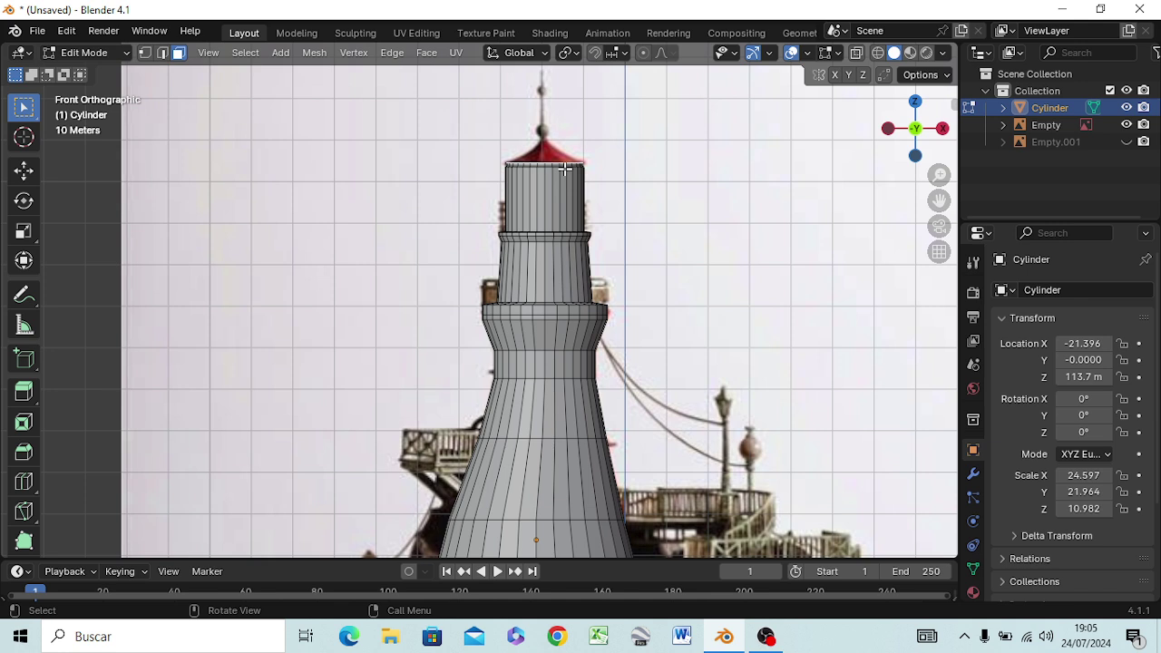
pyautogui.press('s')
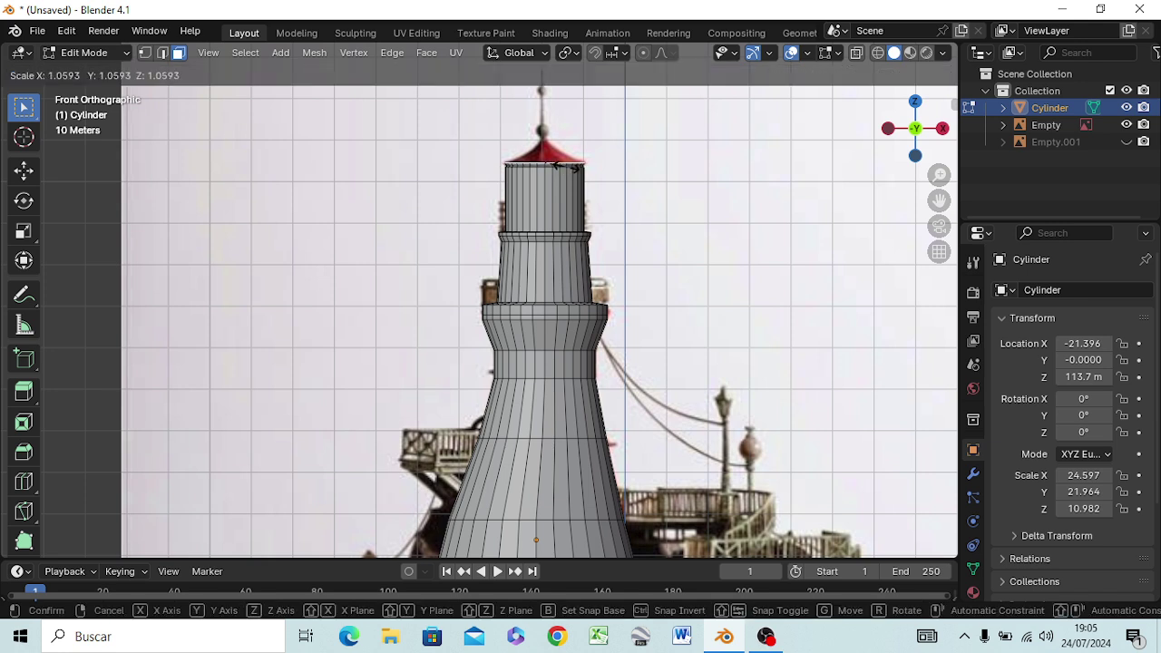
pyautogui.click(566, 166)
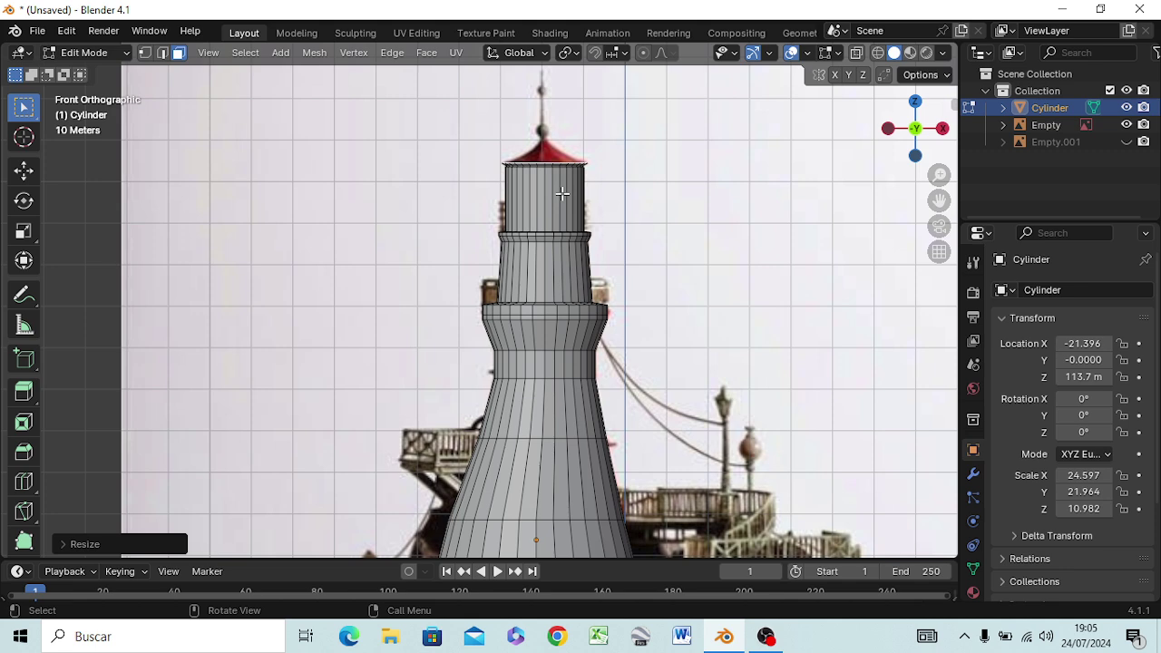
pyautogui.scroll(2, 563, 193)
# Raise the tower's top rim slightly and widen it into a ledge
pyautogui.keyDown('shift'); pyautogui.moveTo(563, 190); pyautogui.dragTo(554, 319, button='middle'); pyautogui.keyUp('shift')
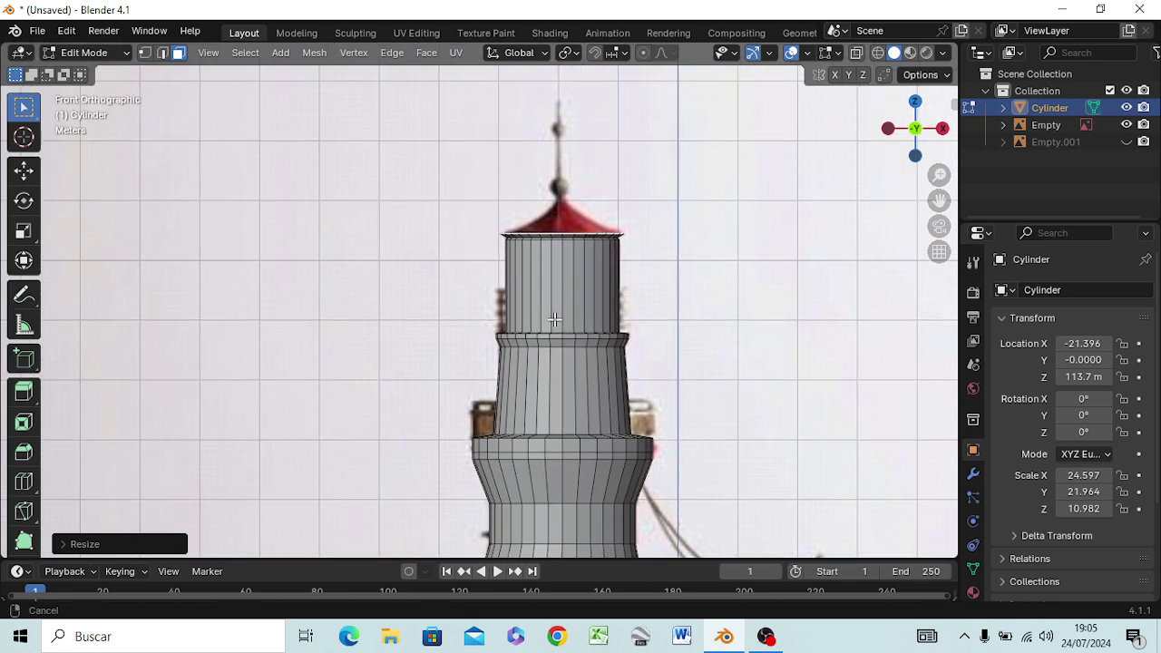
pyautogui.press('g')
pyautogui.press('z')
pyautogui.press('z')
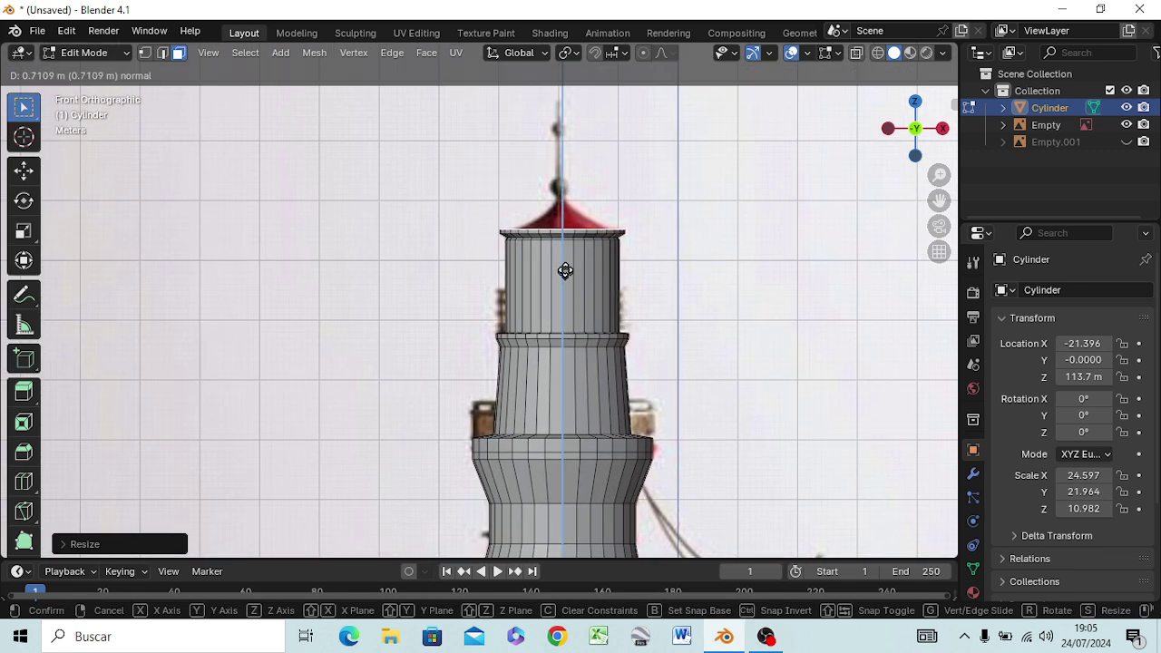
pyautogui.click(562, 272)
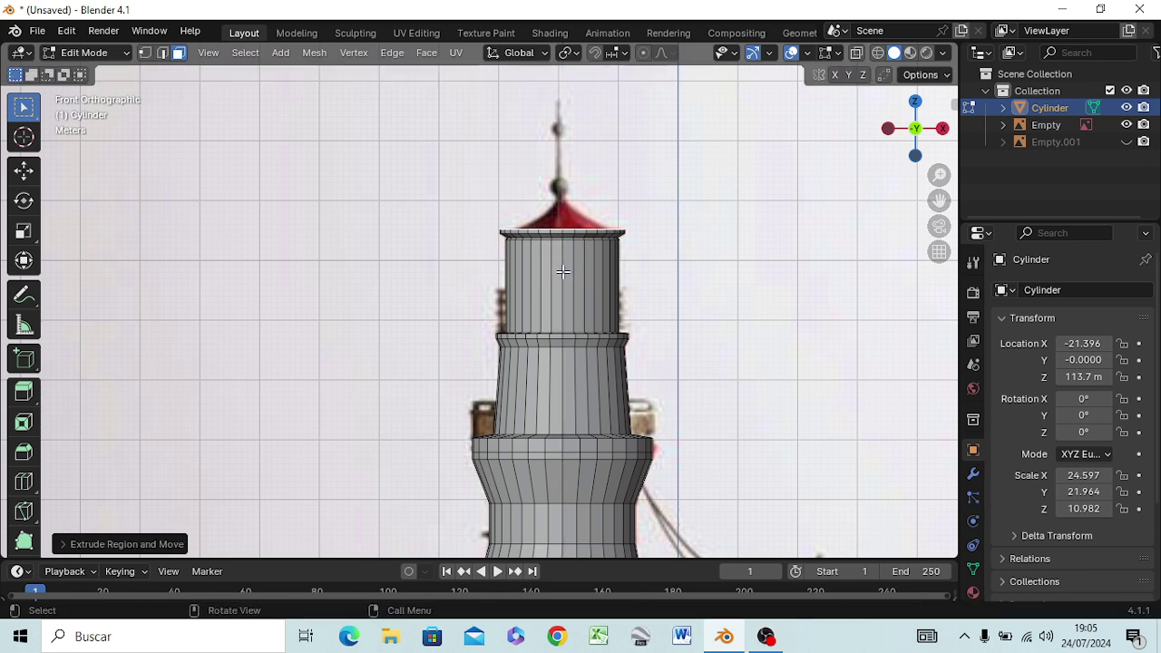
pyautogui.press('s')
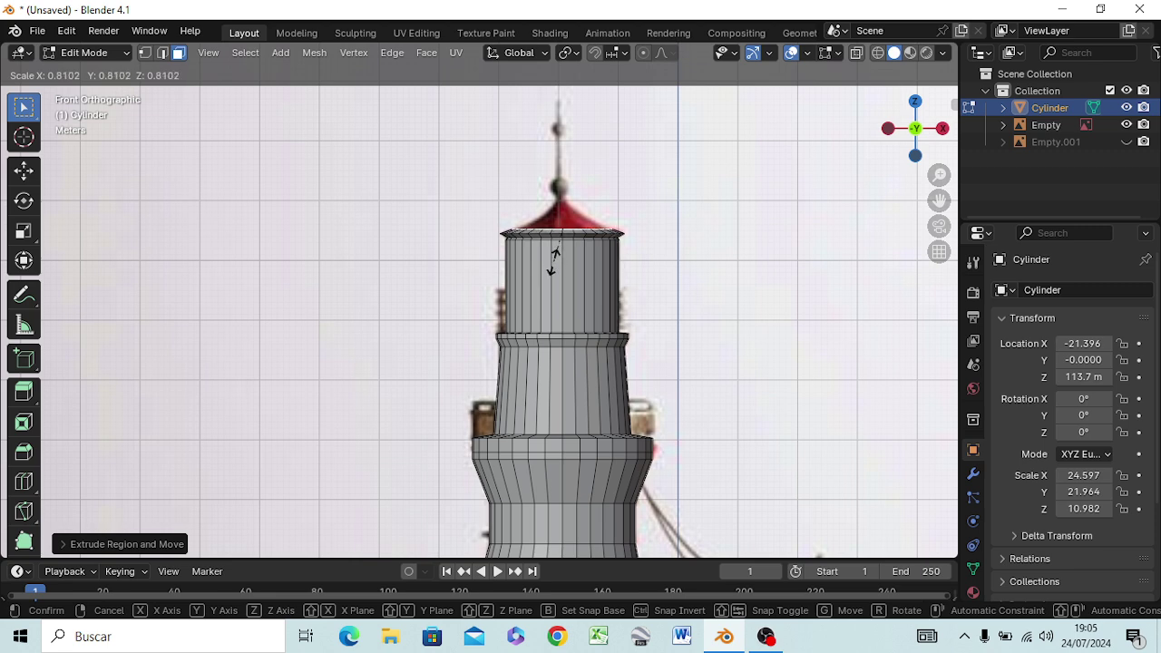
pyautogui.click(552, 261)
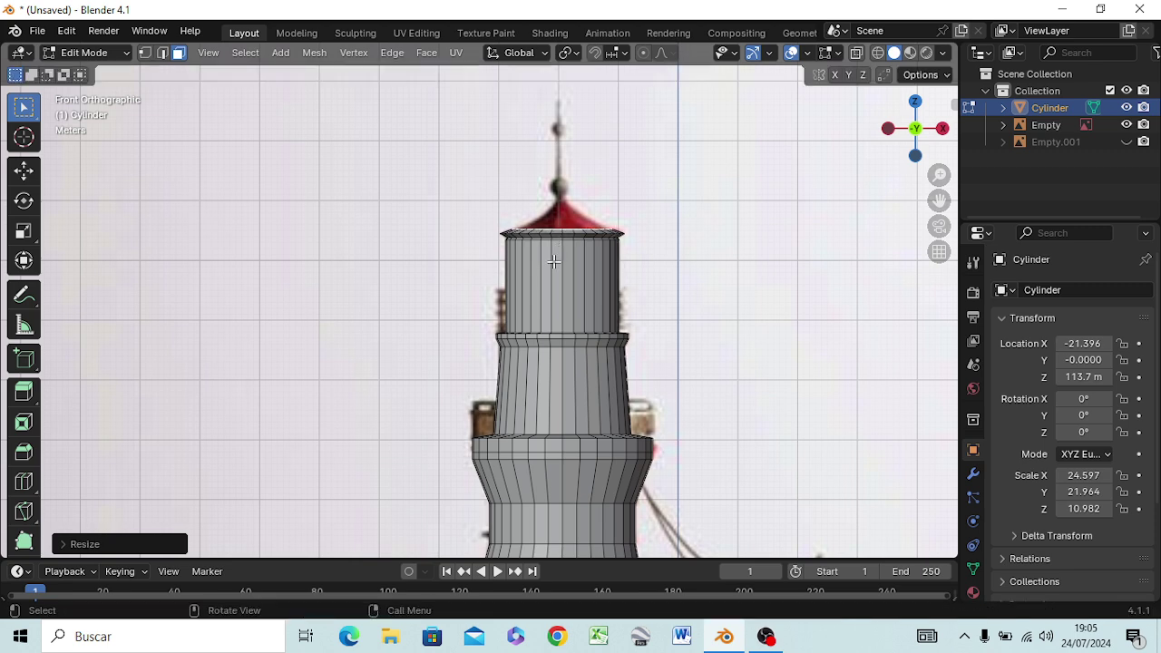
# Extrude the top upward and taper it to a point, forming the conical roof
pyautogui.press('e')
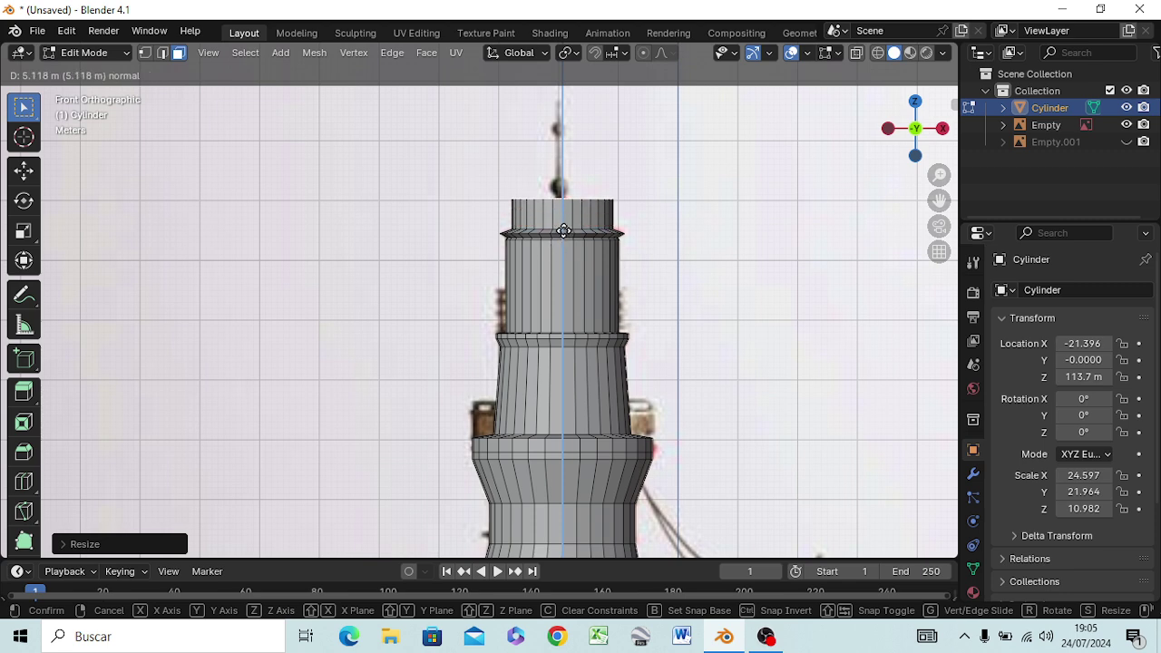
pyautogui.click(563, 231)
pyautogui.press('s')
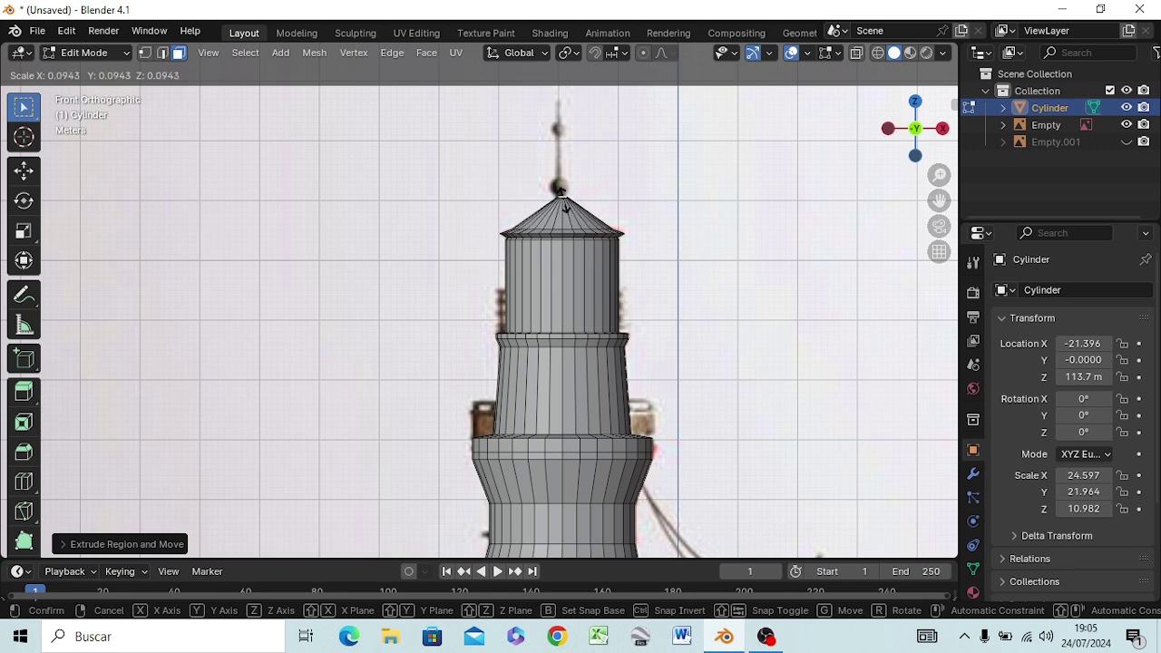
pyautogui.click(560, 189)
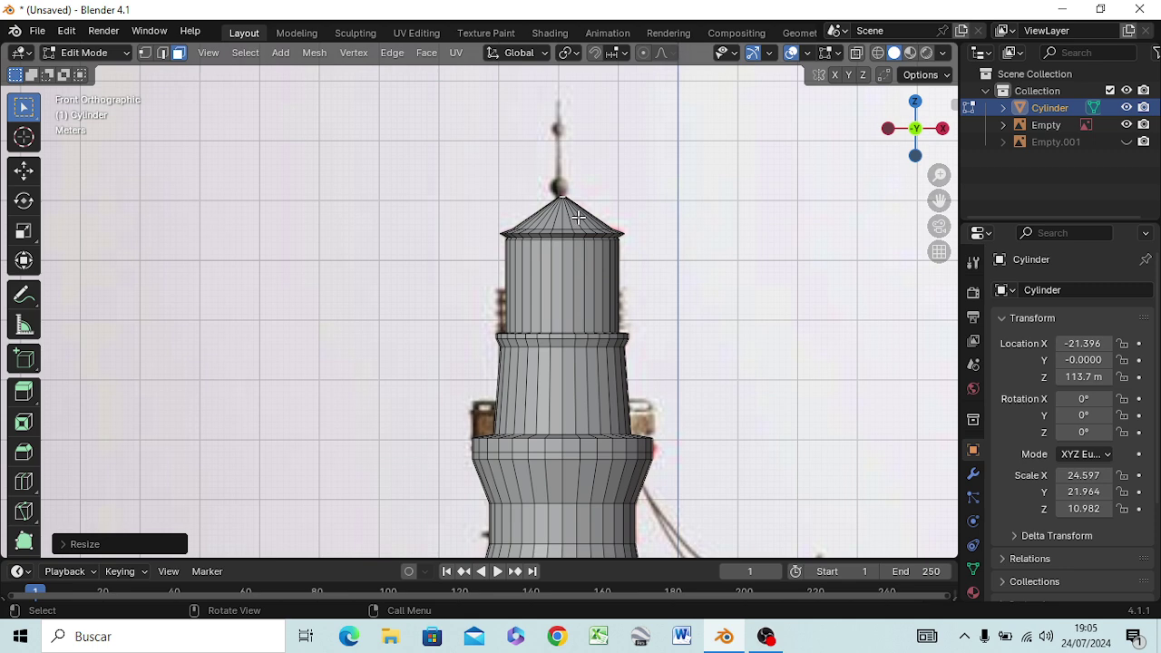
# Nudge the roof tip along X and extrude short rings upward at the peak
pyautogui.press('g')
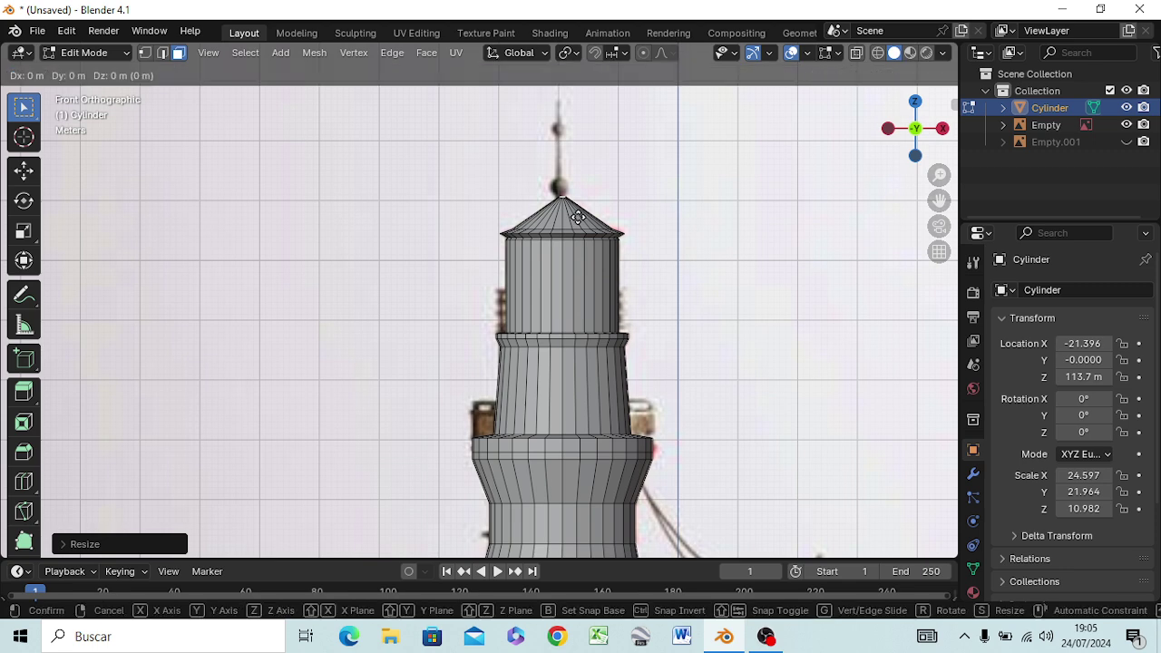
pyautogui.press('x')
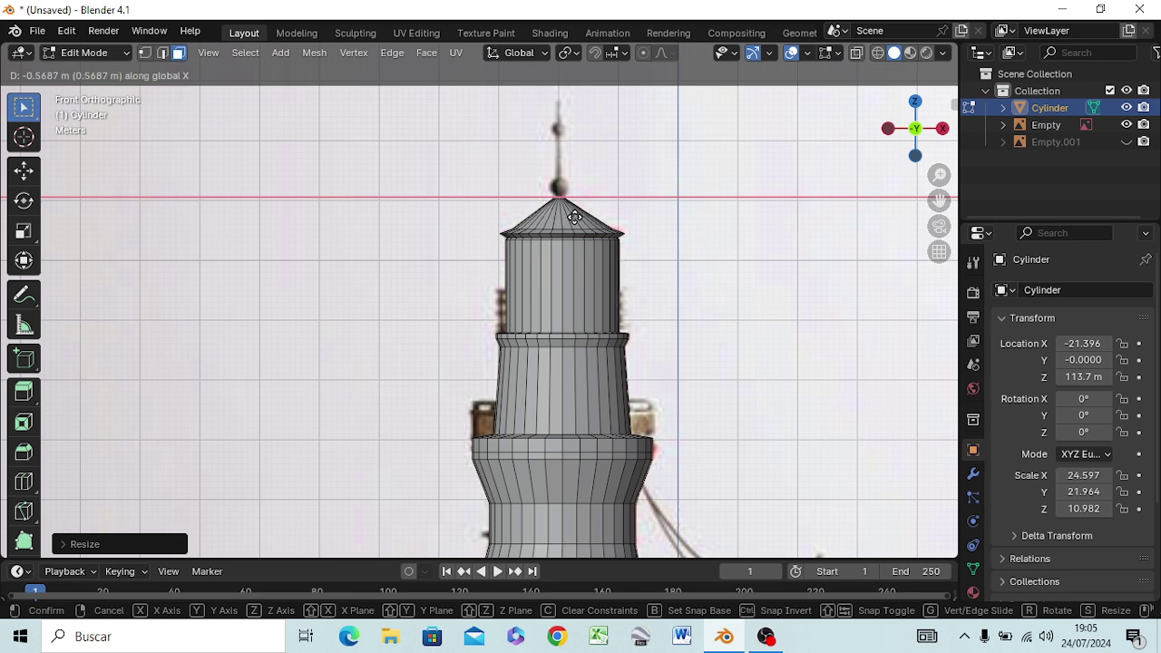
pyautogui.click(574, 218)
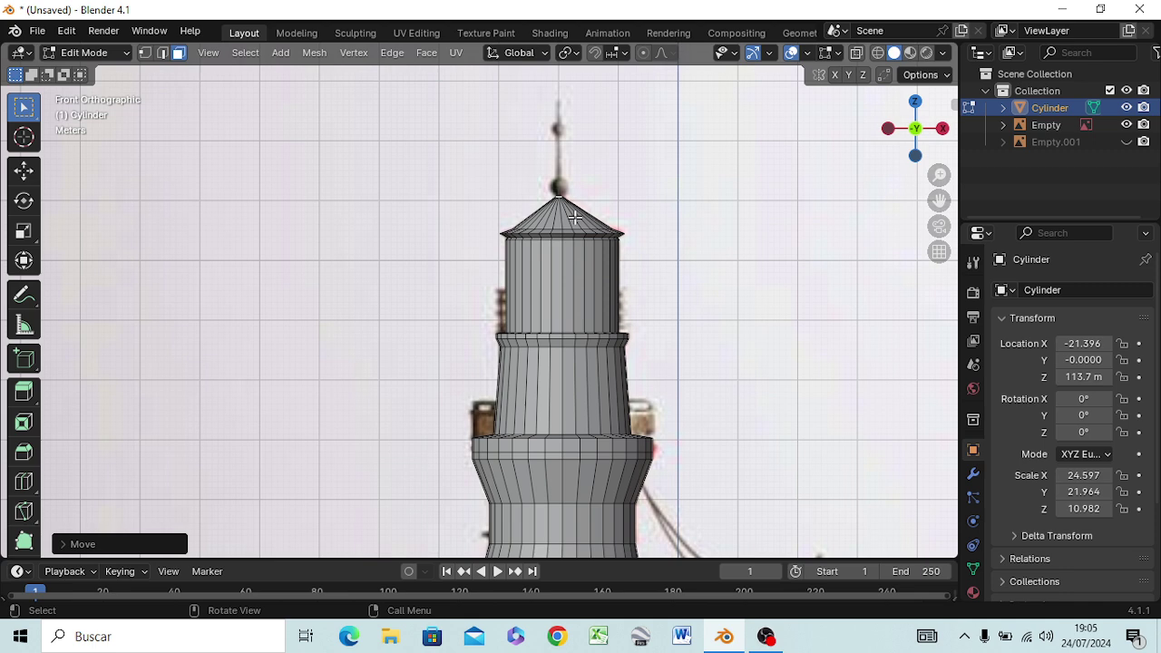
pyautogui.press('g')
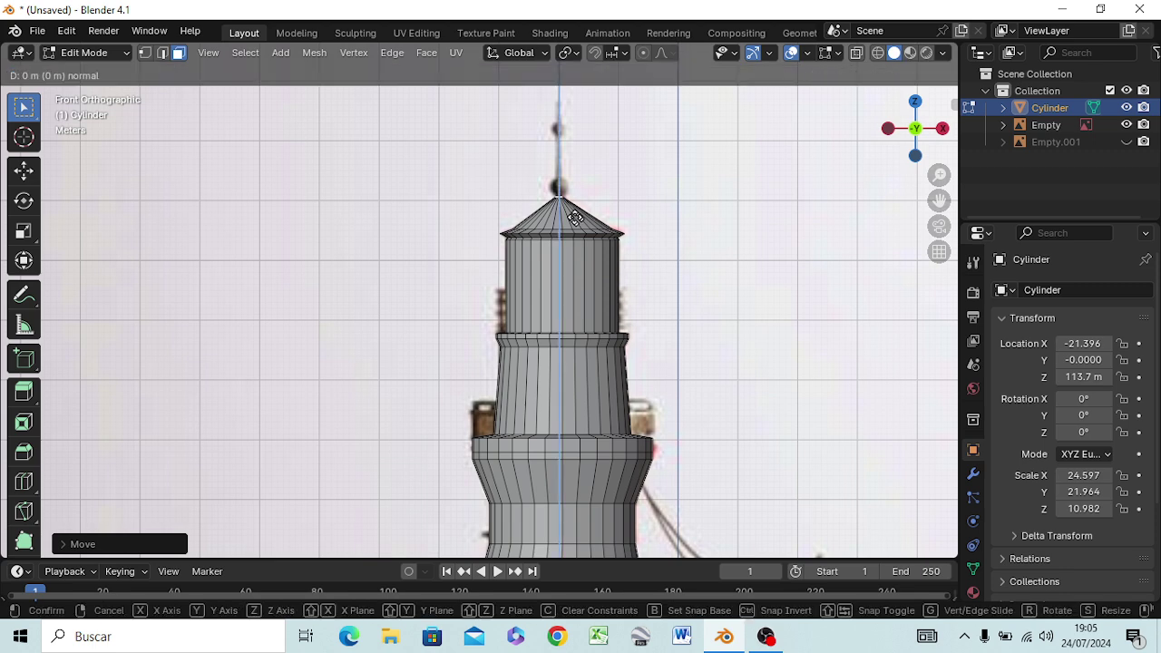
pyautogui.press('z')
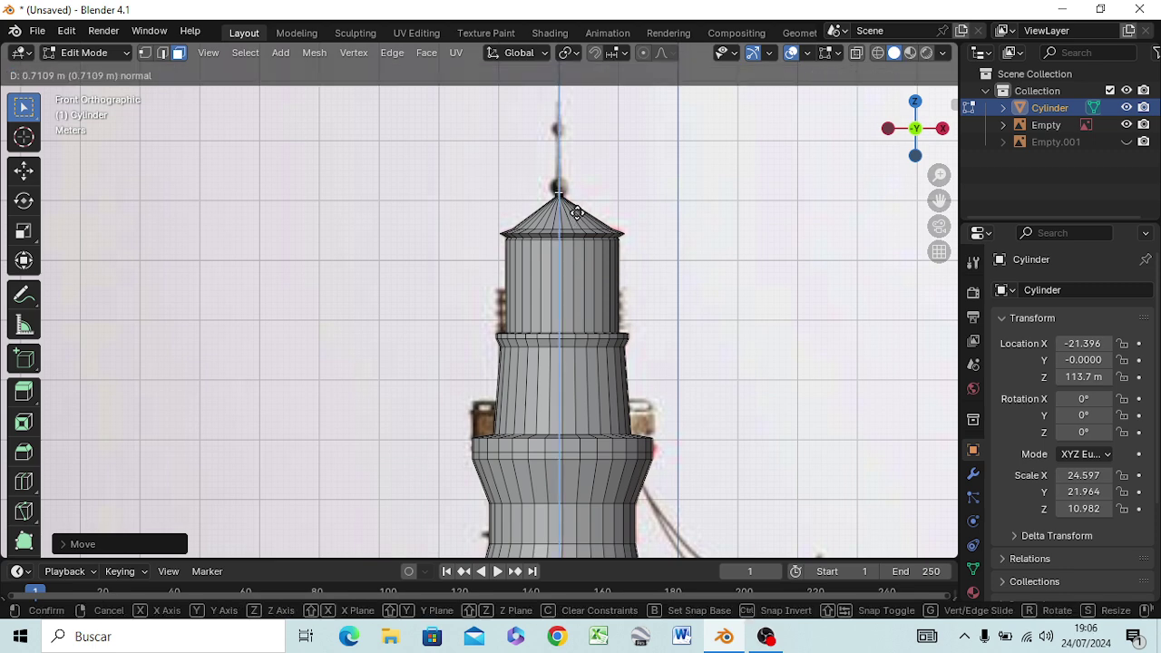
pyautogui.click(577, 215)
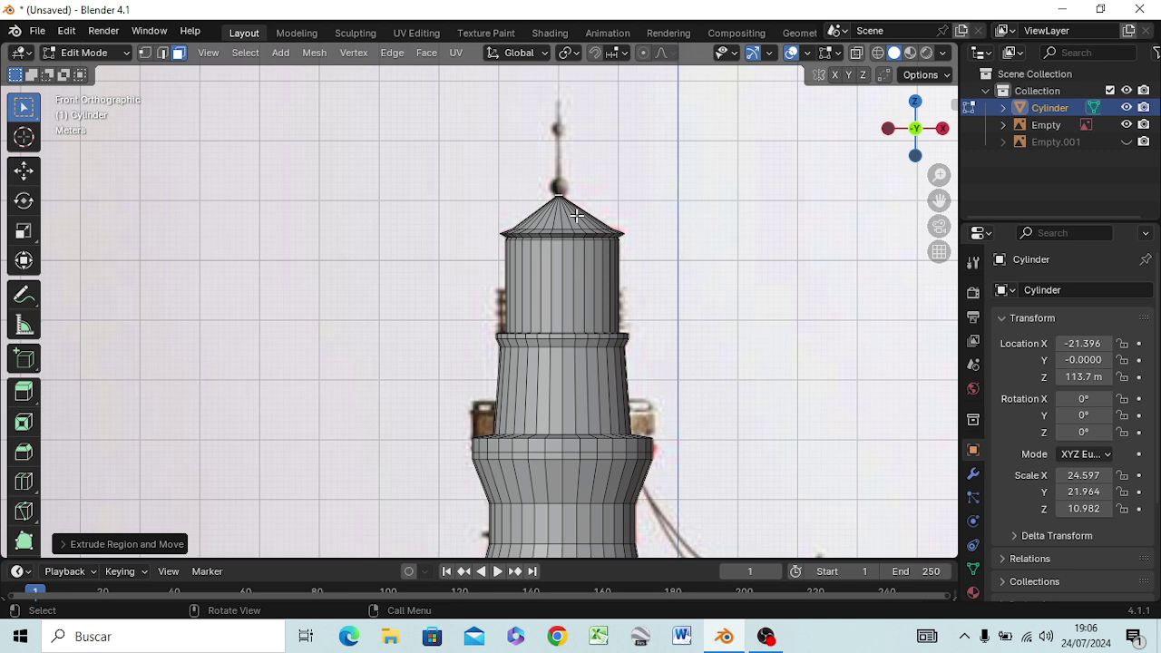
pyautogui.press('e')
pyautogui.press('z')
pyautogui.click(577, 211)
# Widen and extrude rings to build the lower, bulging half of the finial ball
pyautogui.press('s')
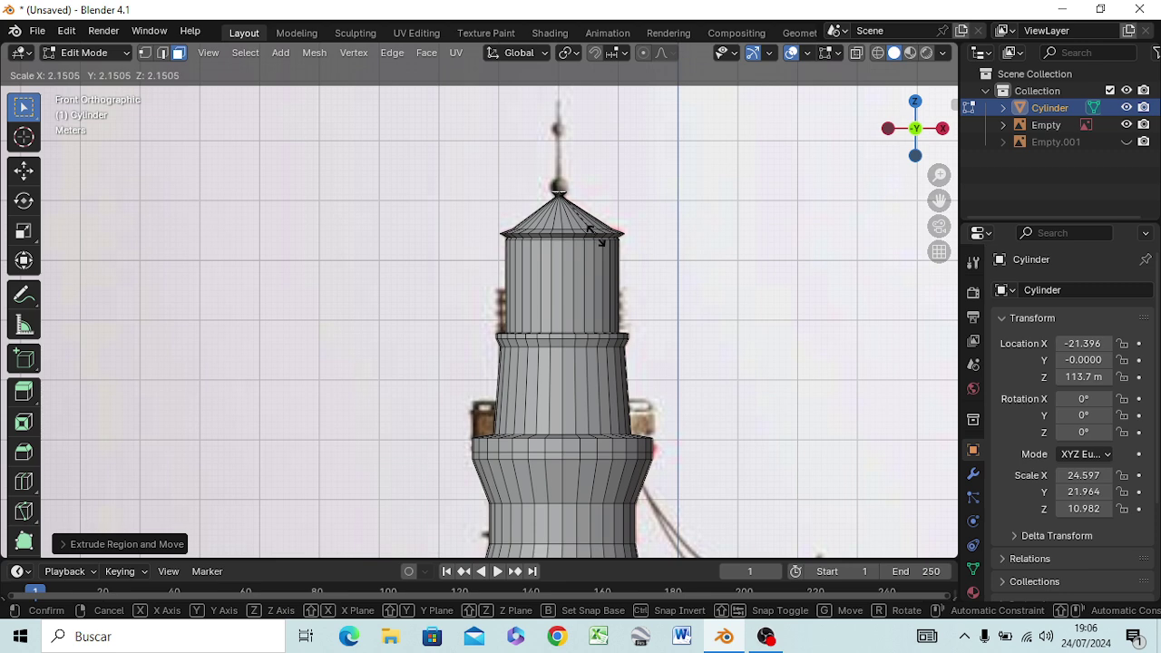
pyautogui.click(596, 234)
pyautogui.press('e')
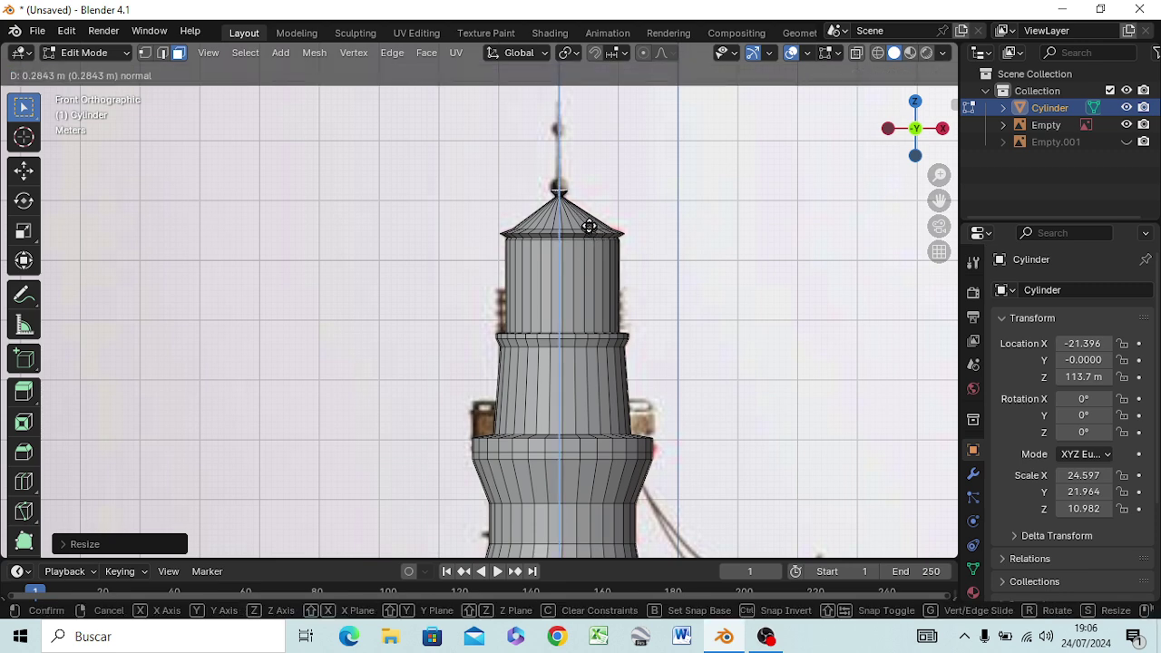
pyautogui.click(589, 223)
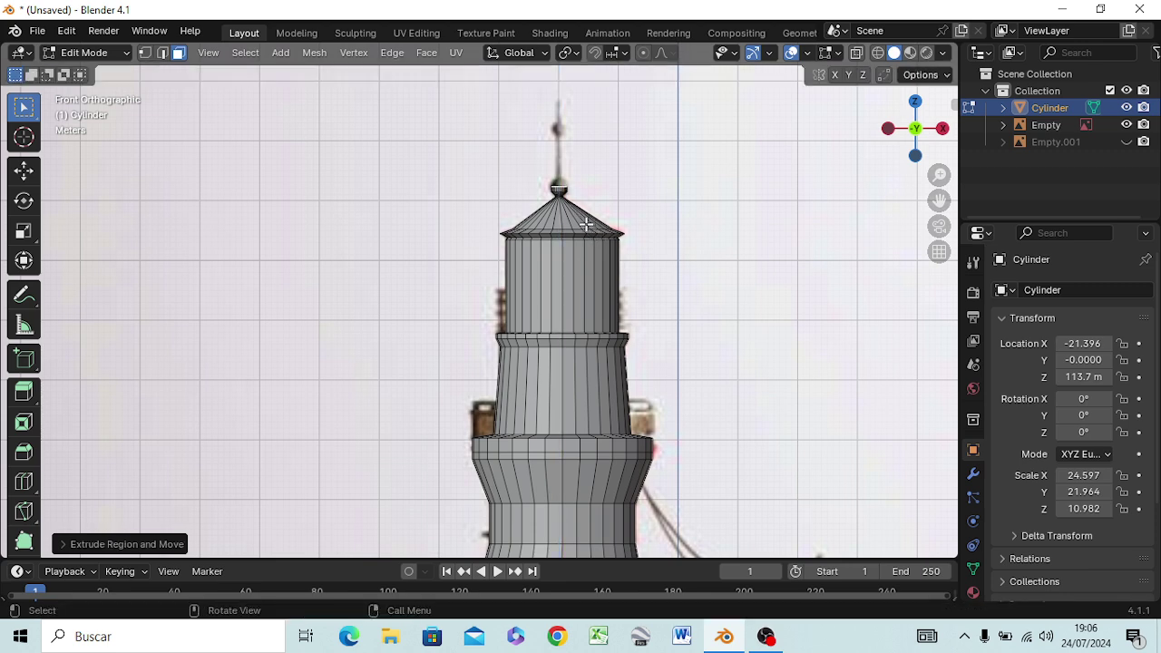
pyautogui.press('s')
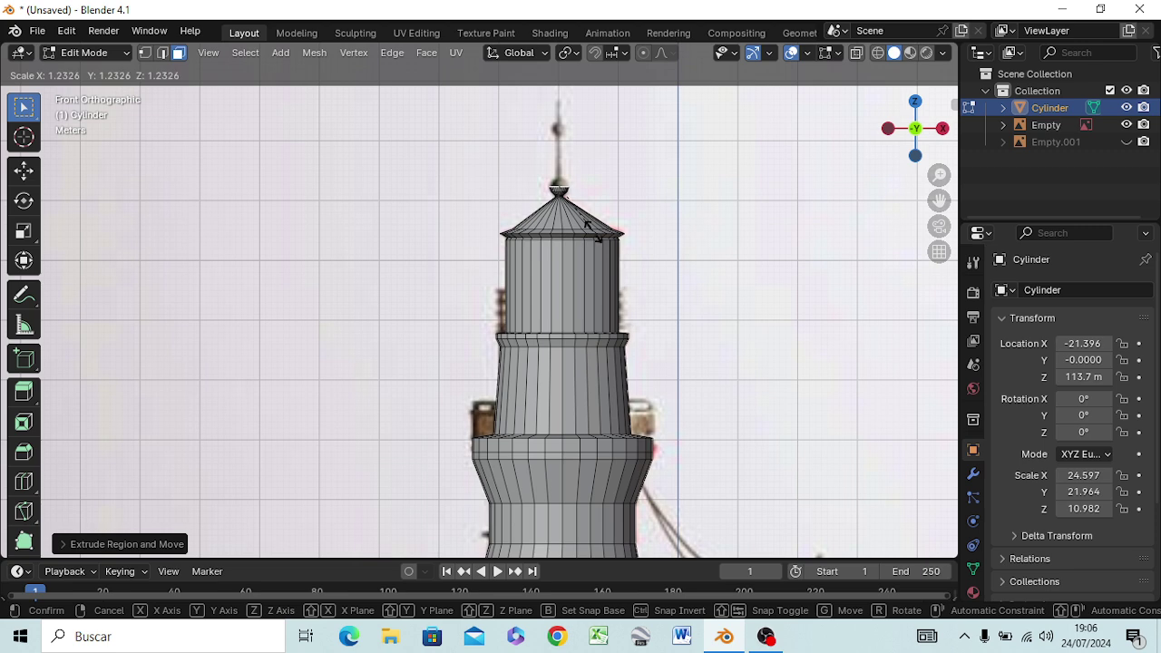
pyautogui.click(595, 233)
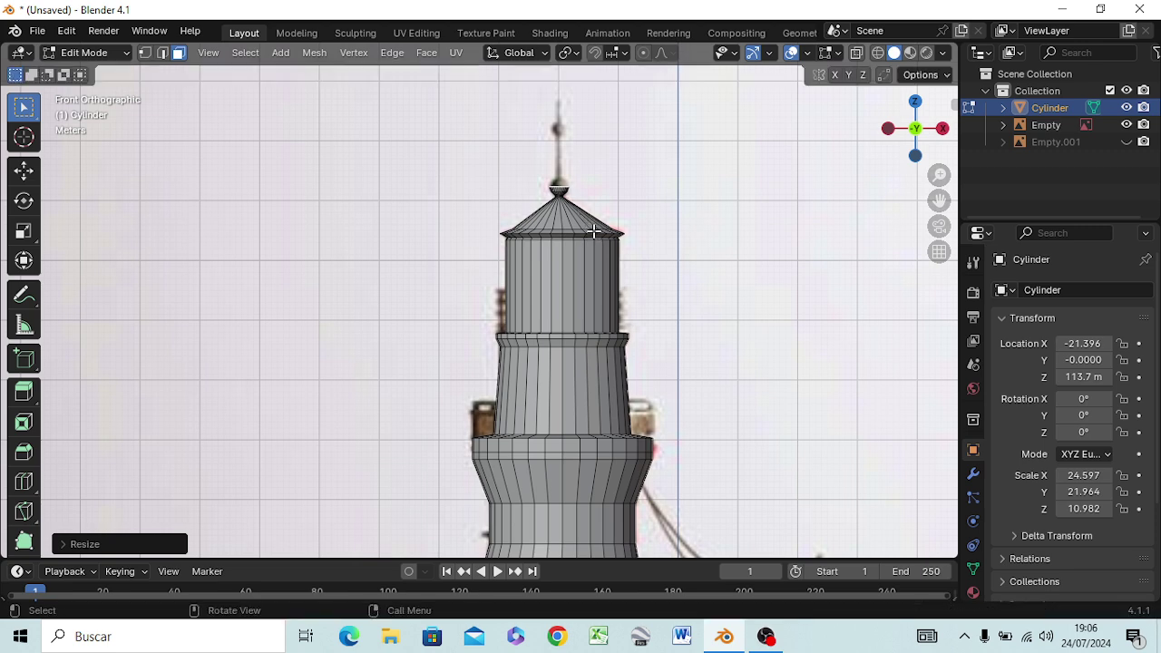
pyautogui.press('e')
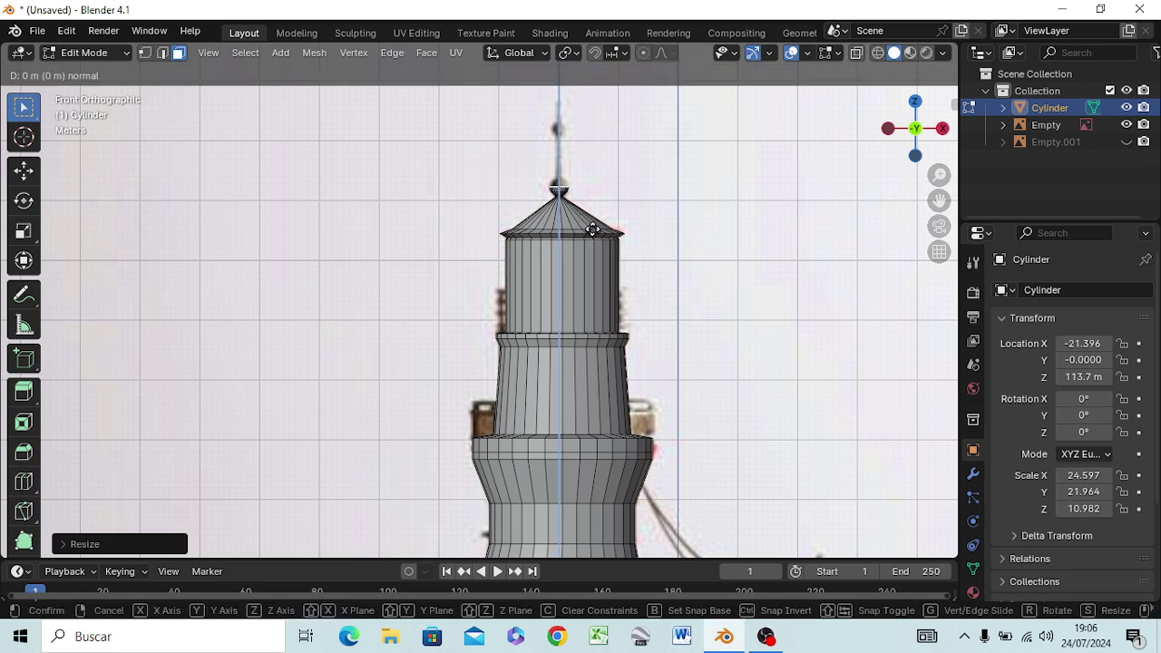
pyautogui.click(592, 227)
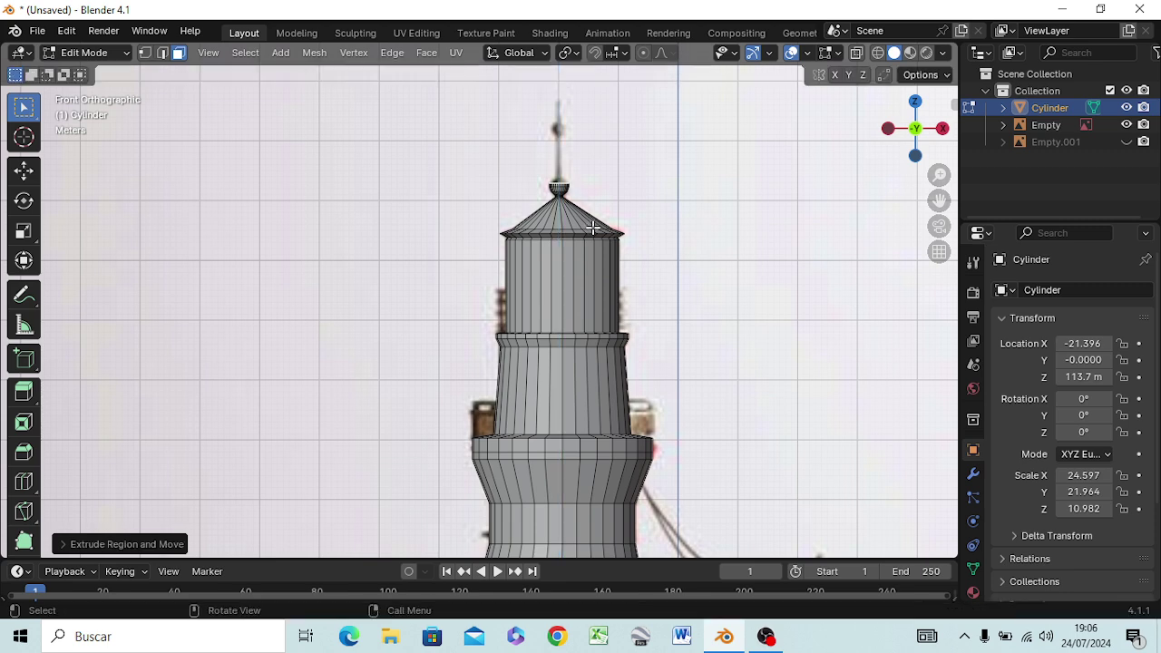
# Narrow successive rings to curve the finial ball inward
pyautogui.press('s')
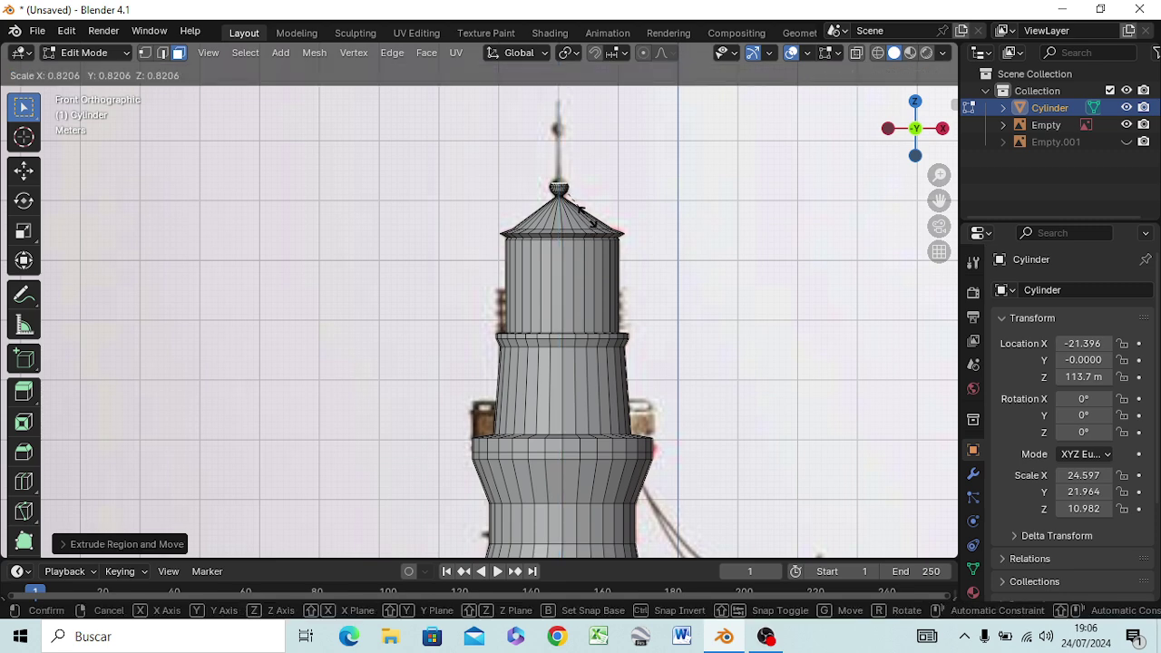
pyautogui.click(587, 218)
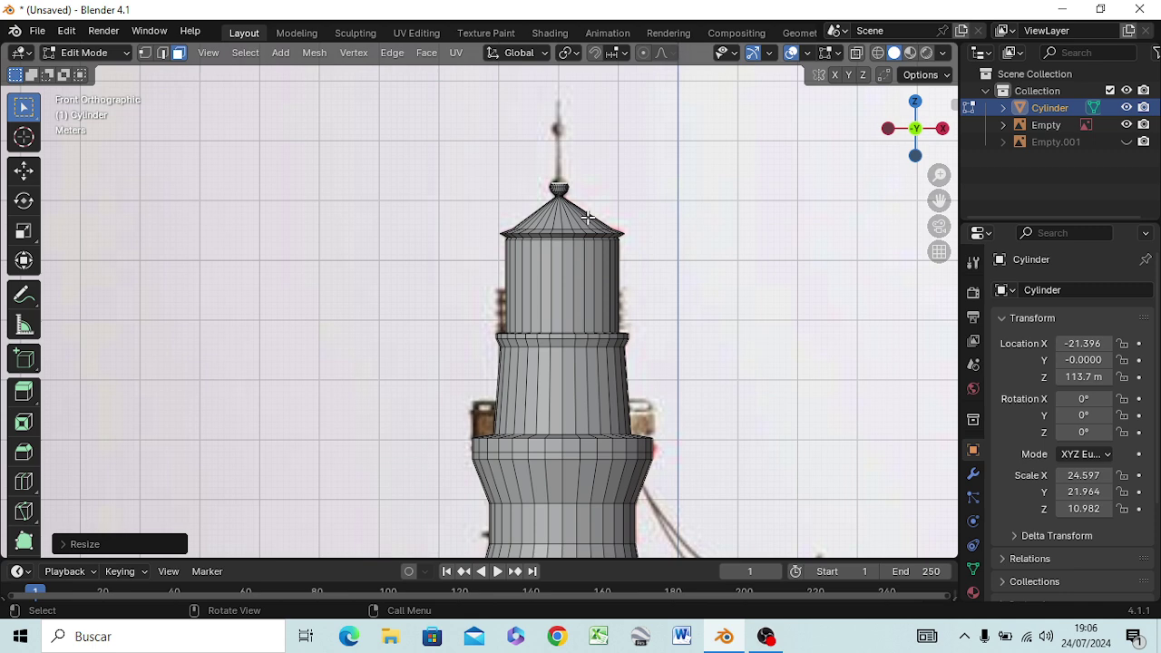
pyautogui.press('e')
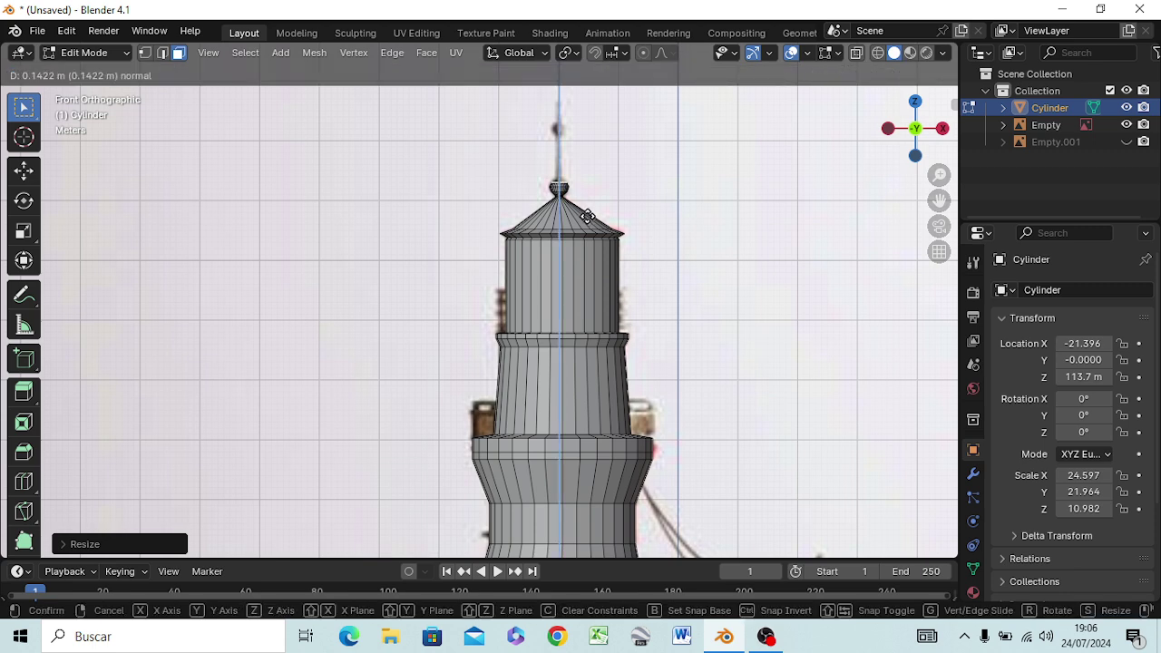
pyautogui.click(587, 215)
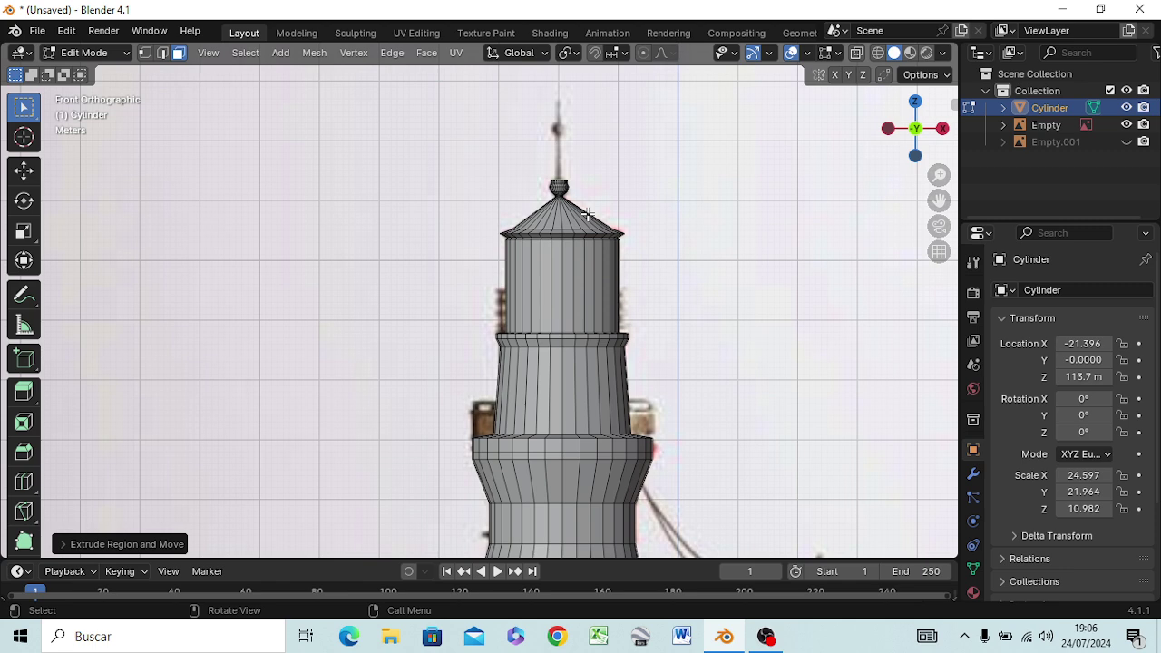
pyautogui.press('s')
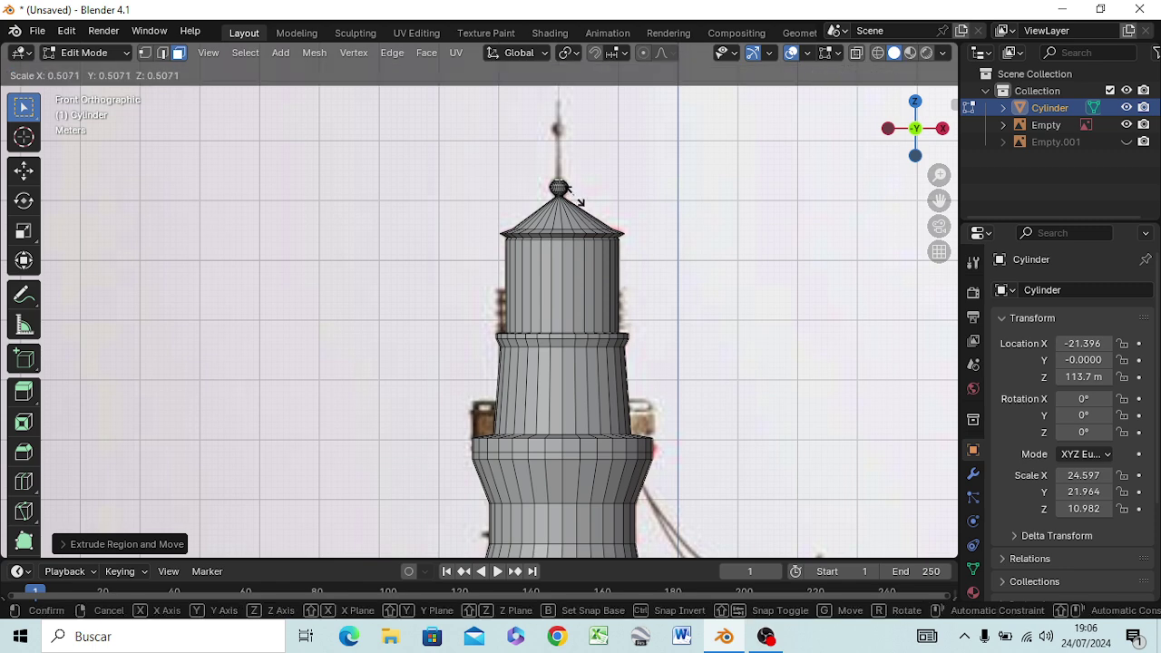
pyautogui.click(578, 201)
# Close the ball's top and extrude a thin spire about 7 m above it
pyautogui.press('g')
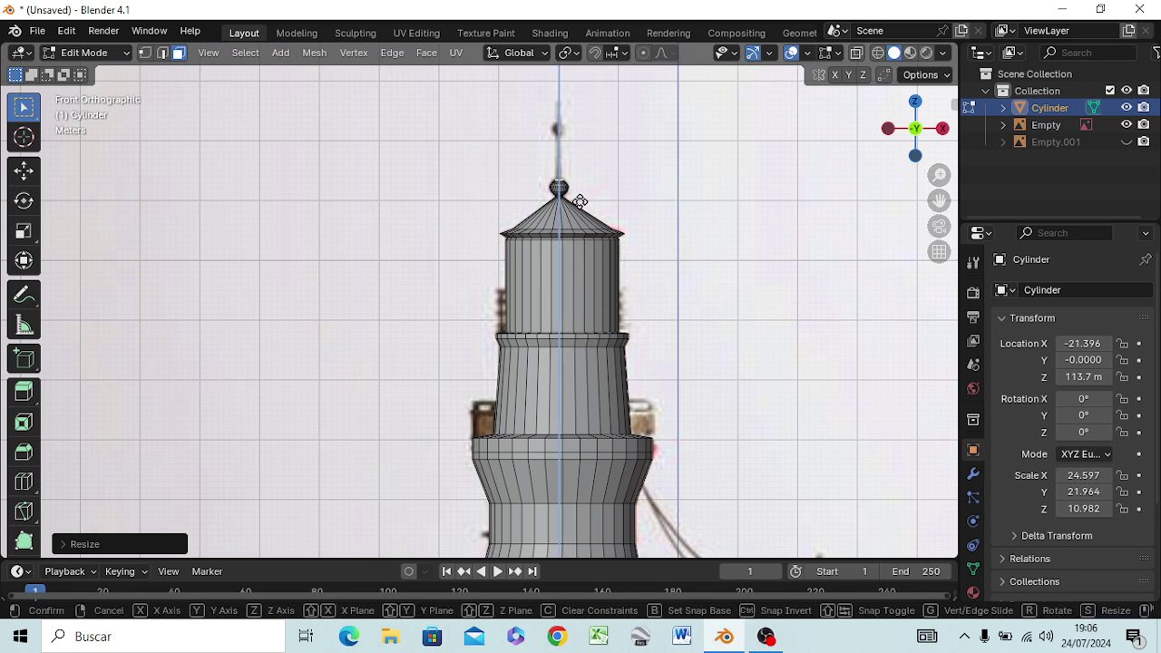
pyautogui.press('z')
pyautogui.press('z')
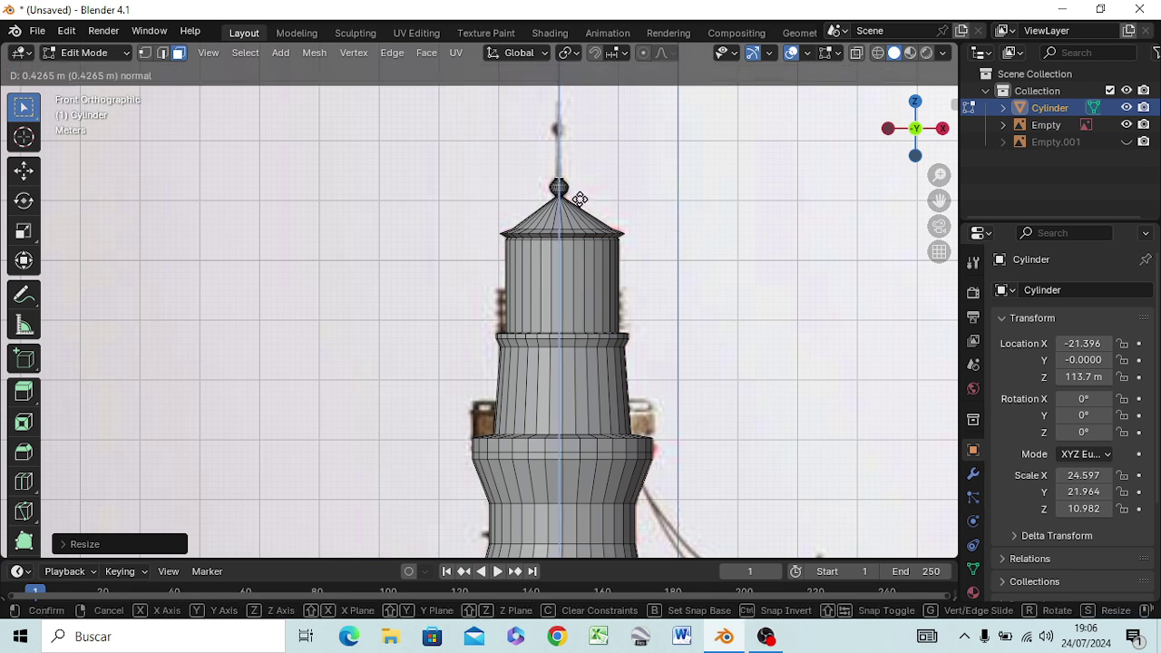
pyautogui.click(579, 199)
pyautogui.press('s')
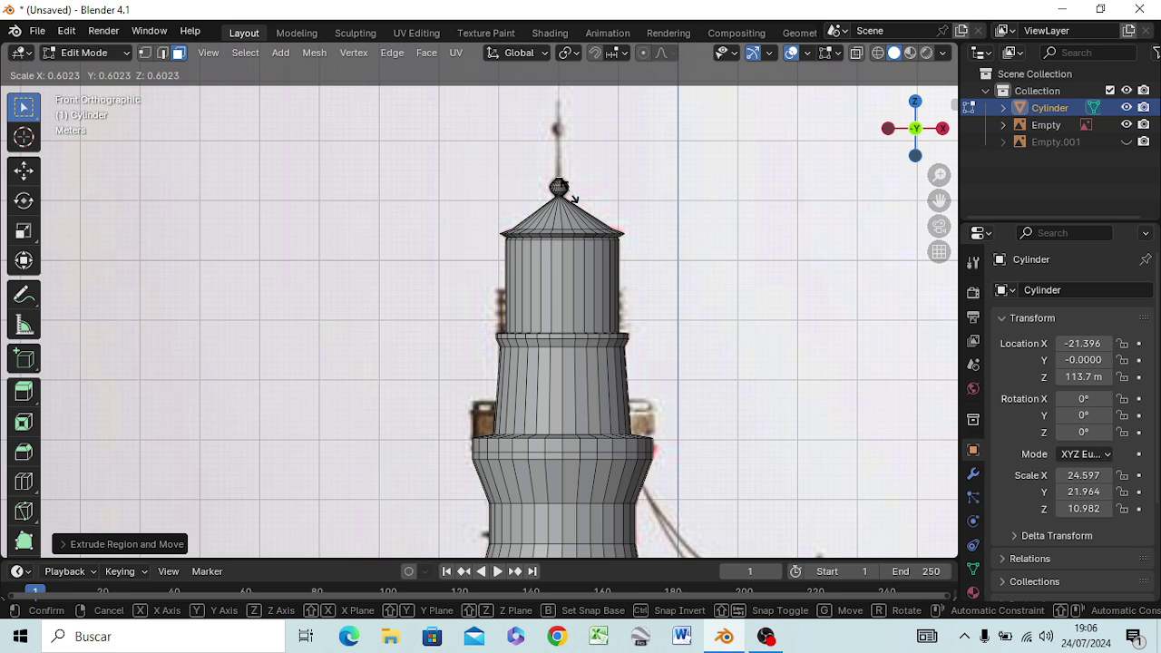
pyautogui.click(571, 191)
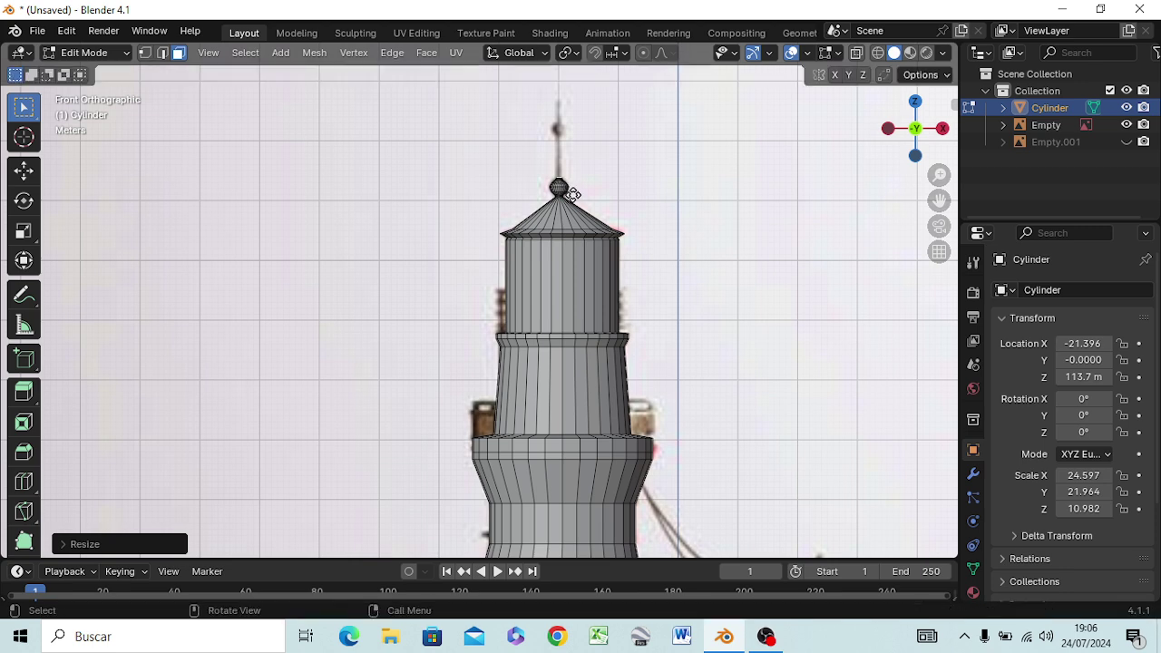
pyautogui.press('e')
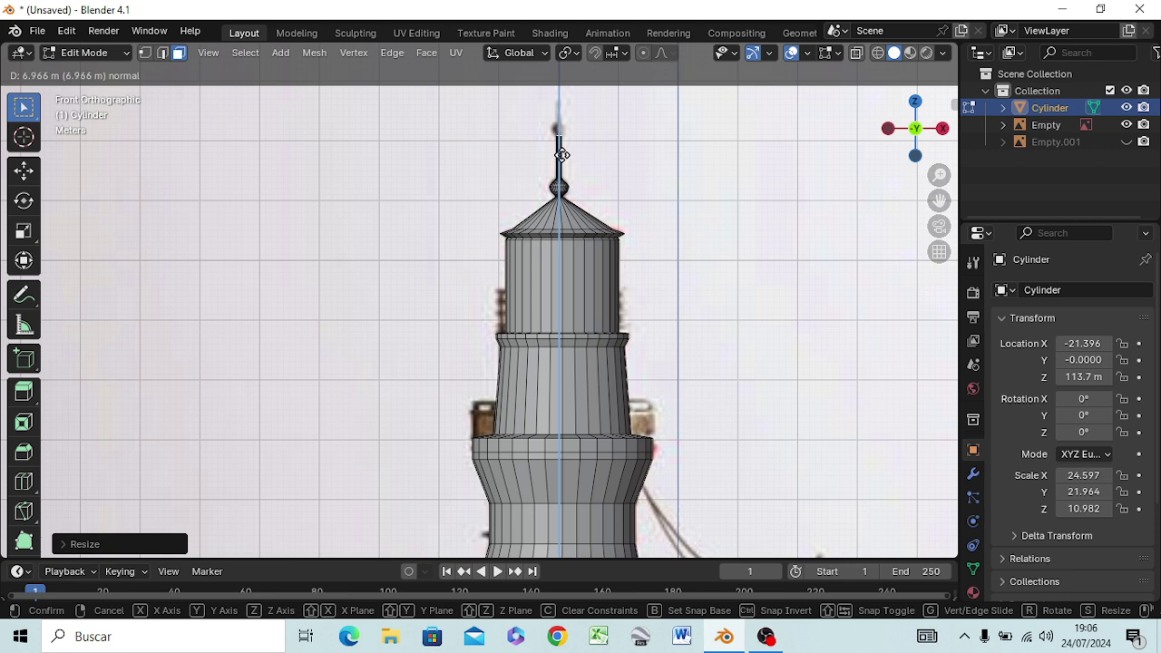
pyautogui.click(561, 154)
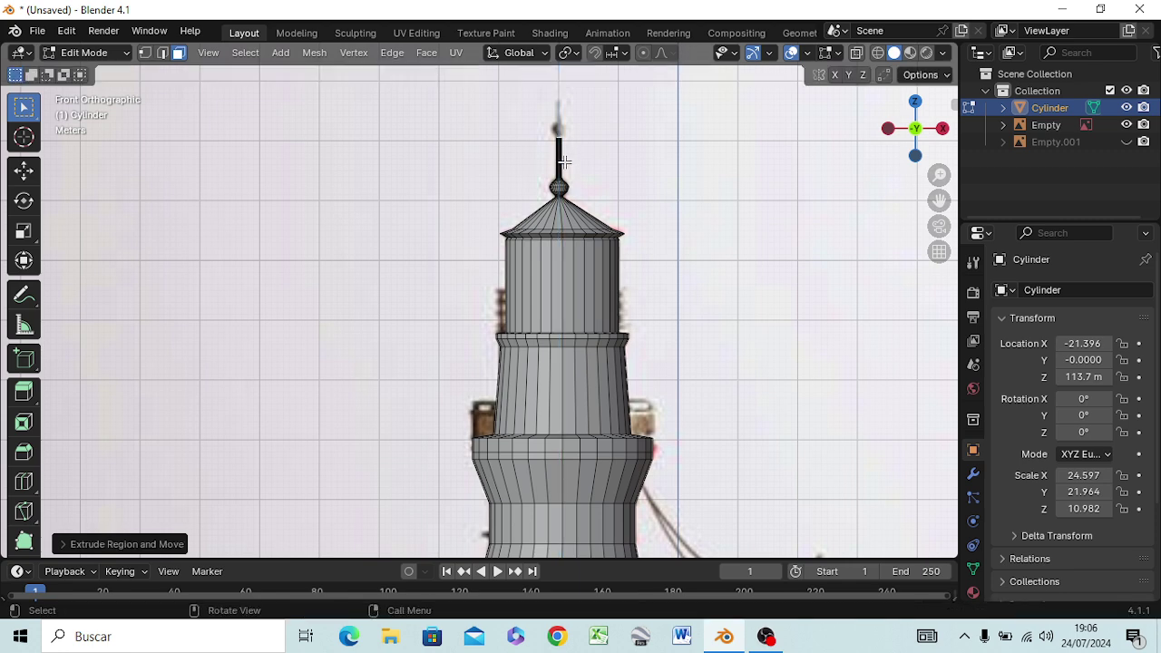
# Narrow the spire tip, extend it slightly, and flare out its top
pyautogui.scroll(2, 563, 161)
pyautogui.moveTo(565, 166)
pyautogui.keyDown('shift'); pyautogui.mouseDown(button='middle')
pyautogui.moveTo(573, 283)
pyautogui.moveTo(557, 290)
pyautogui.mouseUp(button='middle'); pyautogui.keyUp('shift')
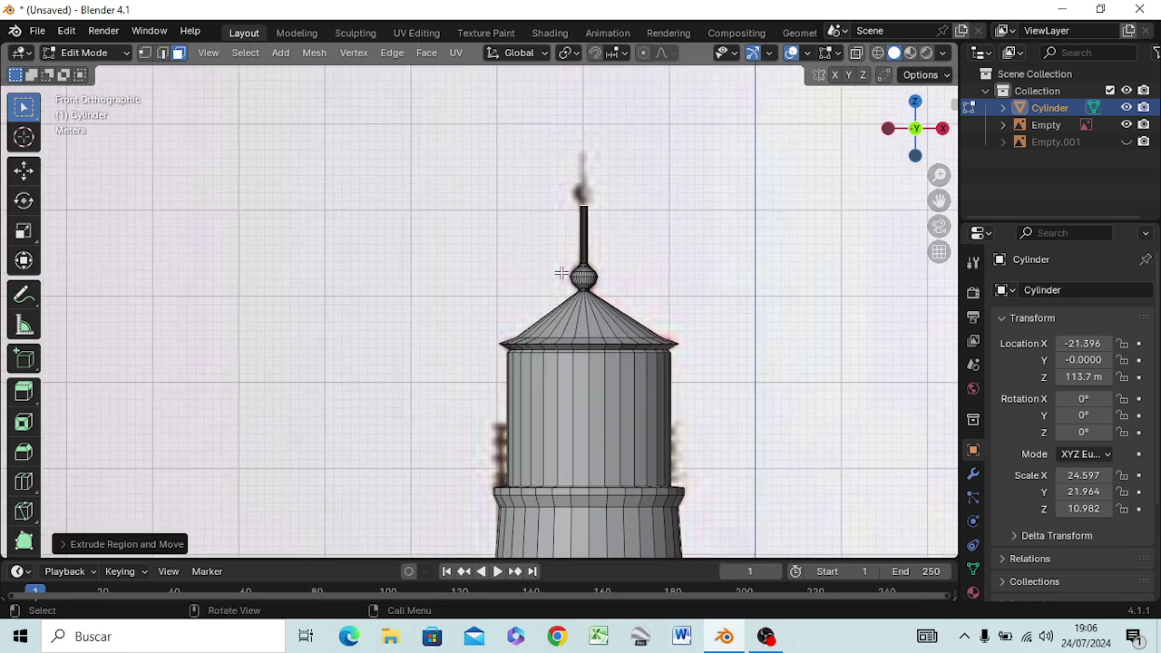
pyautogui.press('s')
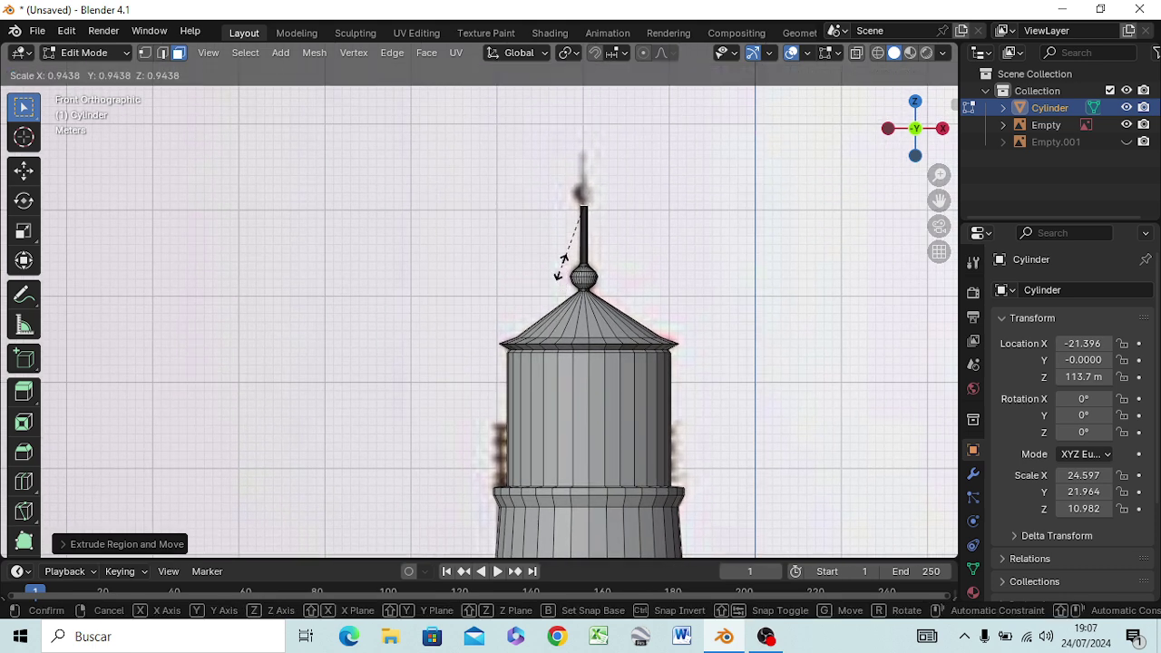
pyautogui.click(571, 254)
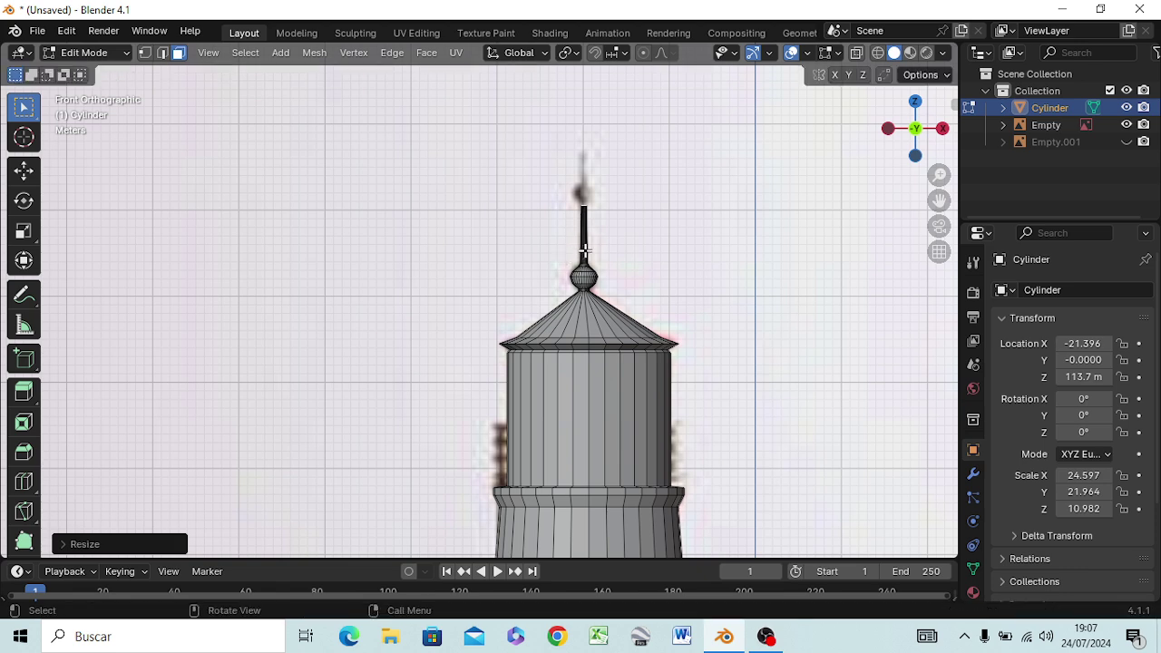
pyautogui.press('e')
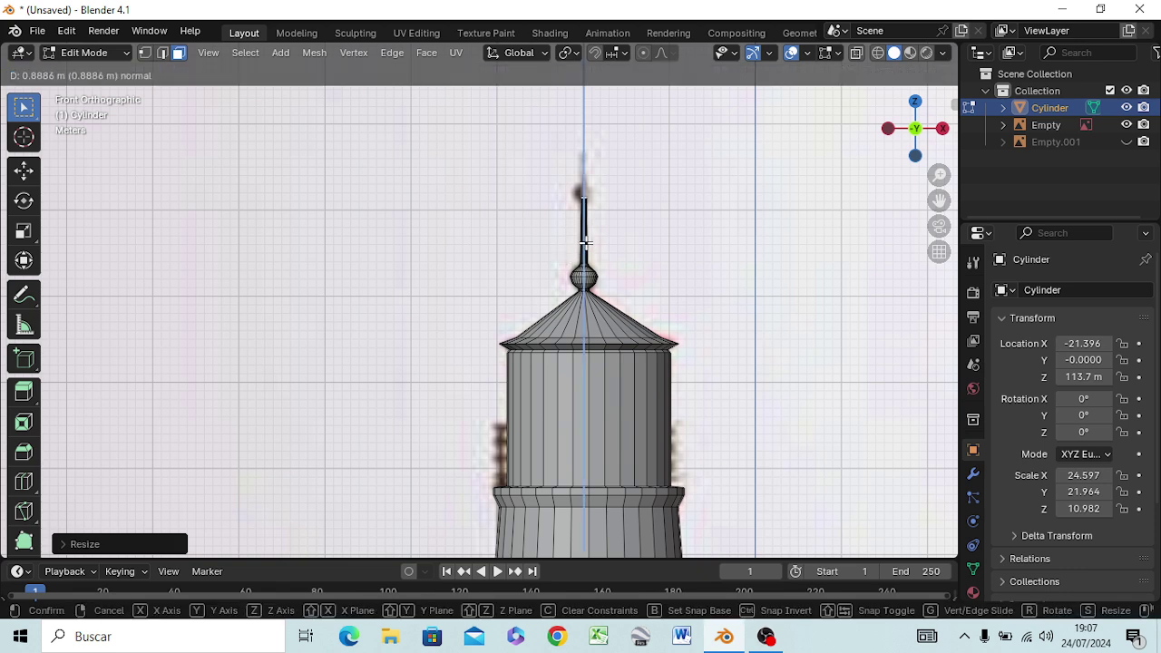
pyautogui.click(585, 242)
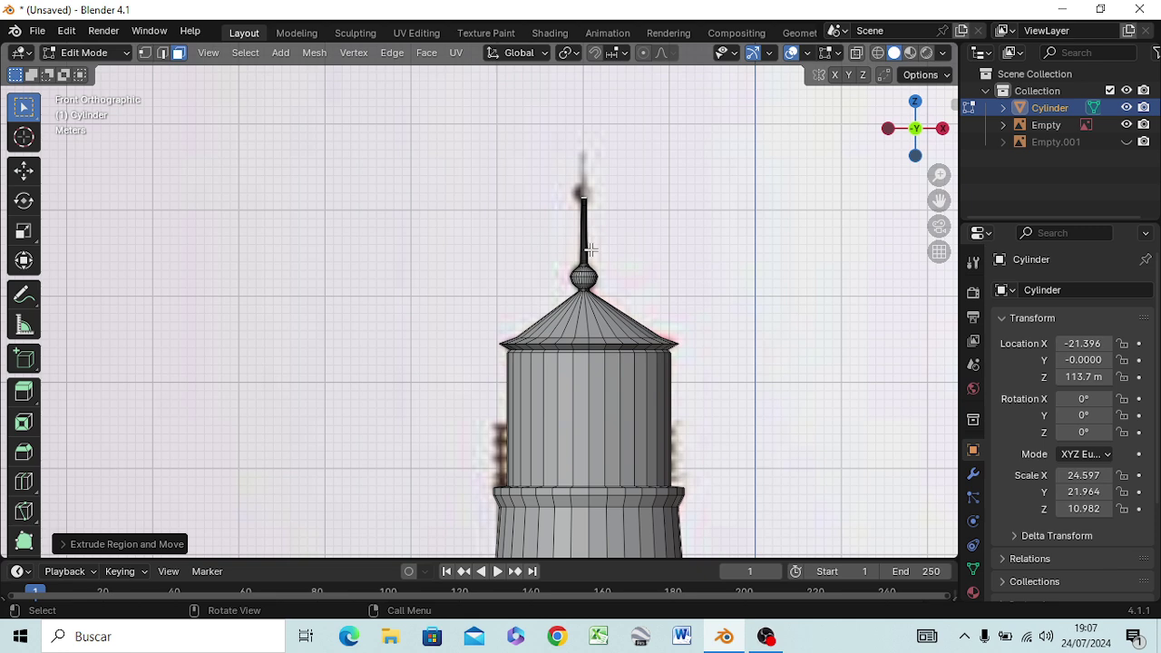
pyautogui.press('s')
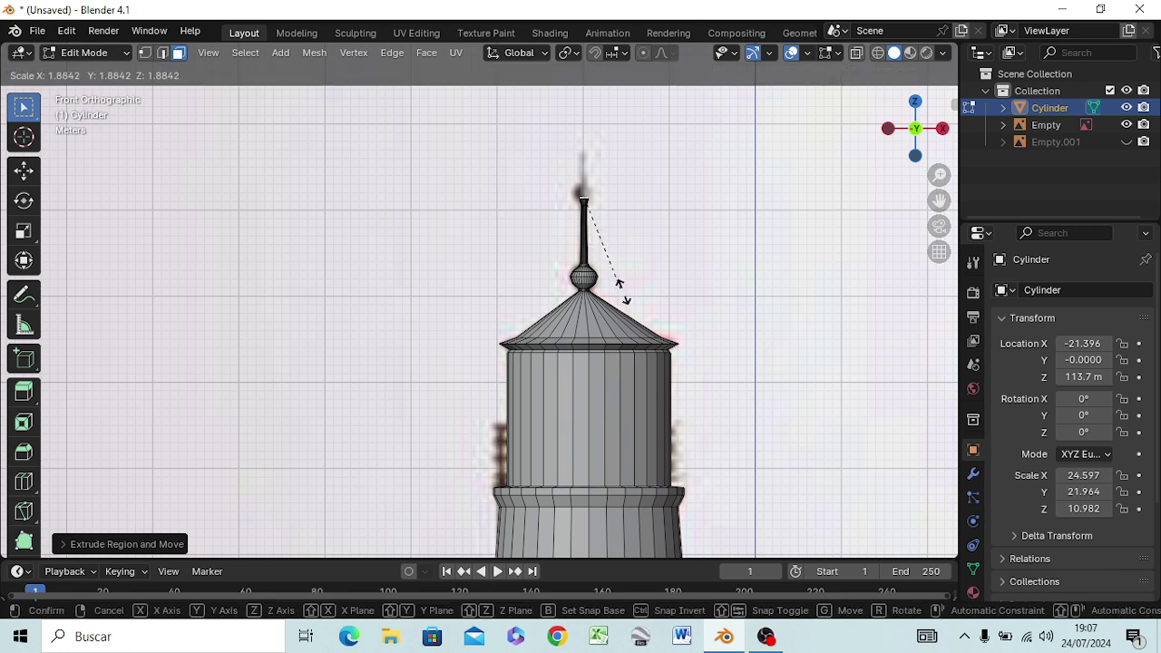
pyautogui.click(675, 327)
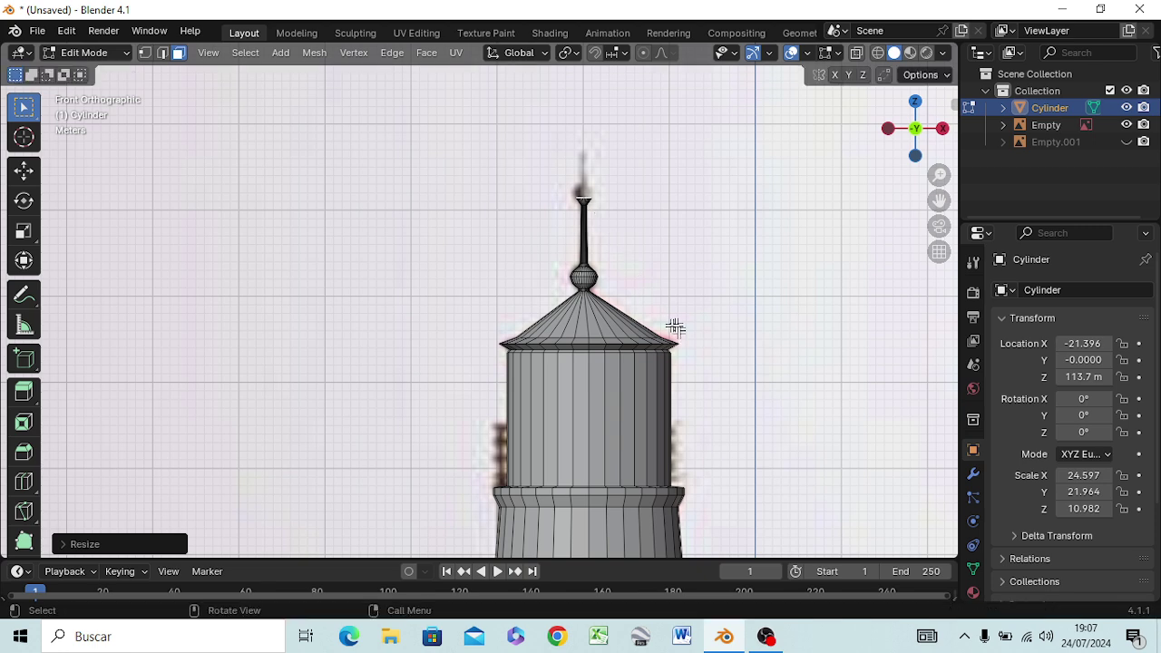
# Extrude and resize rings at the spire top to shape the small ball
pyautogui.press('e')
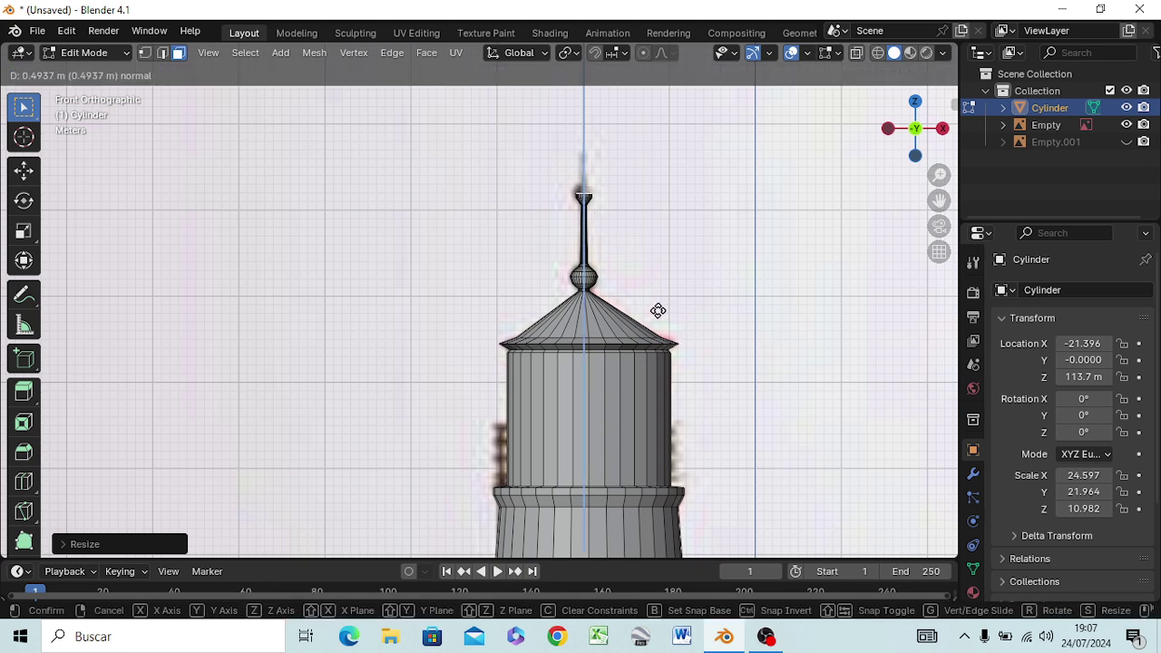
pyautogui.click(658, 312)
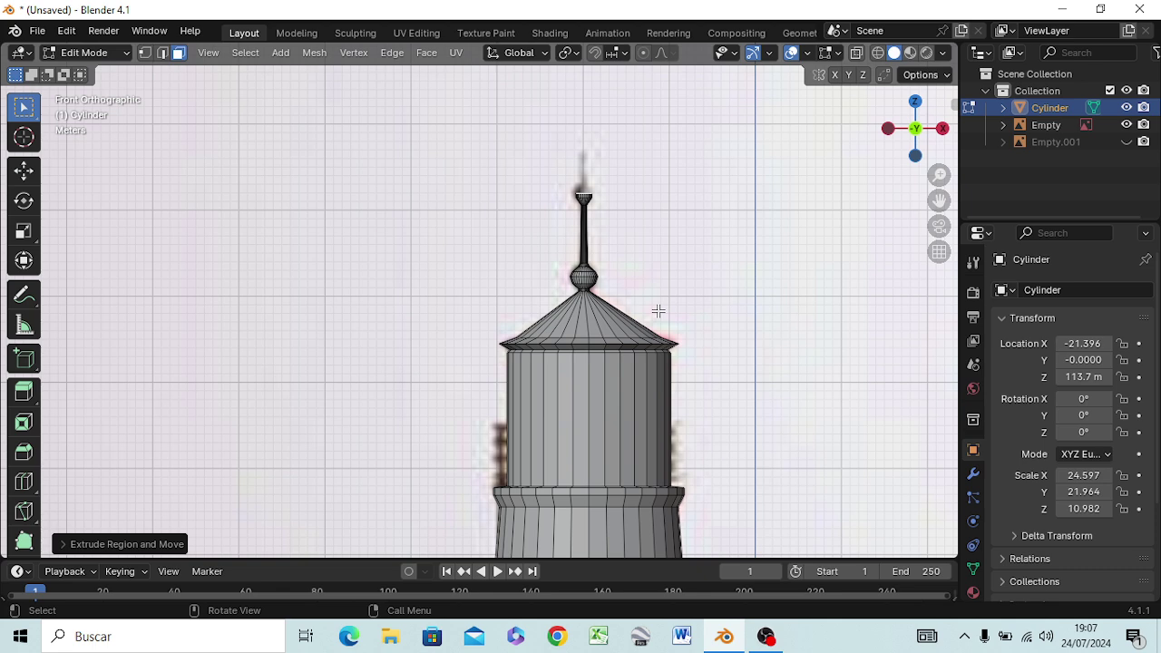
pyautogui.press('s')
pyautogui.click(675, 324)
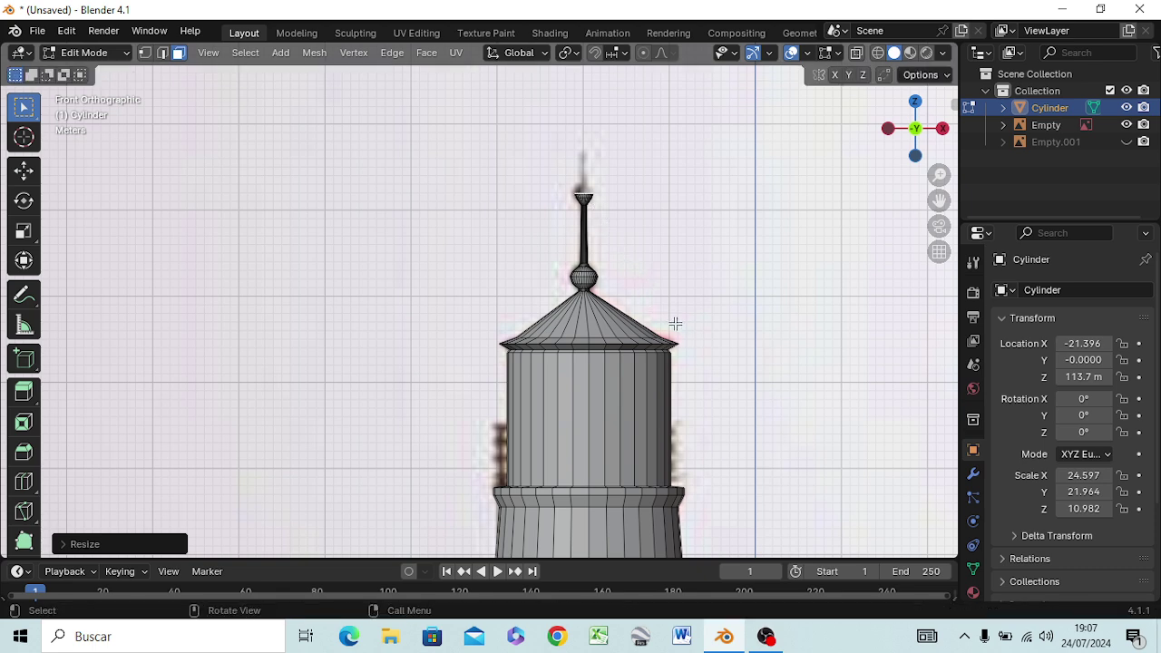
pyautogui.press('e')
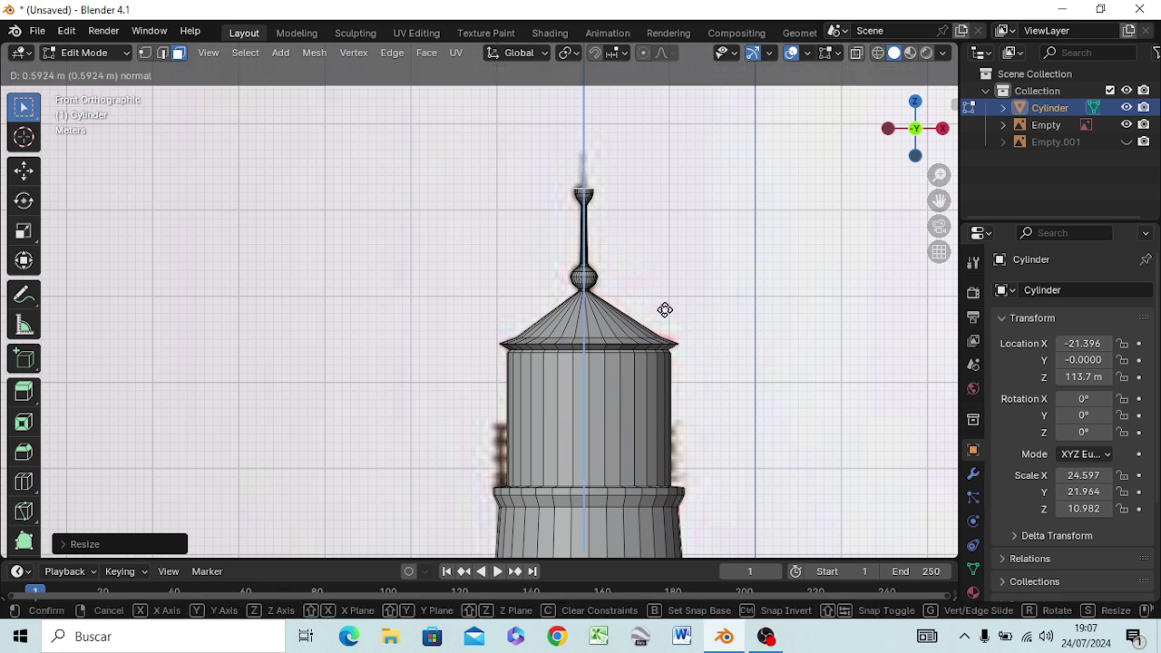
pyautogui.click(665, 310)
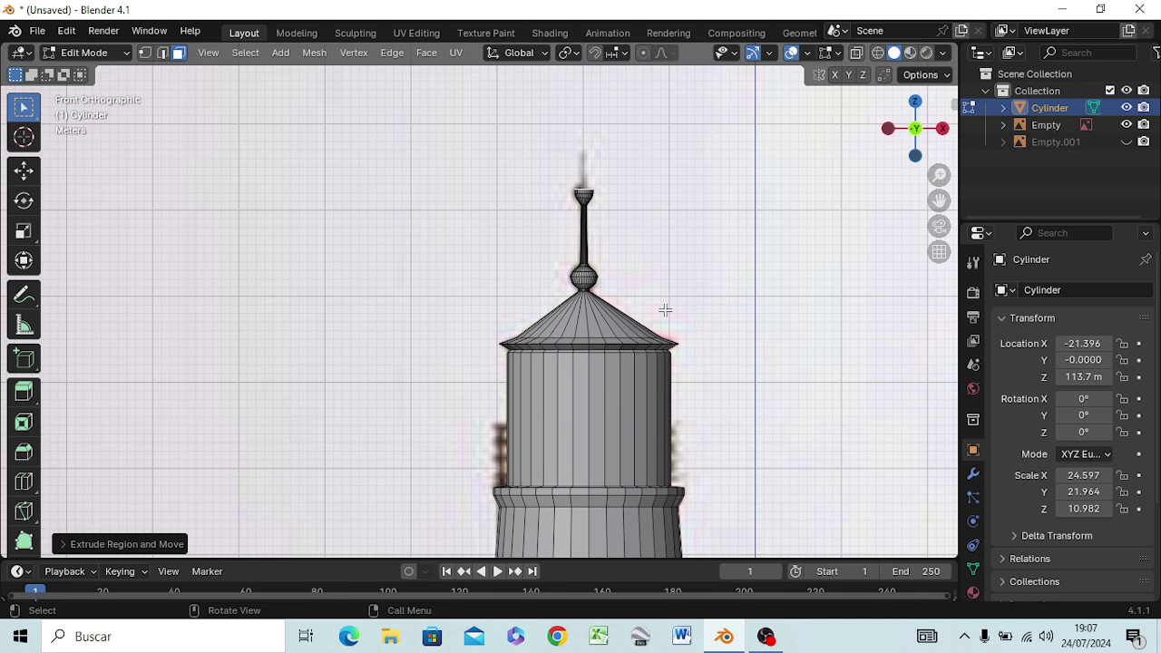
pyautogui.press('s')
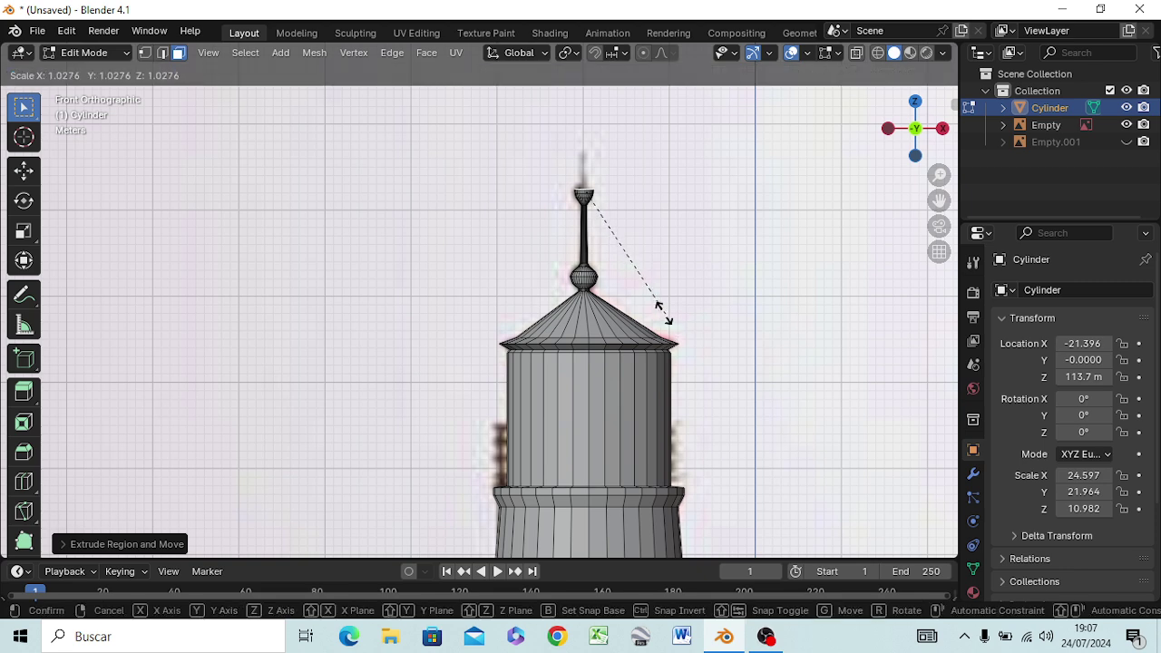
pyautogui.click(645, 281)
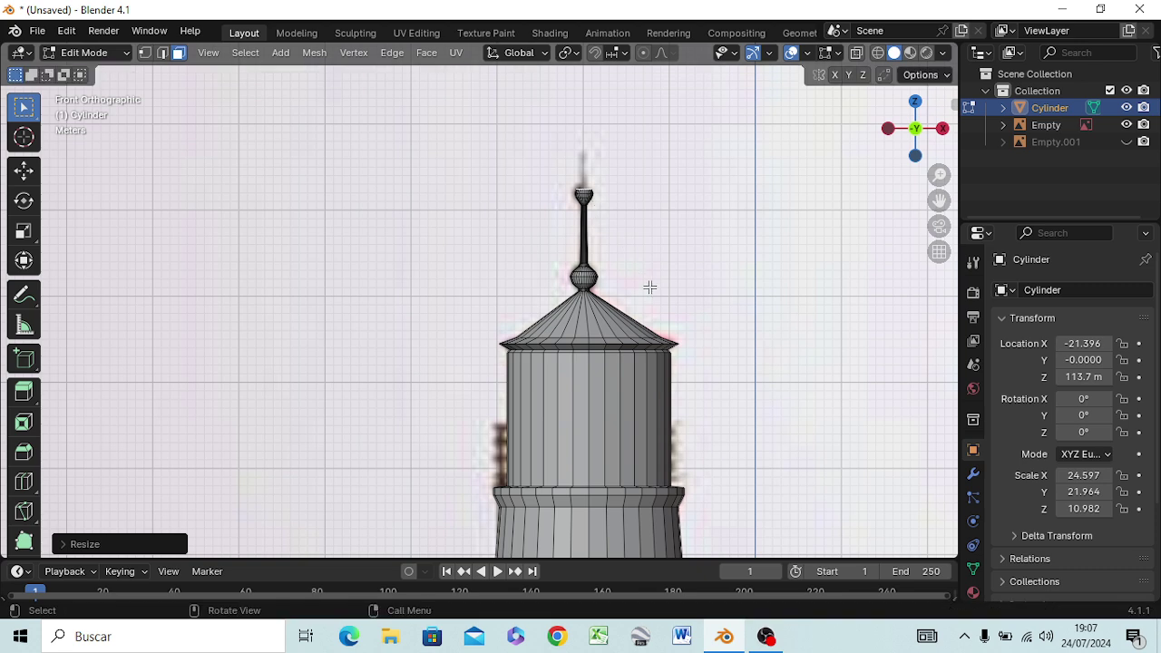
# Lift the top faces and shrink them to round off the small ball
pyautogui.press('g')
pyautogui.press('z')
pyautogui.press('z')
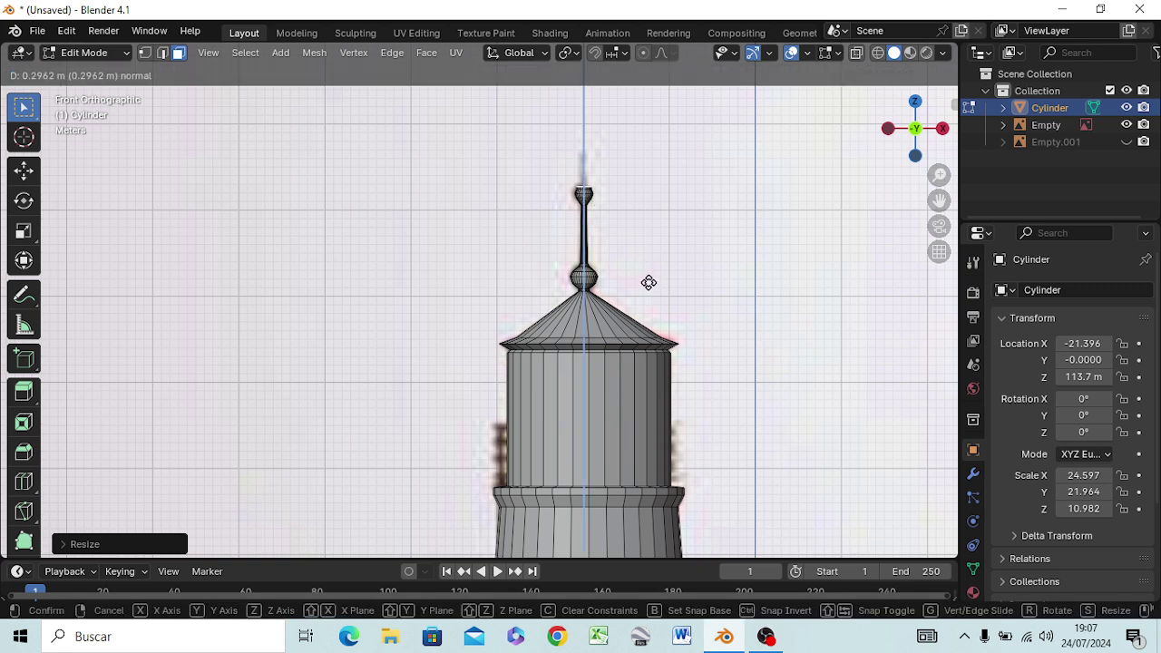
pyautogui.click(649, 282)
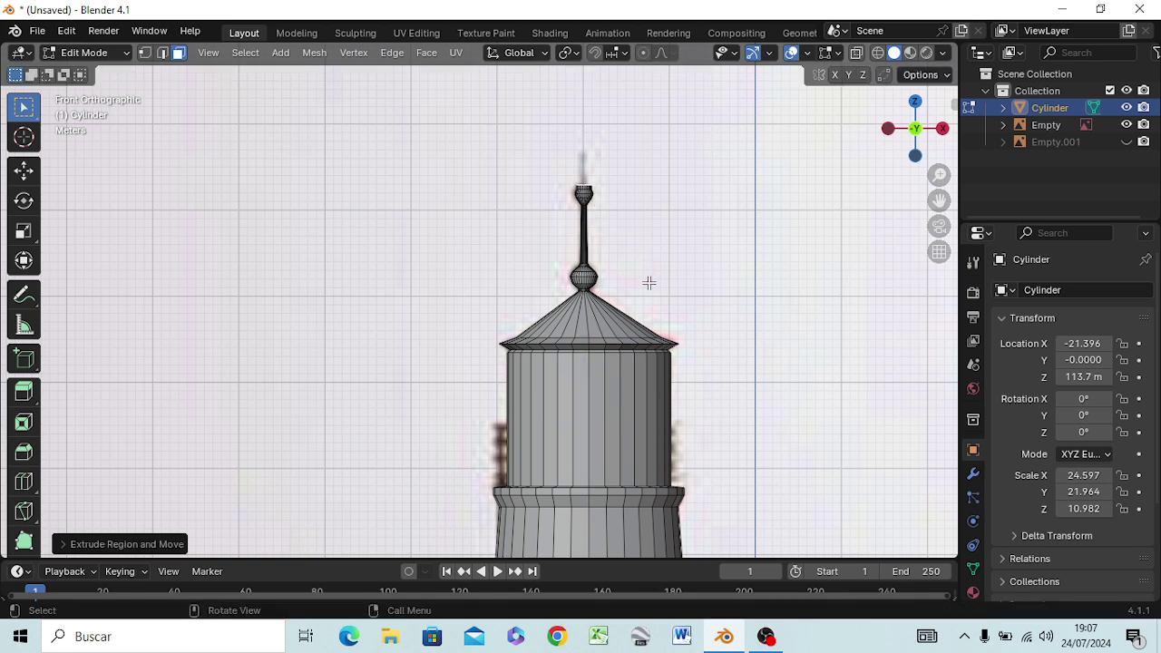
pyautogui.press('s')
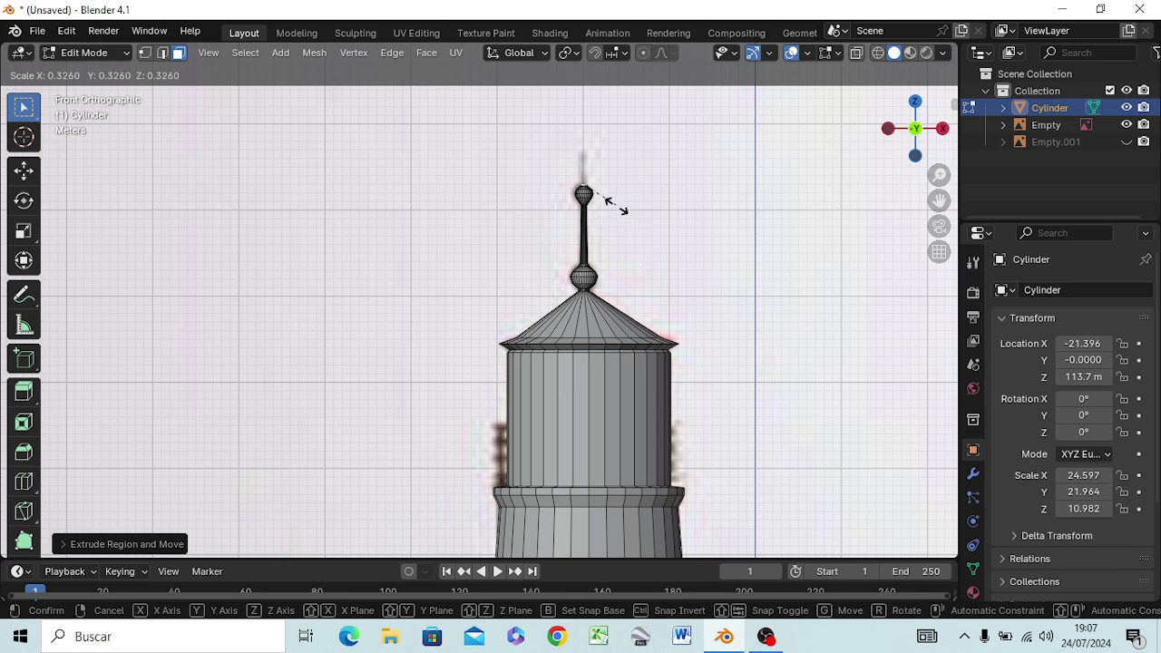
pyautogui.click(611, 201)
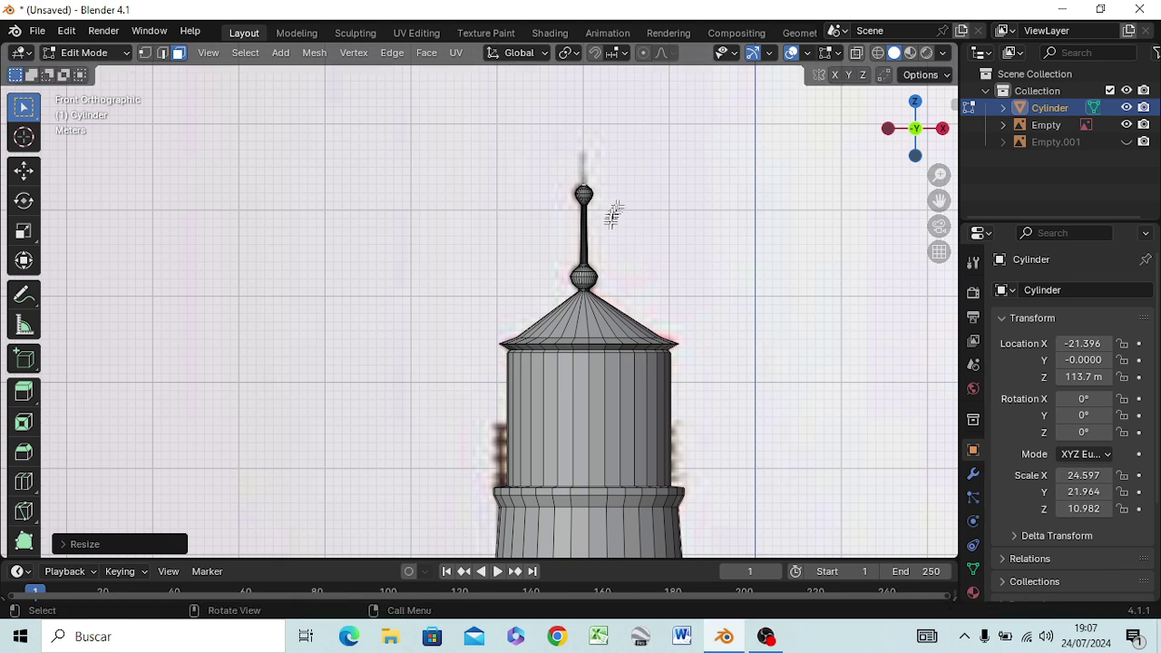
# Extrude a thin spike about 3 m tall and taper it to a point
pyautogui.press('e')
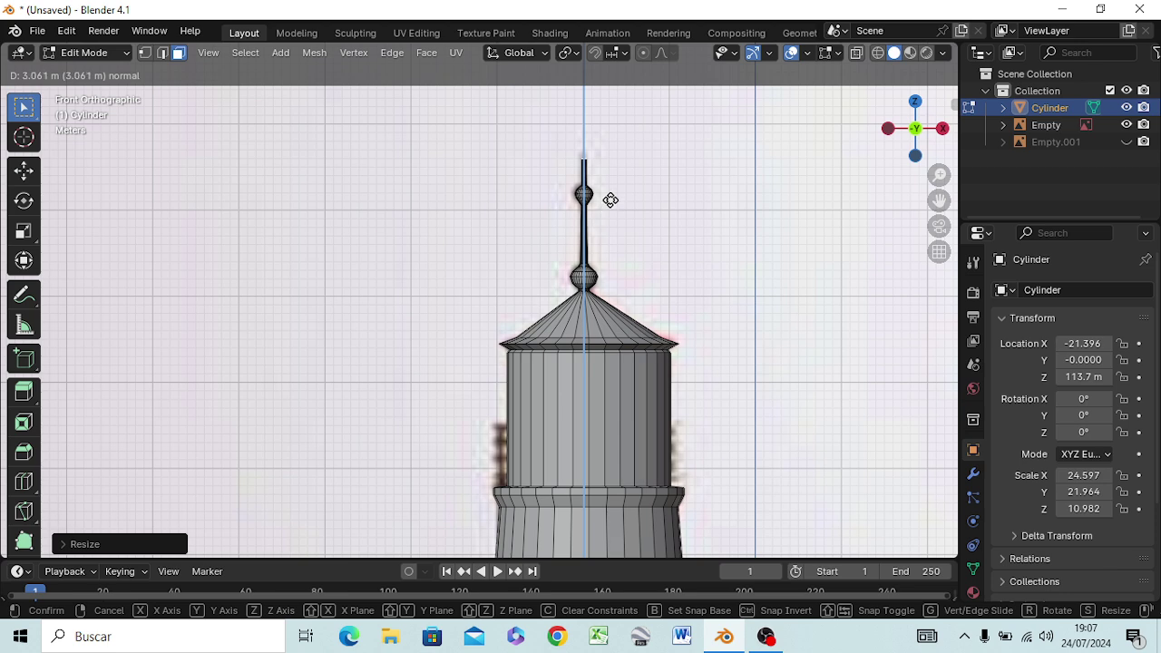
pyautogui.click(611, 201)
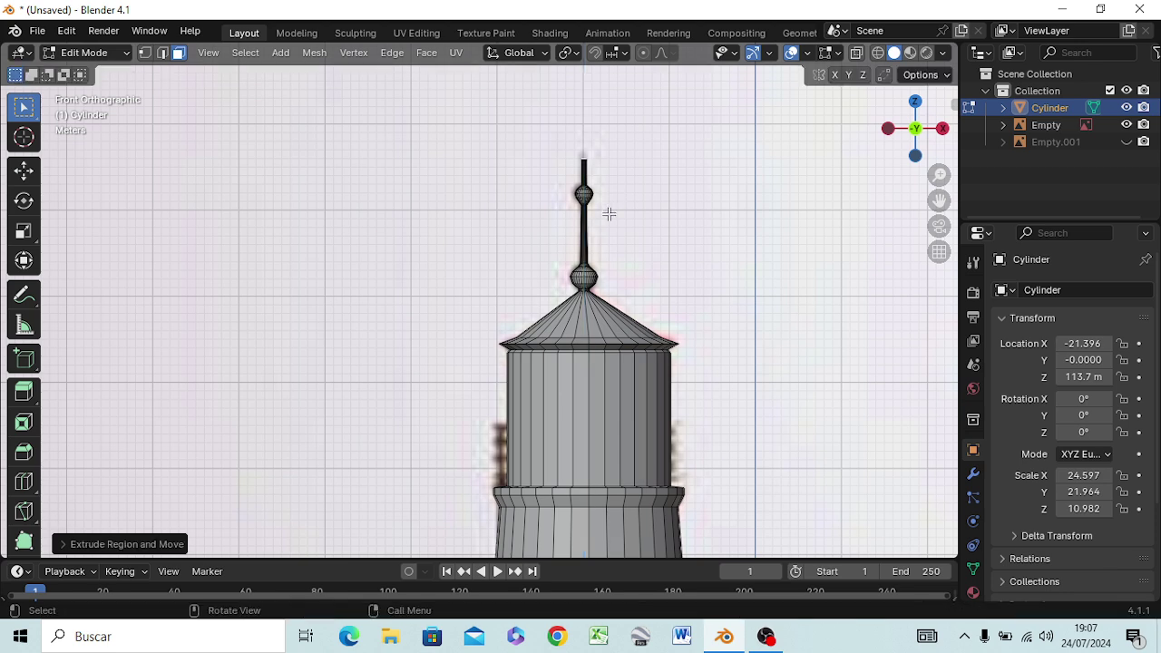
pyautogui.press('s')
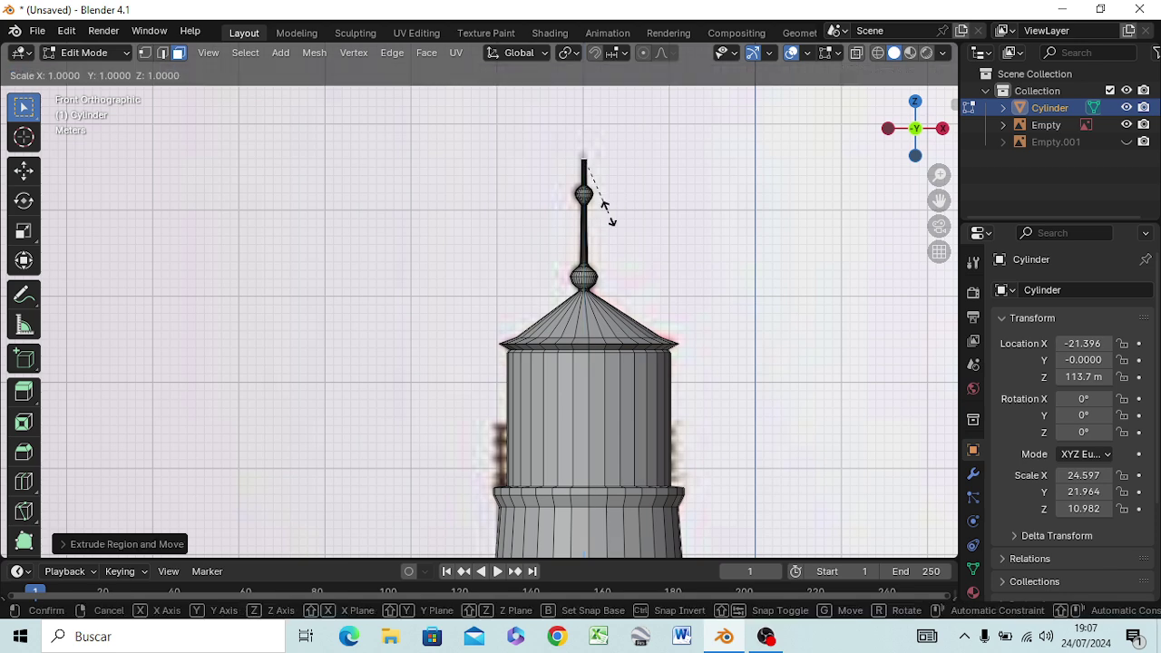
pyautogui.click(585, 168)
pyautogui.scroll(-3, 659, 293)
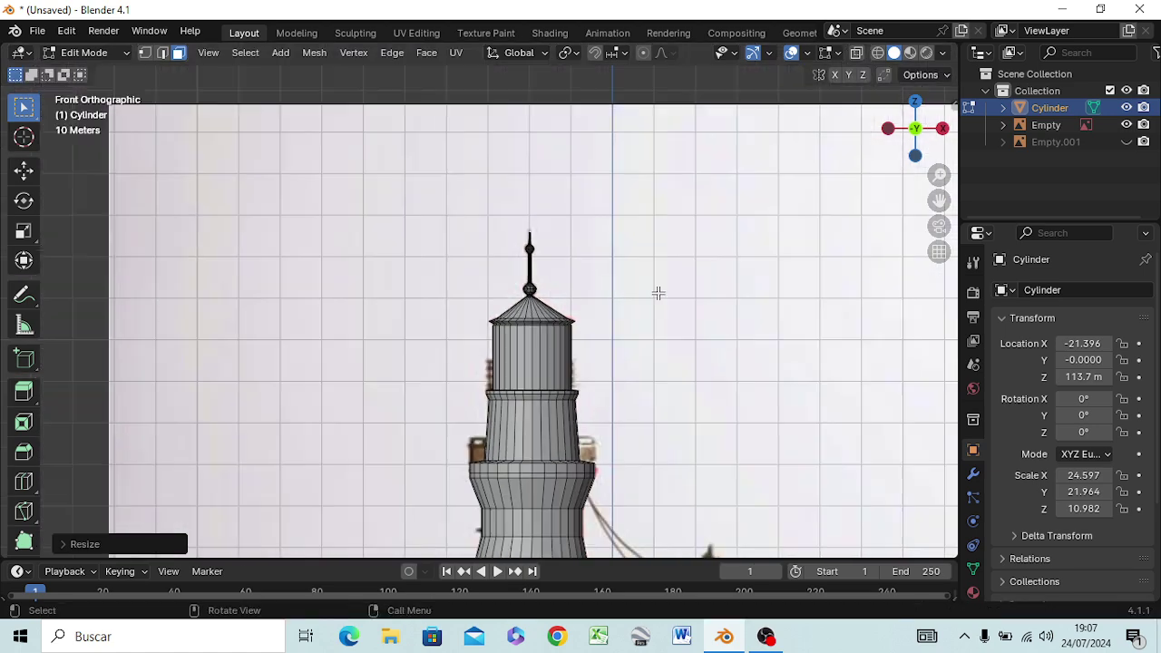
pyautogui.scroll(-5, 658, 293)
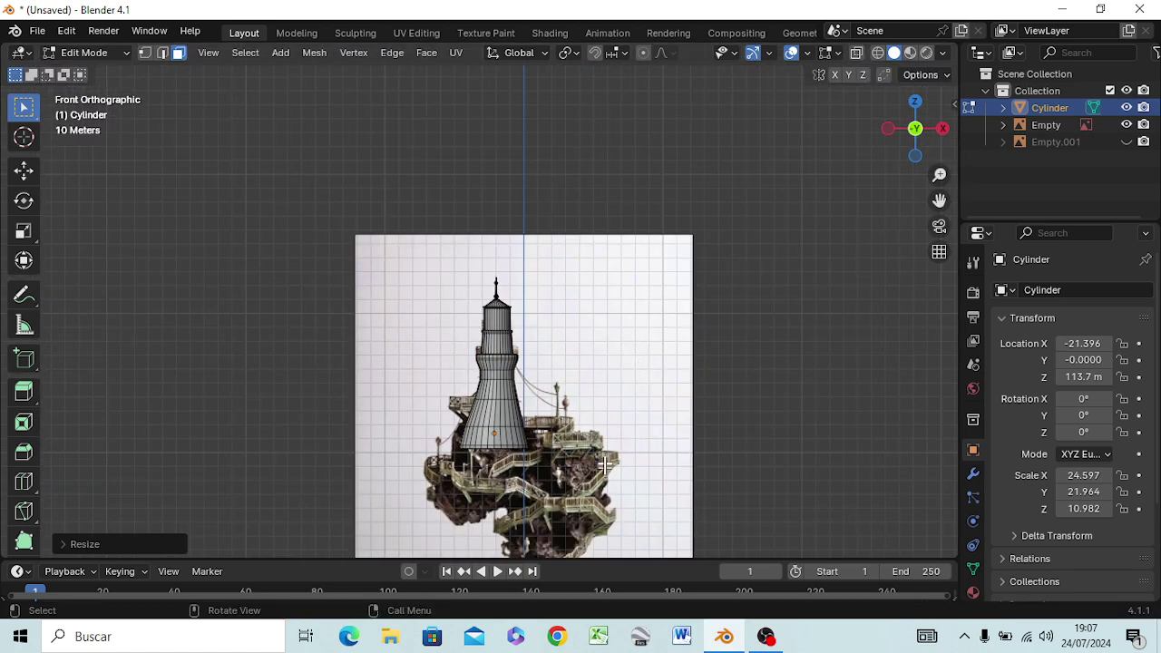
pyautogui.keyDown('shift'); pyautogui.moveTo(605, 467); pyautogui.dragTo(701, 309, button='middle'); pyautogui.keyUp('shift')
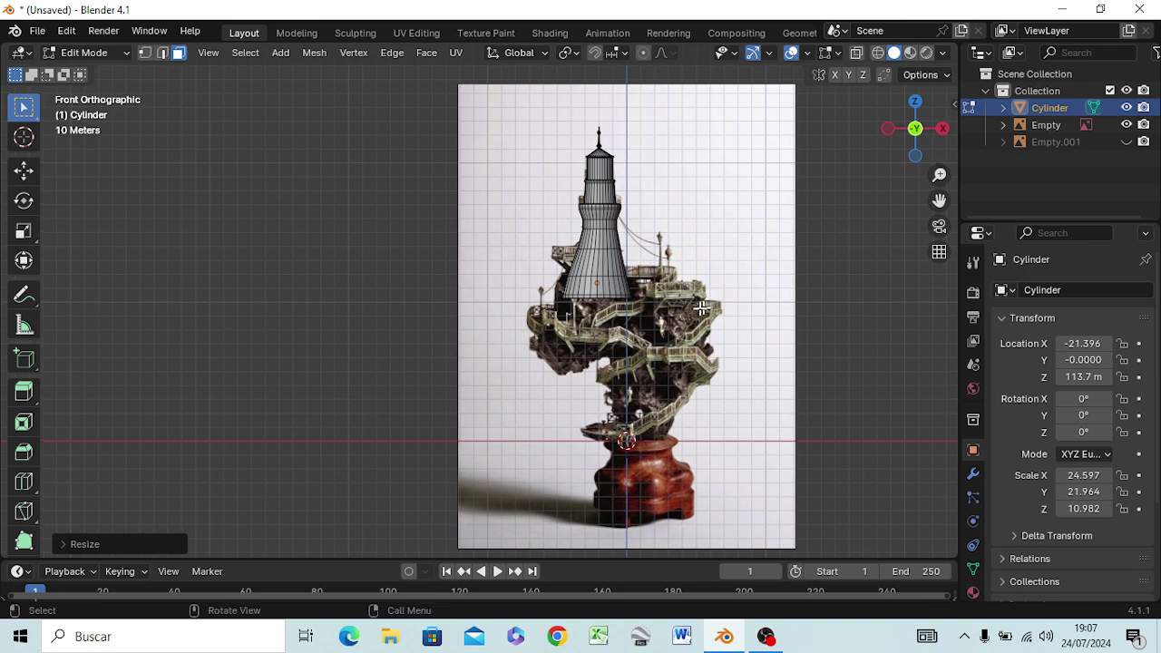
pyautogui.scroll(-2, 695, 305)
pyautogui.scroll(3, 695, 305)
pyautogui.scroll(1, 695, 306)
pyautogui.moveTo(703, 306)
pyautogui.mouseDown(button='middle')
pyautogui.moveTo(733, 308)
pyautogui.moveTo(635, 343)
pyautogui.moveTo(526, 345)
pyautogui.moveTo(445, 321)
pyautogui.moveTo(420, 330)
pyautogui.moveTo(534, 373)
pyautogui.moveTo(625, 300)
pyautogui.moveTo(632, 323)
pyautogui.moveTo(568, 364)
pyautogui.moveTo(592, 322)
pyautogui.mouseUp(button='middle')
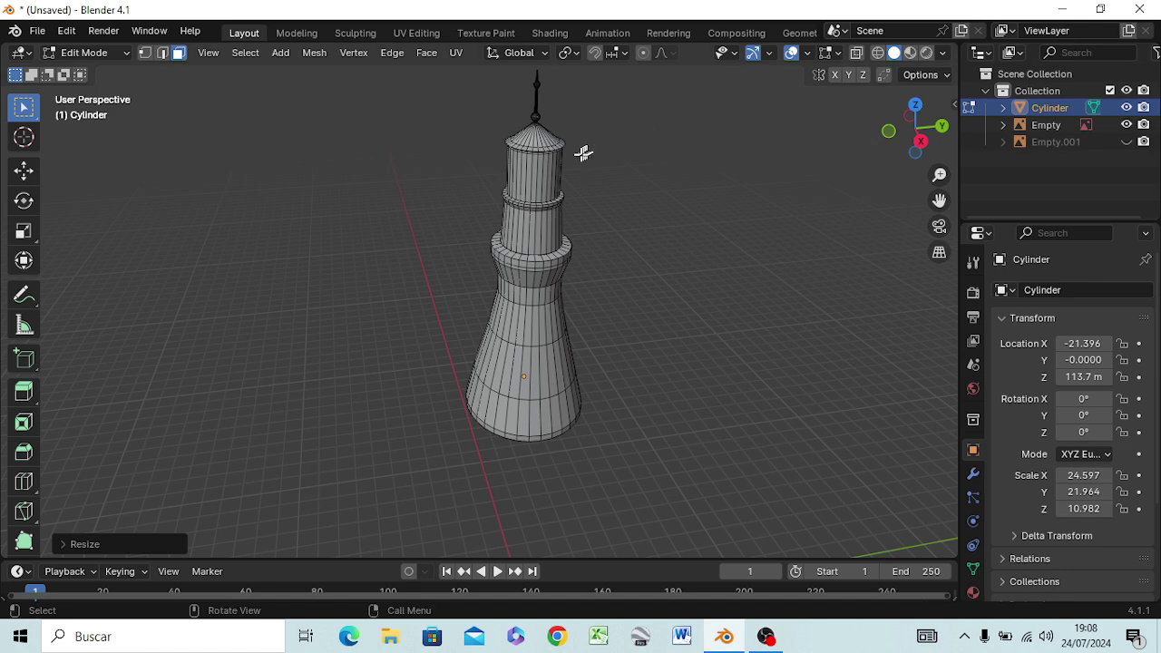
# Rename the Cylinder object to FARO in the Outliner and return to front view
pyautogui.click(1034, 108)
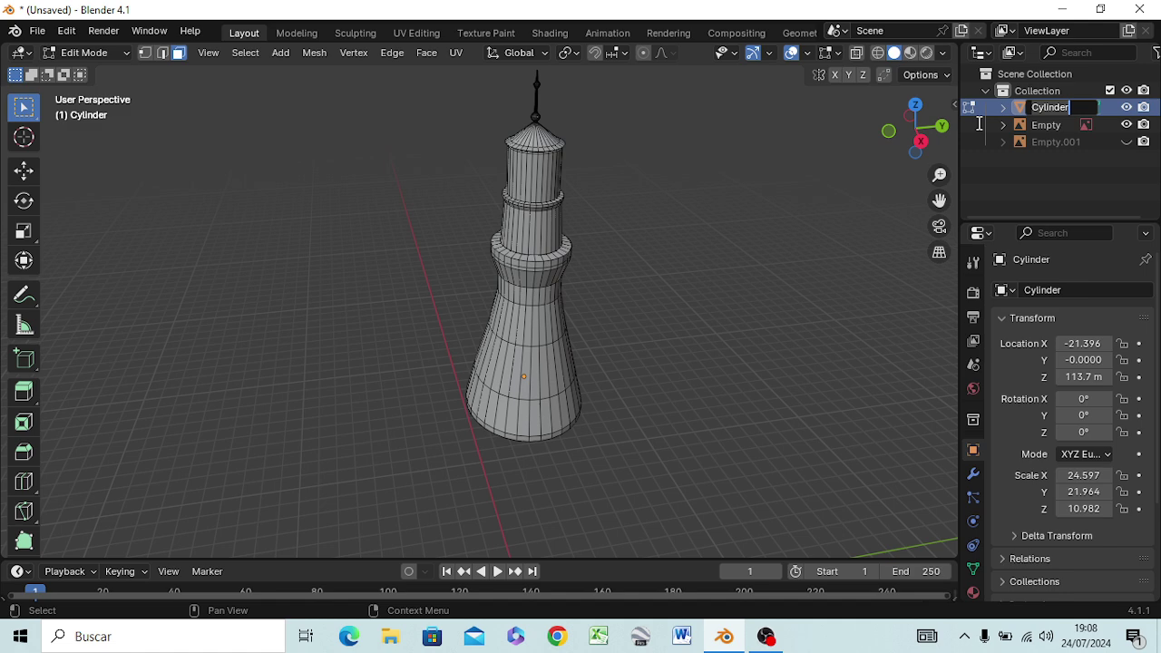
pyautogui.write('fA')
pyautogui.write('a')
pyautogui.press('Return')
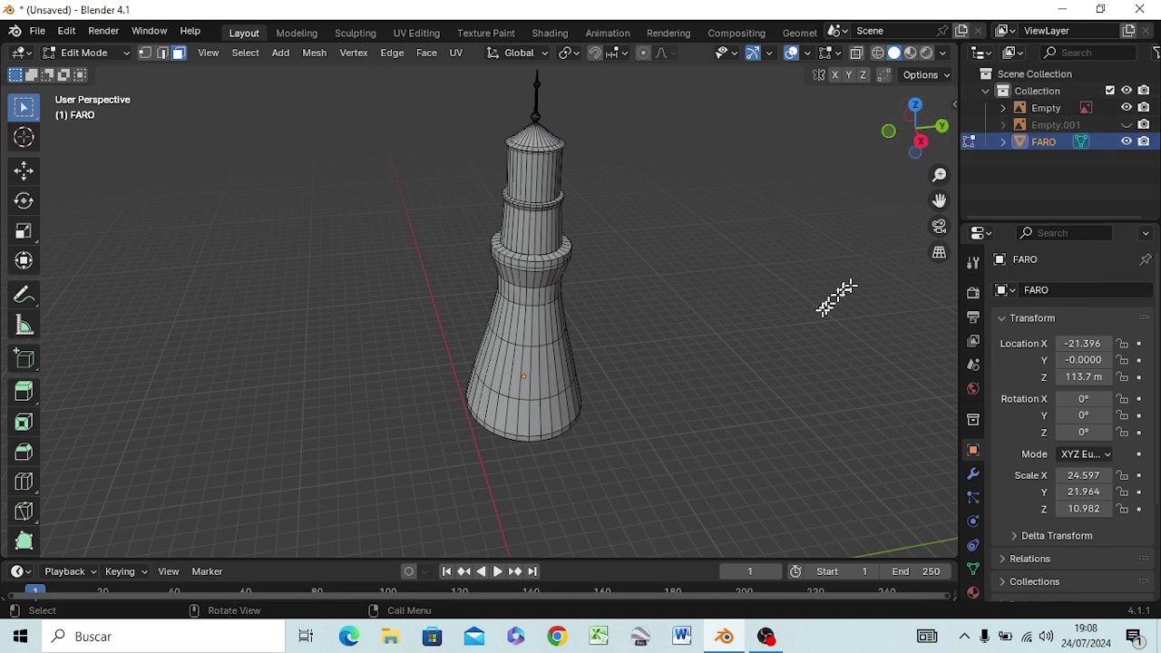
pyautogui.moveTo(656, 408)
pyautogui.mouseDown(button='middle')
pyautogui.moveTo(718, 322)
pyautogui.moveTo(711, 340)
pyautogui.moveTo(661, 340)
pyautogui.moveTo(577, 389)
pyautogui.moveTo(601, 400)
pyautogui.moveTo(635, 355)
pyautogui.moveTo(645, 389)
pyautogui.moveTo(683, 409)
pyautogui.moveTo(557, 432)
pyautogui.moveTo(637, 391)
pyautogui.moveTo(623, 408)
pyautogui.moveTo(638, 423)
pyautogui.moveTo(645, 54)
pyautogui.moveTo(651, 493)
pyautogui.moveTo(625, 363)
pyautogui.moveTo(632, 391)
pyautogui.mouseUp(button='middle')
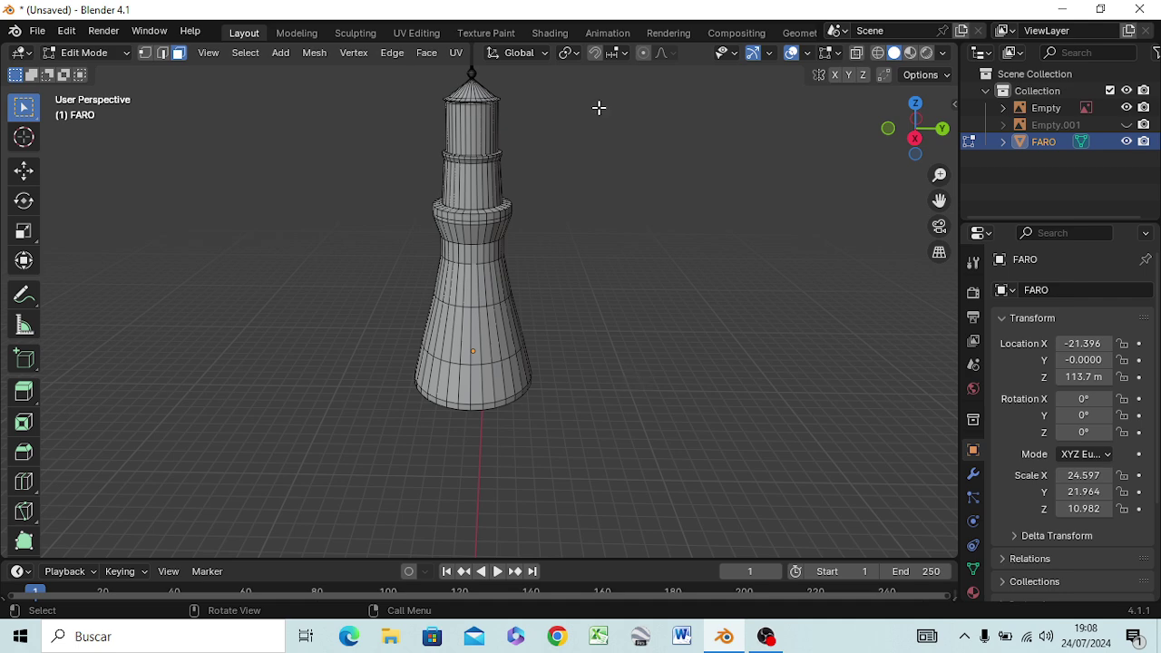
pyautogui.press('KP_1')
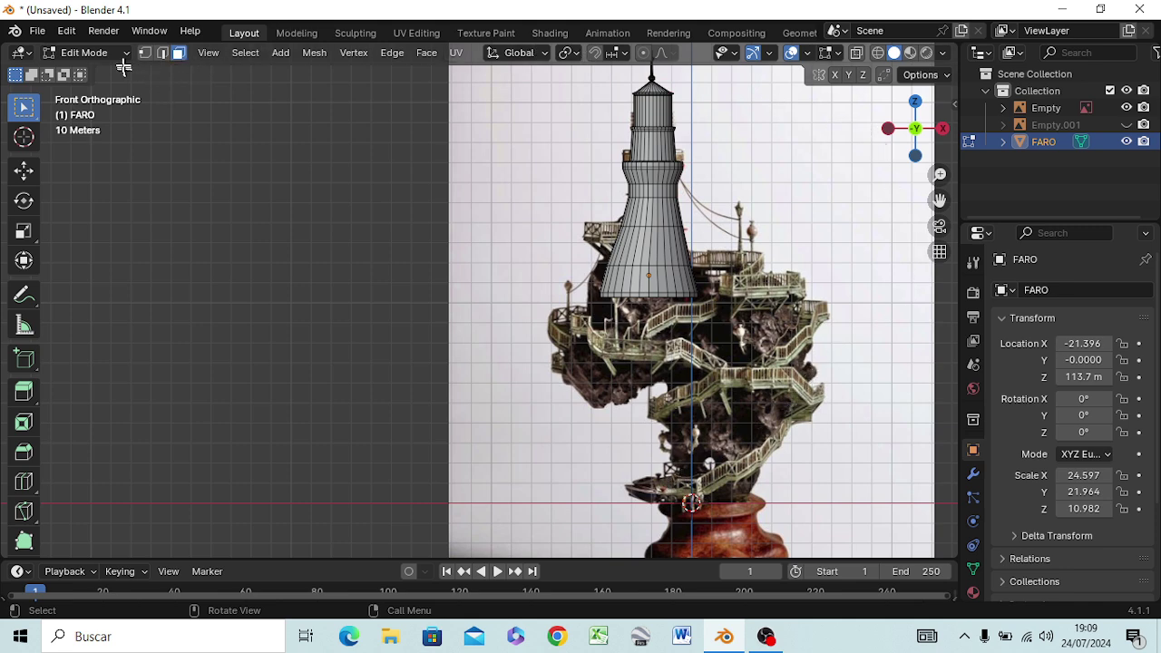
# Save the scene as MiniWorld.blend in the Documents folder via Save As
pyautogui.click(38, 31)
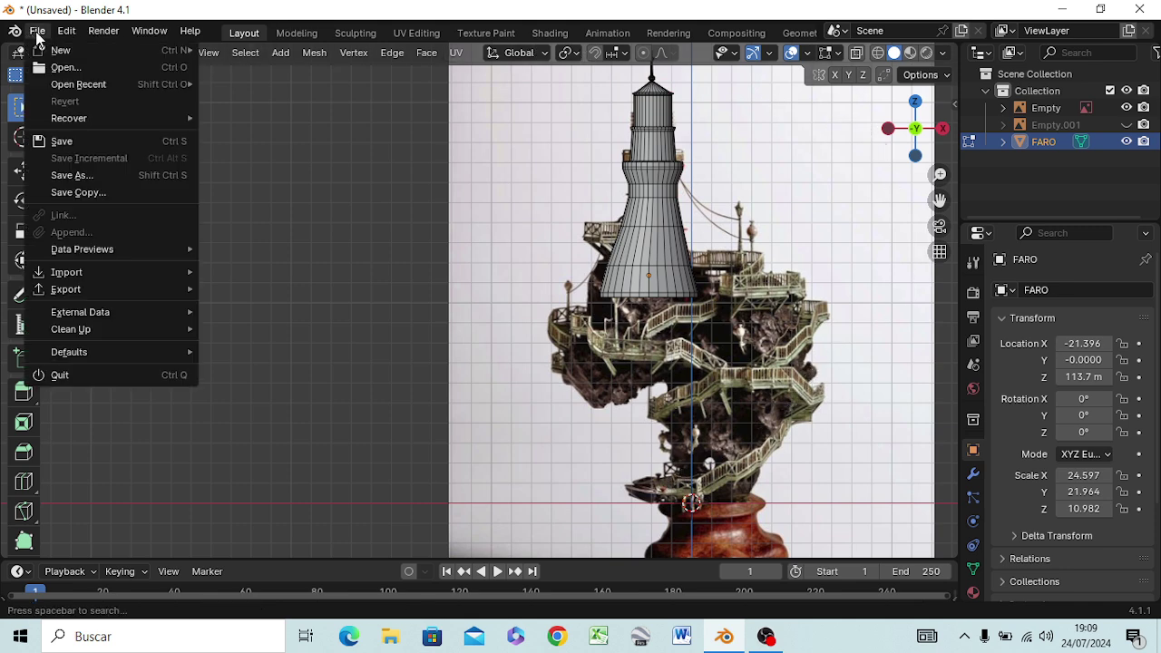
pyautogui.moveTo(71, 118)
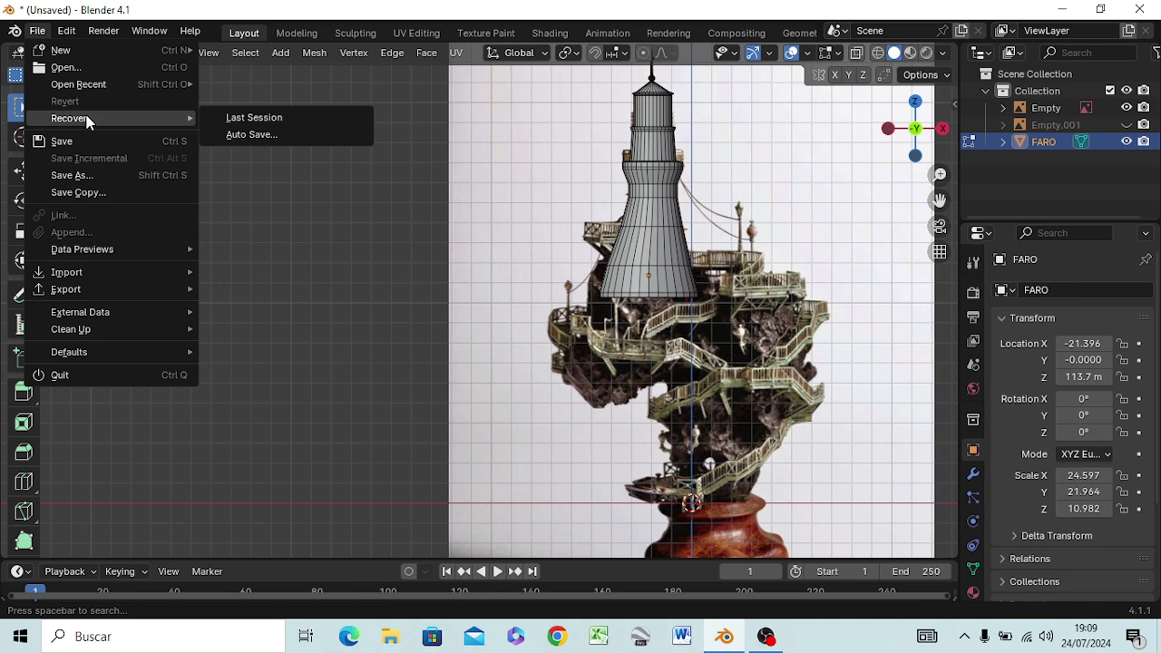
pyautogui.click(91, 174)
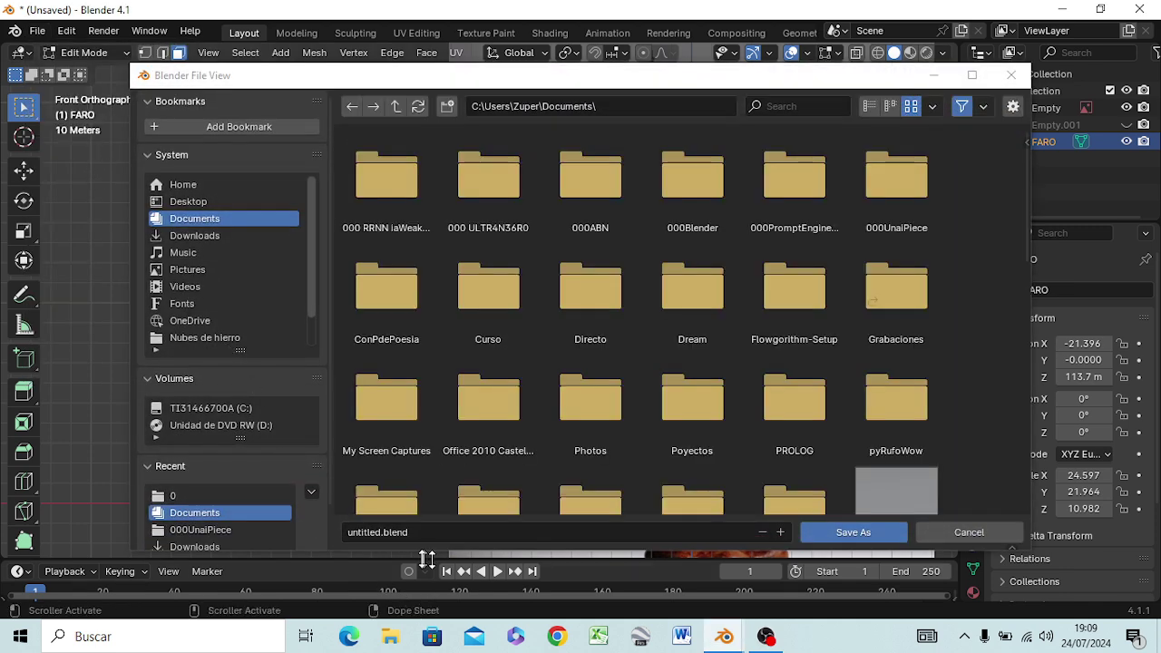
pyautogui.click(397, 533)
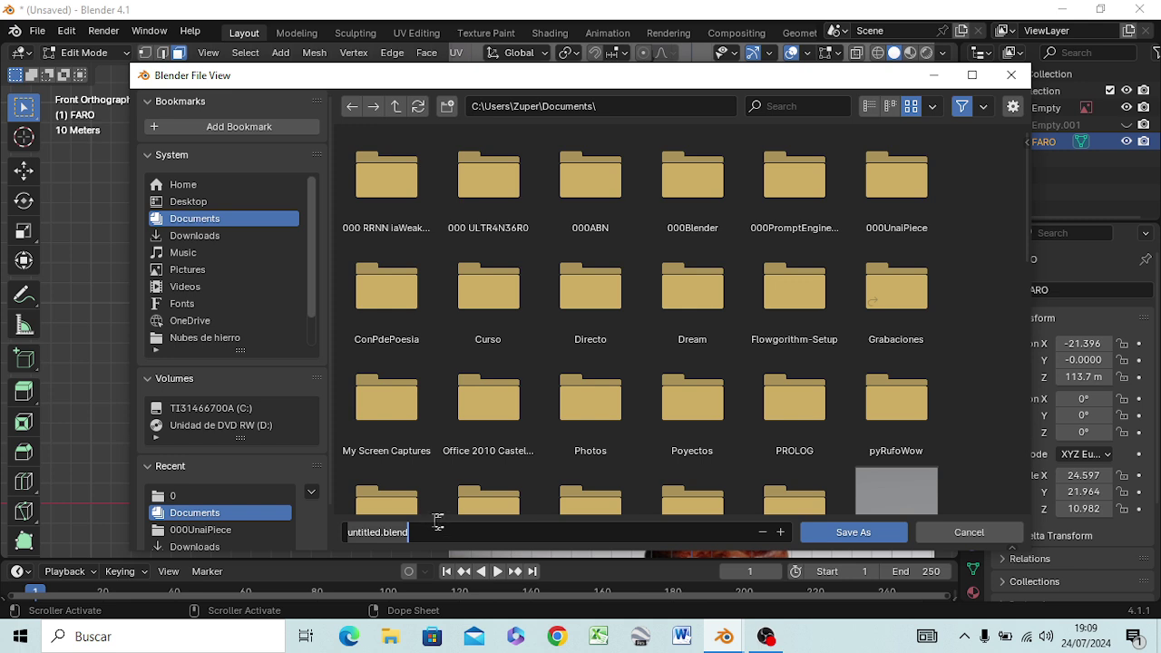
pyautogui.write('c')
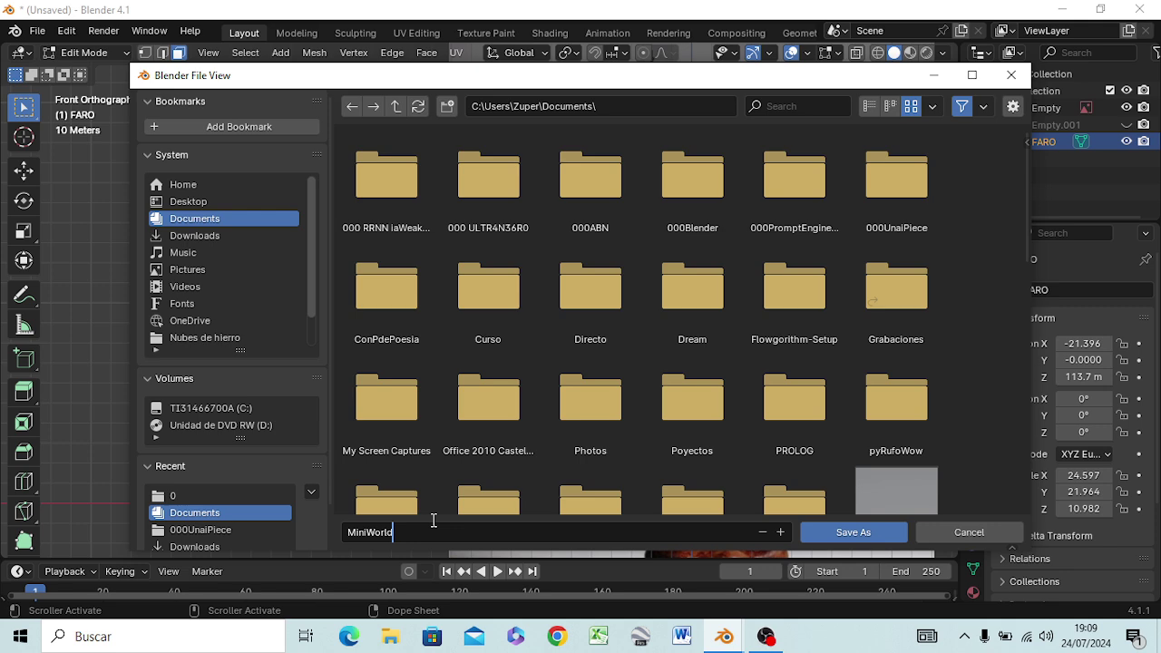
pyautogui.press('Return')
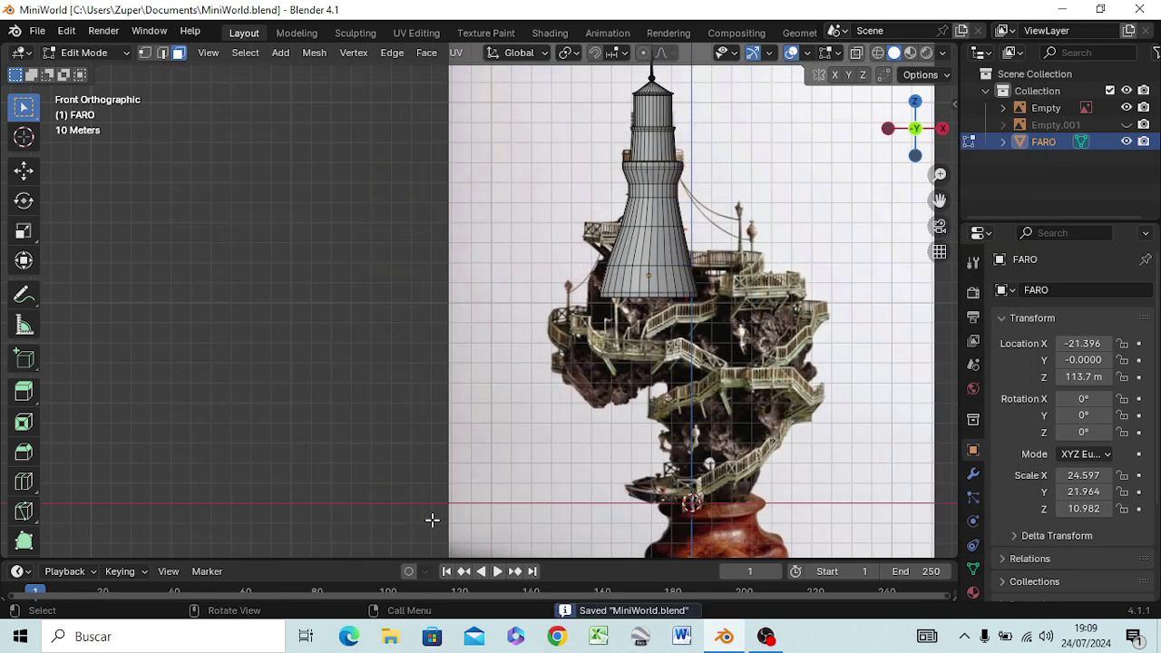
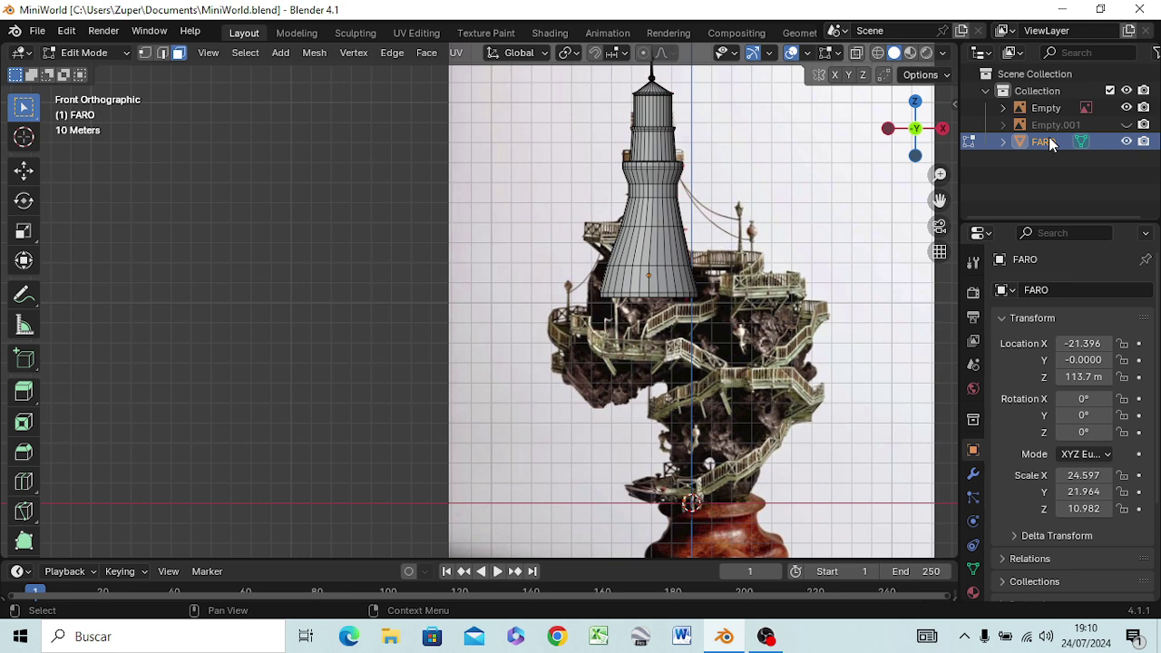
# Create a new collection and move Empty, Empty.001 and FARO into it
pyautogui.rightClick(1044, 92)
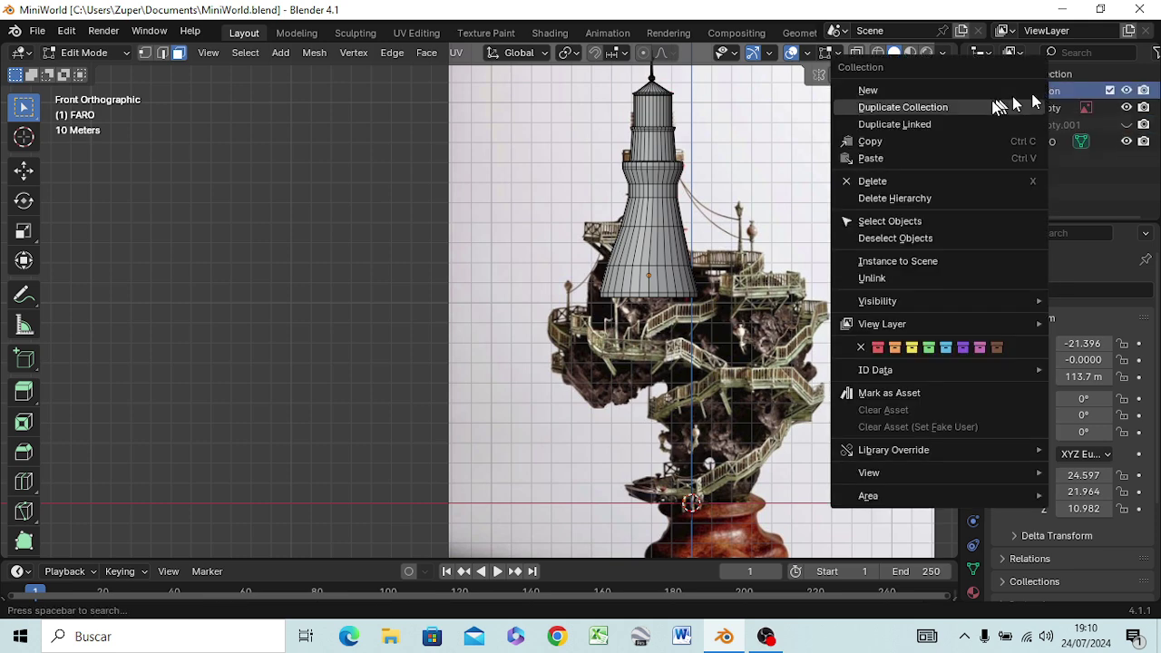
pyautogui.click(945, 90)
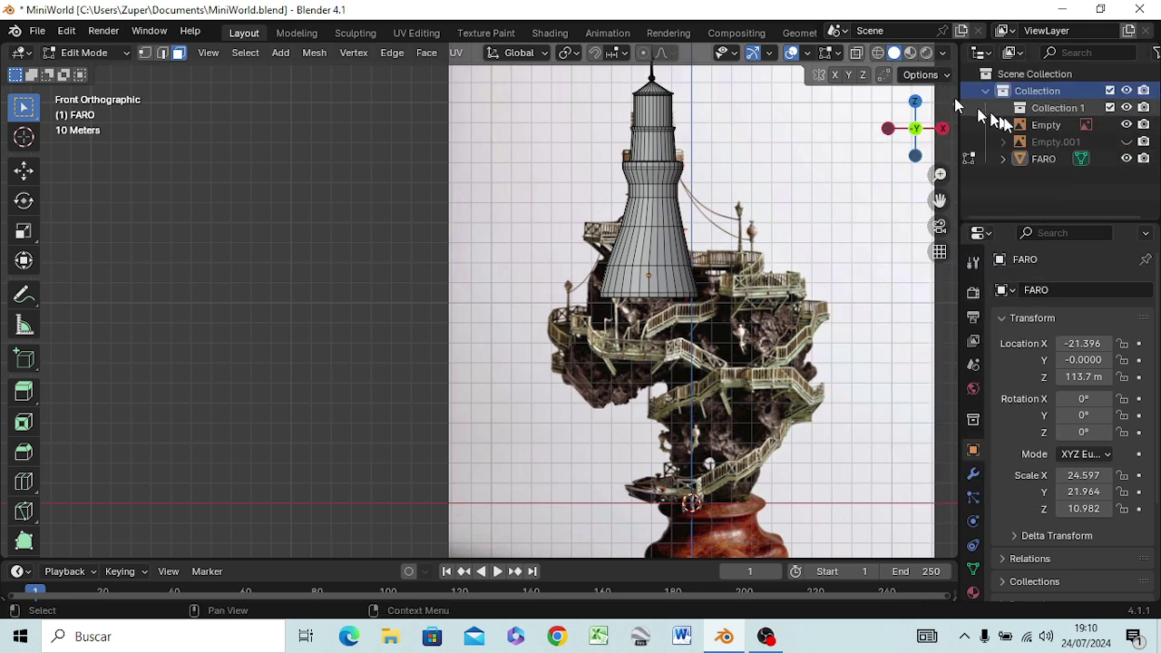
pyautogui.click(1043, 127)
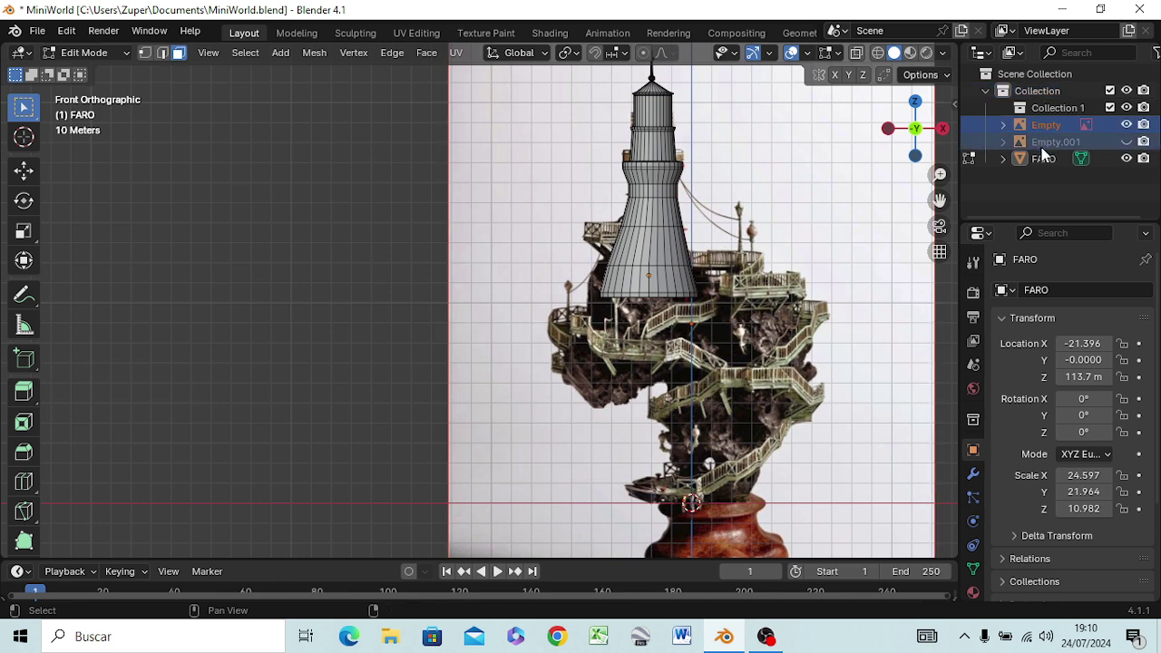
pyautogui.keyDown('ctrl'); pyautogui.click(1037, 153); pyautogui.keyUp('ctrl')
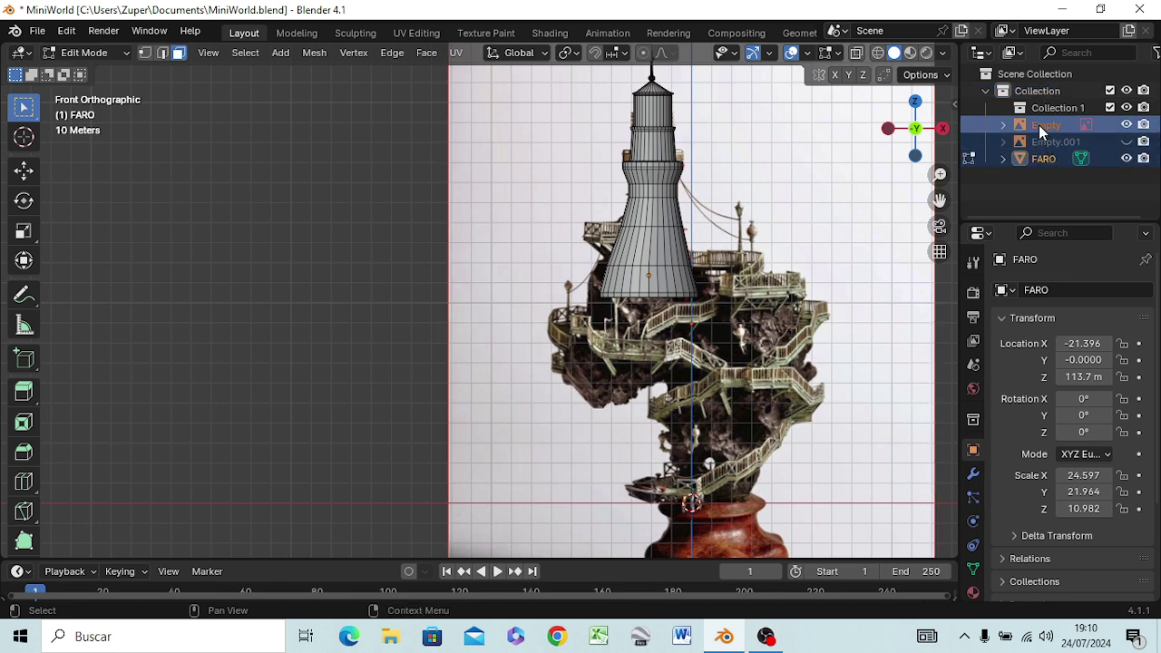
pyautogui.moveTo(1038, 125); pyautogui.dragTo(1041, 109)
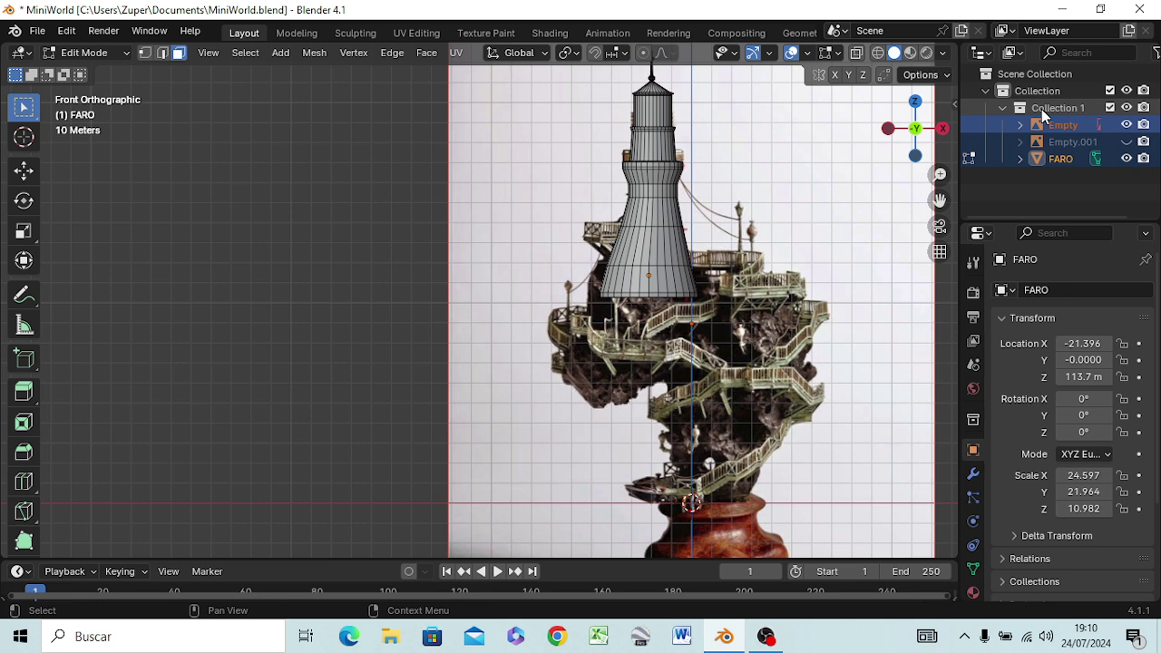
# Rename the new collection to WA and hide the FARO mesh
pyautogui.doubleClick(1043, 108)
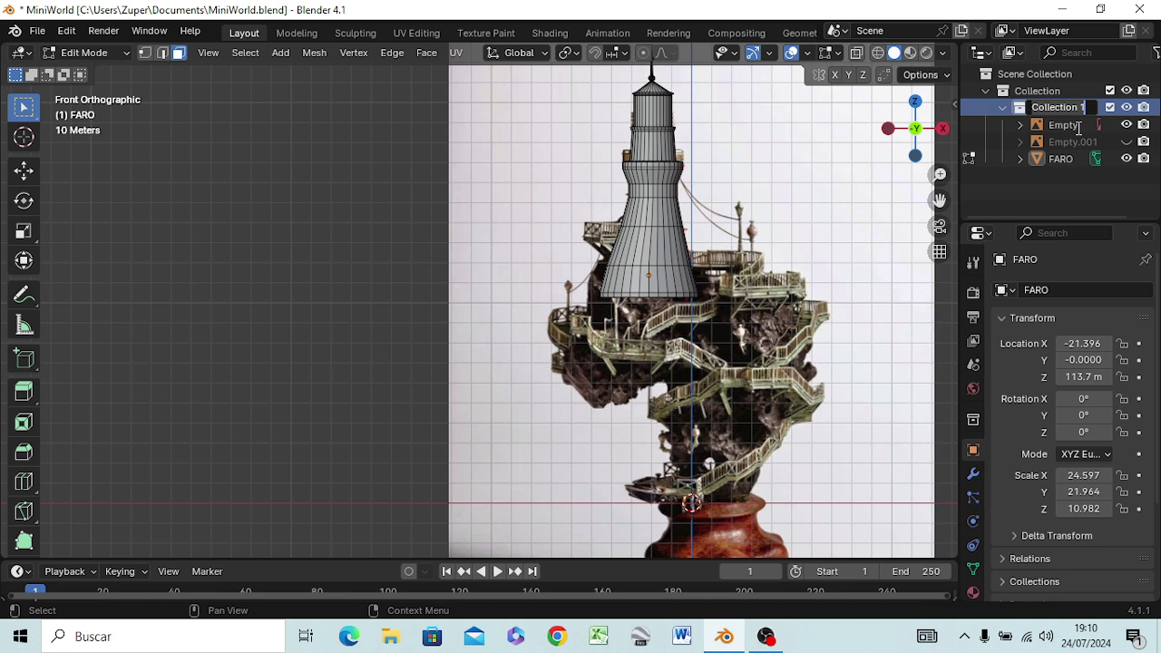
pyautogui.write('WA')
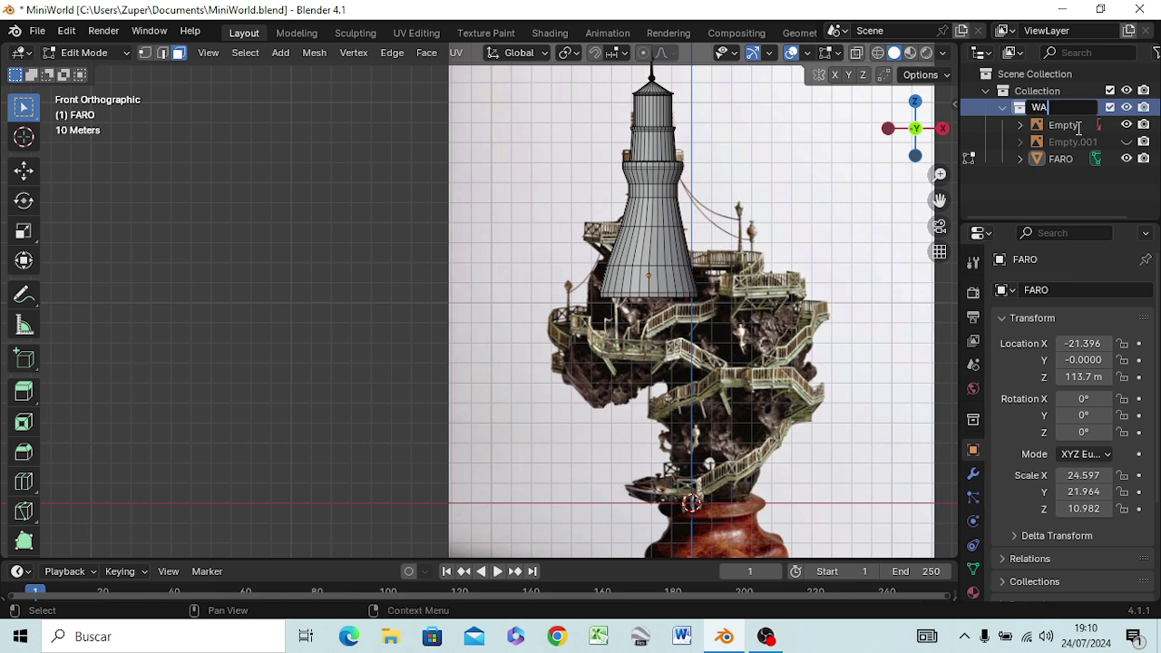
pyautogui.press('Return')
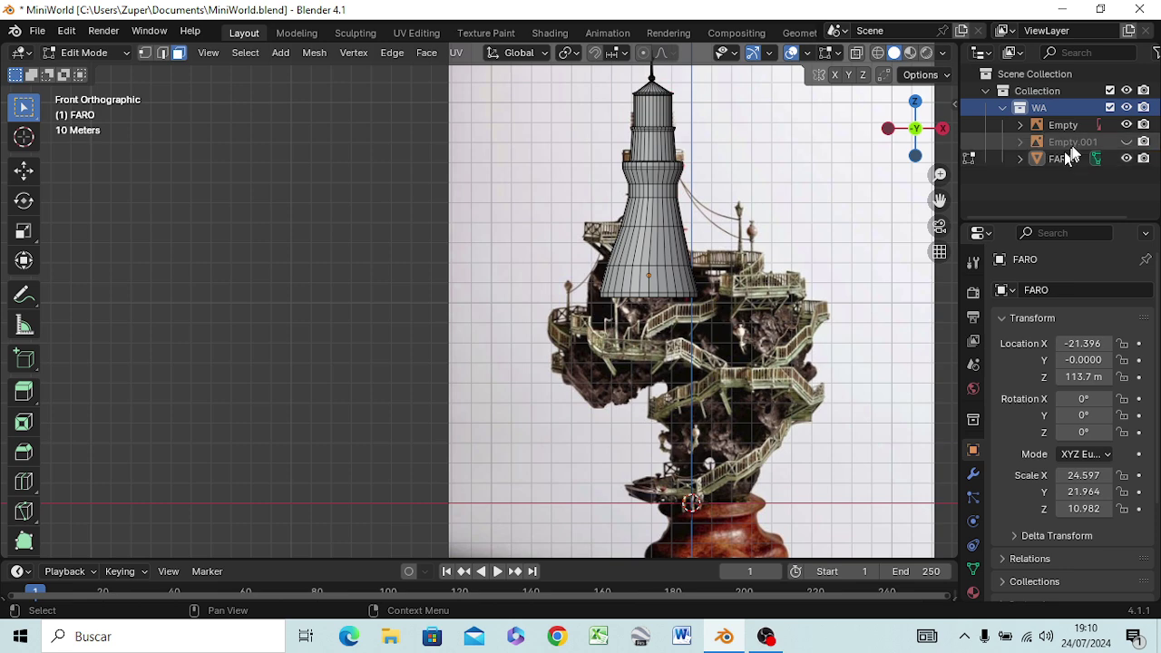
pyautogui.click(1126, 159)
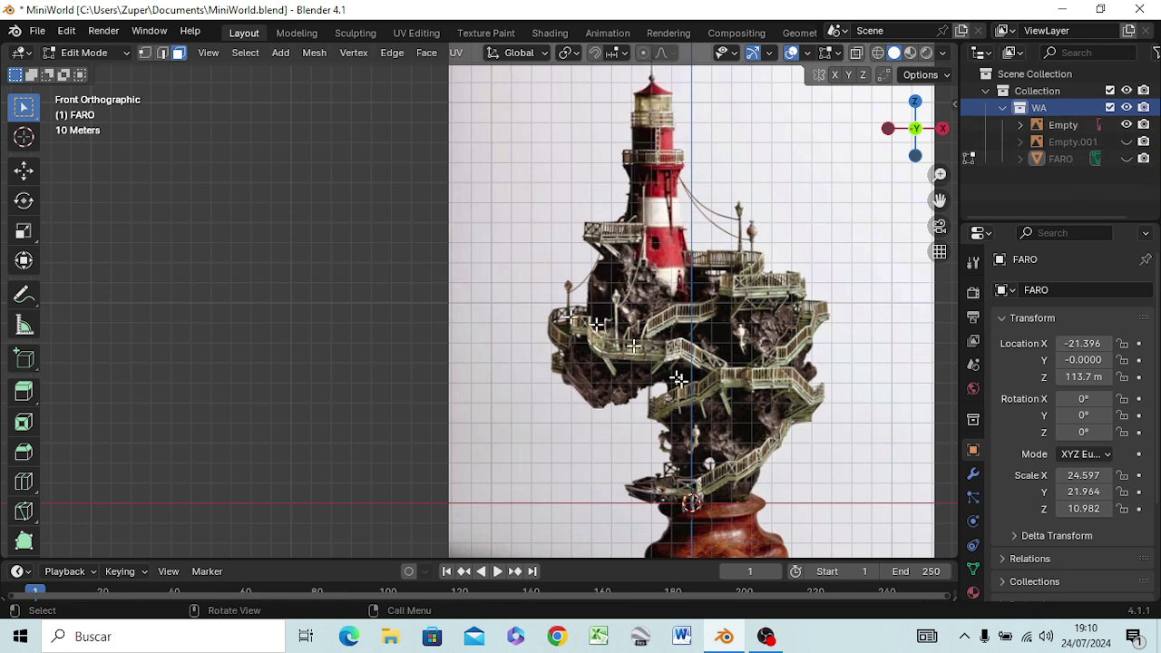
# Clear the outliner selection and collapse the WA collection
pyautogui.click(1043, 176)
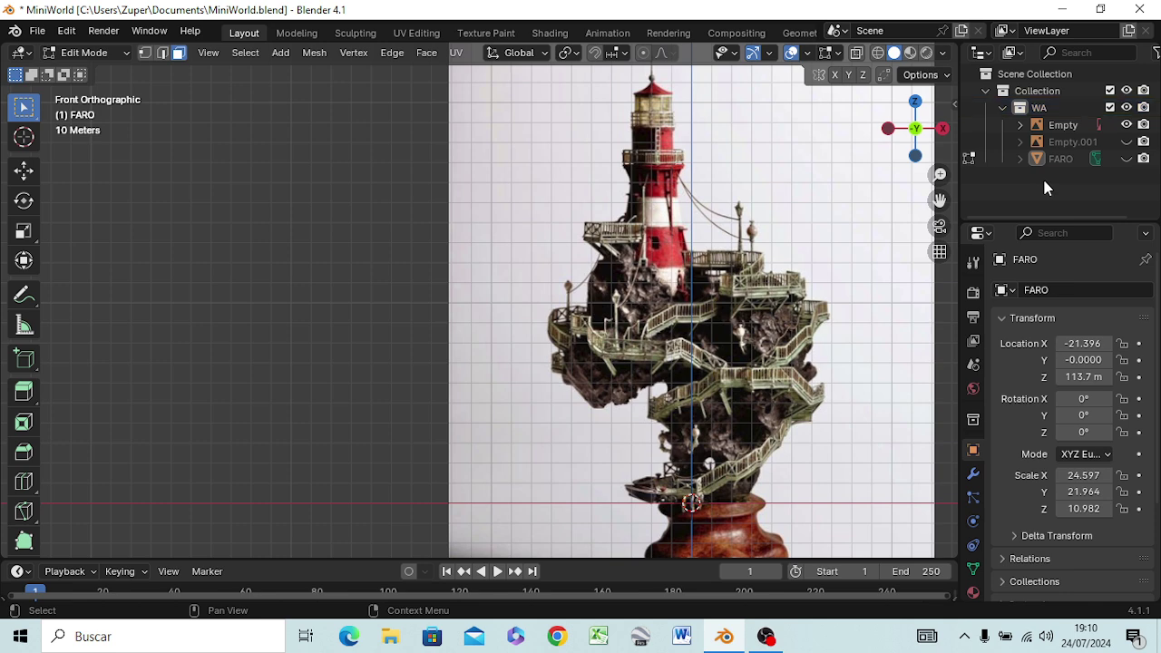
pyautogui.click(1002, 109)
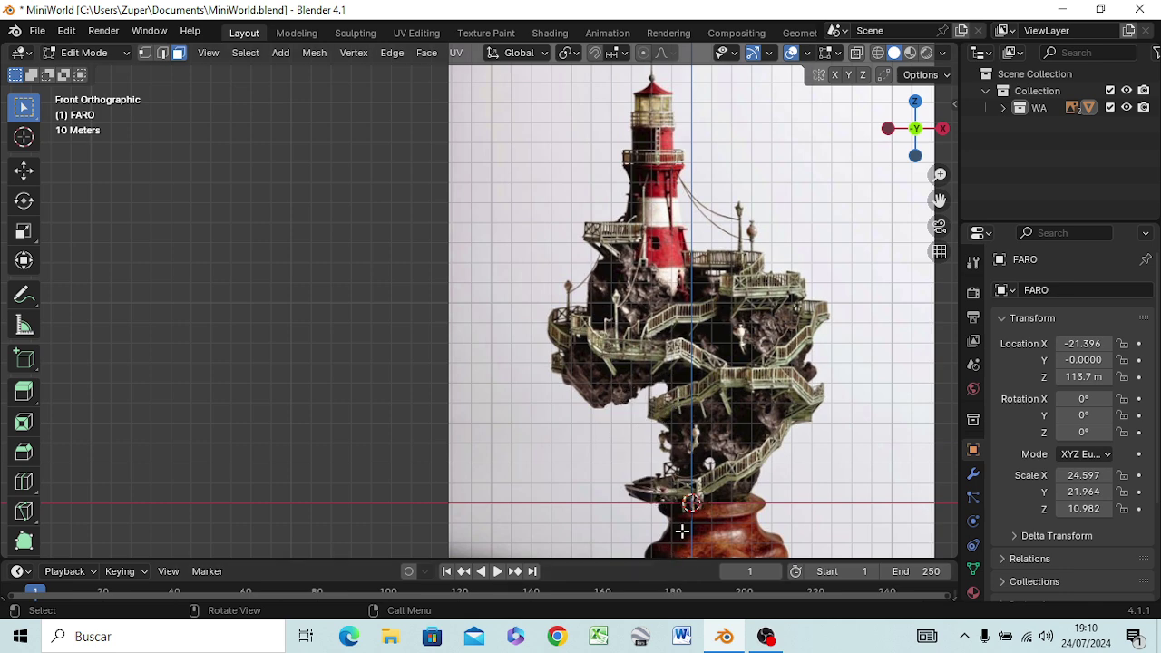
# Add a cube mesh and bring the lighthouse base into view
pyautogui.hotkey('shift', 'a')
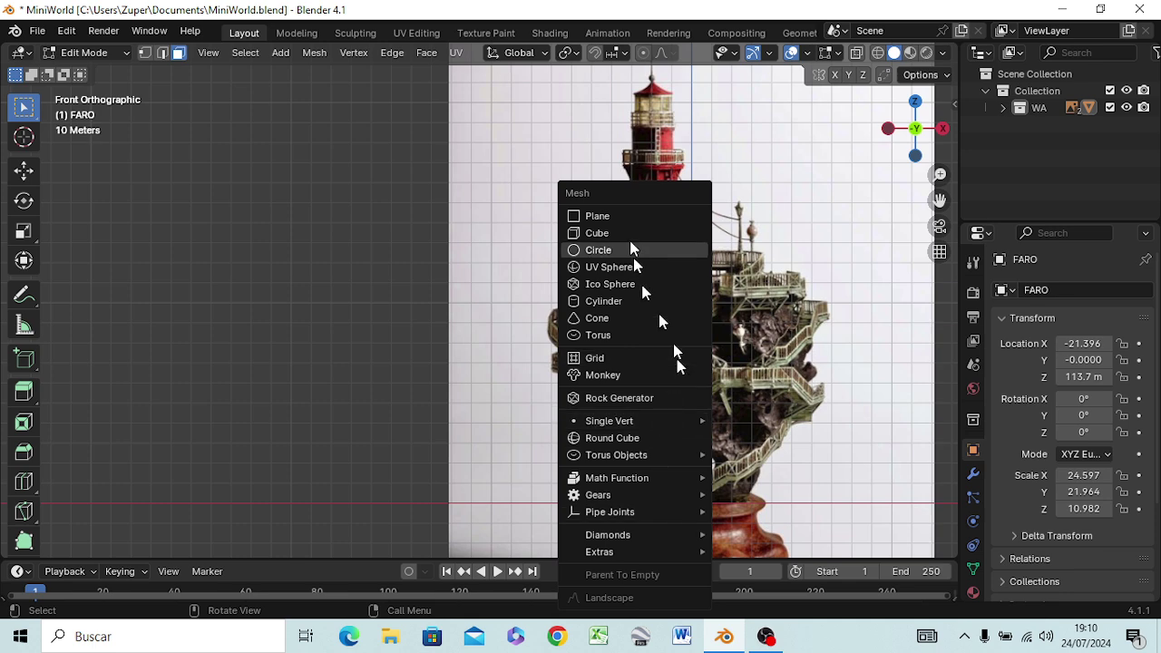
pyautogui.click(632, 235)
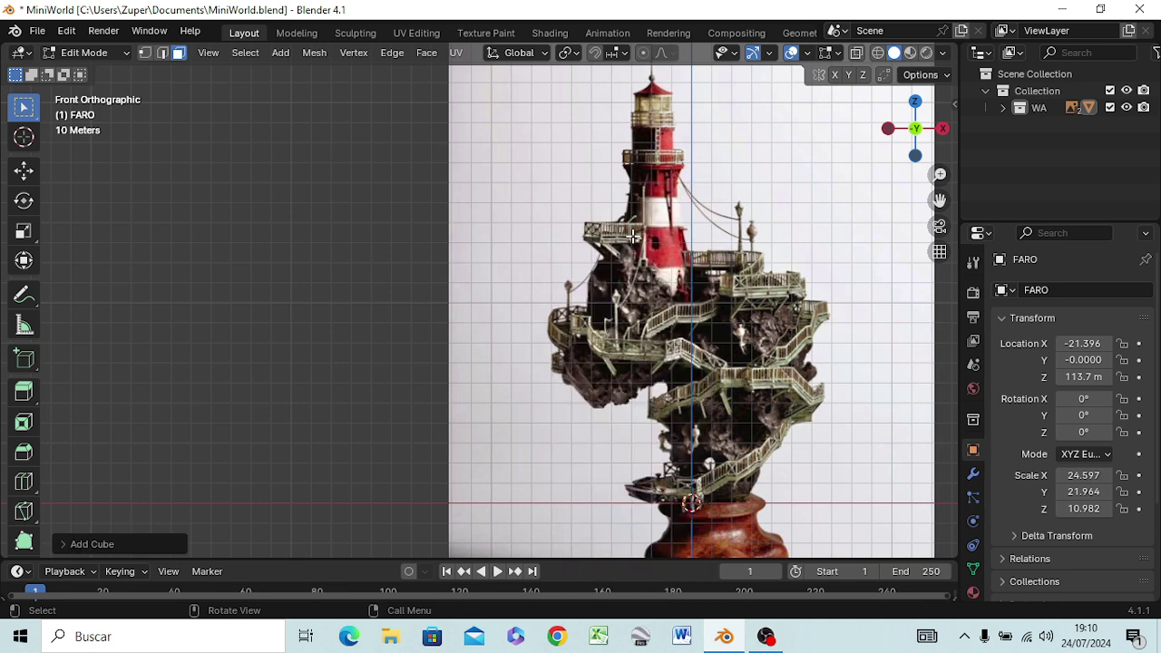
pyautogui.scroll(2, 704, 524)
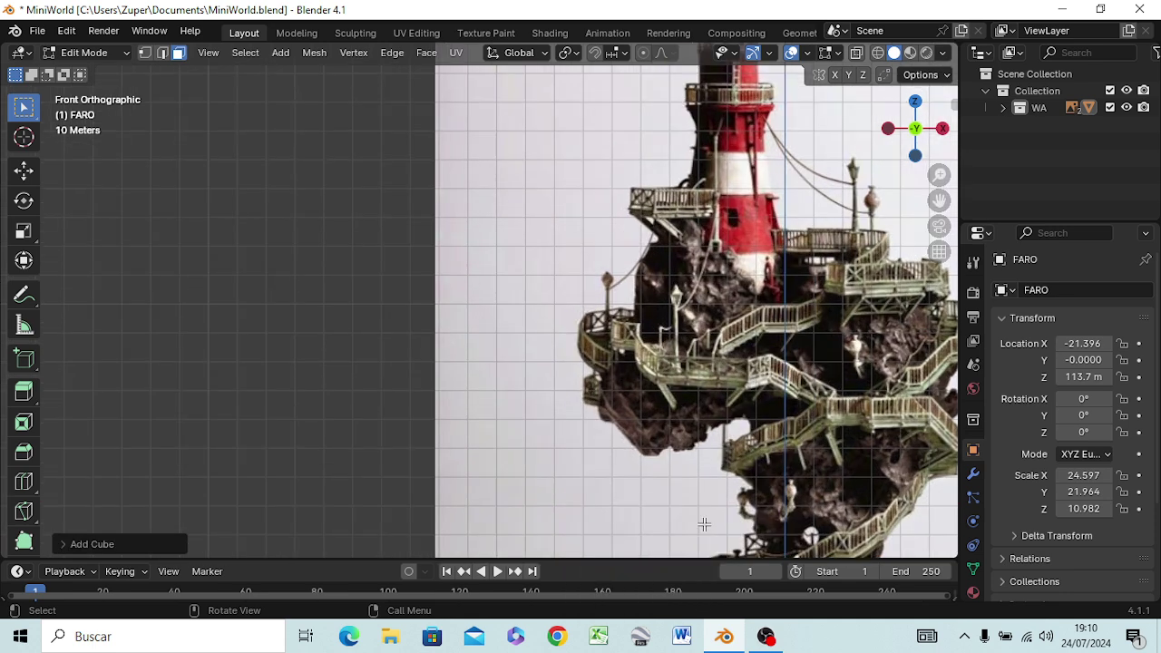
pyautogui.scroll(1, 704, 524)
pyautogui.keyDown('shift'); pyautogui.moveTo(708, 525); pyautogui.dragTo(451, 100, button='middle'); pyautogui.keyUp('shift')
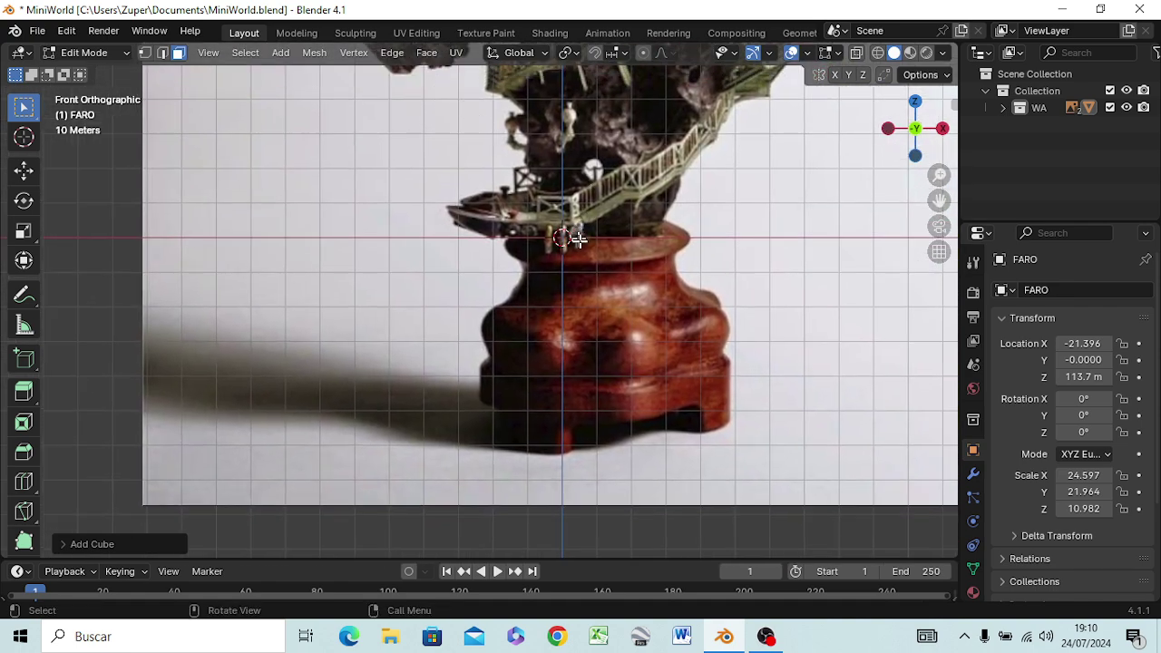
pyautogui.scroll(3, 585, 231)
pyautogui.scroll(-1, 646, 218)
pyautogui.scroll(-1, 646, 218)
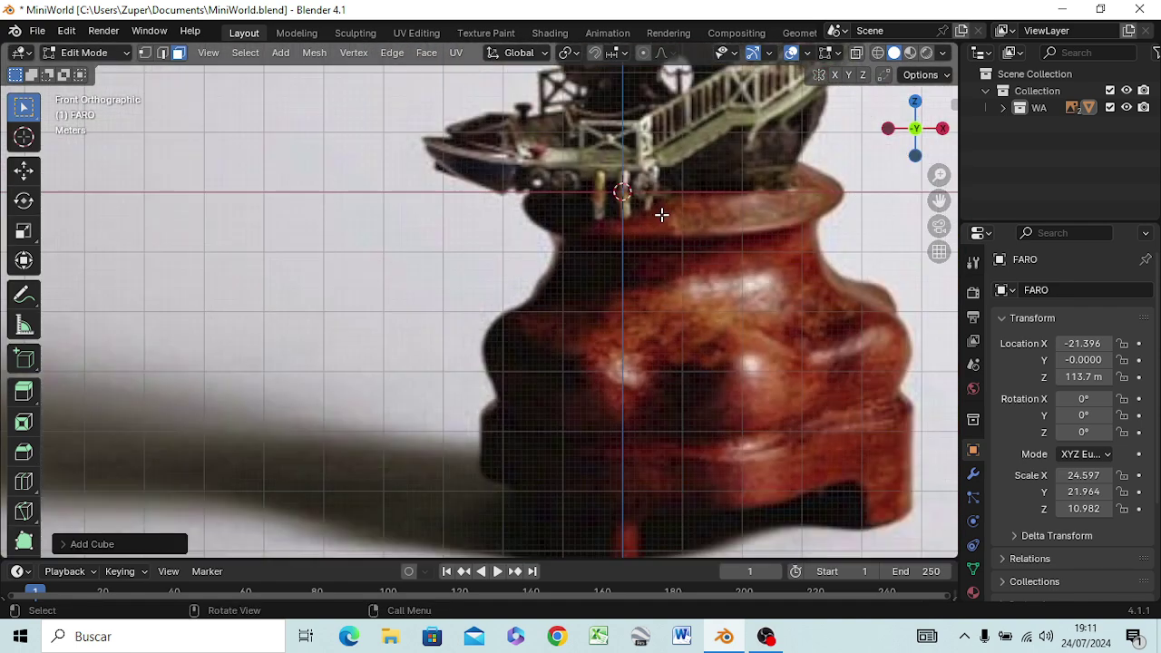
pyautogui.scroll(-1, 646, 219)
pyautogui.scroll(-1, 653, 218)
pyautogui.scroll(-1, 668, 215)
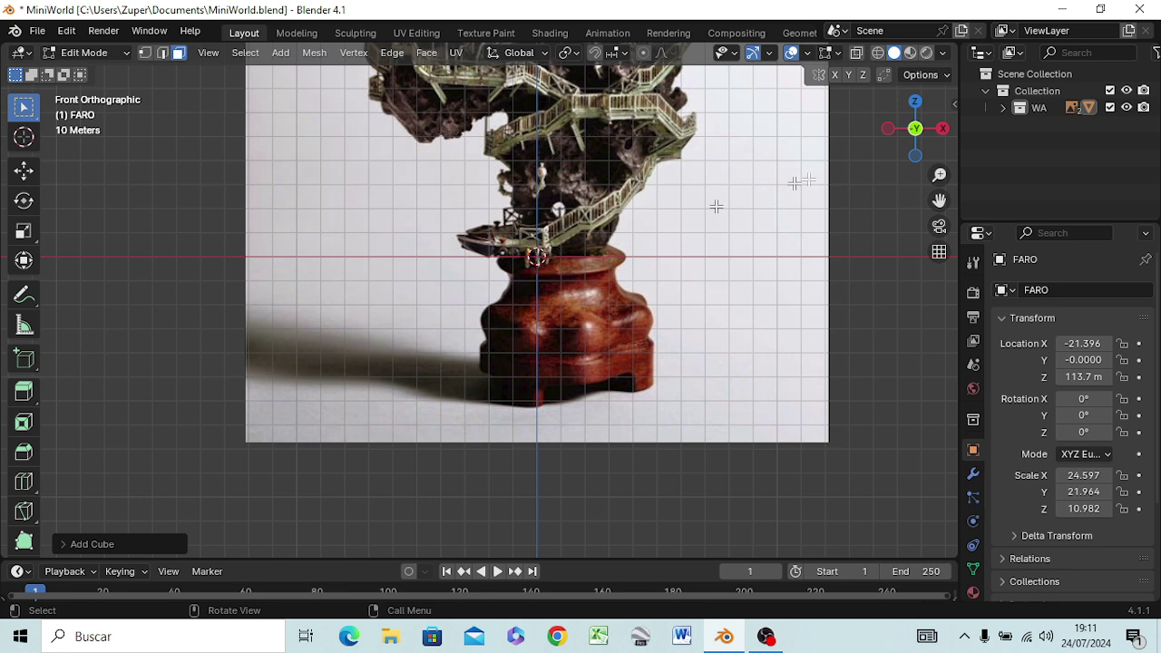
# Expand WA in the outliner and add another cube at the base
pyautogui.click(1003, 108)
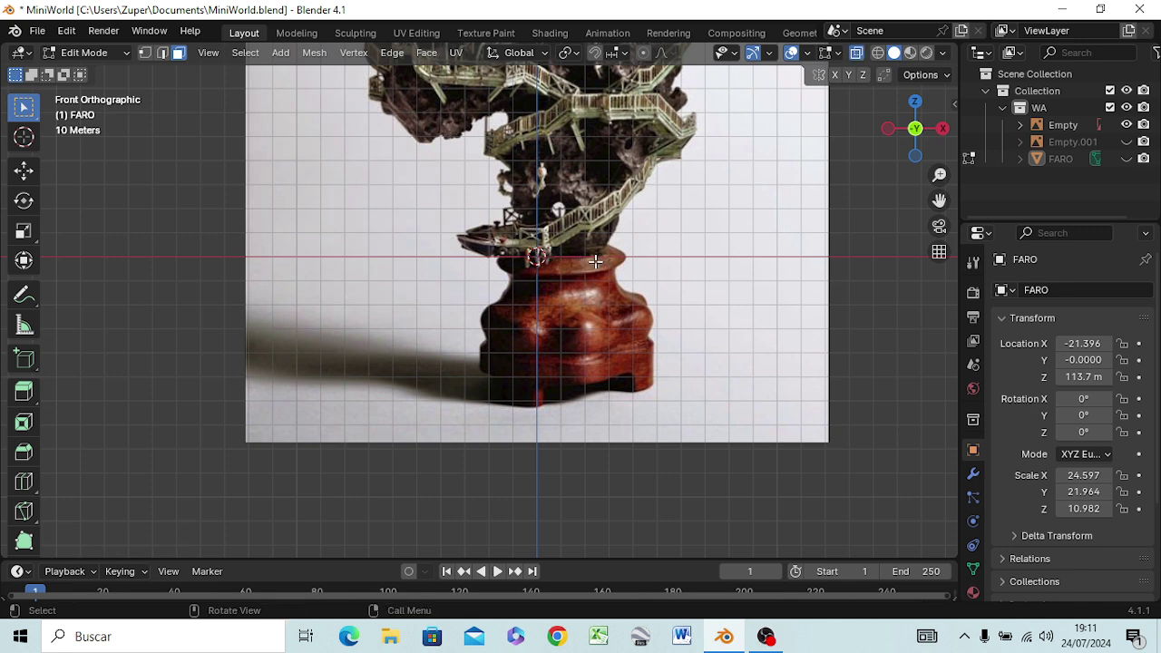
pyautogui.hotkey('shift', 'a')
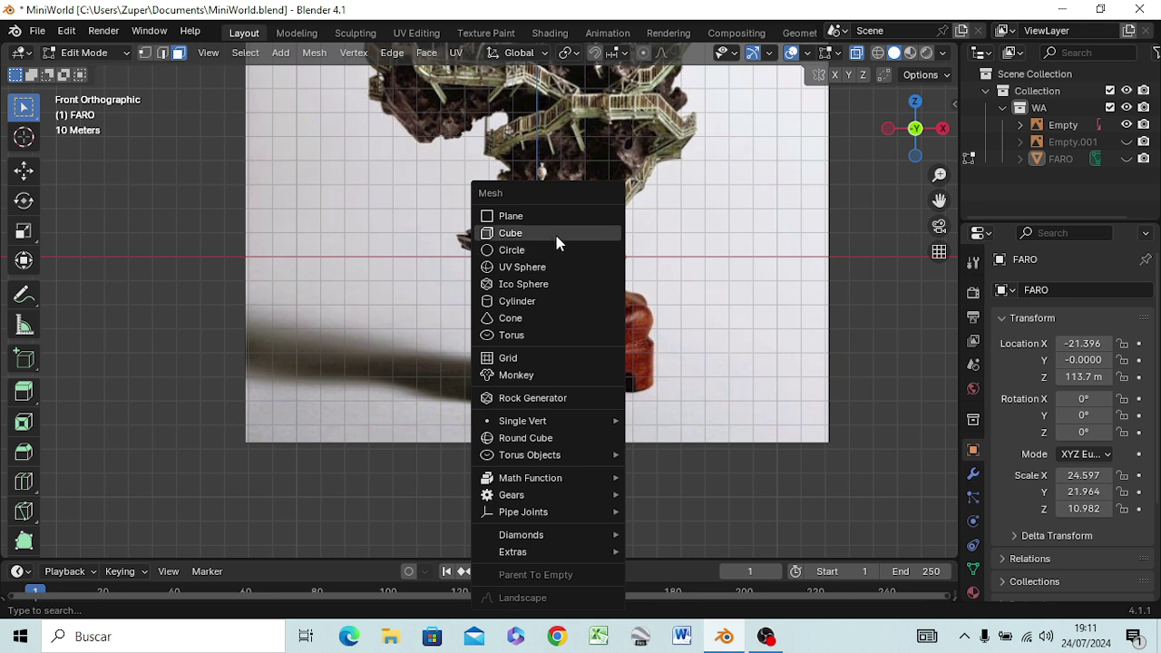
pyautogui.click(556, 234)
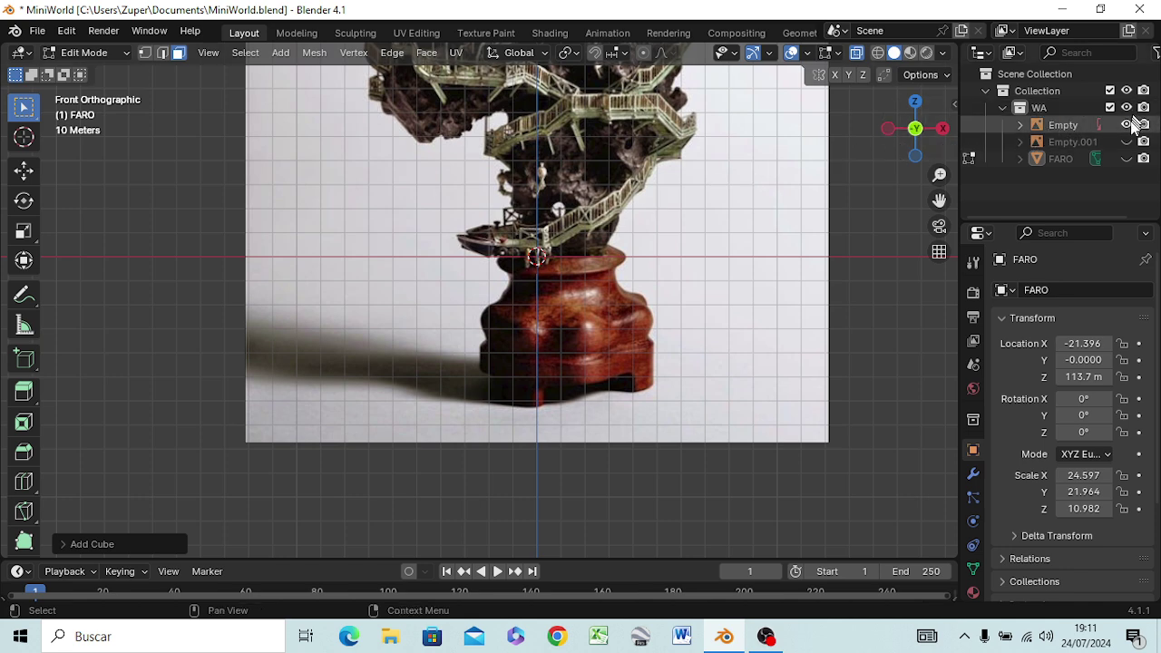
# Hide the reference Empty, pan the view, and expand all objects in the outliner
pyautogui.click(1127, 126)
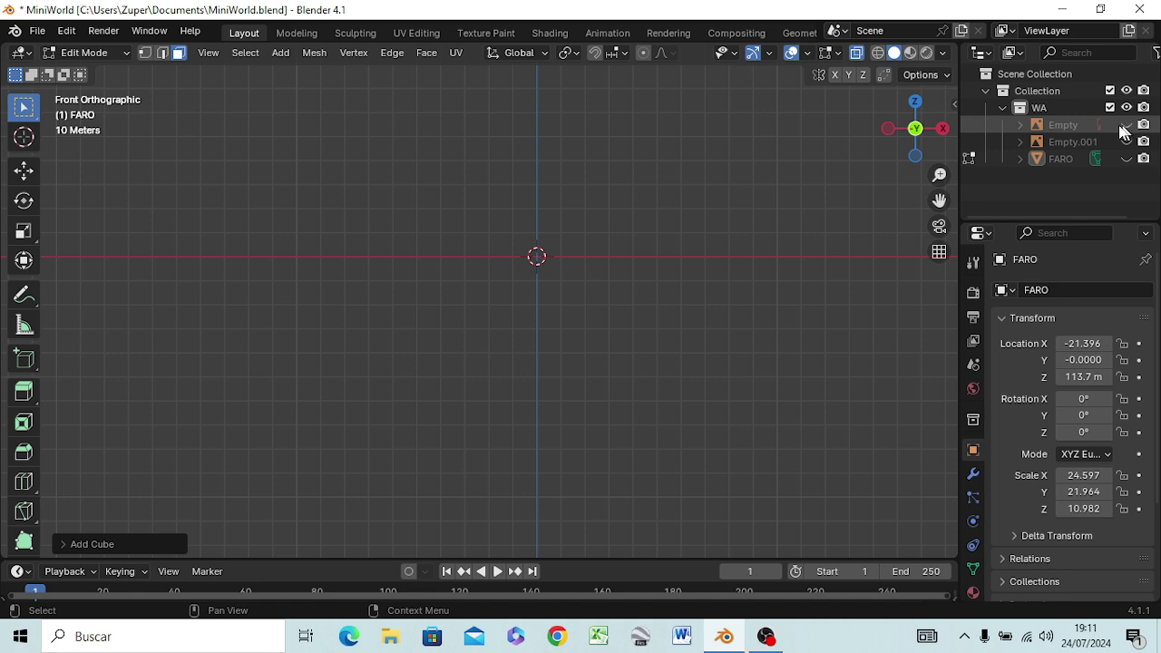
pyautogui.moveTo(543, 295)
pyautogui.keyDown('shift'); pyautogui.mouseDown(button='middle')
pyautogui.moveTo(606, 248)
pyautogui.moveTo(735, 218)
pyautogui.mouseUp(button='middle'); pyautogui.keyUp('shift')
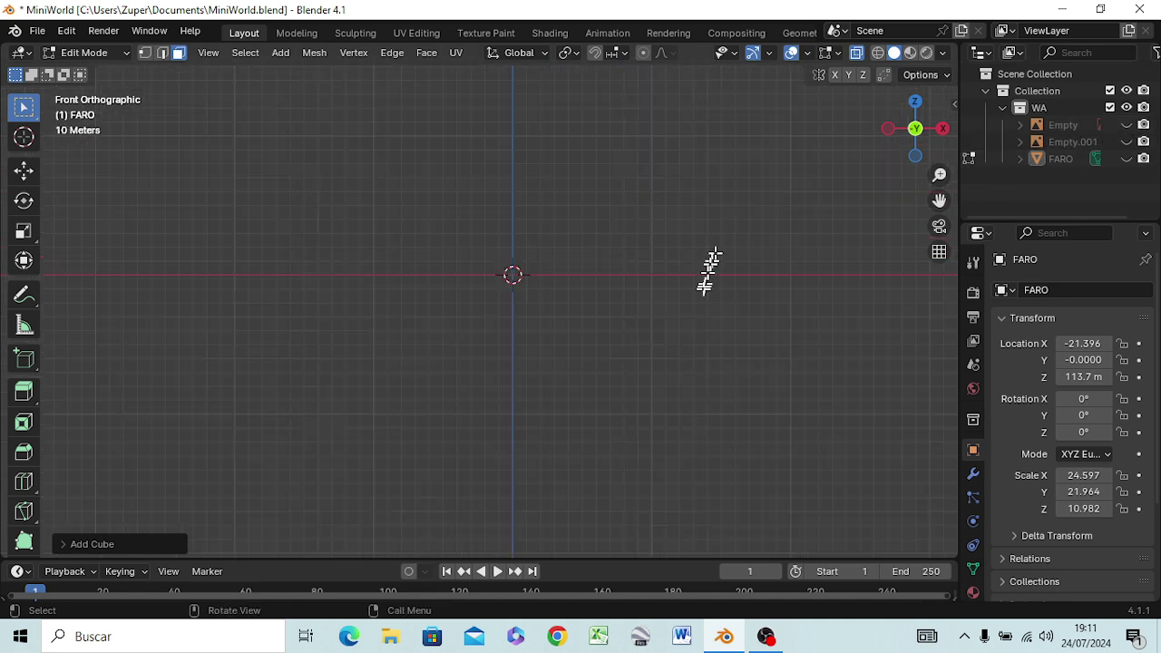
pyautogui.scroll(-3, 709, 272)
pyautogui.scroll(-2, 692, 309)
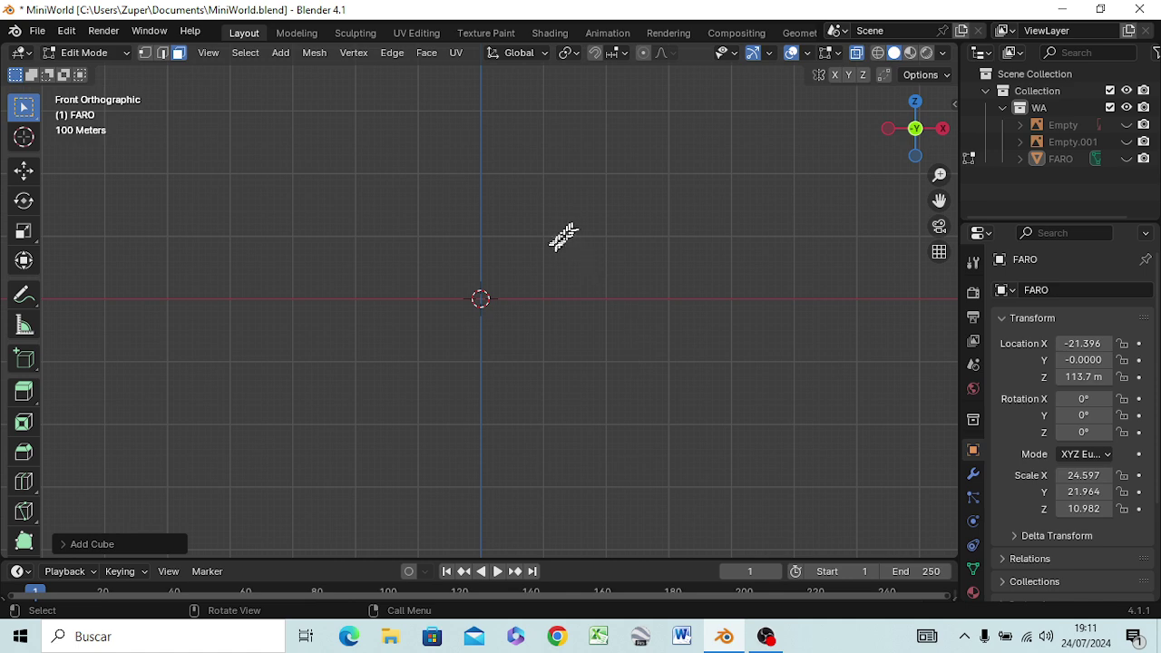
pyautogui.keyDown('shift'); pyautogui.moveTo(498, 272); pyautogui.dragTo(513, 269, button='middle'); pyautogui.keyUp('shift')
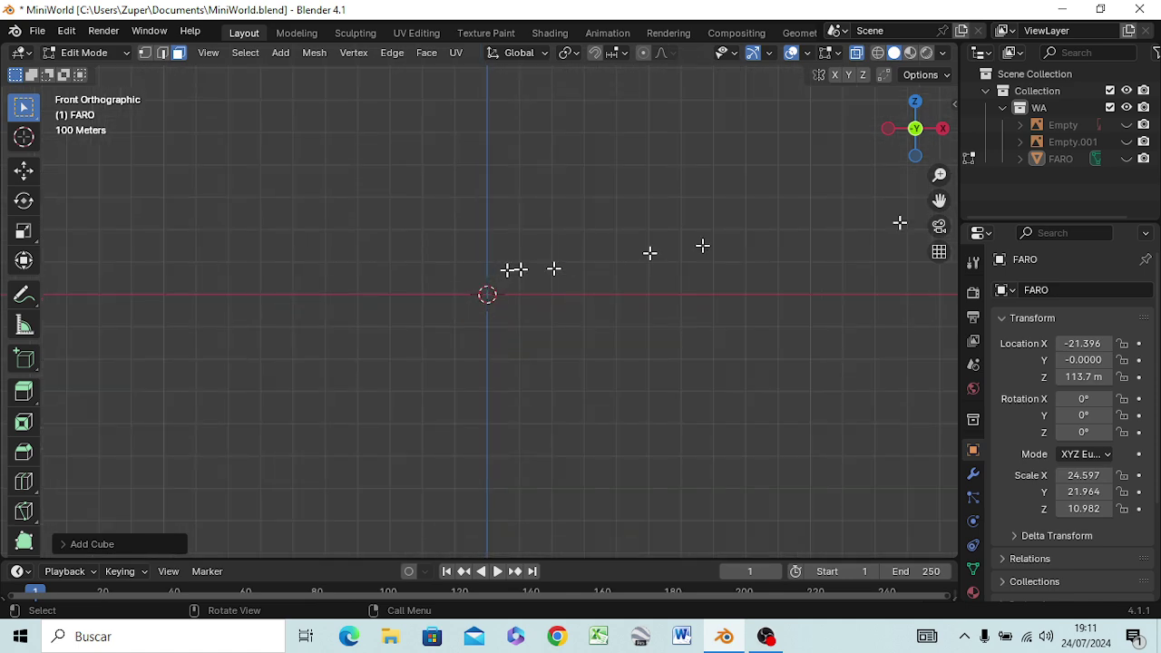
pyautogui.click(1018, 160)
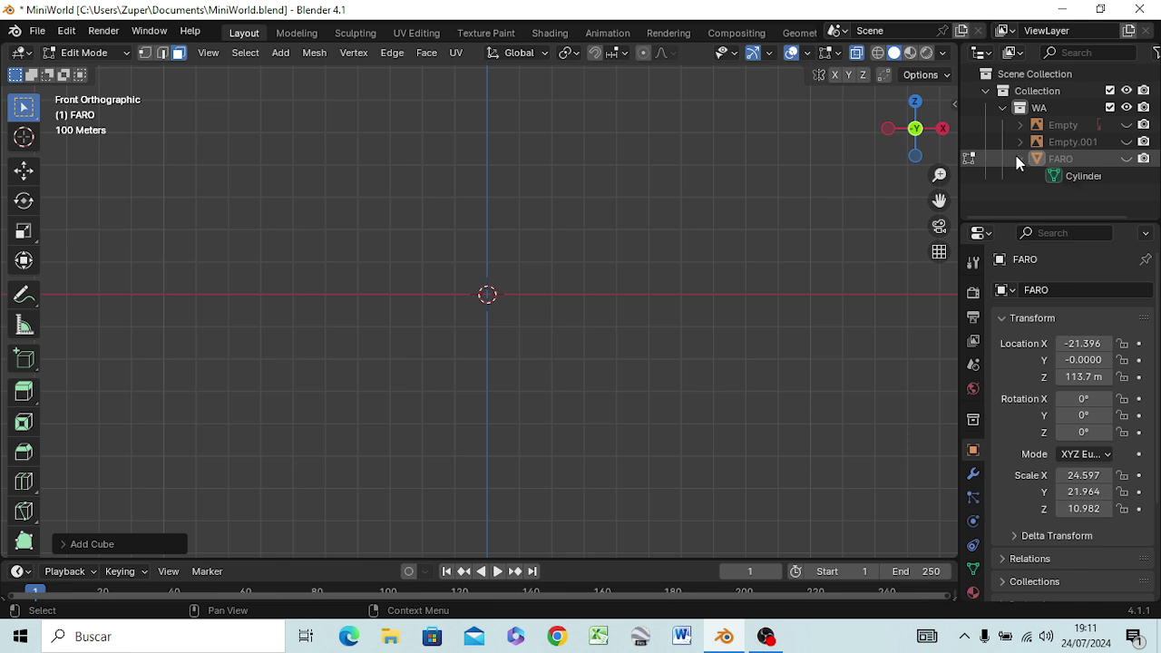
pyautogui.click(1019, 160)
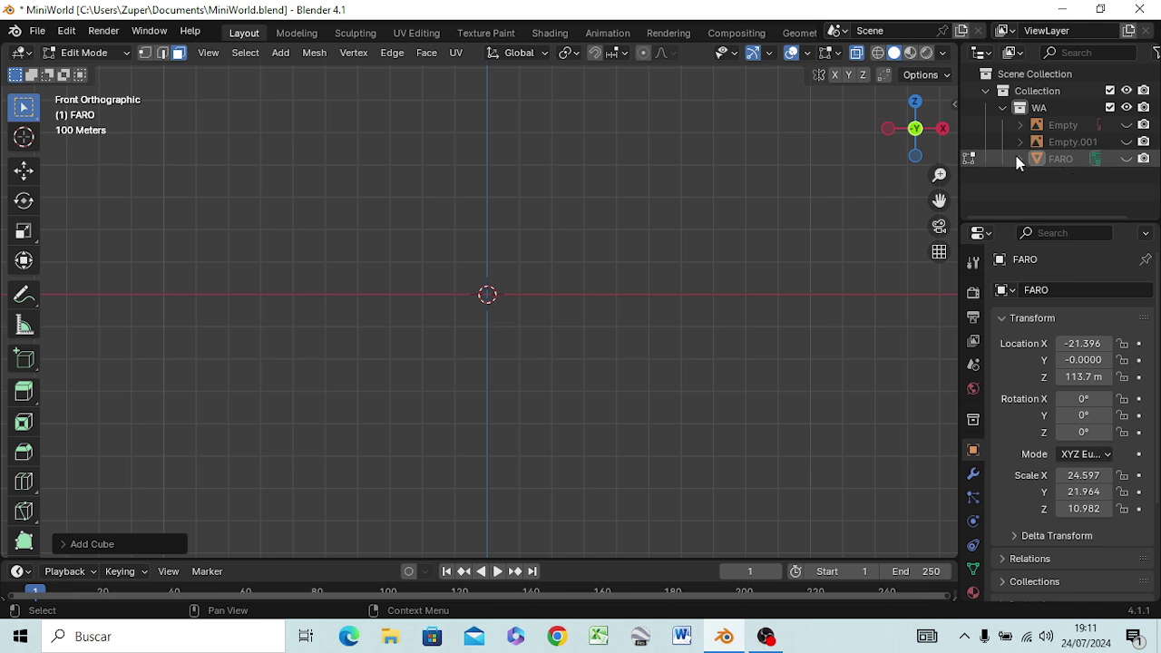
pyautogui.click(1017, 92)
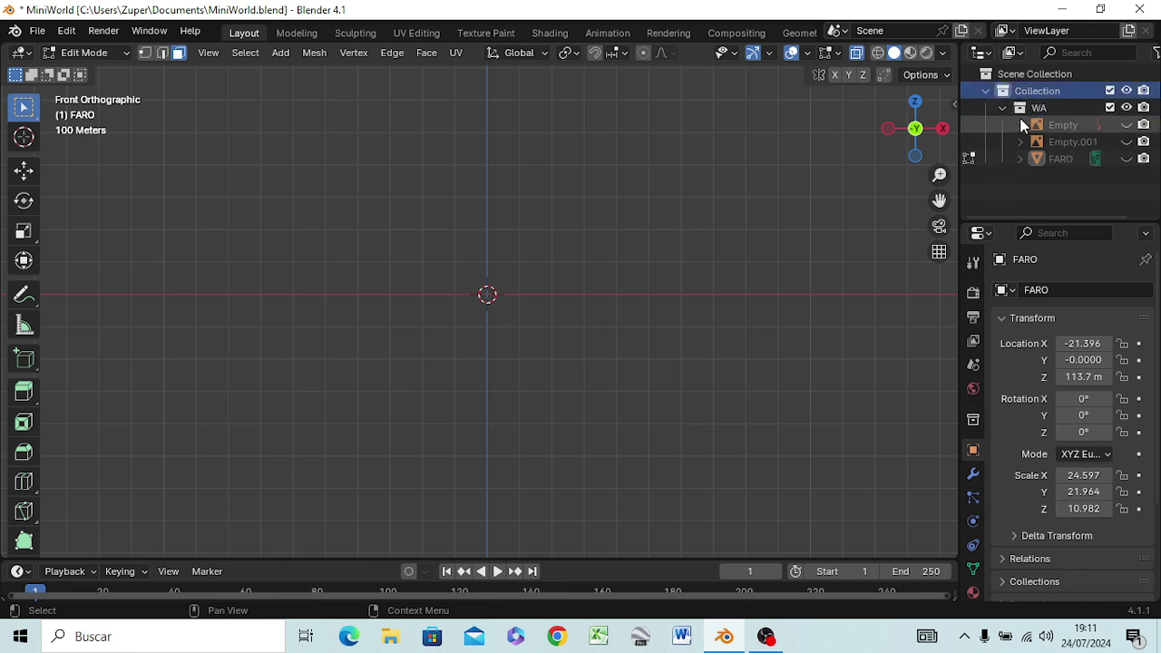
pyautogui.press('KP_Add')
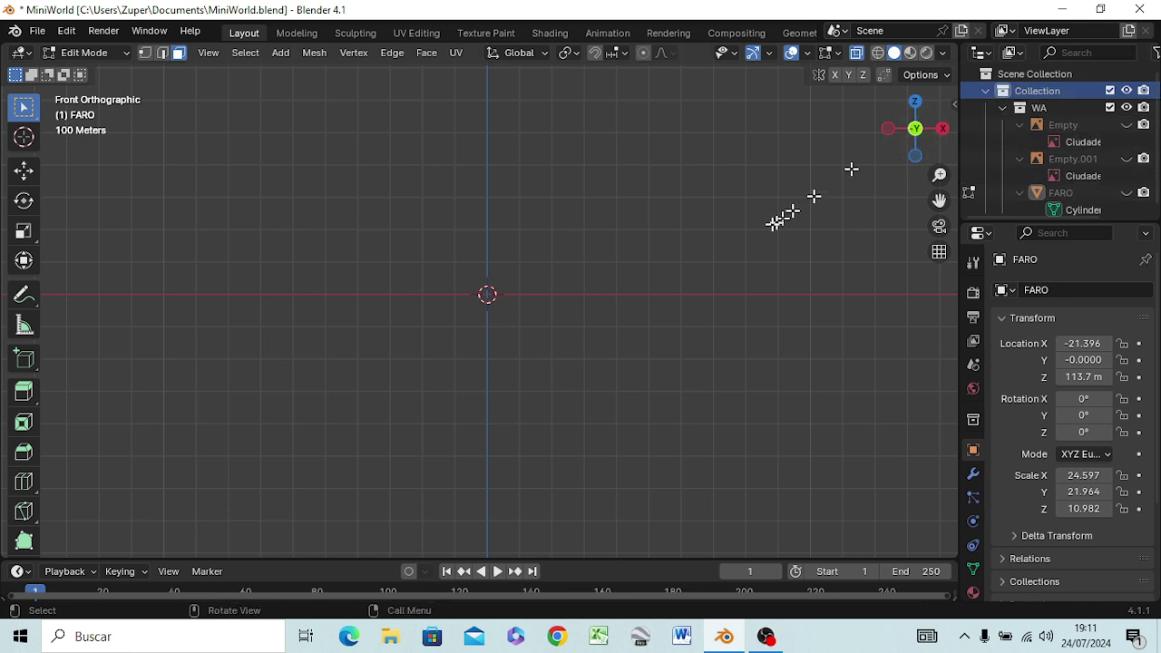
# Add another cube, expand and dismiss its settings panel, and return to Object Mode
pyautogui.hotkey('shift', 'a')
pyautogui.click(717, 221)
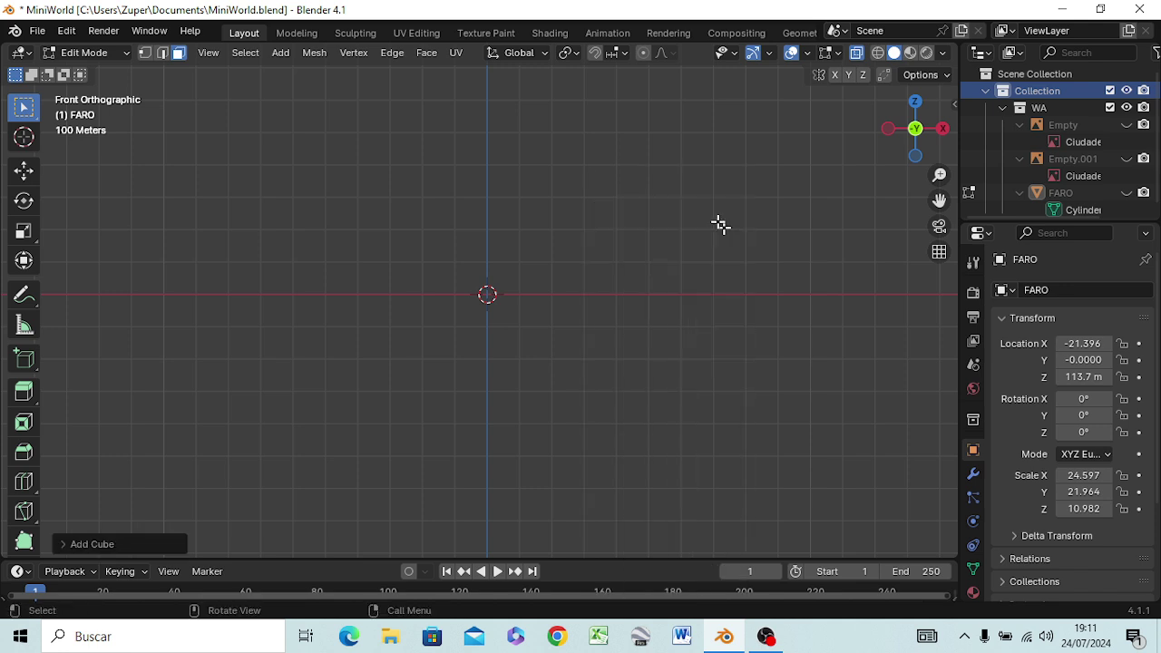
pyautogui.click(60, 543)
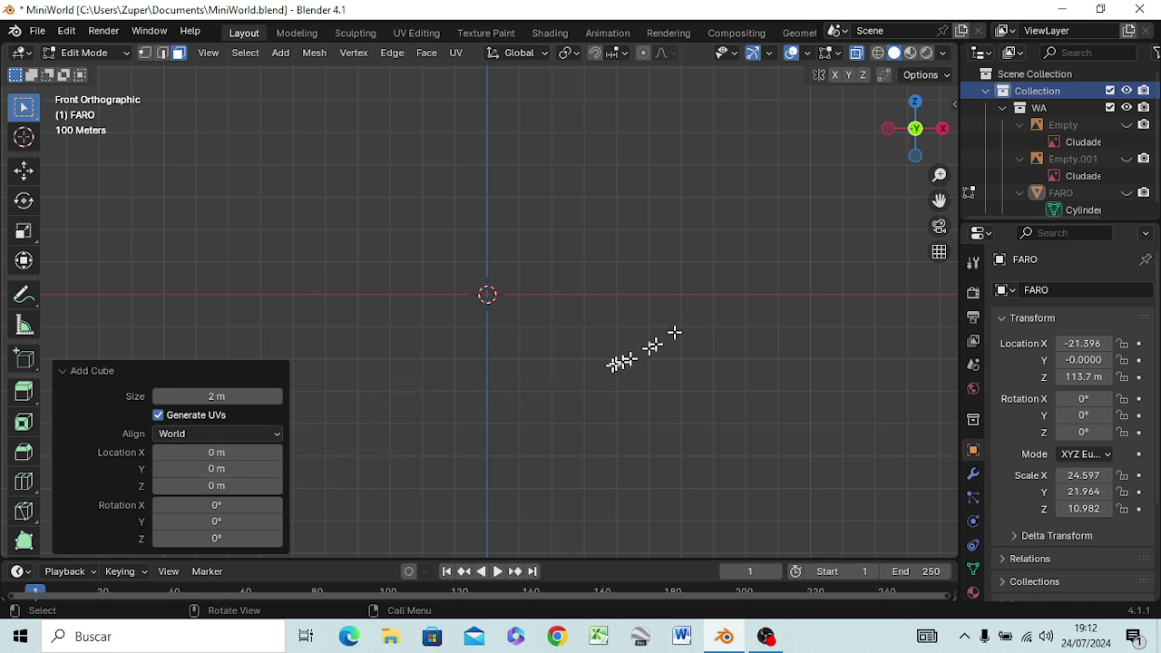
pyautogui.click(781, 275)
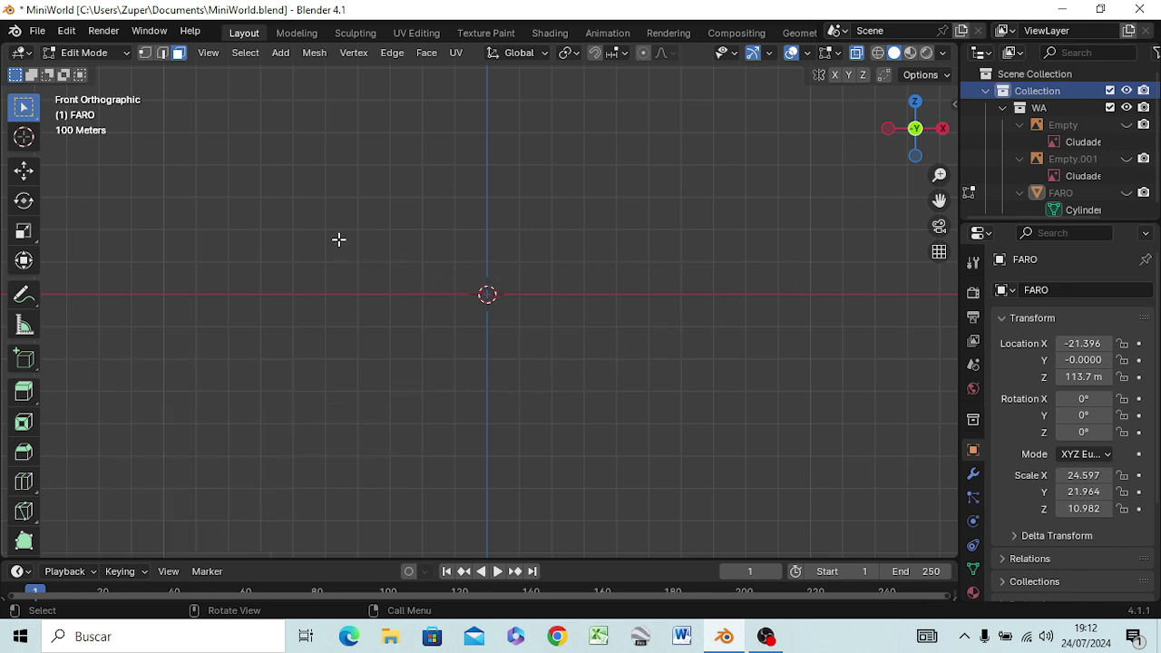
pyautogui.press('Tab')
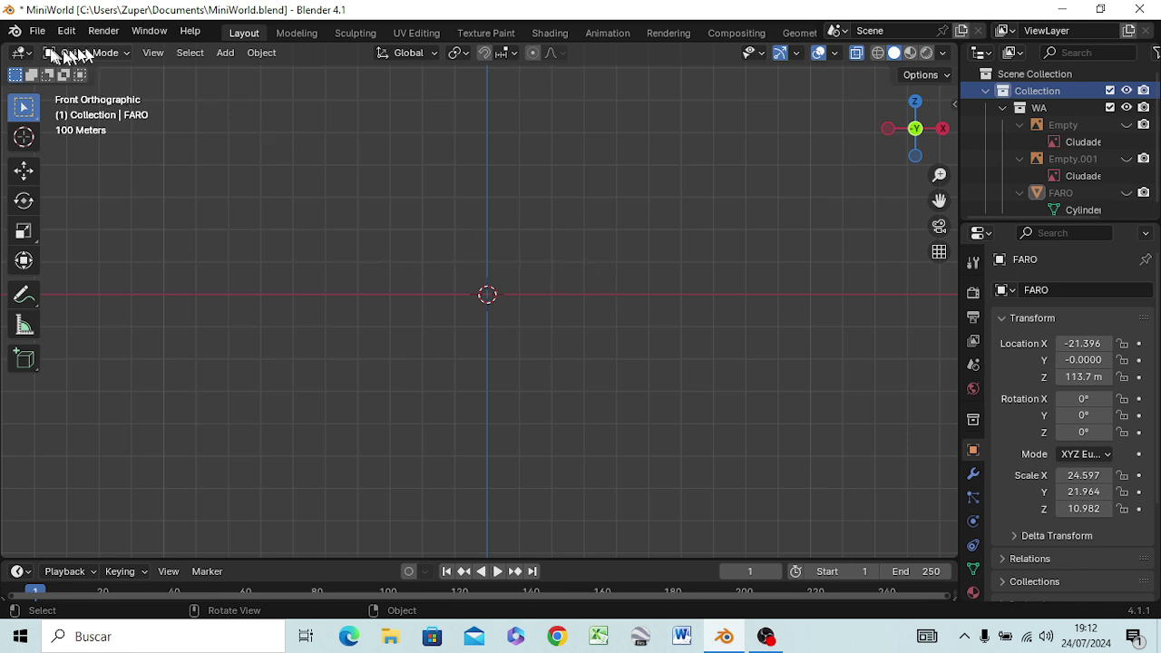
# Save MiniWorld.blend and collapse the Empty, Empty.001 and FARO rows in the outliner
pyautogui.click(37, 31)
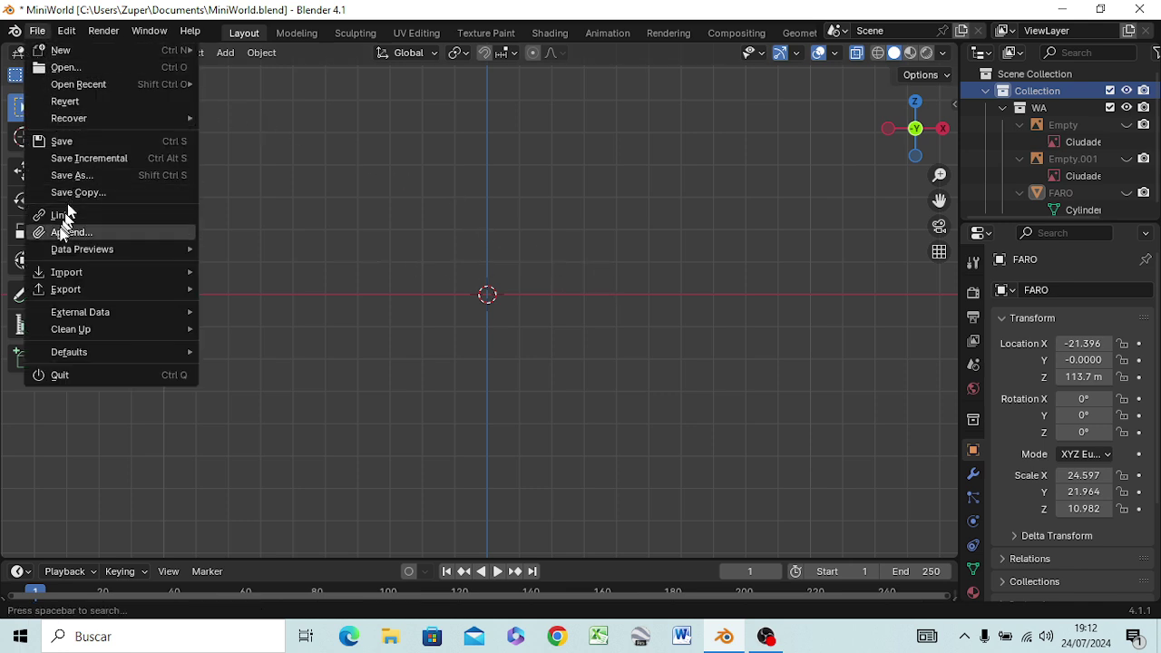
pyautogui.click(77, 143)
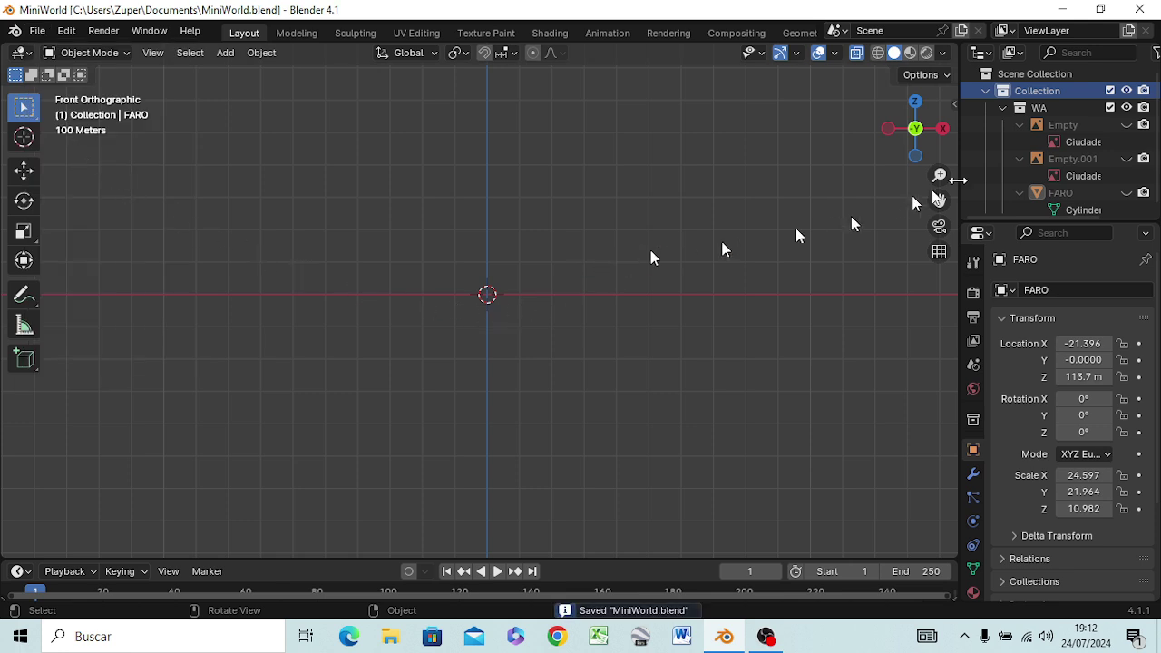
pyautogui.click(1022, 126)
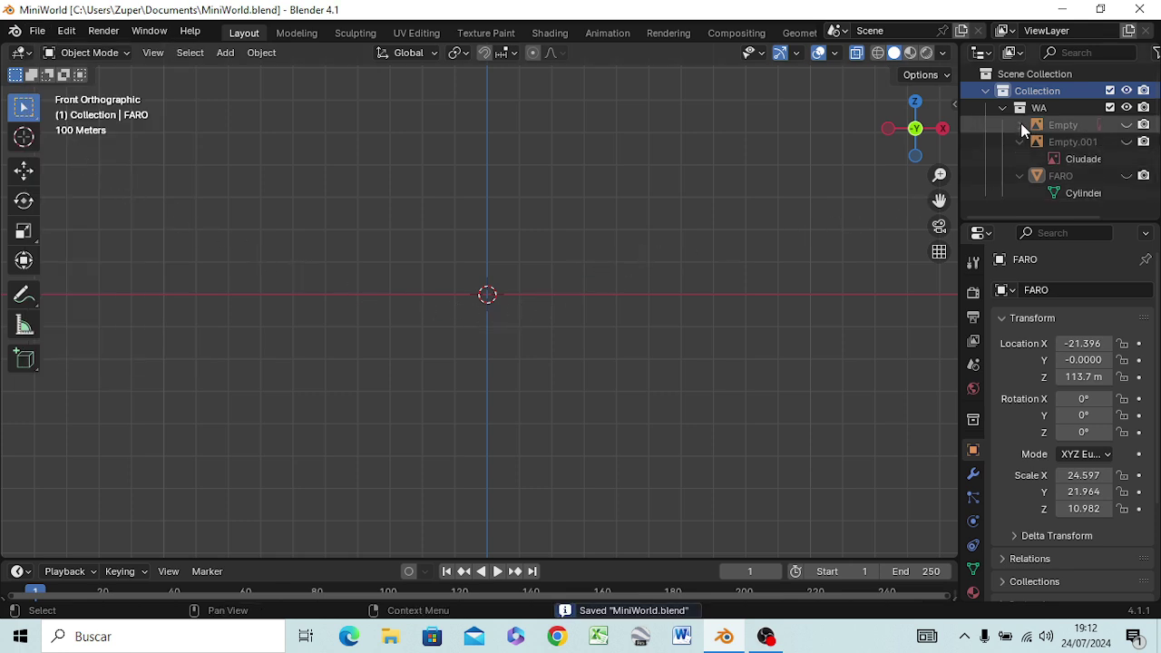
pyautogui.click(1022, 126)
pyautogui.click(1023, 125)
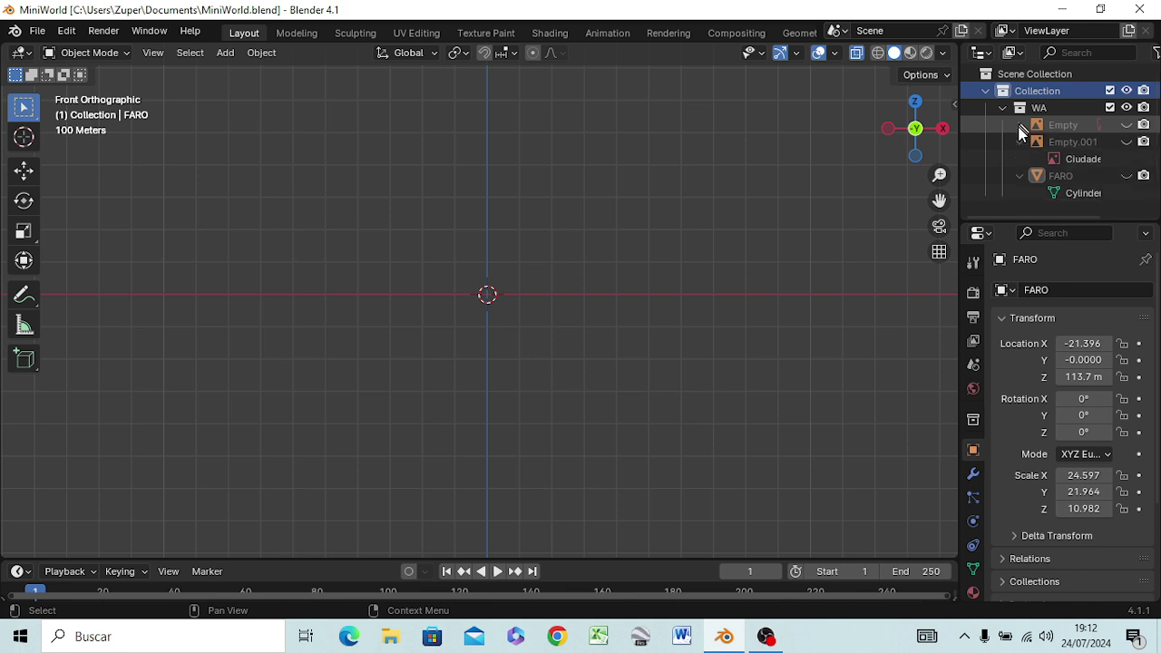
pyautogui.click(1023, 137)
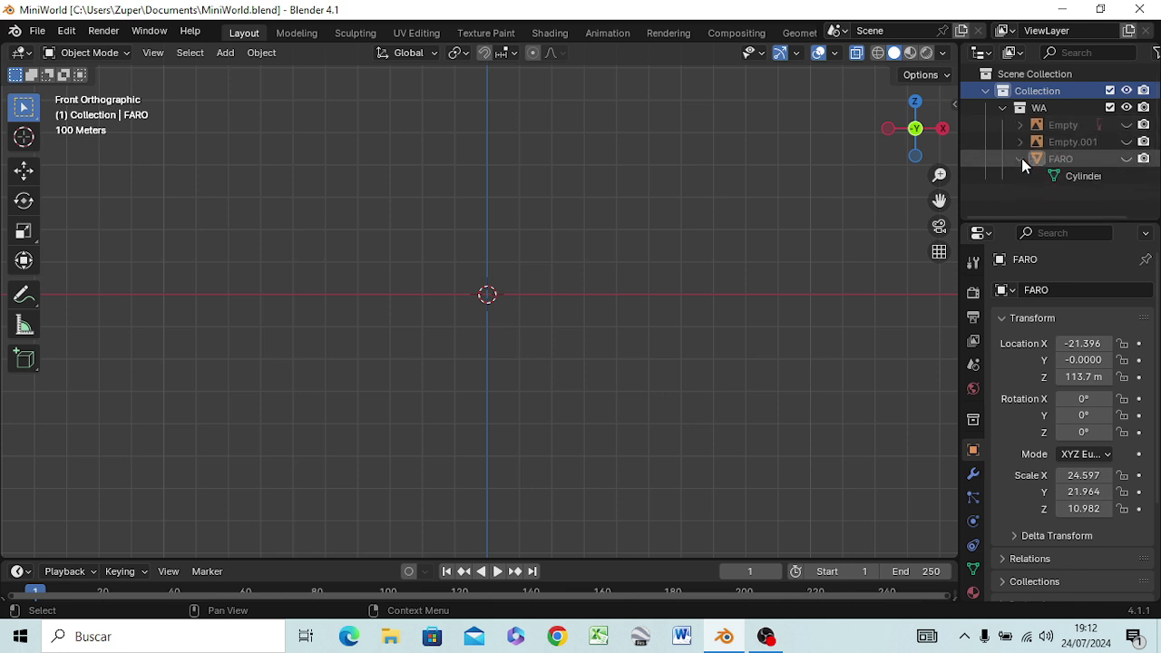
pyautogui.click(1021, 158)
# Collapse WA and the main Collection so the outline shows only Collection
pyautogui.click(1003, 108)
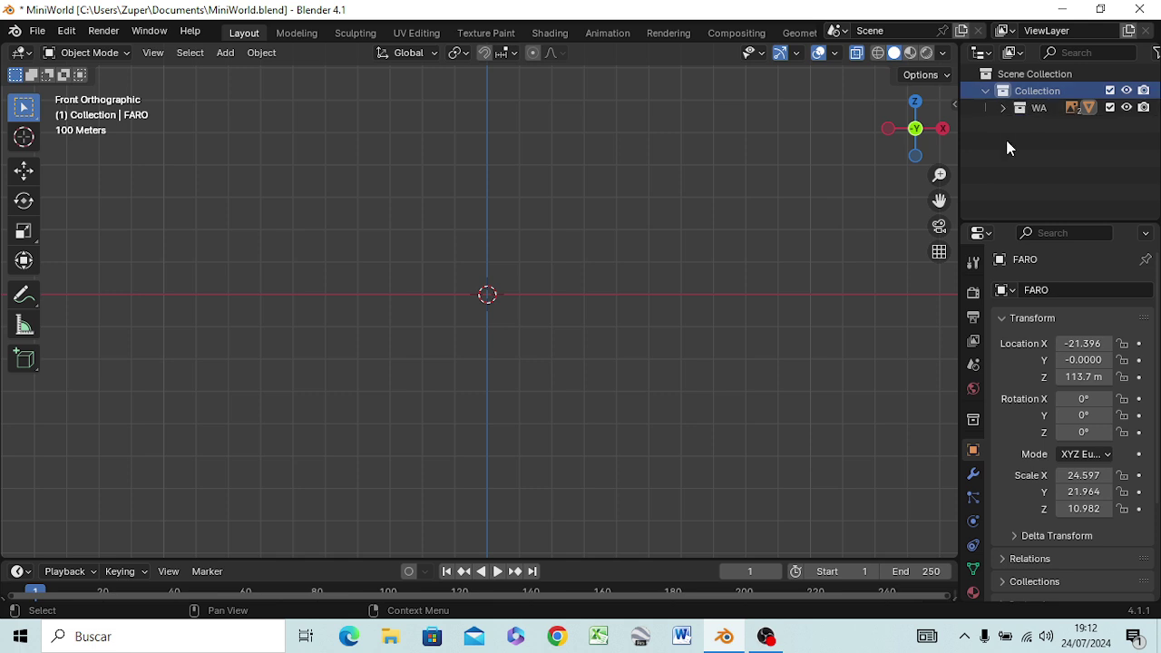
pyautogui.click(1005, 147)
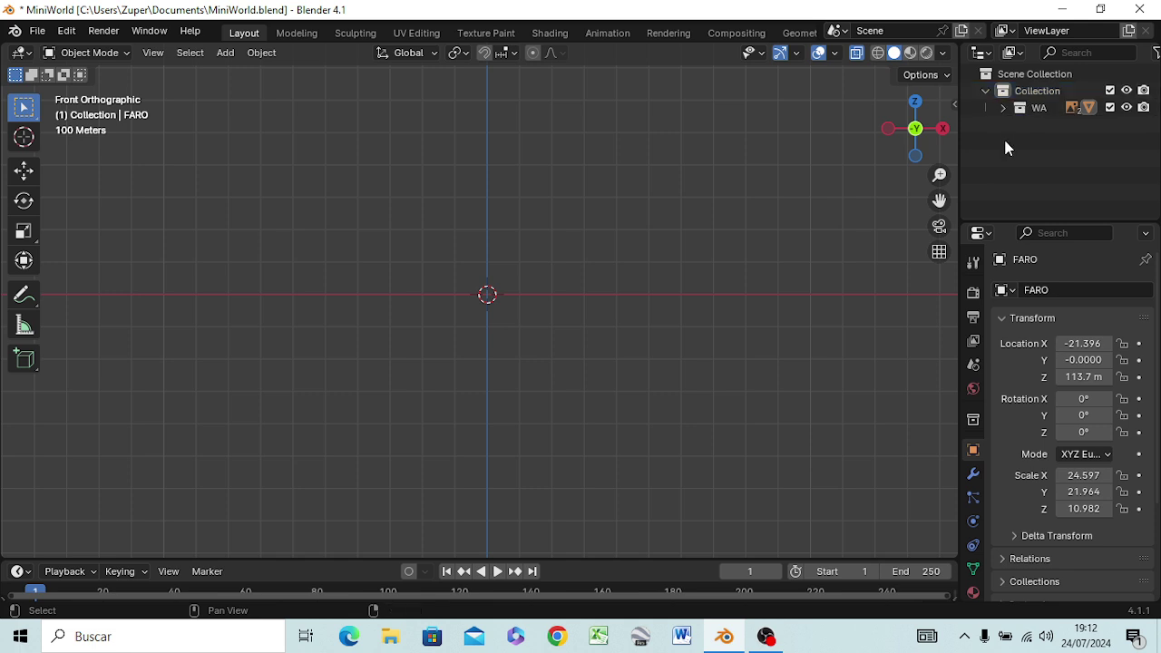
pyautogui.hotkey('shift', 'a')
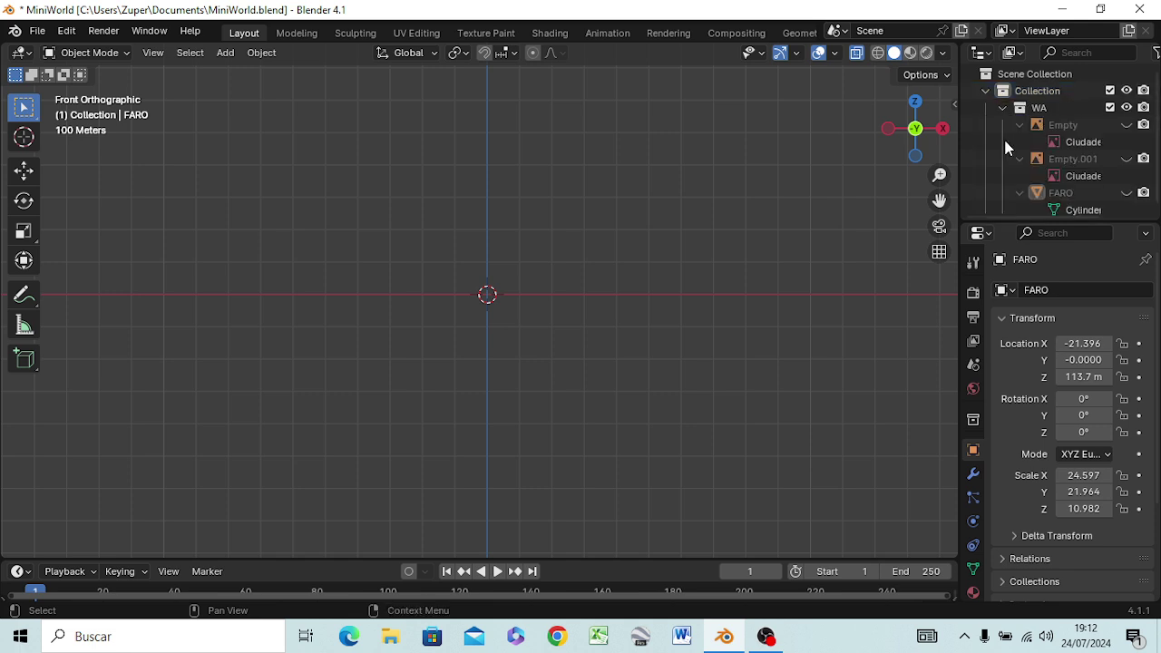
pyautogui.click(986, 91)
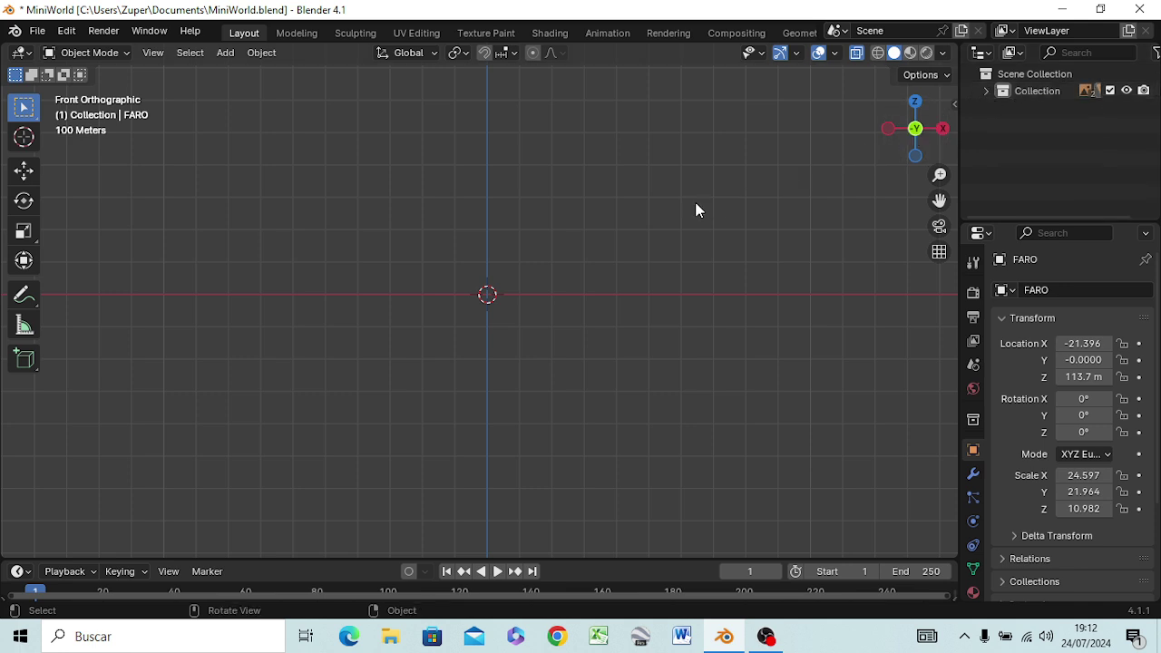
pyautogui.click(226, 54)
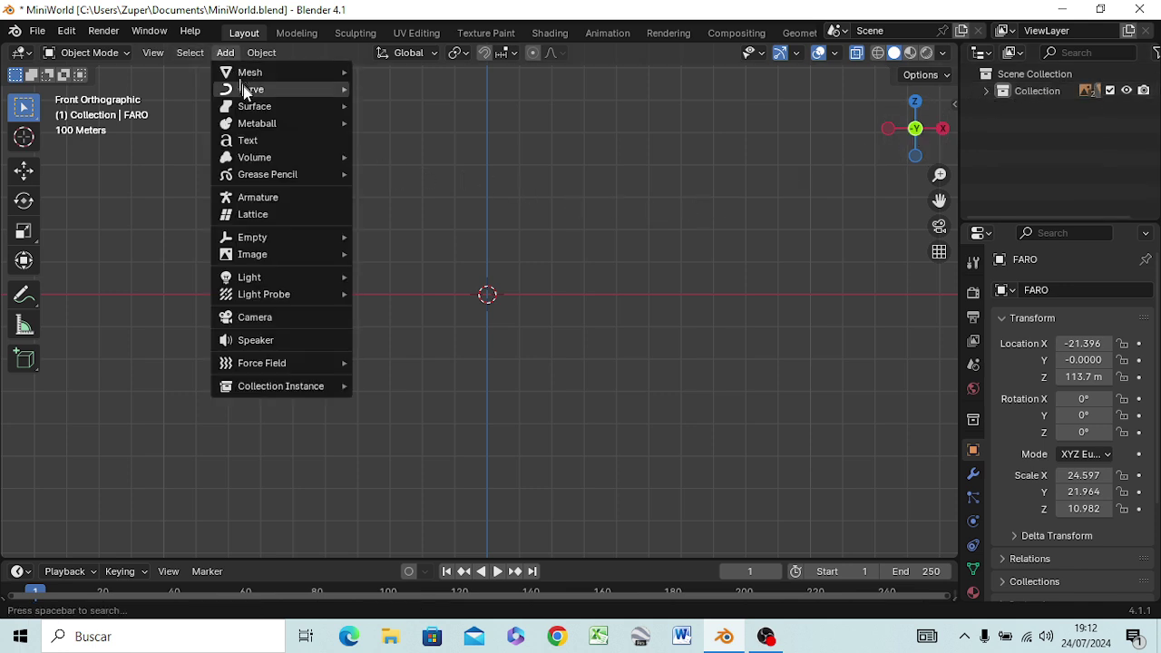
pyautogui.moveTo(272, 73)
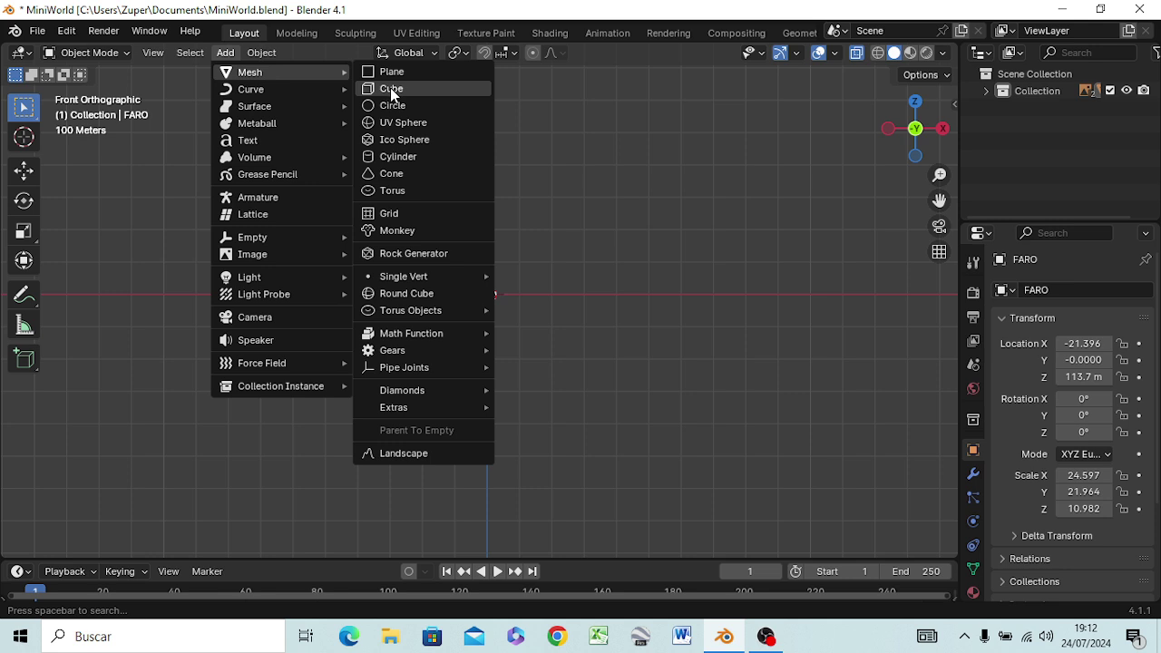
# Add a 5.92 m cube at the origin, scale it to 9.211, and expand Collection
pyautogui.click(391, 90)
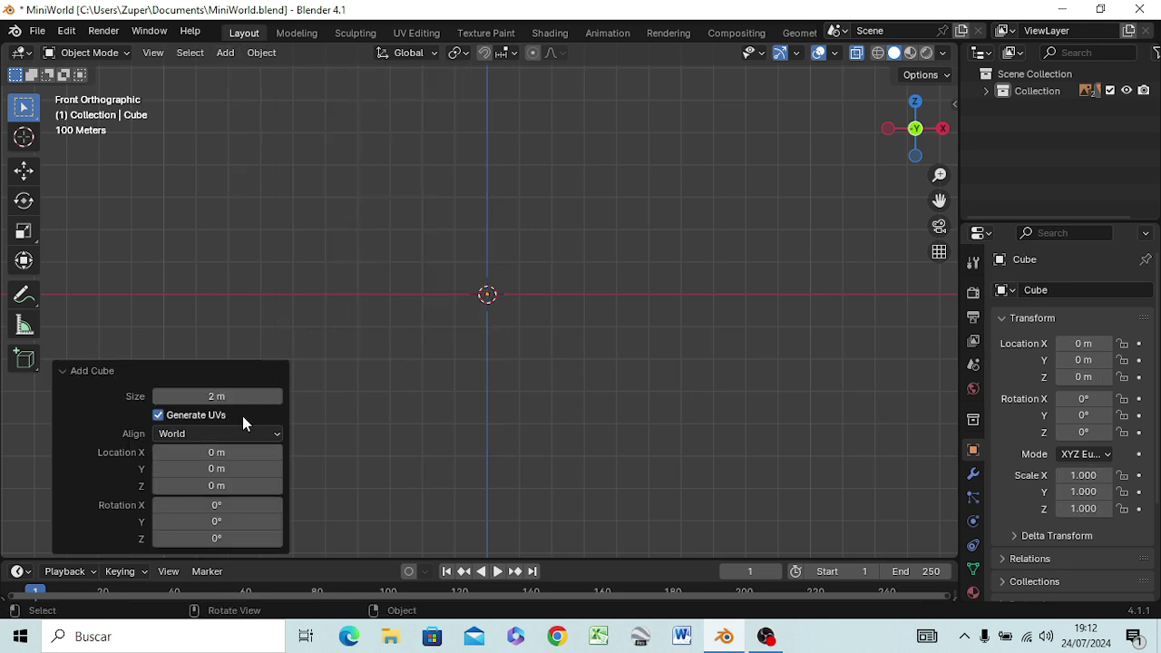
pyautogui.moveTo(245, 396); pyautogui.dragTo(562, 405)
pyautogui.press('s')
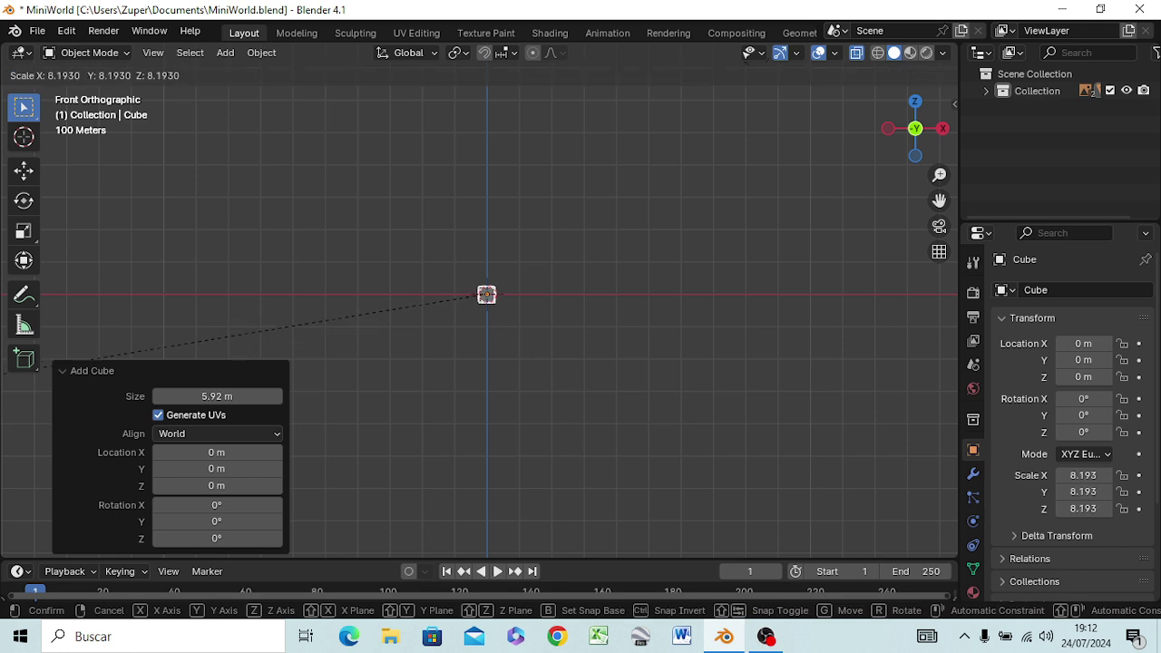
pyautogui.click(471, 95)
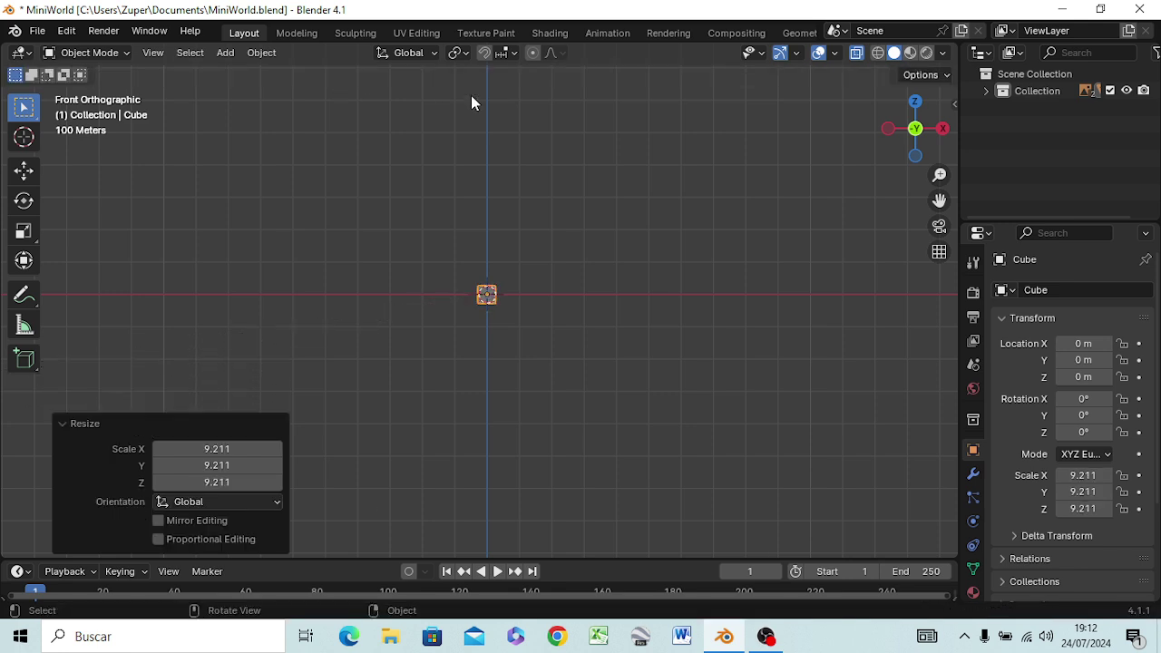
pyautogui.click(986, 91)
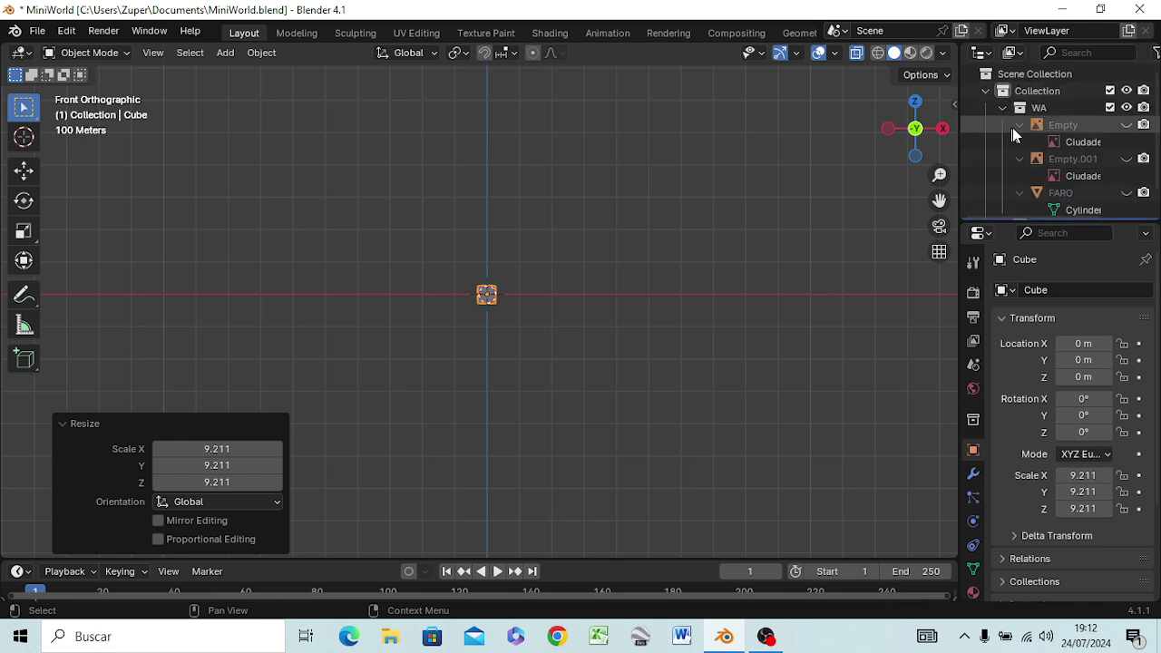
# Collapse Empty, Empty.001 and FARO in the outliner and make the Cube active
pyautogui.click(1018, 125)
pyautogui.click(1018, 143)
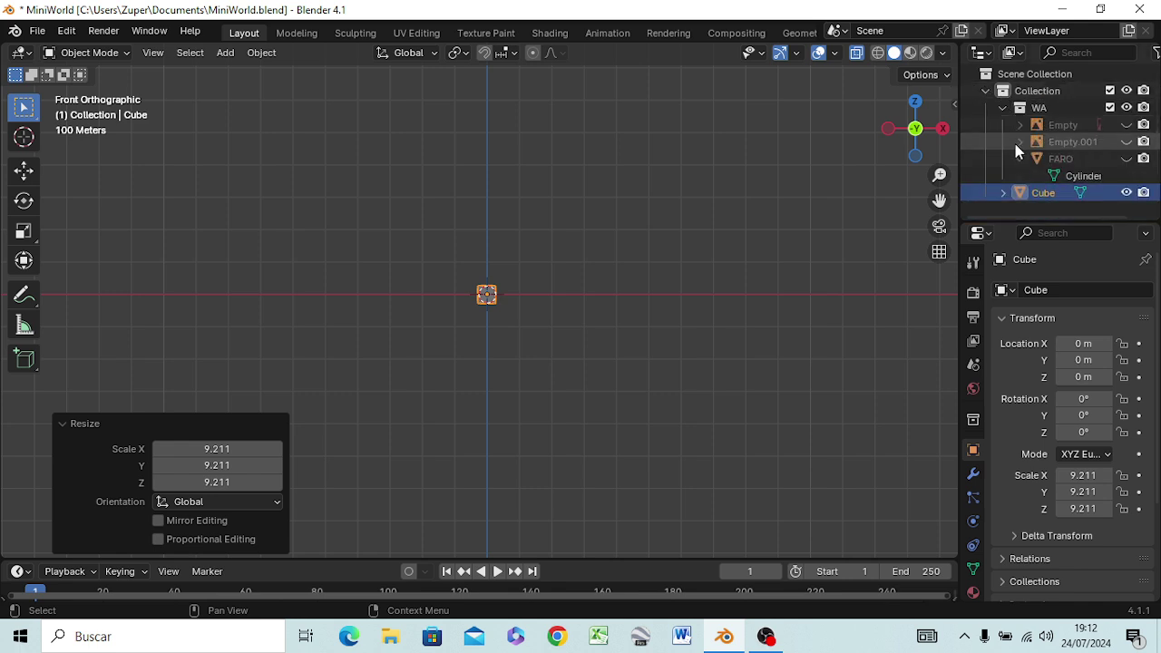
pyautogui.click(1019, 160)
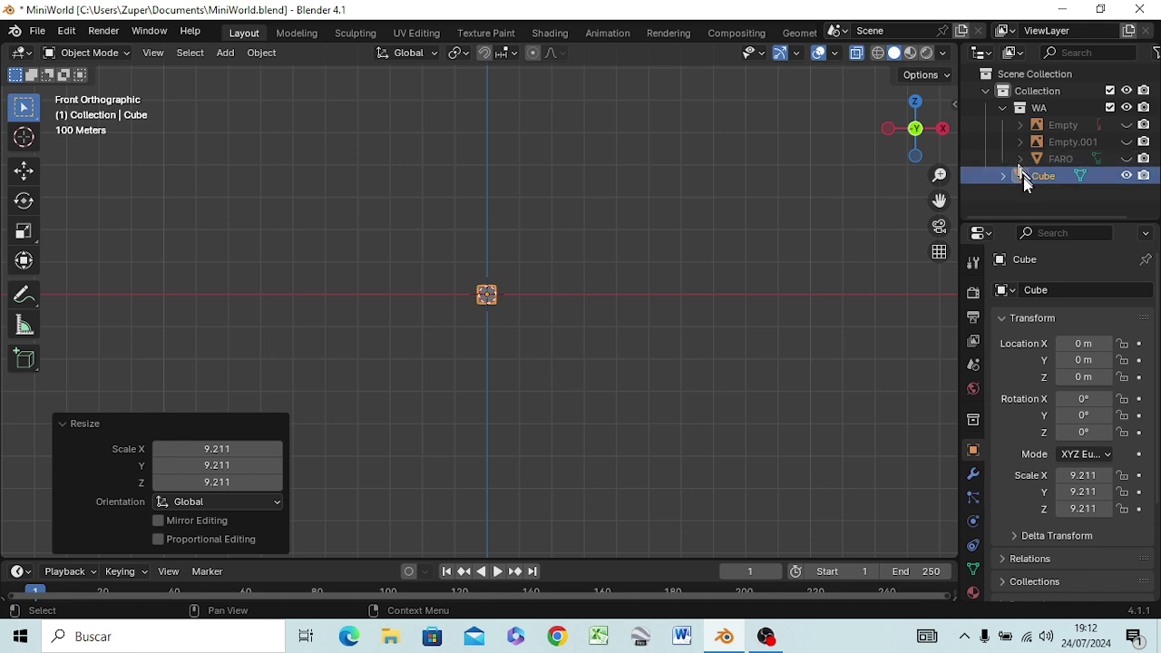
pyautogui.click(1049, 181)
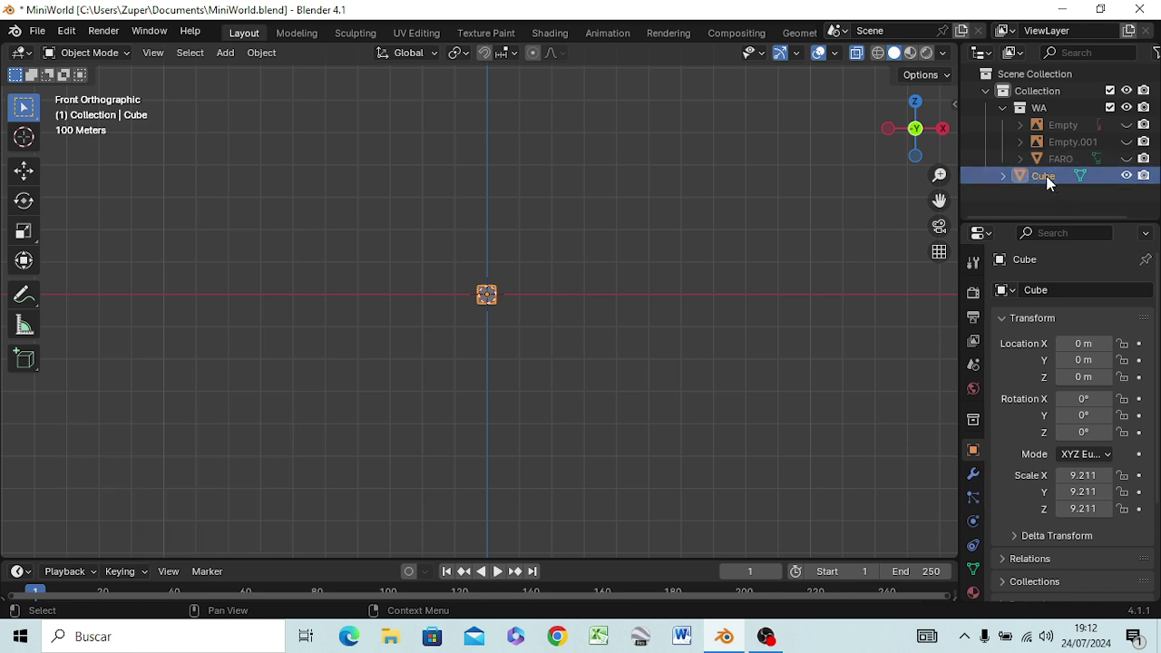
# Unhide the Empty so the lighthouse reference image shows behind the cube
pyautogui.click(1128, 126)
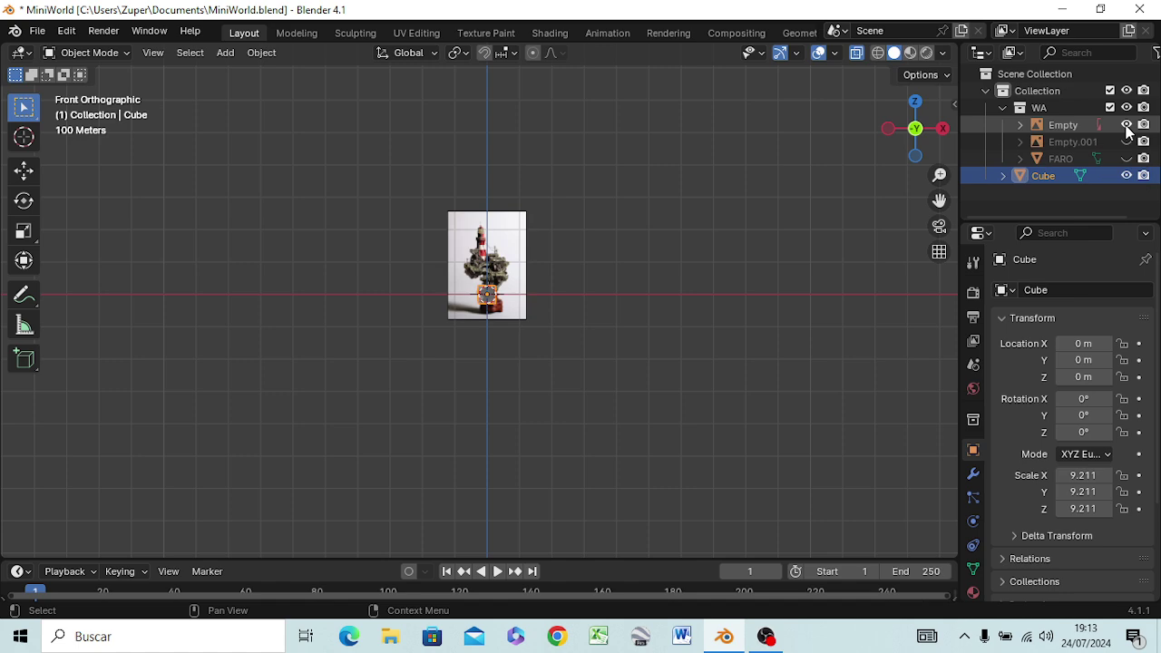
pyautogui.scroll(5, 449, 285)
pyautogui.scroll(6, 455, 283)
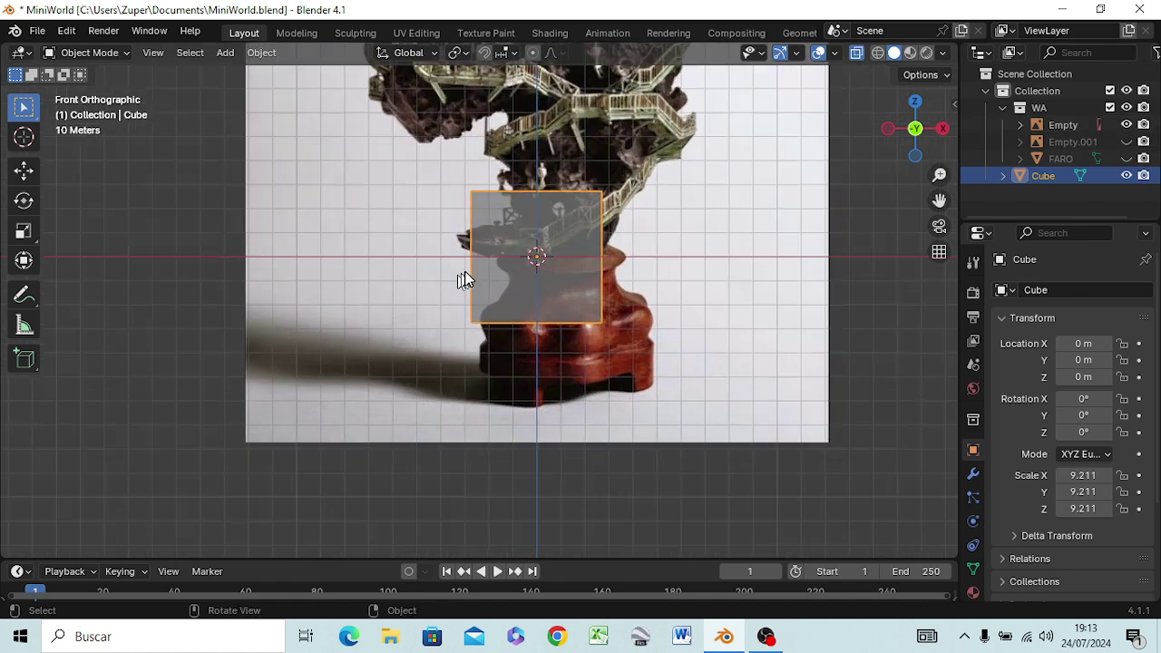
pyautogui.scroll(4, 468, 273)
pyautogui.scroll(-2, 479, 263)
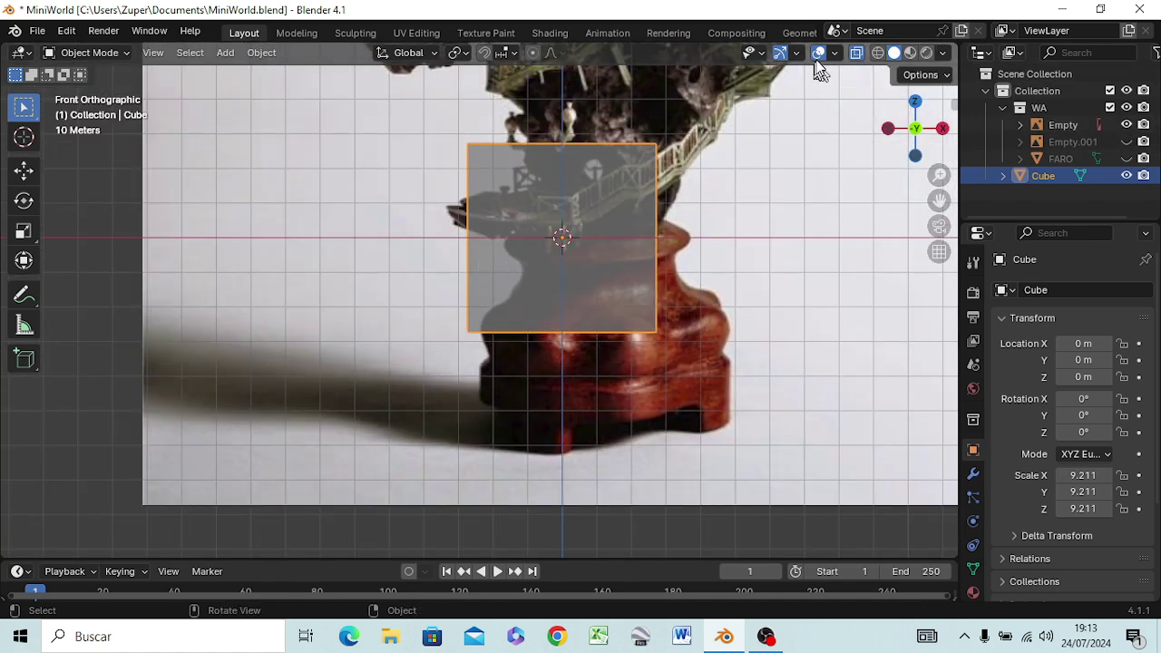
# Turn off X-ray and shrink the cube to a uniform scale of -0.783
pyautogui.click(857, 57)
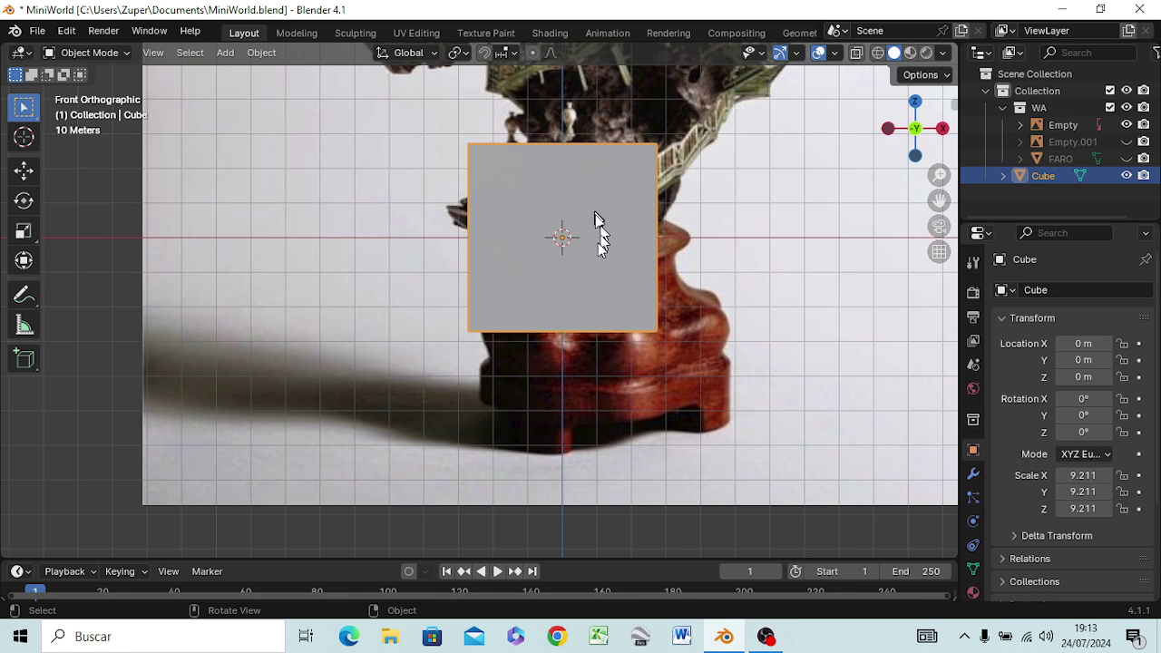
pyautogui.press('s')
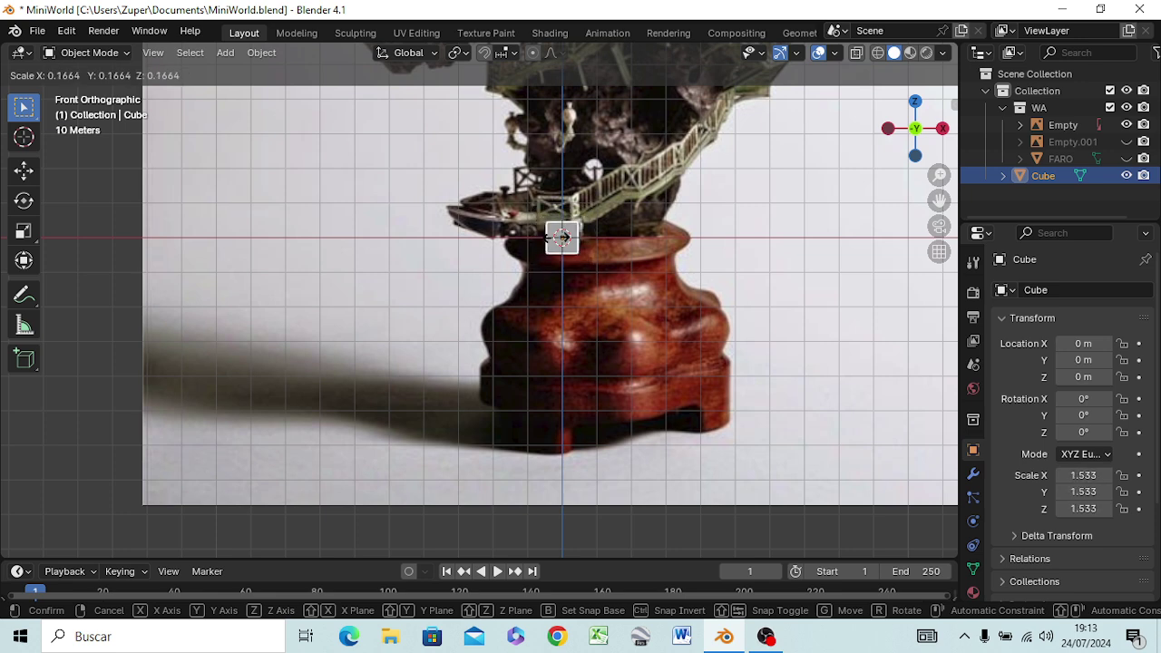
pyautogui.click(562, 236)
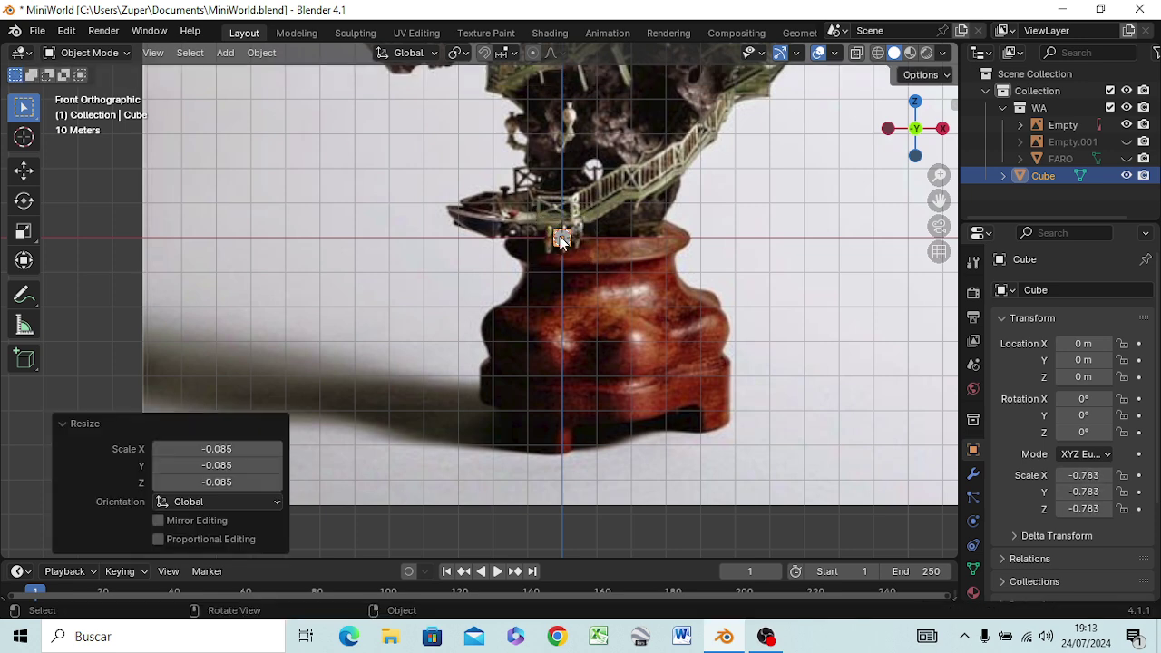
pyautogui.moveTo(596, 264); pyautogui.dragTo(594, 272, button='middle')
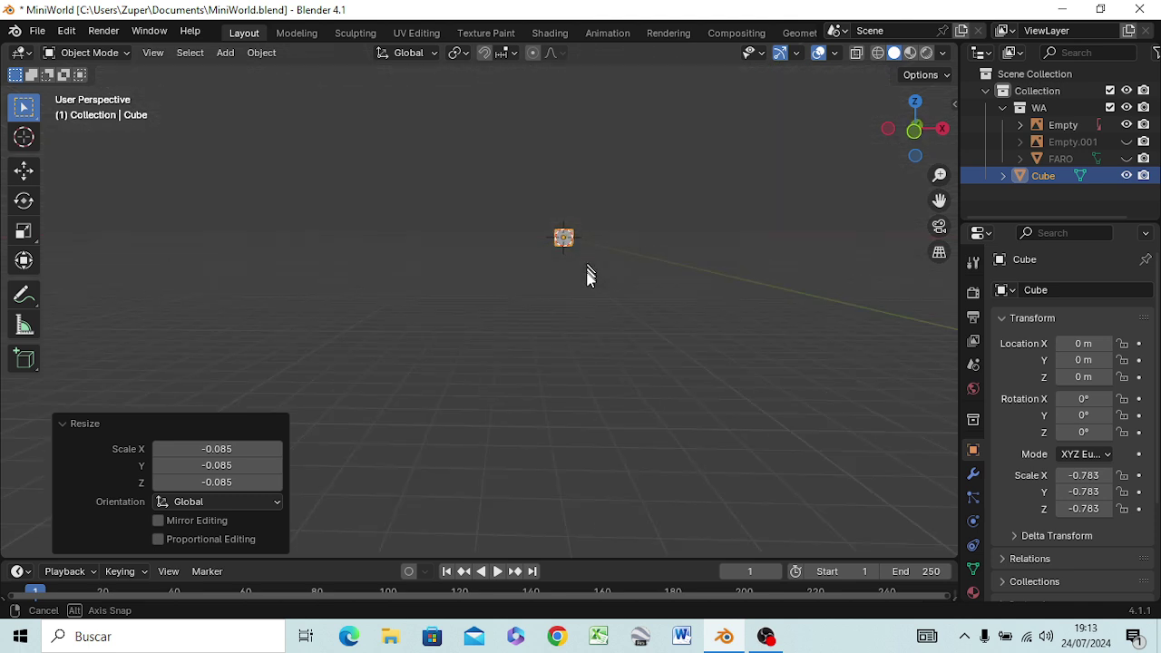
# Move the cube to the boat's left tip at X -32.429, Z 7.3702 and enter Edit Mode
pyautogui.press('KP_1')
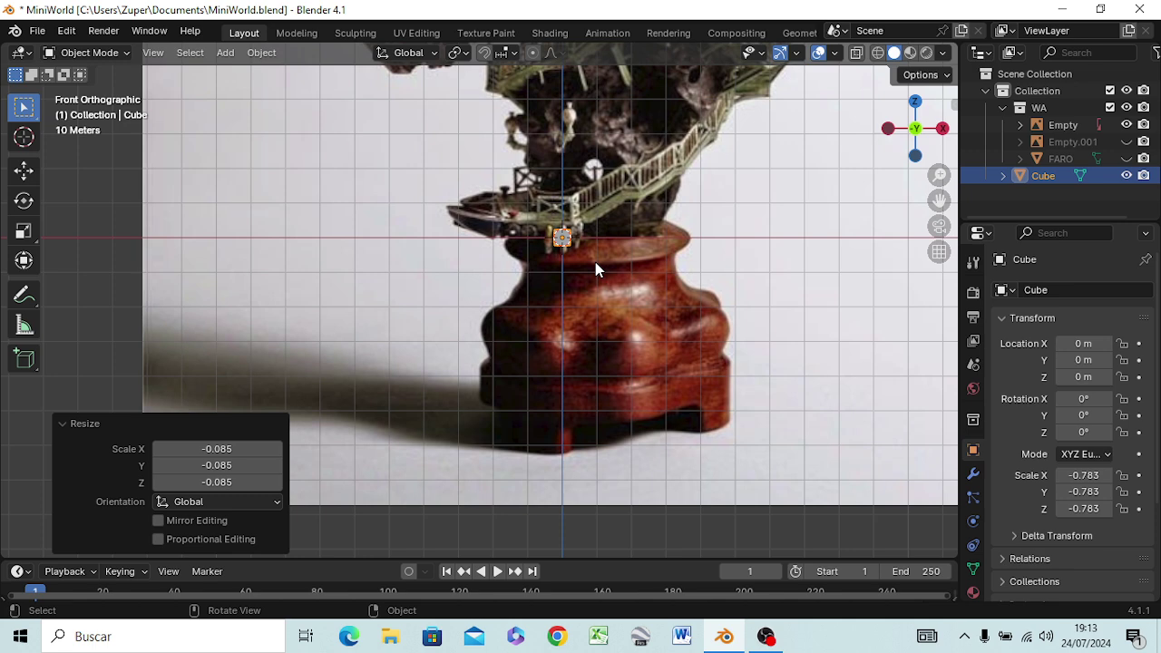
pyautogui.press('g')
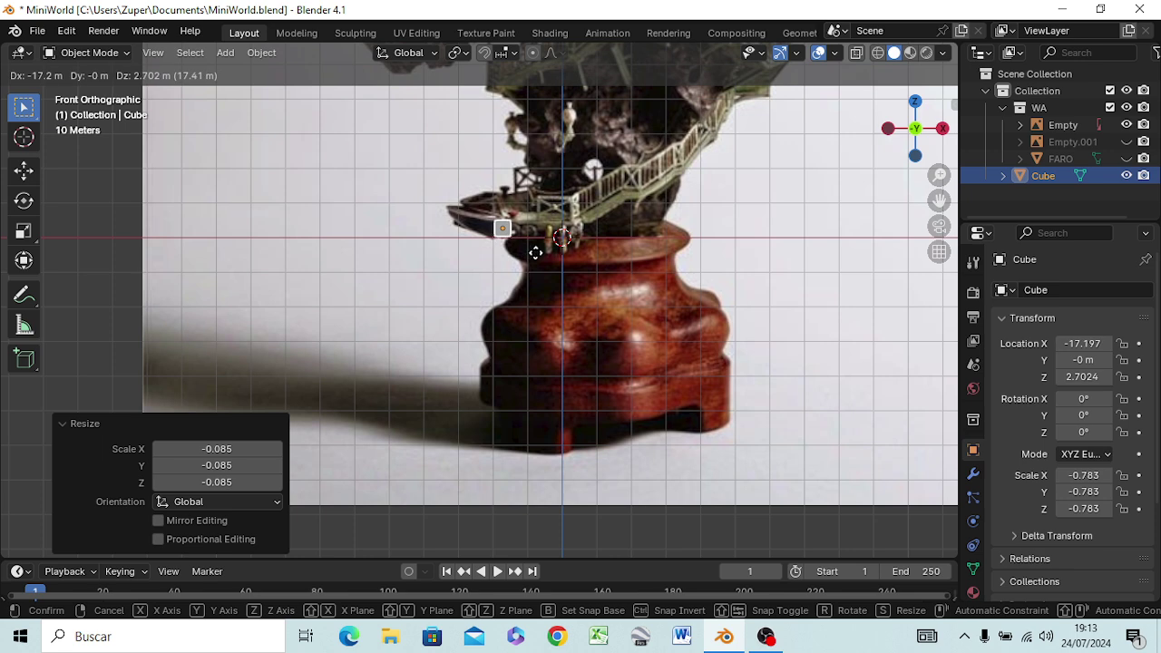
pyautogui.click(535, 259)
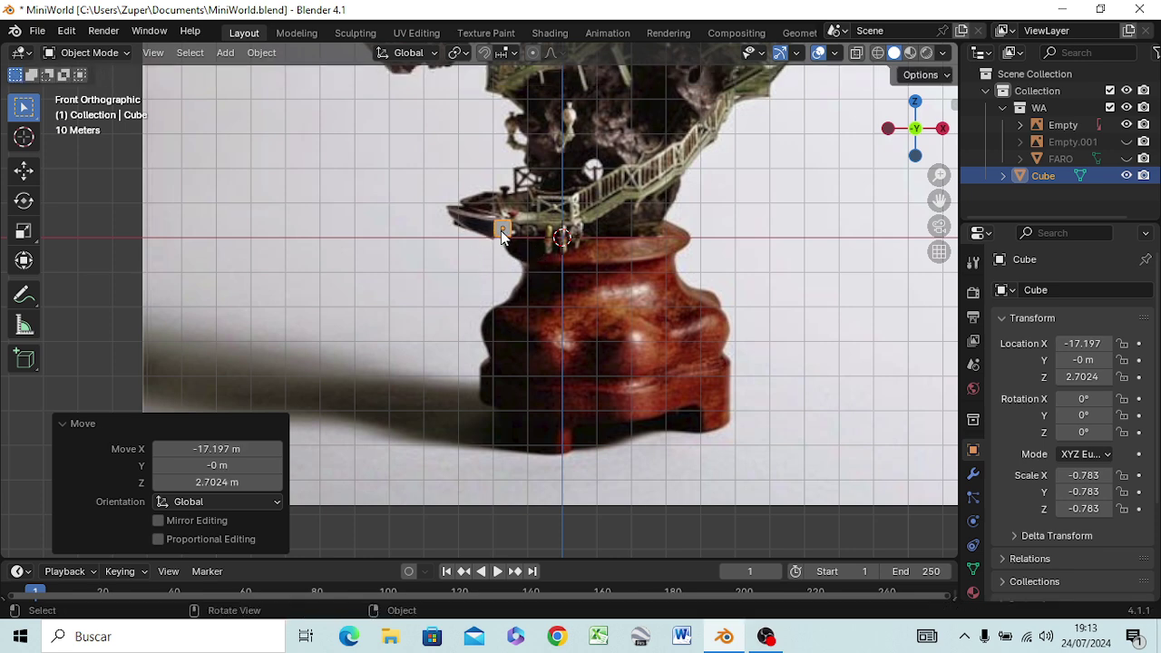
pyautogui.press('g')
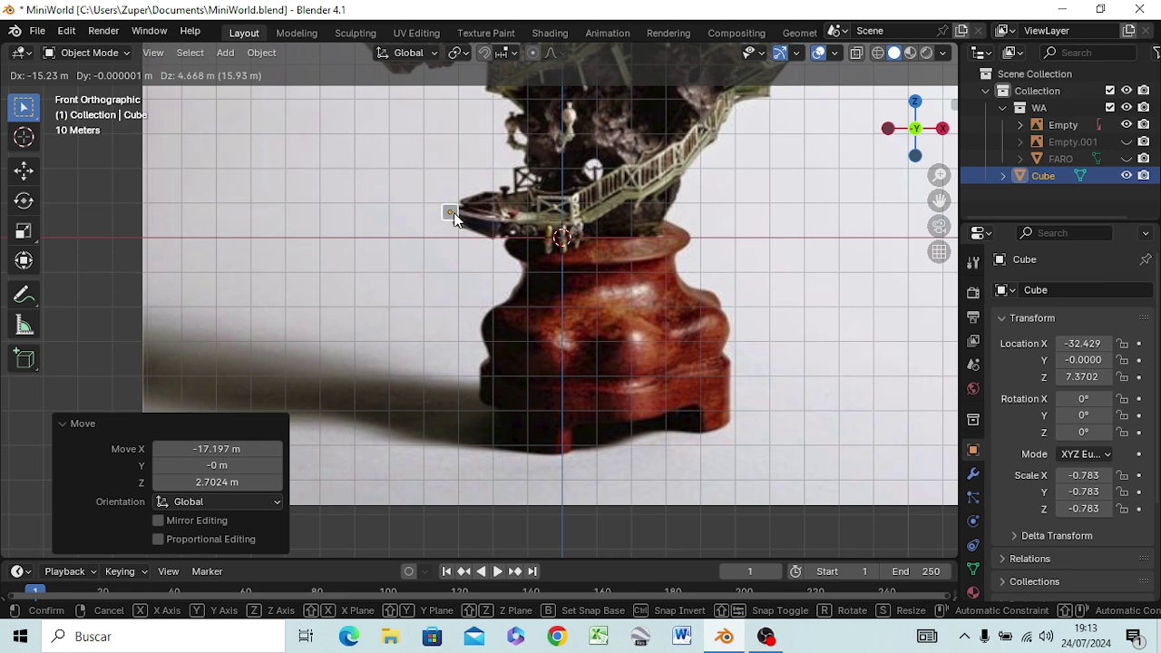
pyautogui.click(457, 218)
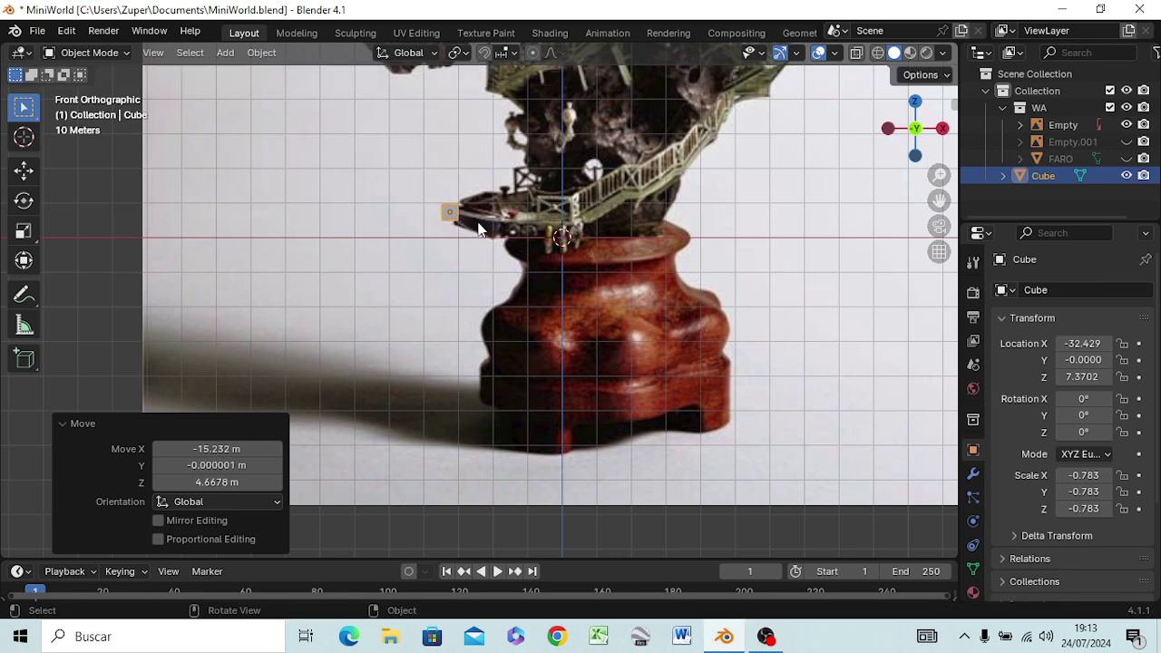
pyautogui.moveTo(479, 227); pyautogui.dragTo(464, 237, button='middle')
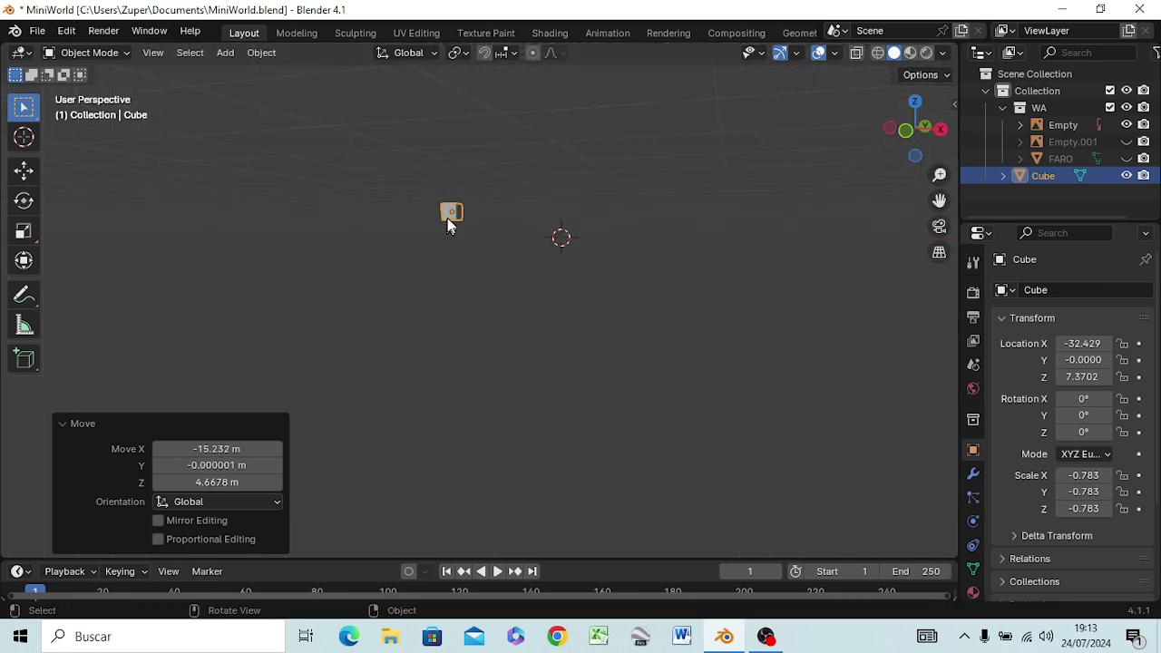
pyautogui.press('Tab')
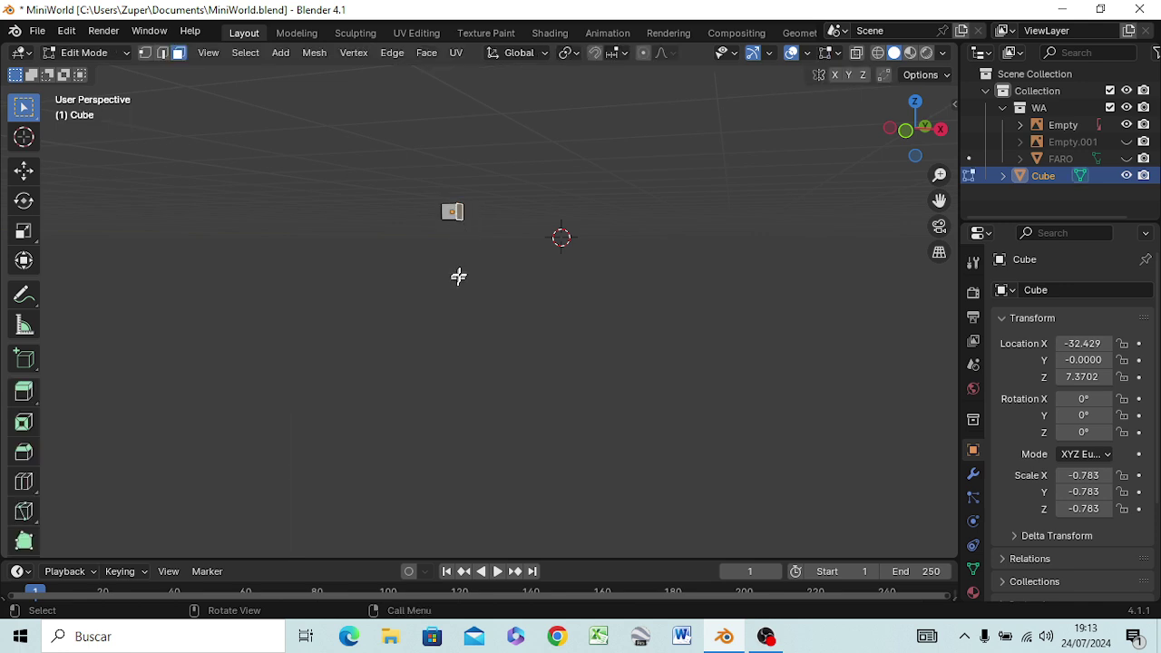
pyautogui.press('KP_1')
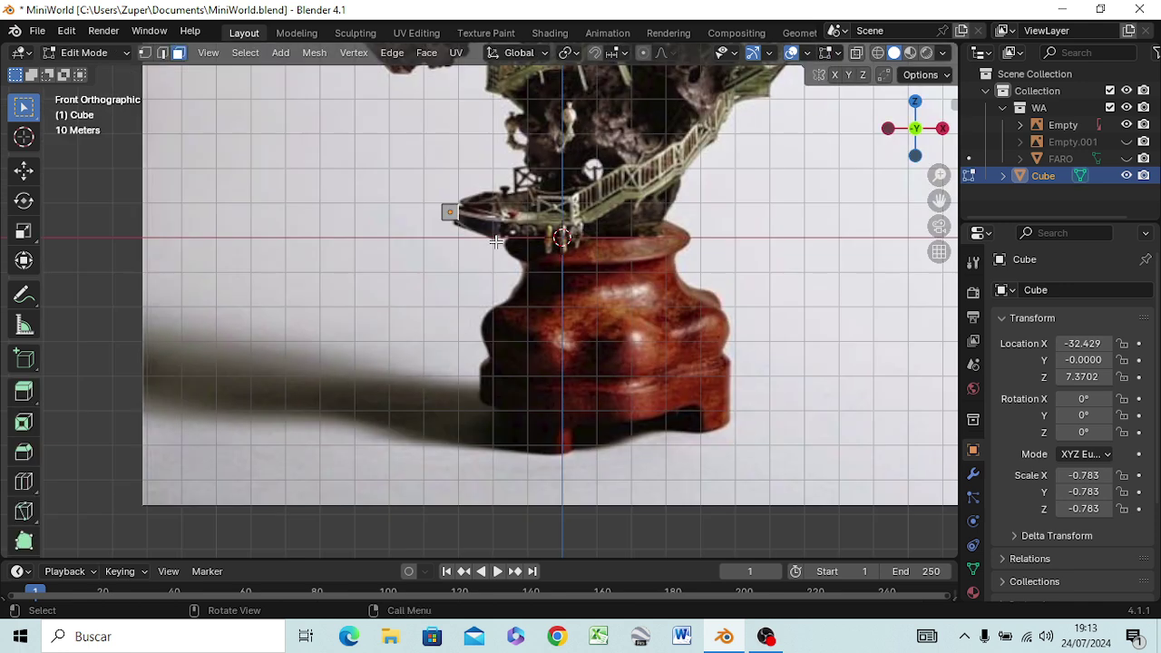
pyautogui.press('g')
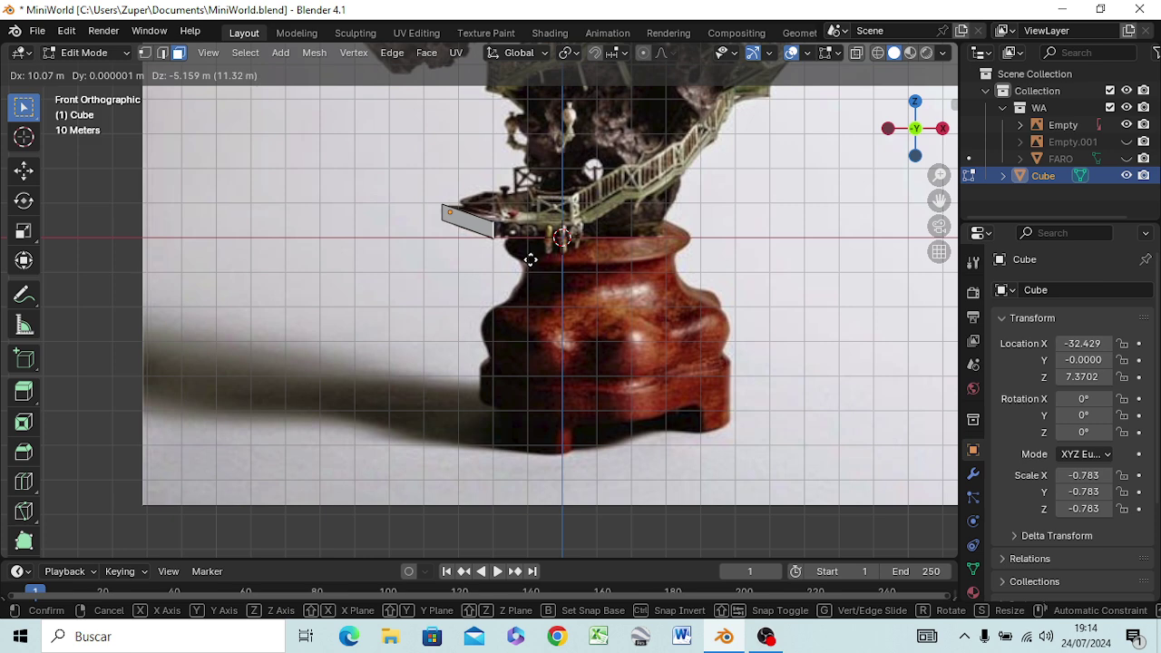
pyautogui.click(528, 257)
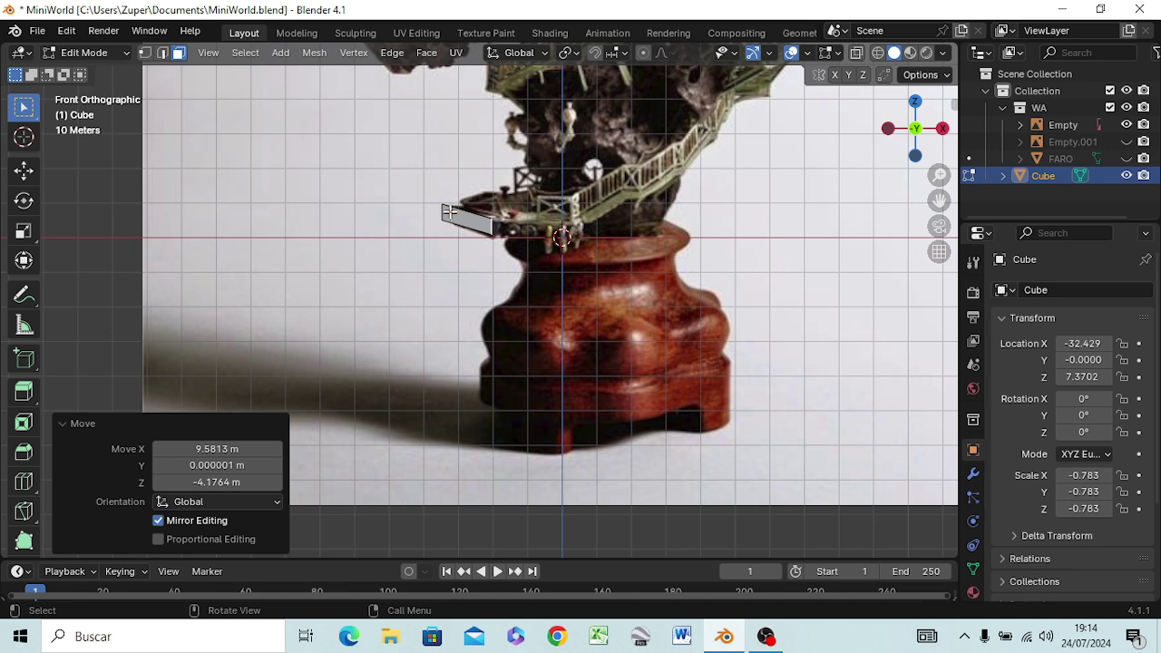
pyautogui.moveTo(449, 216)
pyautogui.mouseDown(button='middle')
pyautogui.moveTo(458, 219)
pyautogui.moveTo(440, 293)
pyautogui.moveTo(450, 227)
pyautogui.mouseUp(button='middle')
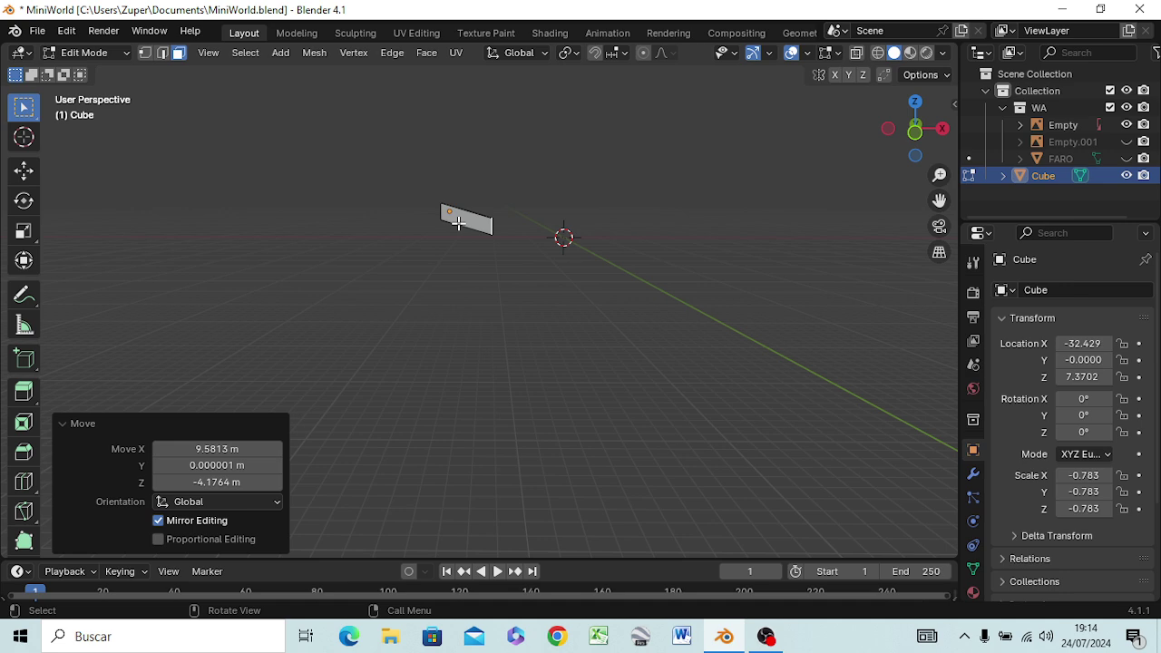
pyautogui.hotkey('ctrl', 'z')
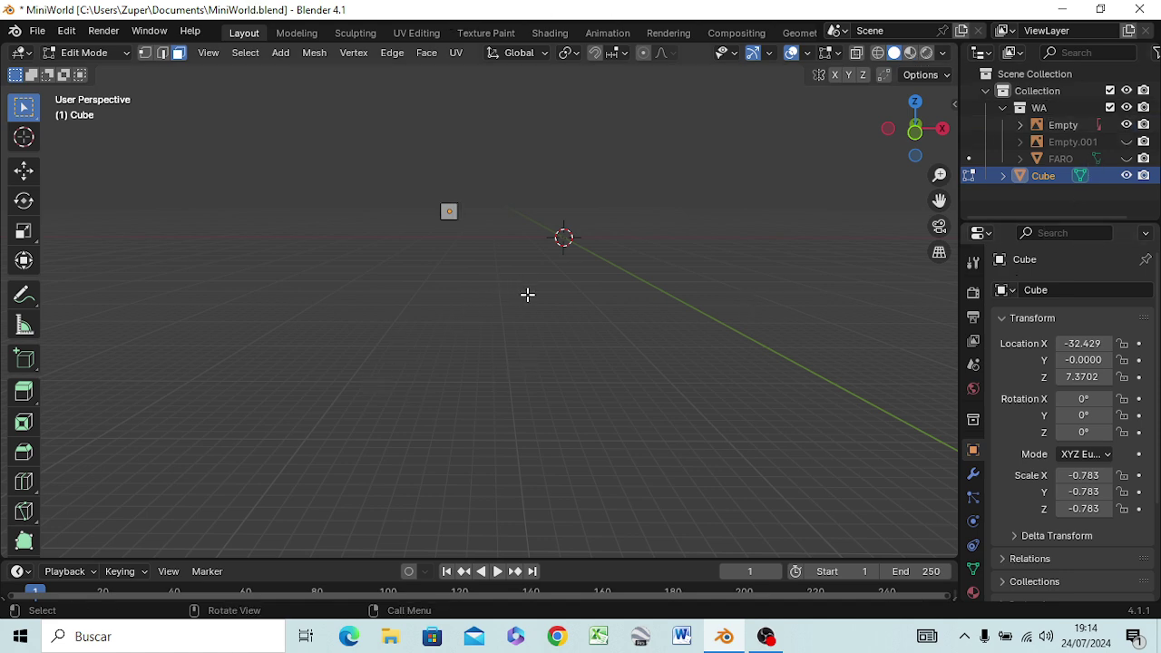
pyautogui.press('KP_1')
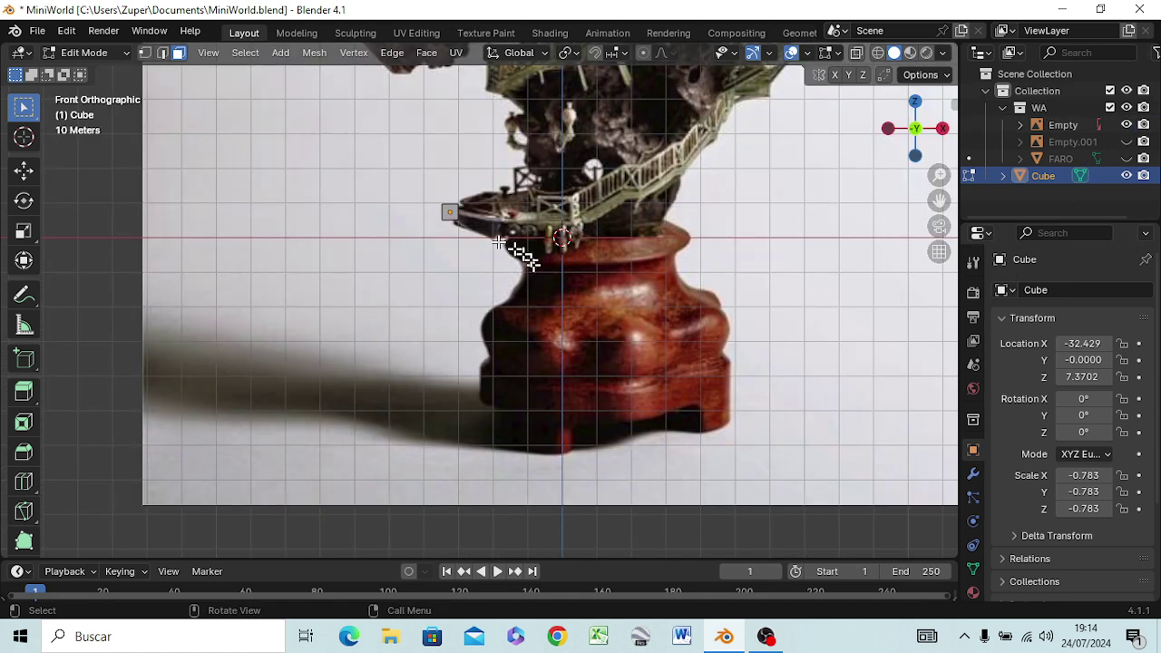
pyautogui.moveTo(522, 258)
pyautogui.mouseDown(button='middle')
pyautogui.moveTo(476, 276)
pyautogui.moveTo(472, 239)
pyautogui.mouseUp(button='middle')
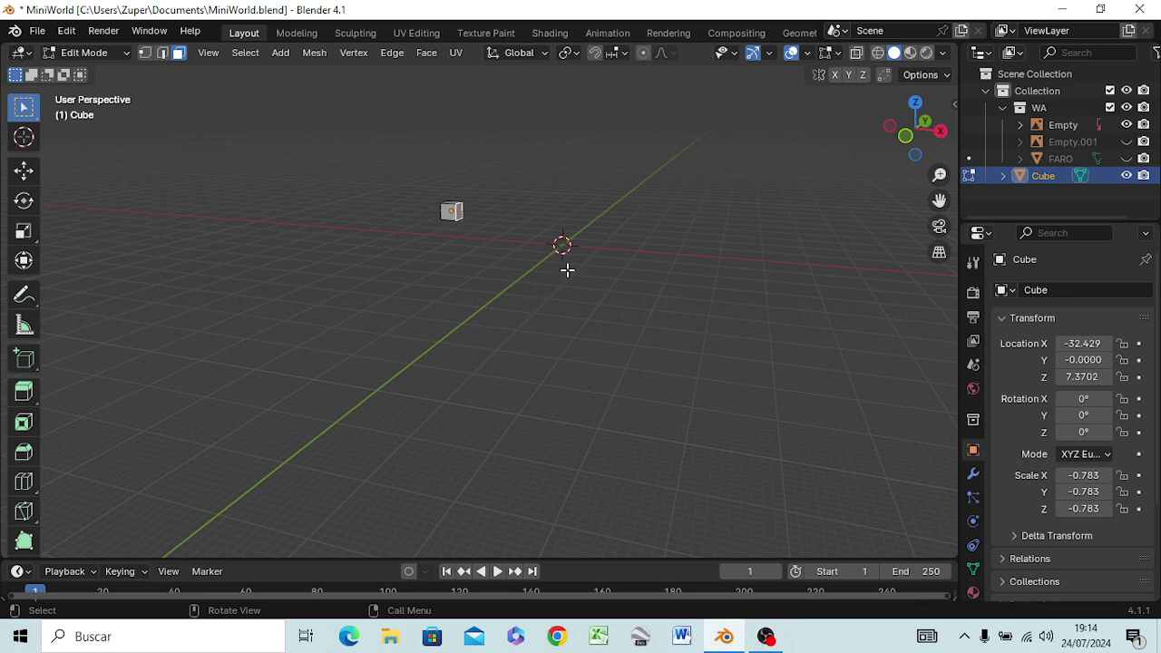
pyautogui.press('KP_1')
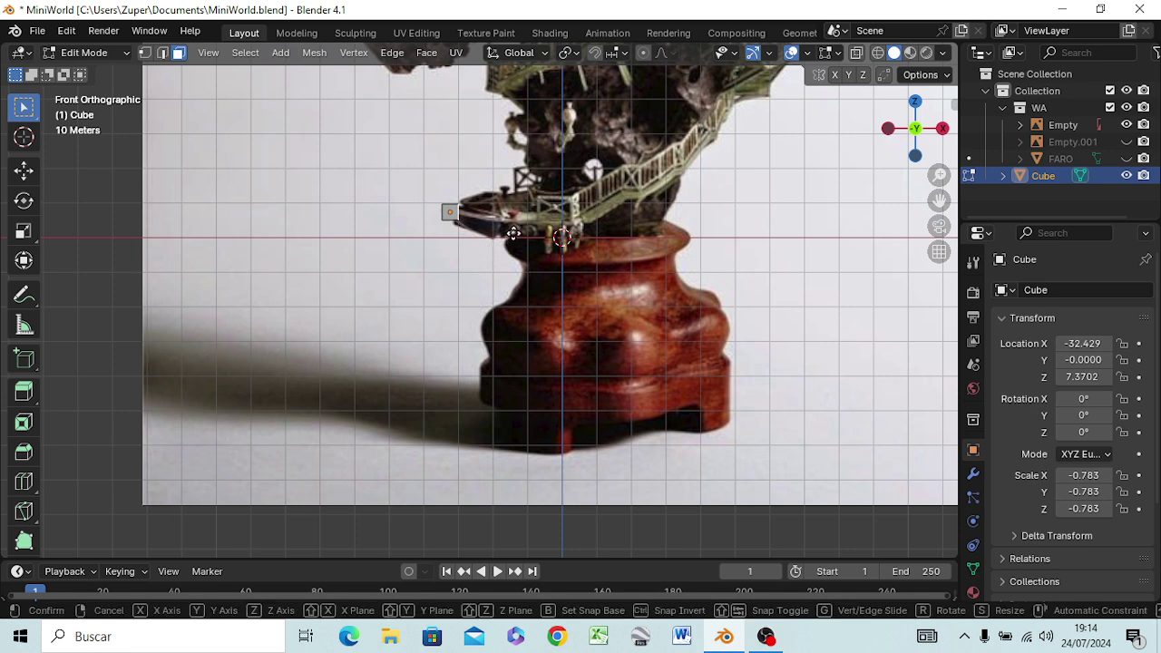
# Slide the cube's selected face 9.8269 m along the X axis
pyautogui.press('g')
pyautogui.press('Escape')
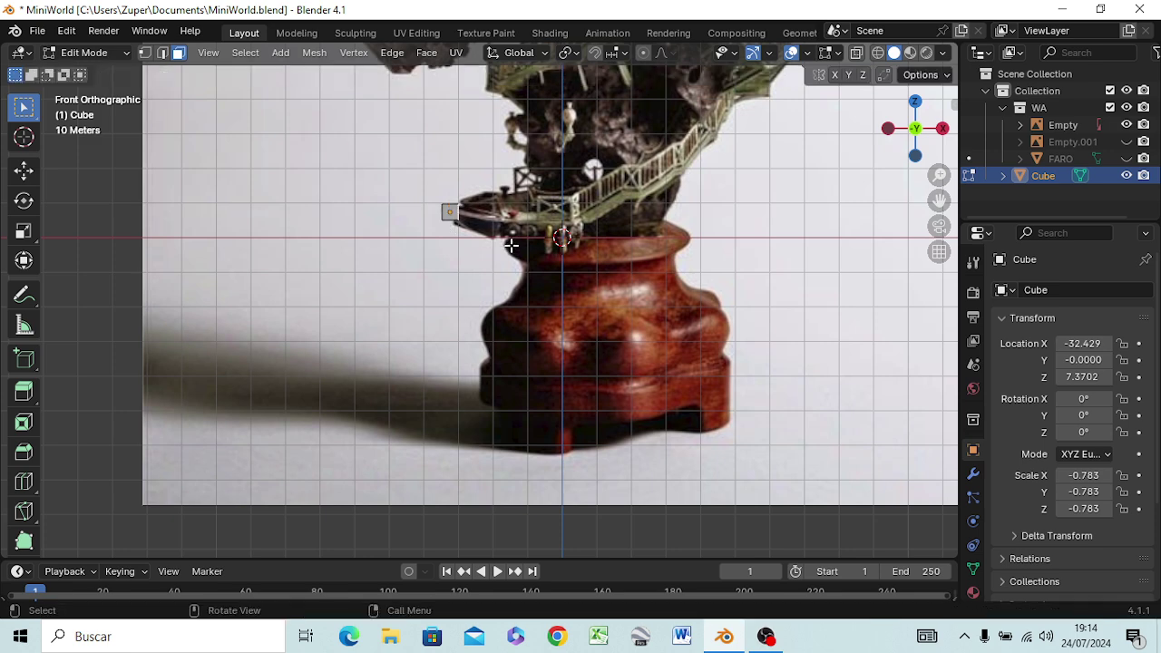
pyautogui.press('g')
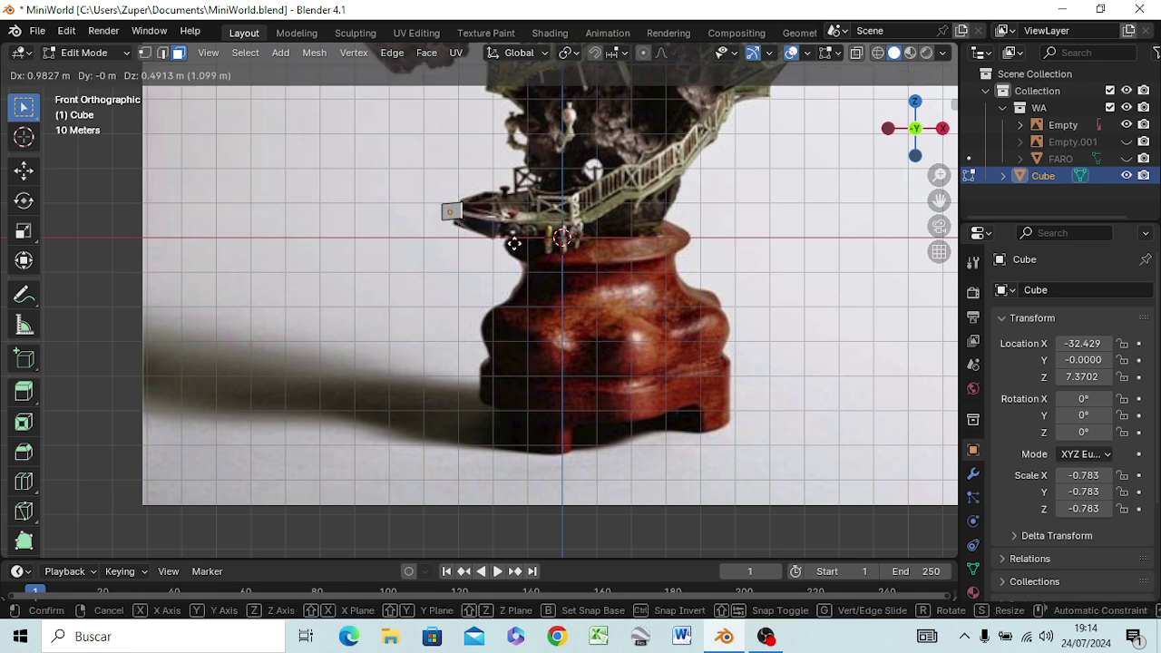
pyautogui.press('x')
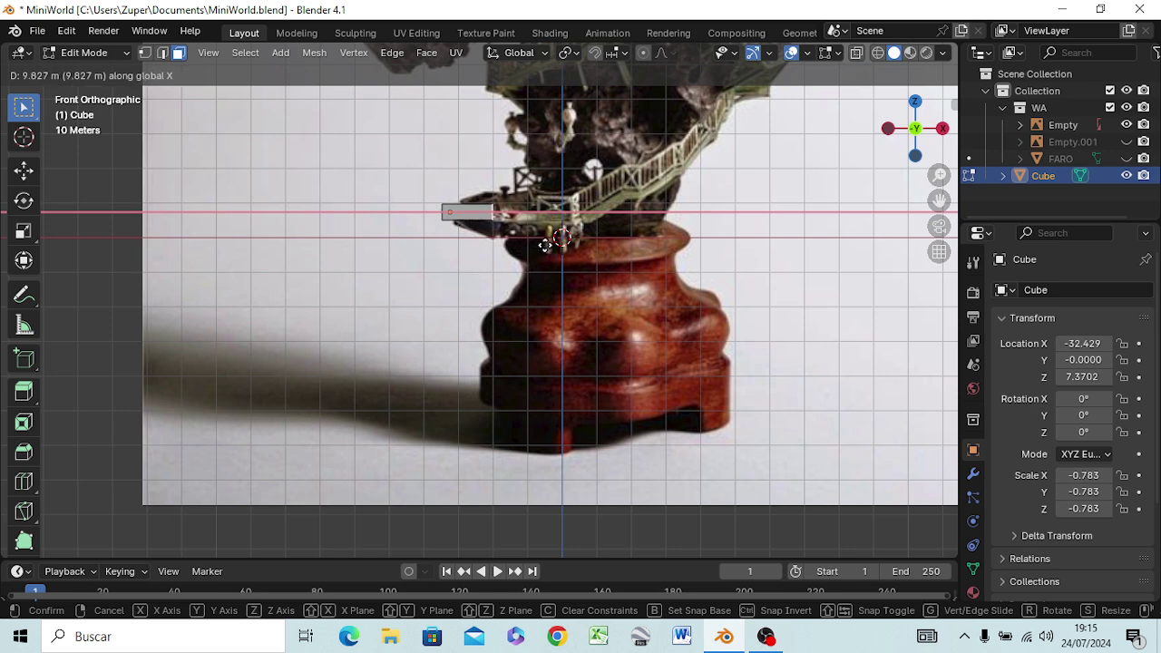
pyautogui.click(544, 245)
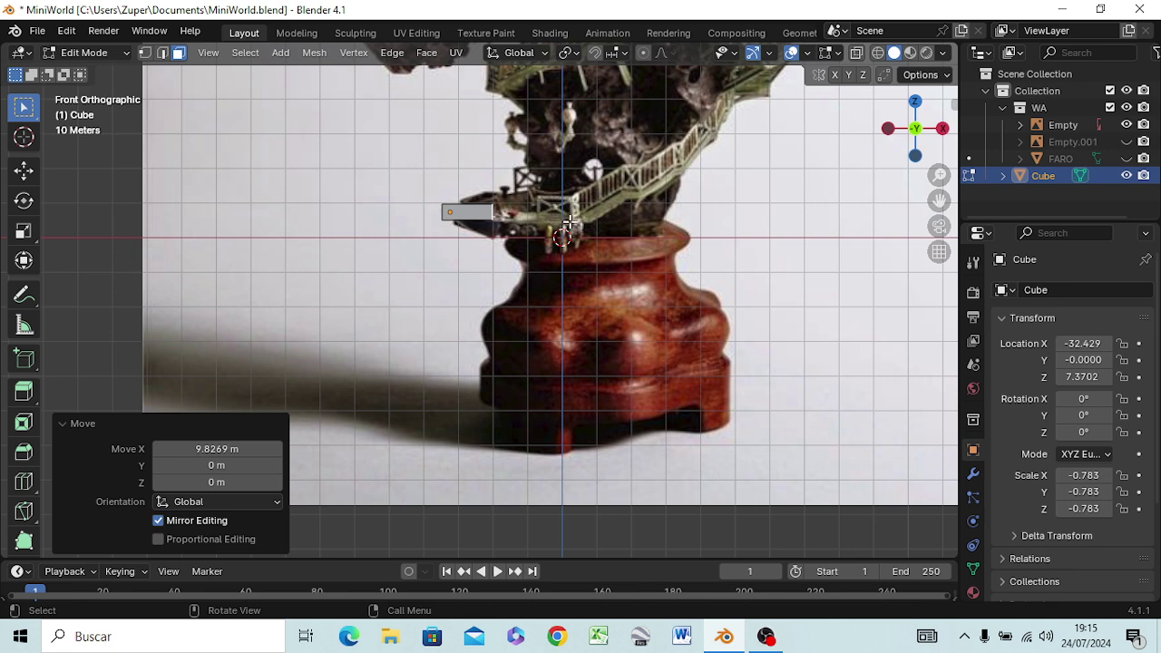
# Extrude the end face right, shift it 1.7197 m along X, then extrude it 12.529 m
pyautogui.press('e')
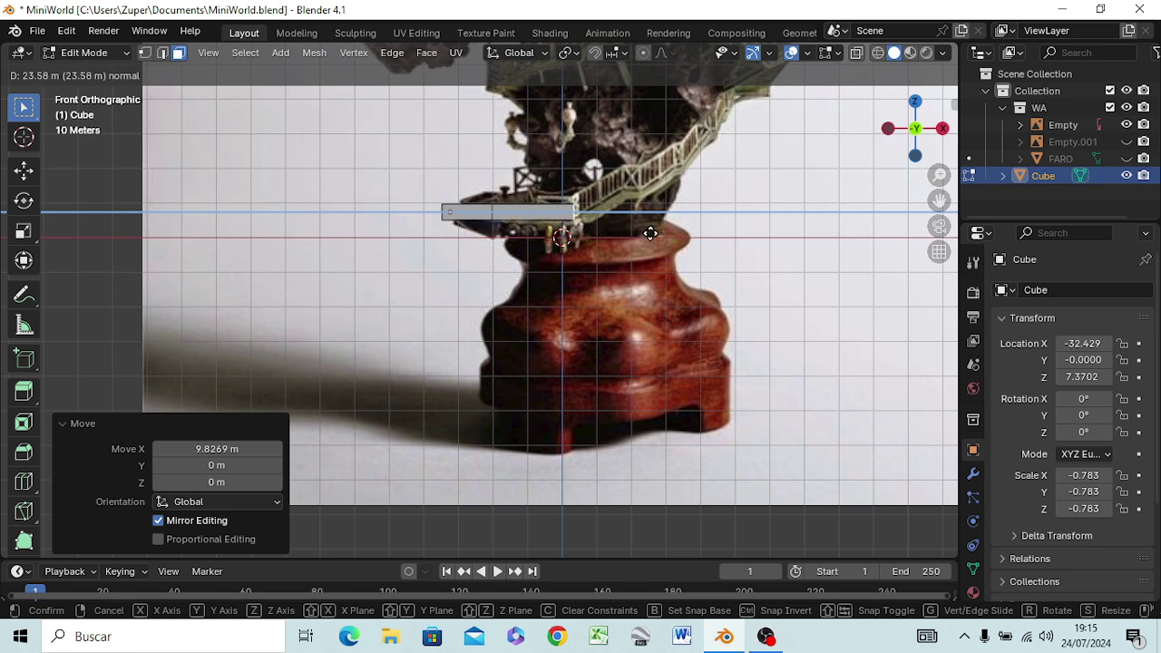
pyautogui.click(650, 234)
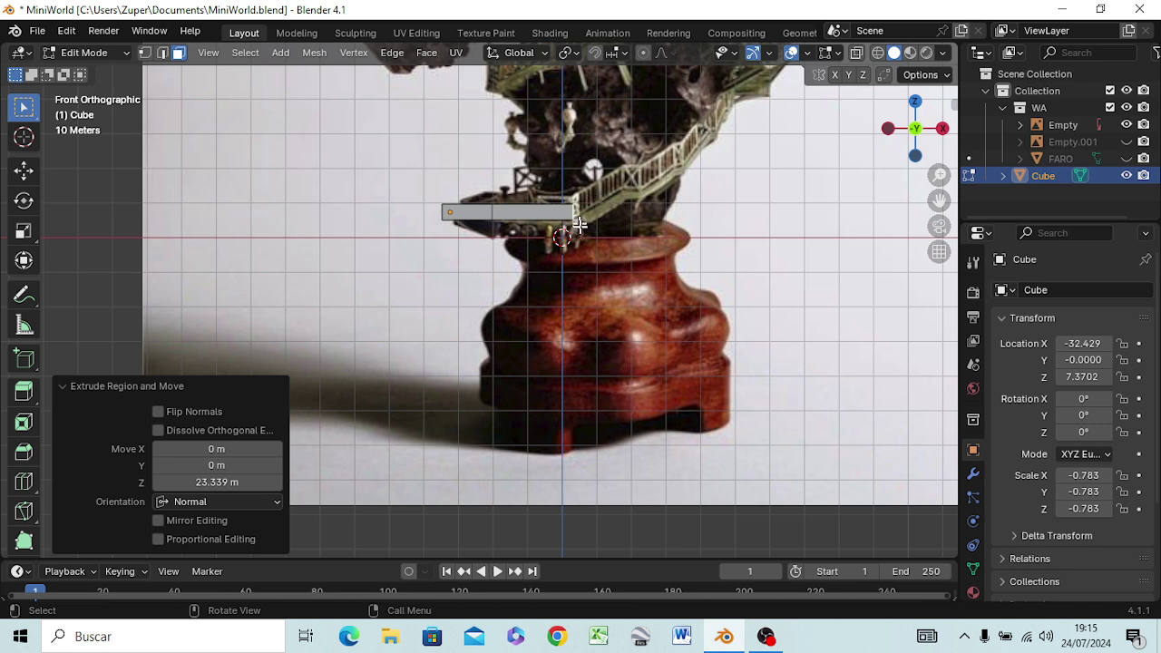
pyautogui.press('g')
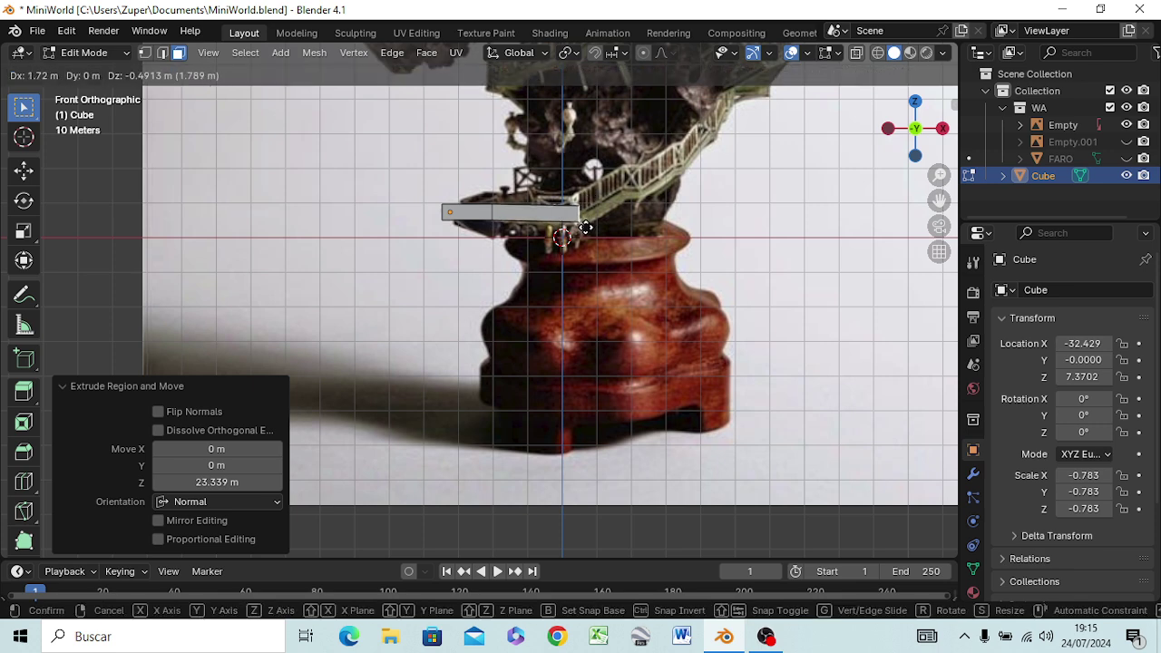
pyautogui.click(585, 228)
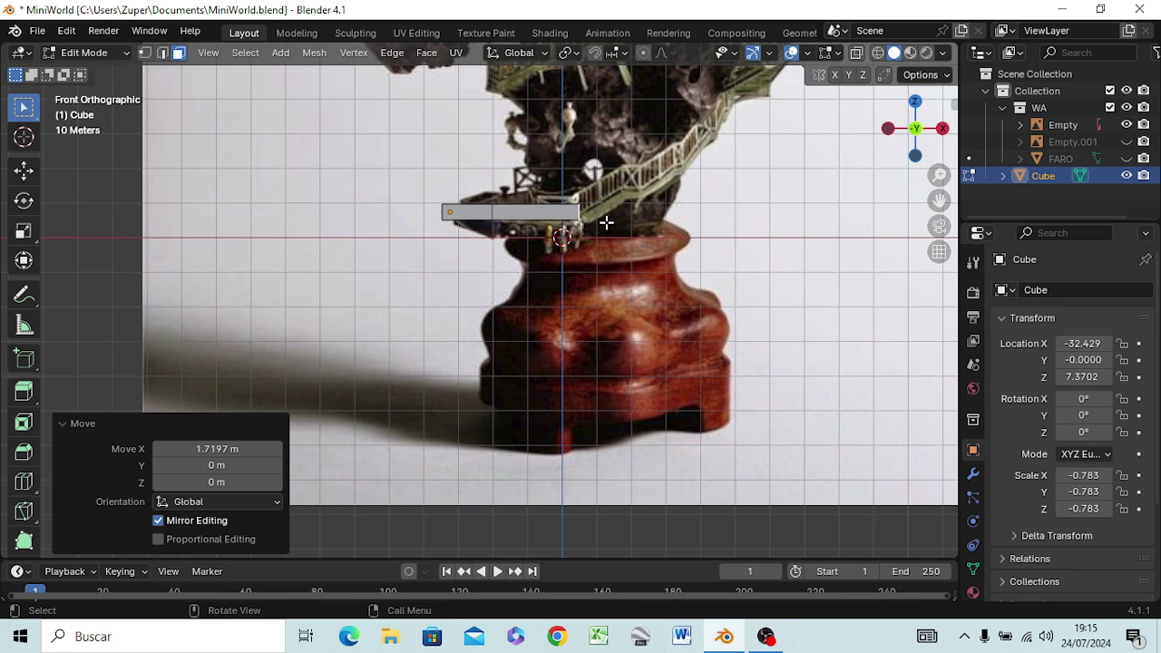
pyautogui.press('e')
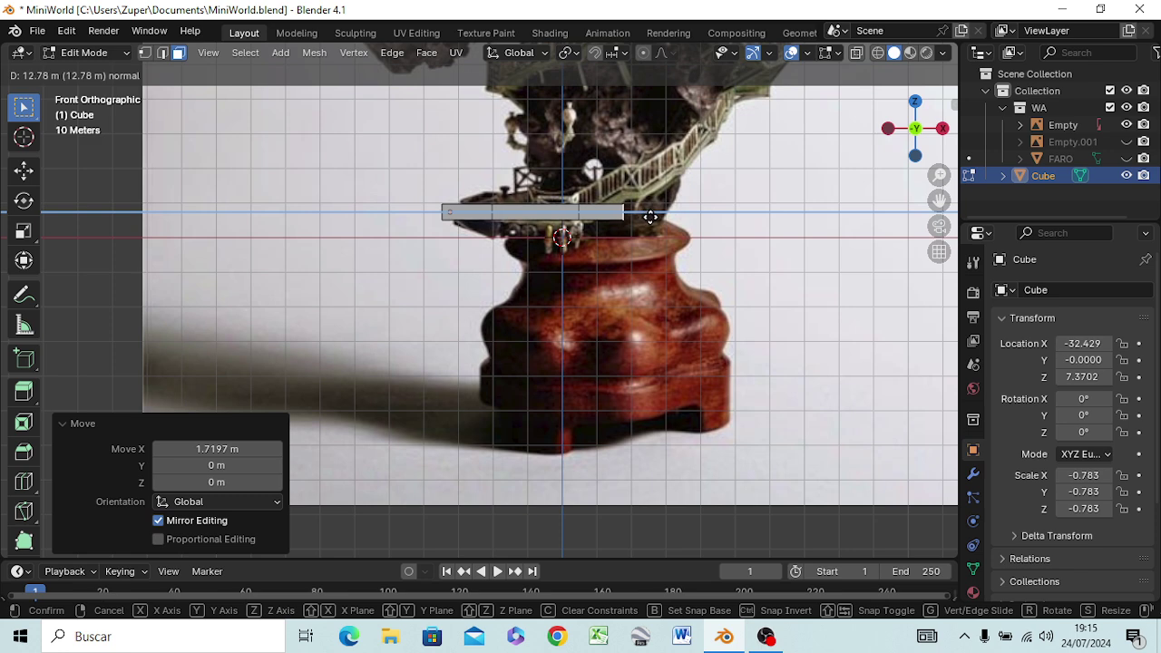
pyautogui.click(649, 216)
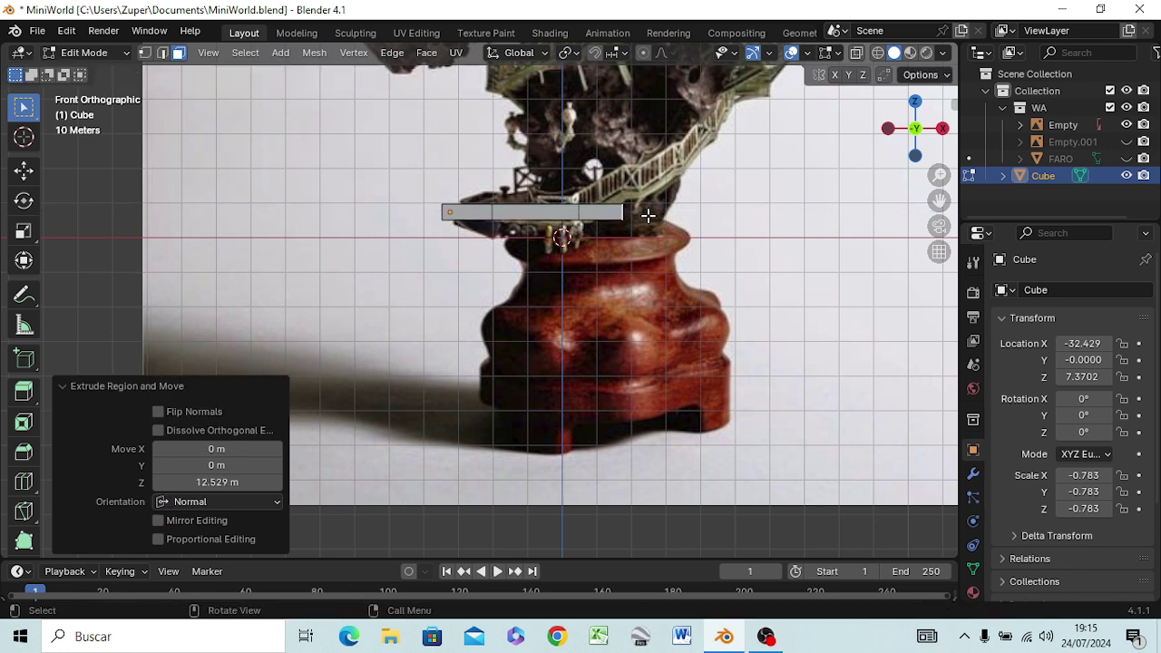
# Raise the bar's right end 5.1591 m, then extrude two sections, the second 9.8269 m long
pyautogui.press('g')
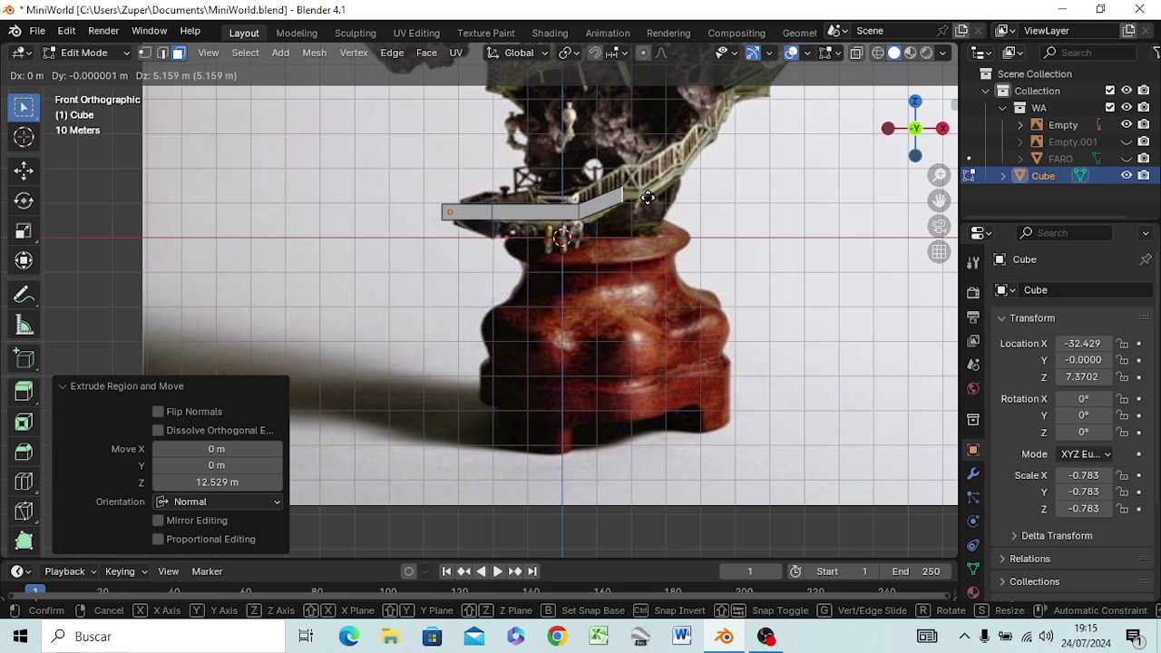
pyautogui.click(649, 198)
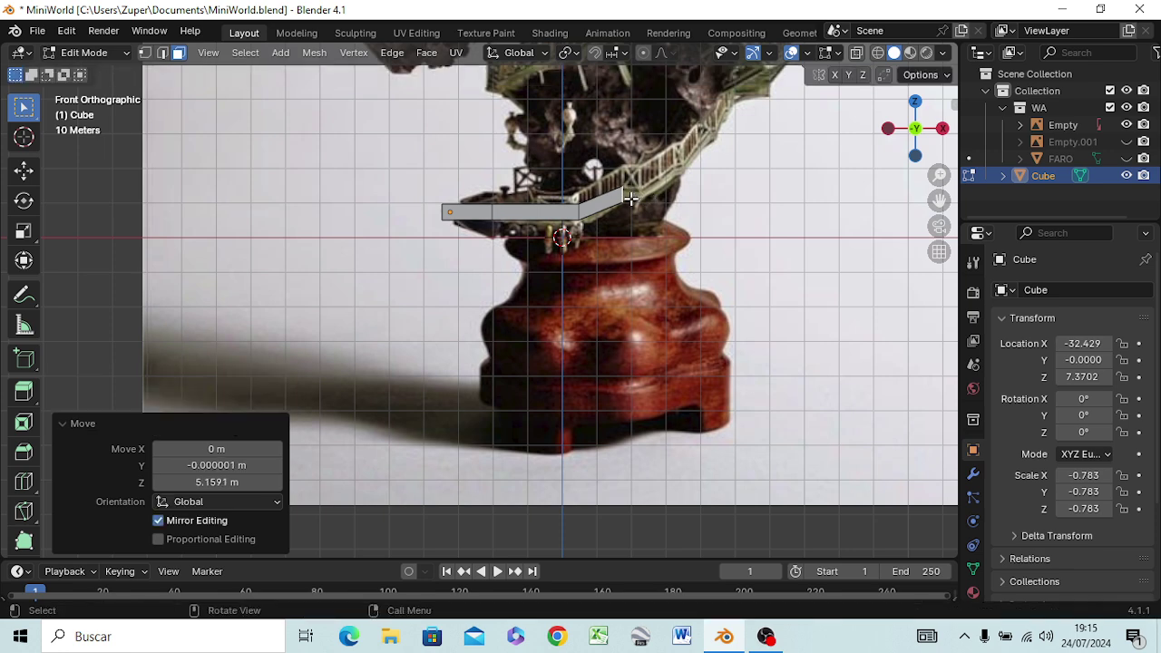
pyautogui.press('e')
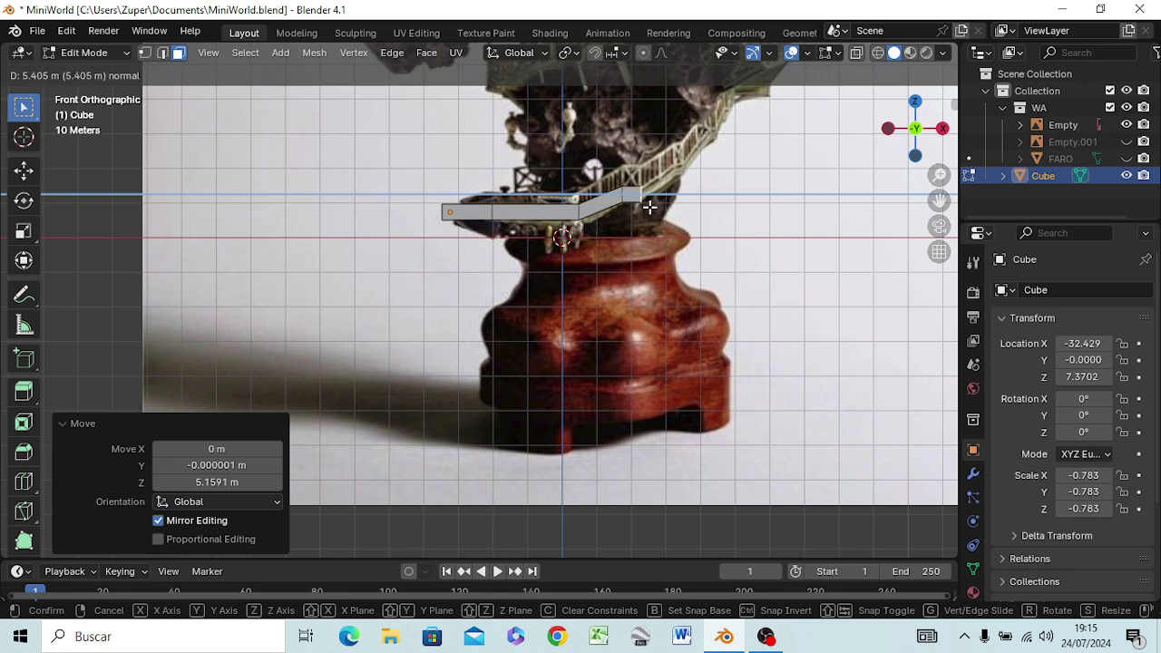
pyautogui.click(649, 207)
pyautogui.press('e')
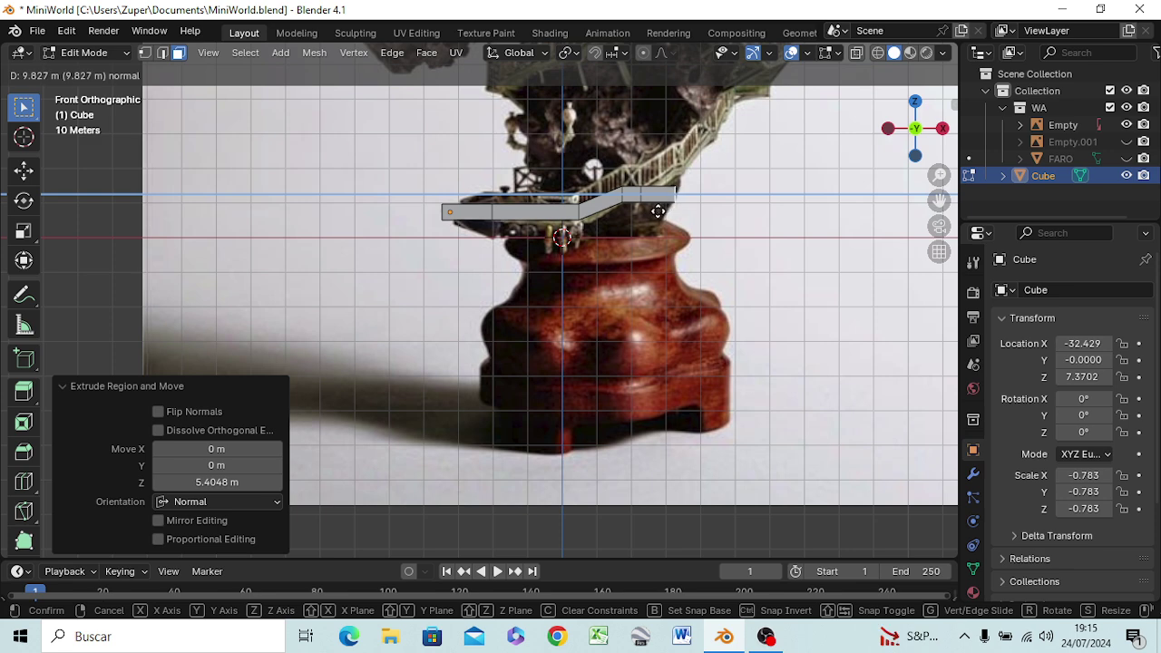
pyautogui.click(659, 210)
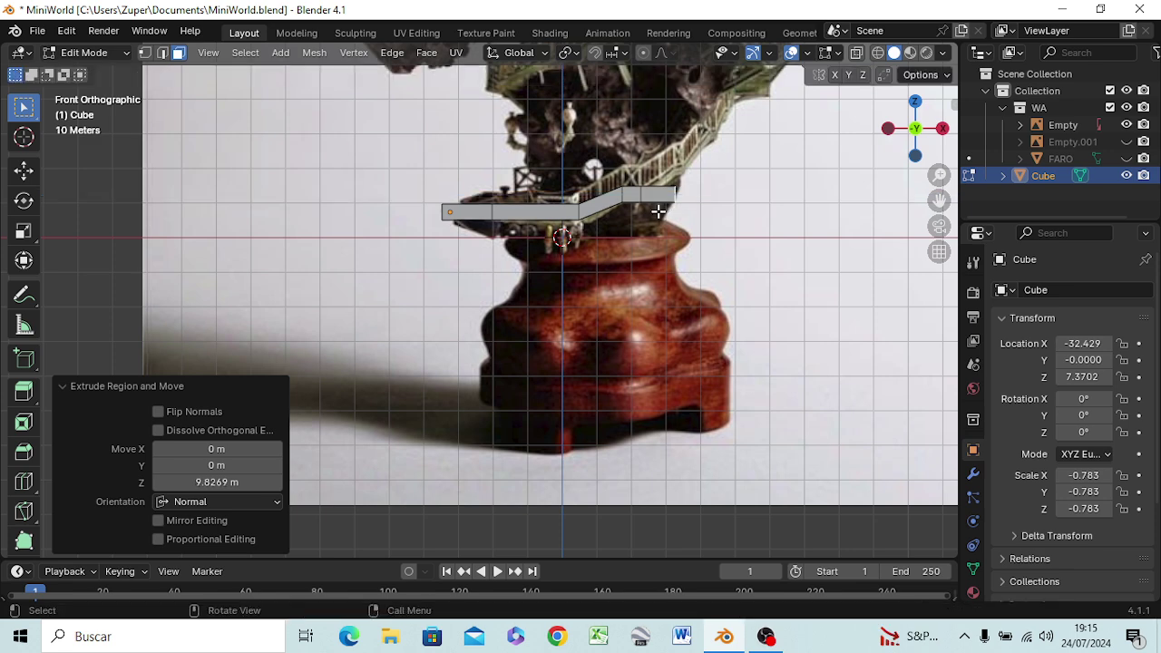
# Reposition the walkway end and extrude two more segments along the stairs
pyautogui.press('g')
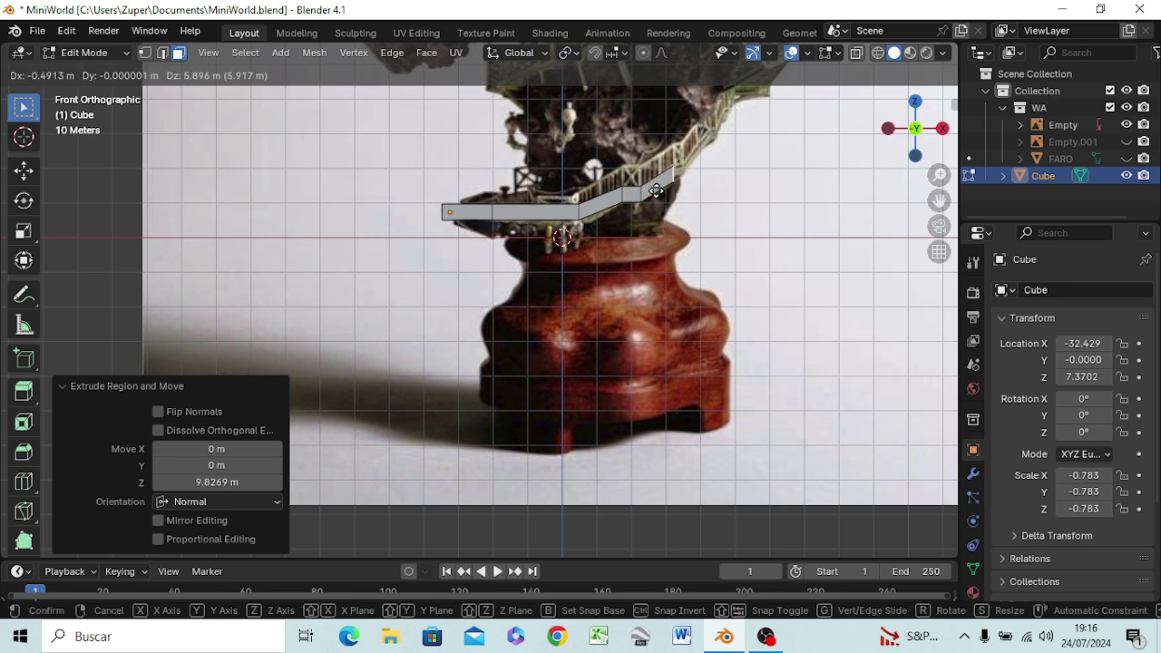
pyautogui.click(657, 191)
pyautogui.press('e')
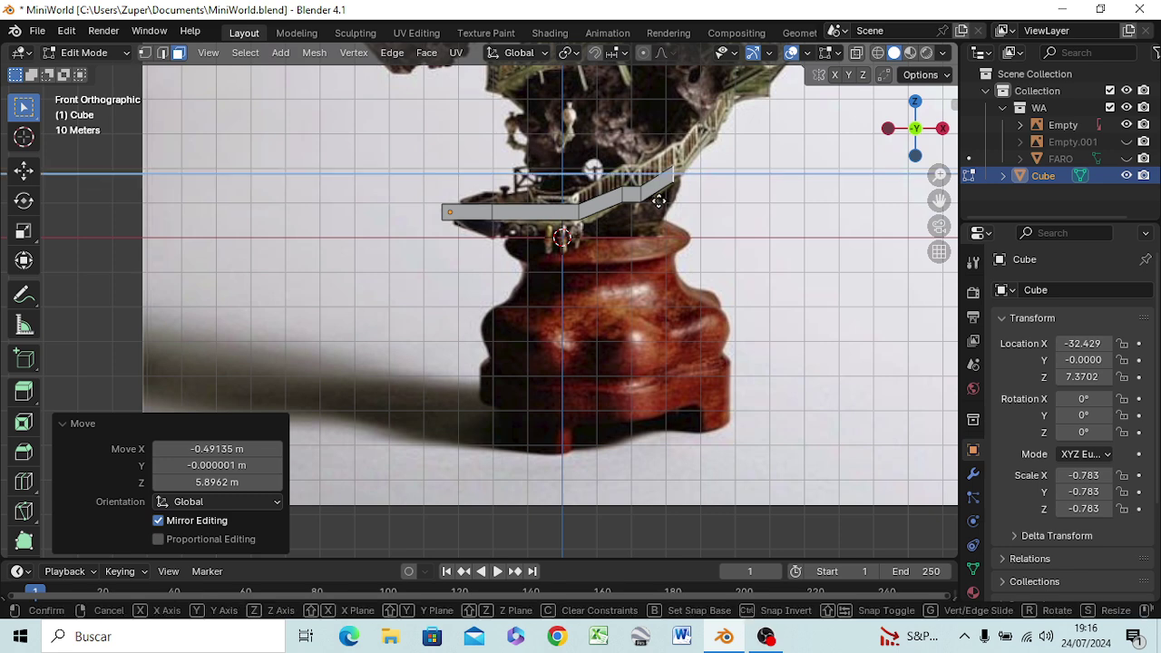
pyautogui.click(668, 199)
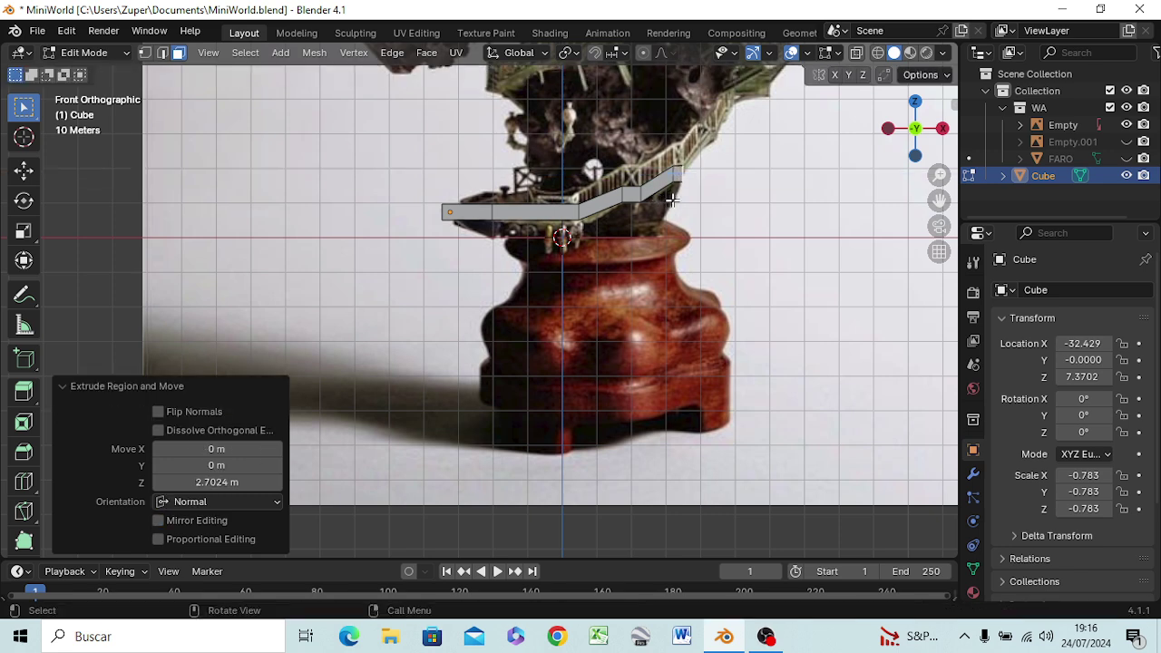
pyautogui.press('e')
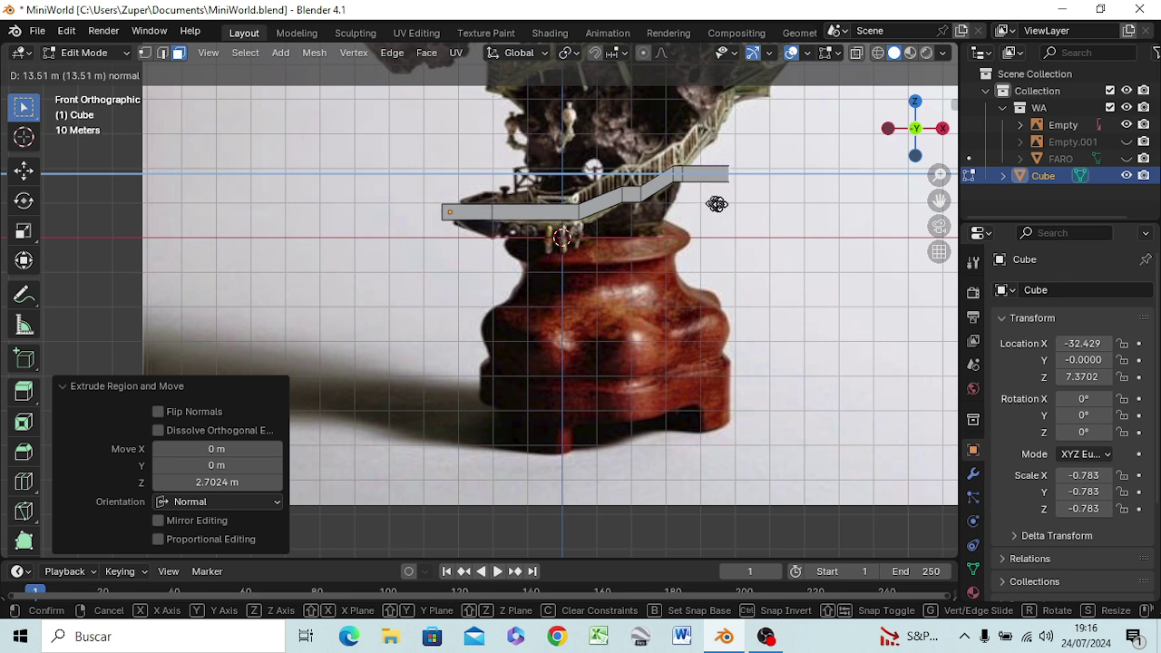
pyautogui.click(725, 204)
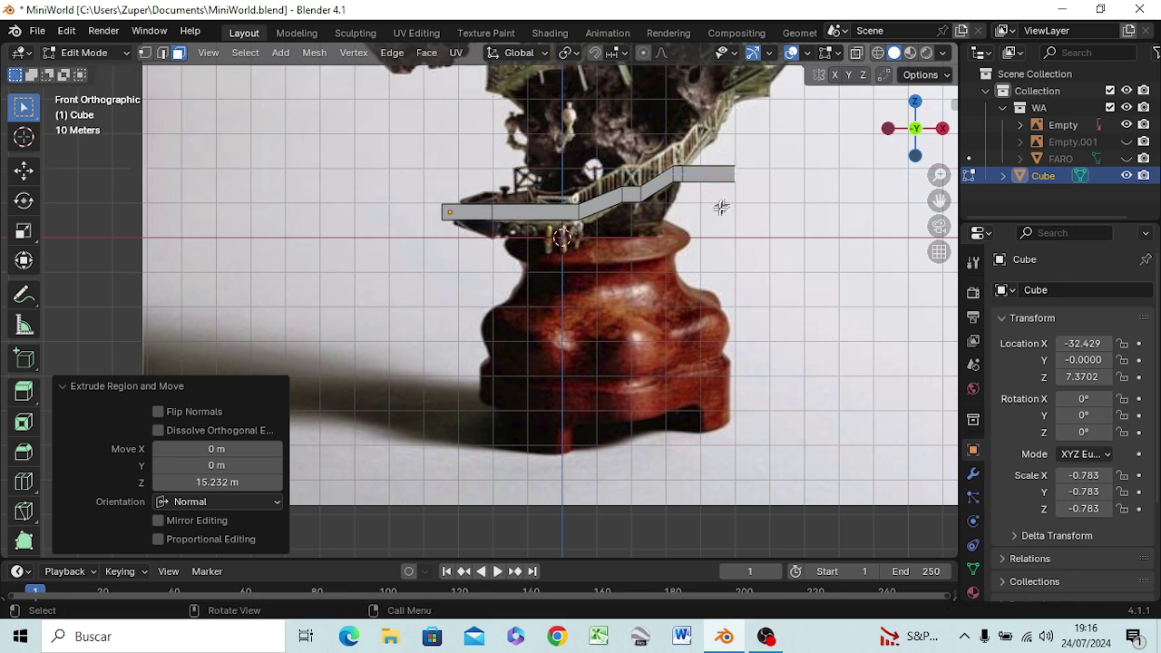
# Lift the walkway end up the staircase, 21.128 m higher in Z, then check it from the front
pyautogui.keyDown('shift'); pyautogui.moveTo(719, 223); pyautogui.dragTo(710, 288, button='middle'); pyautogui.keyUp('shift')
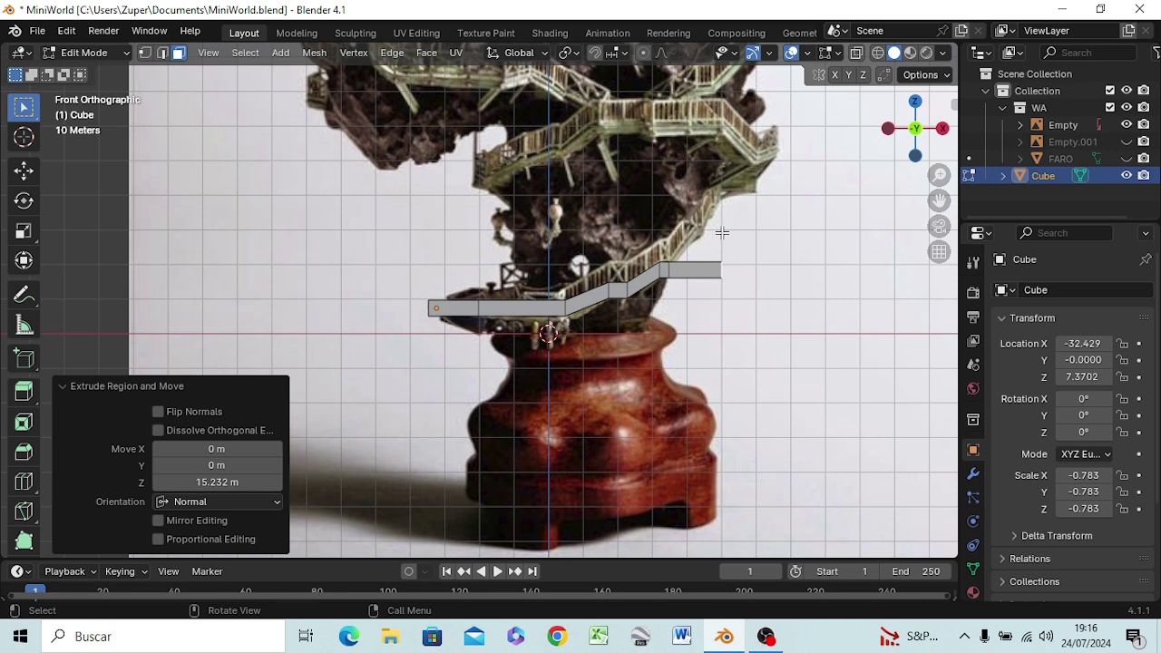
pyautogui.press('g')
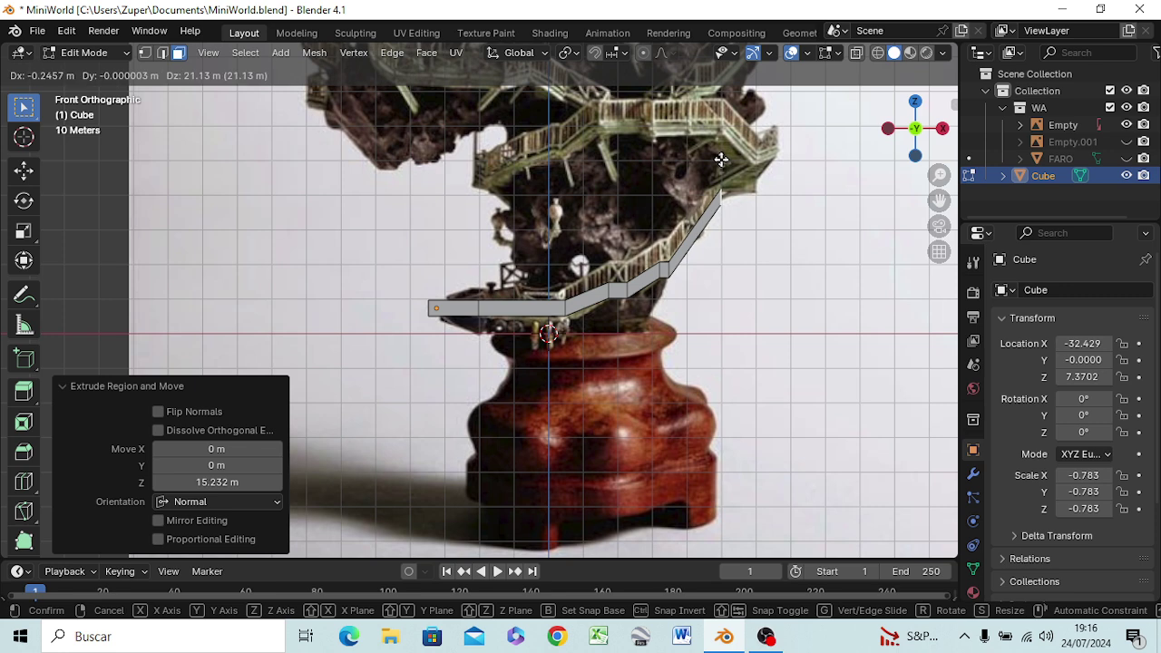
pyautogui.click(720, 160)
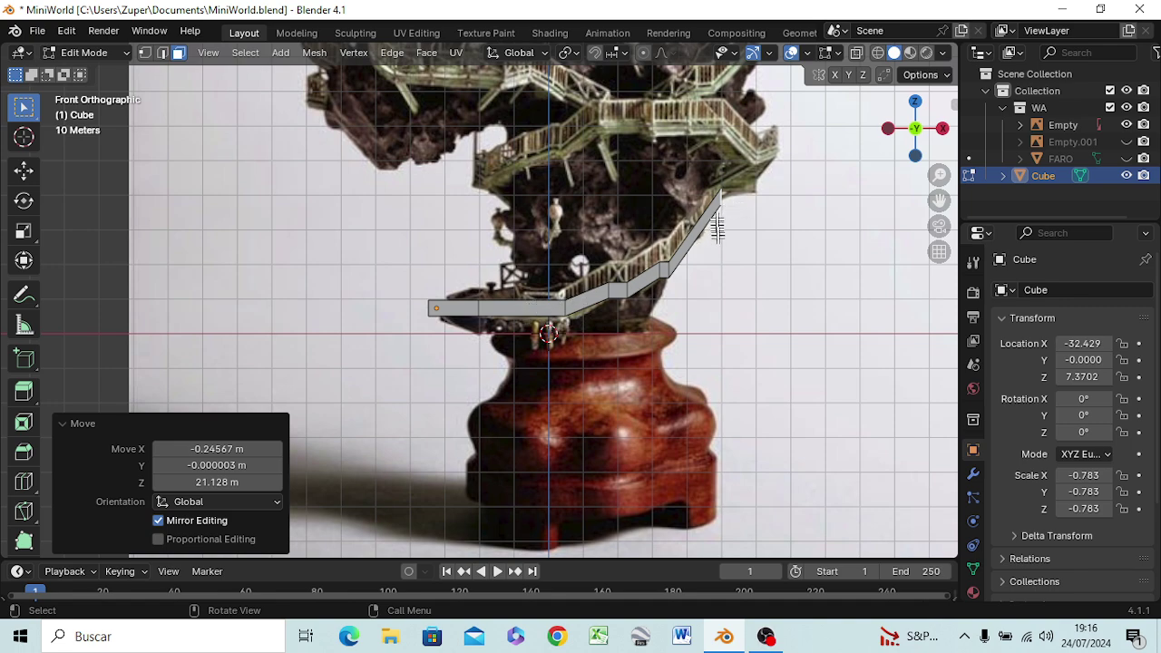
pyautogui.moveTo(704, 305)
pyautogui.mouseDown(button='middle')
pyautogui.moveTo(691, 463)
pyautogui.moveTo(705, 445)
pyautogui.moveTo(695, 440)
pyautogui.moveTo(682, 488)
pyautogui.moveTo(699, 462)
pyautogui.moveTo(699, 383)
pyautogui.moveTo(640, 352)
pyautogui.moveTo(544, 353)
pyautogui.moveTo(626, 363)
pyautogui.moveTo(720, 345)
pyautogui.moveTo(707, 372)
pyautogui.moveTo(868, 259)
pyautogui.mouseUp(button='middle')
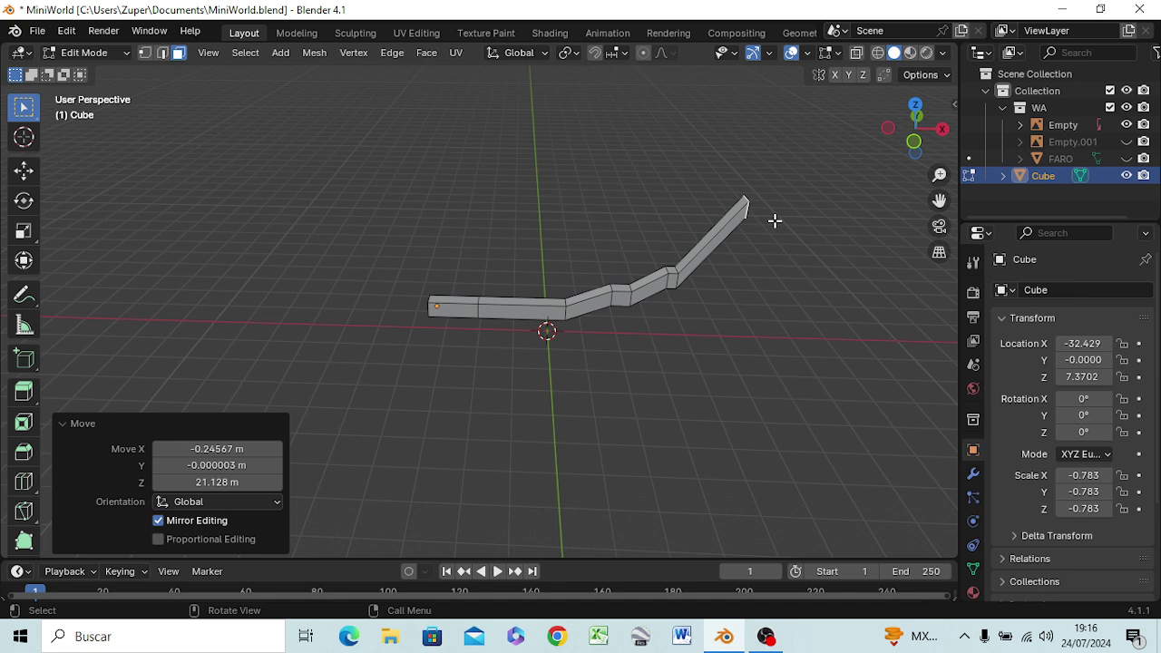
pyautogui.press('KP_1')
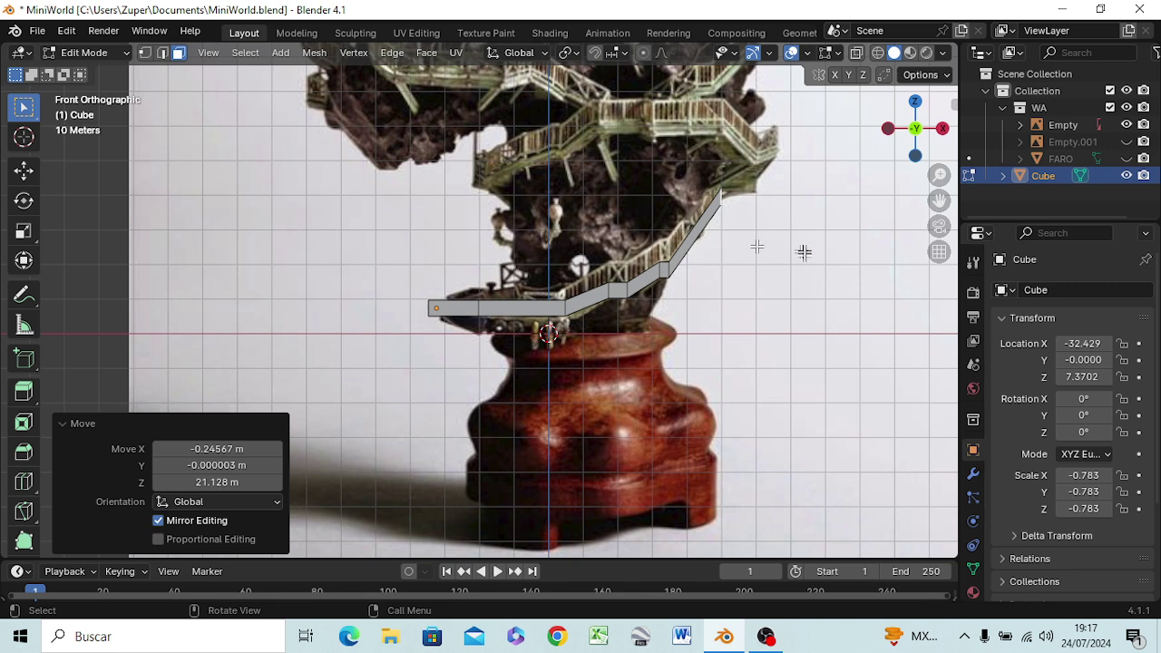
# Zoom and orbit around the walkway, then return to front view and pan up to the upper stairs
pyautogui.scroll(5, 804, 254)
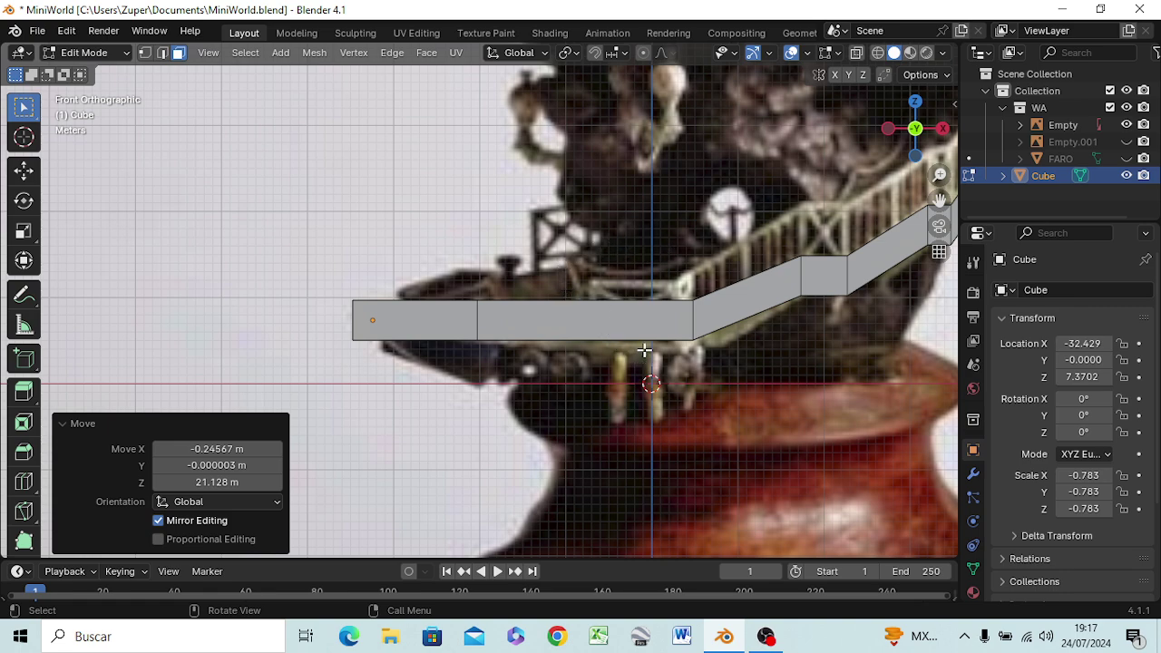
pyautogui.moveTo(644, 350)
pyautogui.mouseDown(button='middle')
pyautogui.moveTo(681, 355)
pyautogui.moveTo(520, 410)
pyautogui.mouseUp(button='middle')
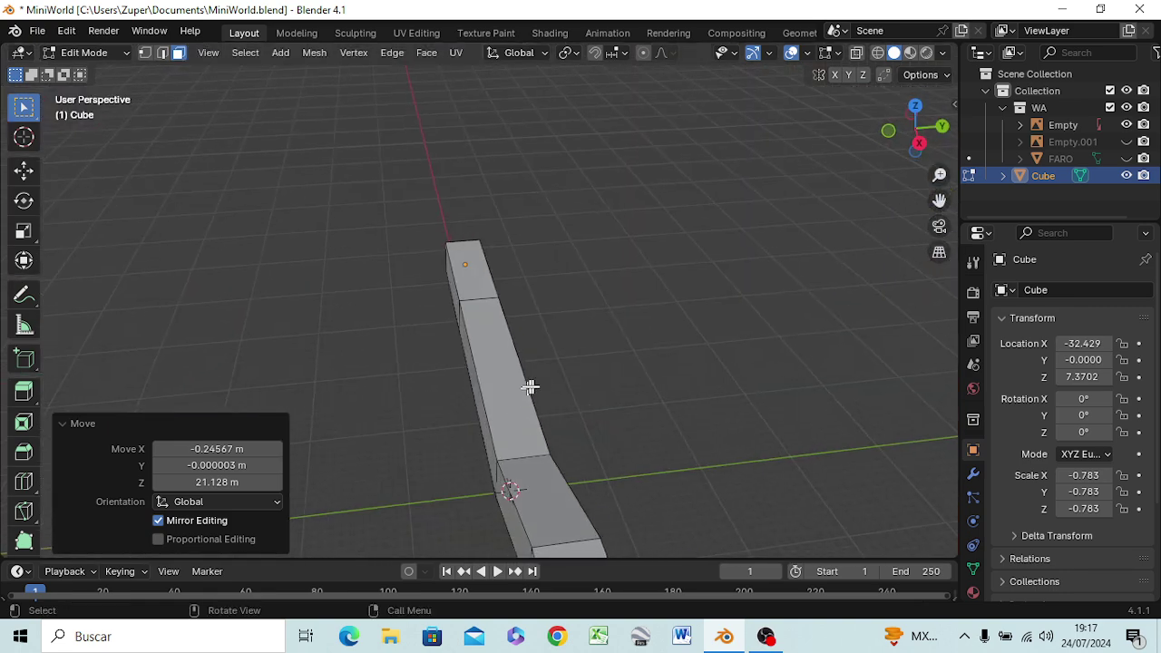
pyautogui.moveTo(697, 345)
pyautogui.mouseDown(button='middle')
pyautogui.moveTo(740, 355)
pyautogui.moveTo(894, 267)
pyautogui.mouseUp(button='middle')
pyautogui.press('KP_1')
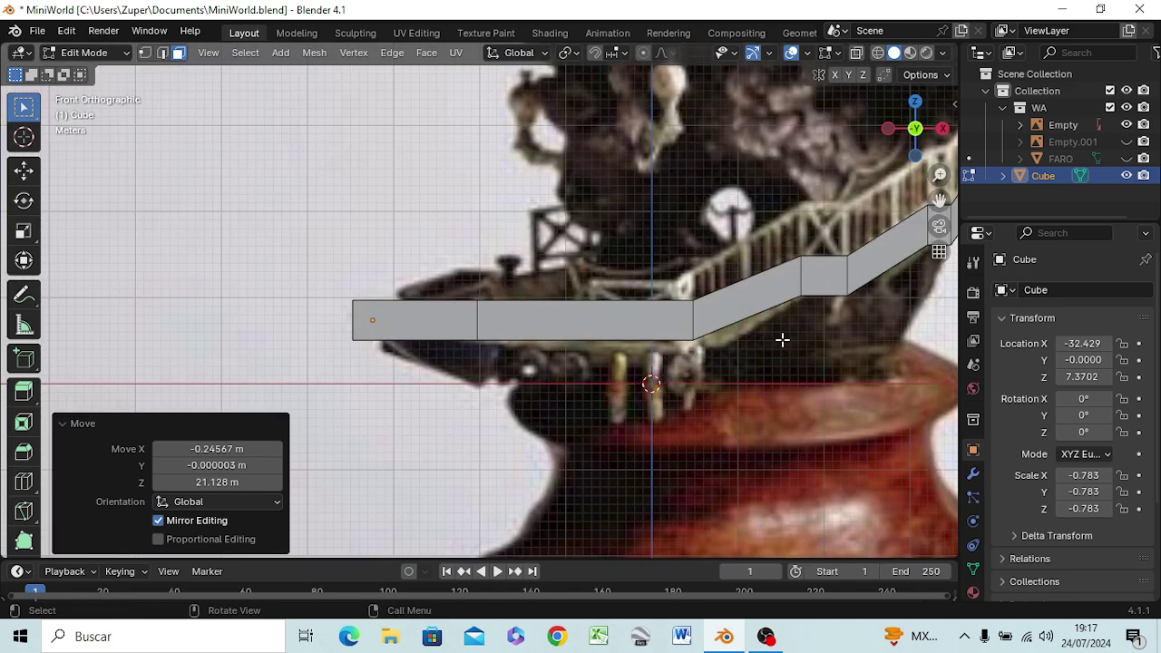
pyautogui.keyDown('shift'); pyautogui.moveTo(792, 337); pyautogui.dragTo(194, 141, button='middle'); pyautogui.keyUp('shift')
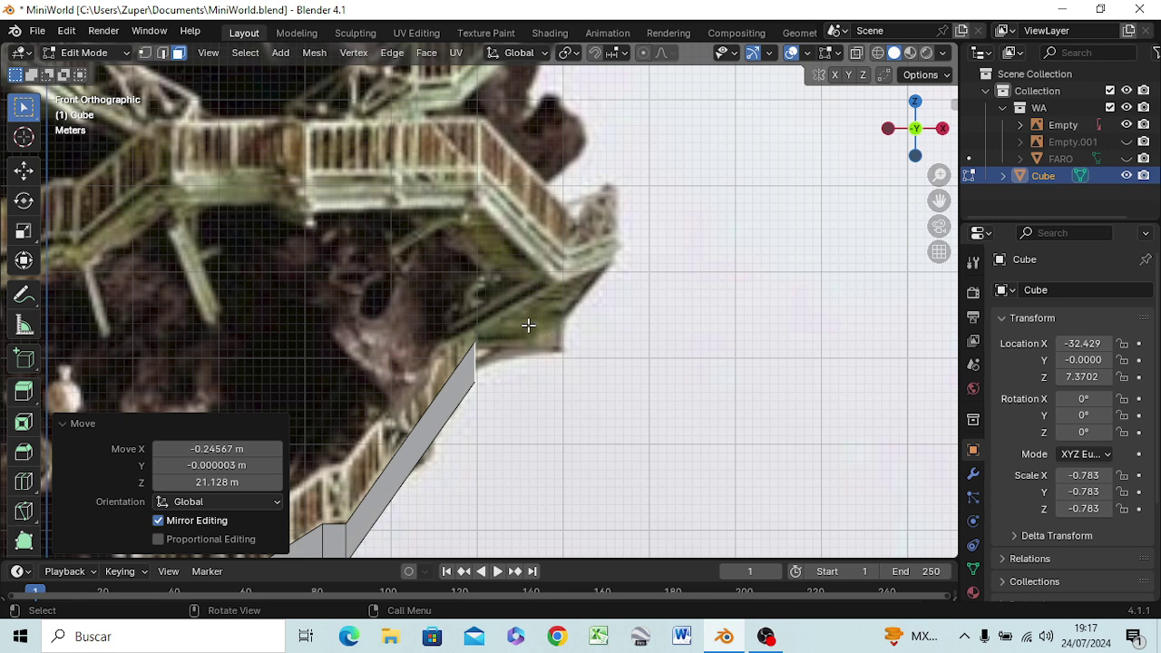
# Try extruding a flat two-part landing from the ramp top, then undo both segments
pyautogui.press('e')
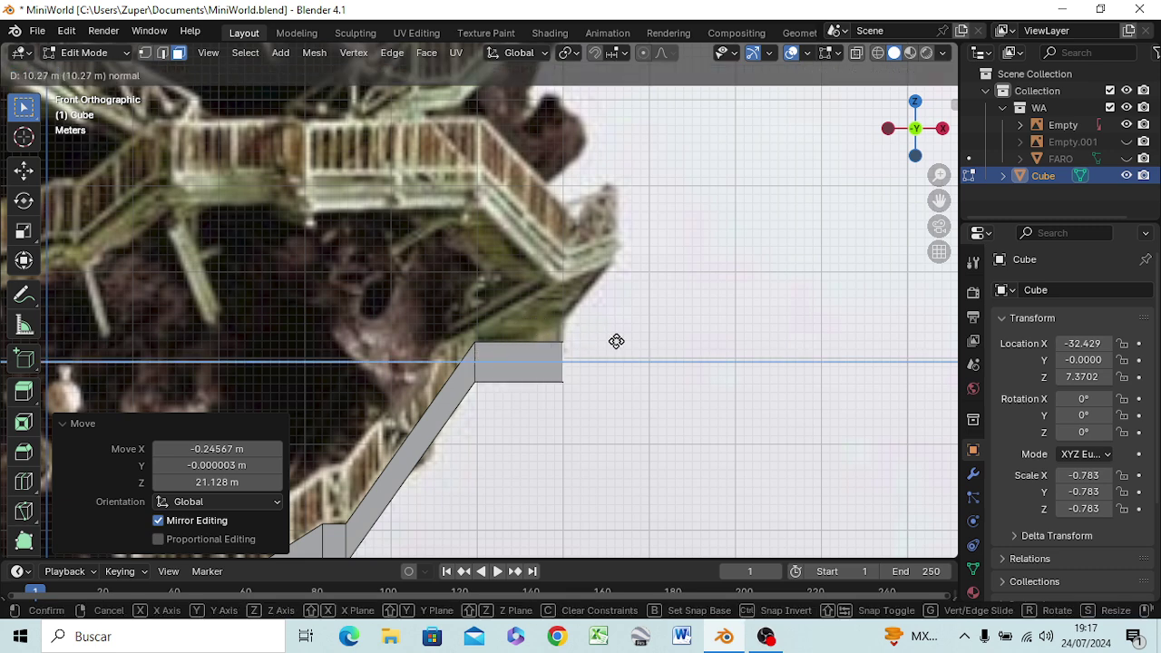
pyautogui.click(616, 341)
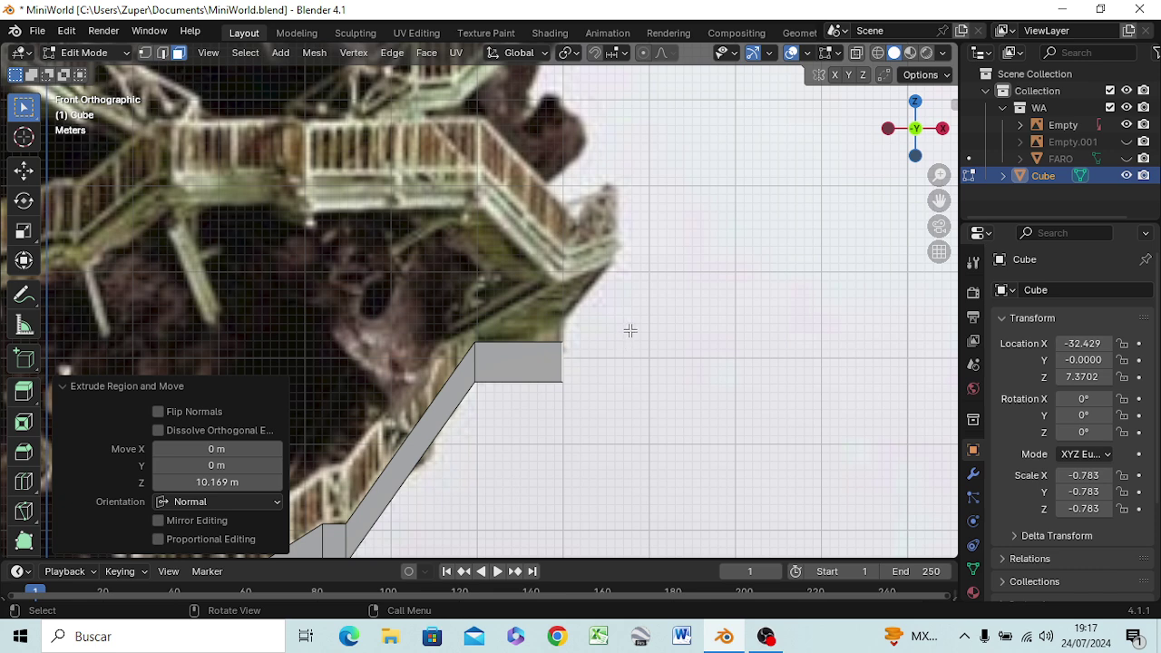
pyautogui.press('e')
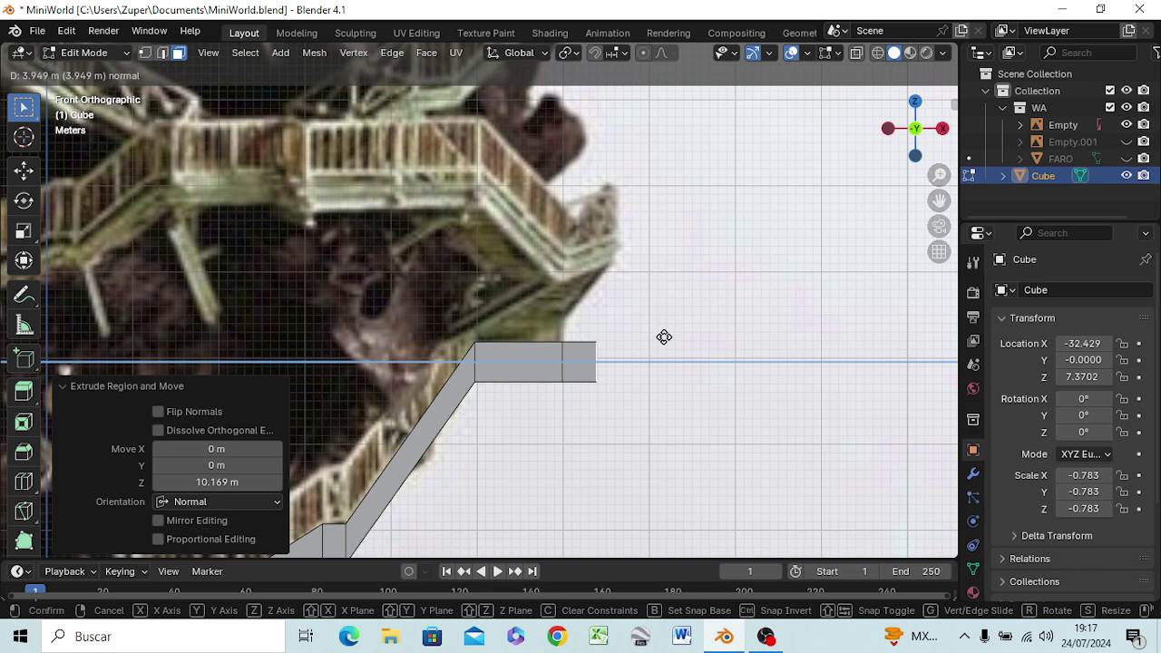
pyautogui.click(664, 336)
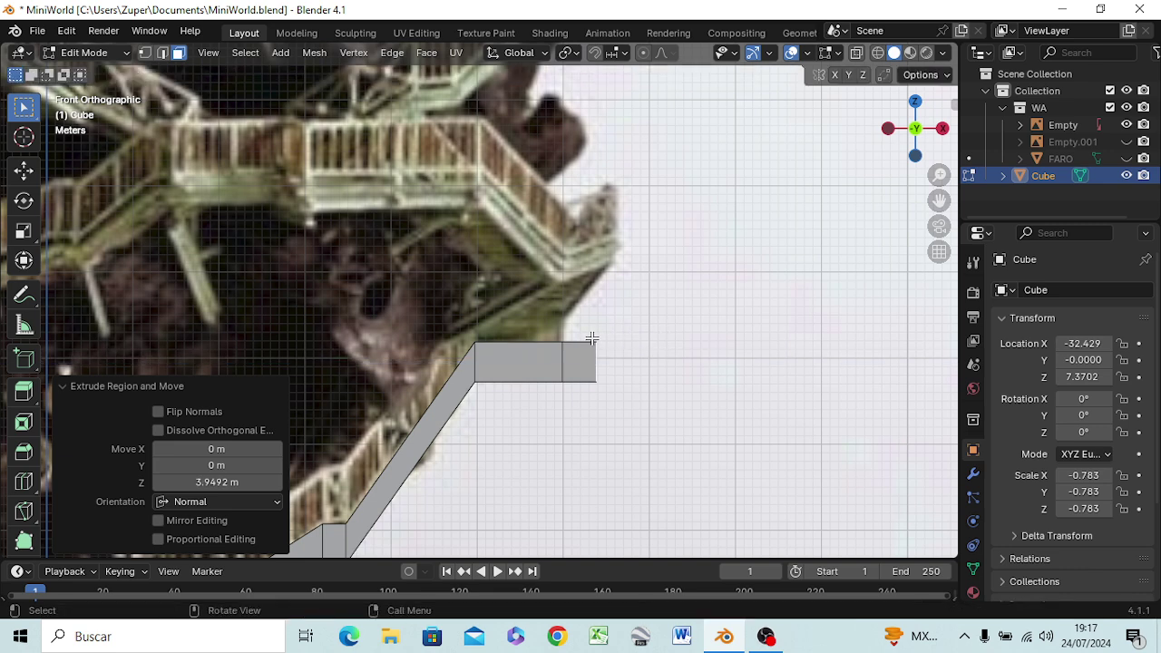
pyautogui.hotkey('ctrl', 'z')
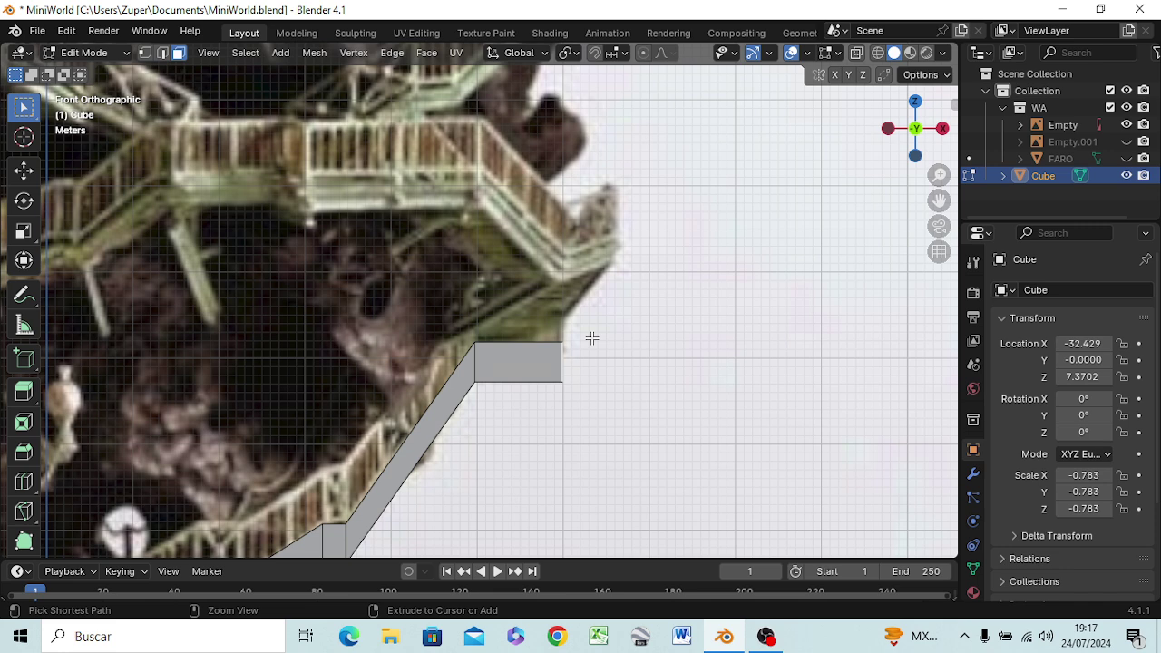
pyautogui.hotkey('ctrl', 'z')
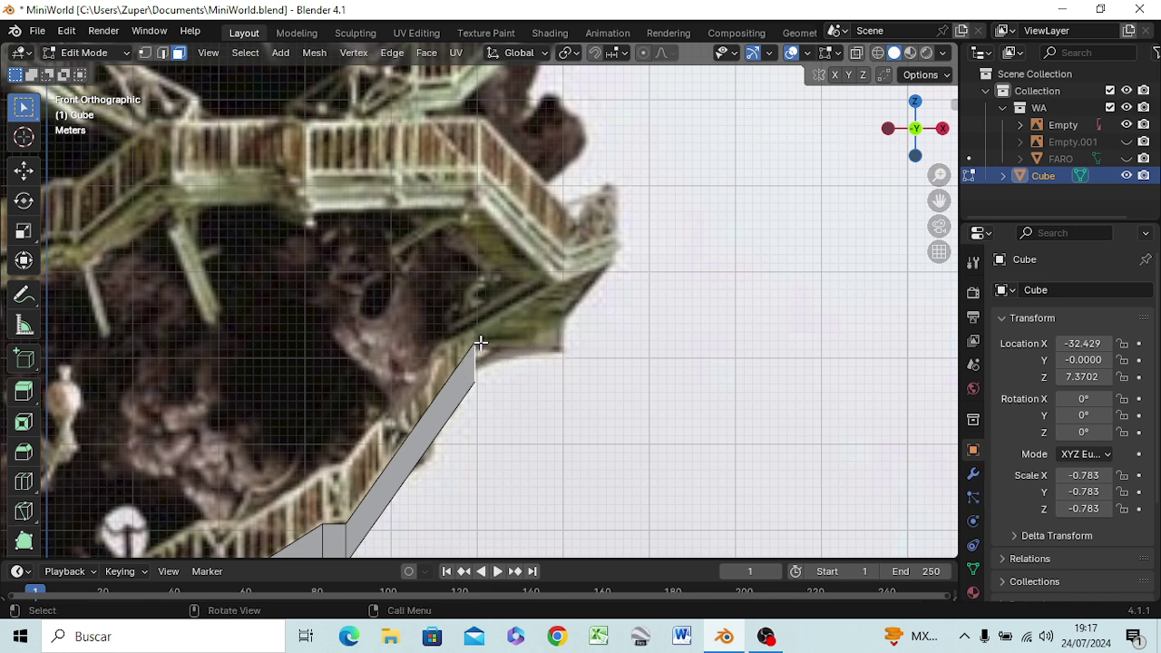
# Extend the ramp top to a new point and extrude that edge into a 10.169 m landing face
pyautogui.click(566, 353)
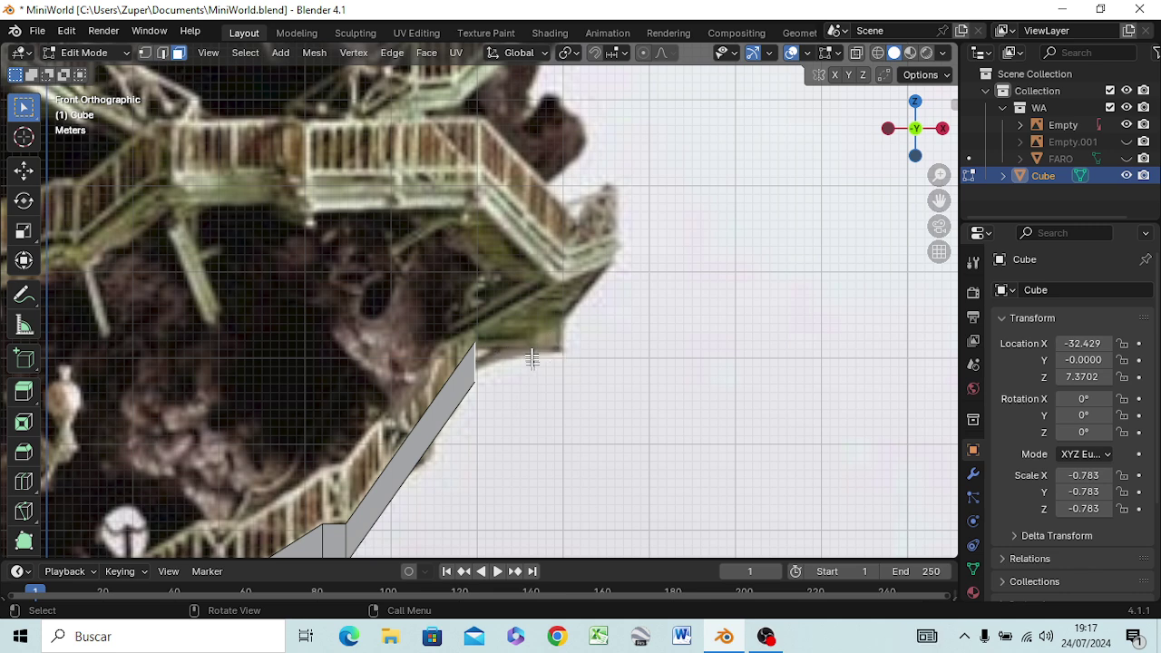
pyautogui.press('g')
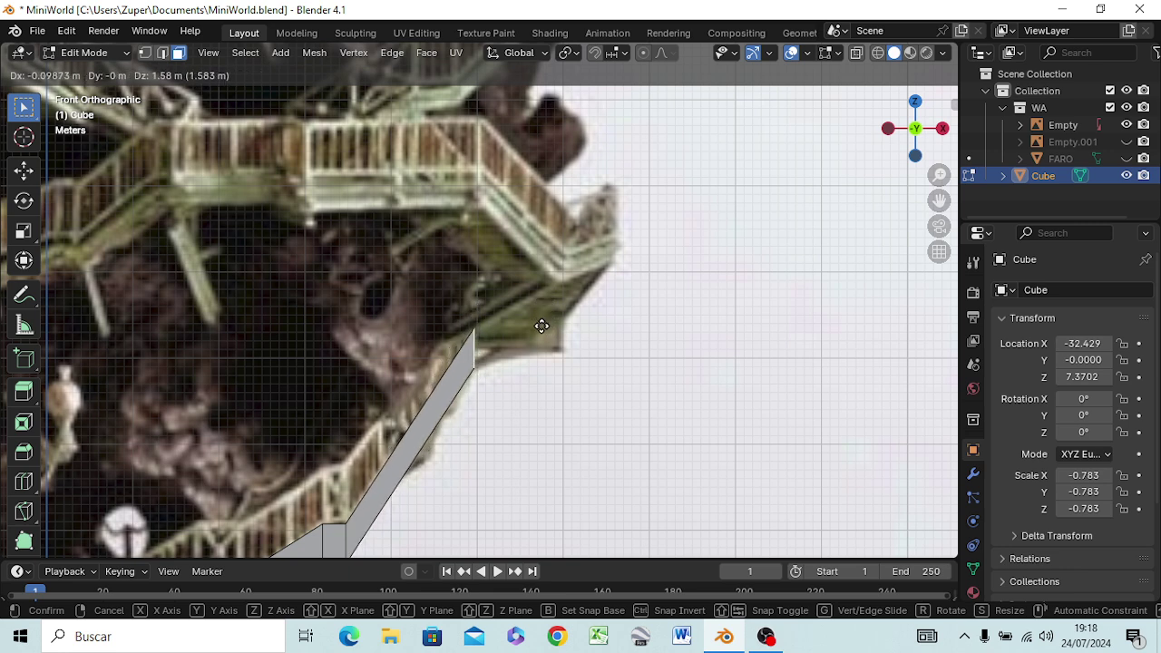
pyautogui.click(541, 326)
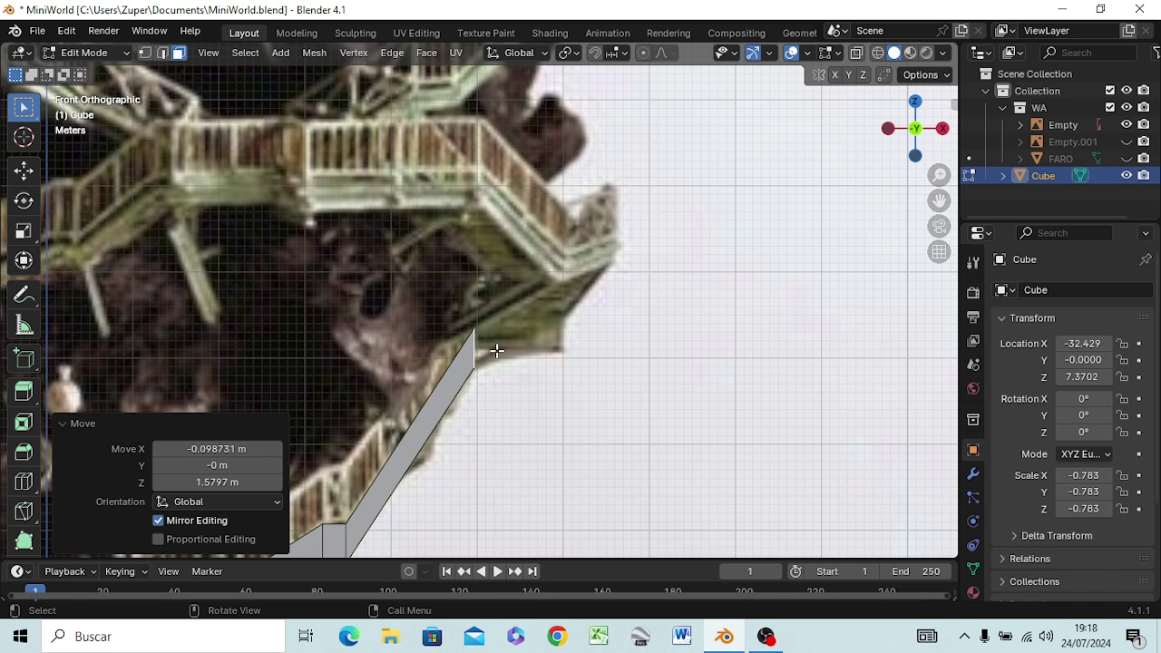
pyautogui.press('e')
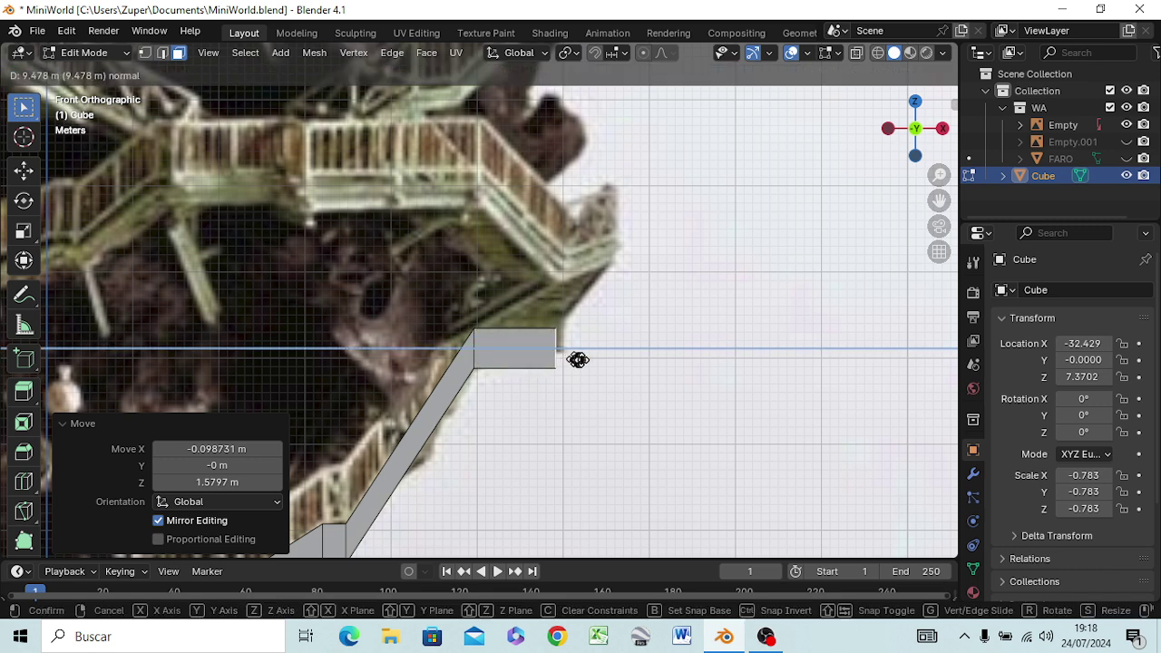
pyautogui.click(583, 360)
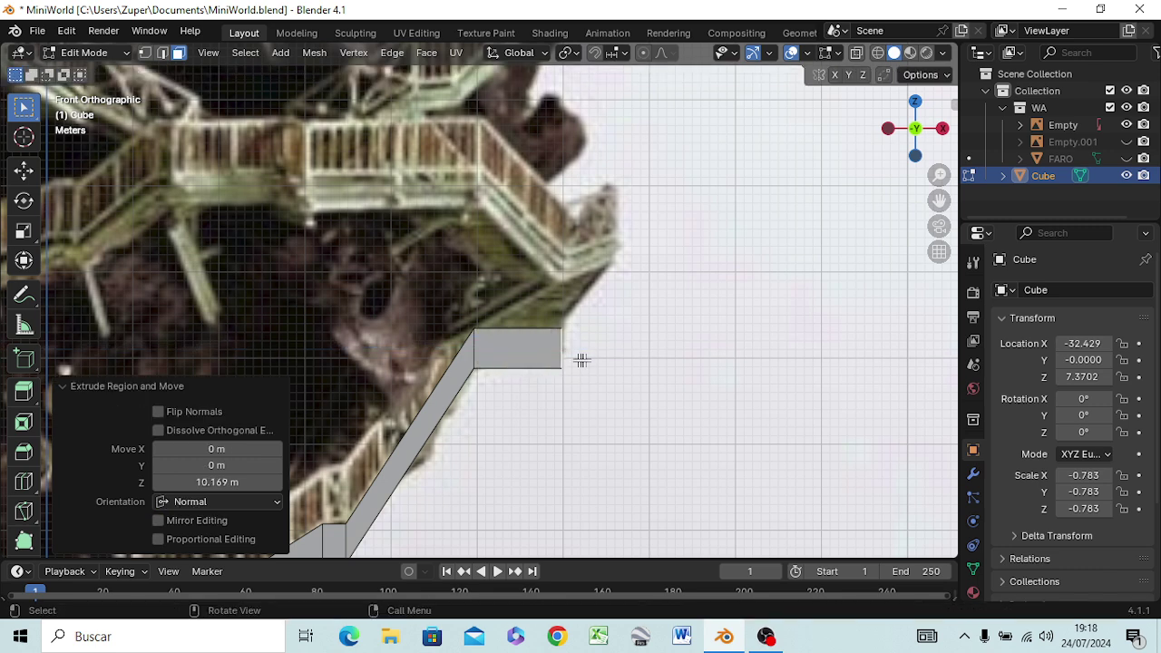
# Inspect the landing in perspective, select its top, and return to the front view
pyautogui.press('KP_5')
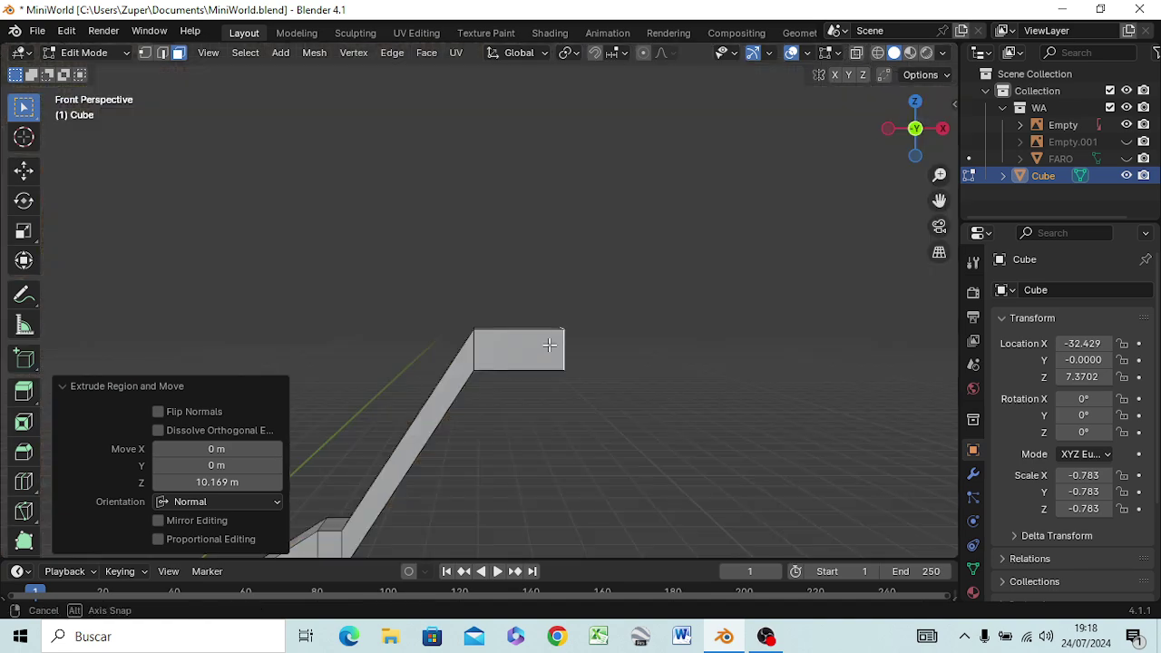
pyautogui.moveTo(545, 340); pyautogui.dragTo(536, 318, button='middle')
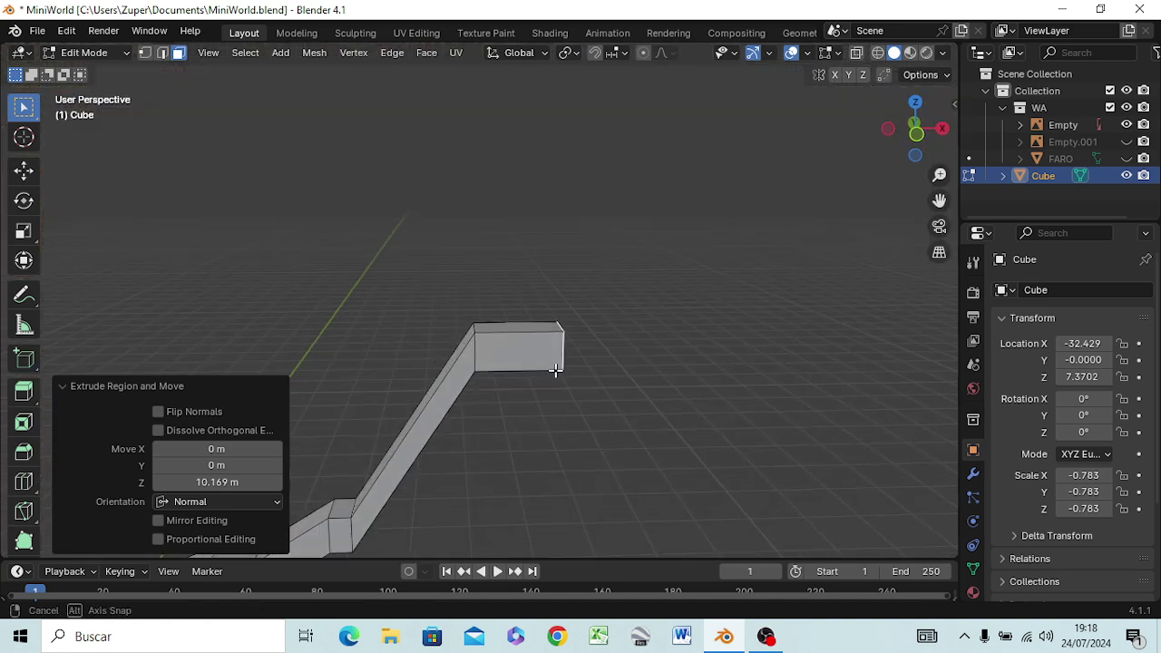
pyautogui.click(528, 330)
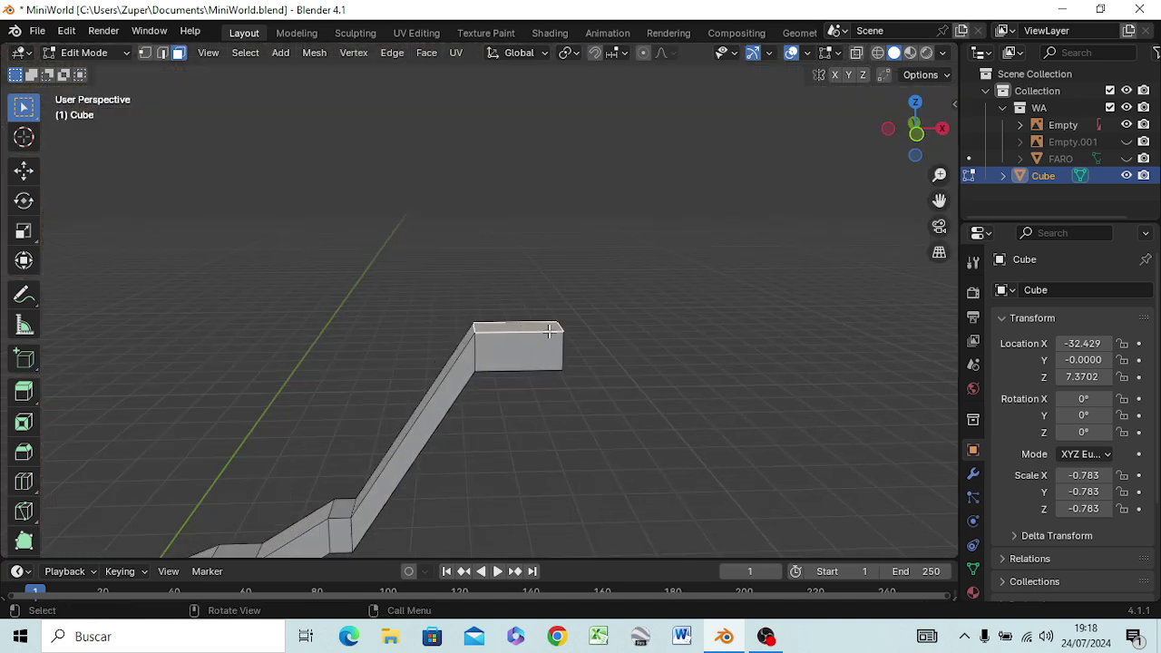
pyautogui.press('KP_1')
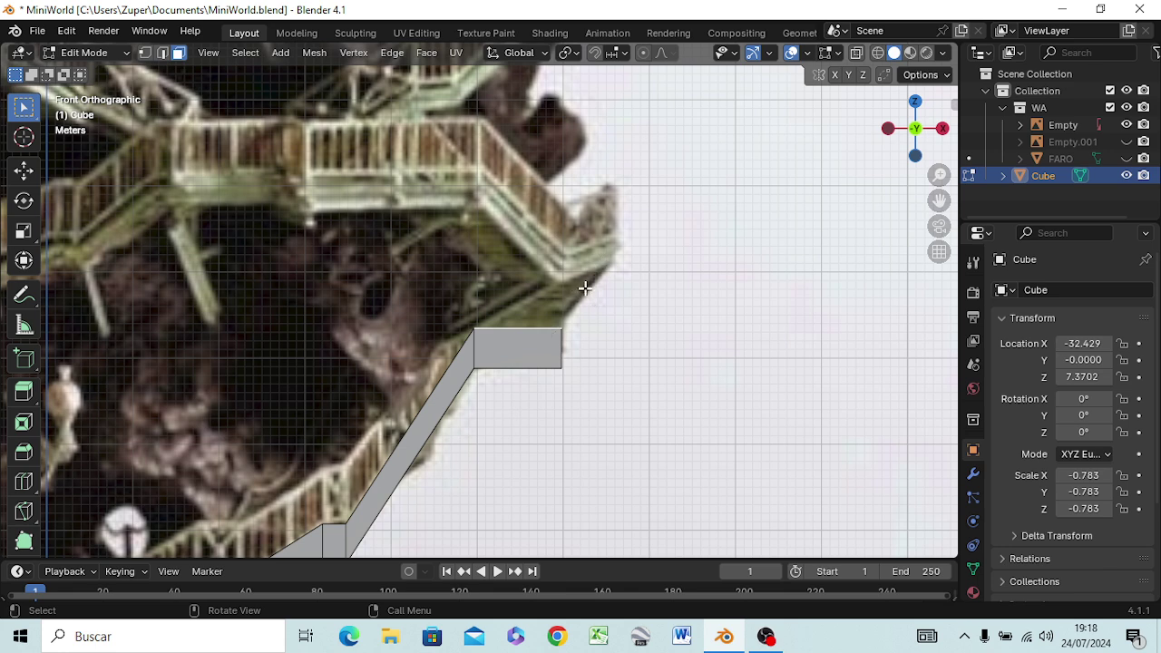
# Extrude the top face upward and shift it right and up along the stairs
pyautogui.press('e')
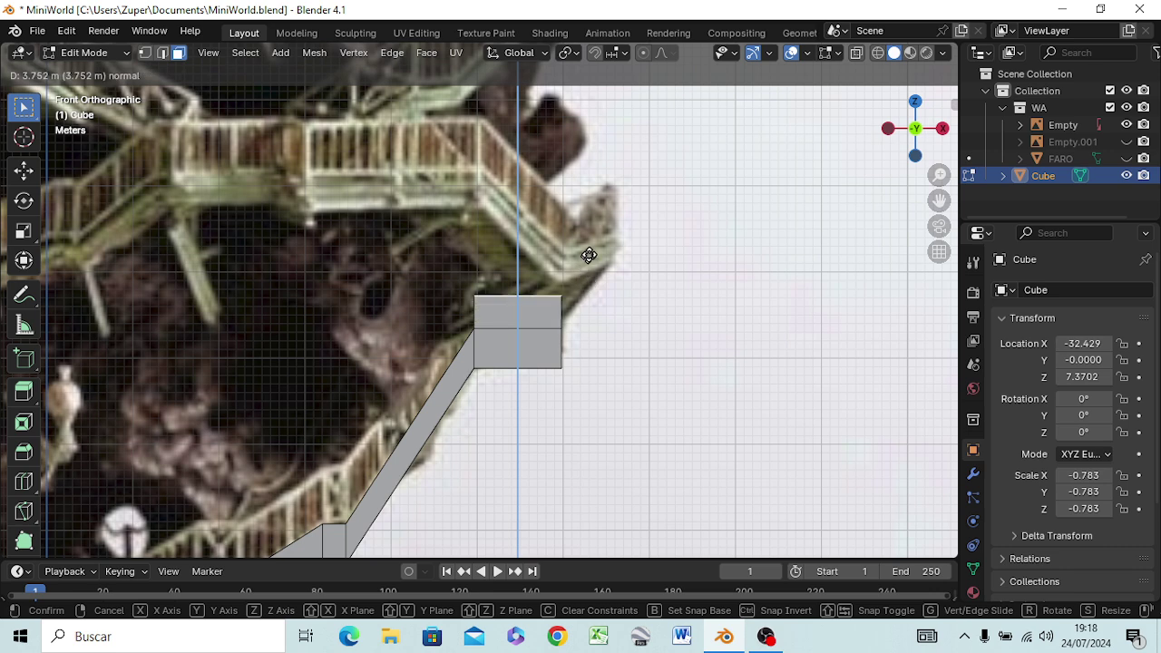
pyautogui.click(603, 228)
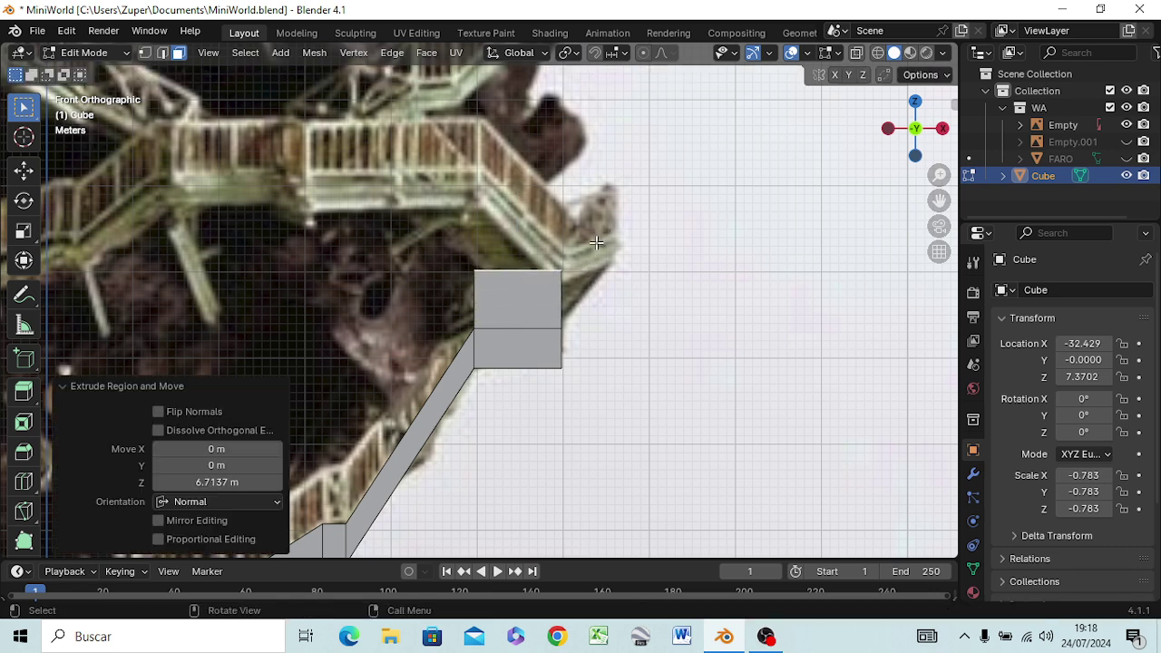
pyautogui.press('g')
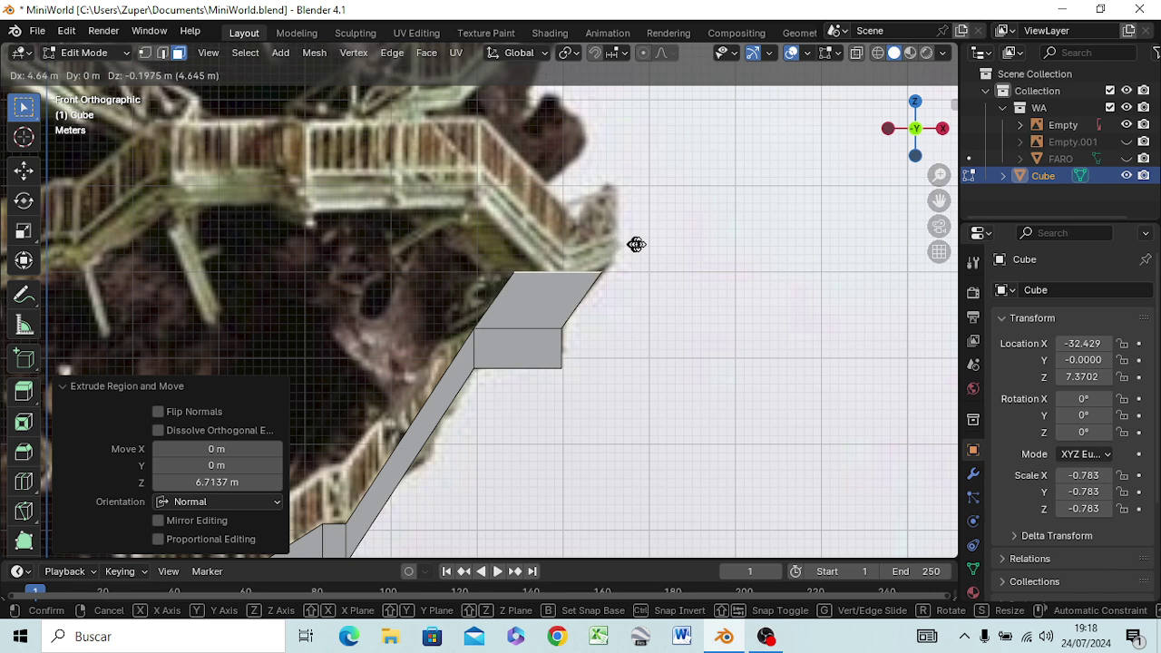
pyautogui.click(644, 235)
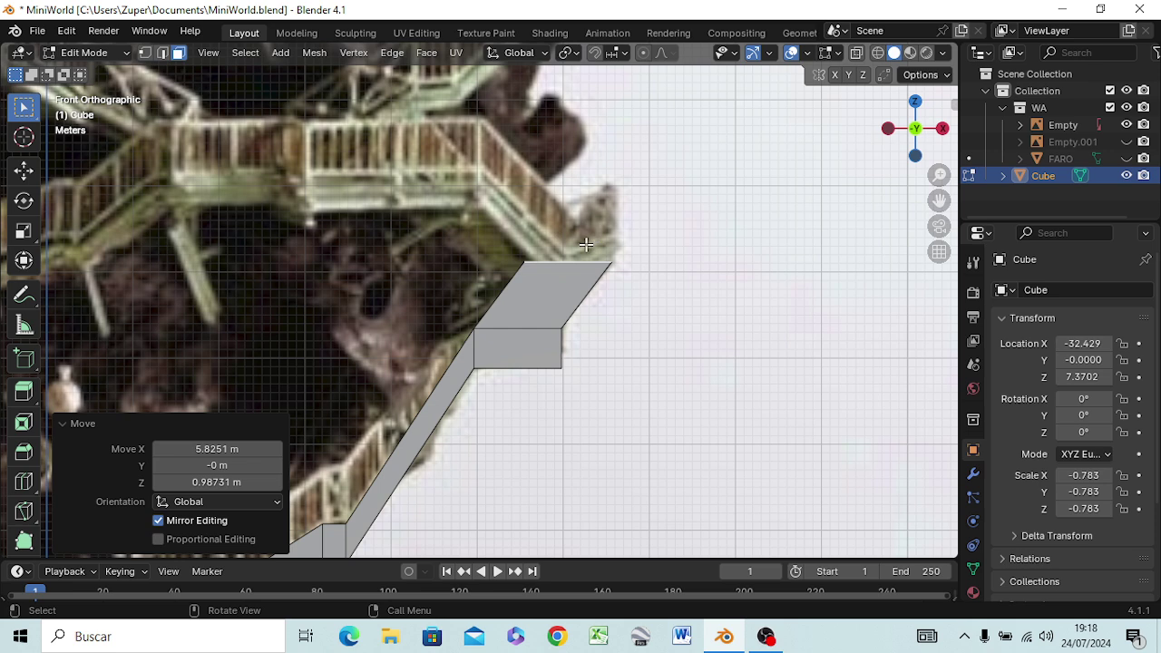
# Extrude a 7.0099 m section and move its end -15.303 m in X along the upper walkway
pyautogui.press('e')
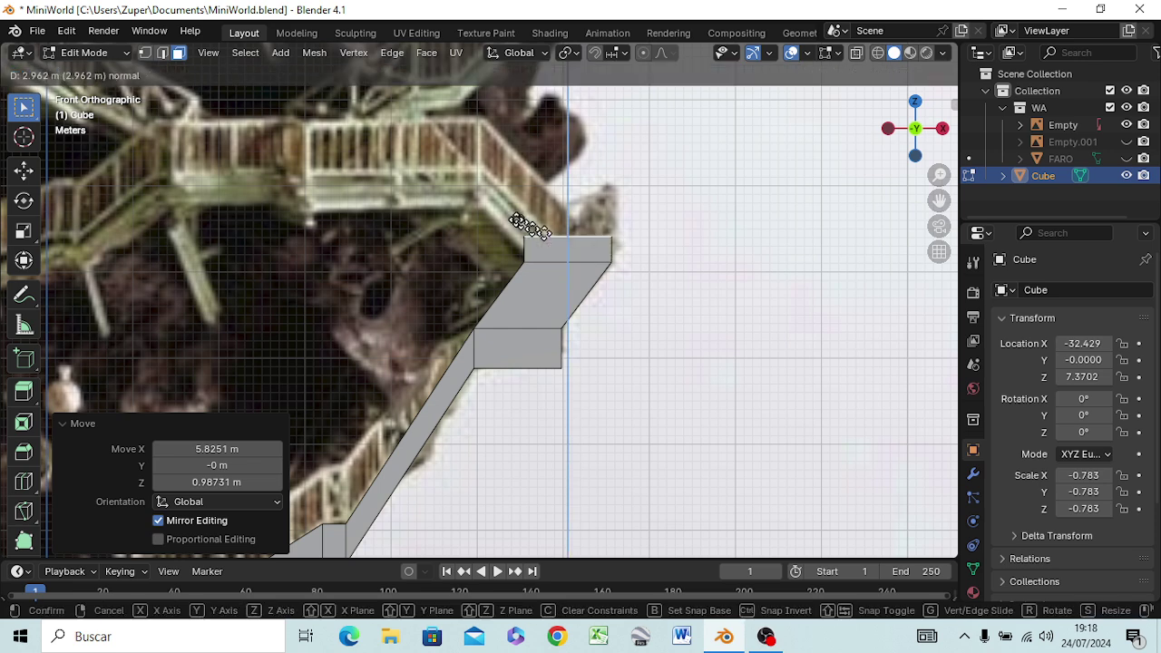
pyautogui.click(535, 185)
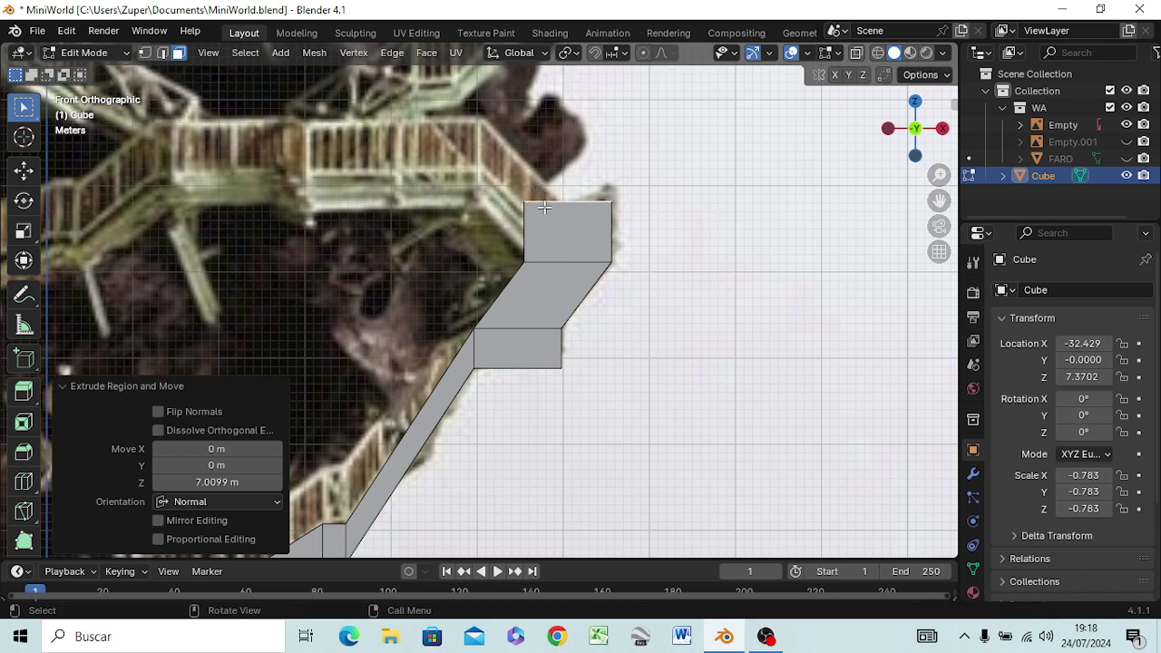
pyautogui.press('g')
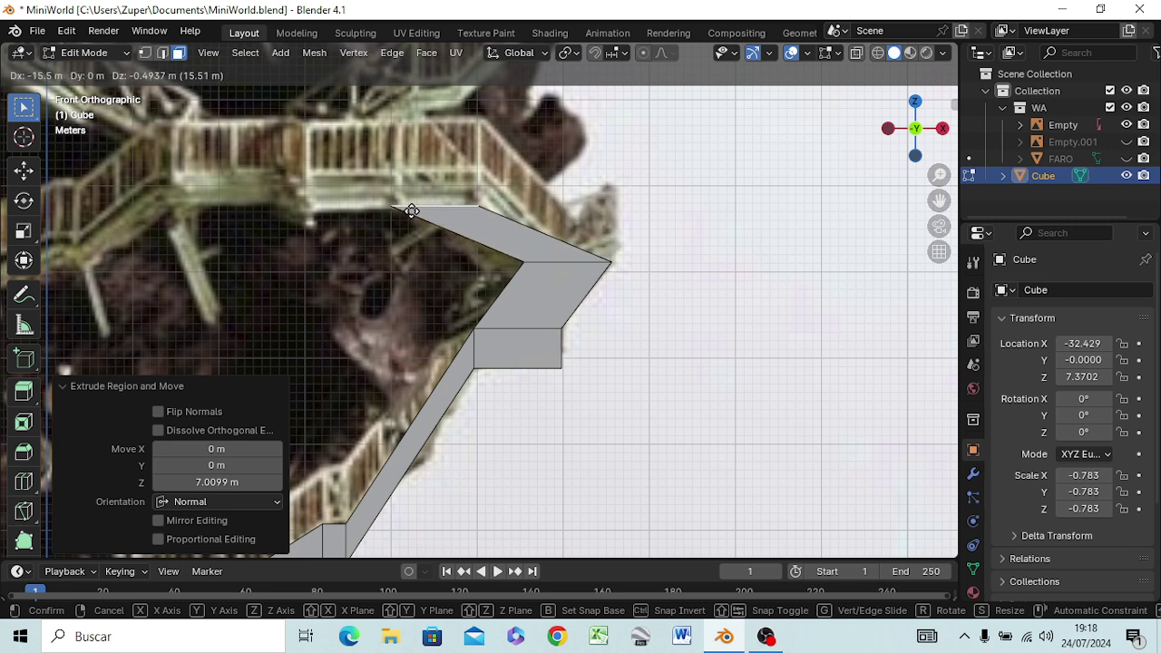
pyautogui.click(412, 211)
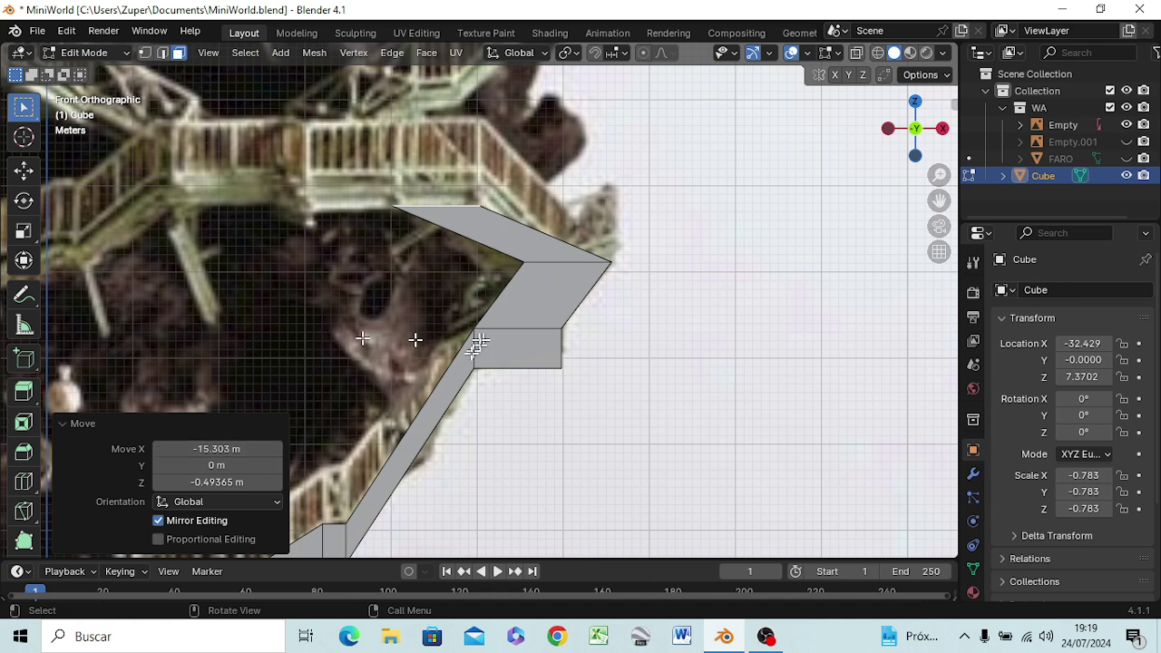
# Shift the top walkway section 12.193 m in Y and -2.1306 m in Z, checking it in perspective
pyautogui.scroll(-2, 500, 344)
pyautogui.scroll(-3, 531, 362)
pyautogui.scroll(-3, 523, 383)
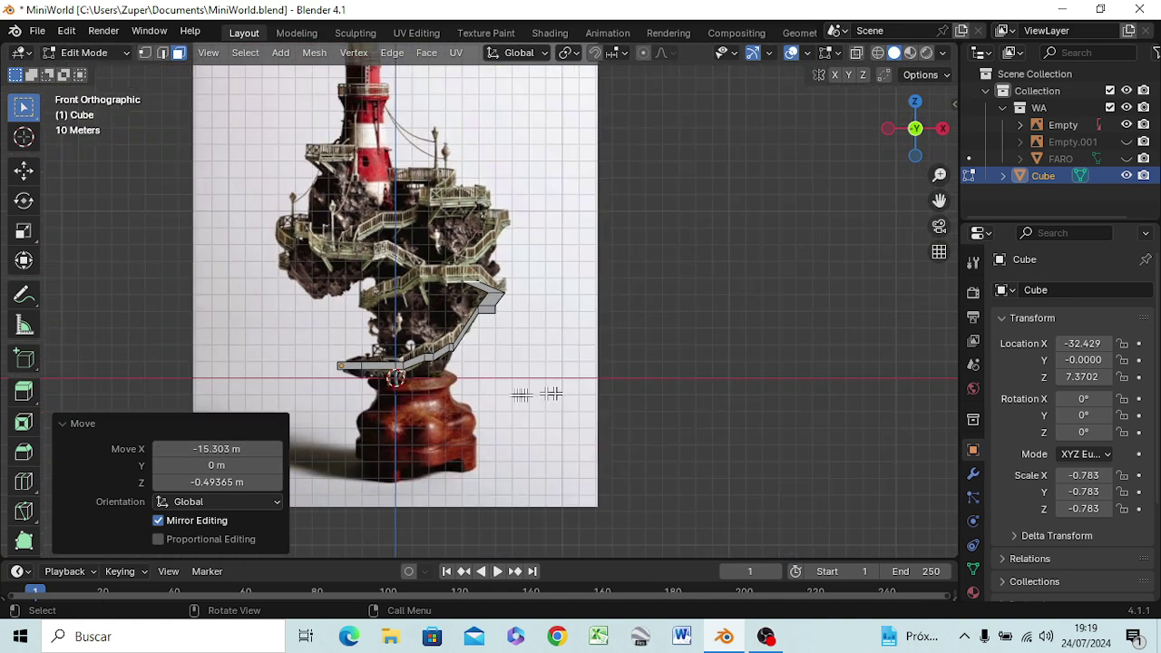
pyautogui.moveTo(508, 368)
pyautogui.mouseDown(button='middle')
pyautogui.moveTo(493, 410)
pyautogui.moveTo(332, 440)
pyautogui.moveTo(241, 408)
pyautogui.moveTo(414, 427)
pyautogui.moveTo(292, 439)
pyautogui.mouseUp(button='middle')
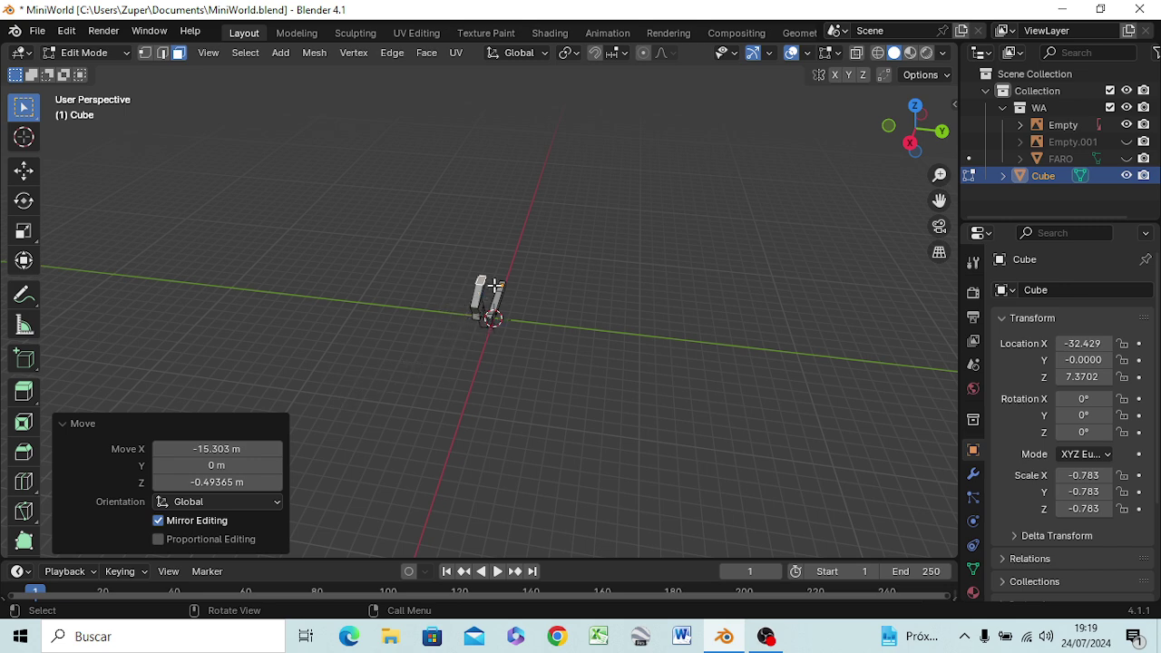
pyautogui.press('g')
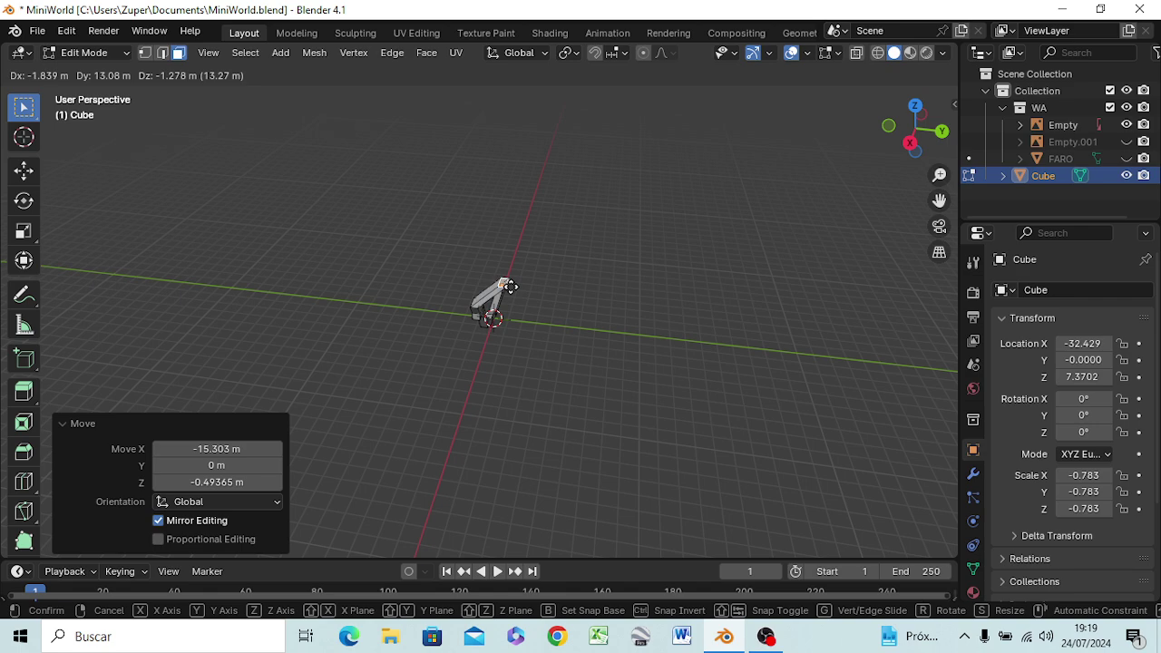
pyautogui.click(508, 286)
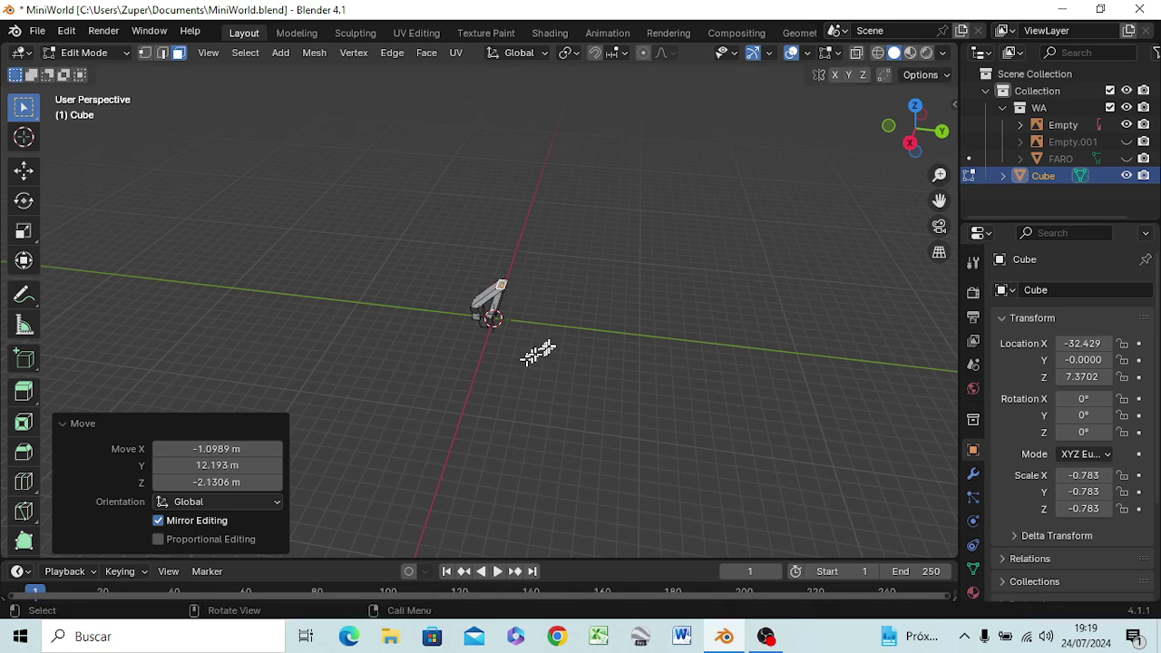
pyautogui.moveTo(514, 336)
pyautogui.mouseDown(button='middle')
pyautogui.moveTo(691, 289)
pyautogui.moveTo(511, 336)
pyautogui.moveTo(420, 303)
pyautogui.moveTo(487, 246)
pyautogui.moveTo(605, 250)
pyautogui.moveTo(580, 280)
pyautogui.moveTo(523, 300)
pyautogui.mouseUp(button='middle')
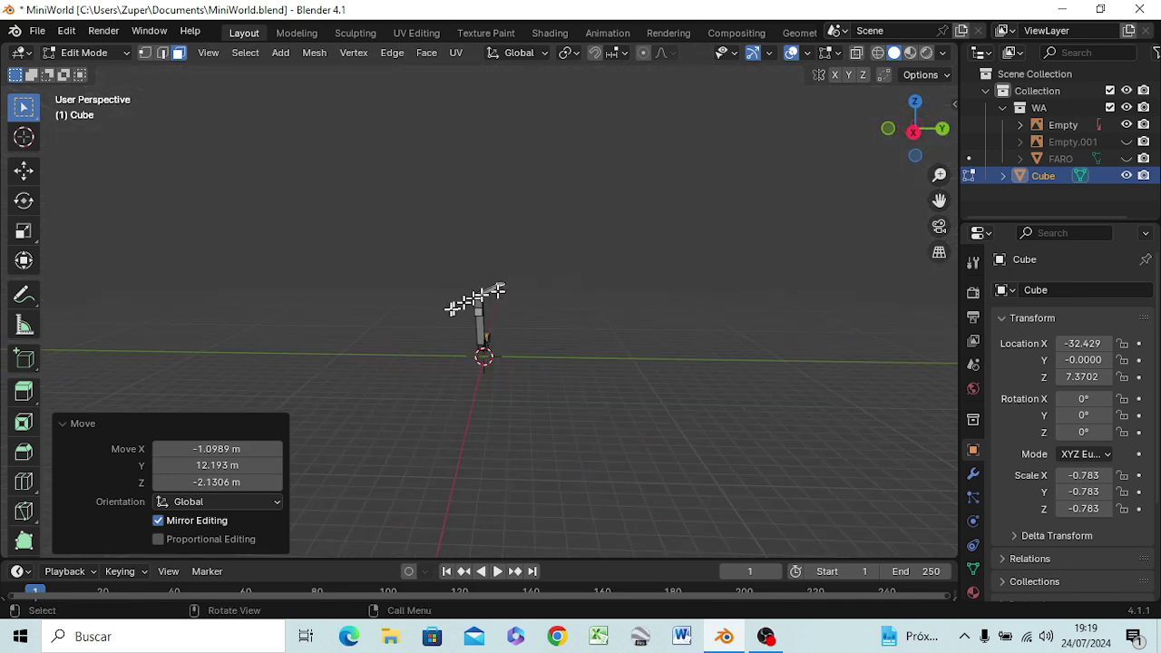
pyautogui.scroll(3, 469, 314)
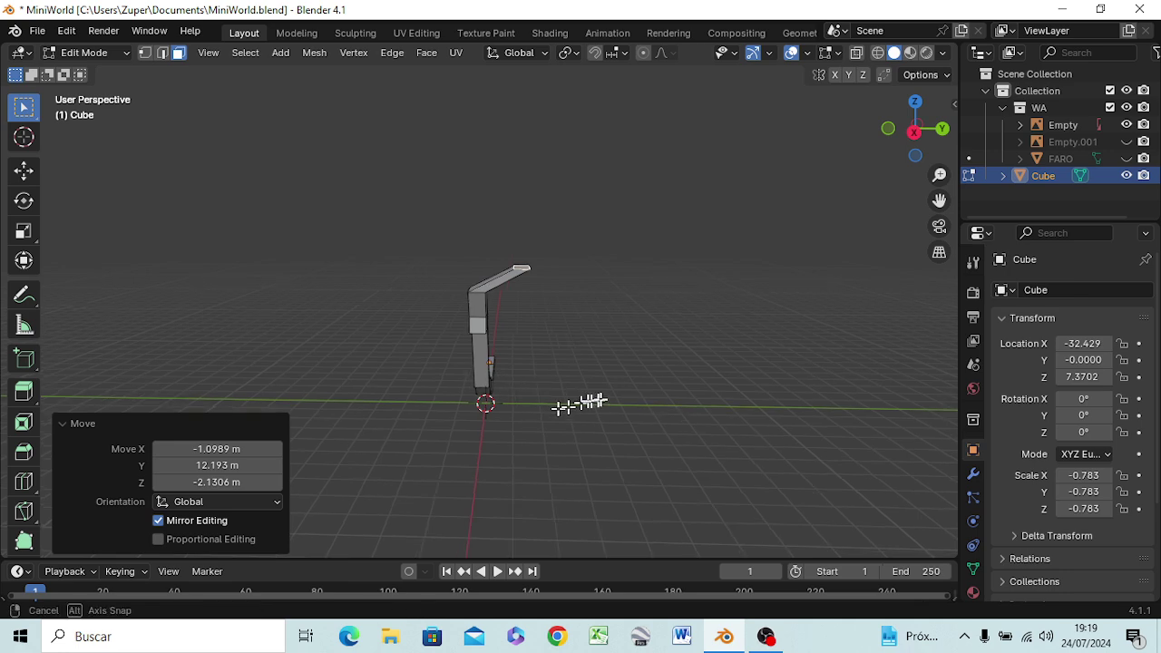
pyautogui.moveTo(563, 405)
pyautogui.mouseDown(button='middle')
pyautogui.moveTo(563, 379)
pyautogui.moveTo(492, 415)
pyautogui.moveTo(669, 407)
pyautogui.moveTo(648, 409)
pyautogui.mouseUp(button='middle')
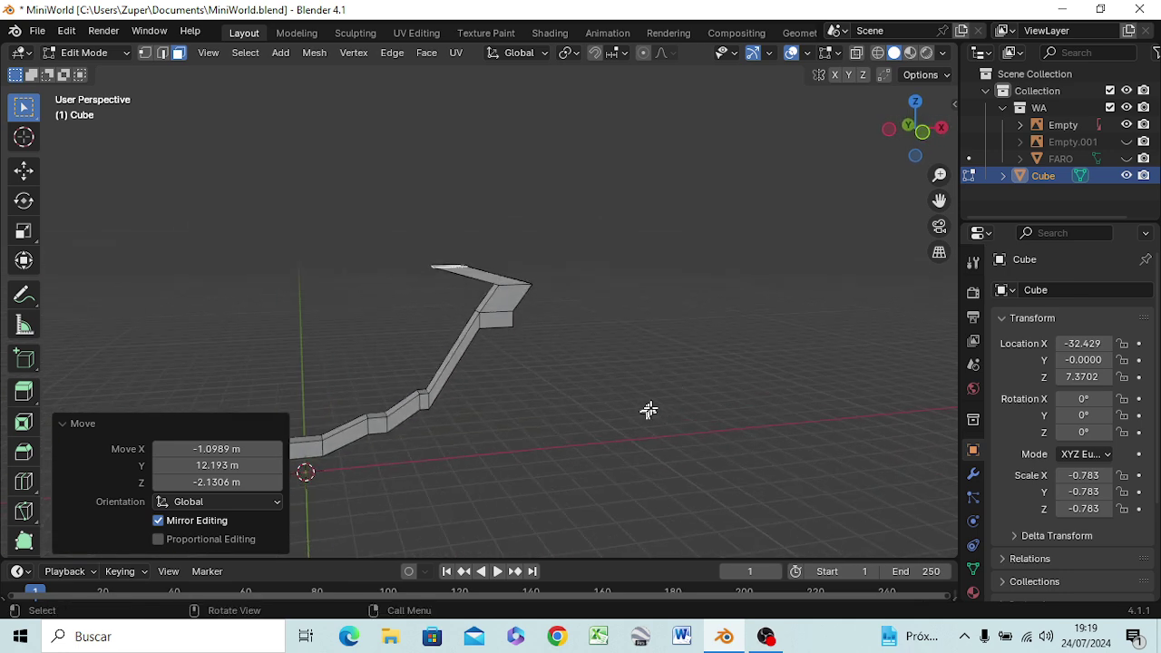
# Rename the Cube to pro1 and create a new collection named propuestas
pyautogui.doubleClick(1041, 175)
pyautogui.write('pro1')
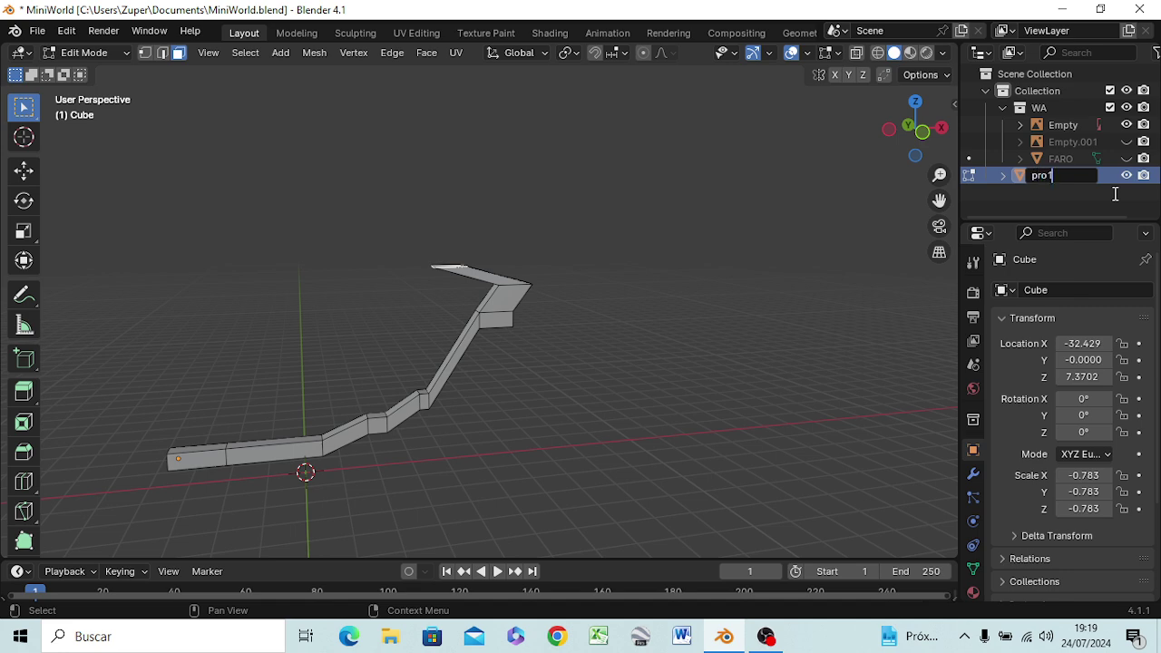
pyautogui.press('Return')
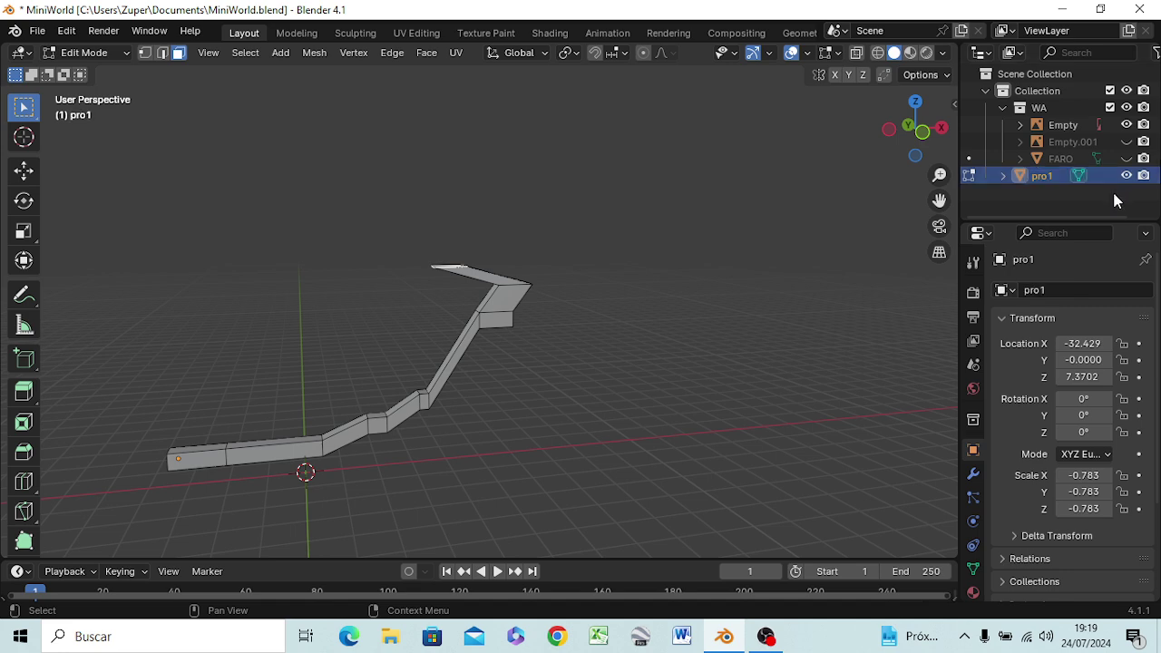
pyautogui.rightClick(1035, 74)
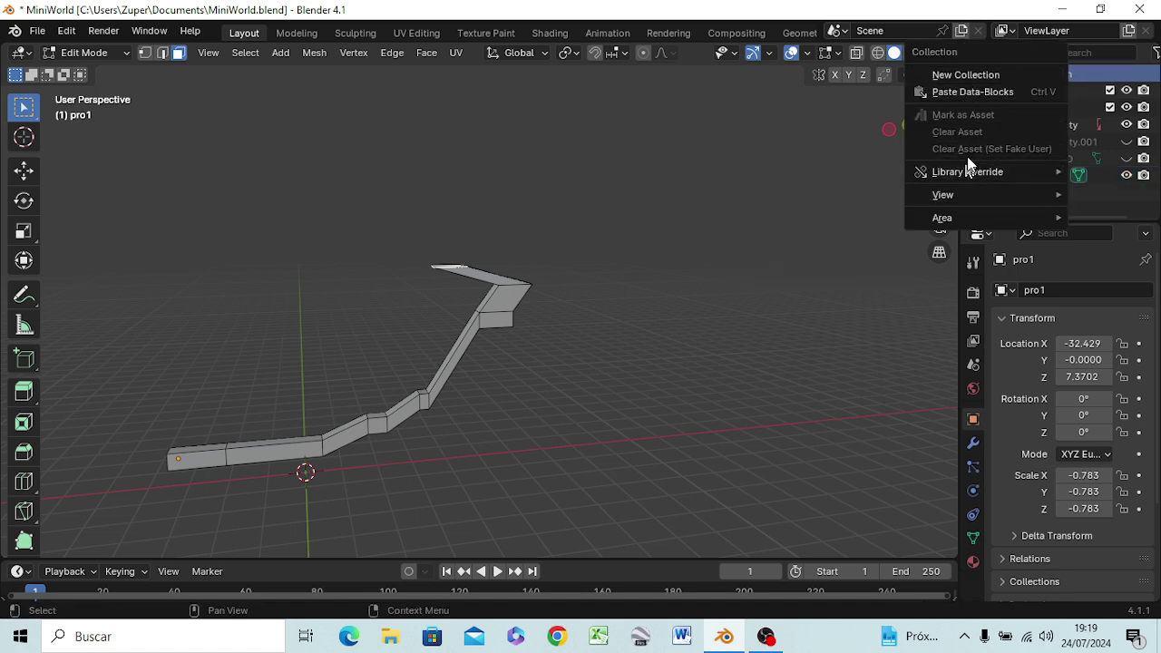
pyautogui.click(988, 74)
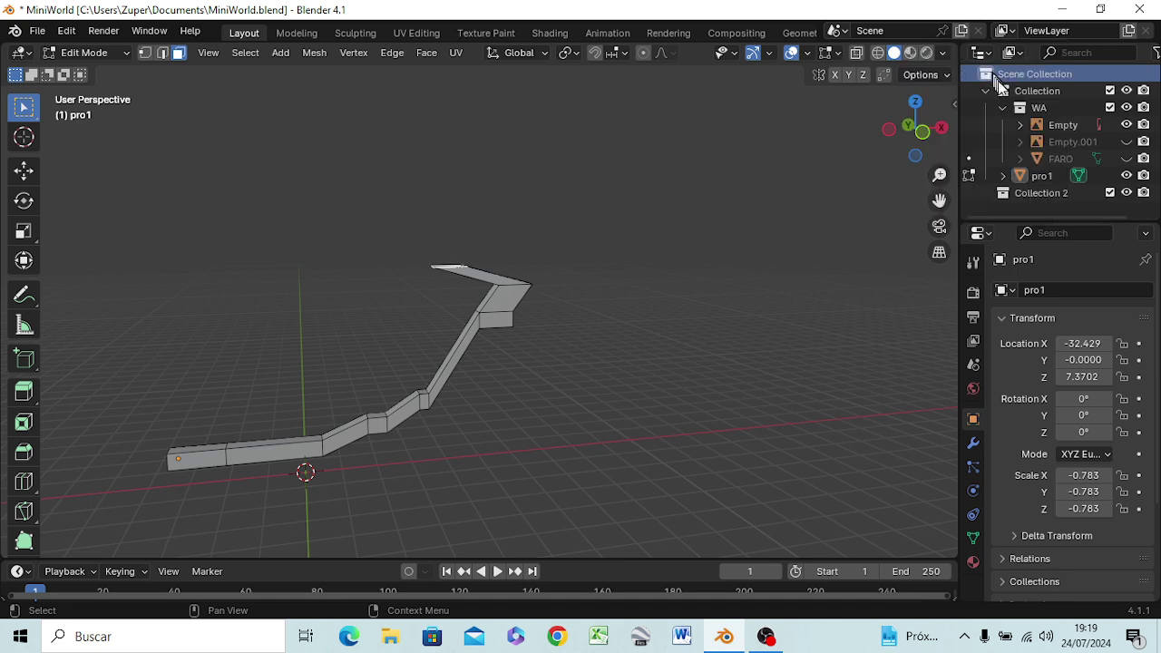
pyautogui.doubleClick(1043, 193)
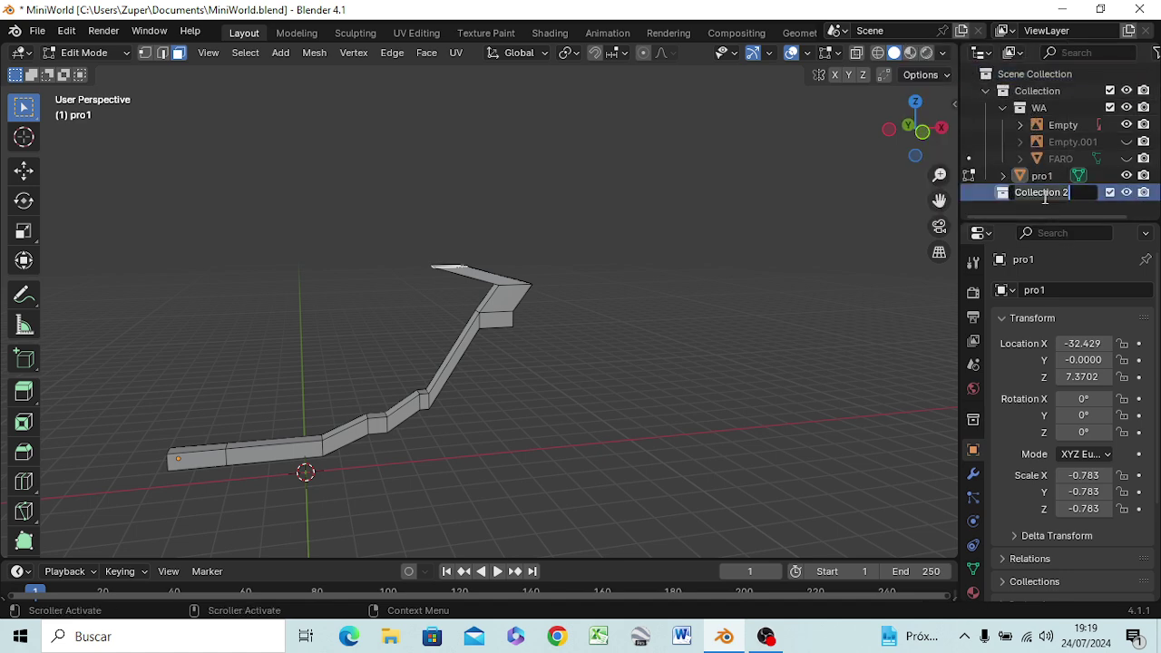
pyautogui.write('propuestas')
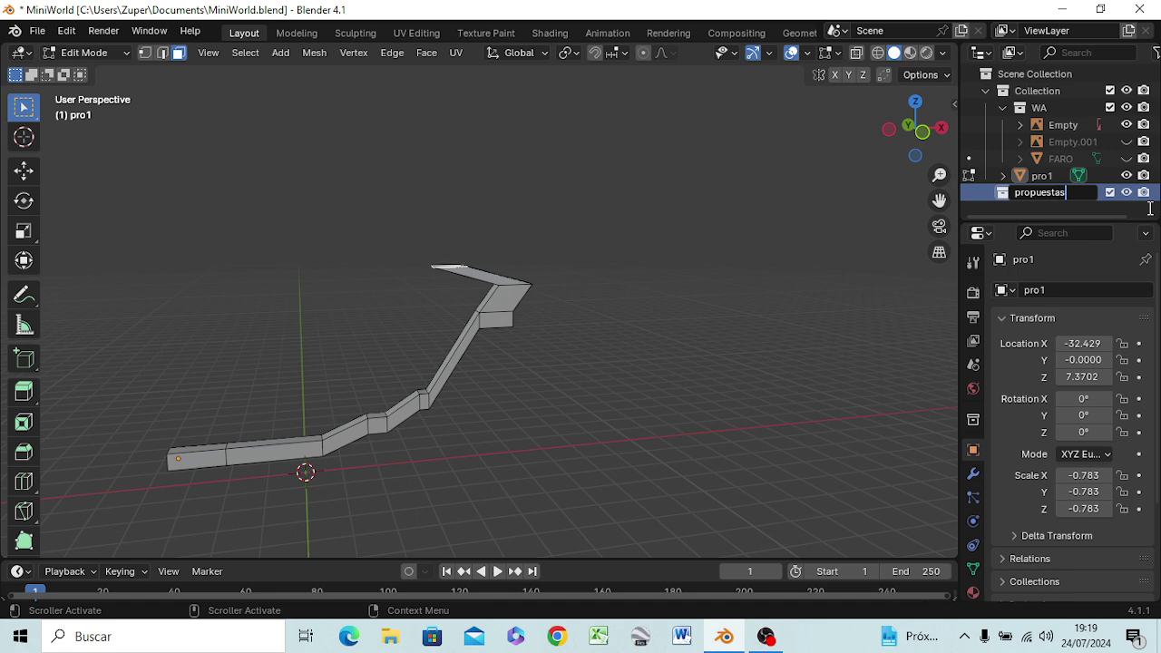
pyautogui.press('Return')
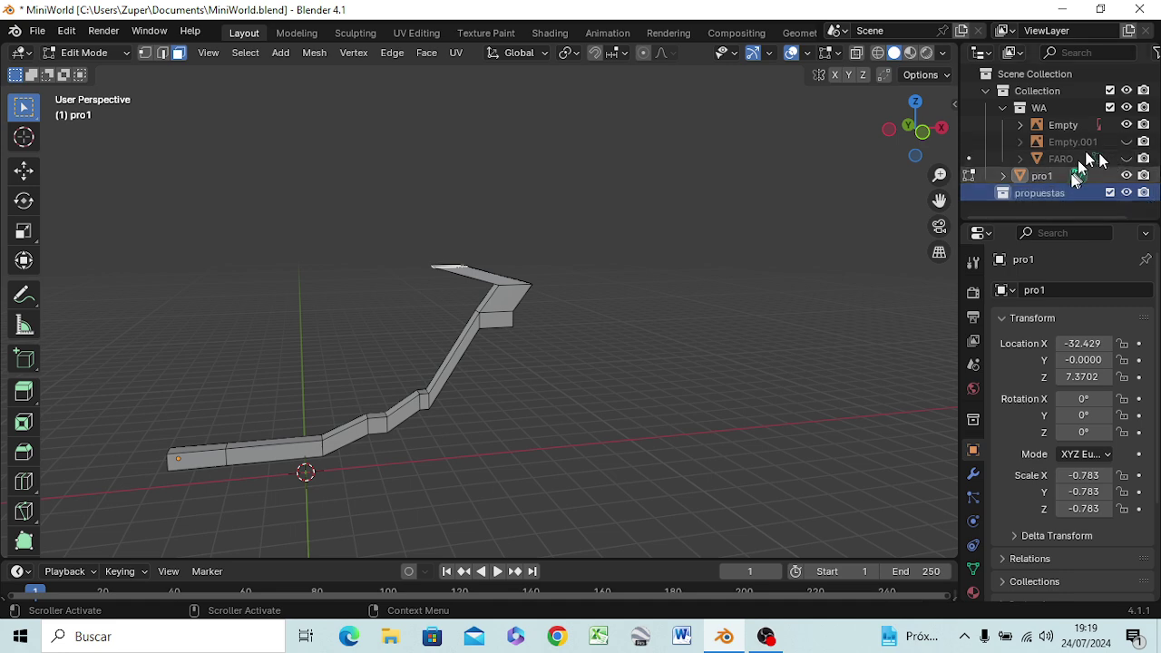
# Move pro1 into propuestas, make Collection active, and hide propuestas
pyautogui.moveTo(1046, 178); pyautogui.dragTo(1036, 195)
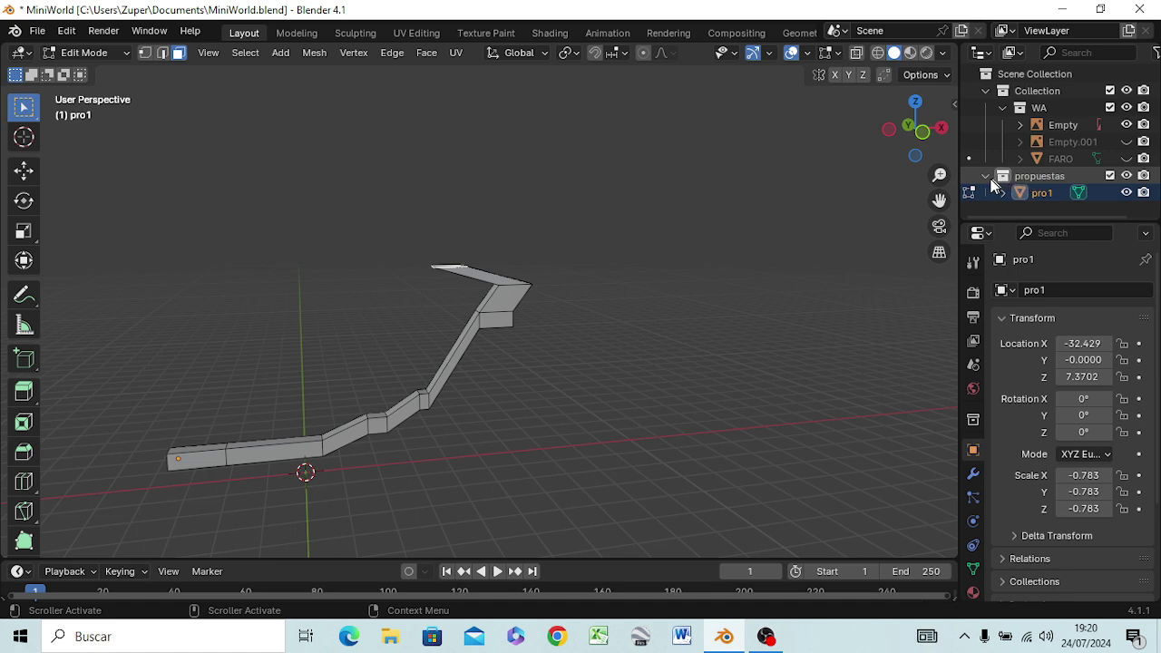
pyautogui.click(986, 176)
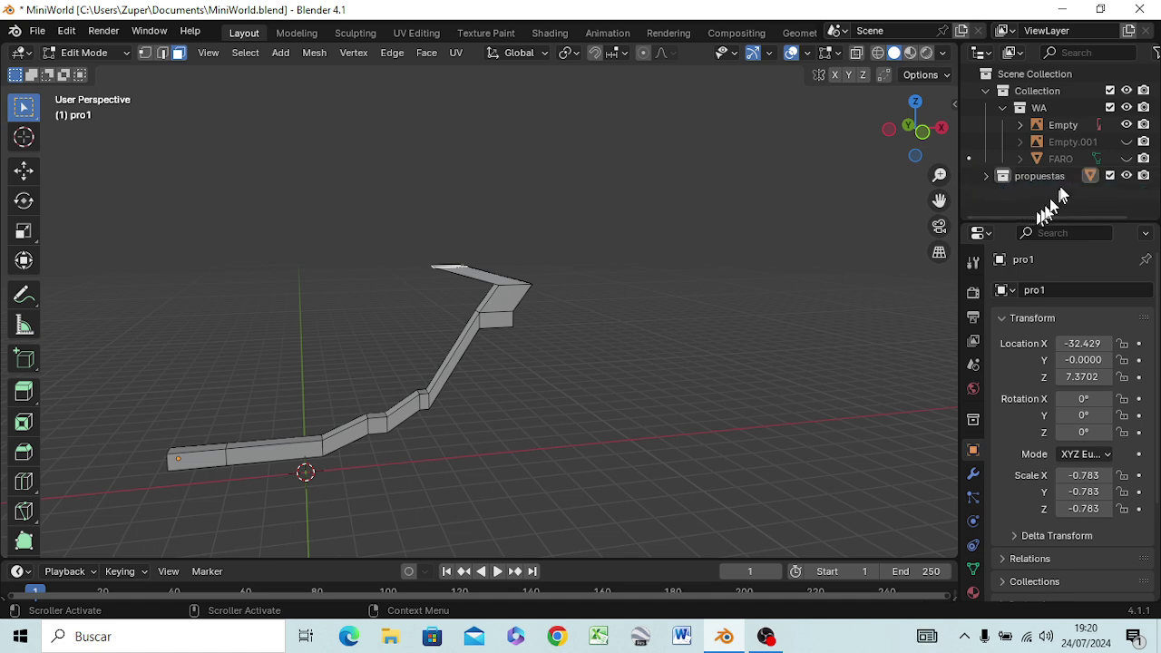
pyautogui.click(1023, 92)
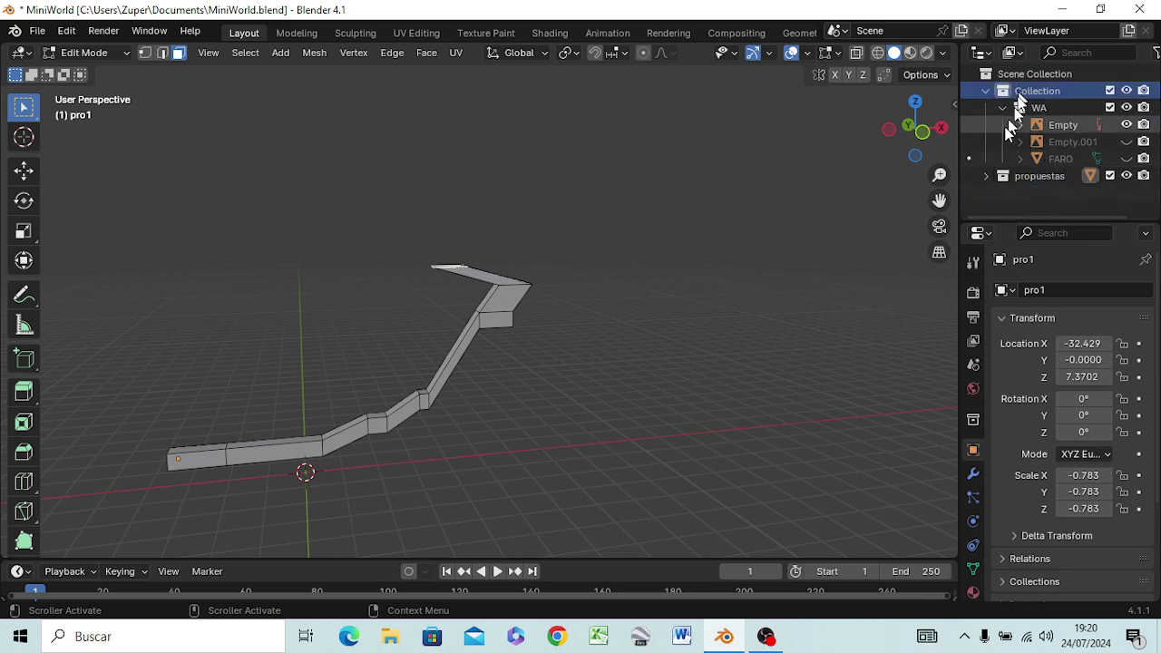
pyautogui.click(1125, 175)
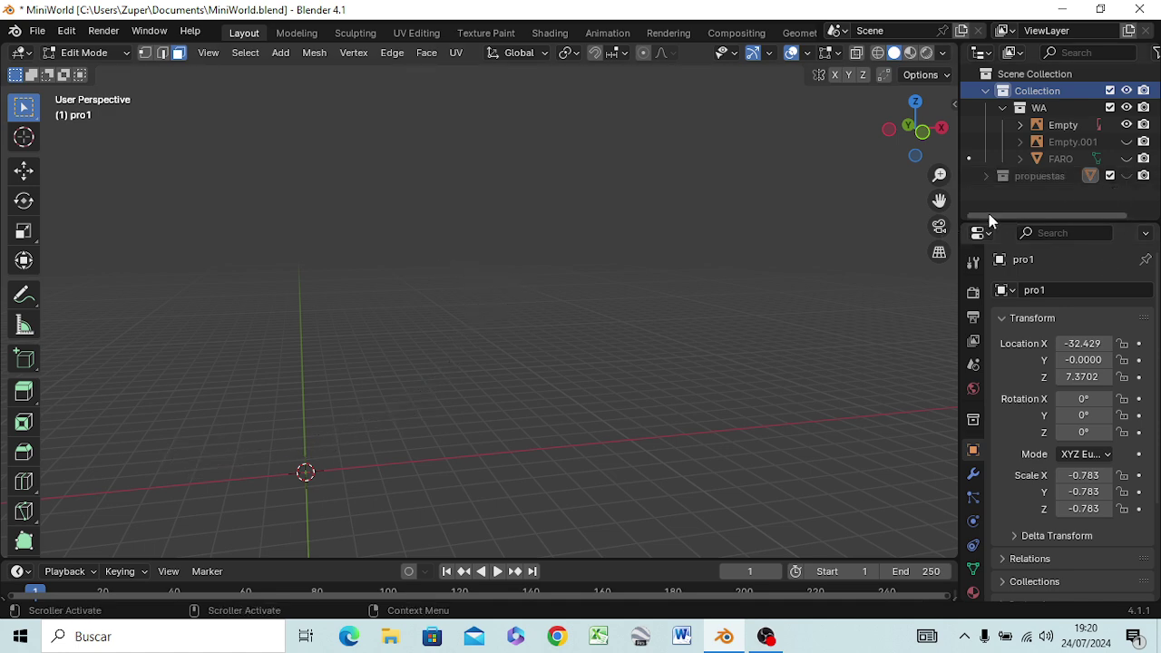
# Switch to front orthographic view and zoom in on the stairs near the boat
pyautogui.press('KP_1')
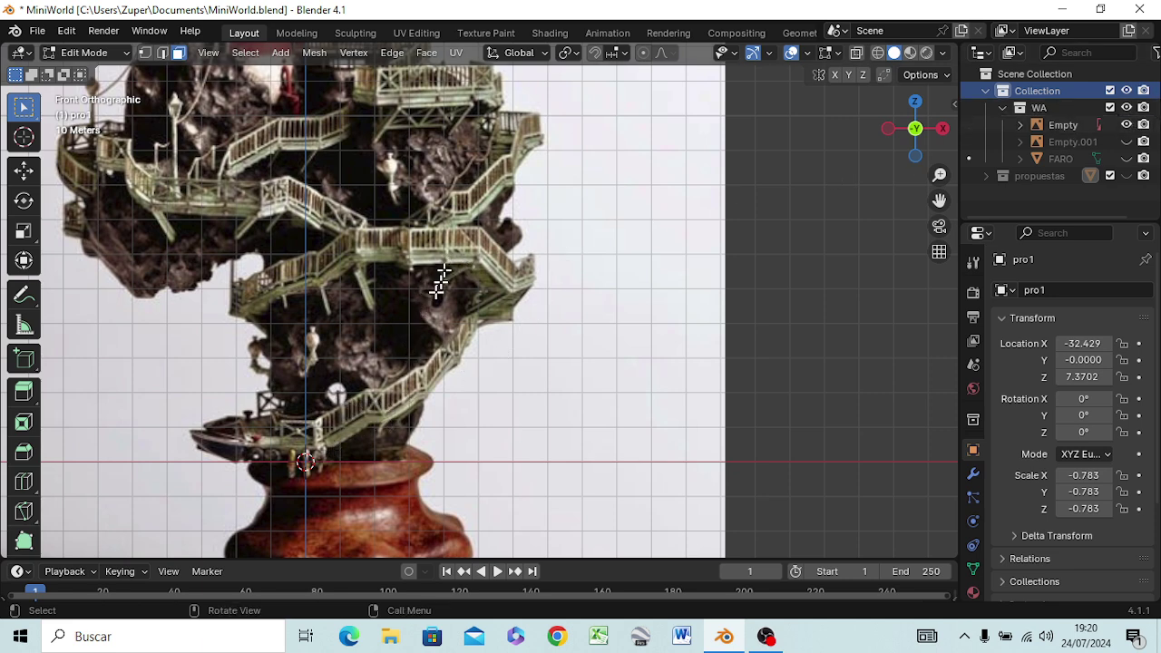
pyautogui.scroll(3, 435, 287)
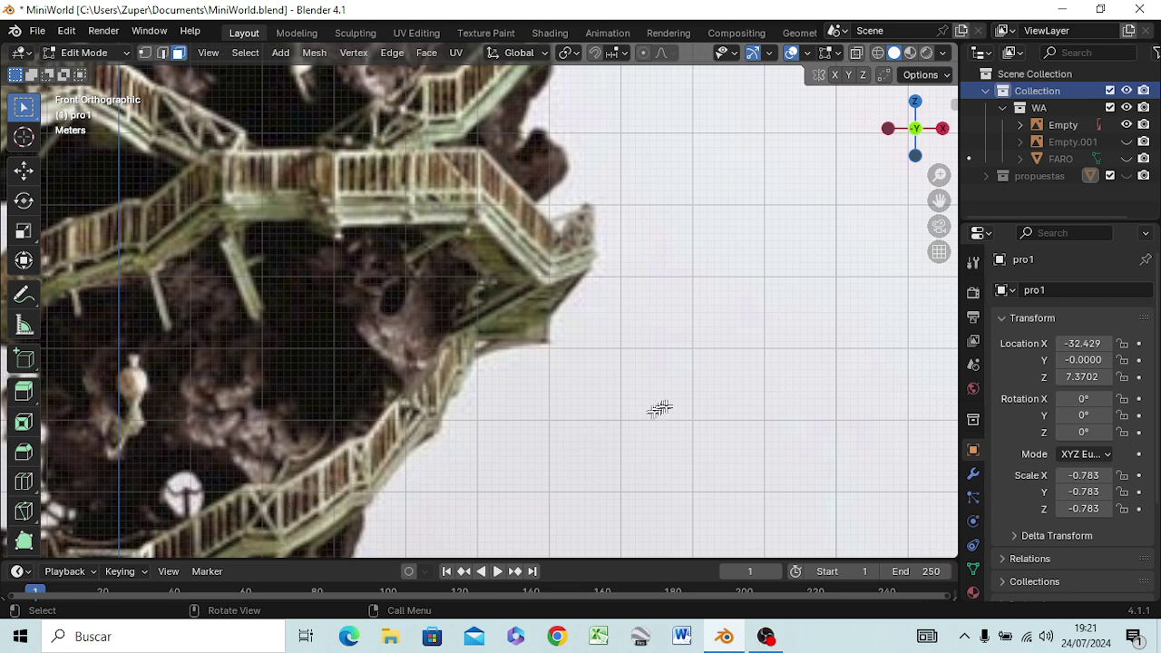
pyautogui.scroll(-5, 661, 408)
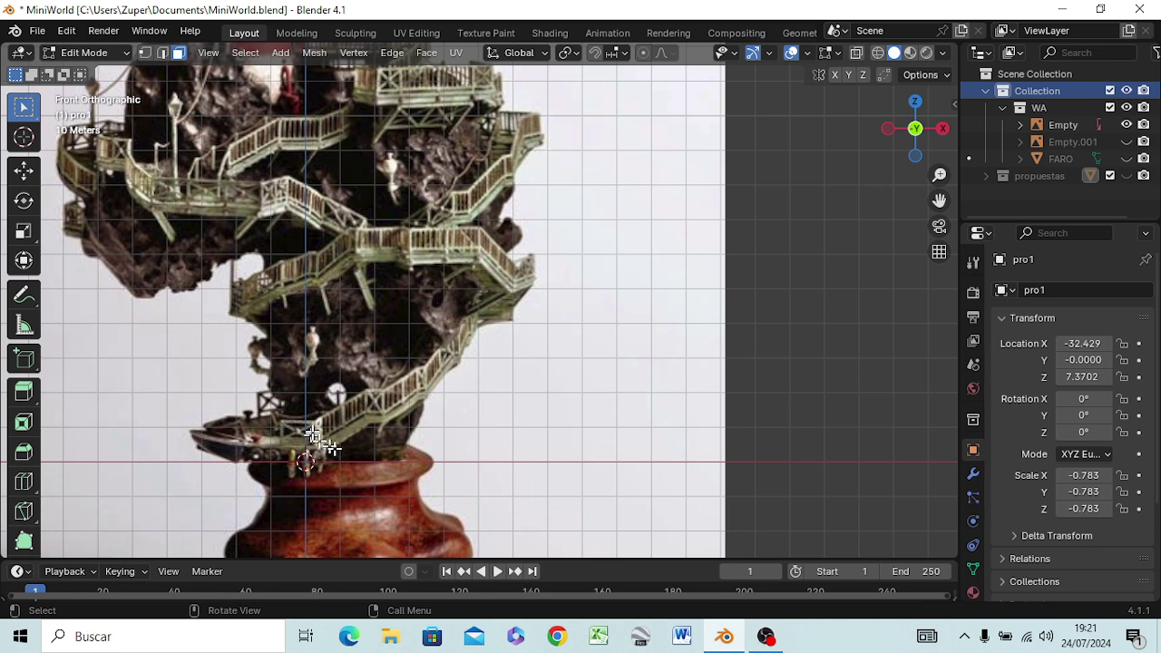
pyautogui.scroll(3, 331, 445)
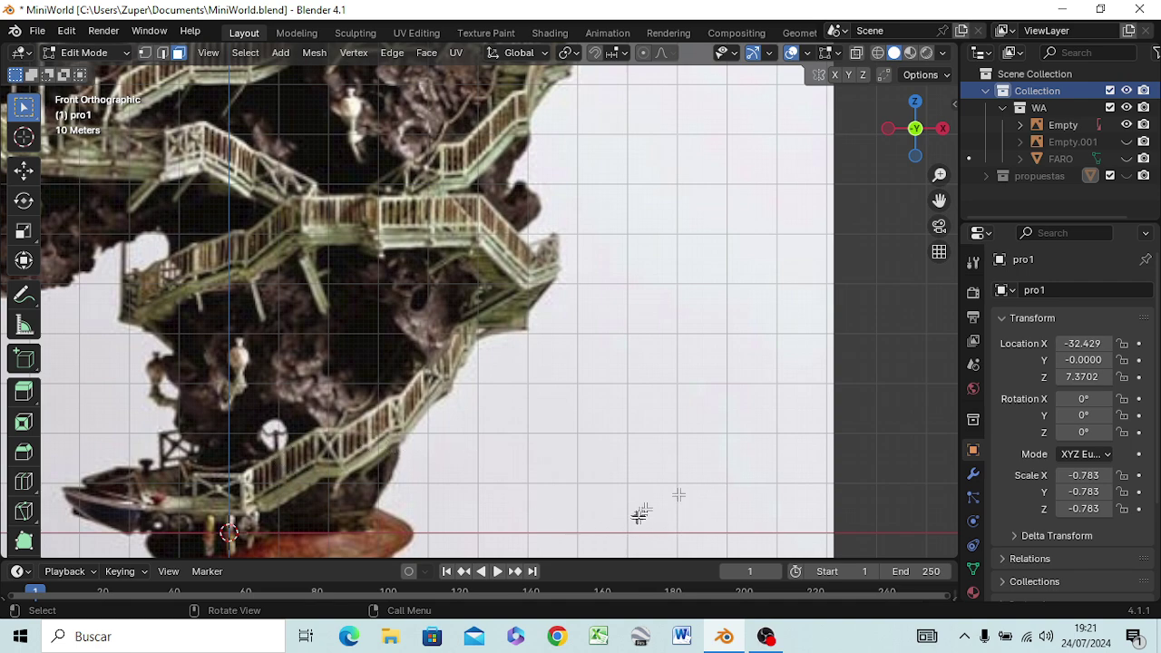
pyautogui.scroll(1, 358, 476)
pyautogui.scroll(1, 358, 476)
pyautogui.scroll(-2, 354, 485)
pyautogui.scroll(1, 354, 486)
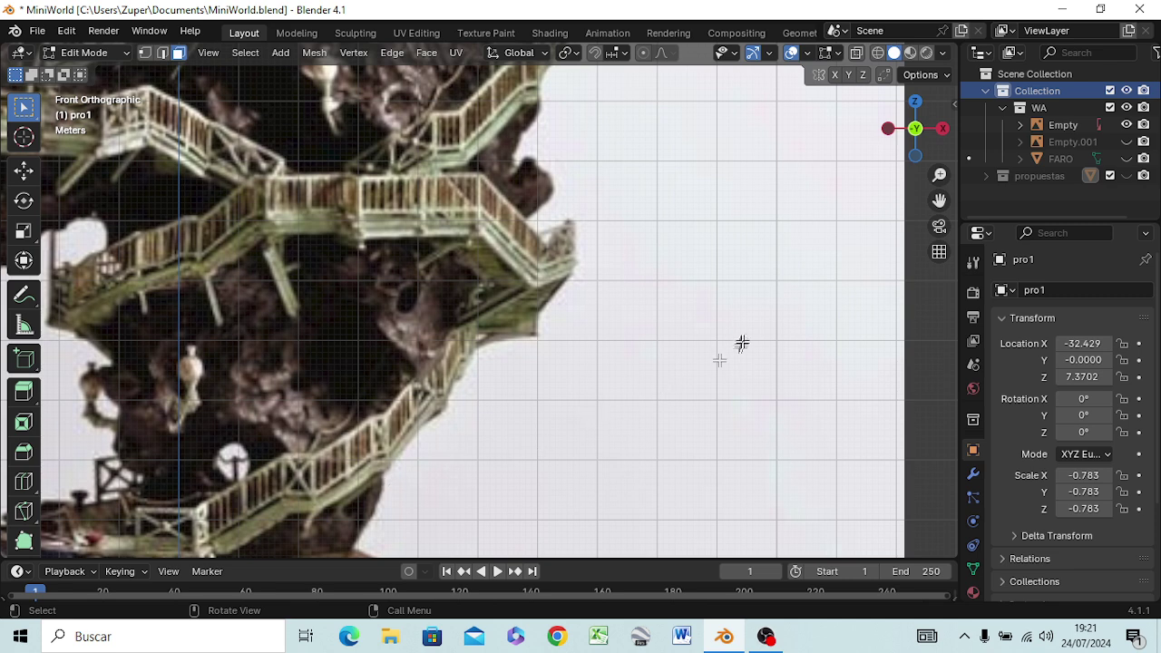
# Add a cube into pro1 and make the FARO lighthouse visible again
pyautogui.hotkey('shift', 'a')
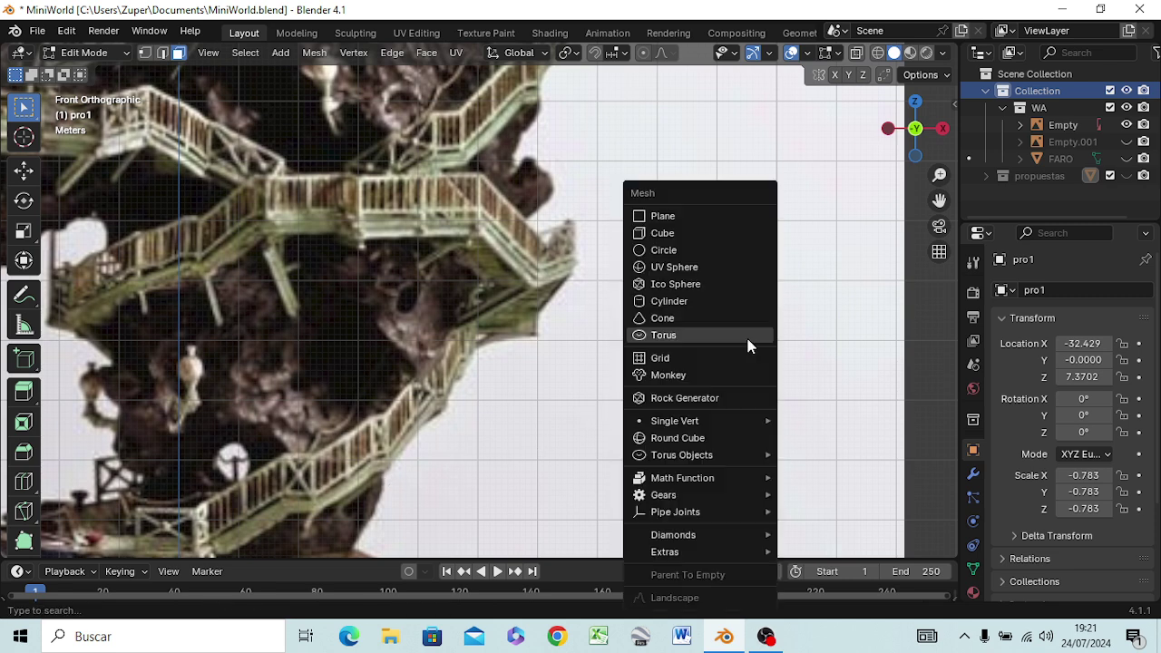
pyautogui.click(695, 233)
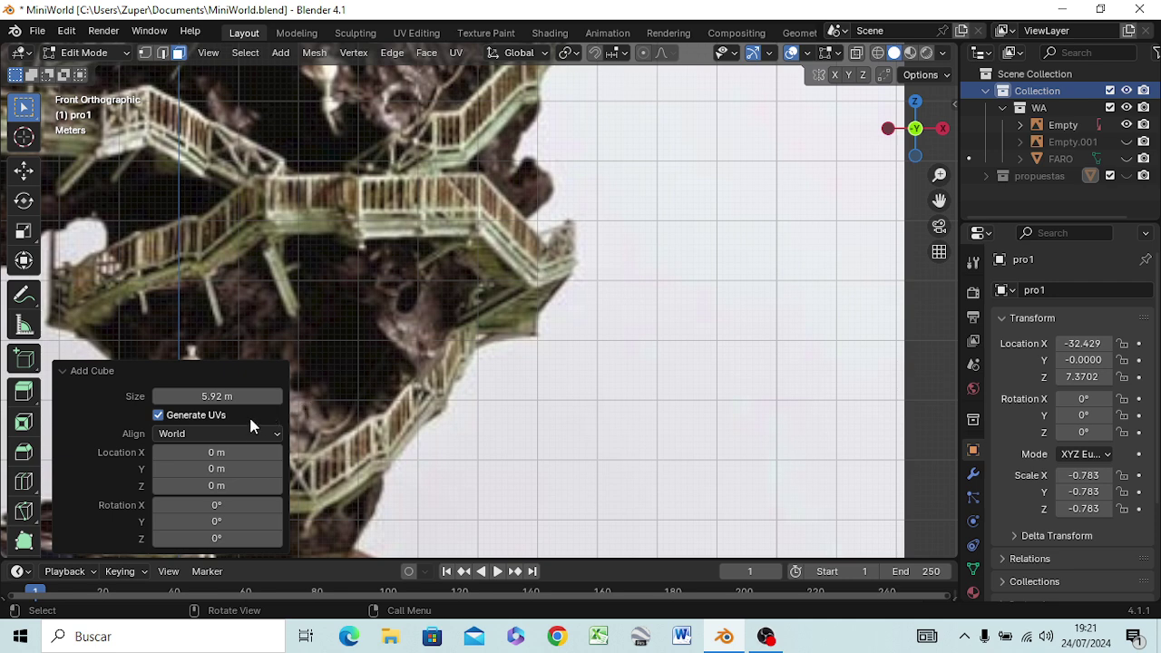
pyautogui.click(1029, 196)
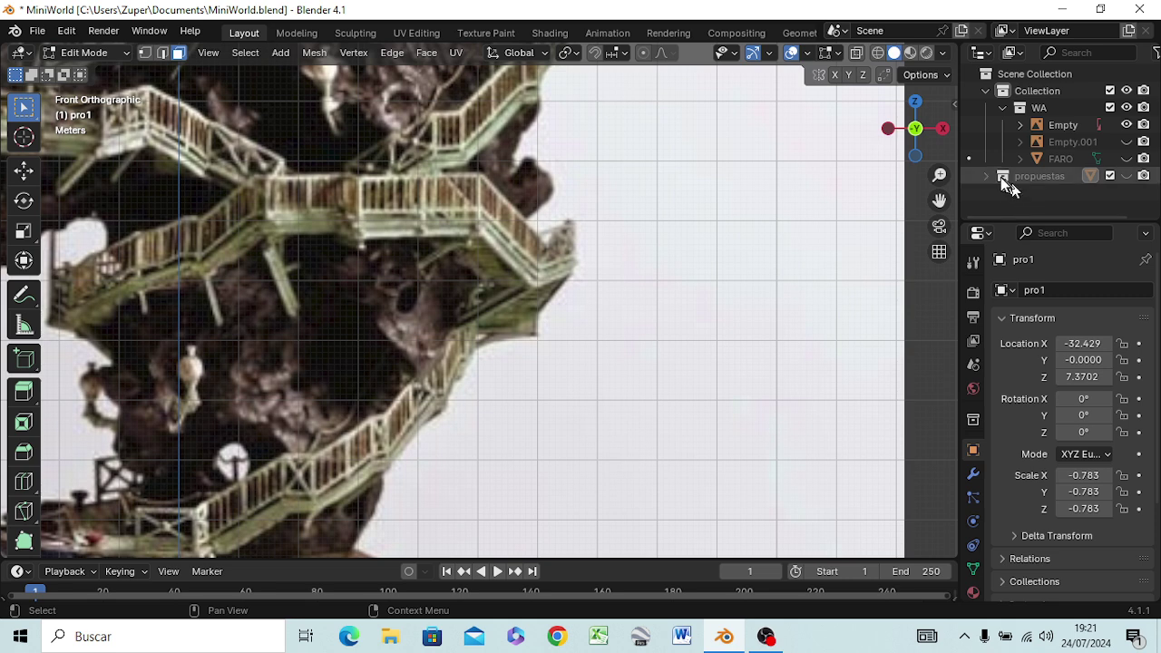
pyautogui.moveTo(976, 164); pyautogui.dragTo(1052, 159)
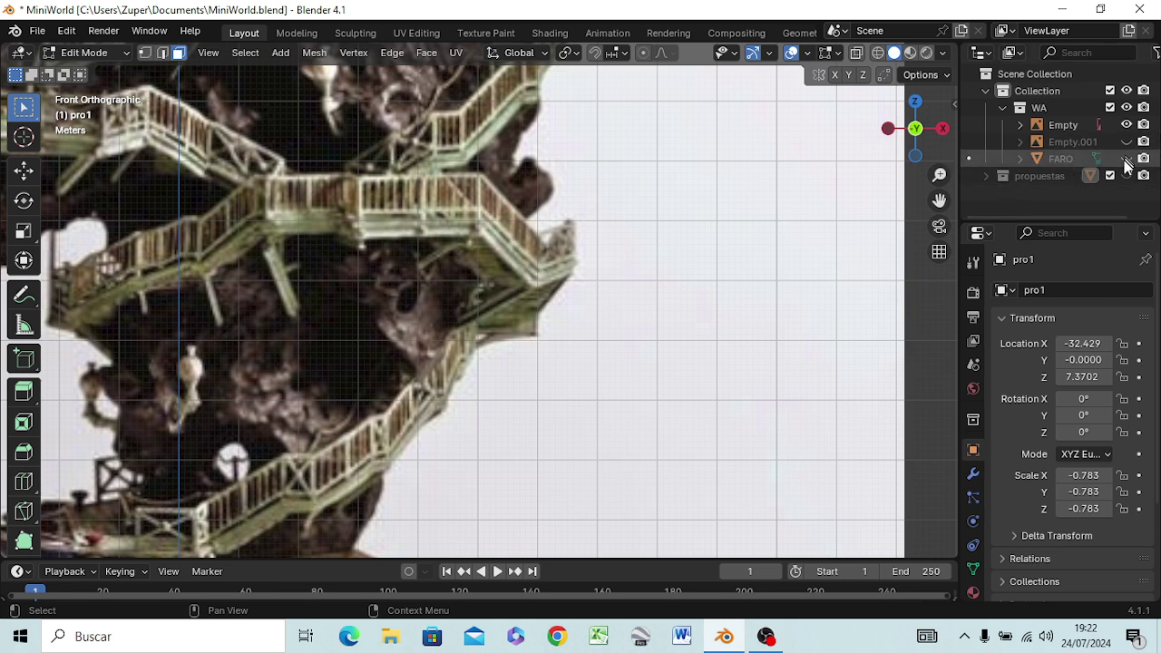
pyautogui.click(1126, 158)
pyautogui.click(1065, 158)
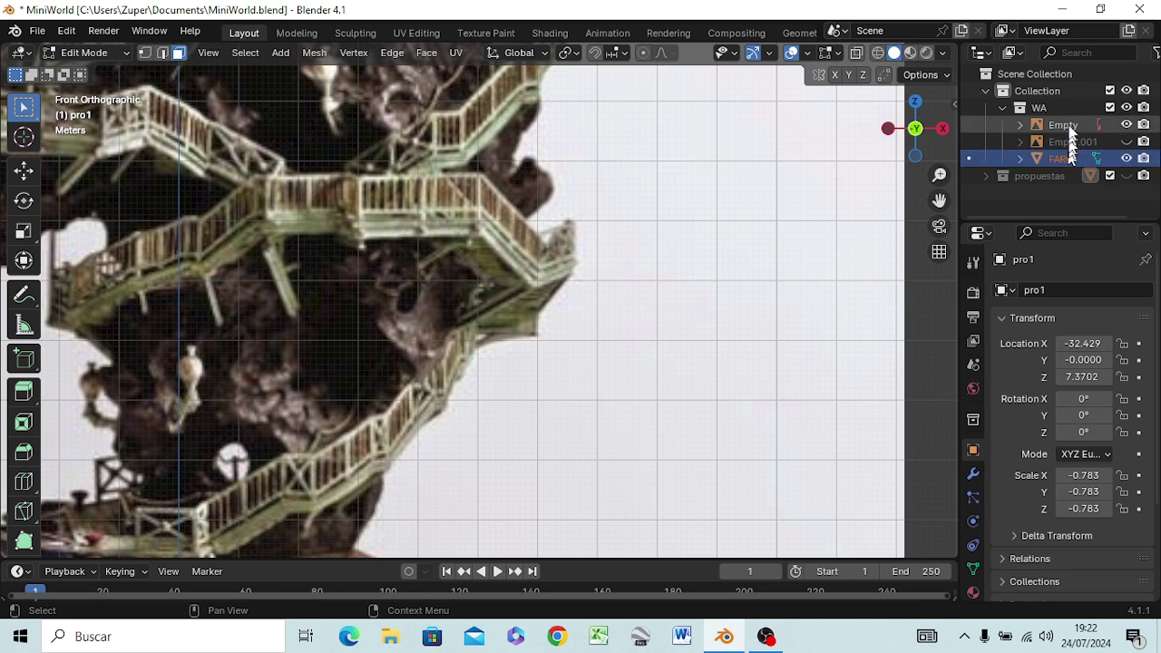
pyautogui.click(1044, 76)
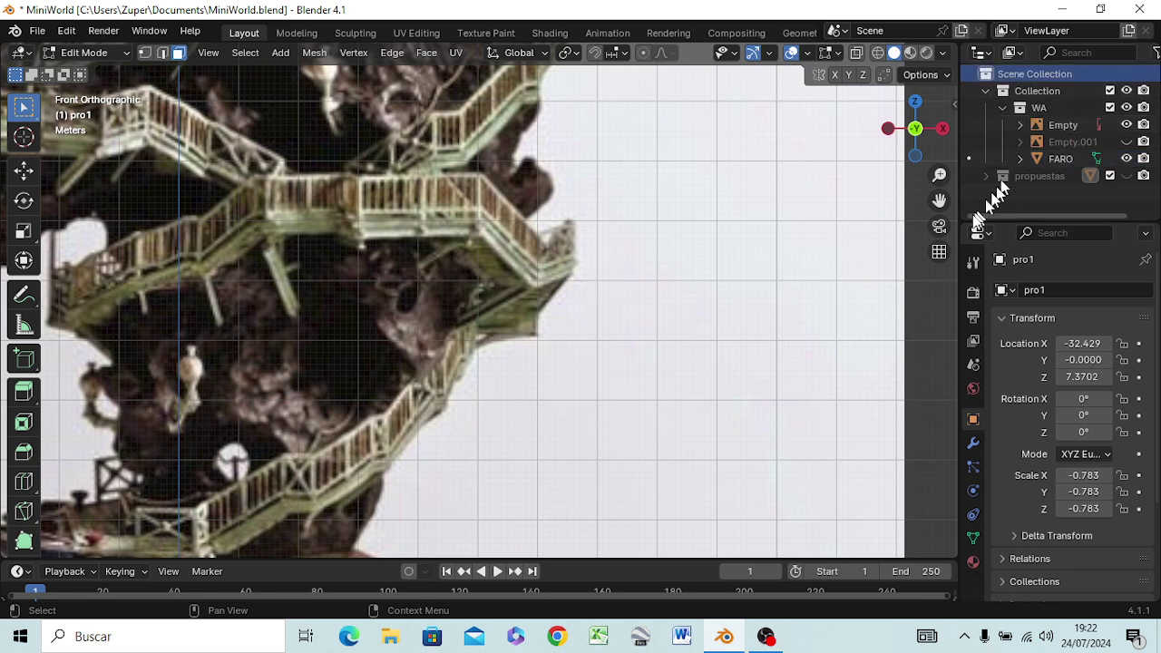
# Add a second cube into pro1 and deselect the Scene Collection
pyautogui.hotkey('shift', 'a')
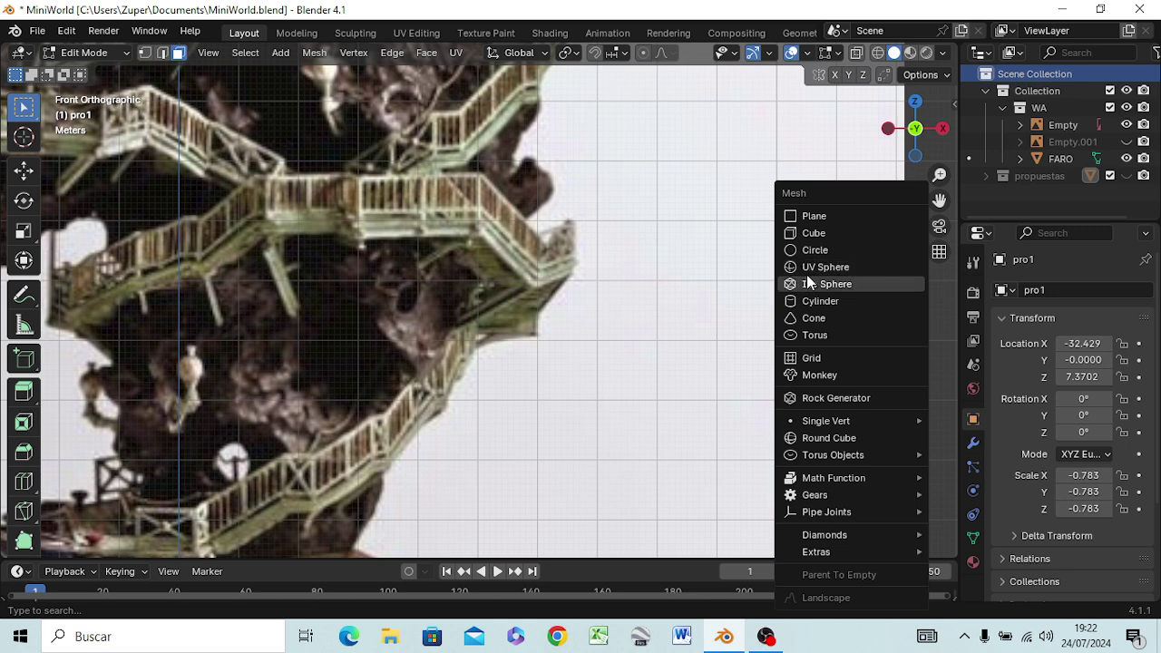
pyautogui.click(832, 232)
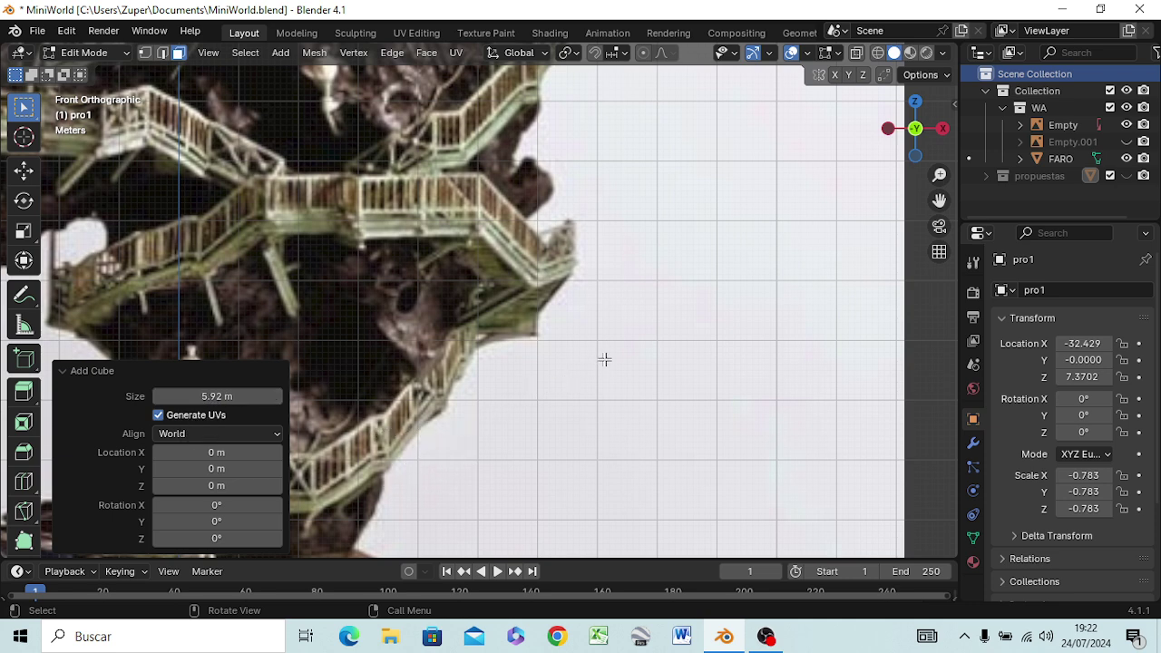
pyautogui.click(529, 370)
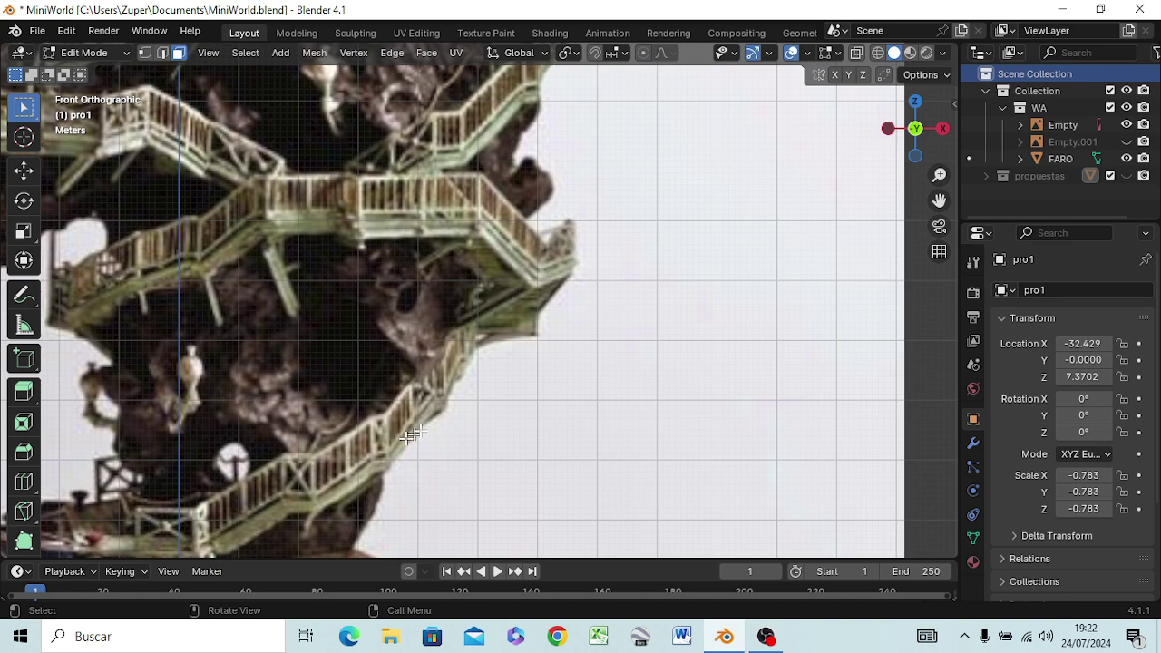
pyautogui.scroll(-4, 472, 417)
pyautogui.scroll(-3, 458, 429)
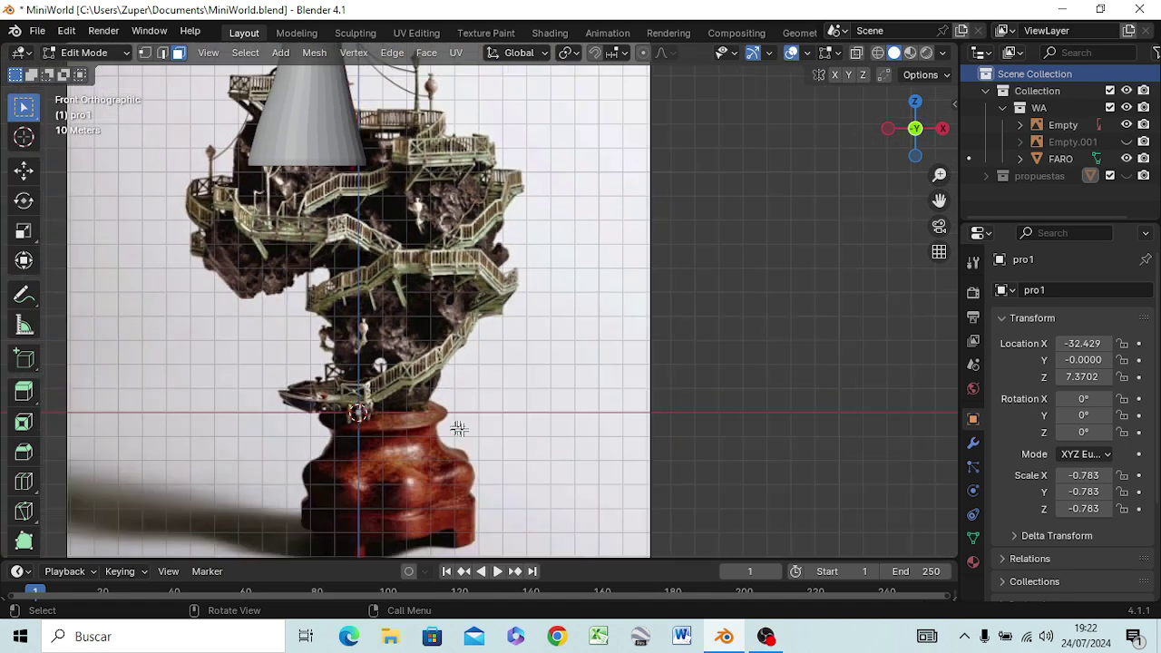
pyautogui.scroll(-1, 458, 428)
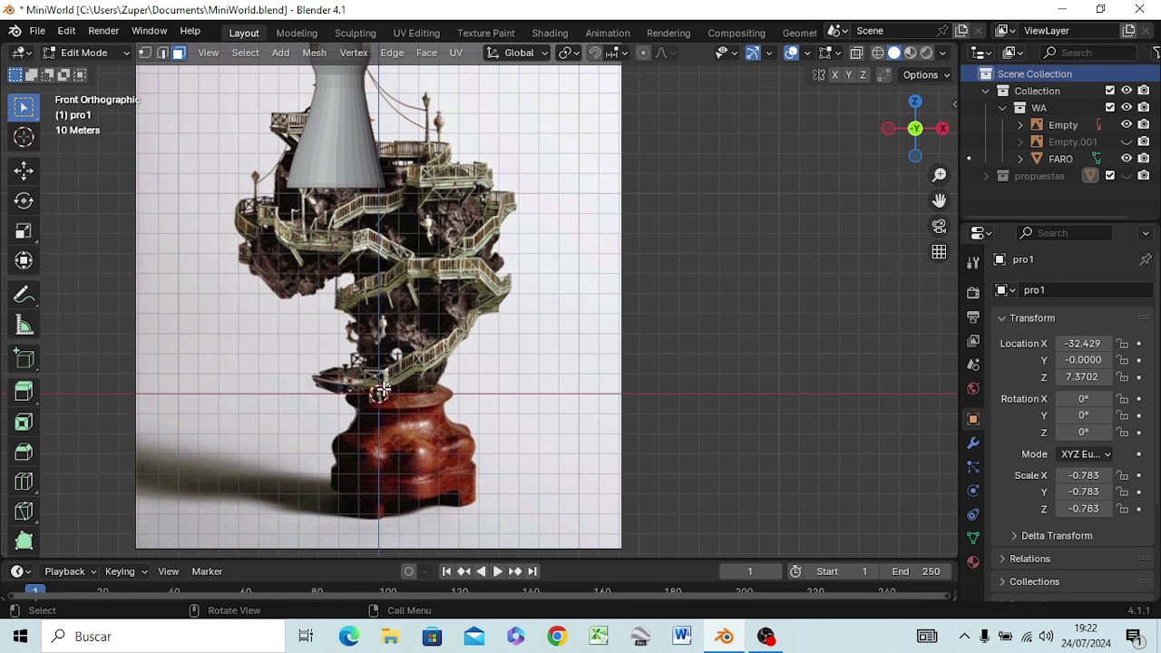
pyautogui.click(1042, 200)
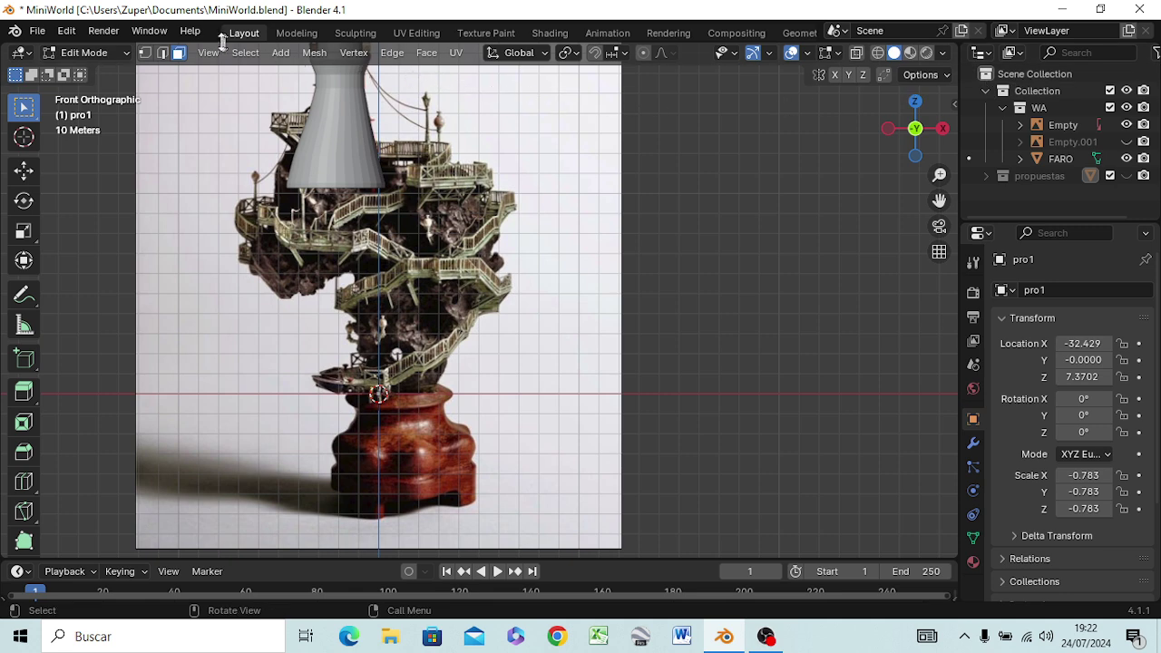
# Add a cube sized 10.2 m and expand propuestas to show pro1
pyautogui.click(281, 52)
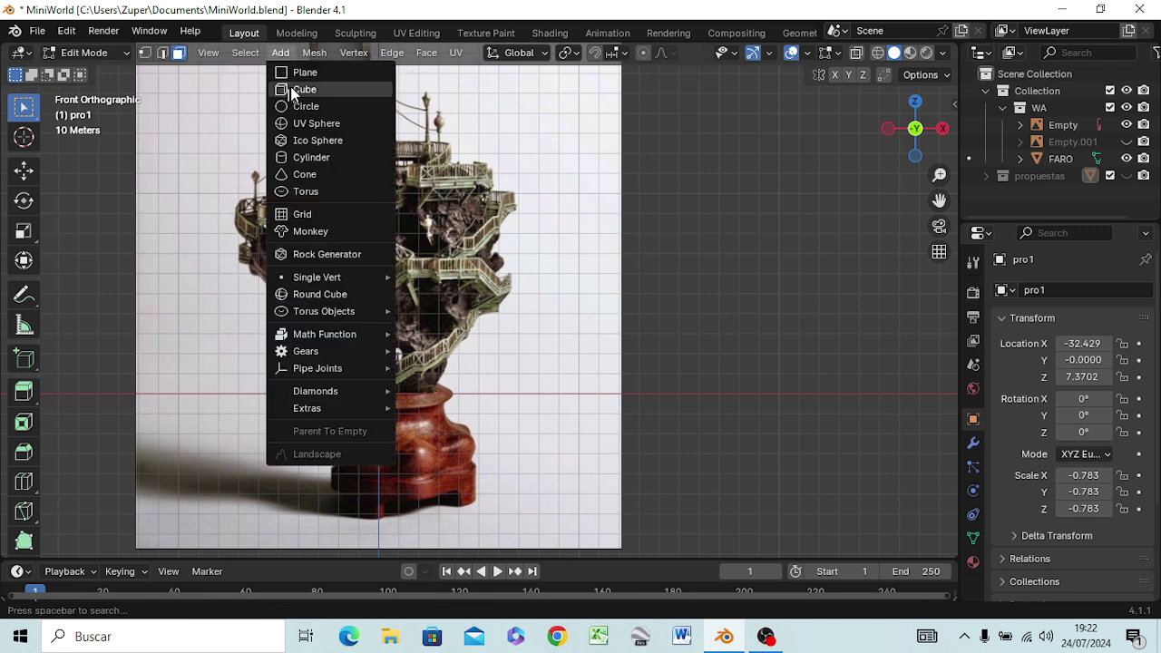
pyautogui.click(292, 91)
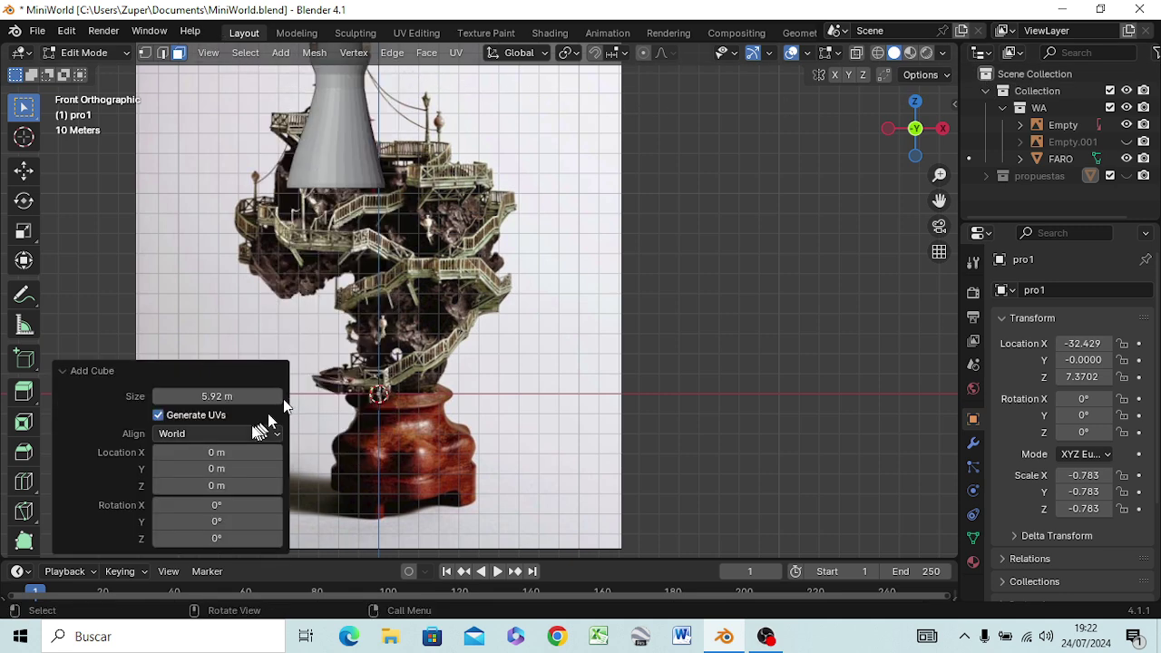
pyautogui.moveTo(218, 396); pyautogui.dragTo(232, 396)
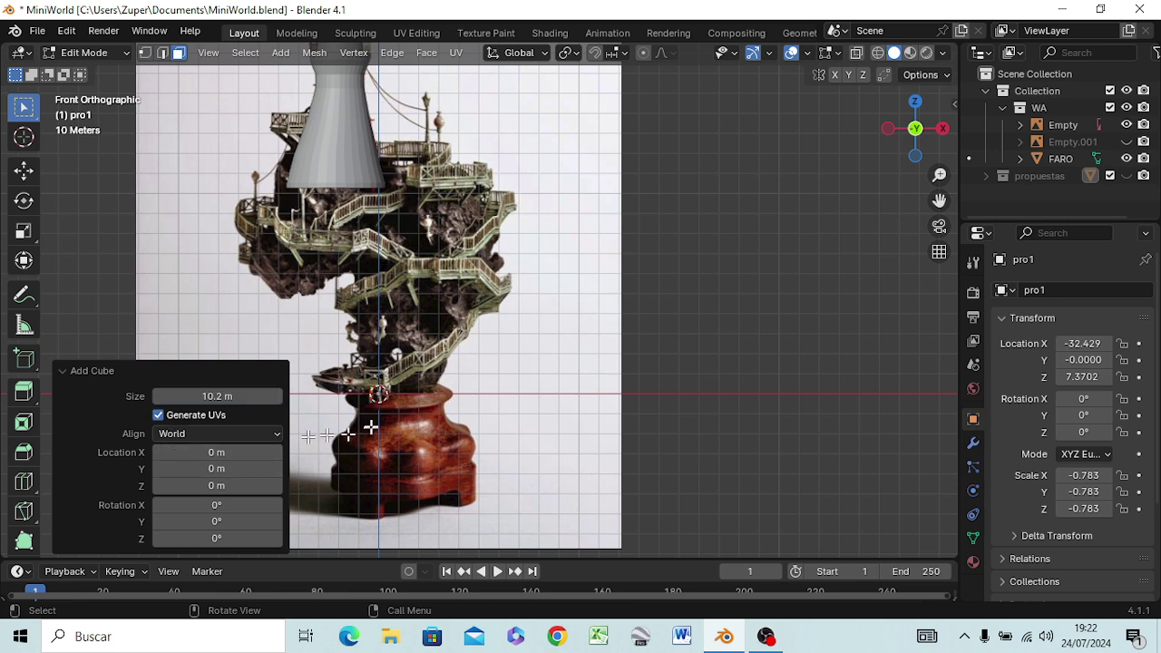
pyautogui.click(377, 393)
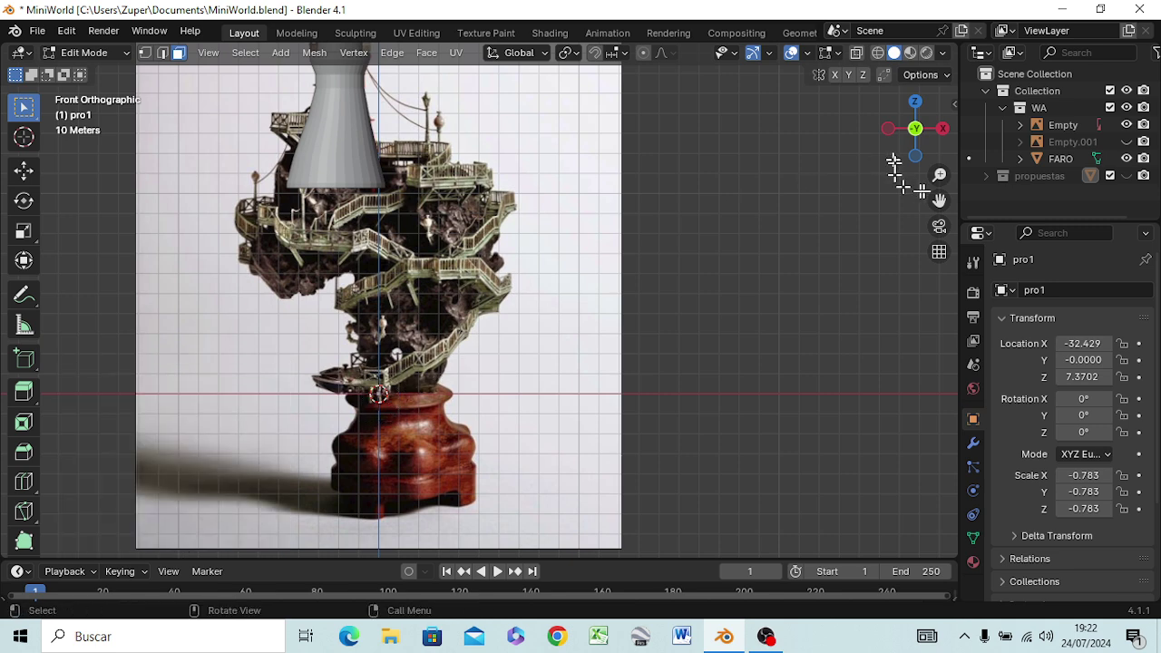
pyautogui.click(988, 177)
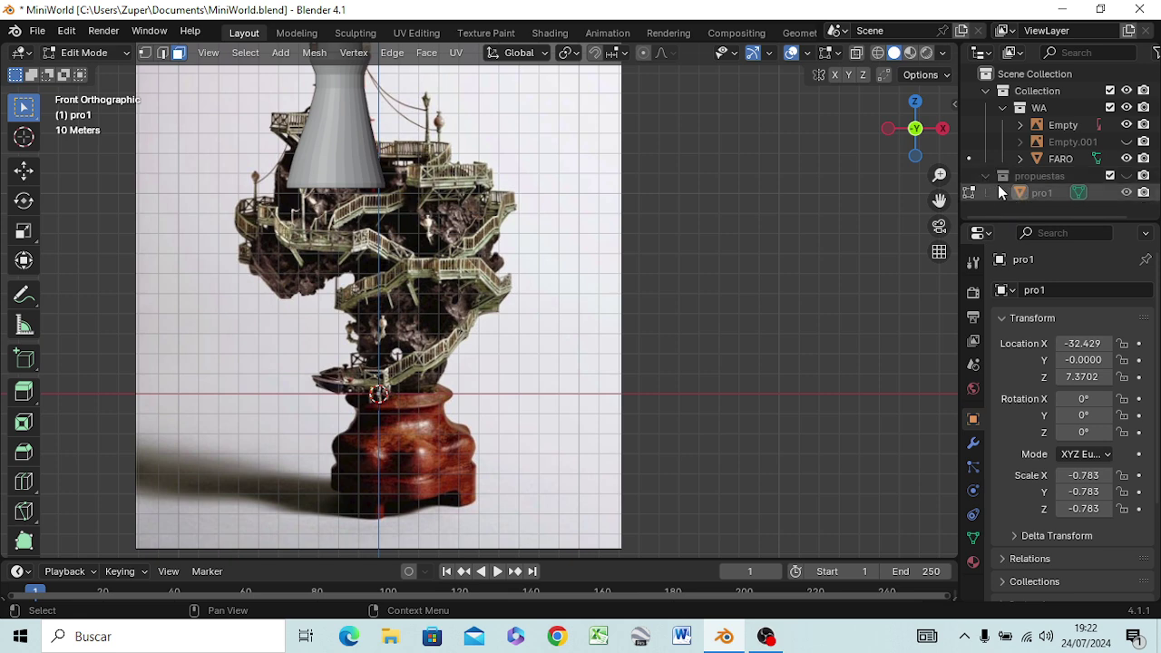
# Delete pro1 from the Outliner, then remove the propuestas collection, leaving Collection with only WA
pyautogui.click(1001, 192)
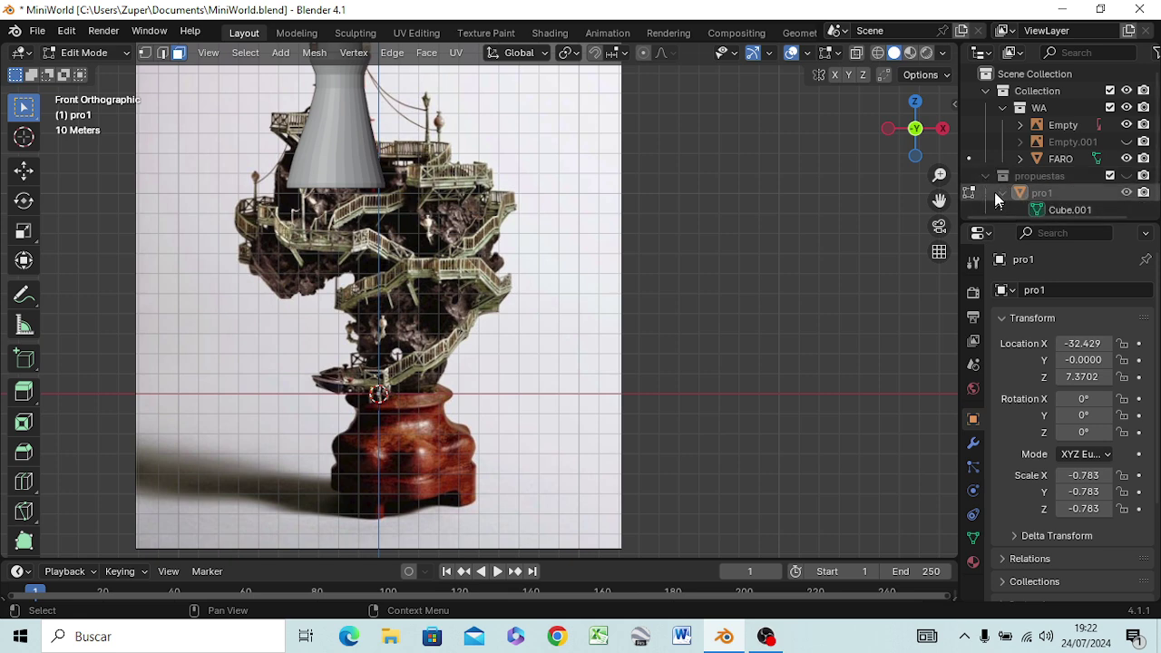
pyautogui.click(1000, 190)
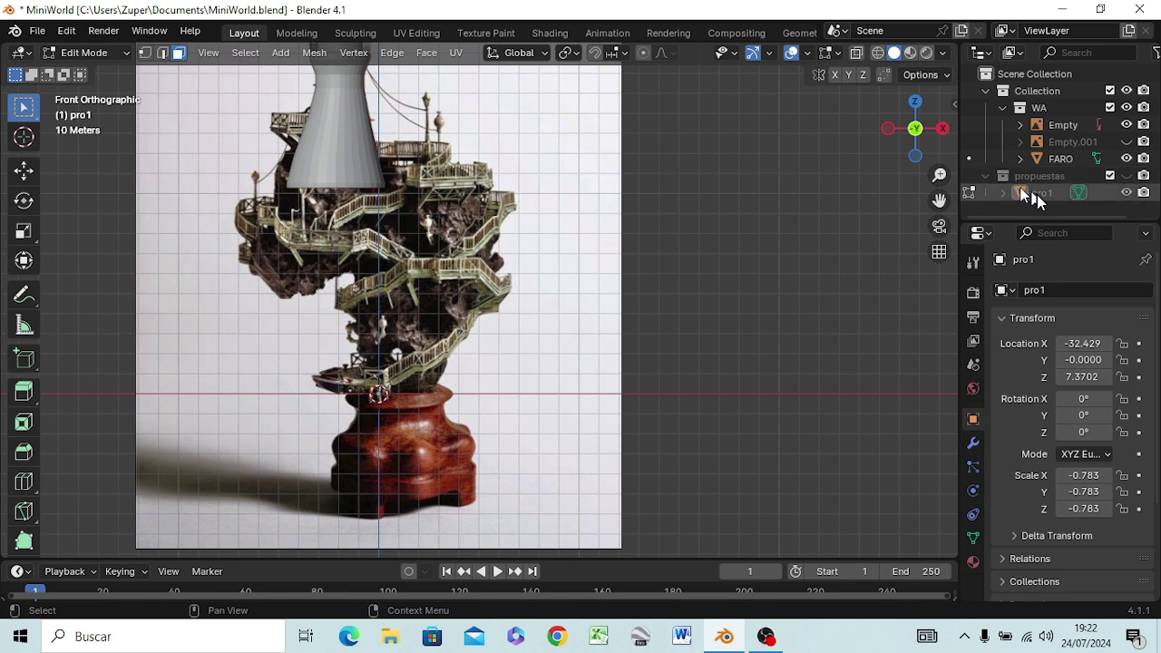
pyautogui.rightClick(1035, 193)
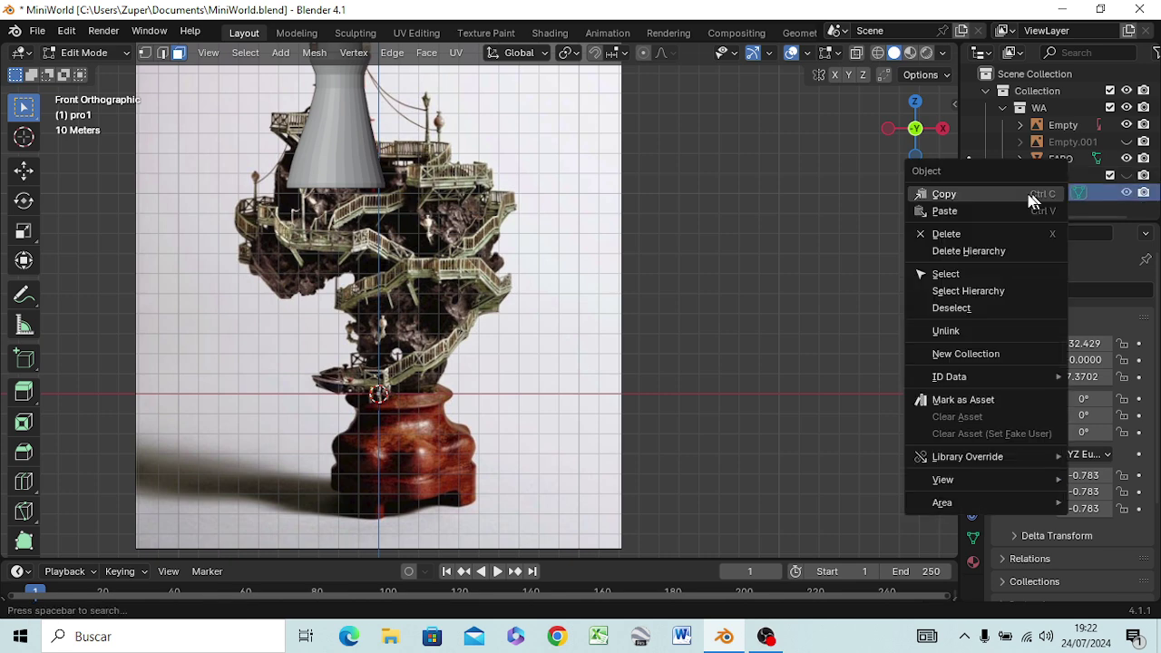
pyautogui.click(949, 238)
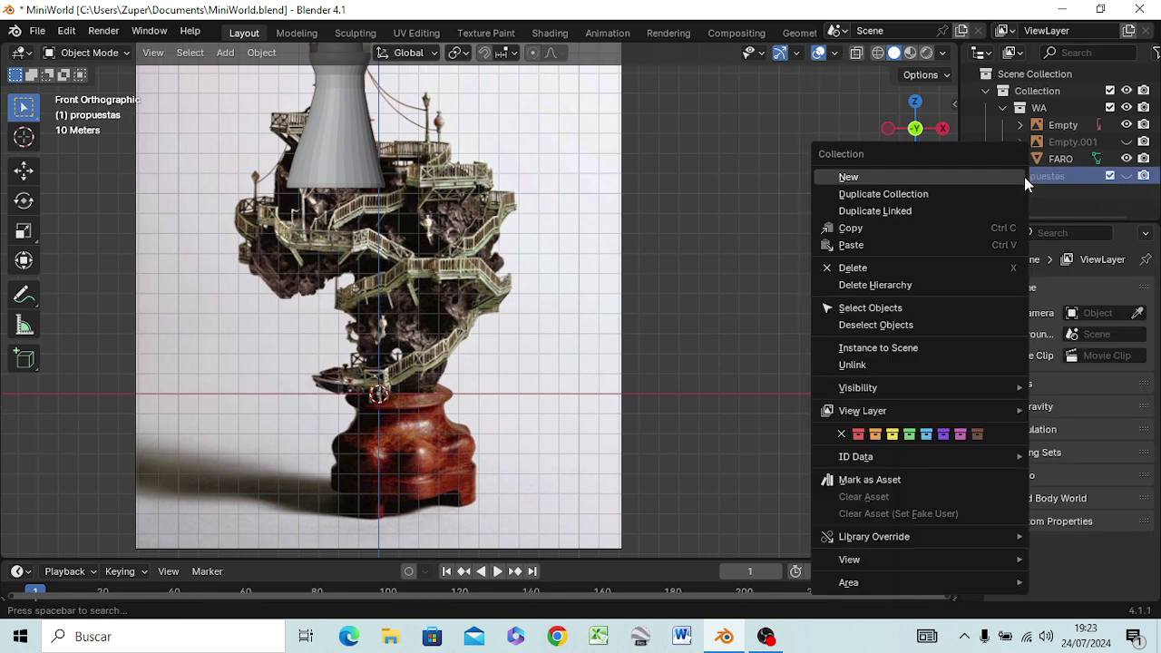
pyautogui.rightClick(1024, 176)
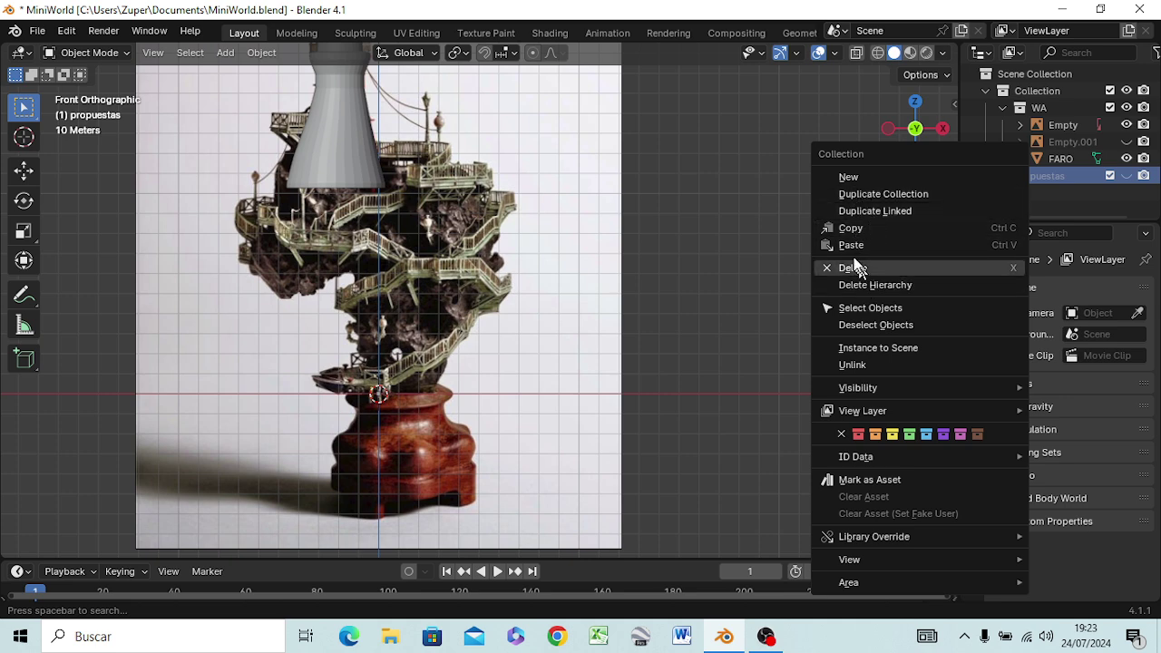
pyautogui.click(1053, 205)
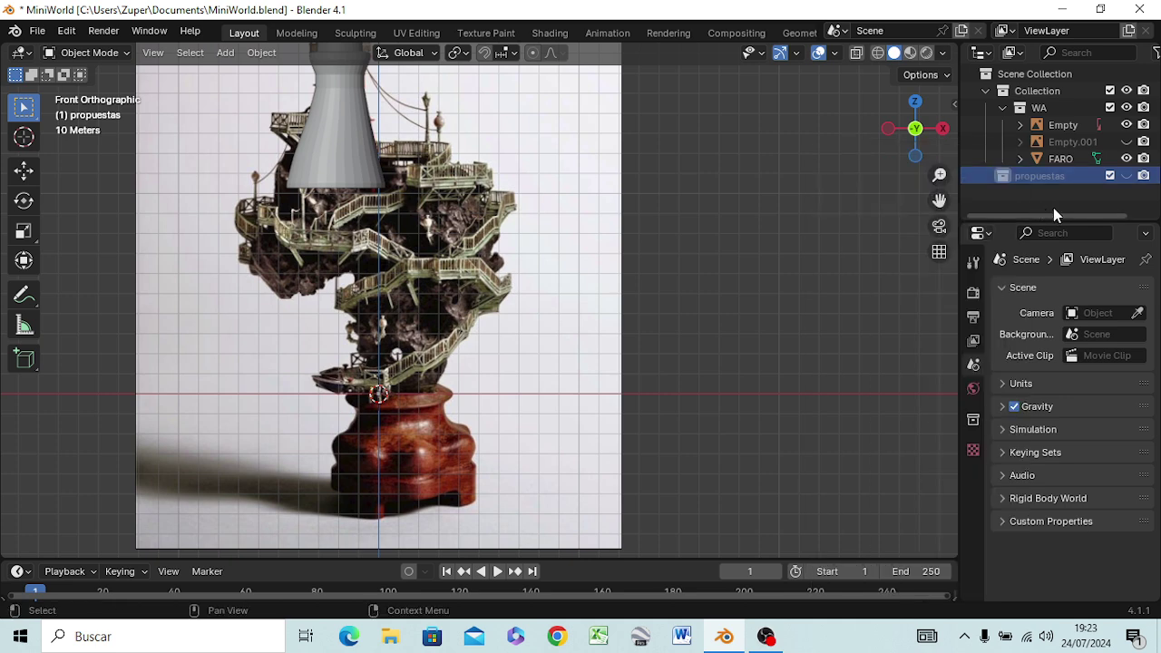
pyautogui.press('Delete')
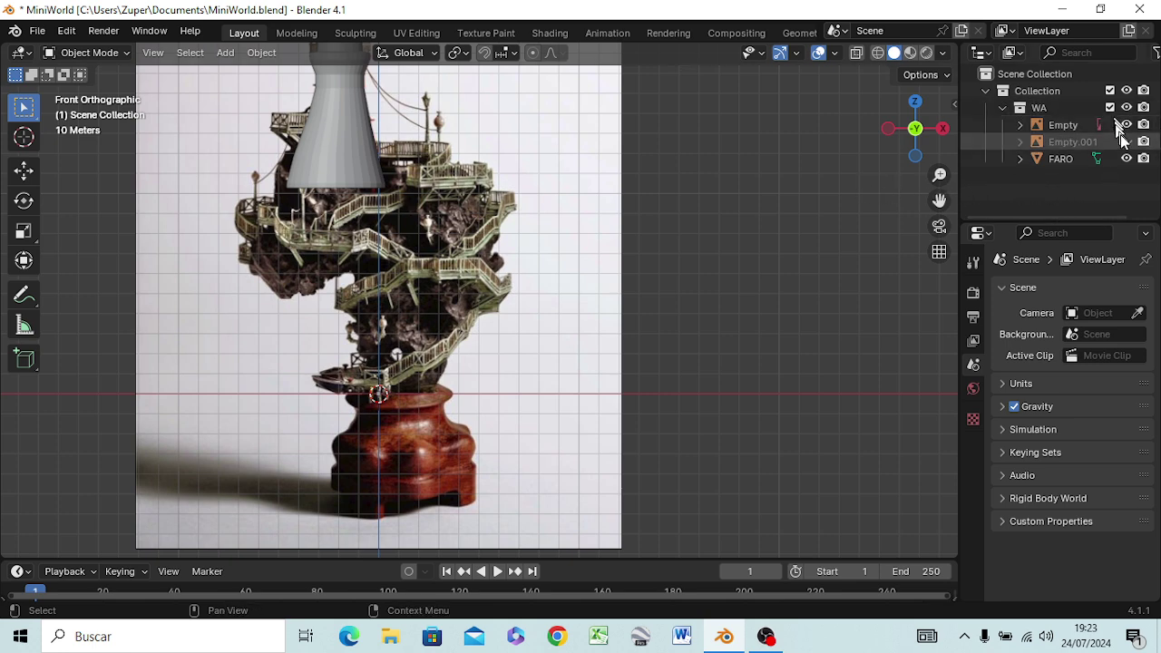
# Make WA the active collection and add a new cube at the origin
pyautogui.click(1041, 108)
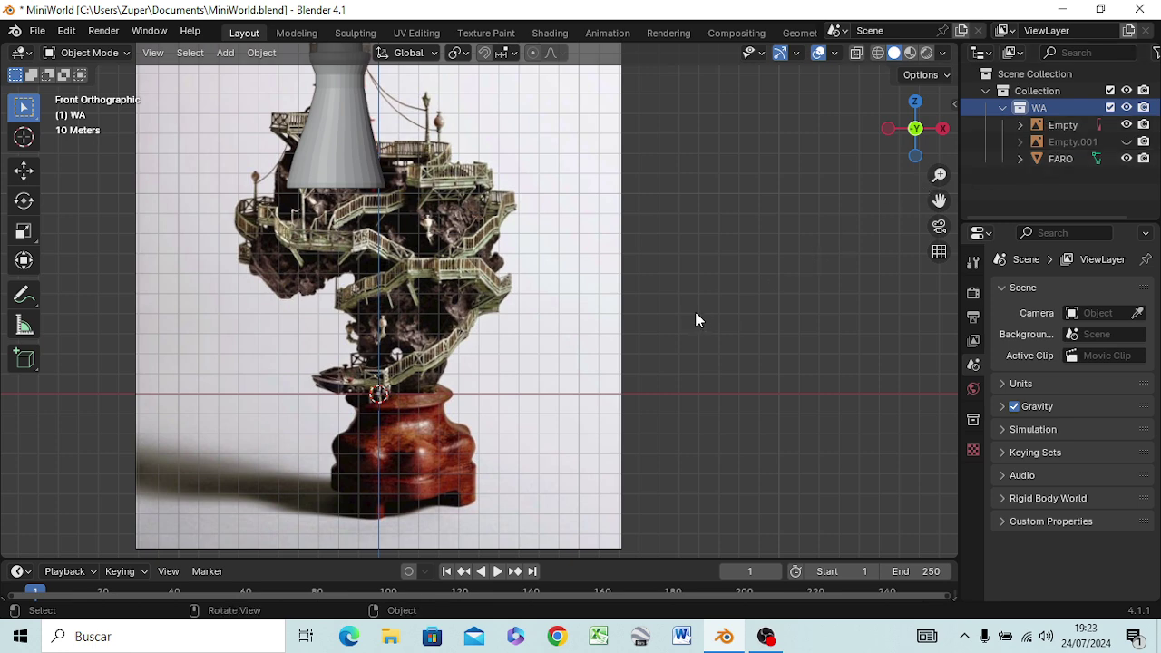
pyautogui.hotkey('shift', 'a')
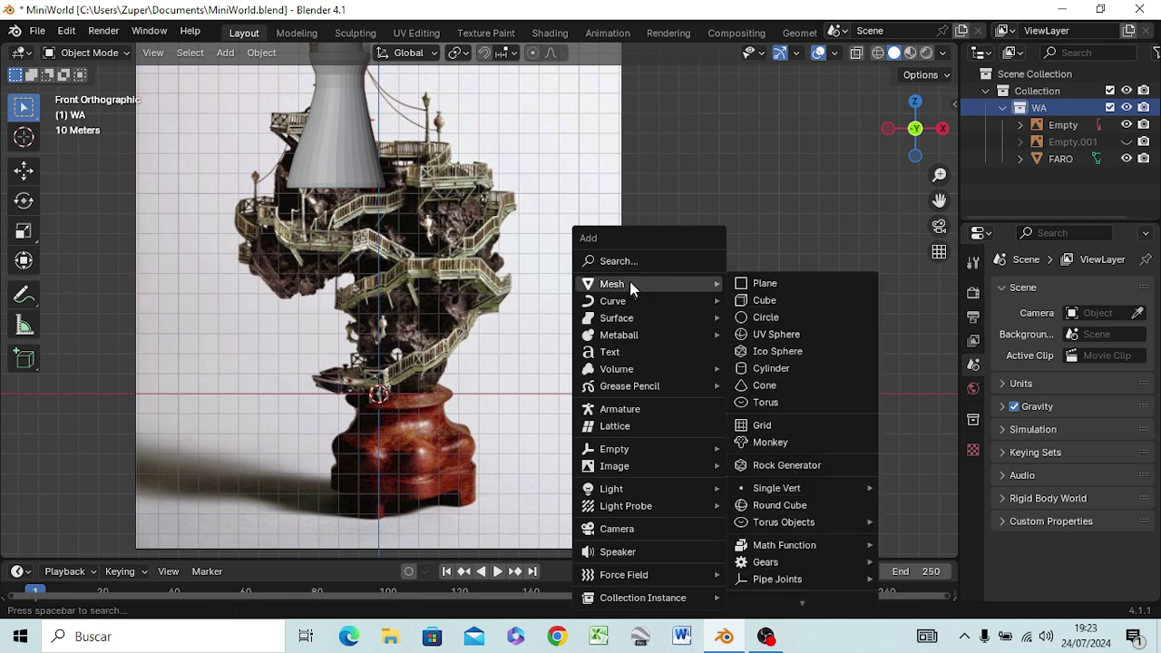
pyautogui.click(762, 300)
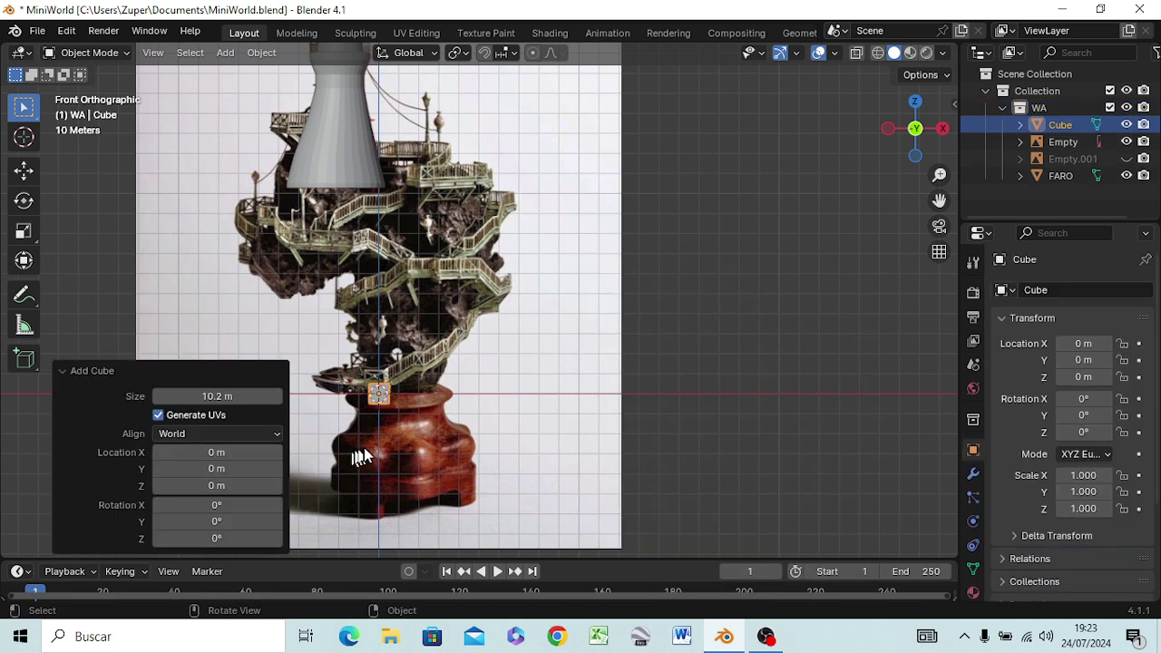
pyautogui.click(646, 420)
pyautogui.click(383, 397)
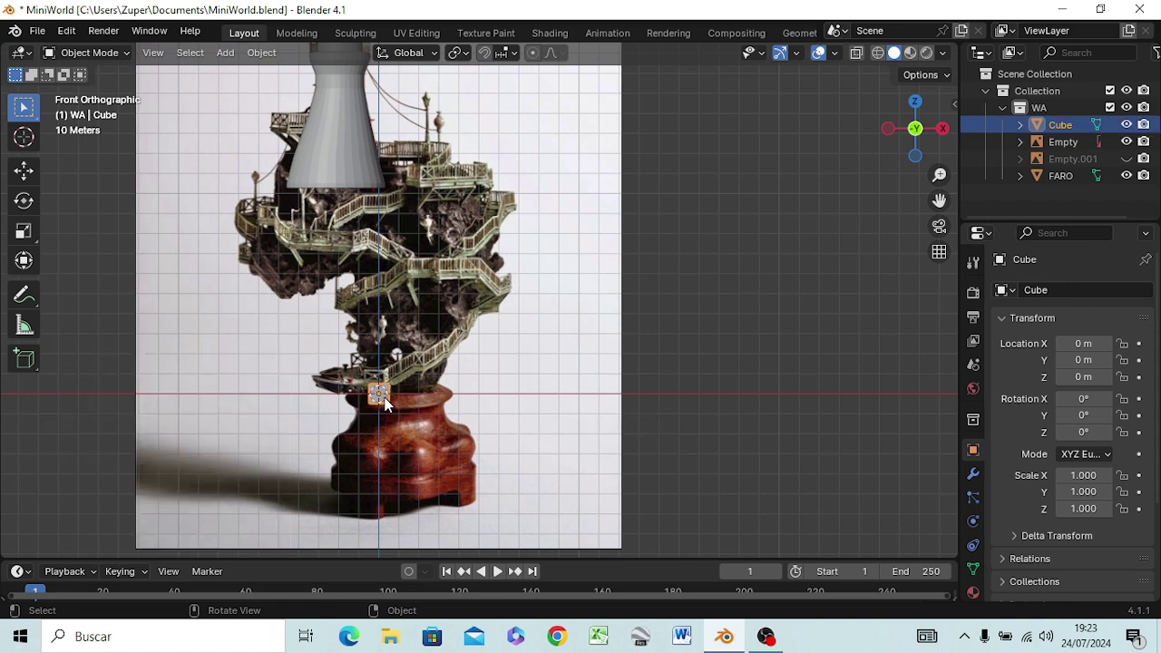
# Zoom in on the boat and scale the Cube uniformly down to 0.135
pyautogui.scroll(4, 363, 405)
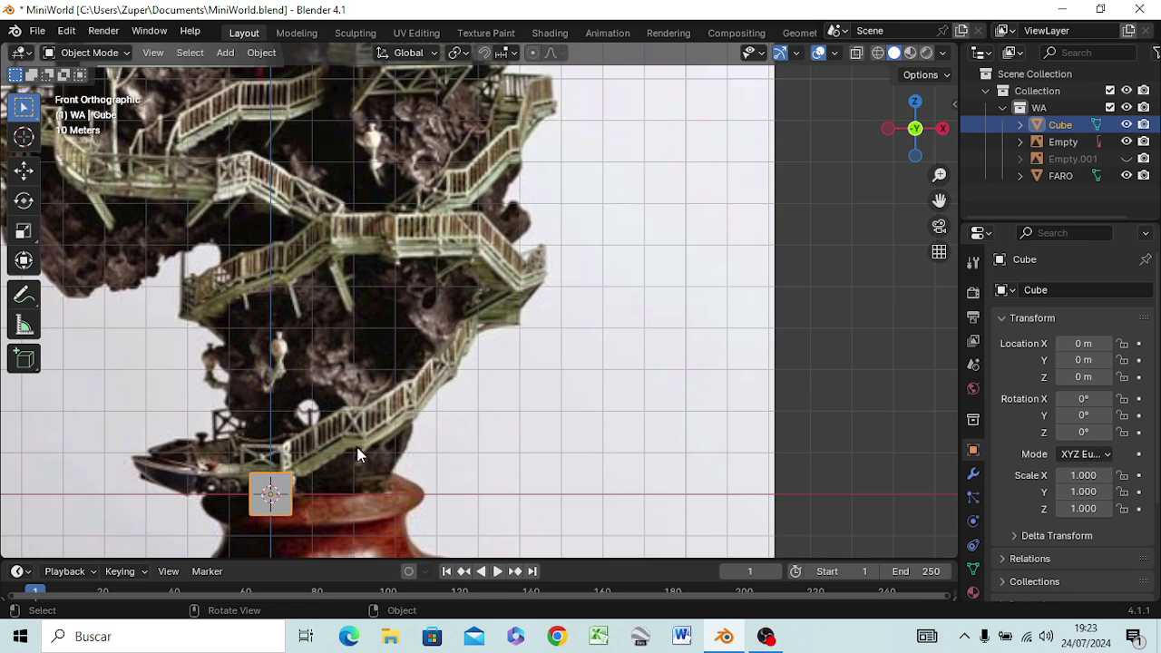
pyautogui.keyDown('shift'); pyautogui.moveTo(356, 452); pyautogui.dragTo(652, 297, button='middle'); pyautogui.keyUp('shift')
pyautogui.scroll(4, 578, 327)
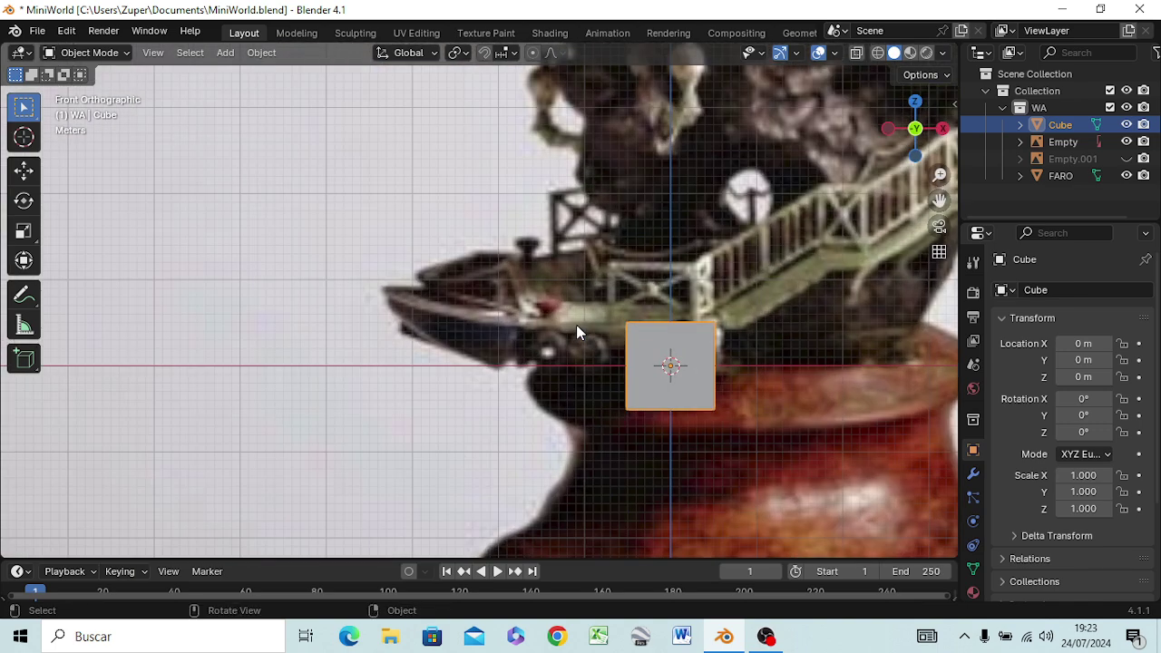
pyautogui.scroll(4, 598, 321)
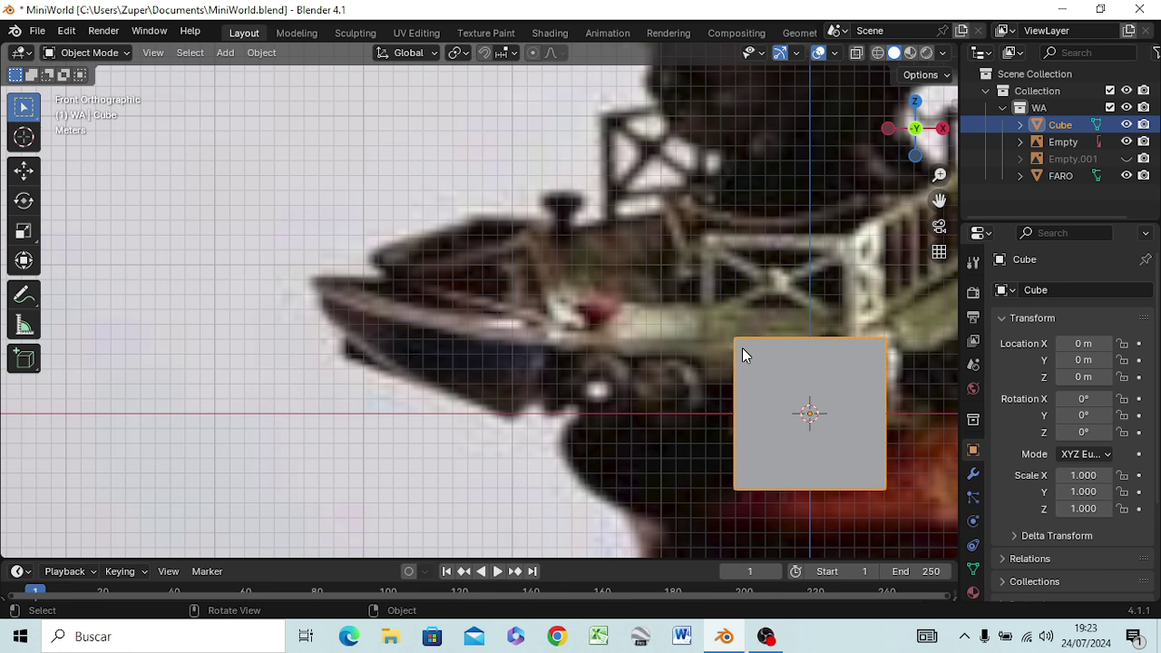
pyautogui.press('s')
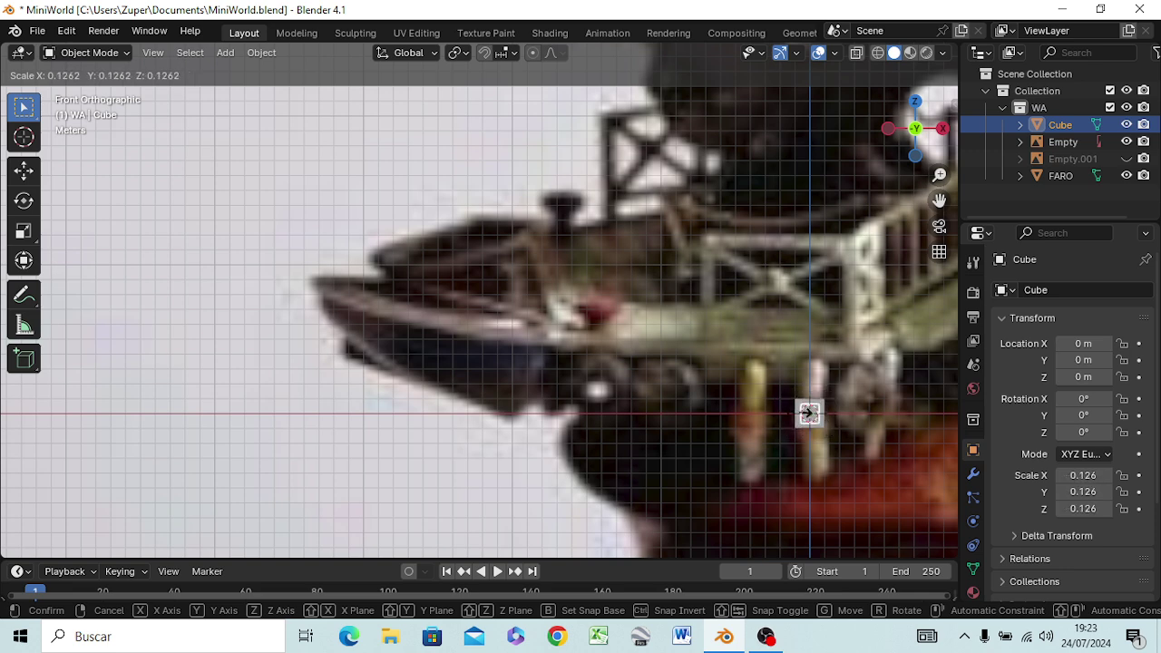
pyautogui.click(803, 413)
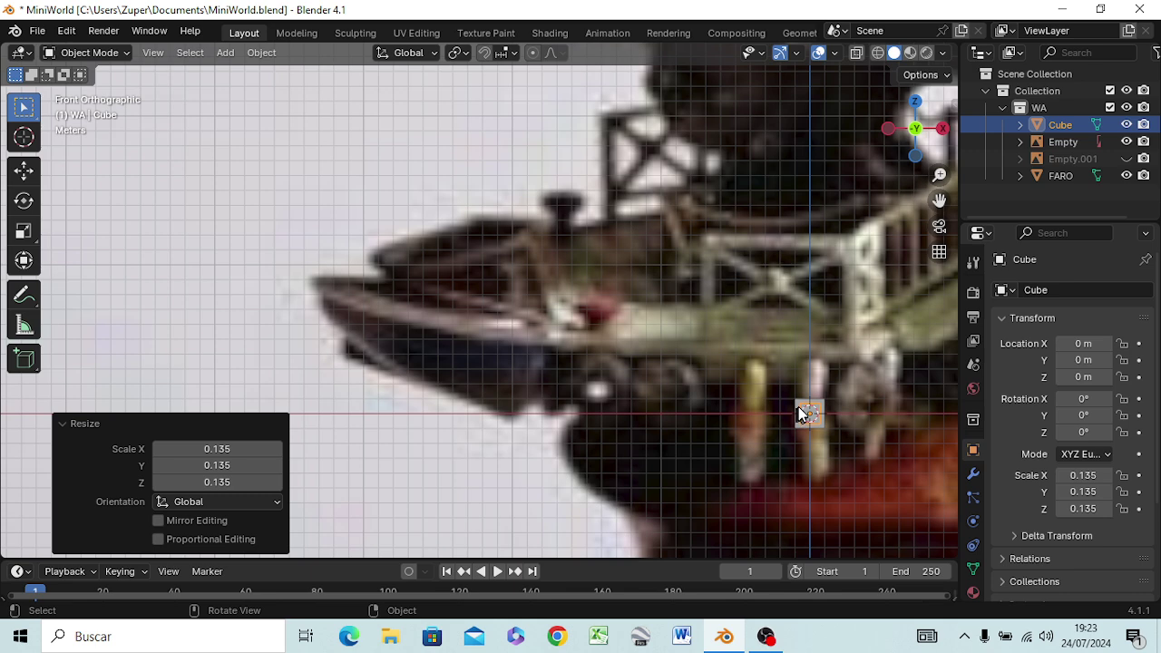
pyautogui.click(798, 410)
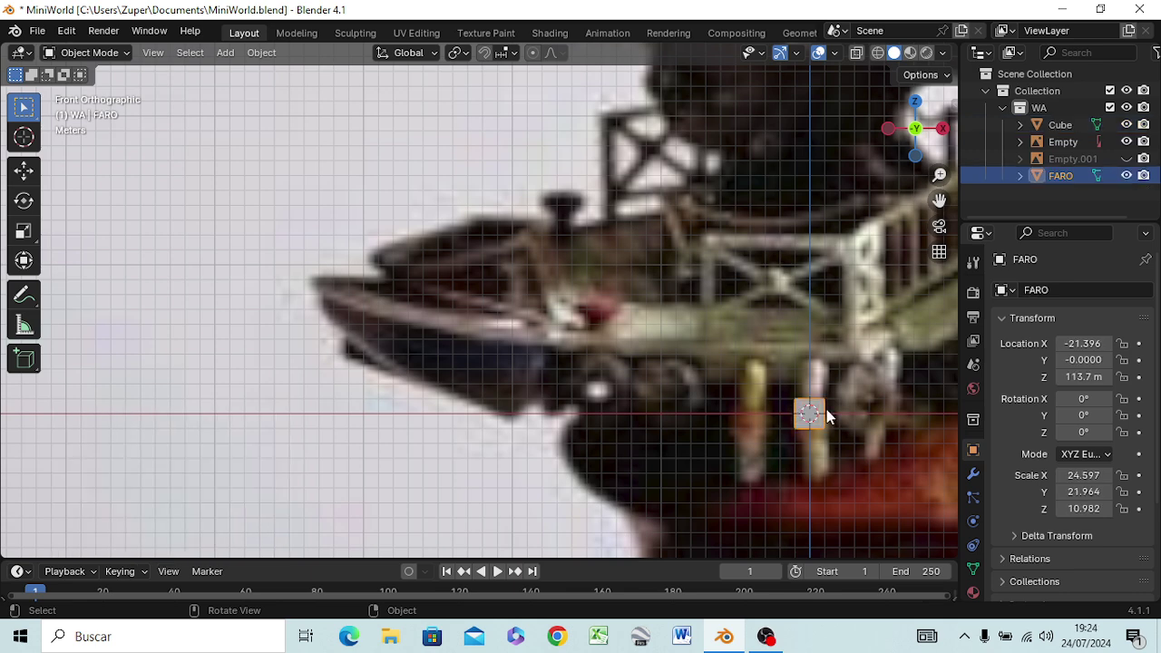
# Delete the FARO lighthouse mesh and zoom out to view the whole model
pyautogui.press('Delete')
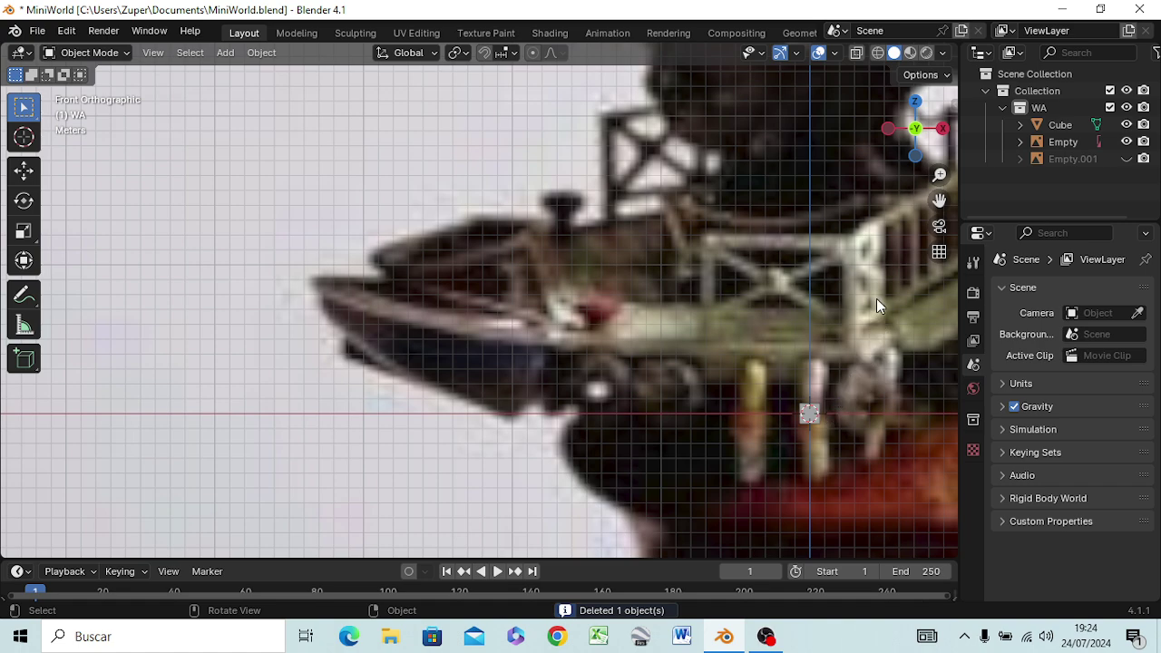
pyautogui.scroll(-3, 746, 187)
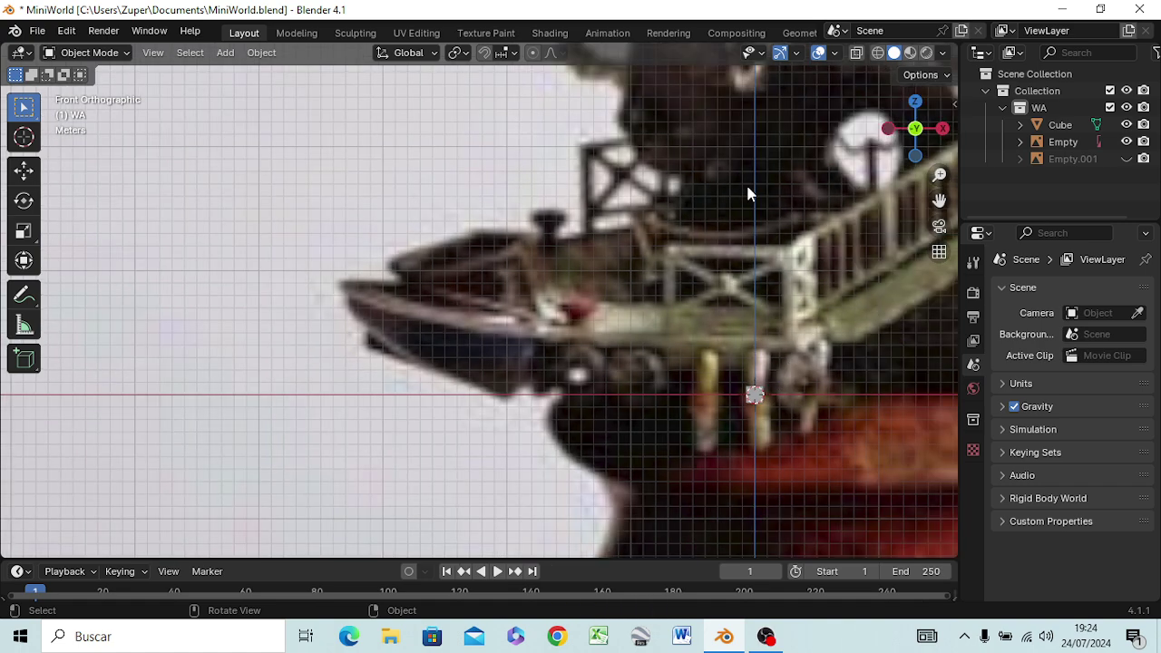
pyautogui.scroll(-6, 753, 205)
pyautogui.scroll(-5, 758, 218)
pyautogui.scroll(1, 765, 227)
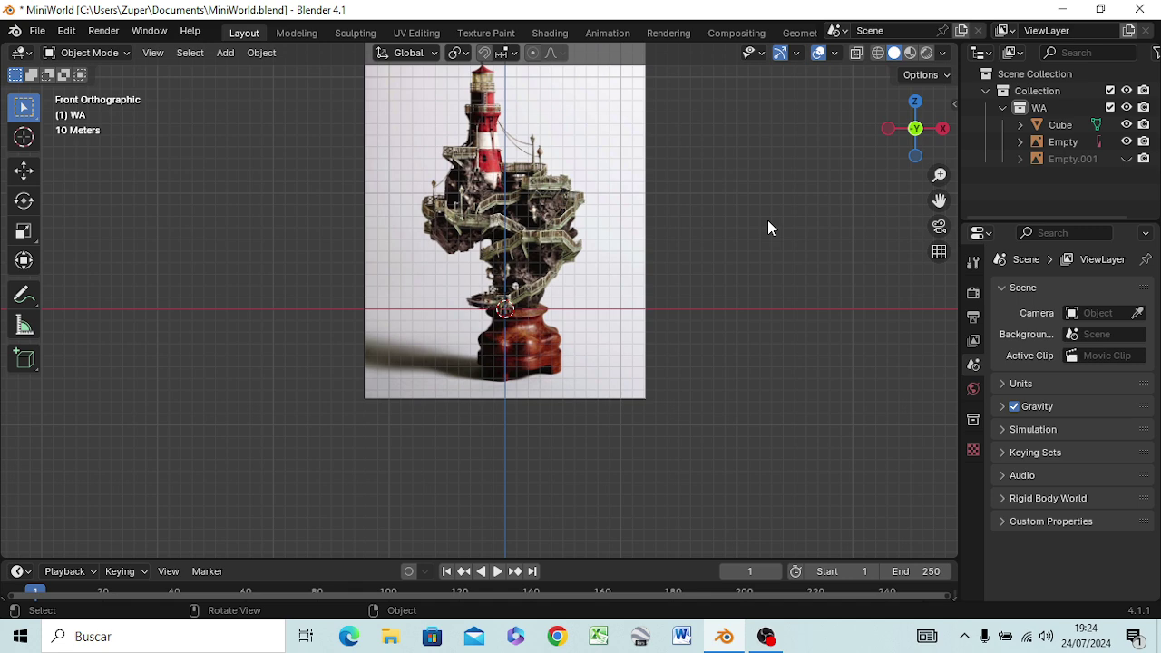
pyautogui.hotkey('shift', 'a')
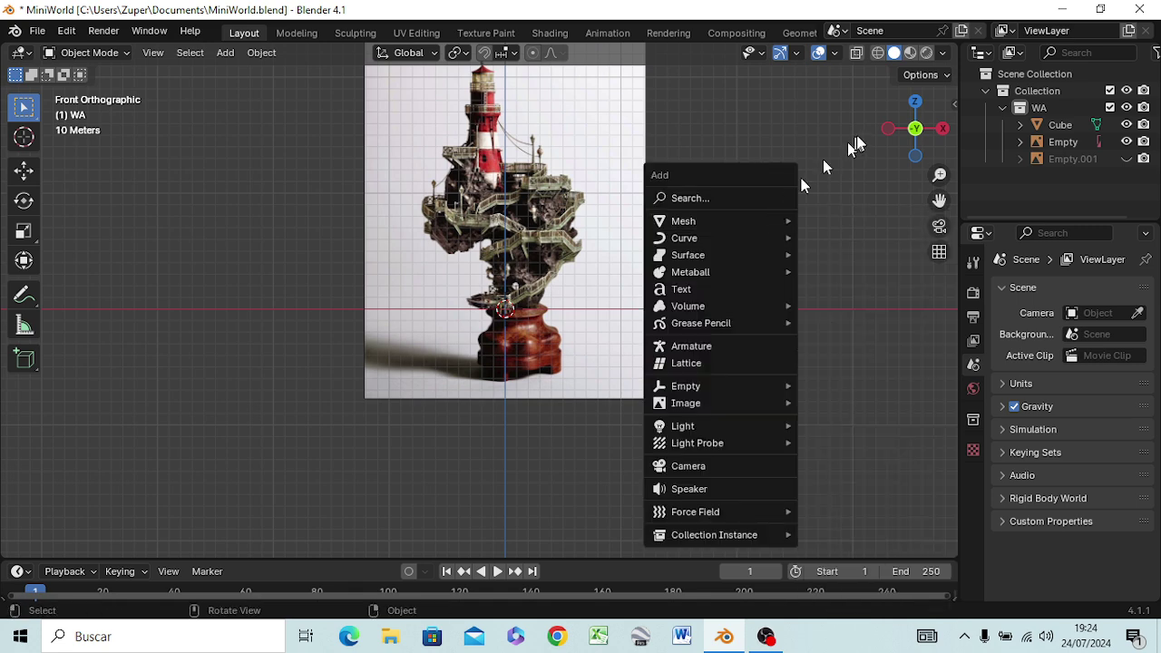
# Undo the FARO deletion, toggle X-ray on and back off, then deselect the mesh
pyautogui.hotkey('alt', 'z')
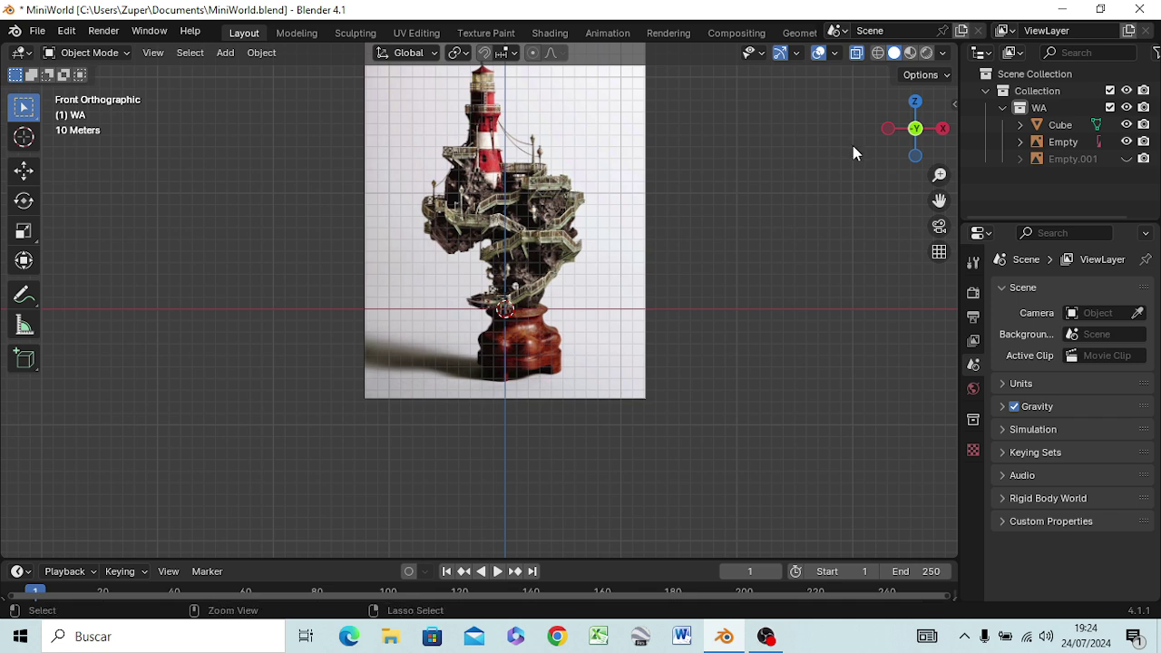
pyautogui.hotkey('ctrl', 'v')
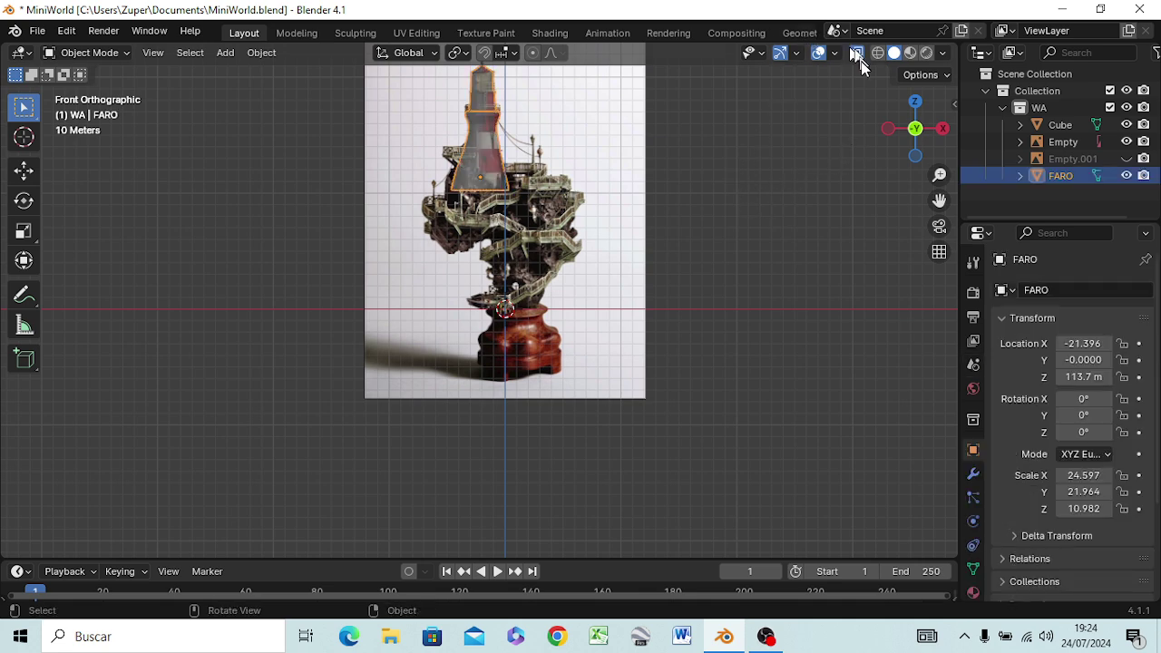
pyautogui.click(859, 56)
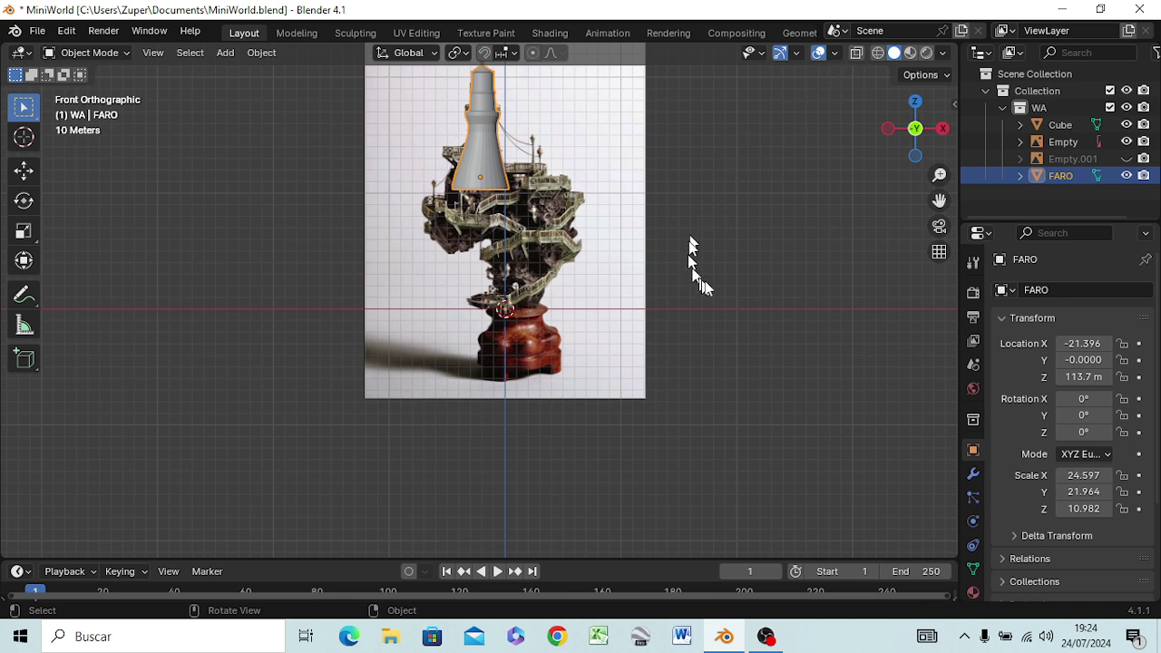
pyautogui.click(1051, 188)
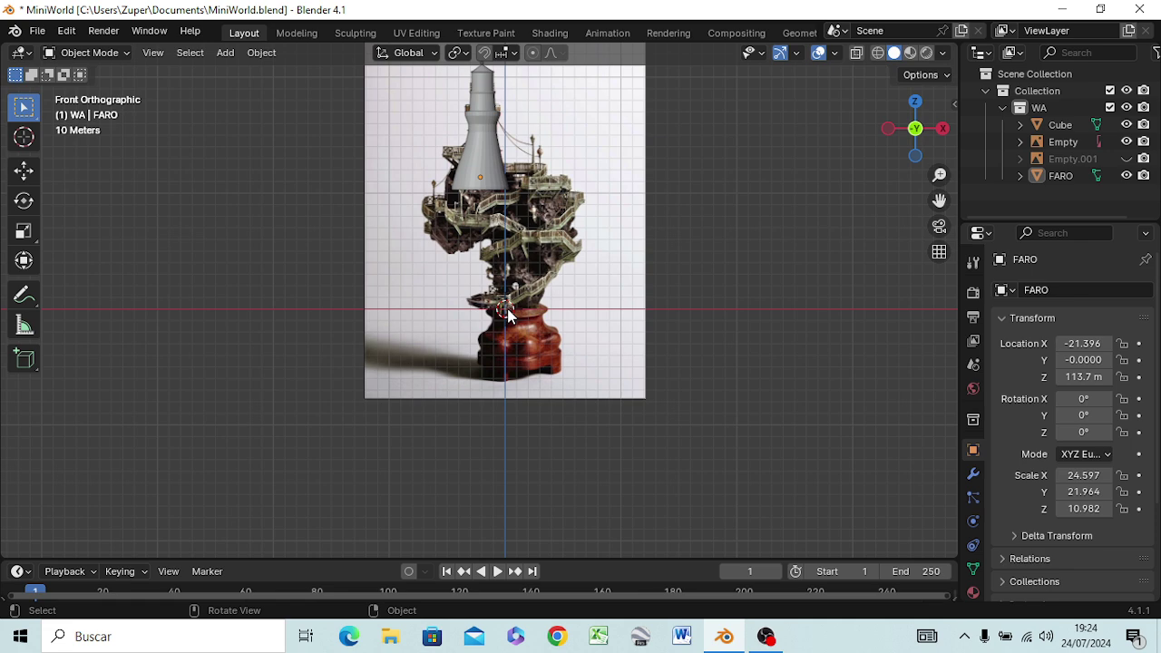
# Add a new cube, Cube.001, and scale it down to 0.091 at the boat
pyautogui.hotkey('shift', 'a')
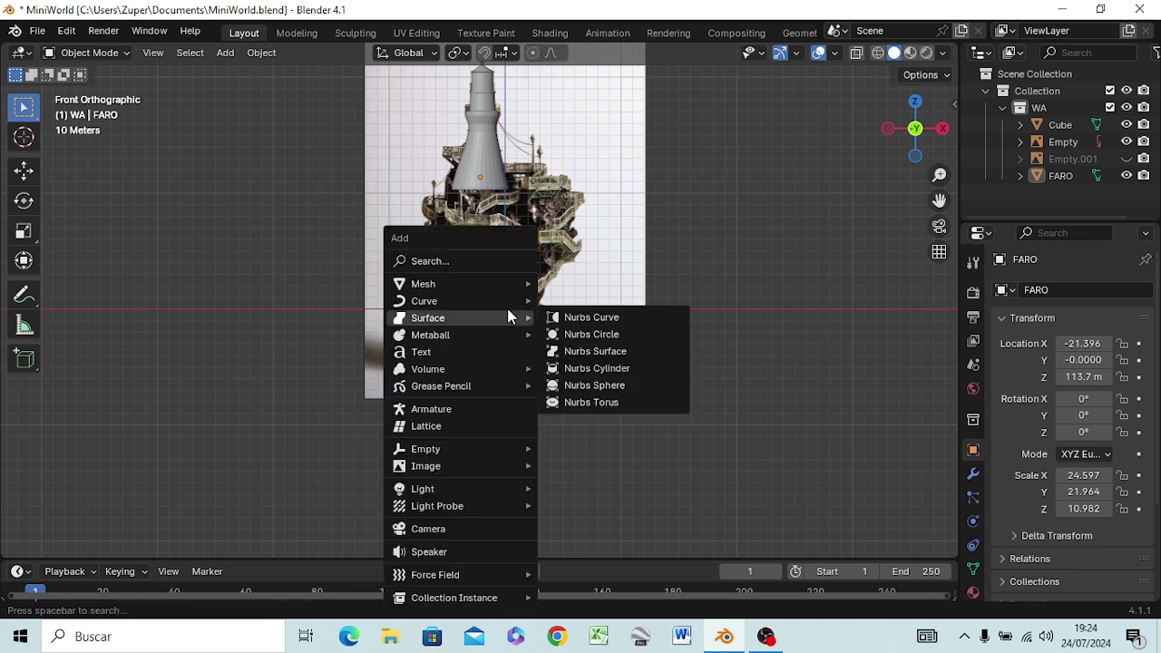
pyautogui.moveTo(424, 283)
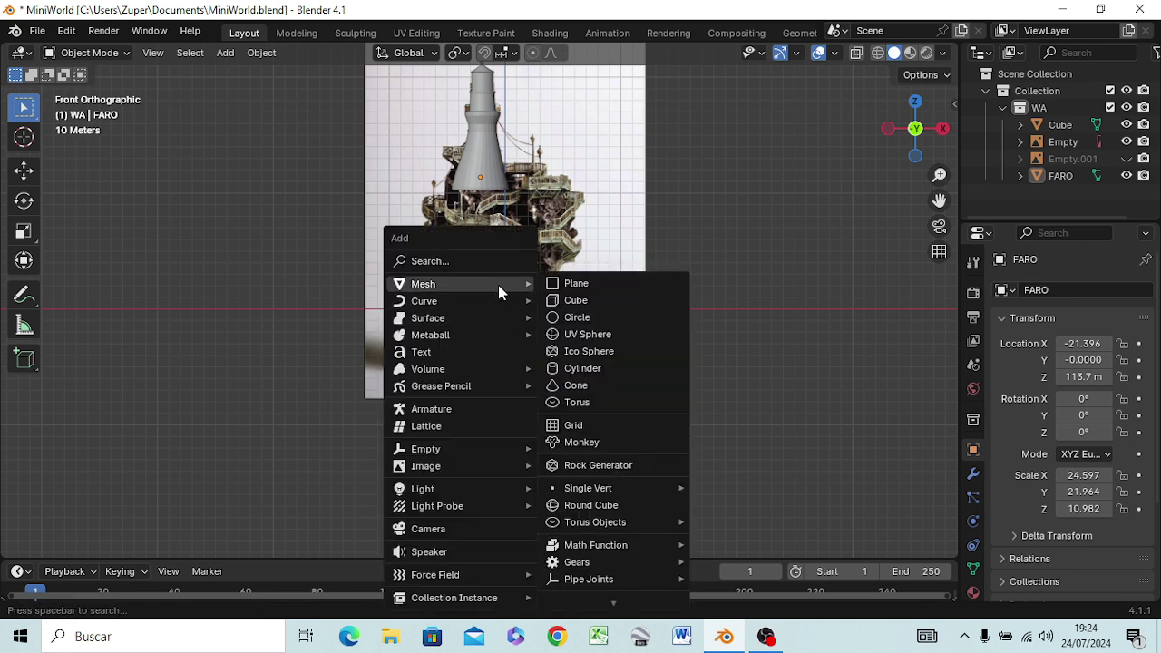
pyautogui.click(565, 299)
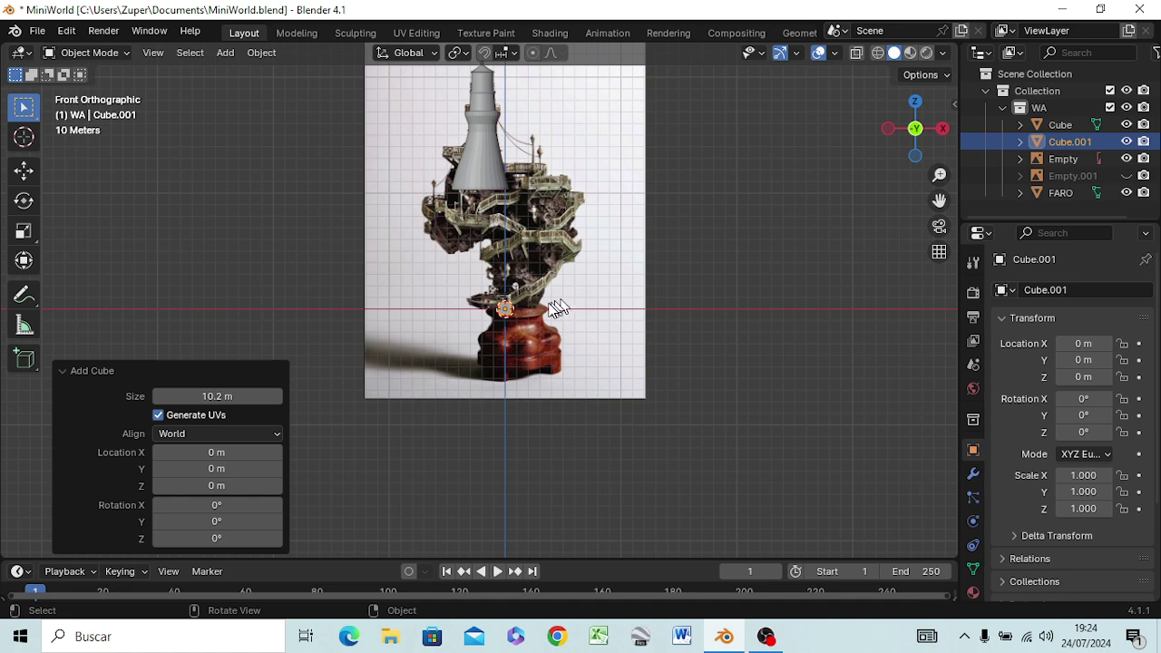
pyautogui.scroll(4, 513, 311)
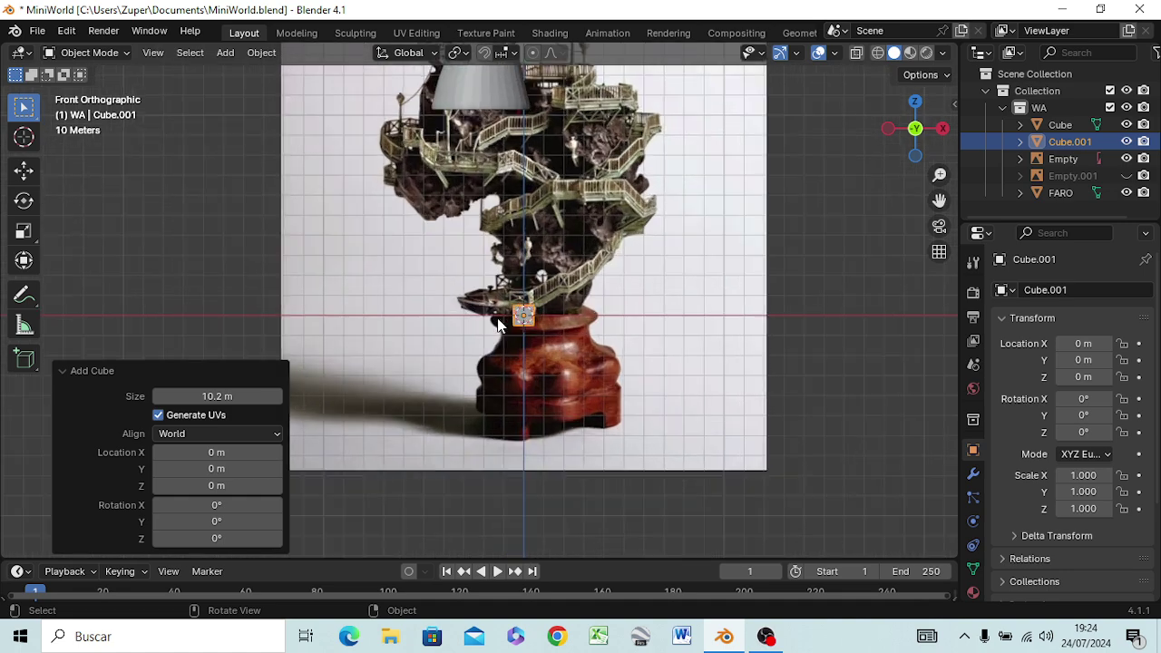
pyautogui.scroll(2, 510, 333)
pyautogui.scroll(1, 544, 331)
pyautogui.scroll(2, 557, 332)
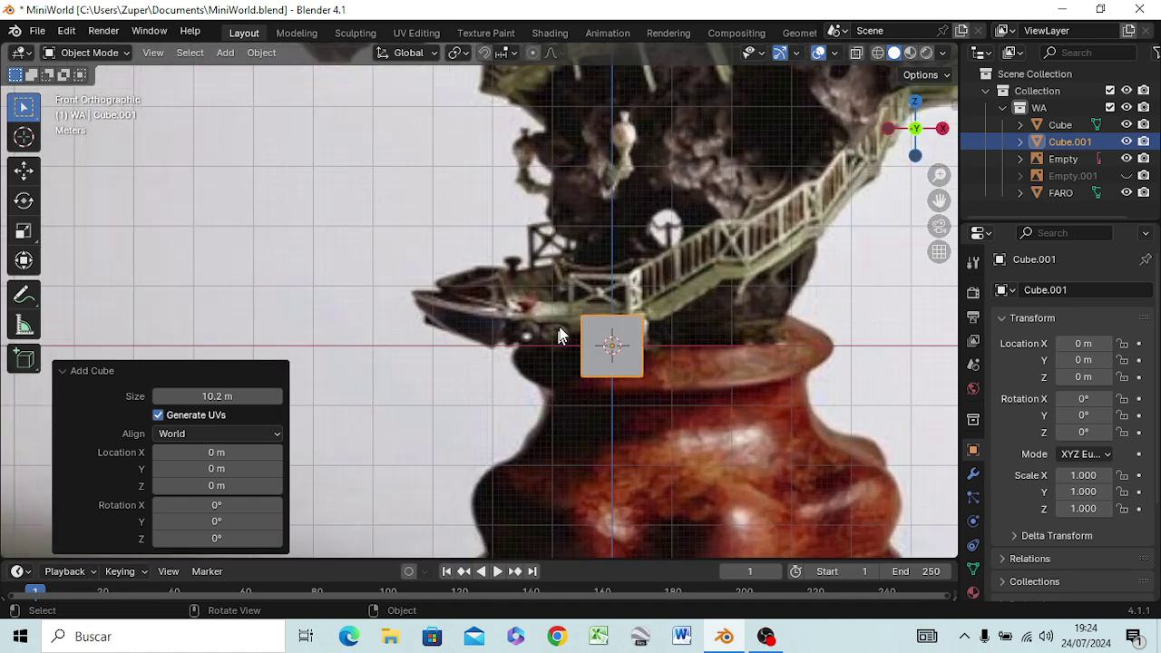
pyautogui.scroll(2, 576, 332)
pyautogui.scroll(1, 579, 327)
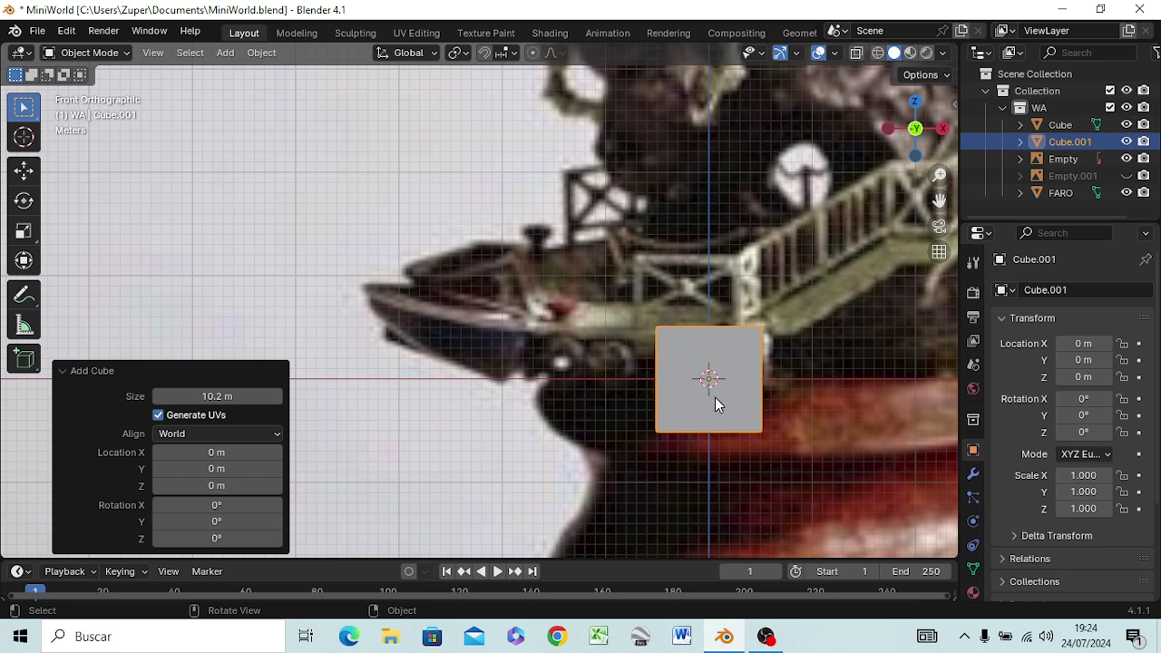
pyautogui.press('s')
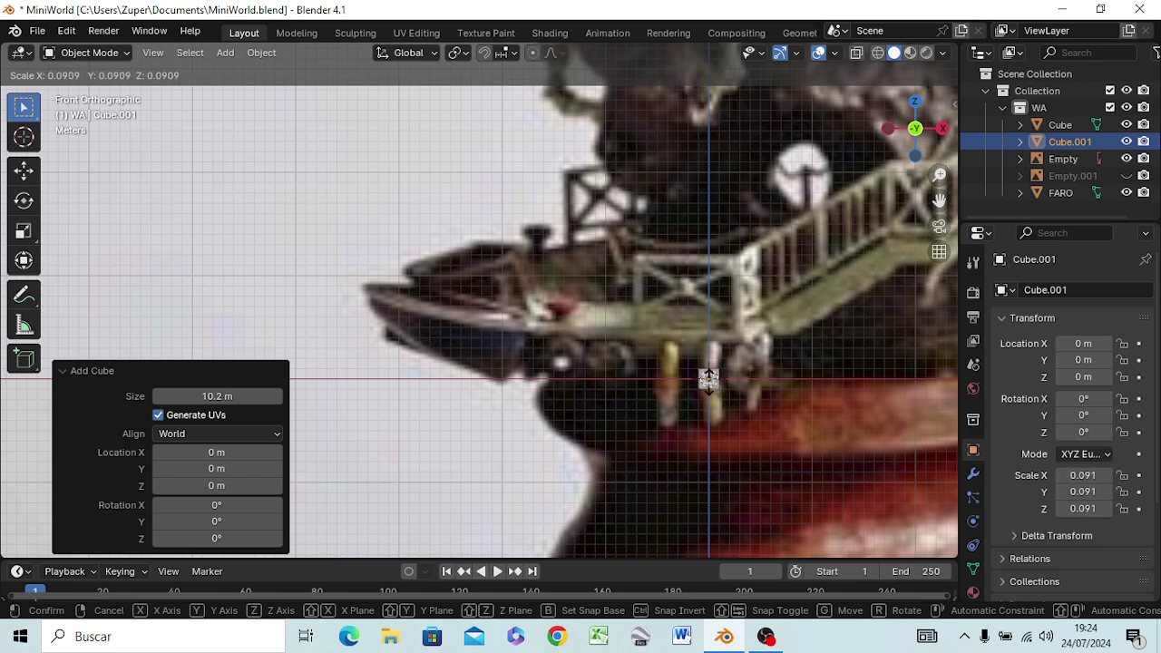
pyautogui.click(709, 379)
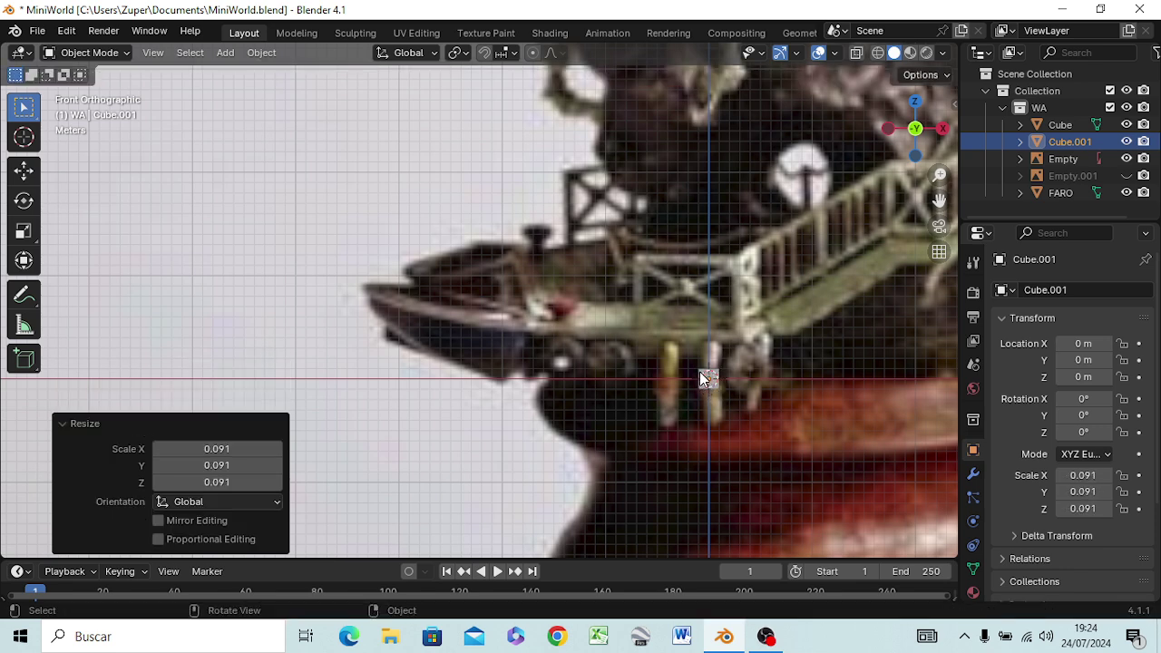
# Select the FARO lighthouse, try moving it, then undo the move
pyautogui.click(701, 380)
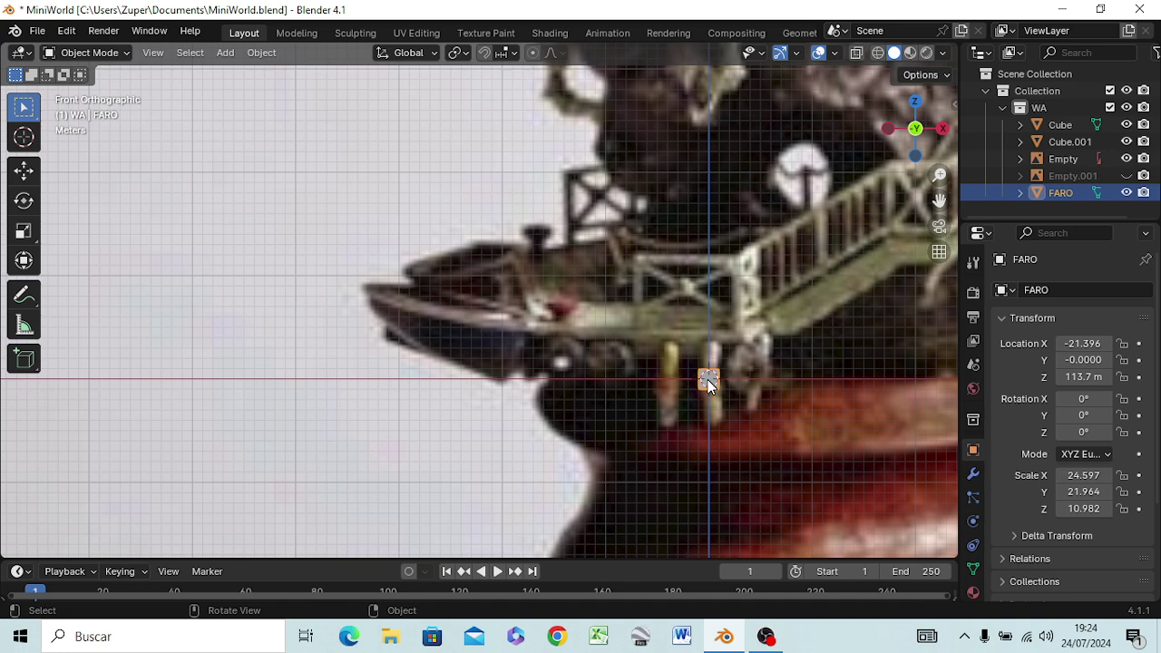
pyautogui.press('g')
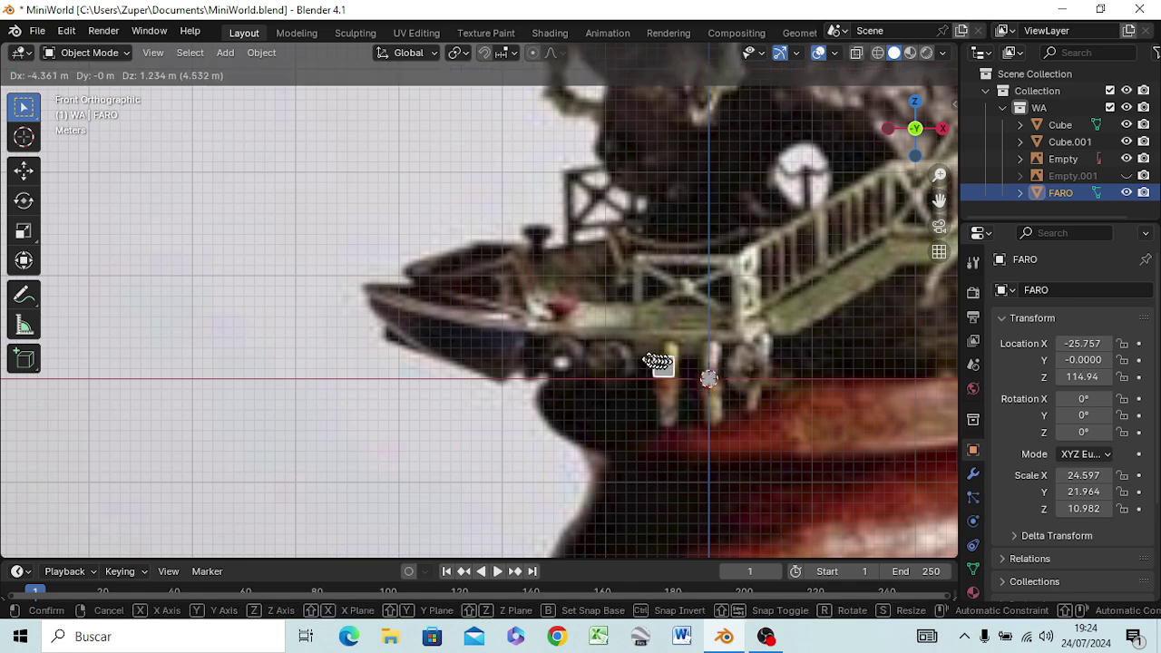
pyautogui.click(545, 381)
pyautogui.scroll(-2, 546, 379)
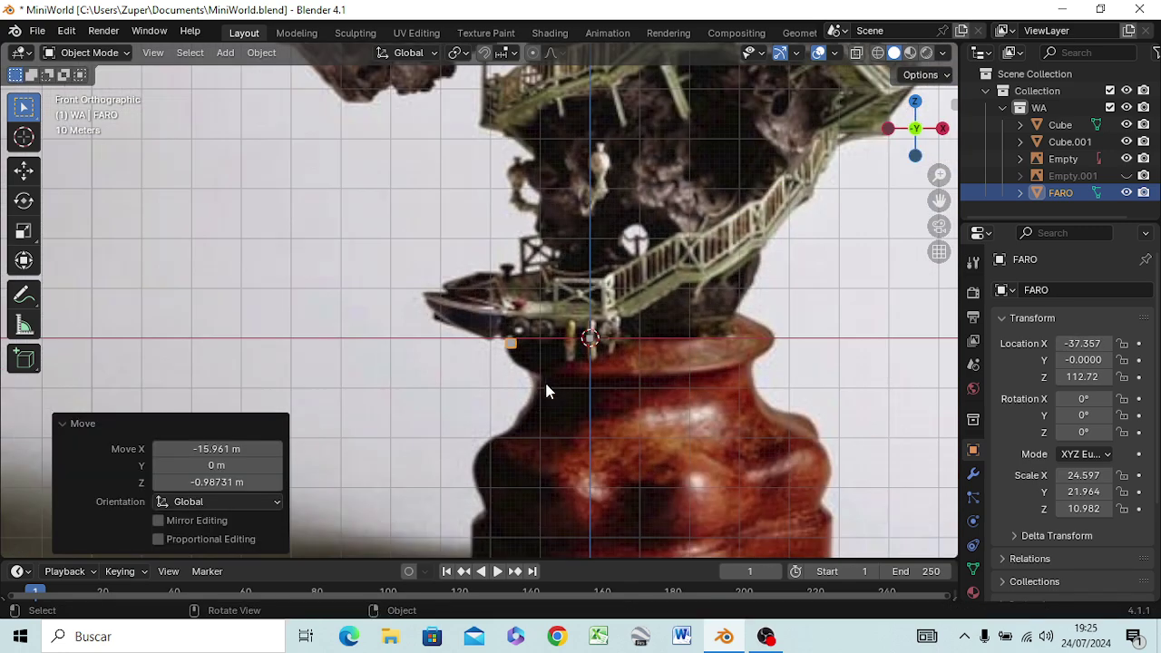
pyautogui.scroll(-2, 550, 378)
pyautogui.scroll(-3, 551, 390)
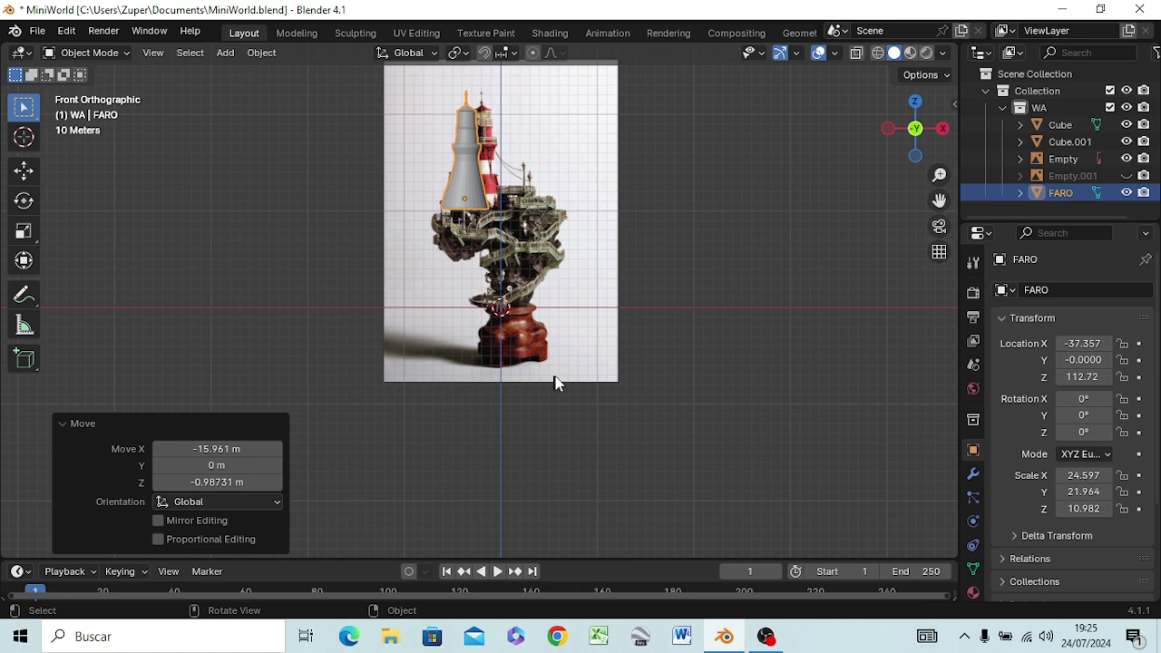
pyautogui.hotkey('ctrl', 'z')
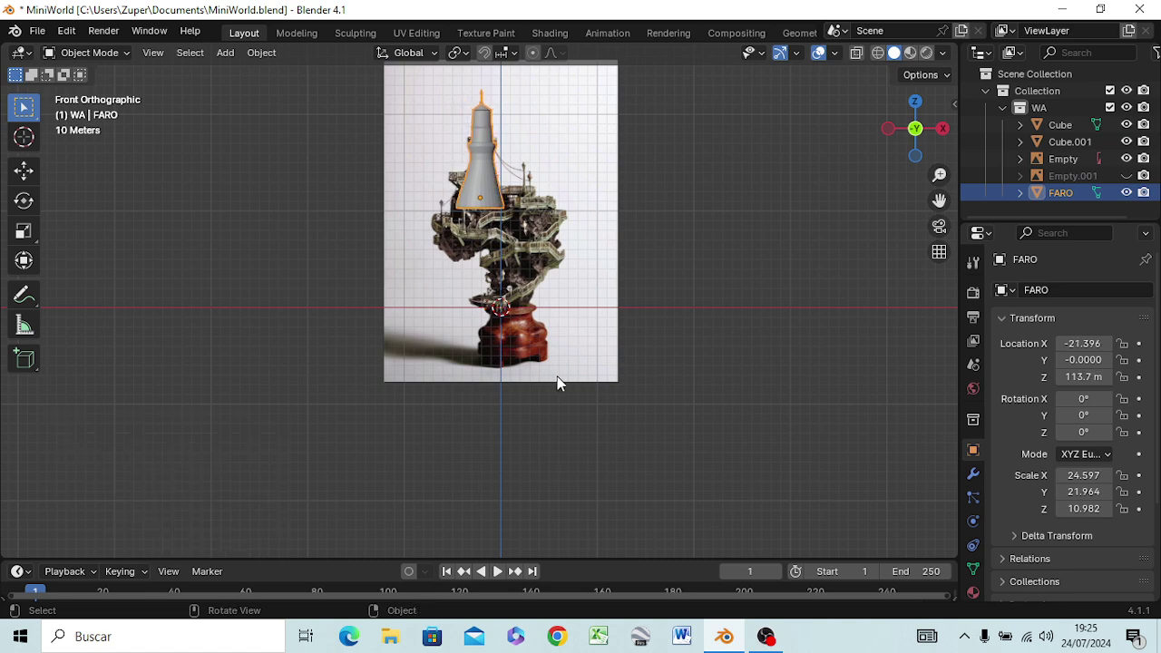
# Enter Edit Mode on FARO and box-select the vertices near the boat
pyautogui.press('Tab')
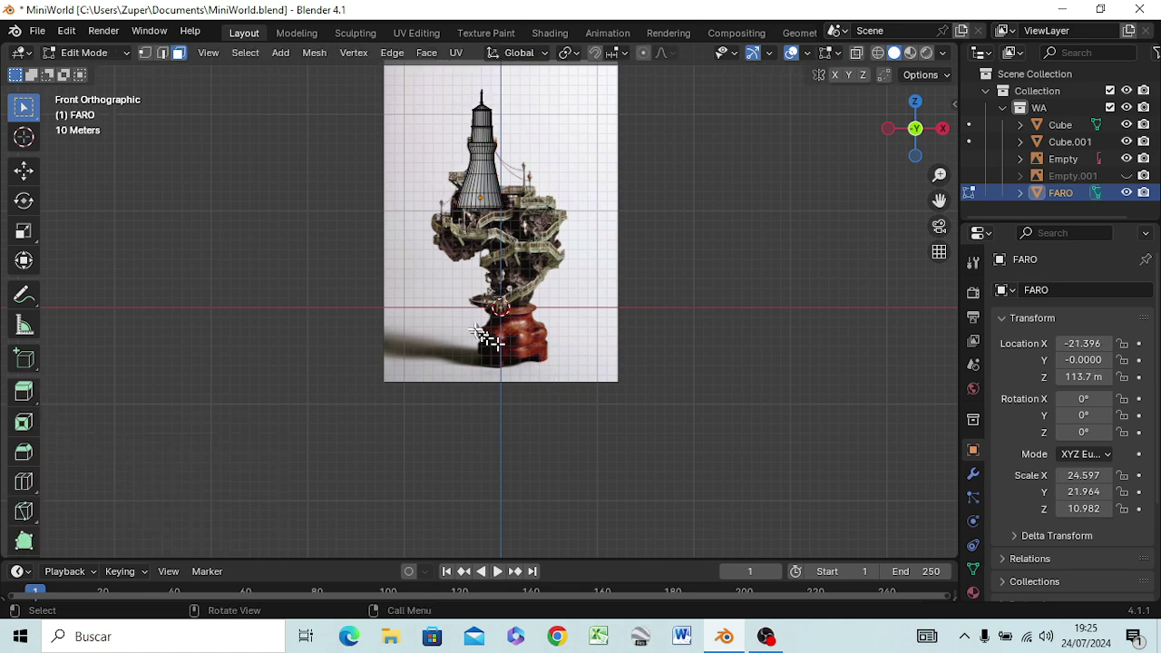
pyautogui.scroll(4, 486, 331)
pyautogui.scroll(5, 535, 322)
pyautogui.scroll(4, 535, 322)
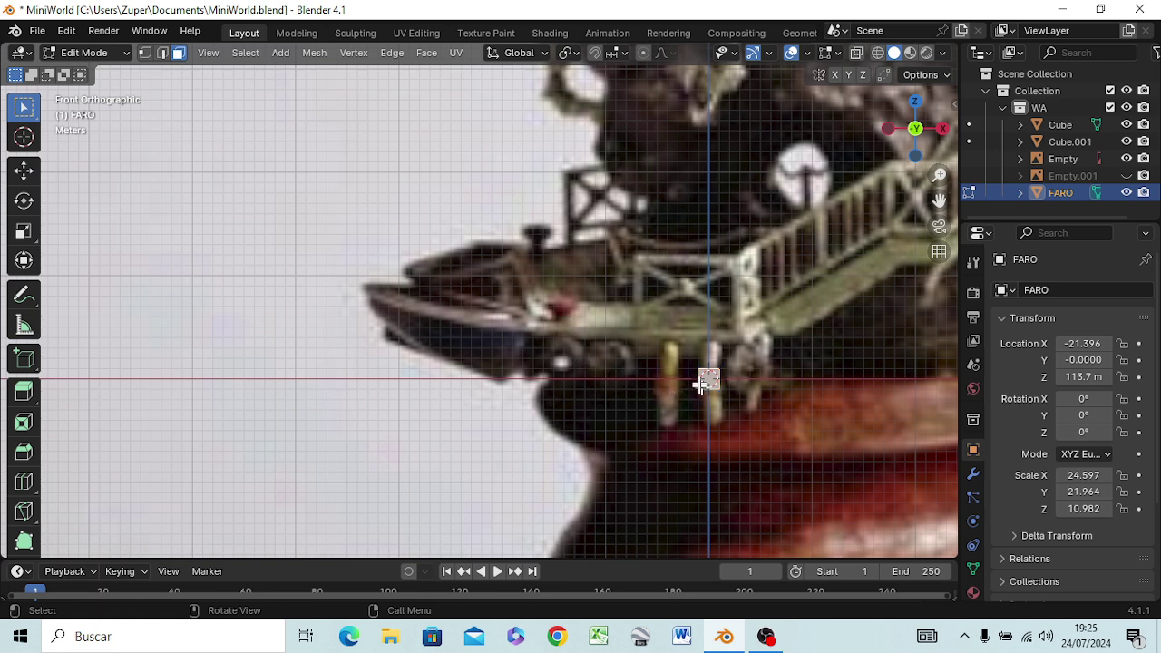
pyautogui.moveTo(666, 332); pyautogui.dragTo(734, 405)
# Delete the selected vertices and zoom back out
pyautogui.press('x')
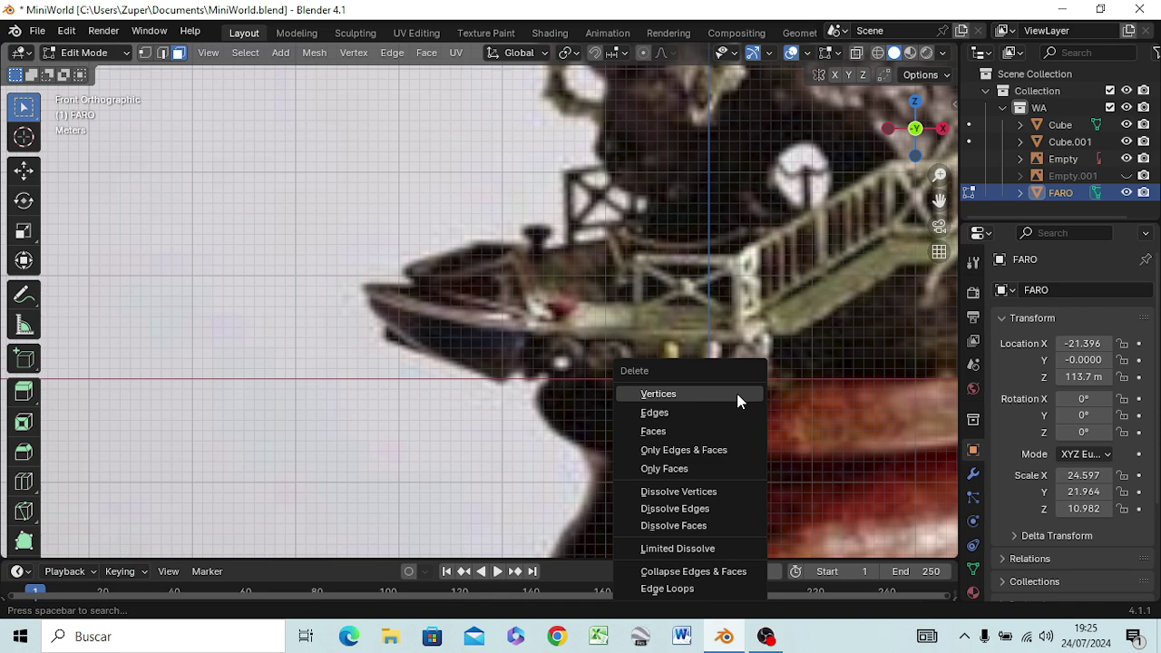
pyautogui.click(737, 397)
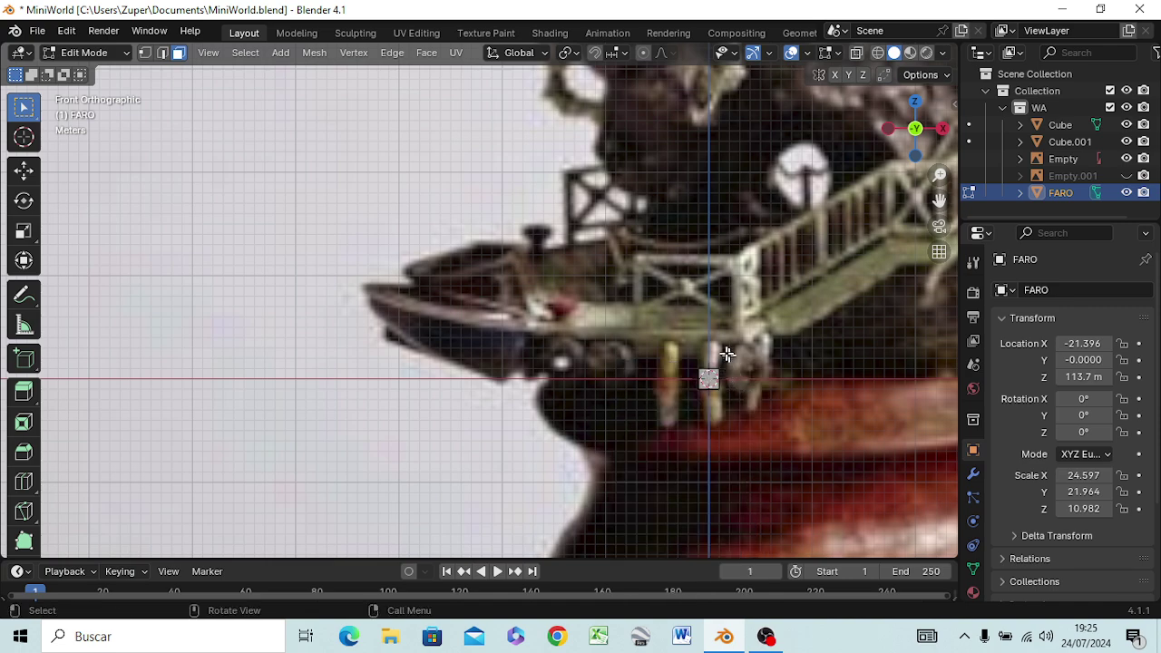
pyautogui.scroll(-2, 727, 353)
pyautogui.scroll(-4, 729, 353)
pyautogui.scroll(-3, 738, 353)
pyautogui.scroll(-2, 739, 354)
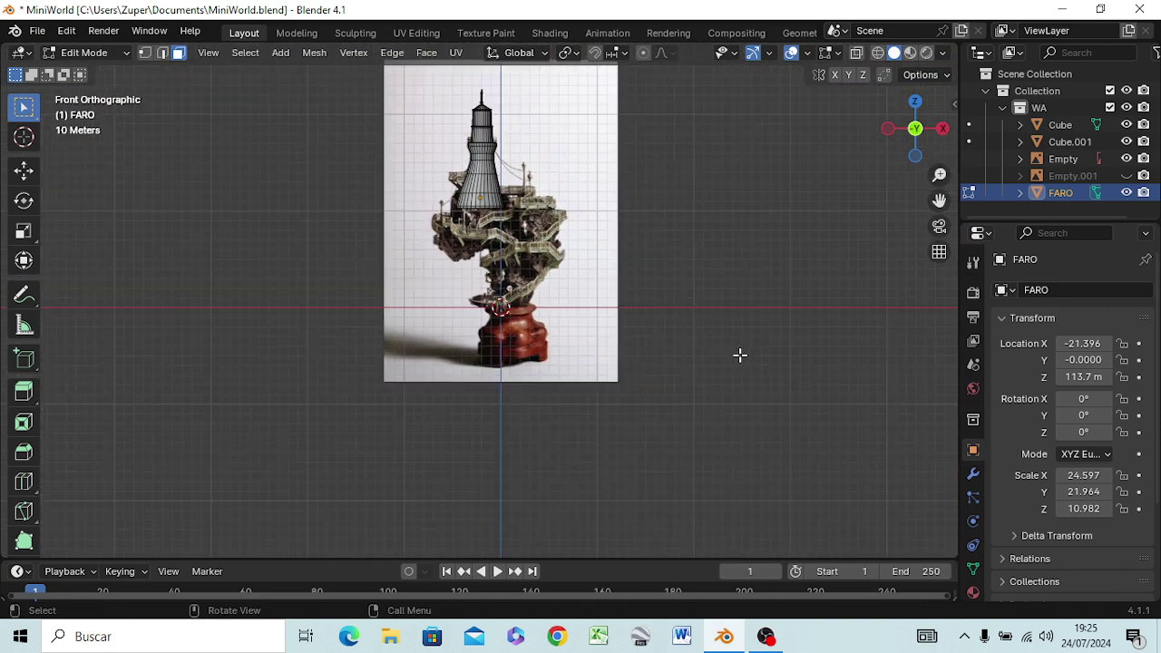
pyautogui.scroll(1, 739, 354)
pyautogui.scroll(-2, 738, 354)
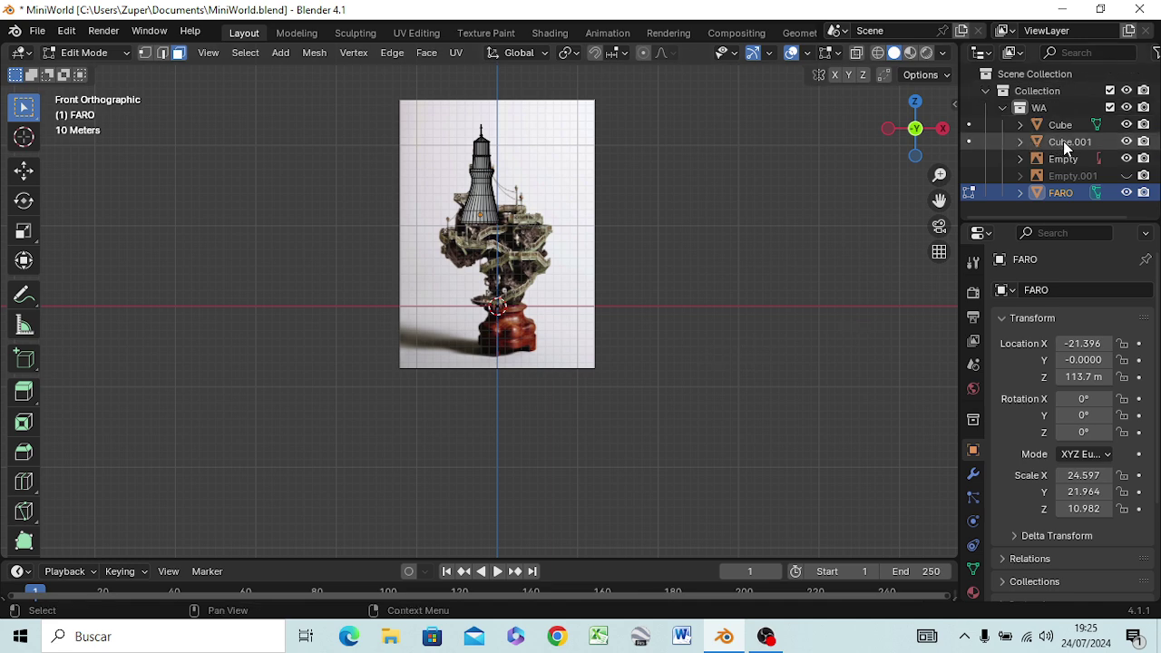
# Select Cube.001 in the Outliner and return to Object Mode
pyautogui.click(1063, 141)
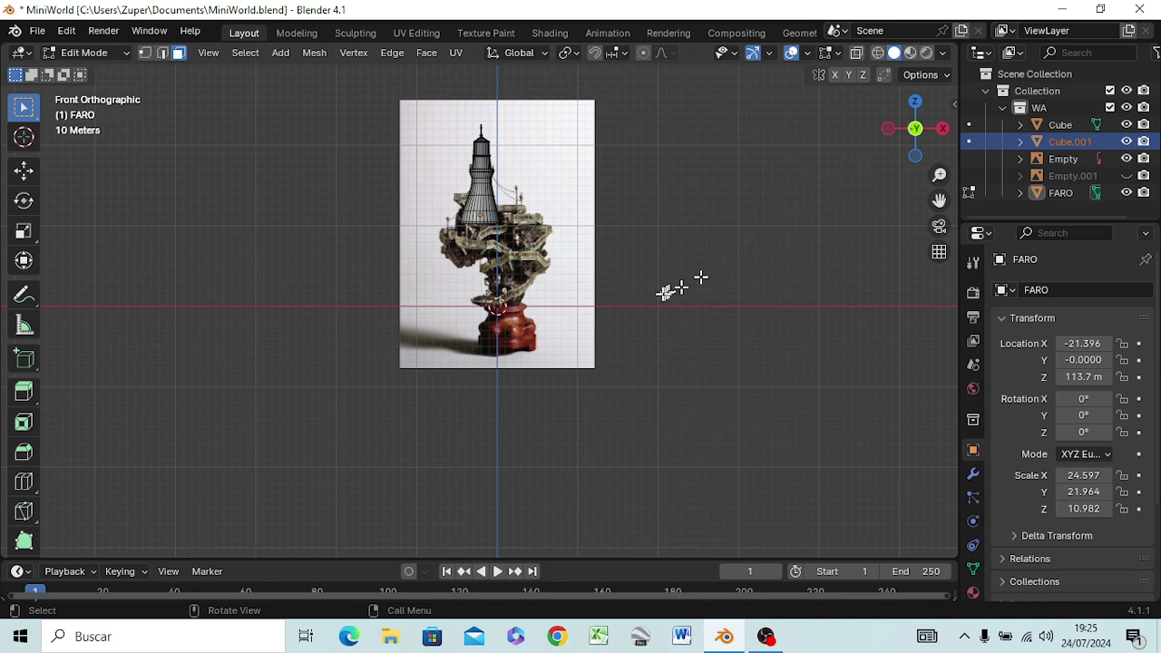
pyautogui.scroll(4, 671, 290)
pyautogui.scroll(3, 656, 311)
pyautogui.scroll(2, 666, 304)
pyautogui.scroll(3, 669, 305)
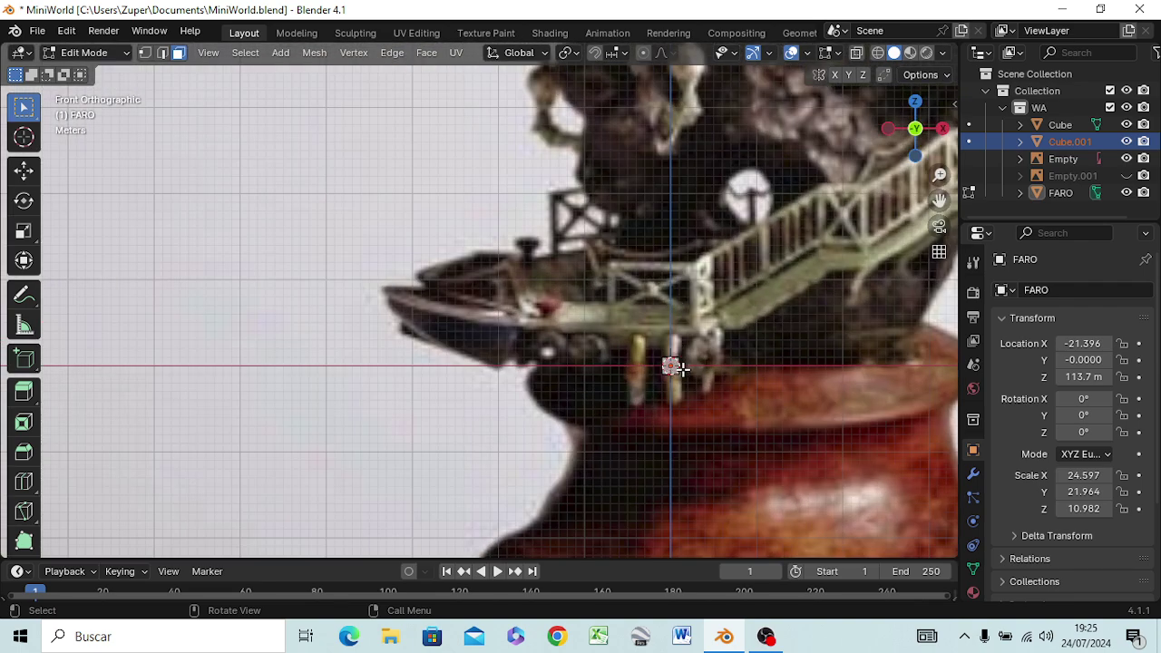
pyautogui.press('Tab')
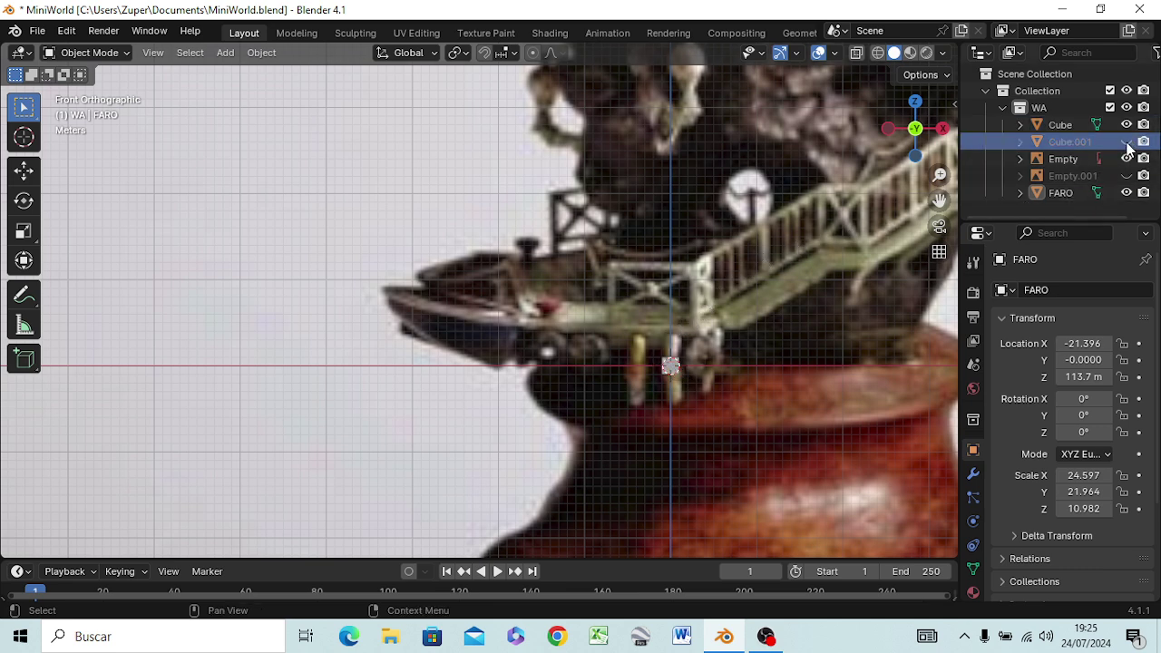
# Unhide Cube.001, make it active and delete it from the scene
pyautogui.click(1127, 143)
pyautogui.click(1084, 140)
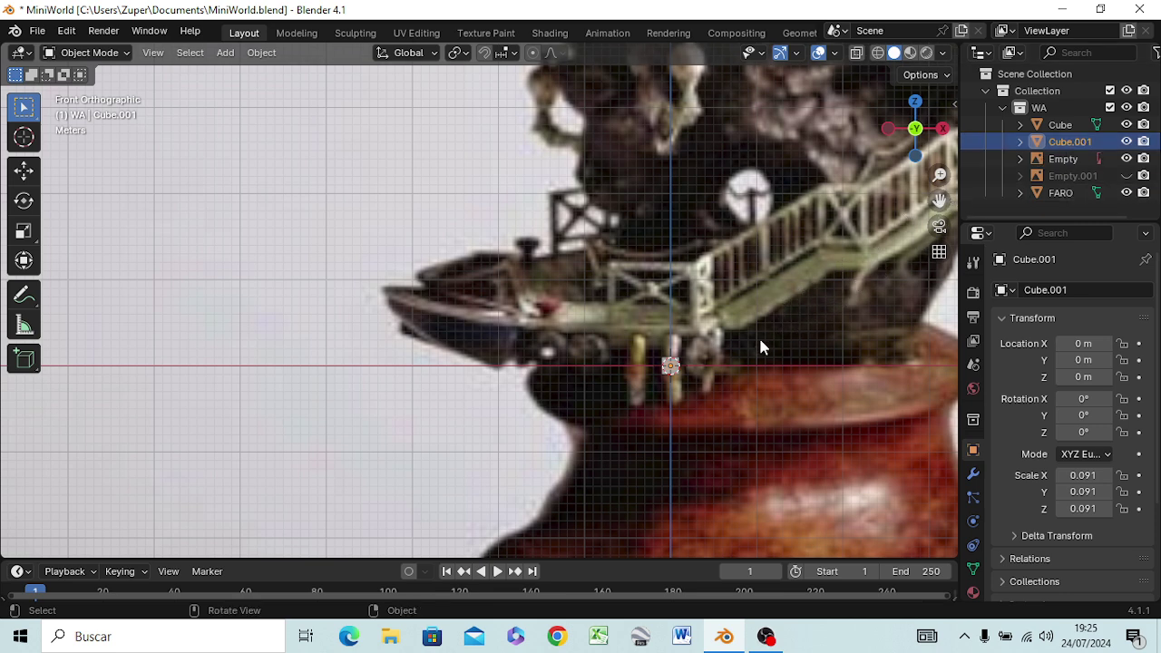
pyautogui.press('Delete')
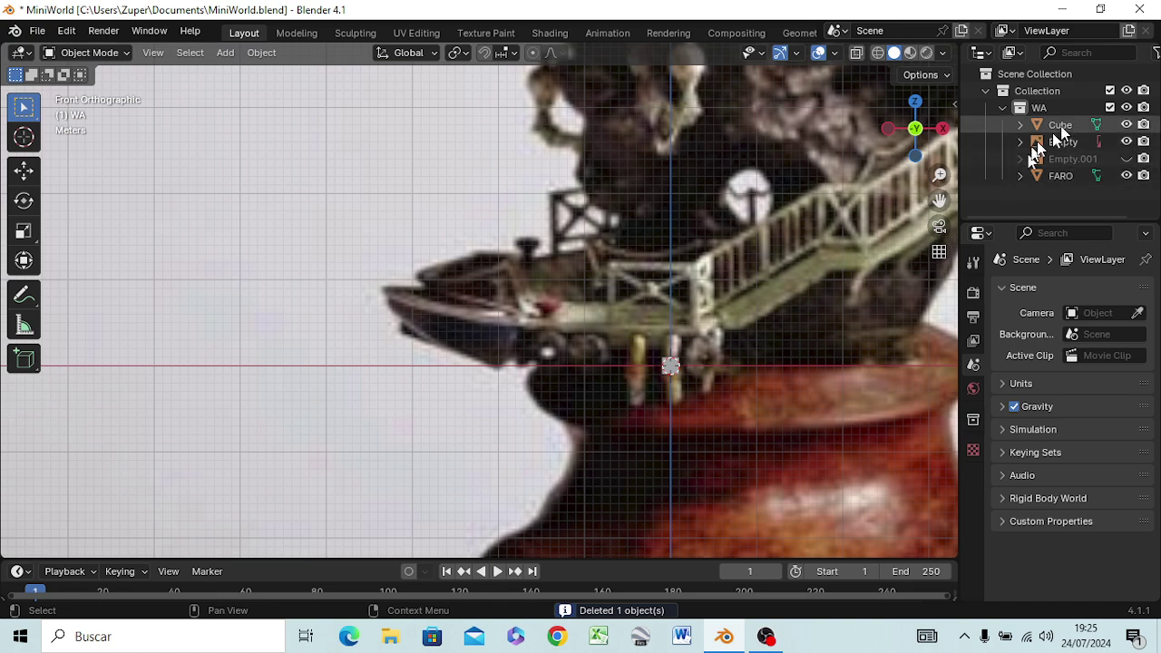
pyautogui.scroll(1, 412, 322)
pyautogui.scroll(1, 413, 322)
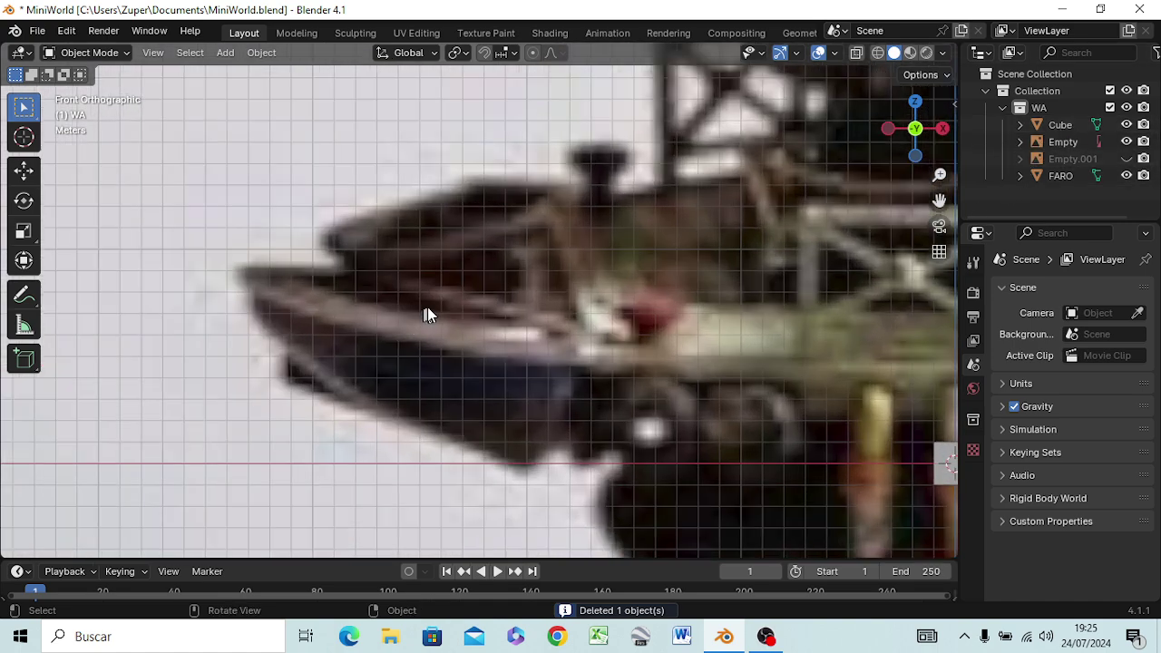
pyautogui.scroll(-4, 427, 307)
pyautogui.scroll(-5, 440, 316)
pyautogui.scroll(2, 449, 326)
pyautogui.scroll(3, 450, 327)
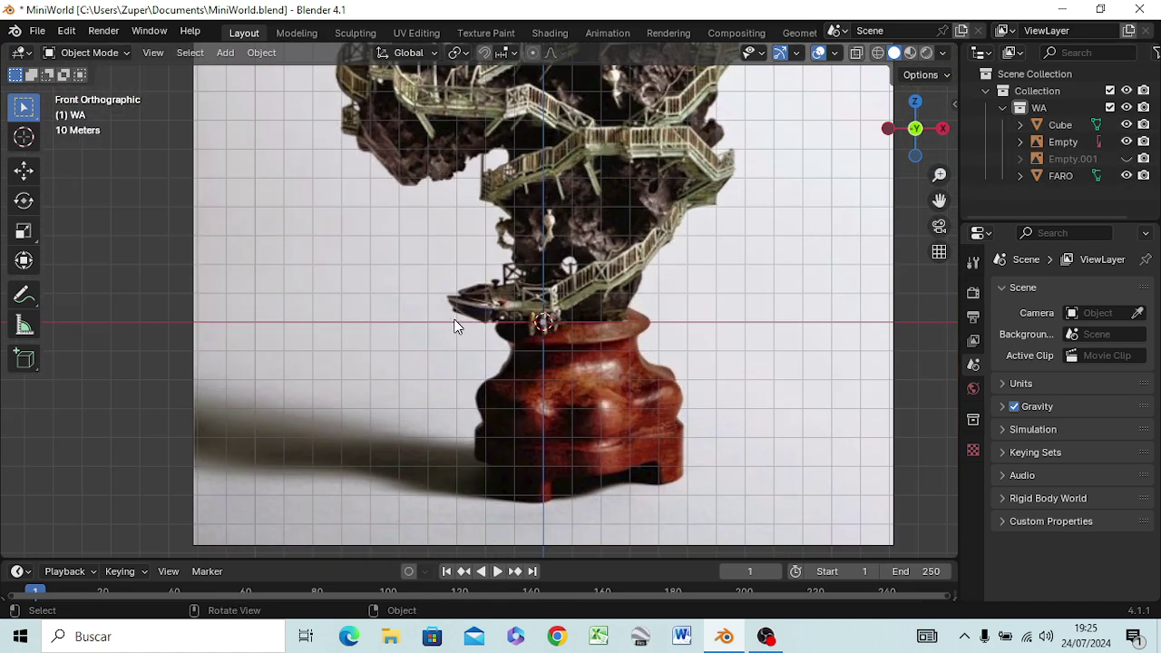
pyautogui.scroll(1, 454, 324)
pyautogui.scroll(1, 453, 323)
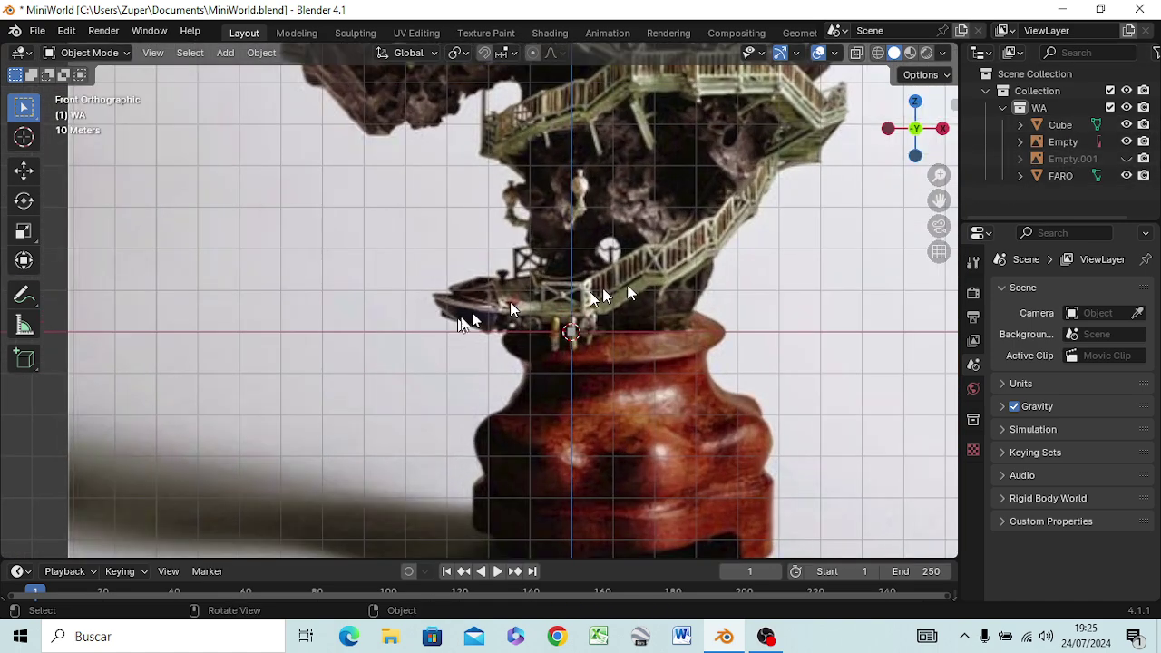
# Select the small Cube and move it onto the boat
pyautogui.click(1052, 125)
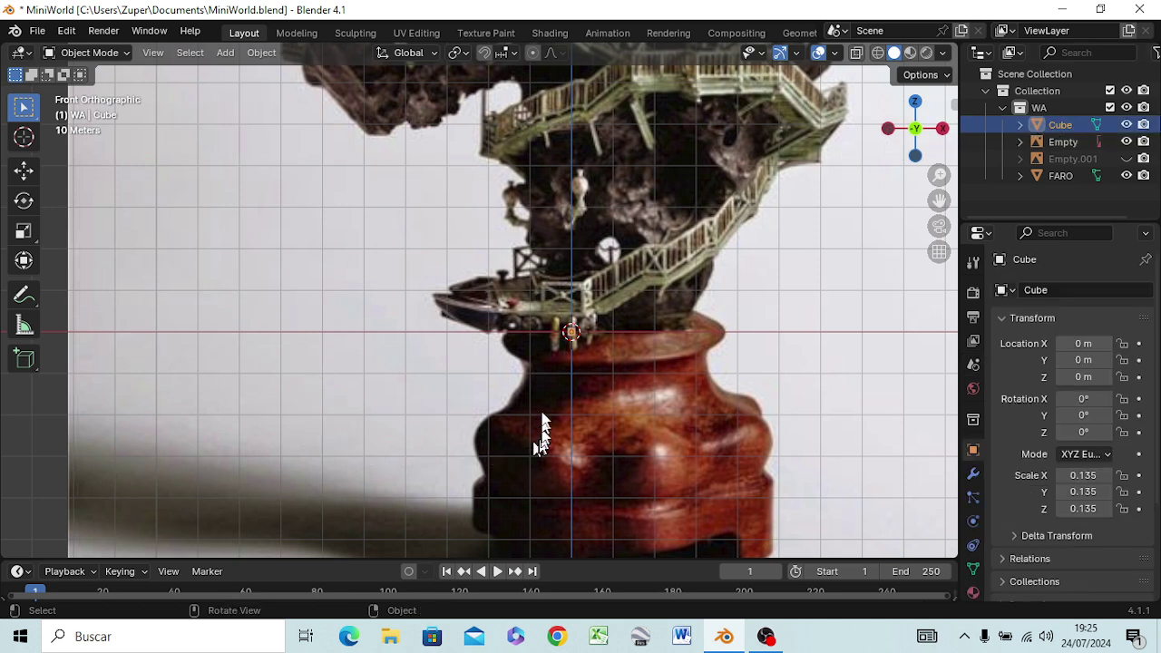
pyautogui.scroll(3, 544, 427)
pyautogui.scroll(2, 537, 381)
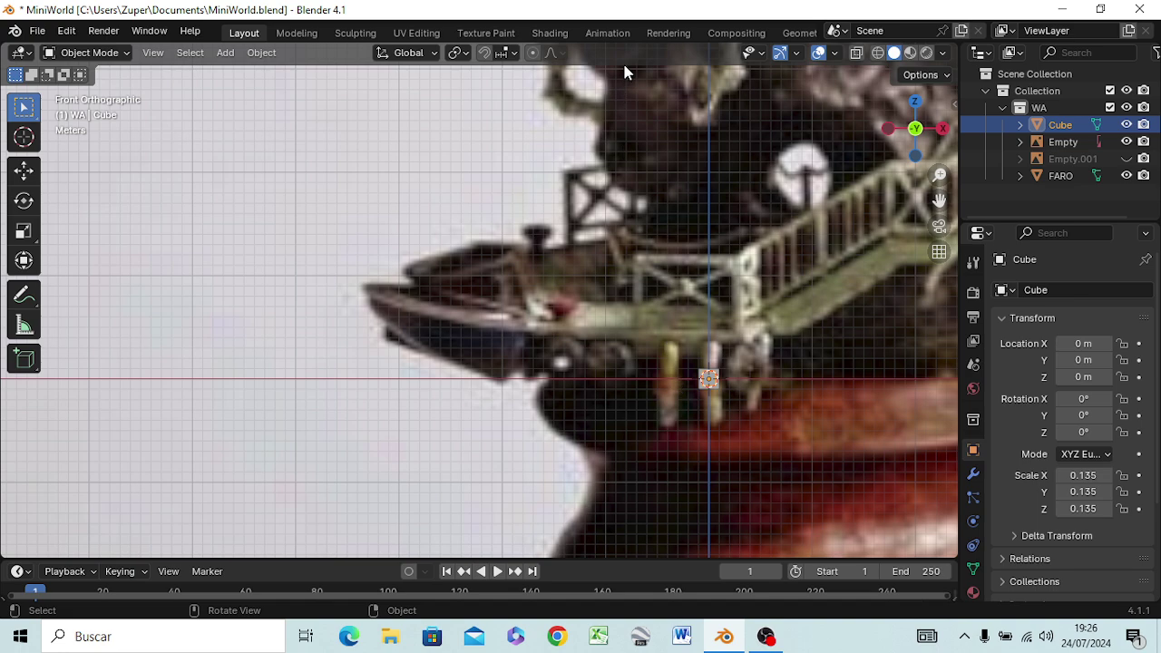
pyautogui.scroll(2, 623, 60)
pyautogui.scroll(2, 626, 61)
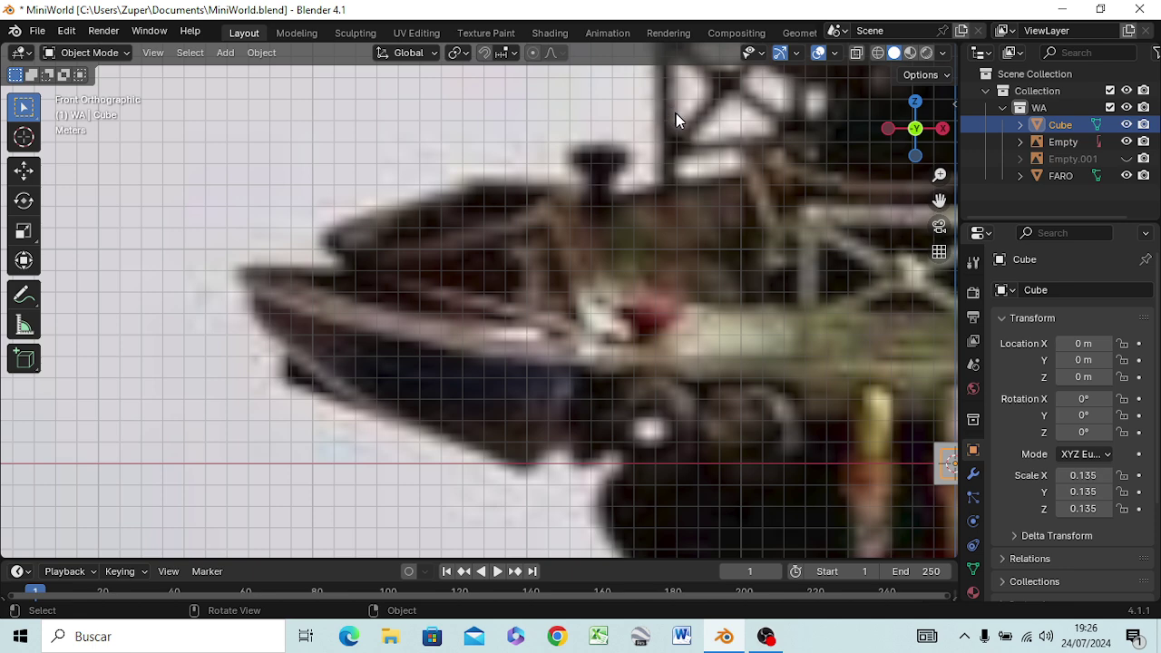
pyautogui.press('g')
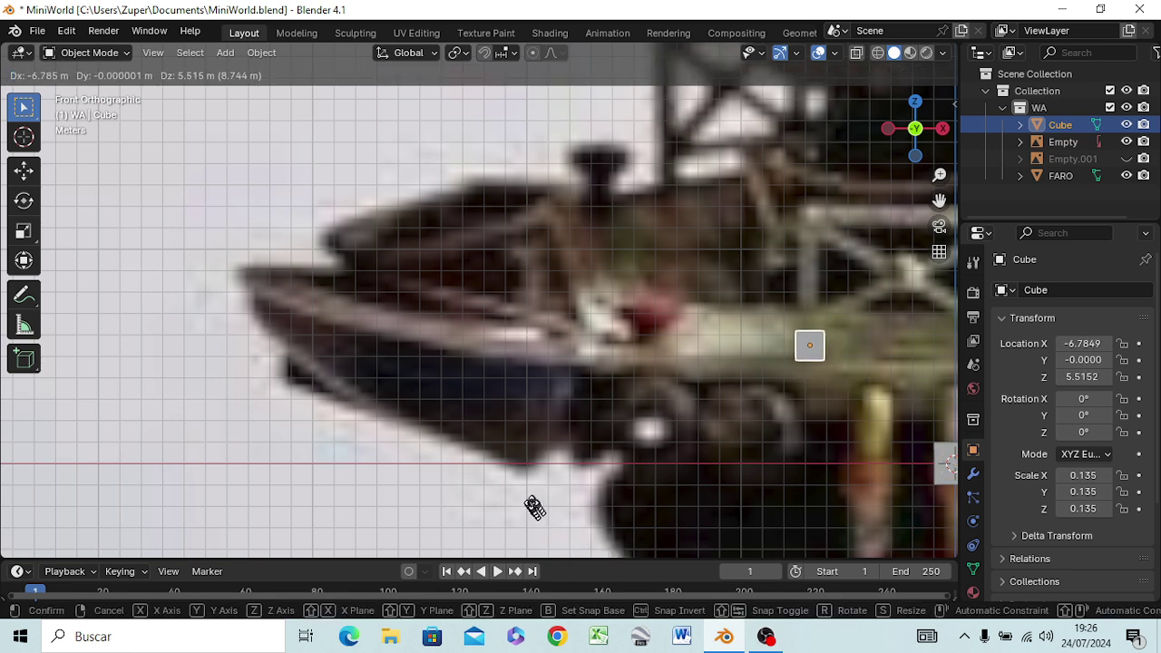
pyautogui.click(535, 510)
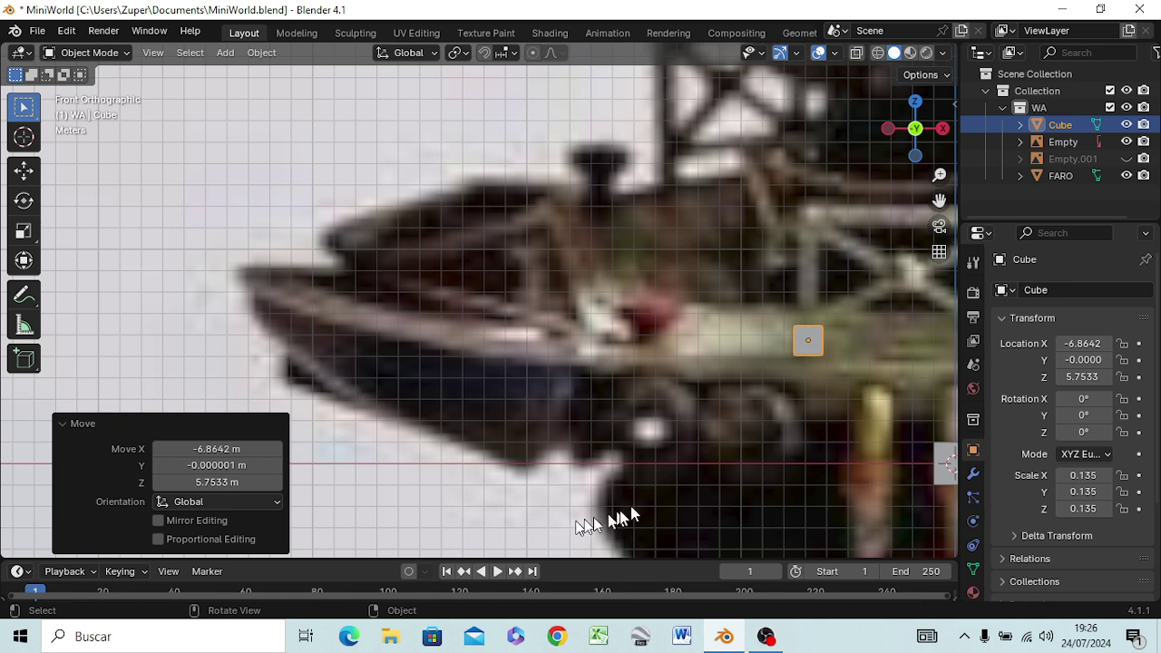
pyautogui.scroll(4, 760, 436)
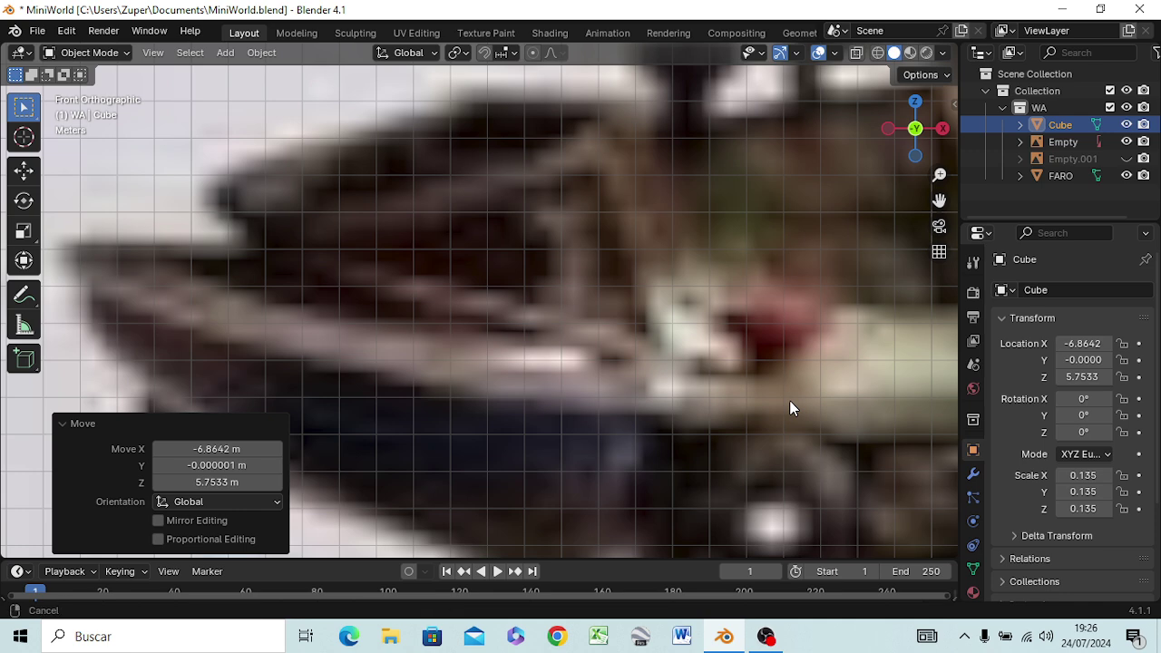
pyautogui.moveTo(789, 400)
pyautogui.keyDown('shift'); pyautogui.mouseDown(button='middle')
pyautogui.moveTo(487, 381)
pyautogui.moveTo(341, 327)
pyautogui.mouseUp(button='middle'); pyautogui.keyUp('shift')
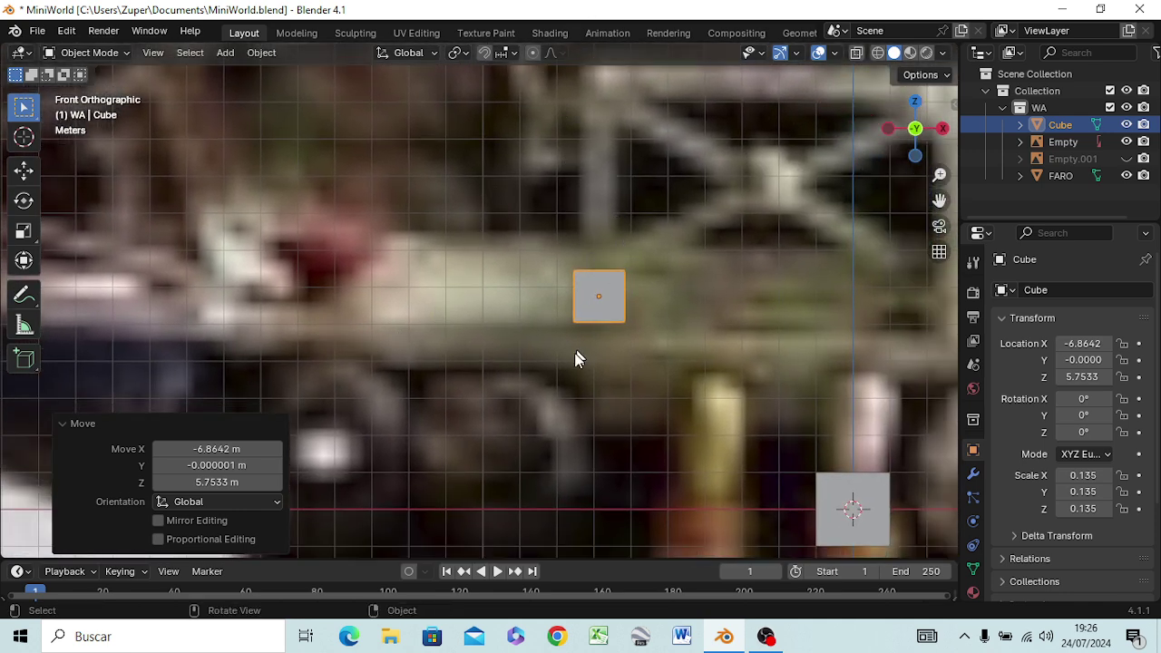
# Scale the Cube to 0.086 and nudge it to X -7.002, Z 4.4904
pyautogui.press('s')
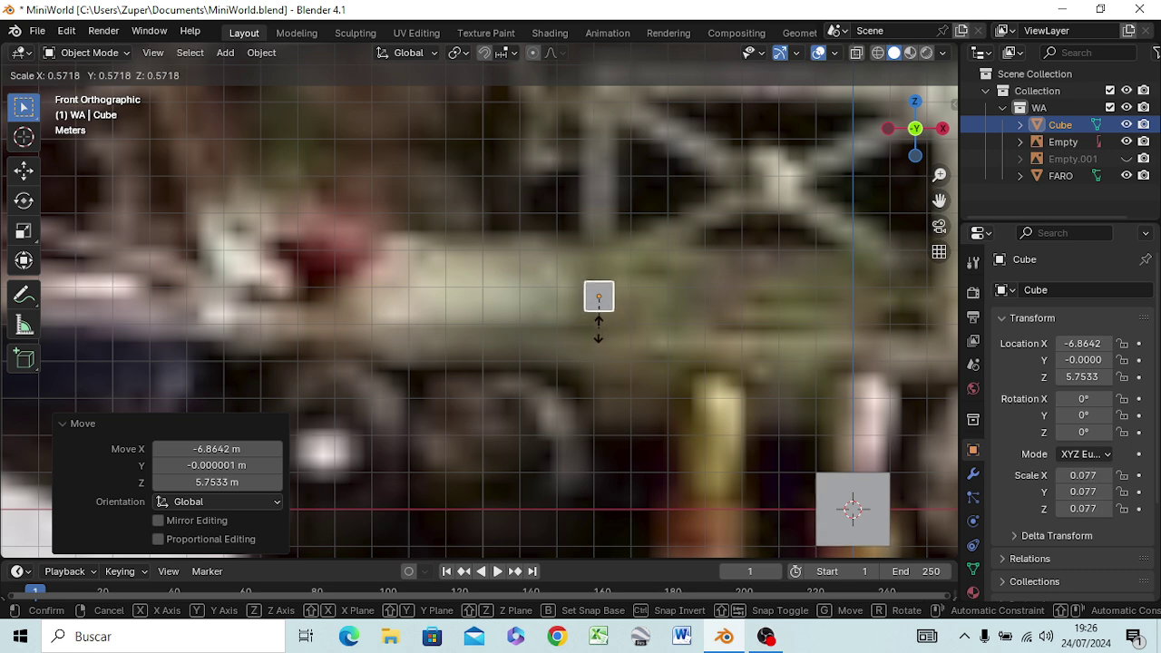
pyautogui.click(595, 339)
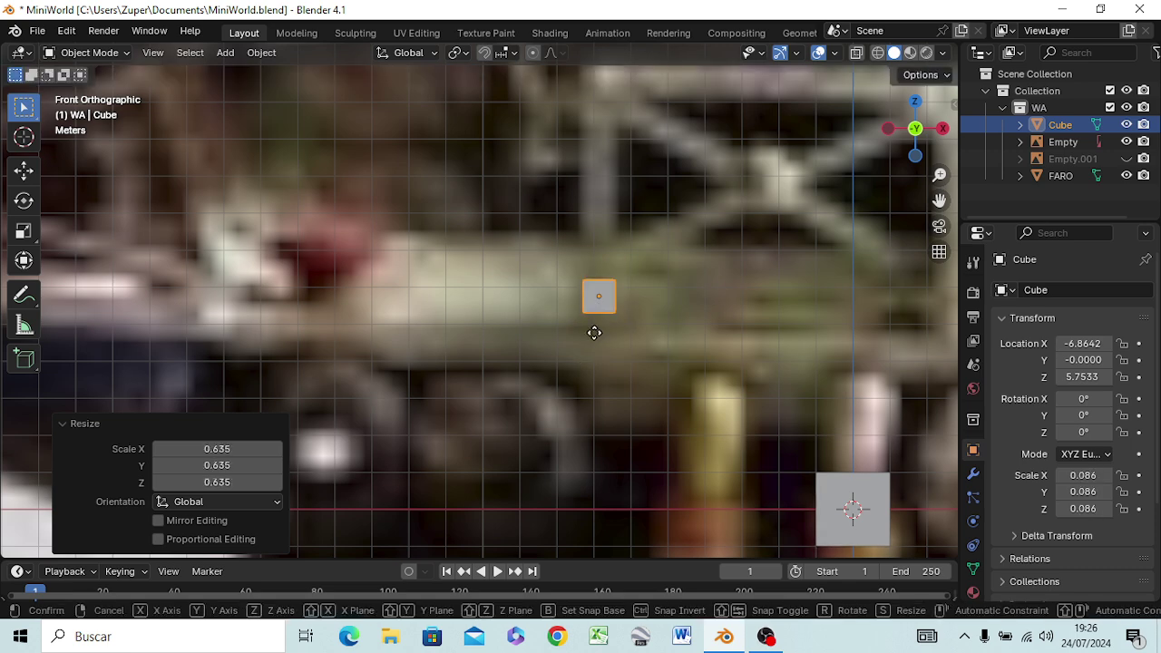
pyautogui.press('g')
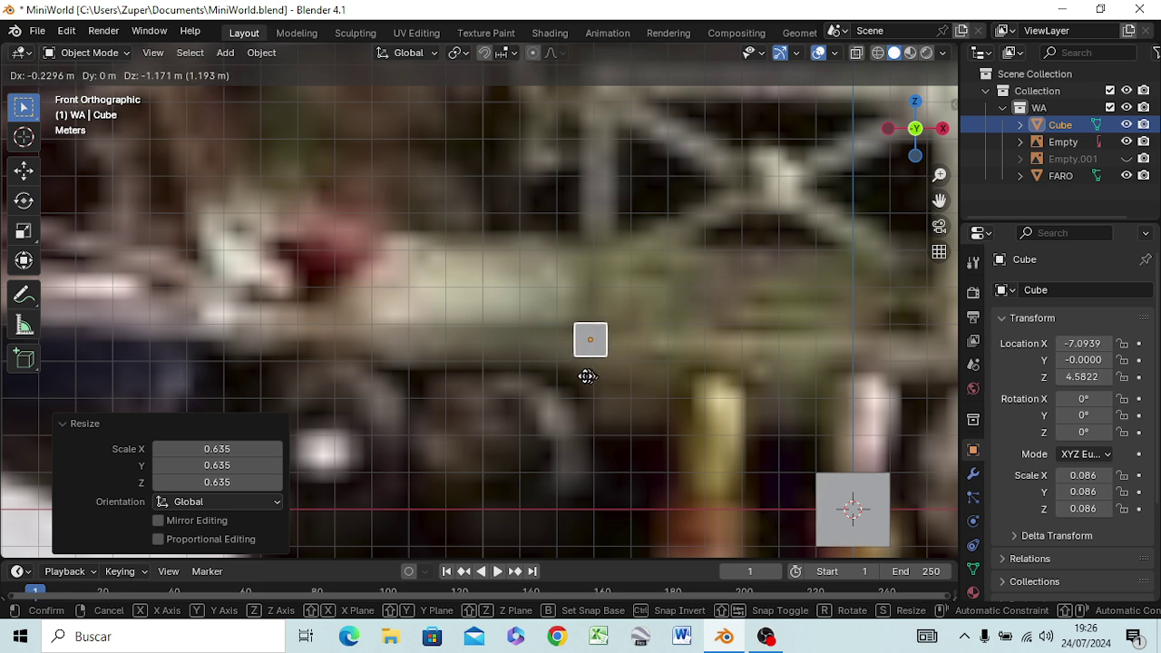
pyautogui.click(590, 386)
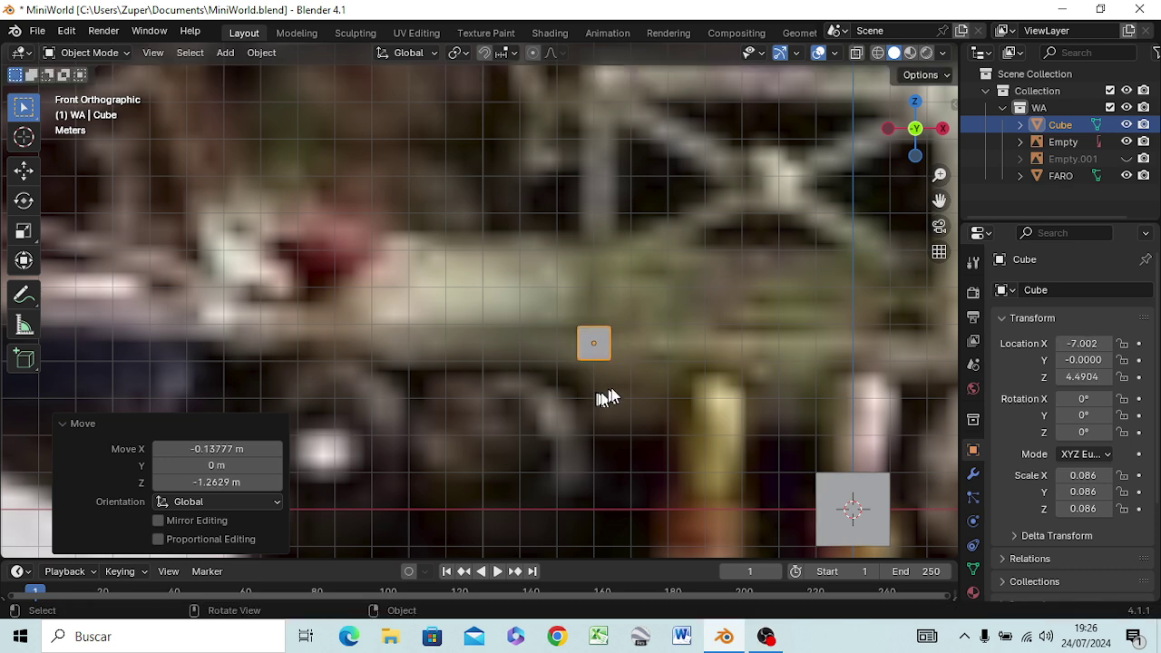
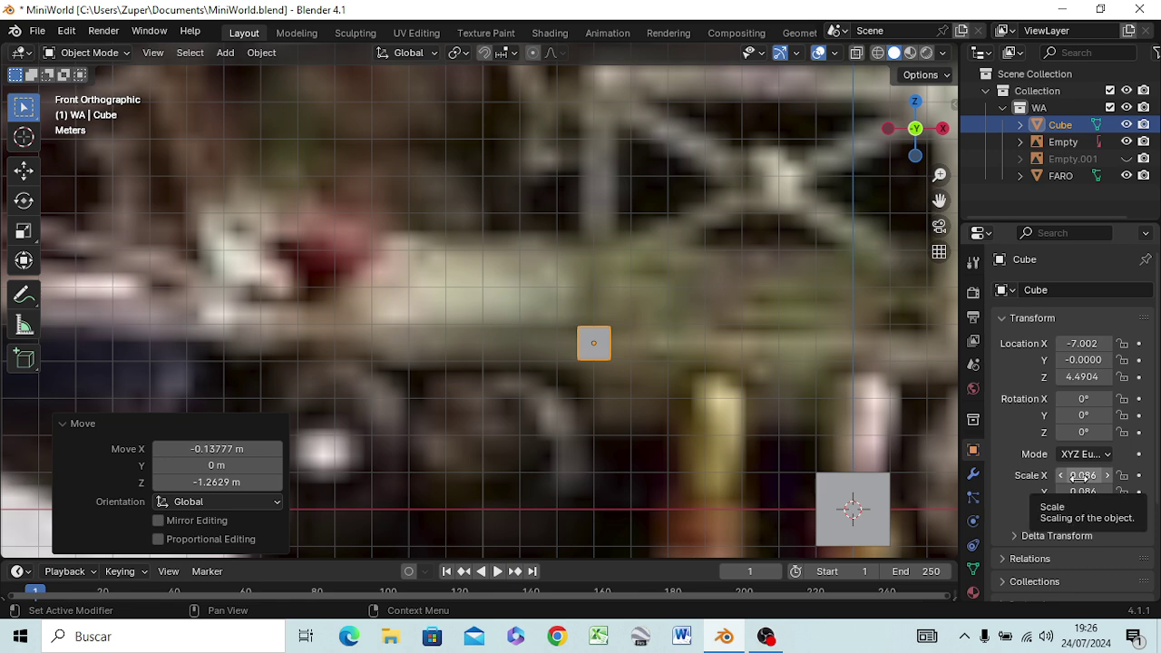
# Try setting the cube's X scale to 0, undo it, and keep it at 0.086
pyautogui.click(1082, 476)
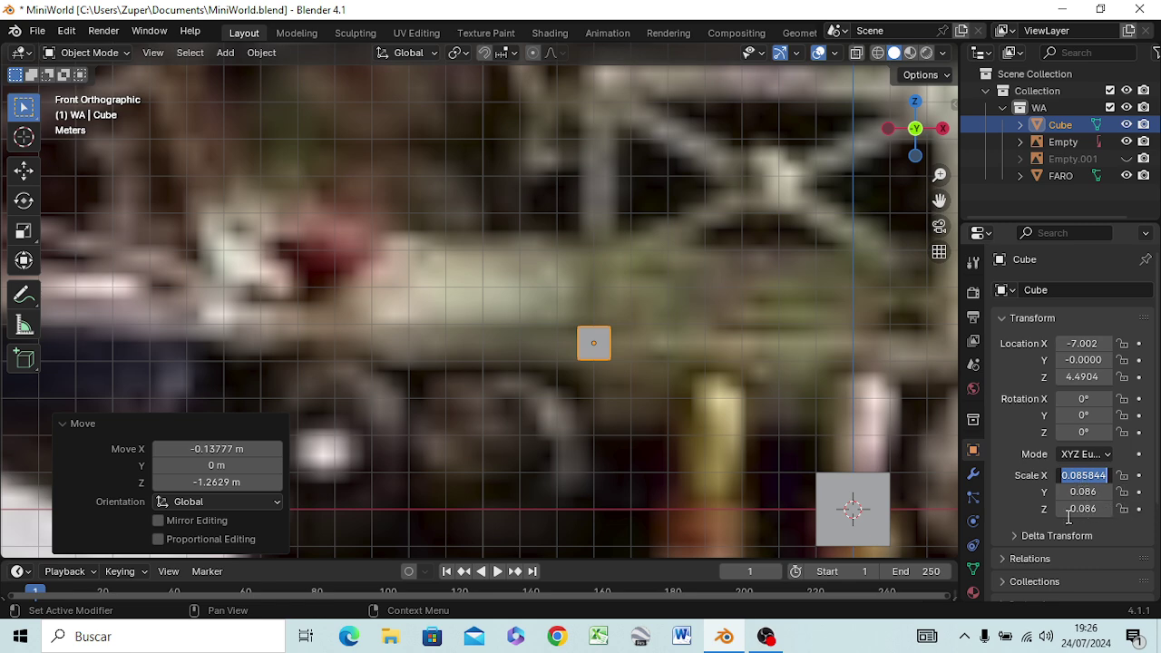
pyautogui.press('BackSpace')
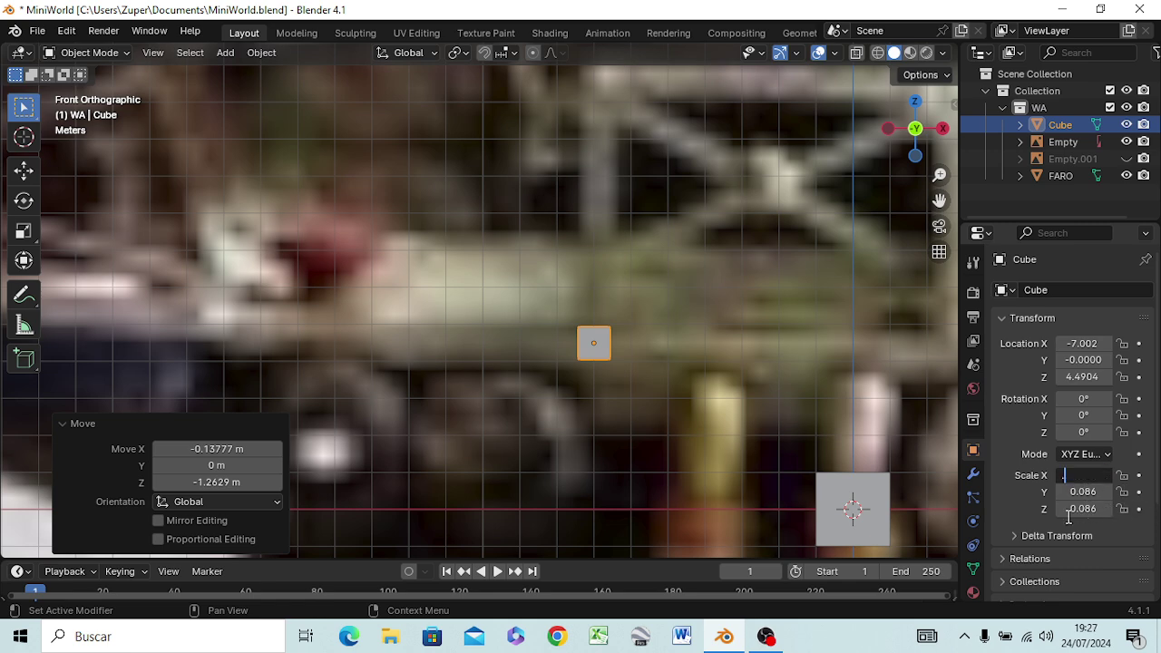
pyautogui.write('.0')
pyautogui.press('Return')
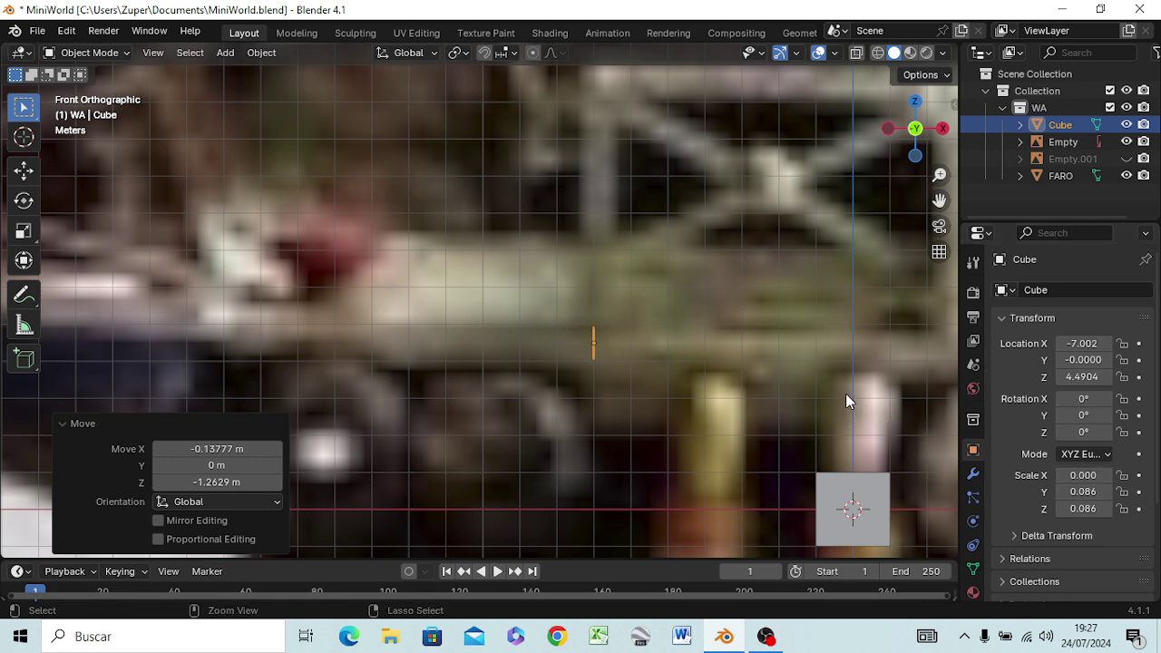
pyautogui.hotkey('ctrl', 'z')
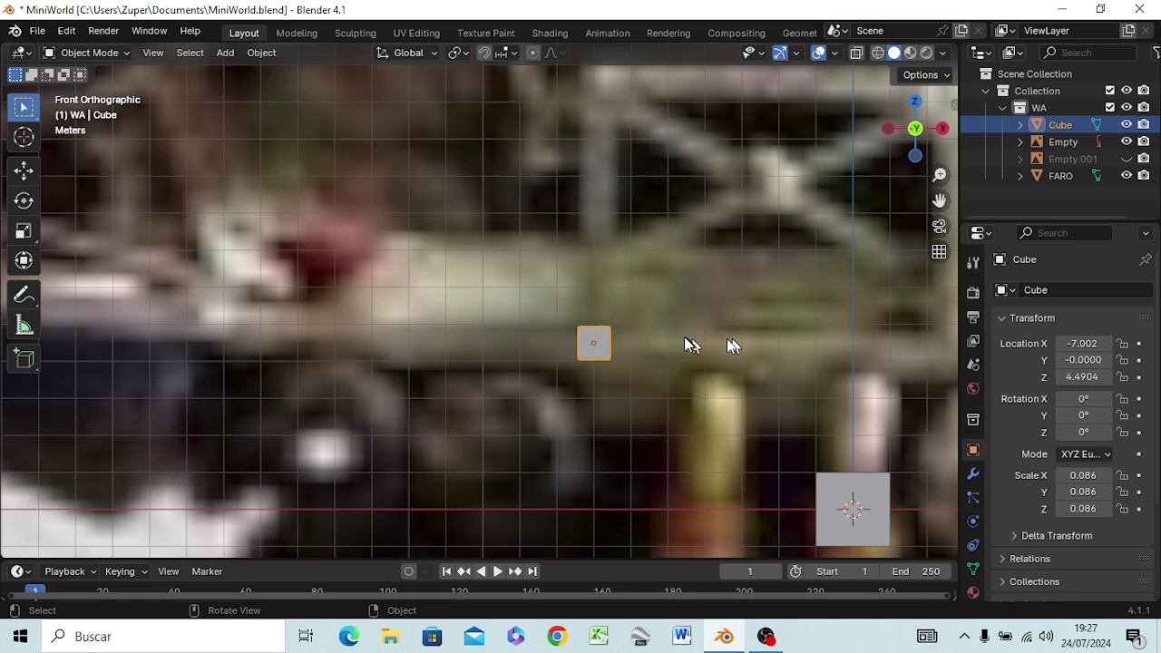
pyautogui.click(1084, 475)
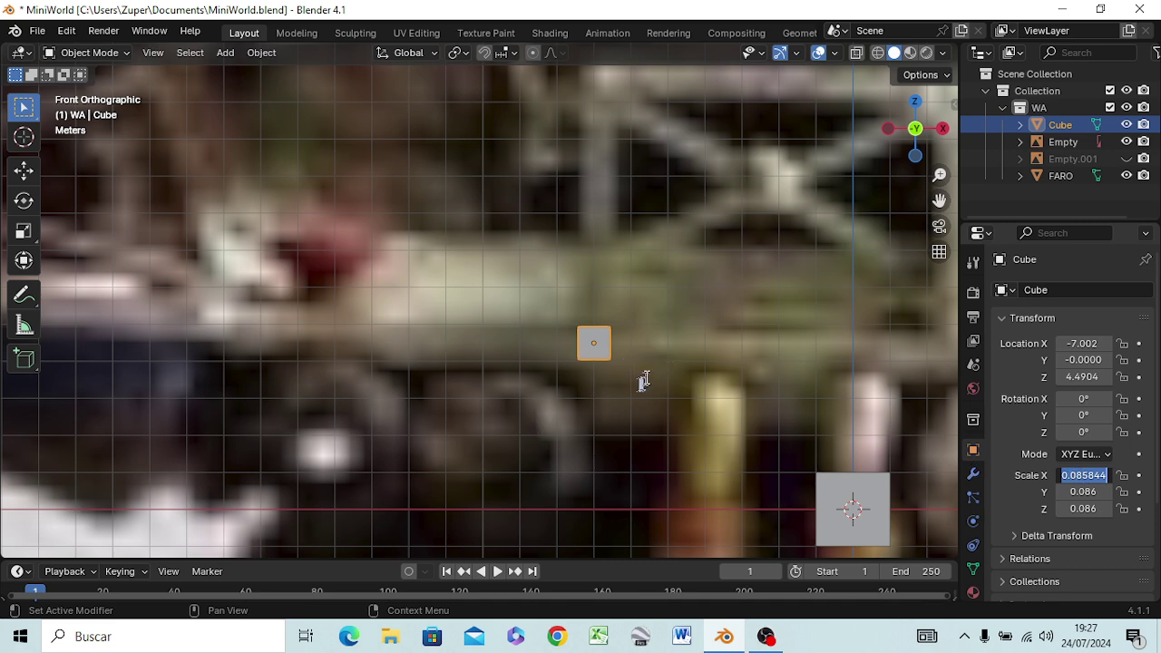
pyautogui.press('Return')
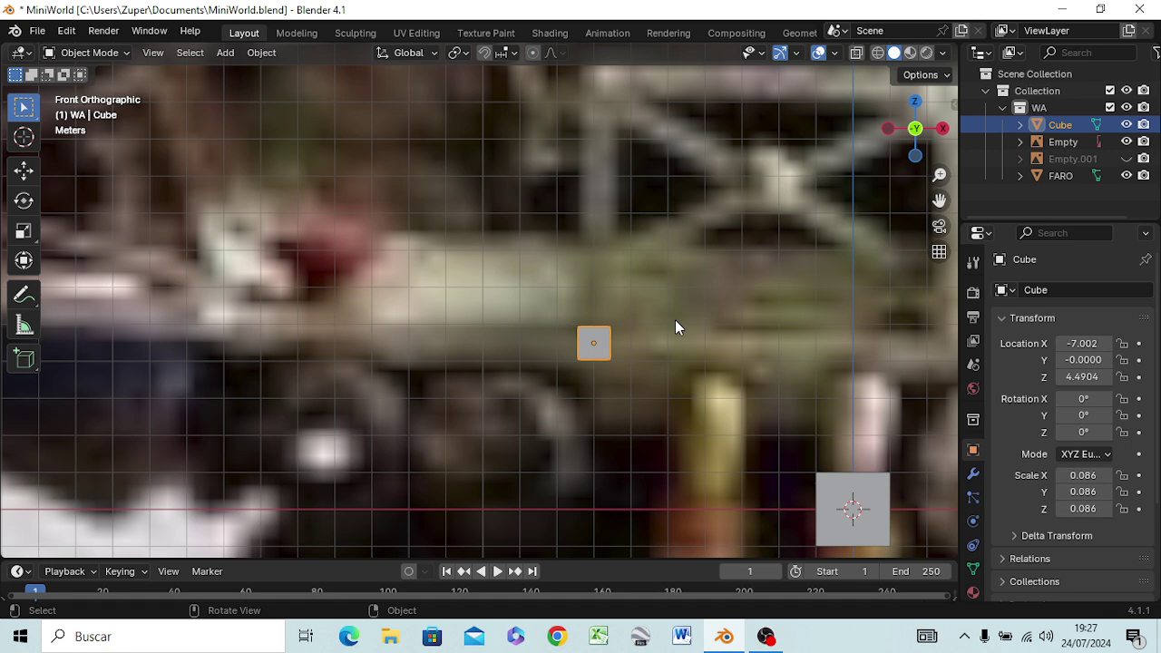
# In right view, delete the FARO object, then select the cube and orbit to perspective
pyautogui.press('KP_3')
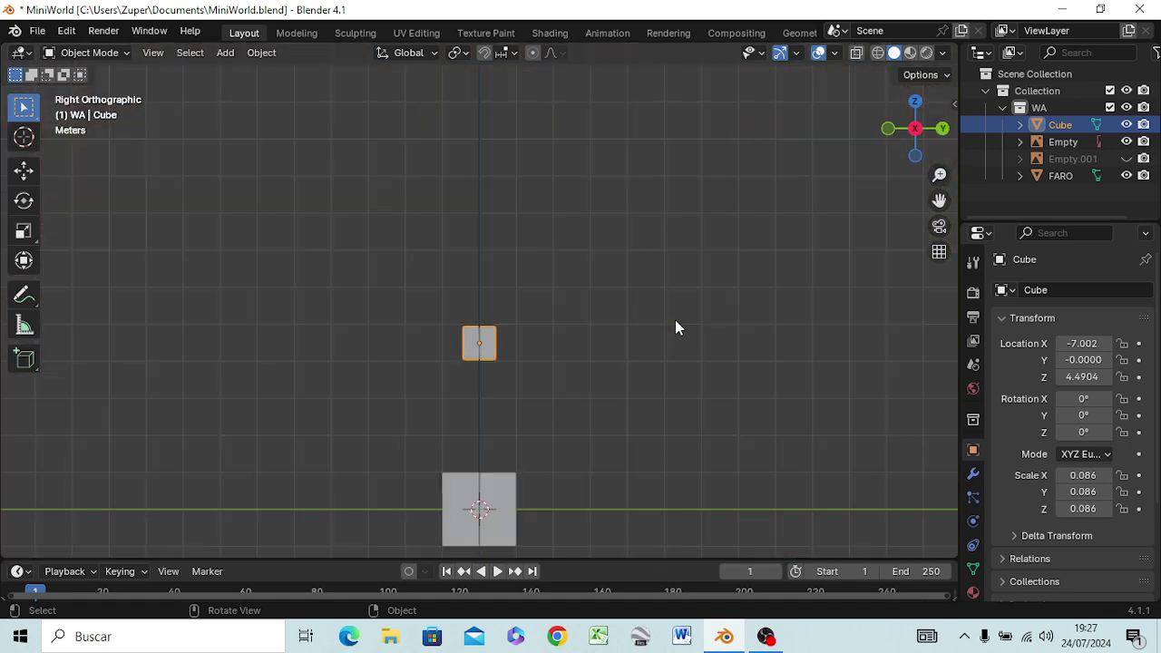
pyautogui.click(464, 510)
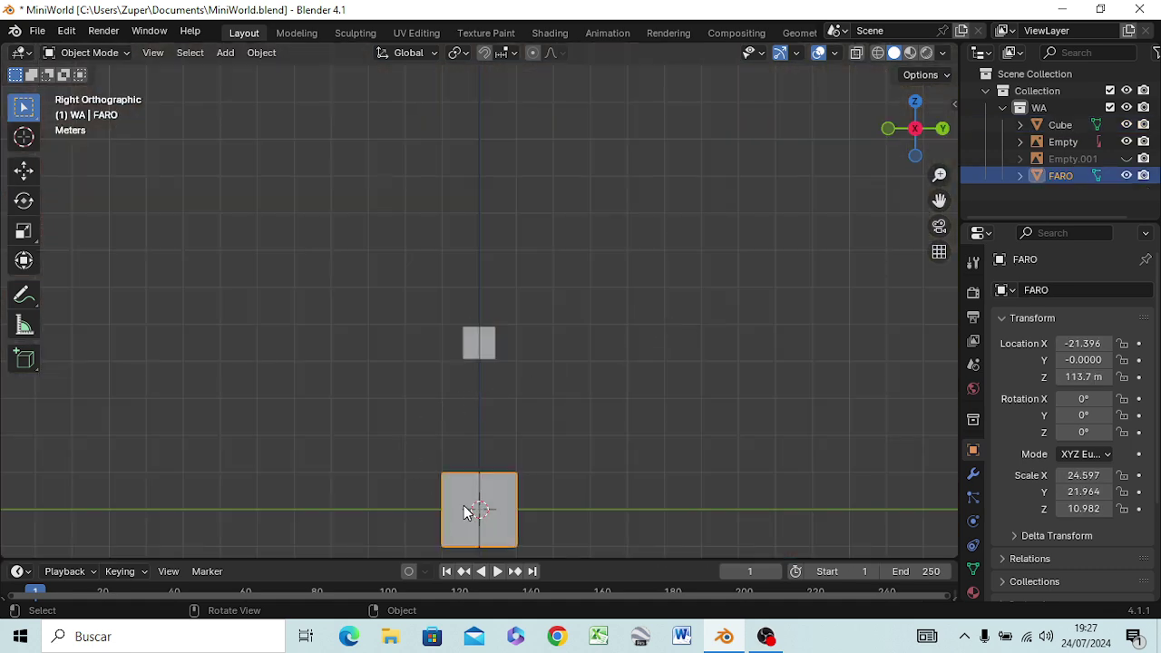
pyautogui.press('Delete')
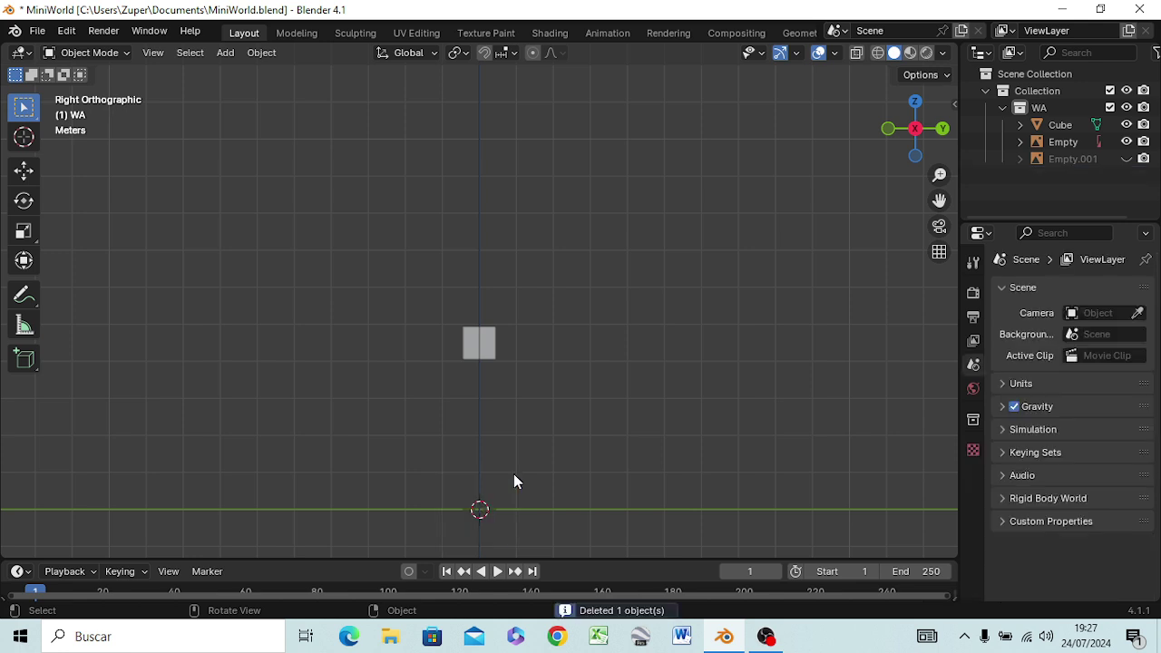
pyautogui.click(486, 354)
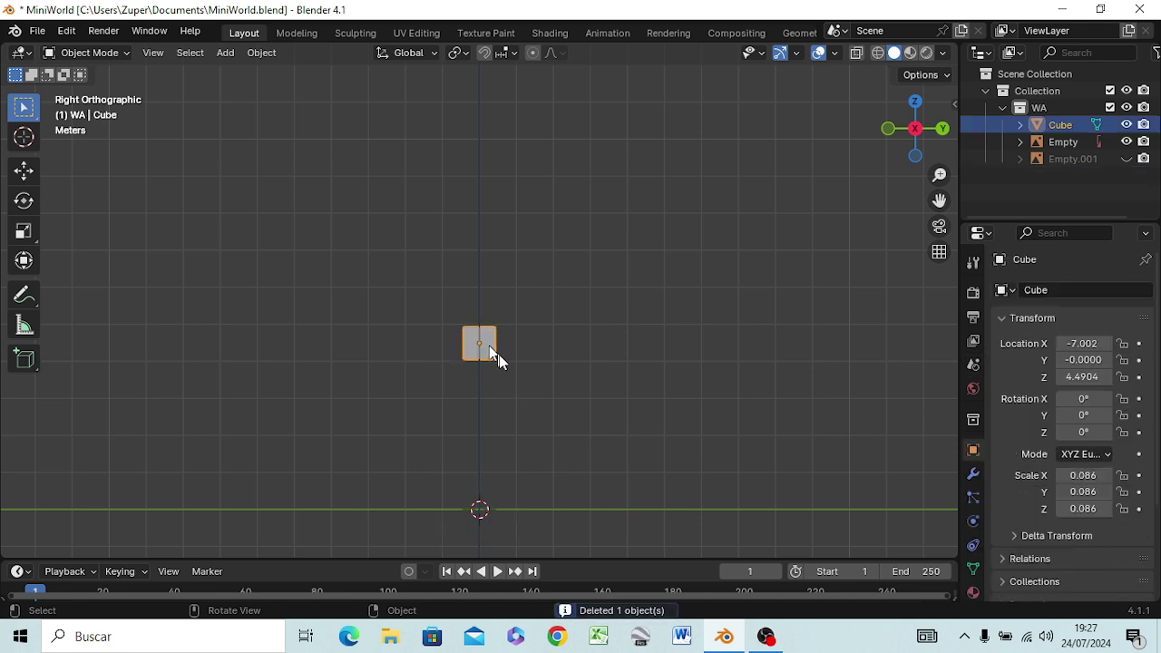
pyautogui.moveTo(529, 358); pyautogui.dragTo(504, 366, button='middle')
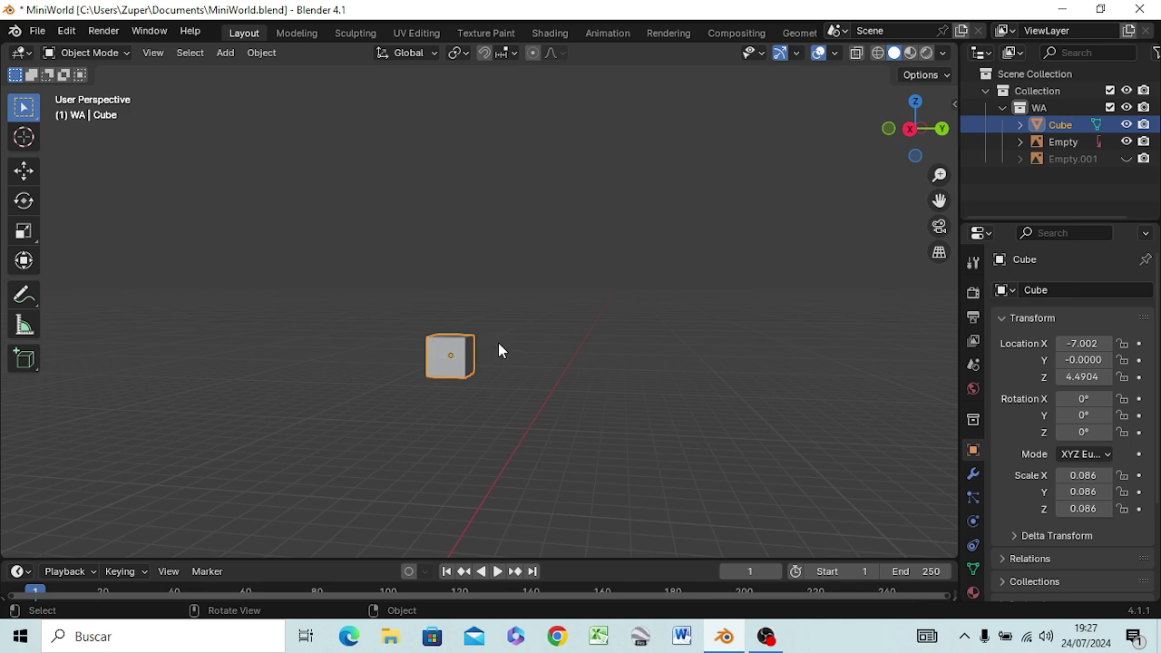
# In Edit Mode, select the cube's right face and try X-axis moves, leaving it unchanged
pyautogui.press('Tab')
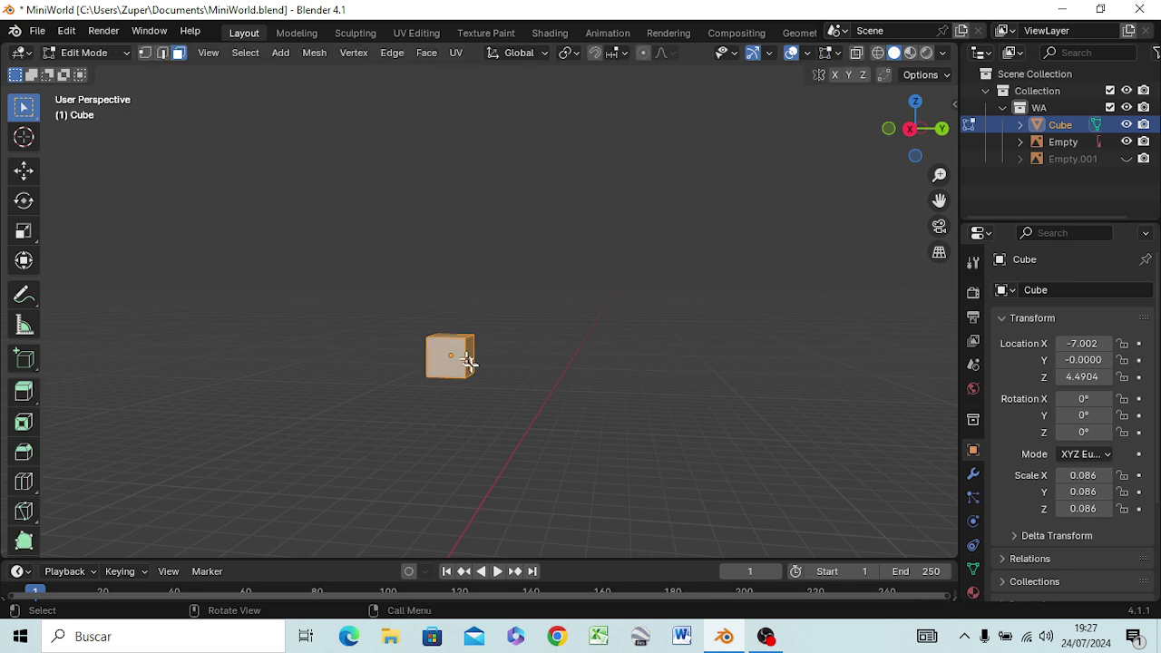
pyautogui.click(468, 362)
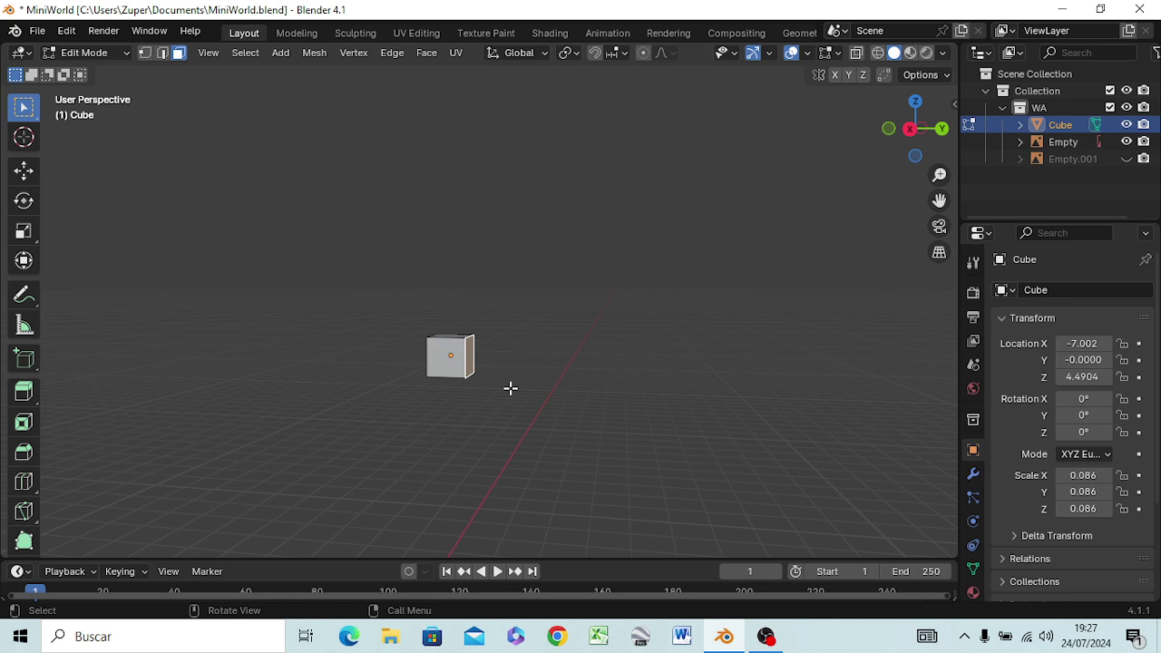
pyautogui.press('KP_3')
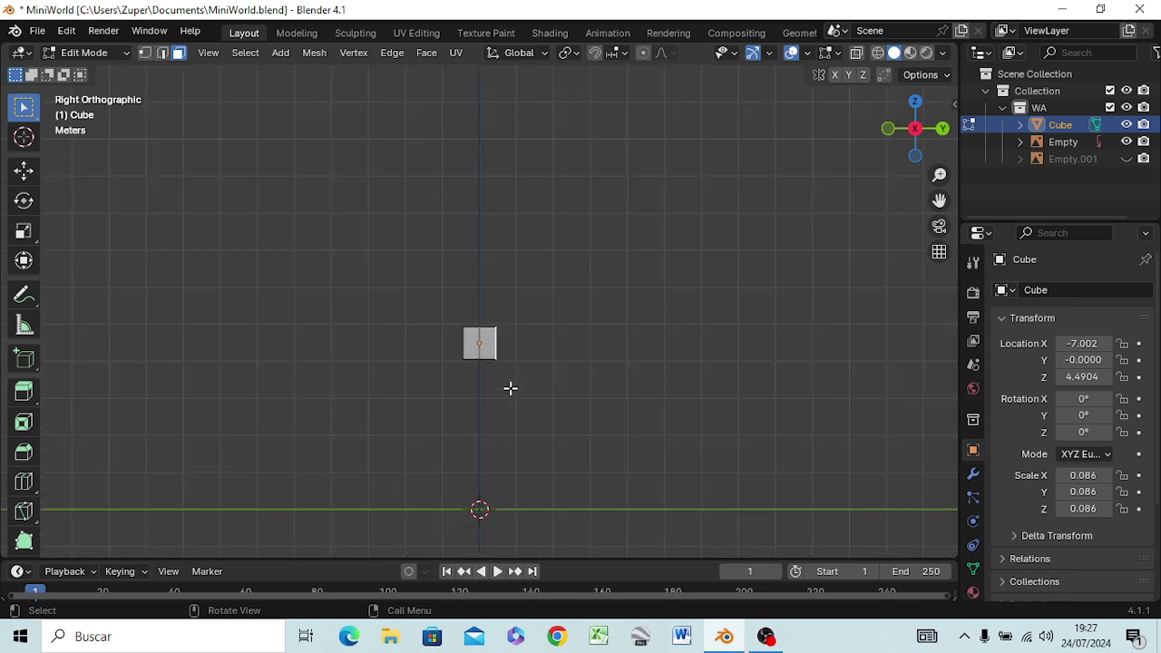
pyautogui.press('g')
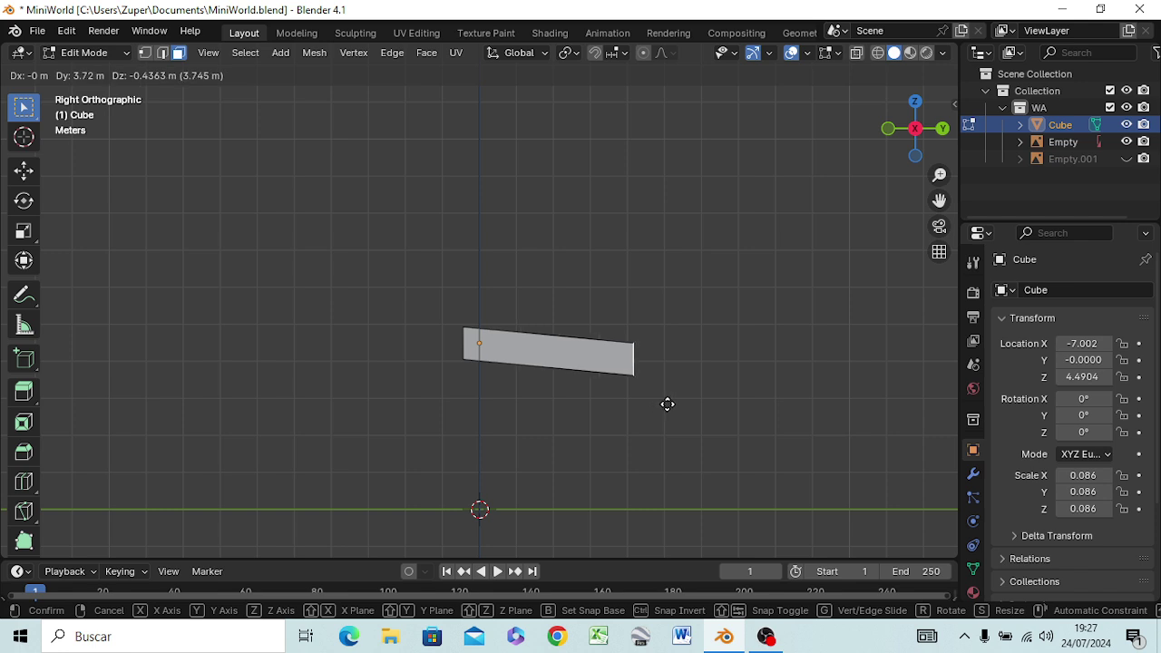
pyautogui.press('x')
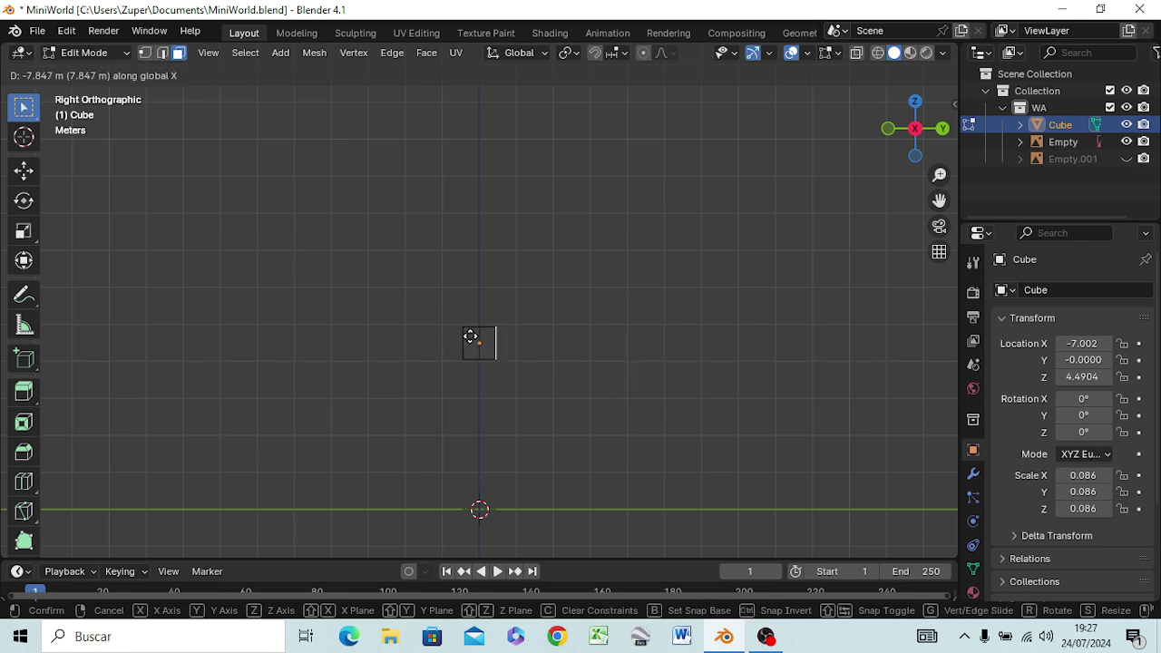
pyautogui.click(573, 354)
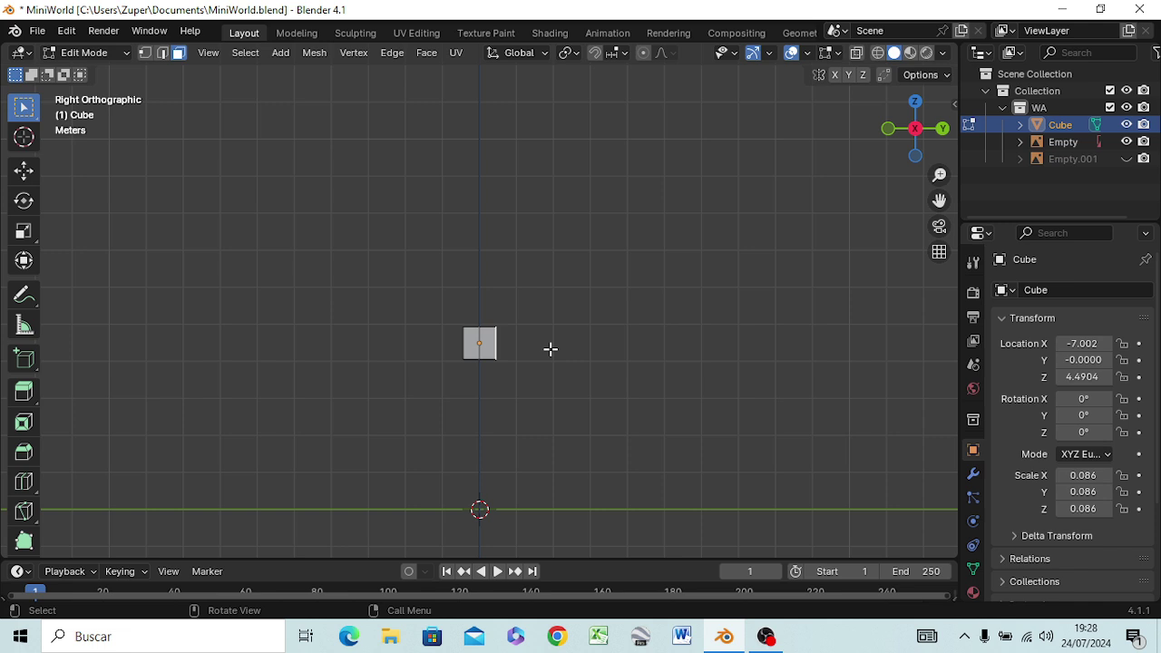
pyautogui.press('g')
pyautogui.press('x')
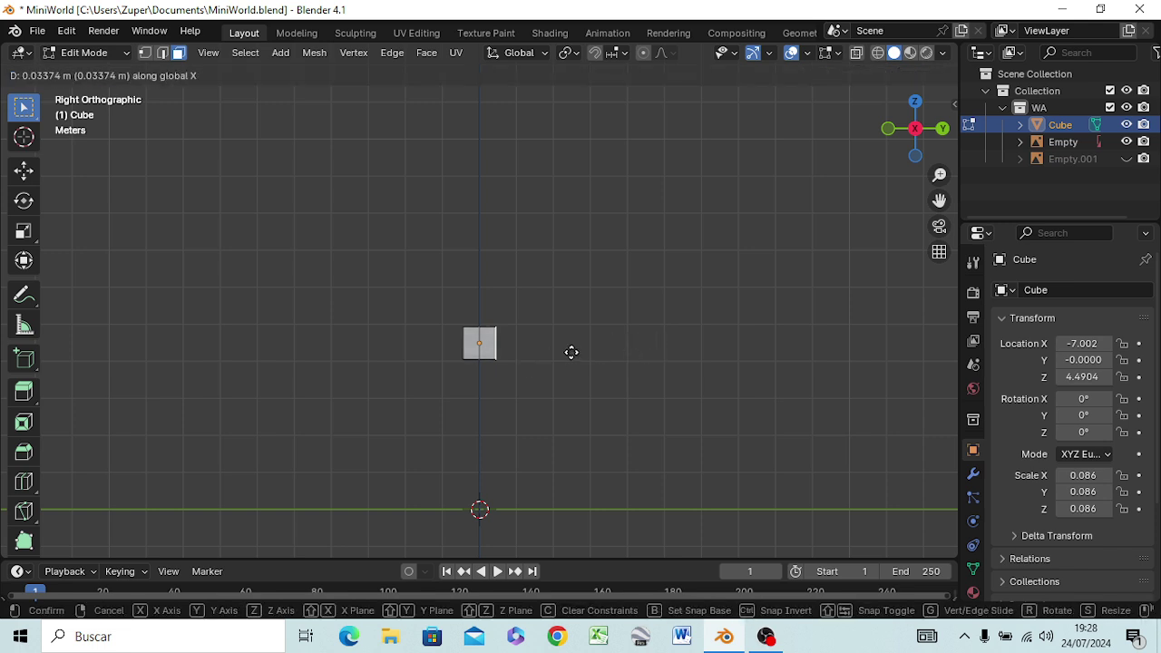
pyautogui.click(571, 352)
pyautogui.moveTo(571, 352)
pyautogui.mouseDown(button='middle')
pyautogui.moveTo(499, 381)
pyautogui.moveTo(490, 365)
pyautogui.mouseUp(button='middle')
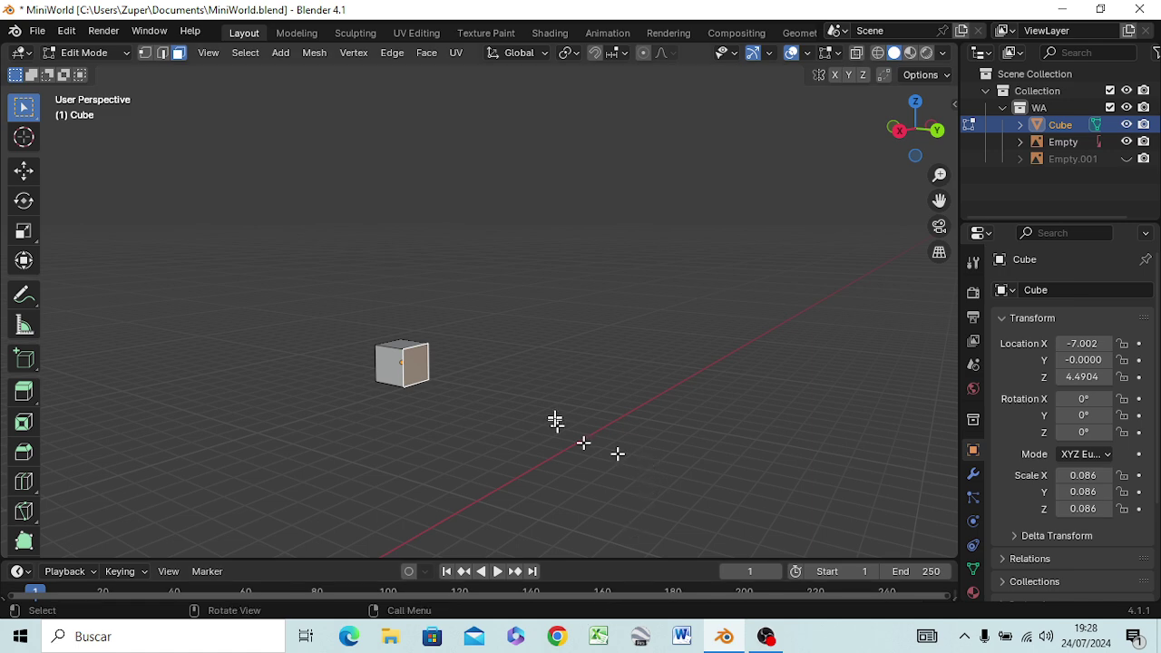
# Clear the face selection, then undo repeatedly until the FARO object returns
pyautogui.click(557, 419)
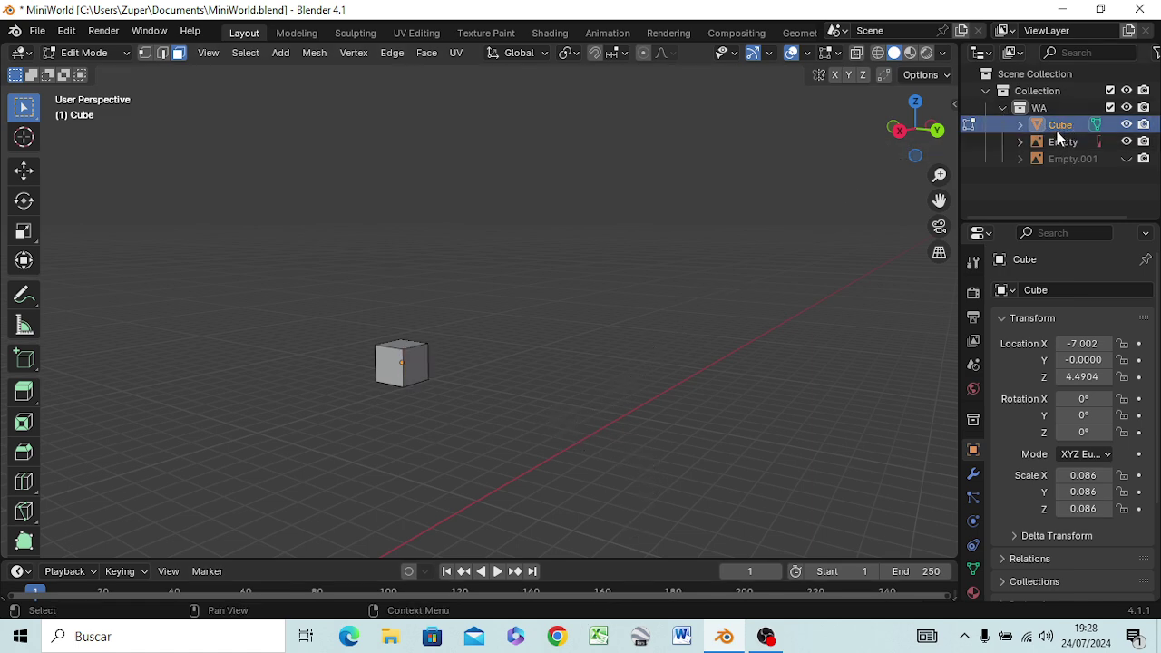
pyautogui.press('ctrl')
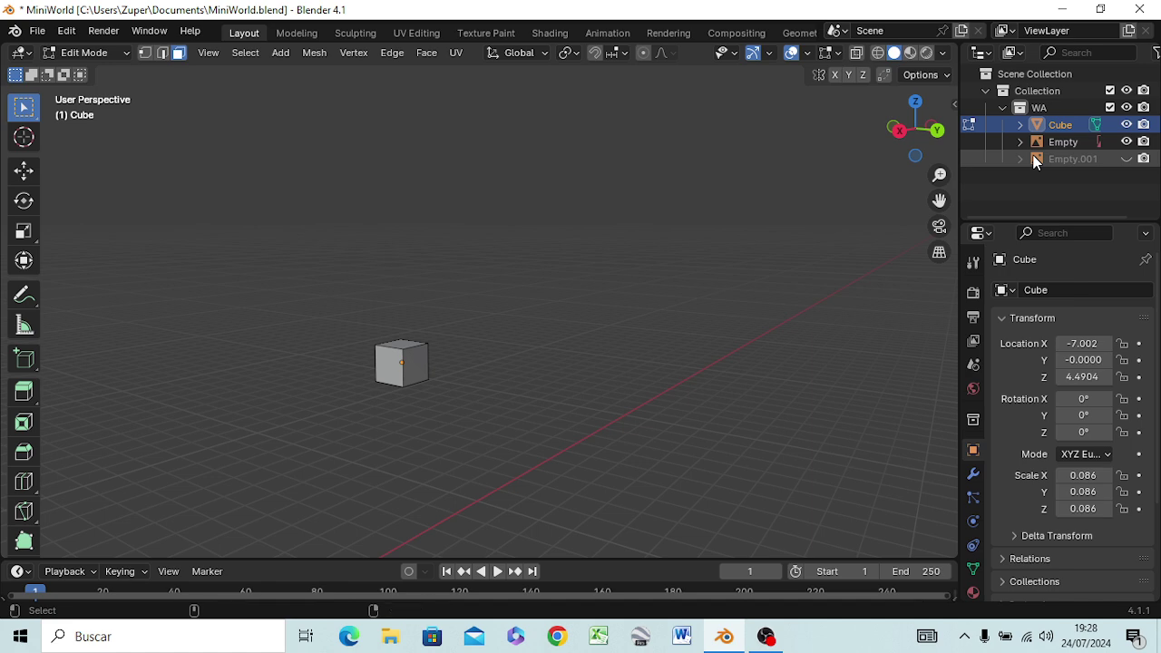
pyautogui.hotkey('ctrl', 'z')
pyautogui.hotkey('ctrl', 'z')
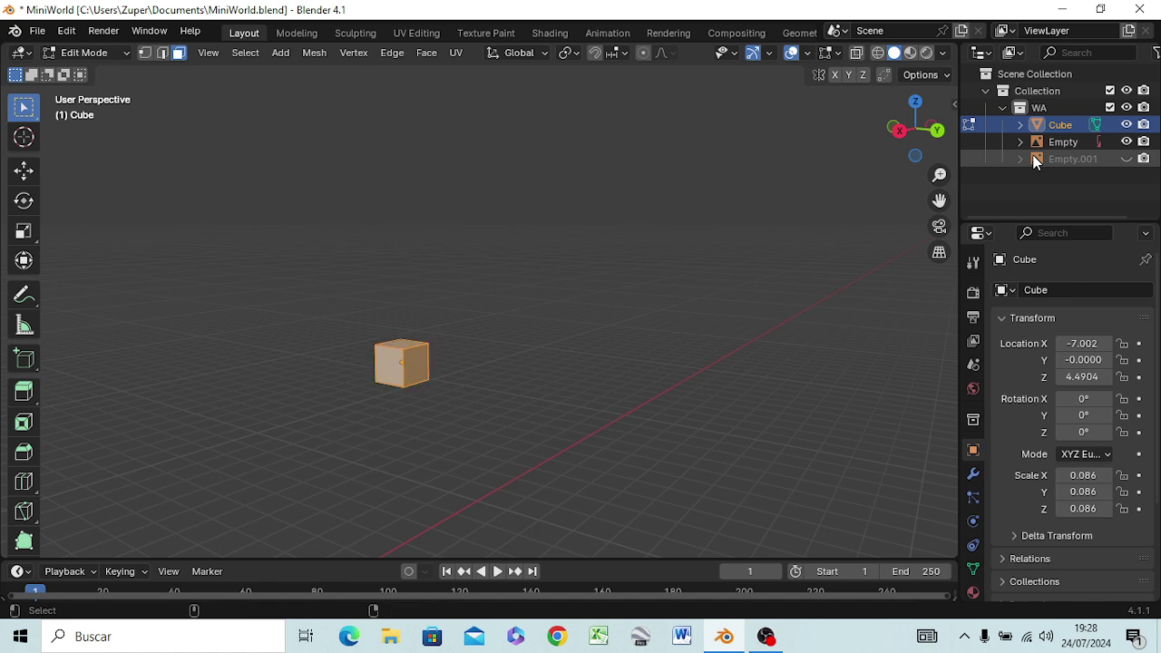
pyautogui.hotkey('ctrl', 'z')
pyautogui.hotkey('ctrl', 'z')
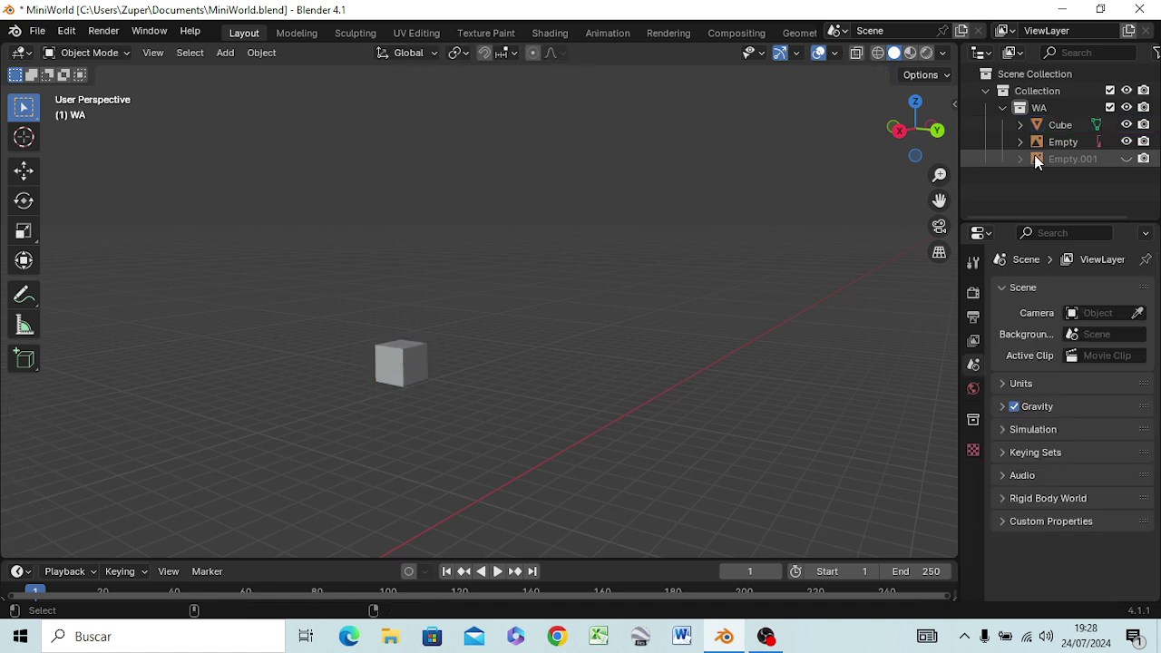
pyautogui.hotkey('ctrl', 'z')
pyautogui.hotkey('ctrl', 'z')
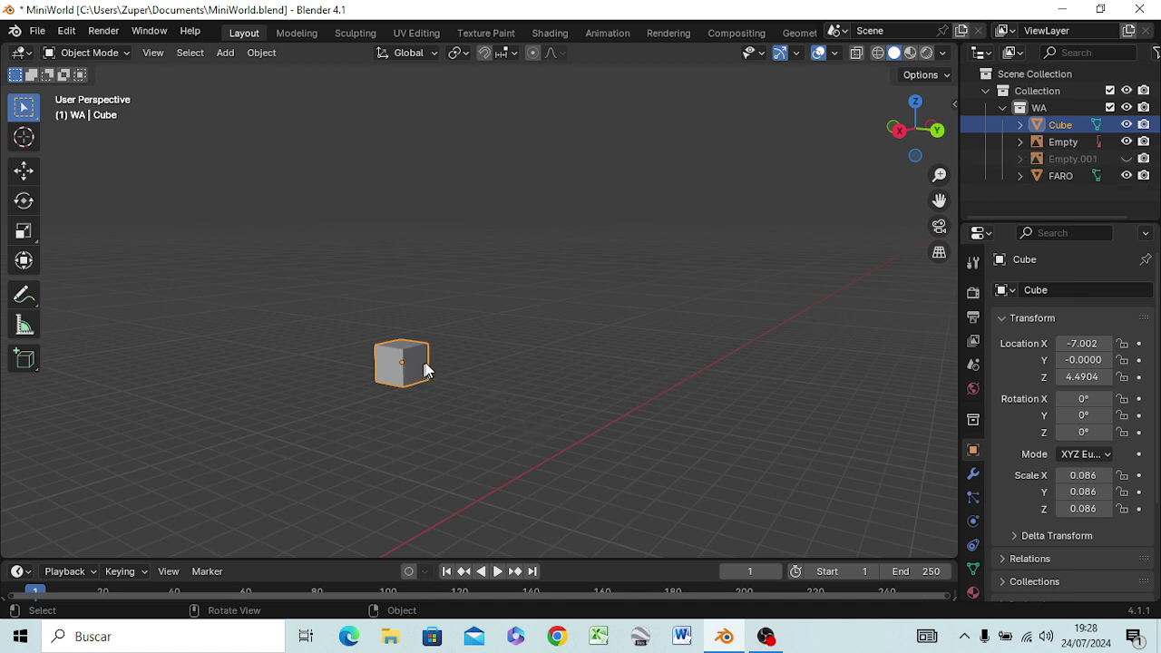
# In Edit Mode, deselect all and extrude the cube's right end face 4.888 m along Y
pyautogui.press('Tab')
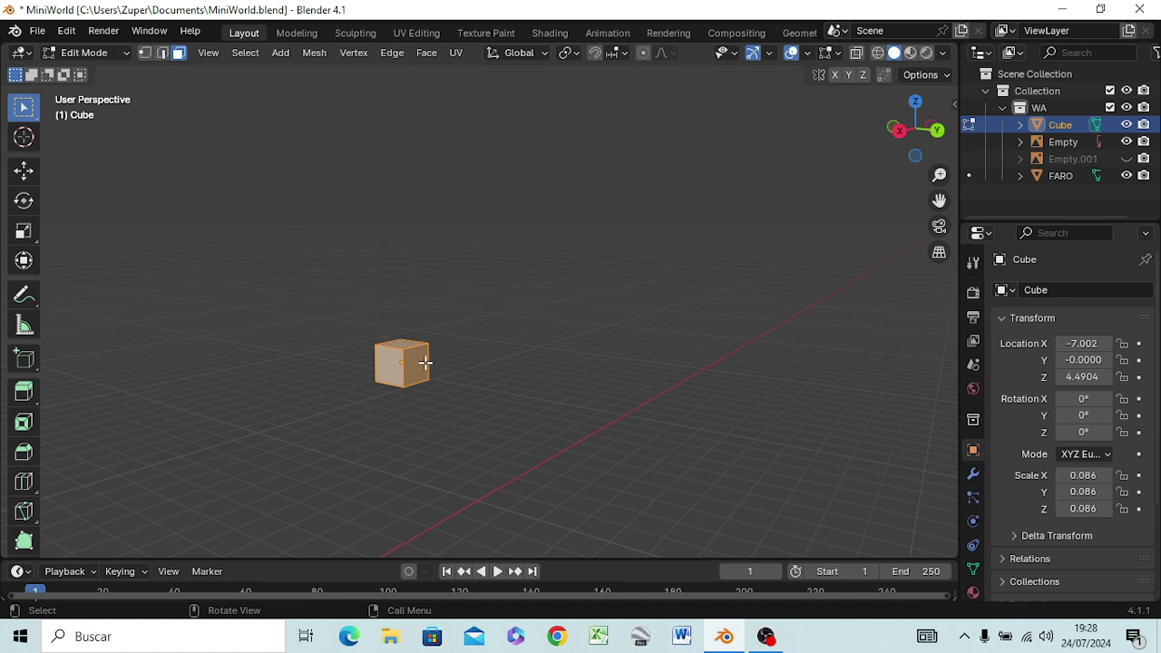
pyautogui.hotkey('alt', 'a')
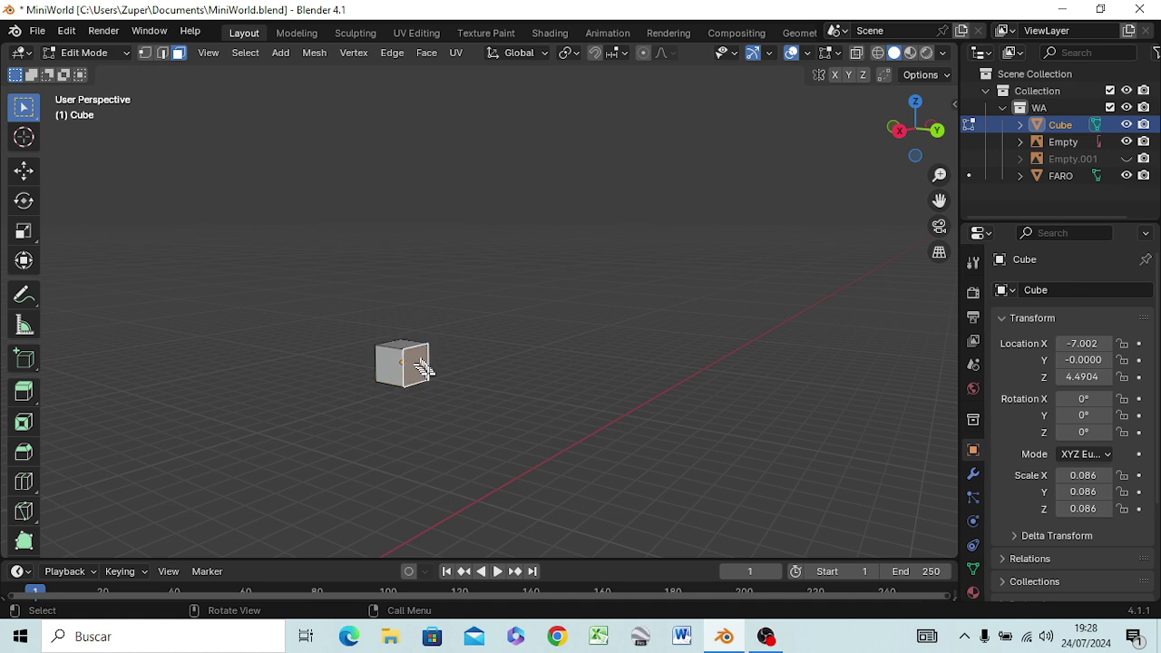
pyautogui.click(423, 367)
pyautogui.press('e')
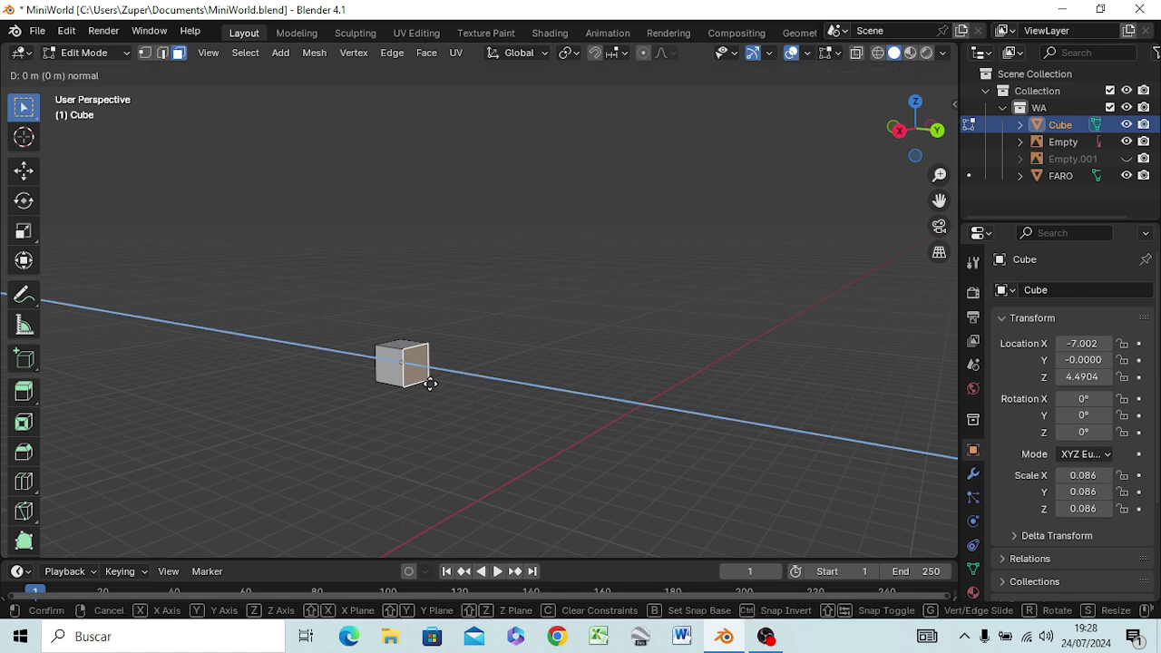
pyautogui.press('y')
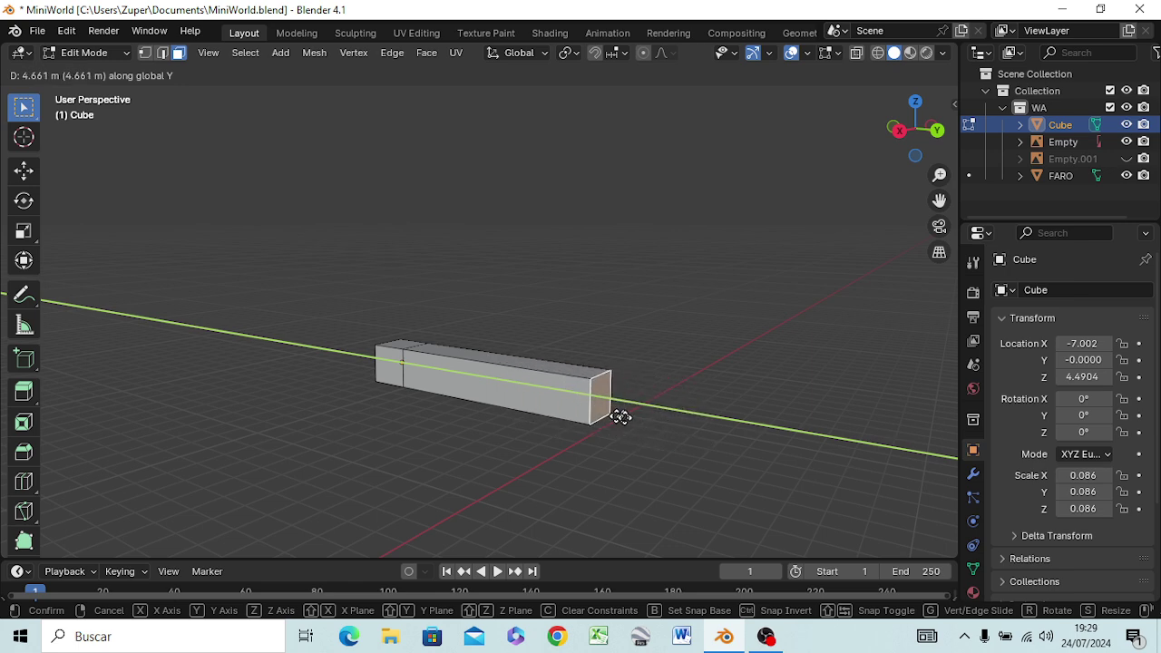
pyautogui.click(622, 416)
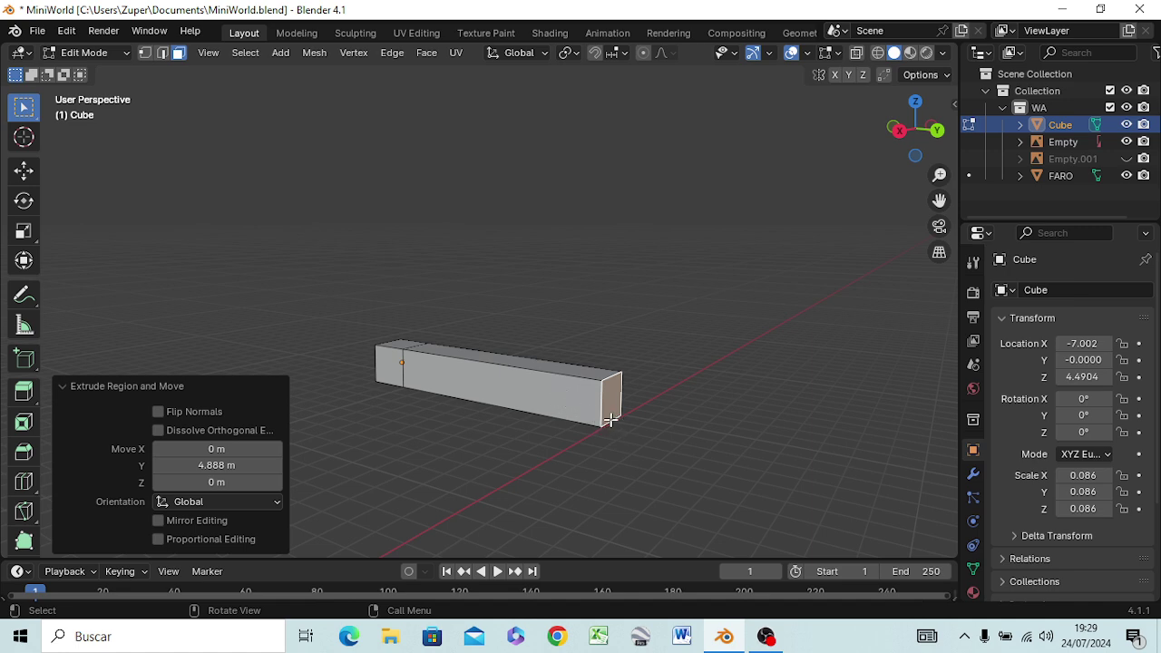
# Undo the long extrusion and extrude the end face a short way outward instead
pyautogui.hotkey('ctrl', 'z')
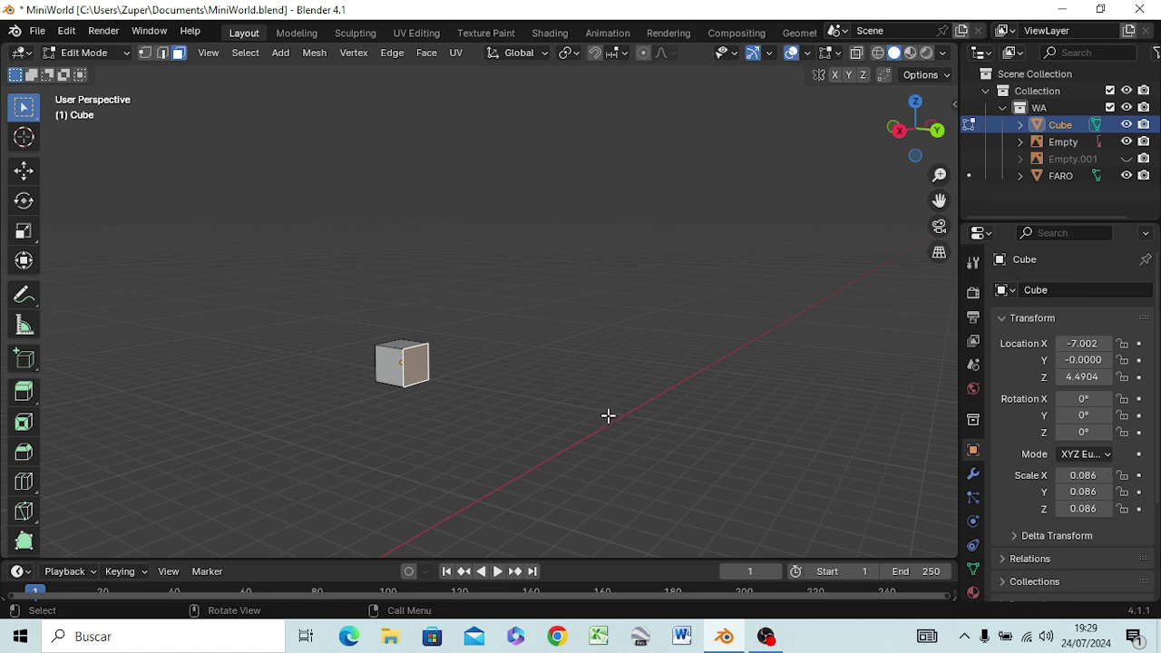
pyautogui.press('e')
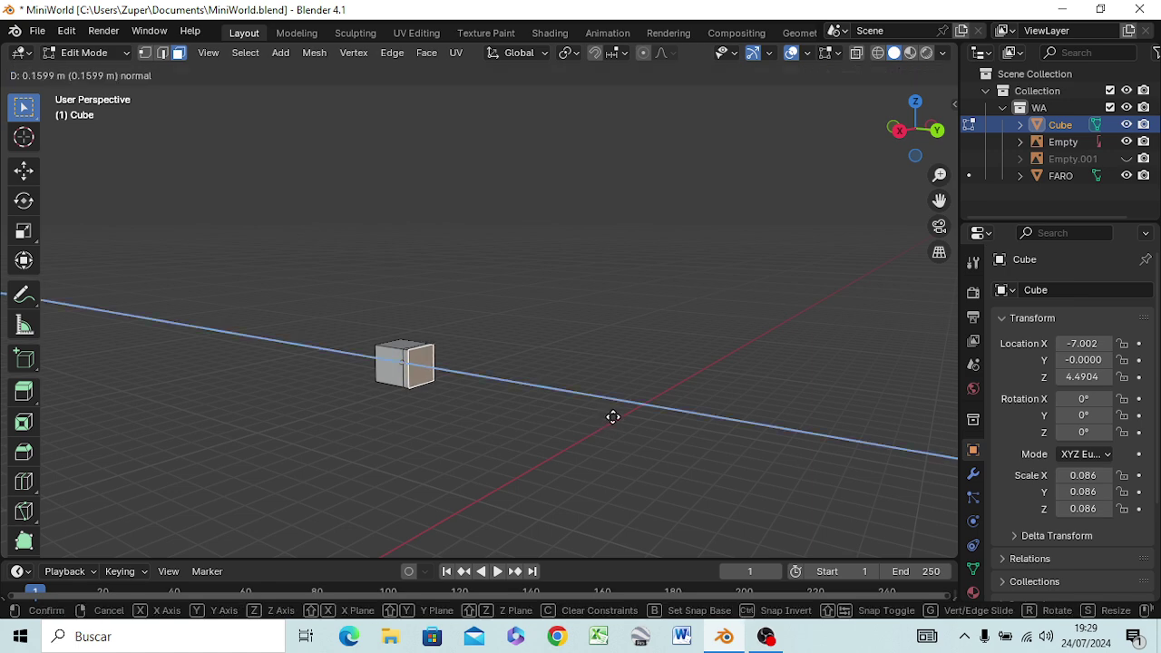
pyautogui.click(613, 417)
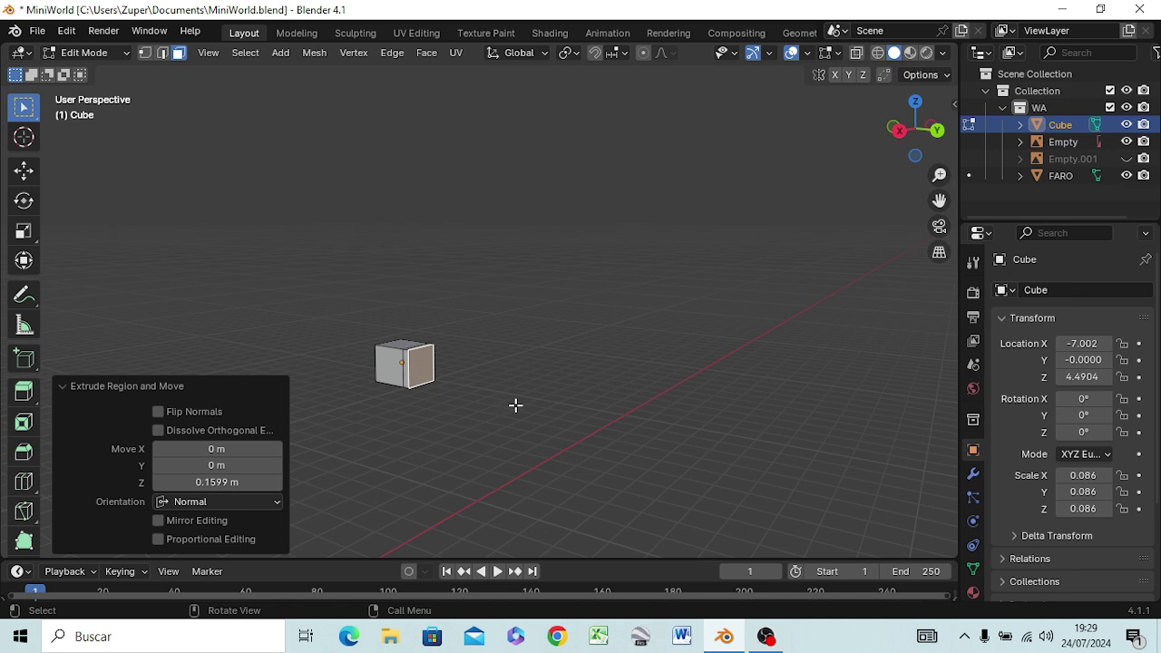
# Extrude the end face again briefly and scale the new face to 0.468 along Z
pyautogui.click(450, 386)
pyautogui.click(407, 376)
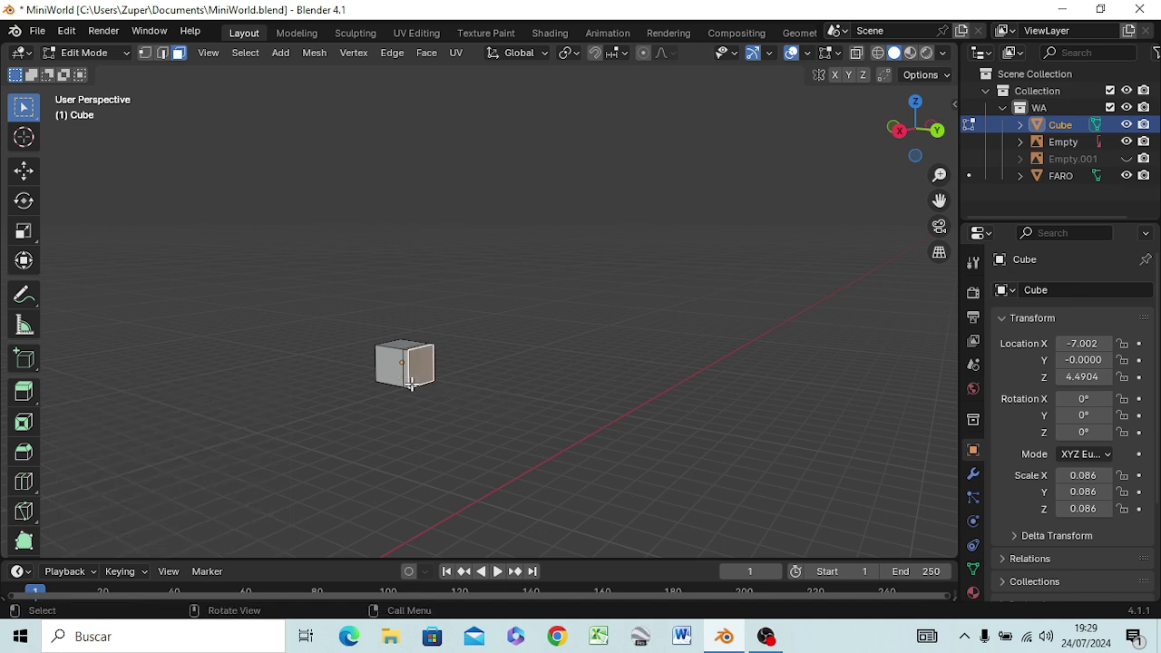
pyautogui.press('e')
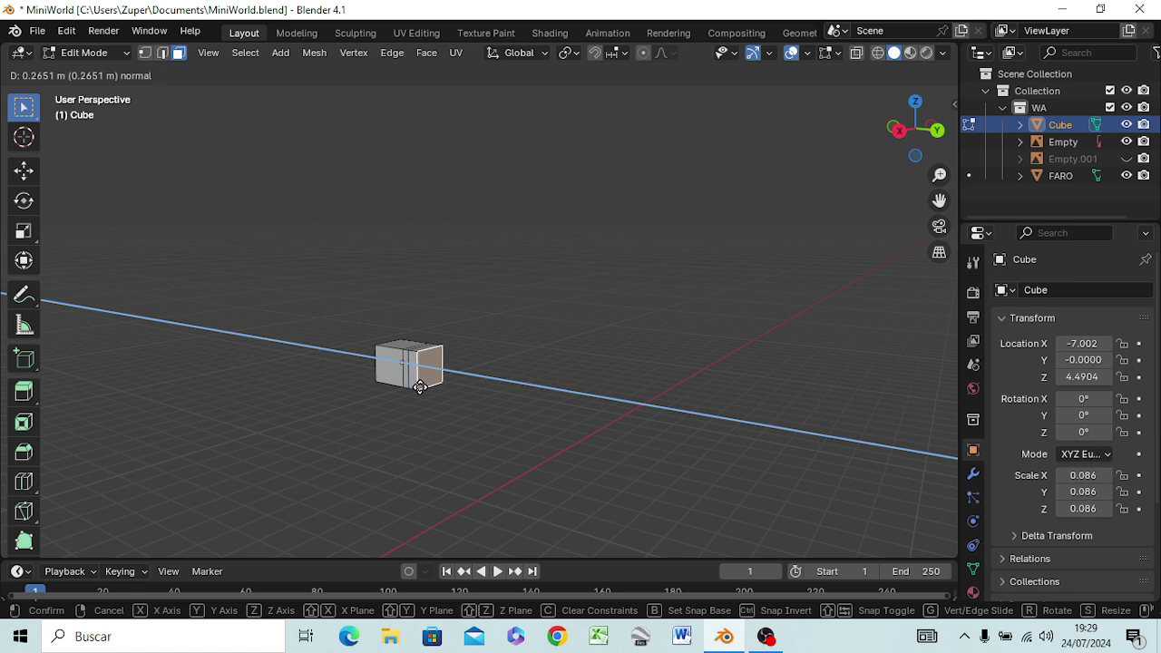
pyautogui.click(415, 386)
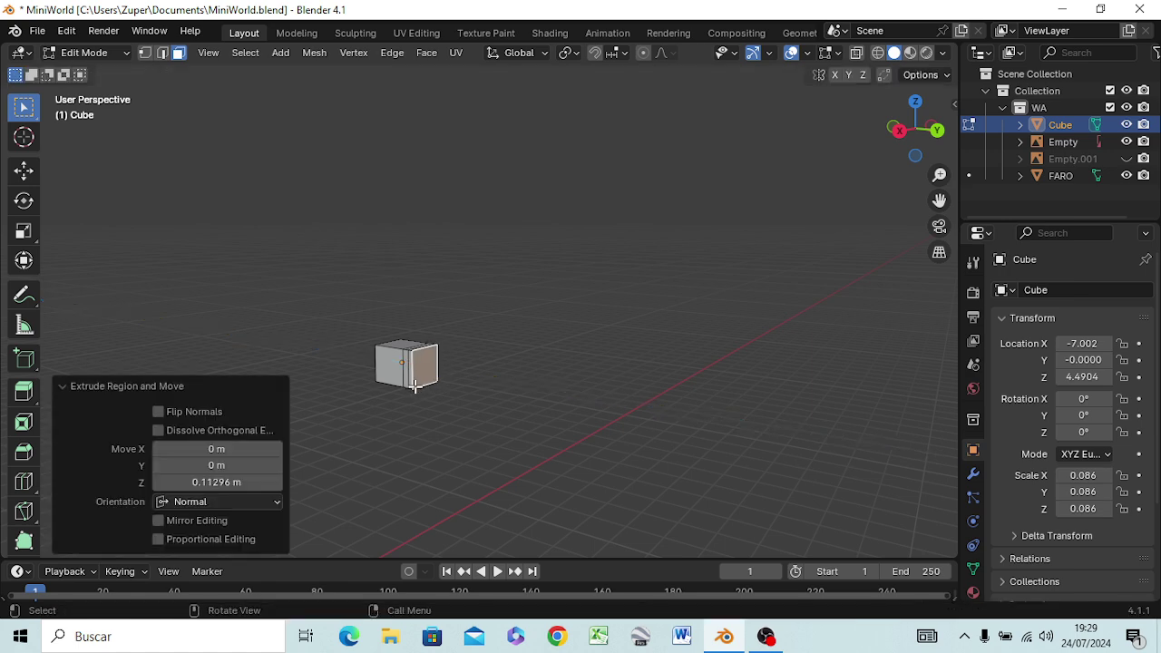
pyautogui.press('s')
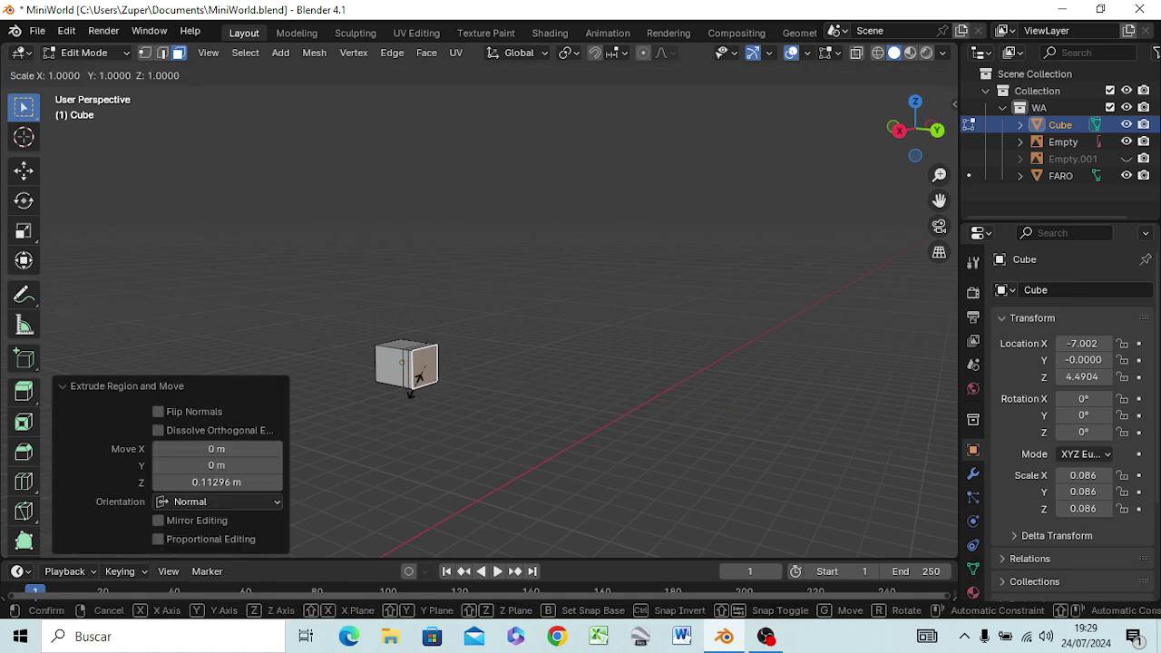
pyautogui.press('z')
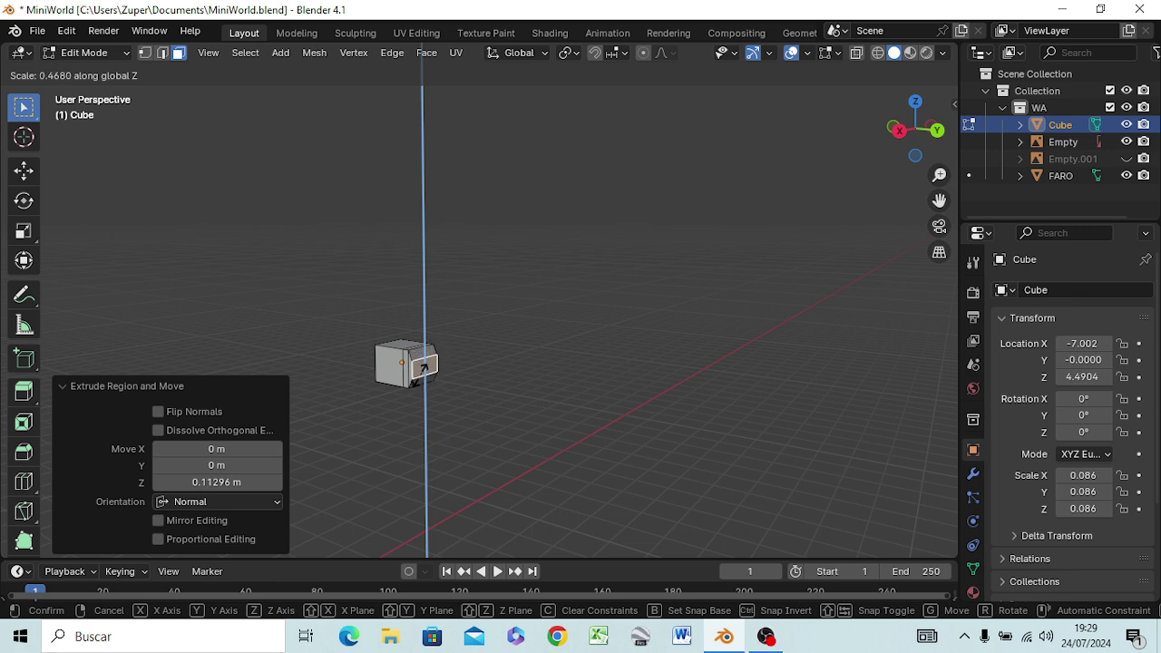
pyautogui.click(422, 374)
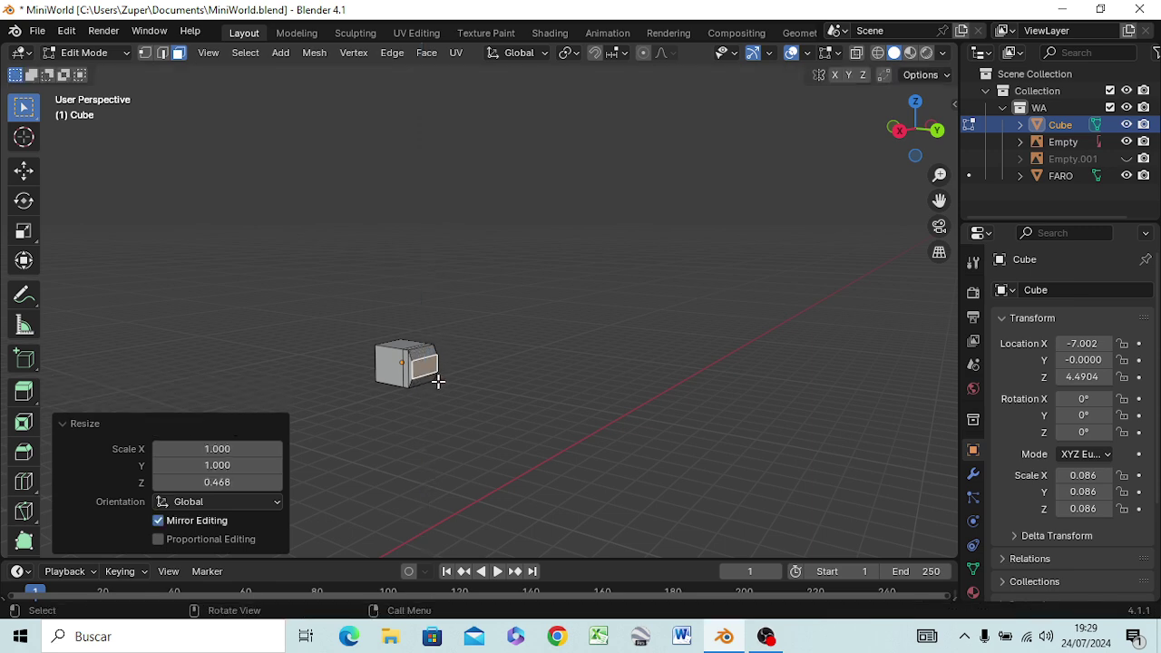
# Extrude the squashed end face 4.9051 m along global Y and check it from the front
pyautogui.press('e')
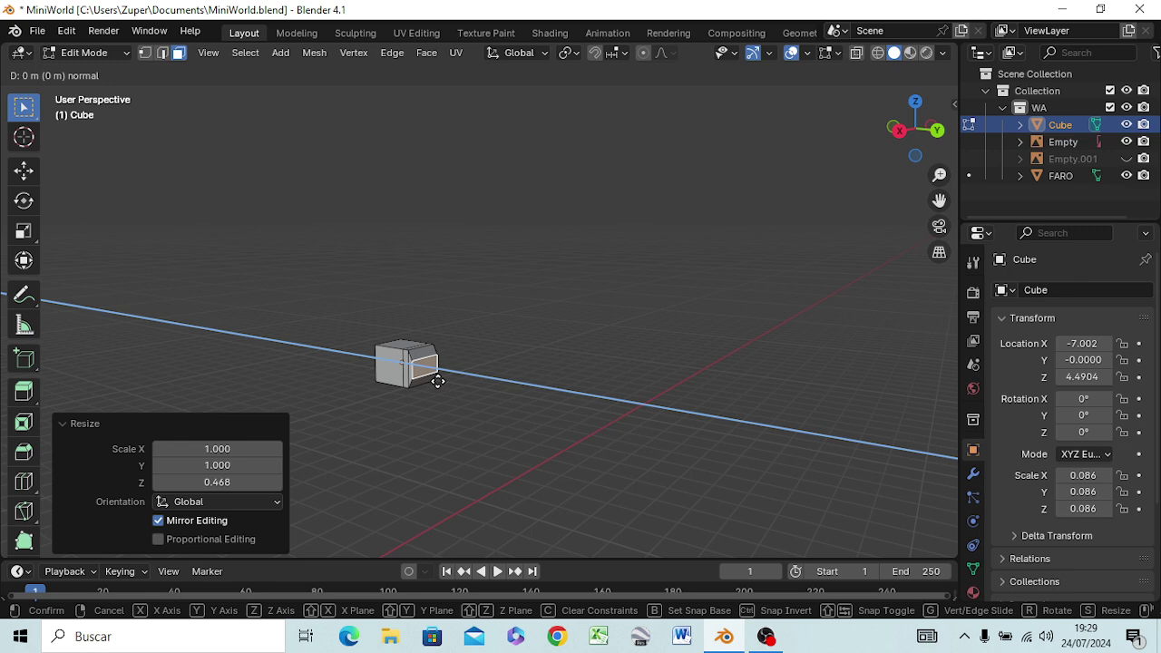
pyautogui.press('y')
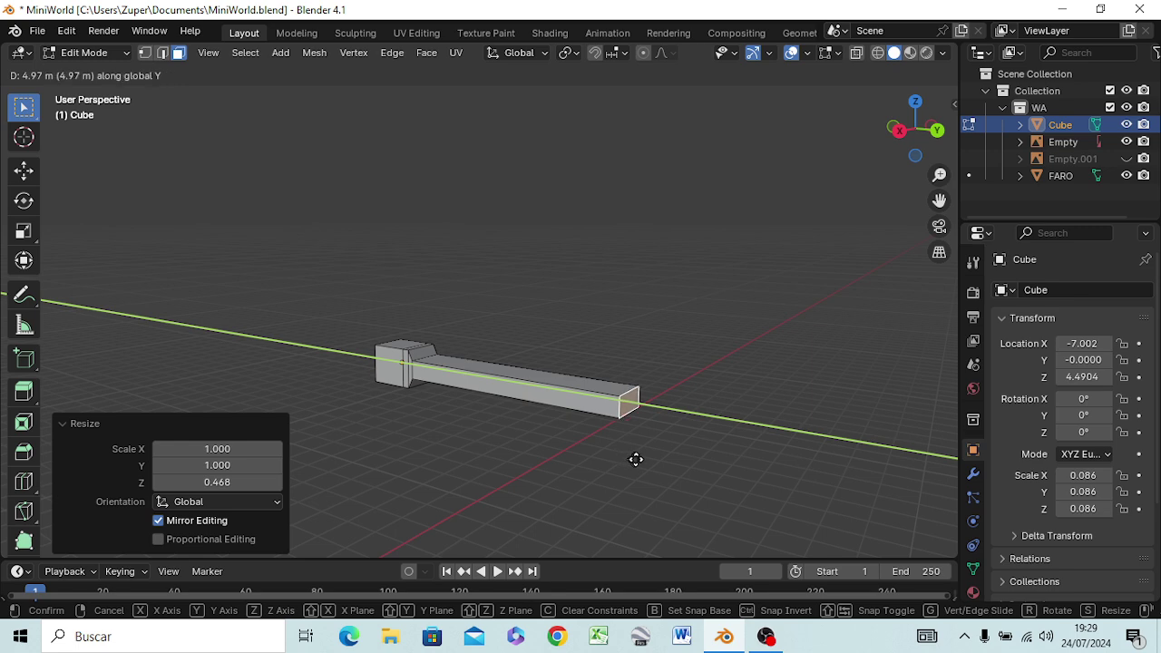
pyautogui.click(628, 459)
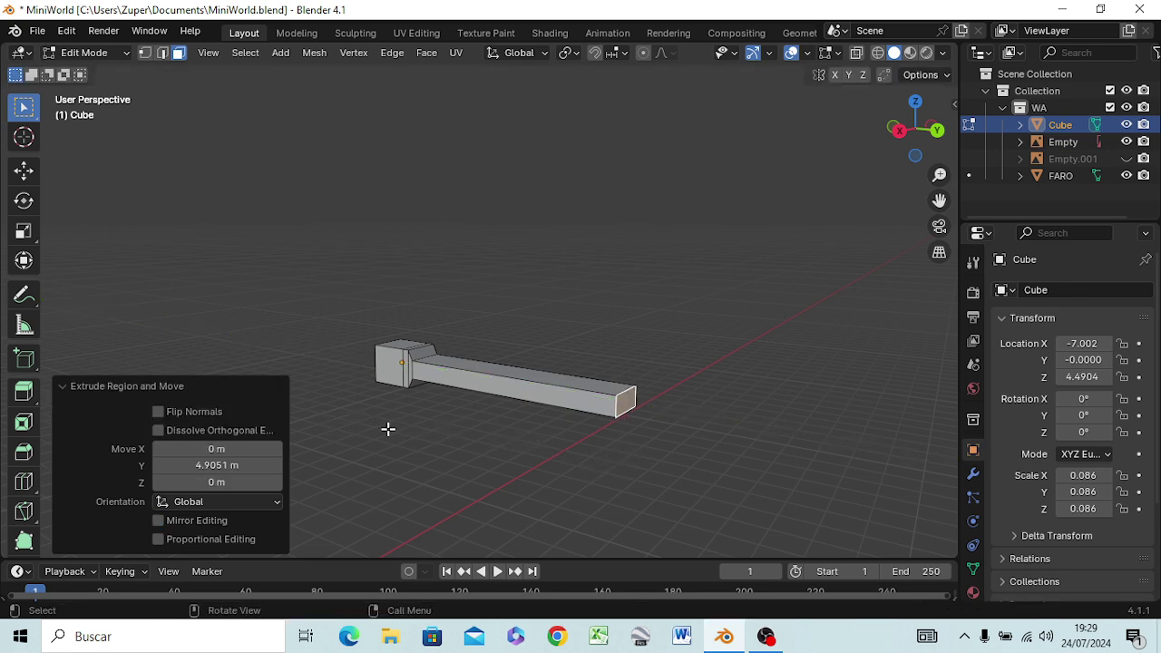
pyautogui.press('KP_1')
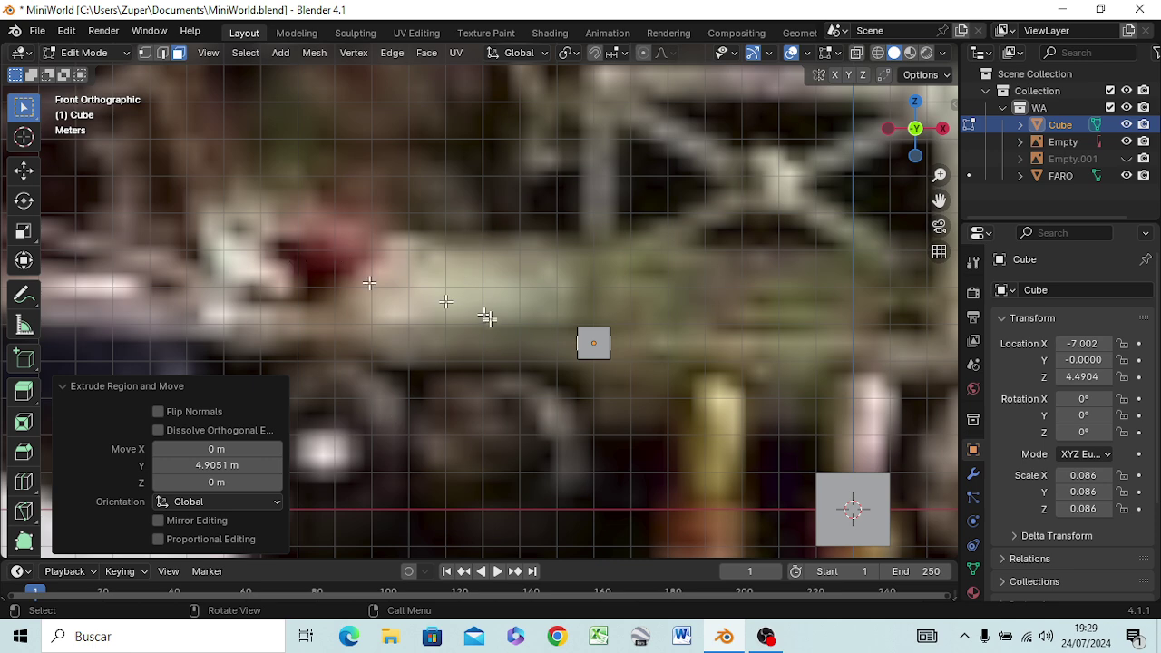
pyautogui.moveTo(596, 327); pyautogui.dragTo(591, 324, button='middle')
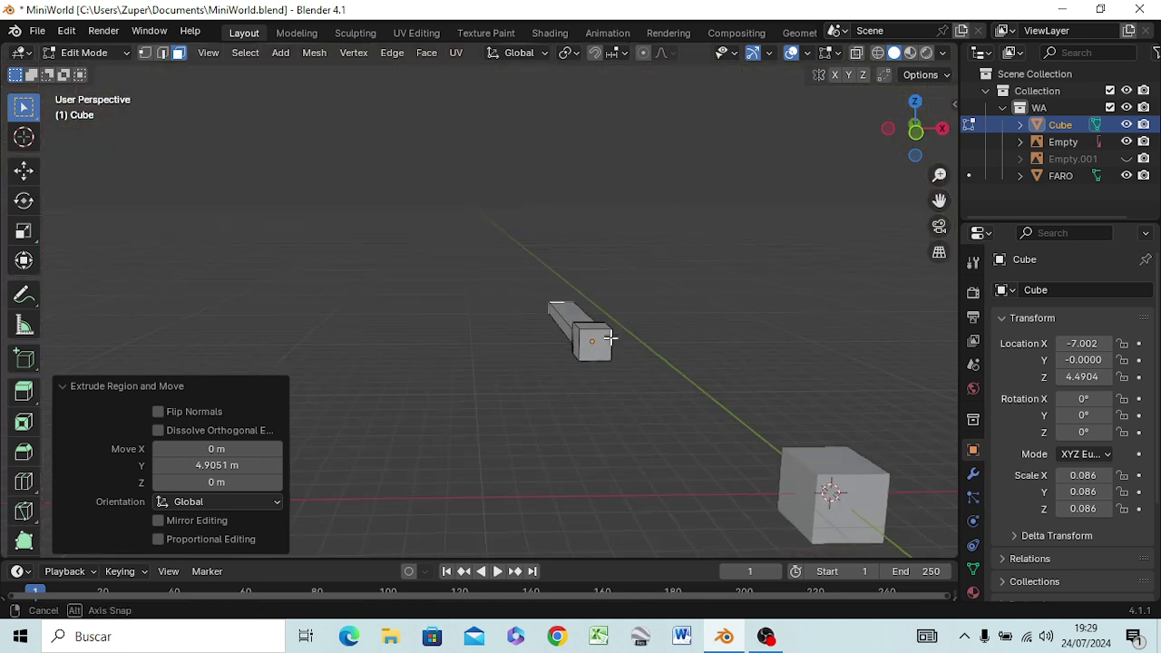
# Toggle FARO's visibility off and on, select it in the outliner, and cancel the delete menu
pyautogui.click(591, 324)
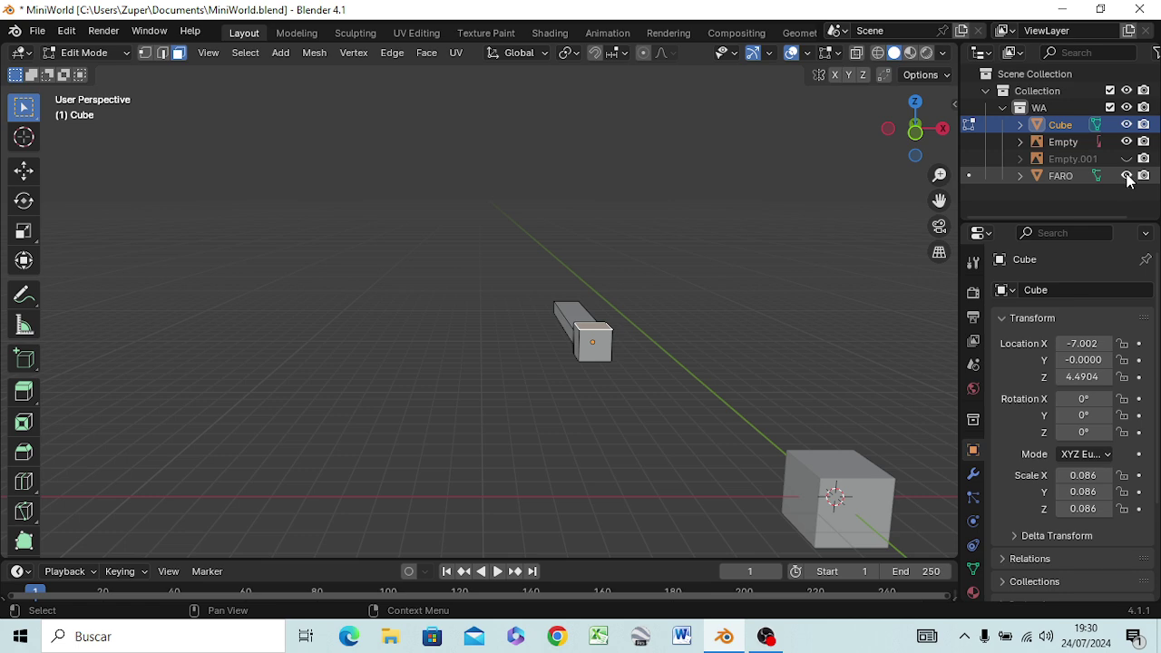
pyautogui.click(1126, 175)
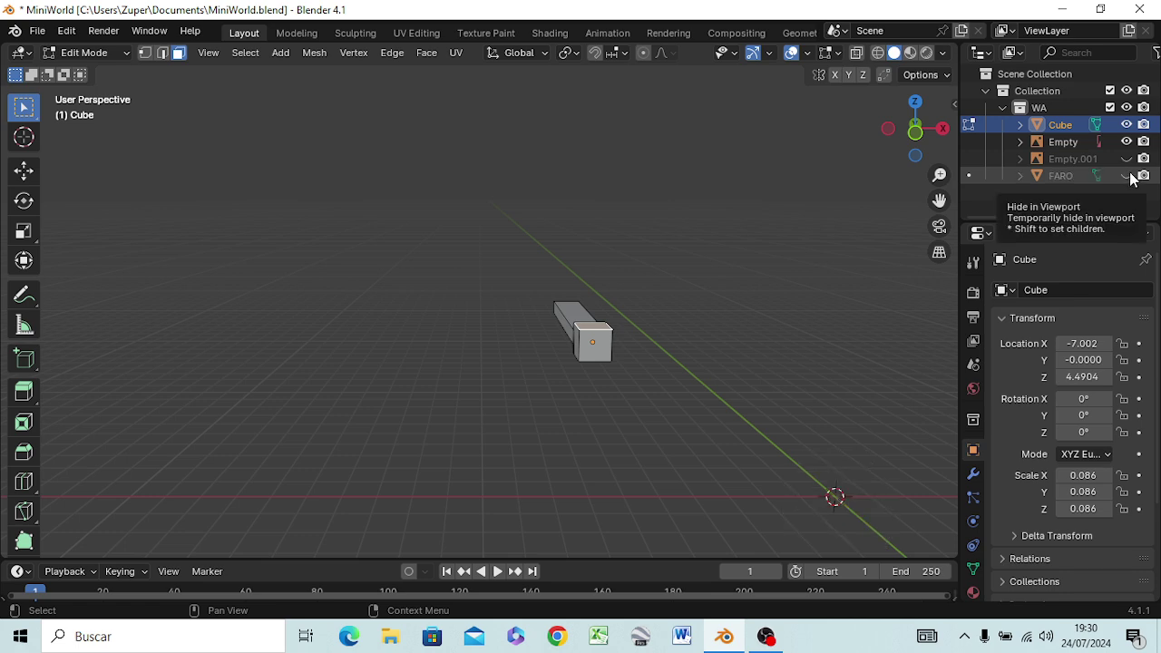
pyautogui.click(1126, 175)
pyautogui.click(1063, 175)
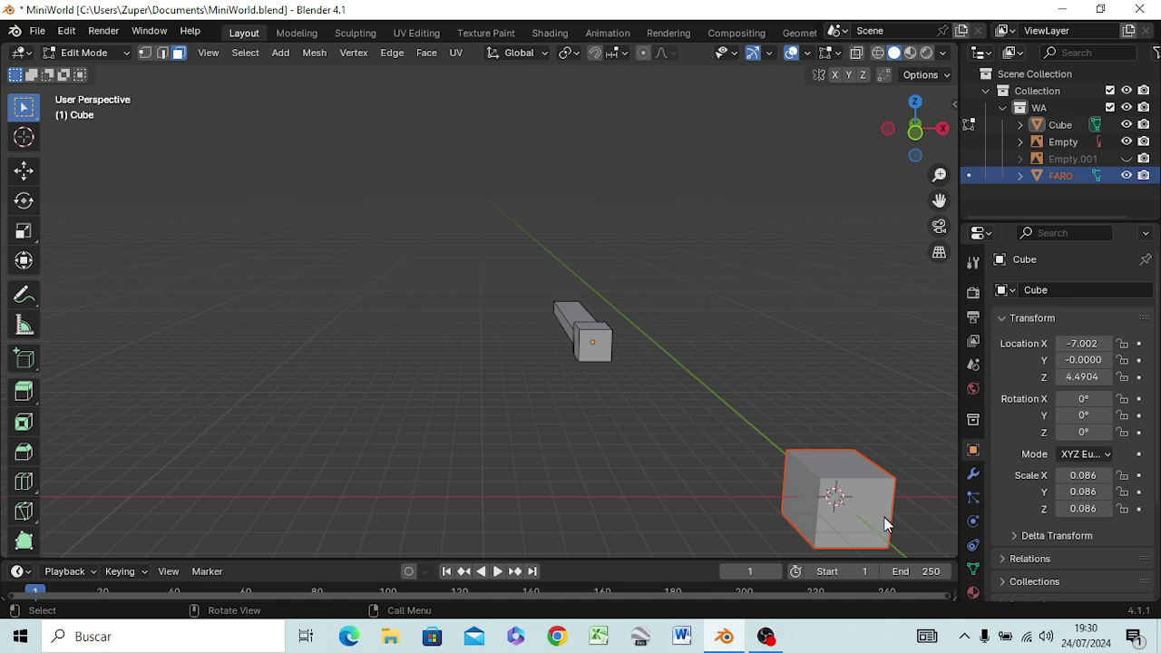
pyautogui.press('x')
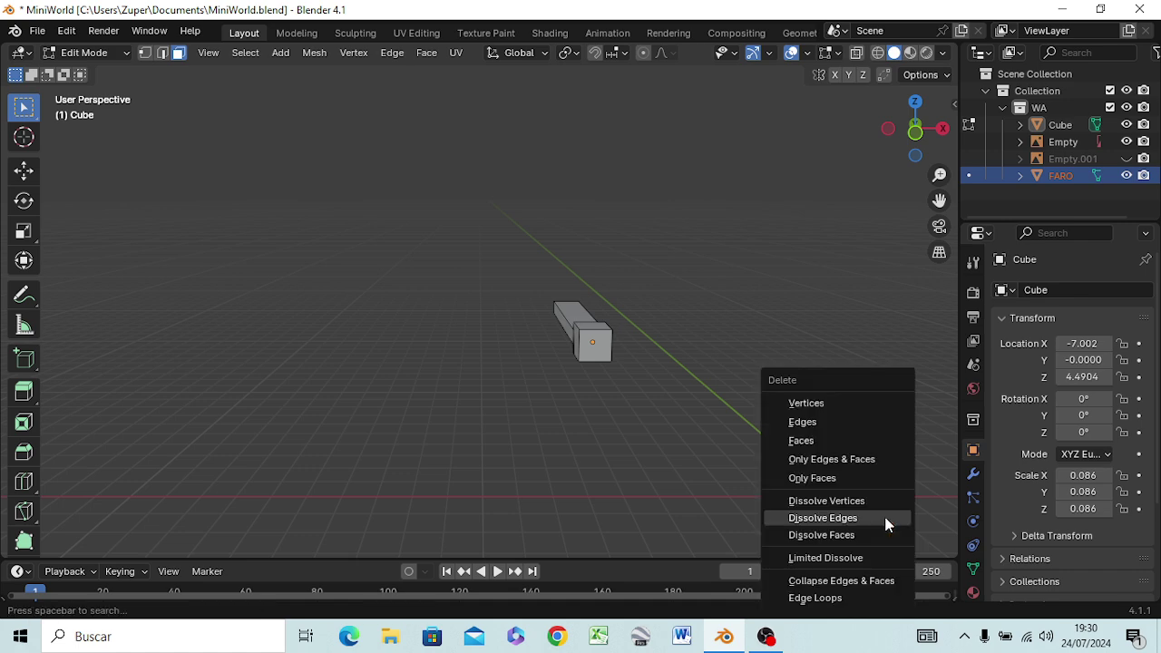
pyautogui.click(833, 404)
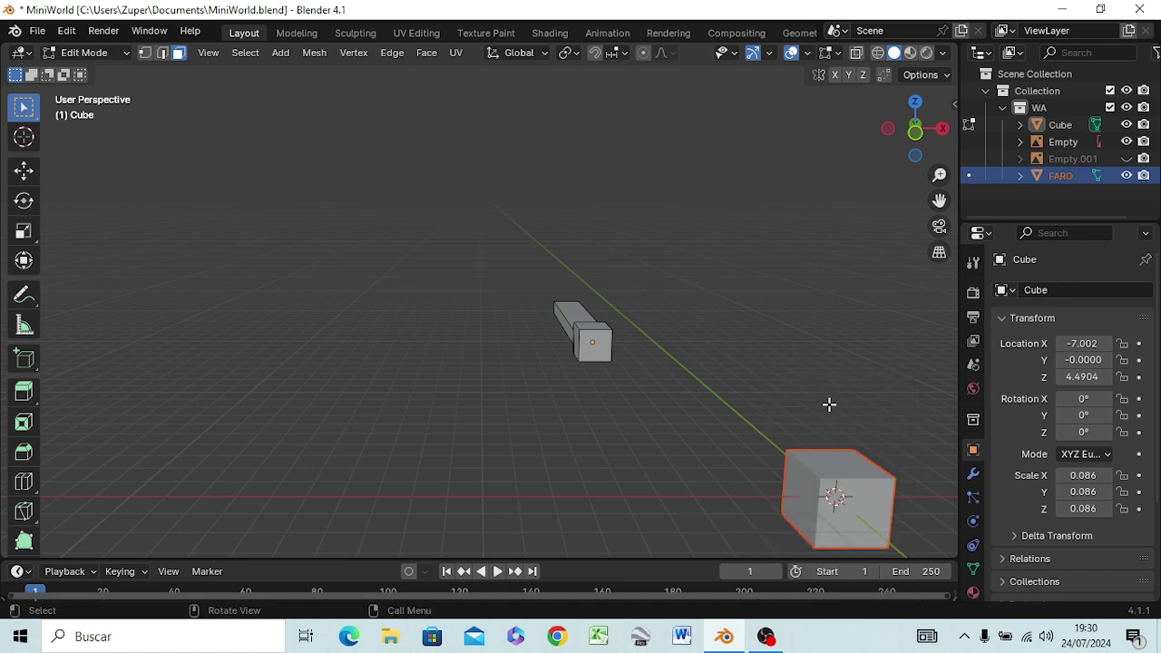
# Centre the view on FARO and orbit to see it with the bar beyond
pyautogui.press('KP_Decimal')
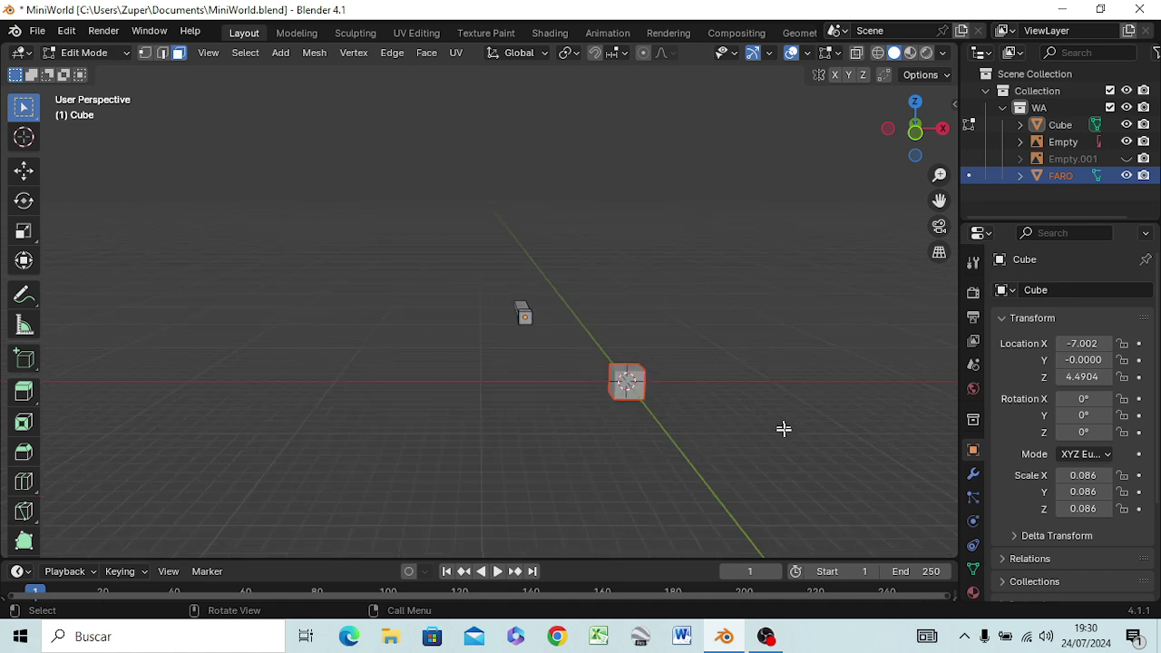
pyautogui.press('KP_8')
pyautogui.press('KP_2')
pyautogui.press('KP_8')
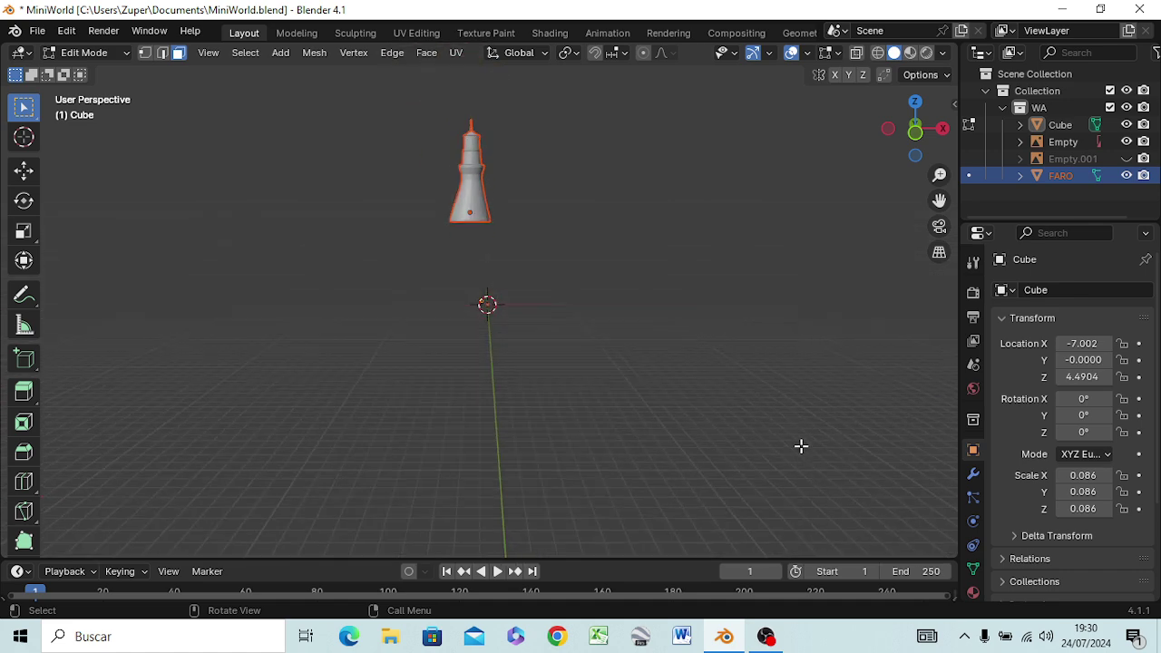
pyautogui.press('KP_2')
pyautogui.moveTo(272, 283); pyautogui.dragTo(807, 462, button='middle')
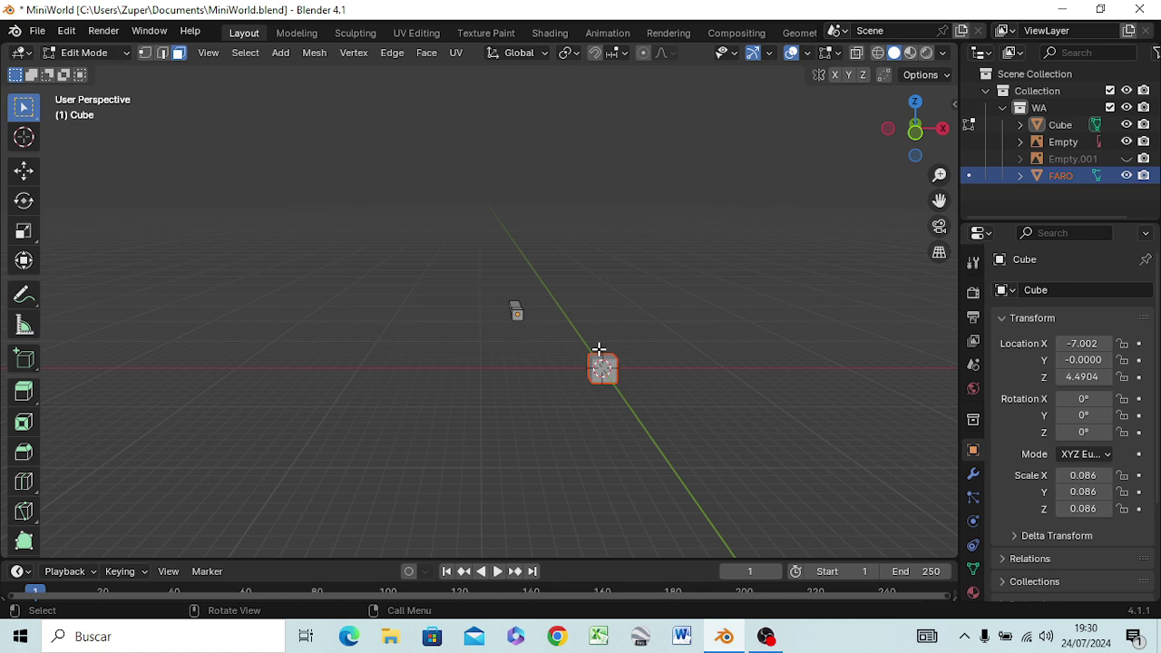
# Switch to wireframe shading and box-select vertices near the cube in vertex mode
pyautogui.press('z')
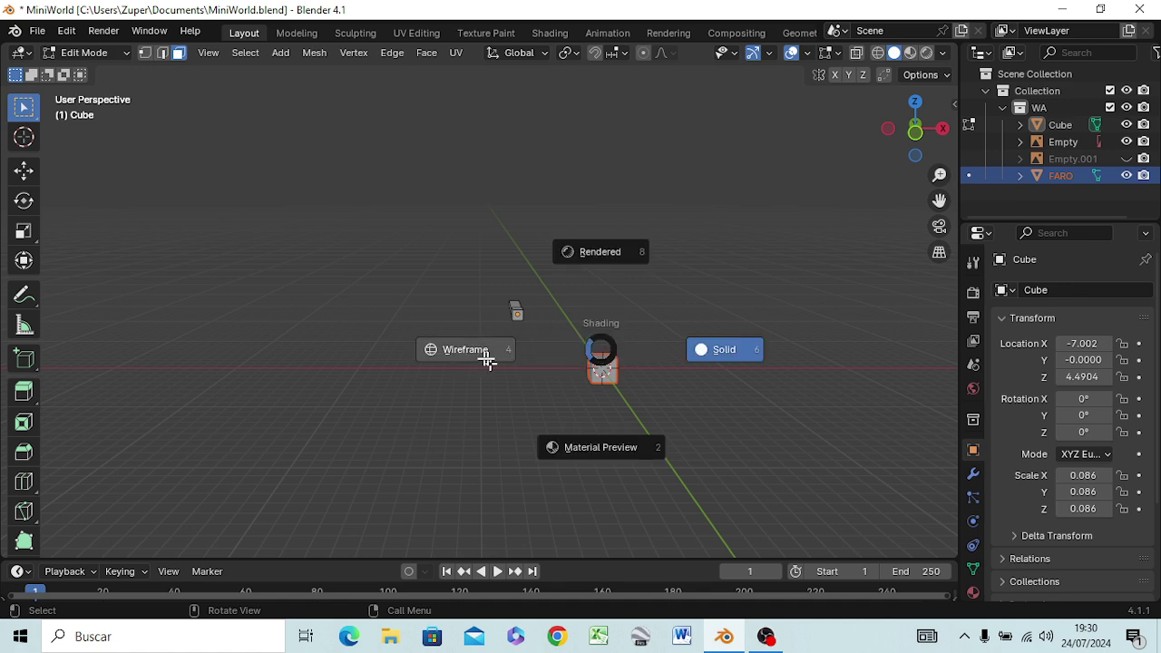
pyautogui.click(486, 349)
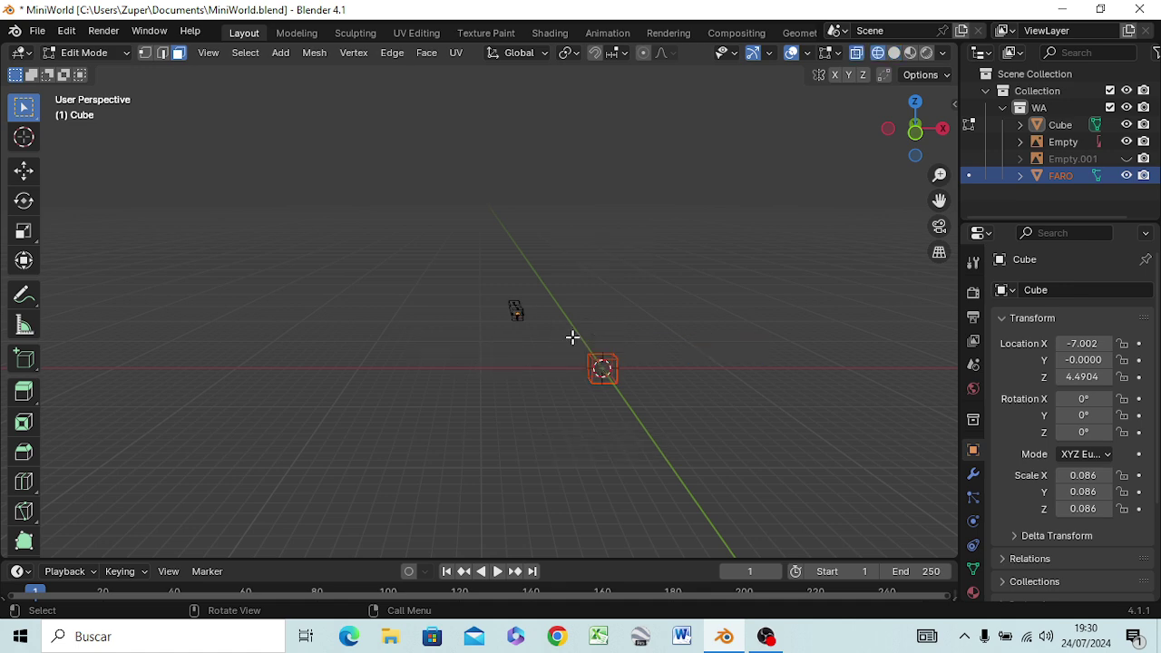
pyautogui.press('1')
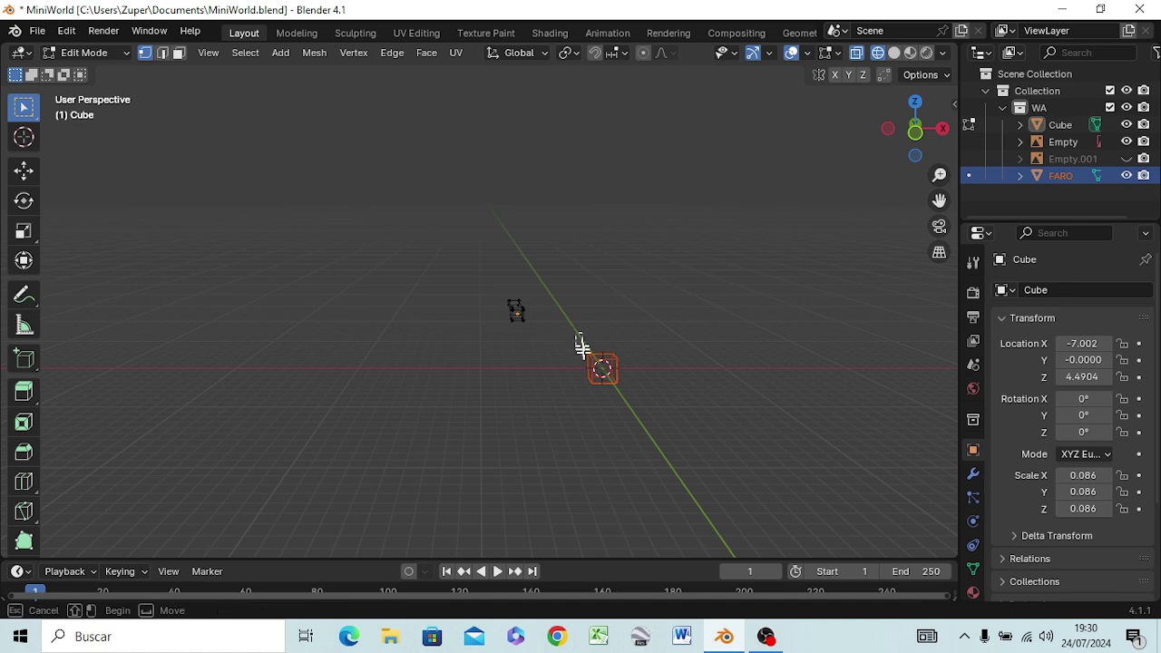
pyautogui.moveTo(575, 333); pyautogui.dragTo(632, 390)
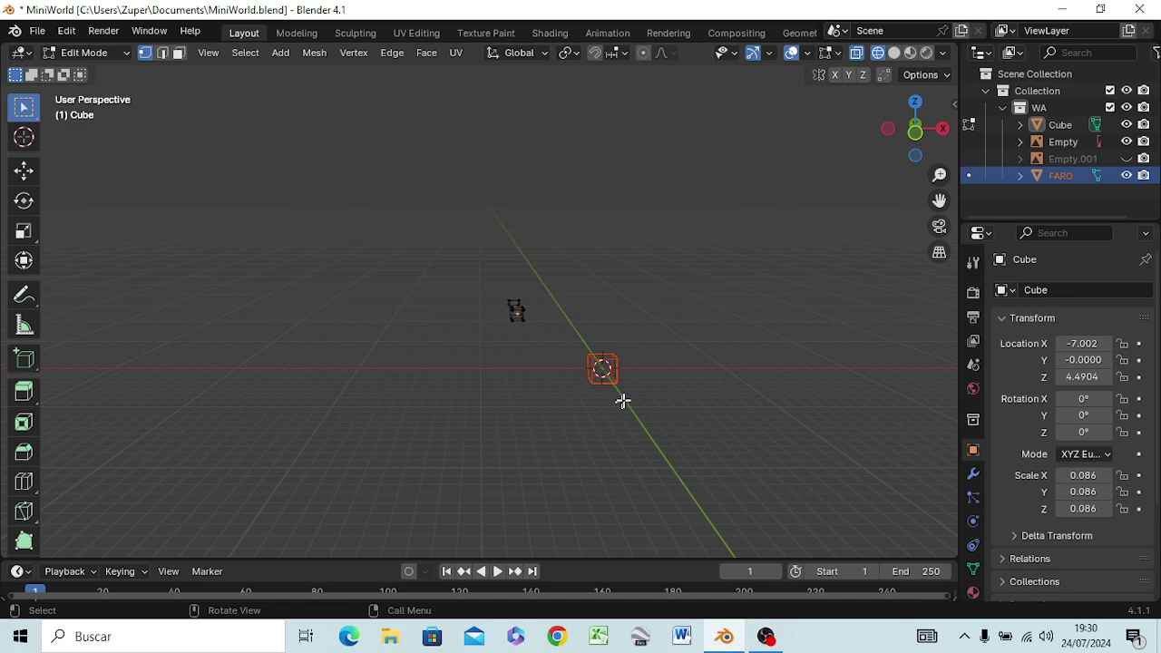
# Zoom in toward the cube and make FARO the active object in the outliner
pyautogui.keyDown('ctrl'); pyautogui.moveTo(590, 378); pyautogui.dragTo(640, 391, button='middle'); pyautogui.keyUp('ctrl')
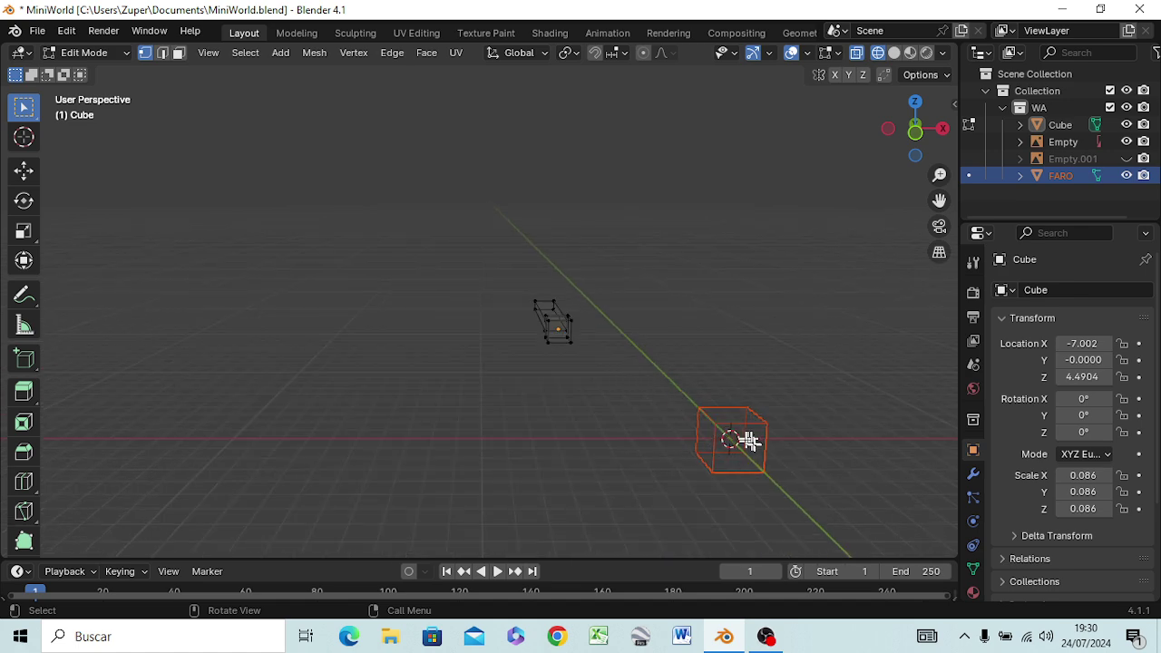
pyautogui.scroll(-2, 731, 443)
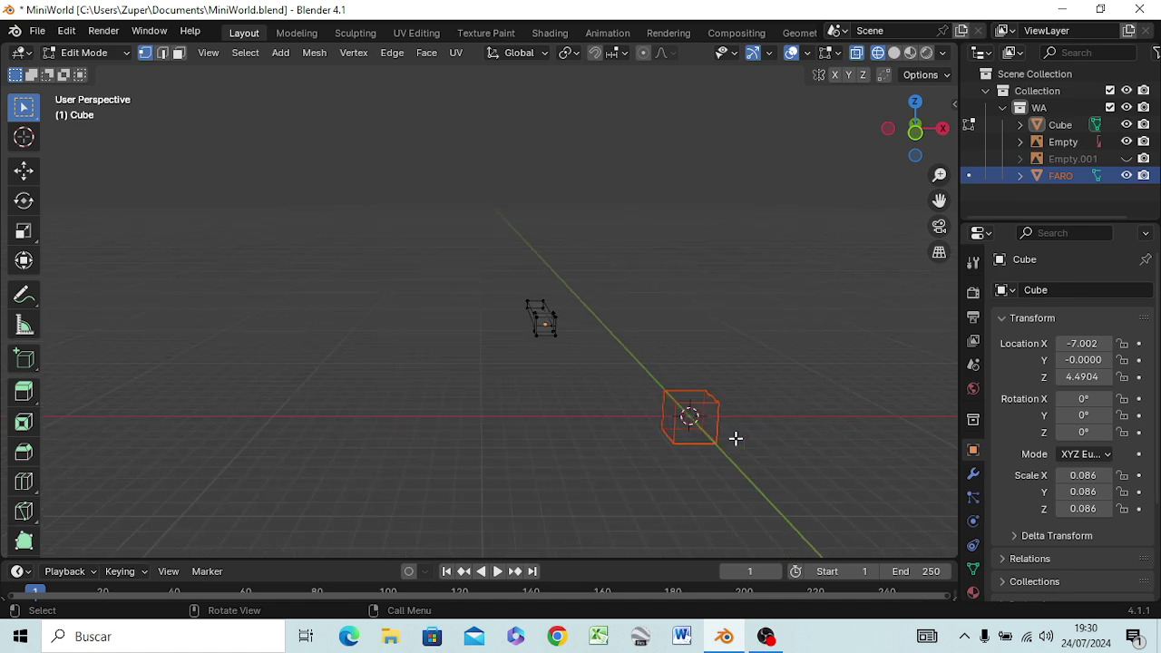
pyautogui.scroll(-2, 729, 441)
pyautogui.scroll(-2, 725, 439)
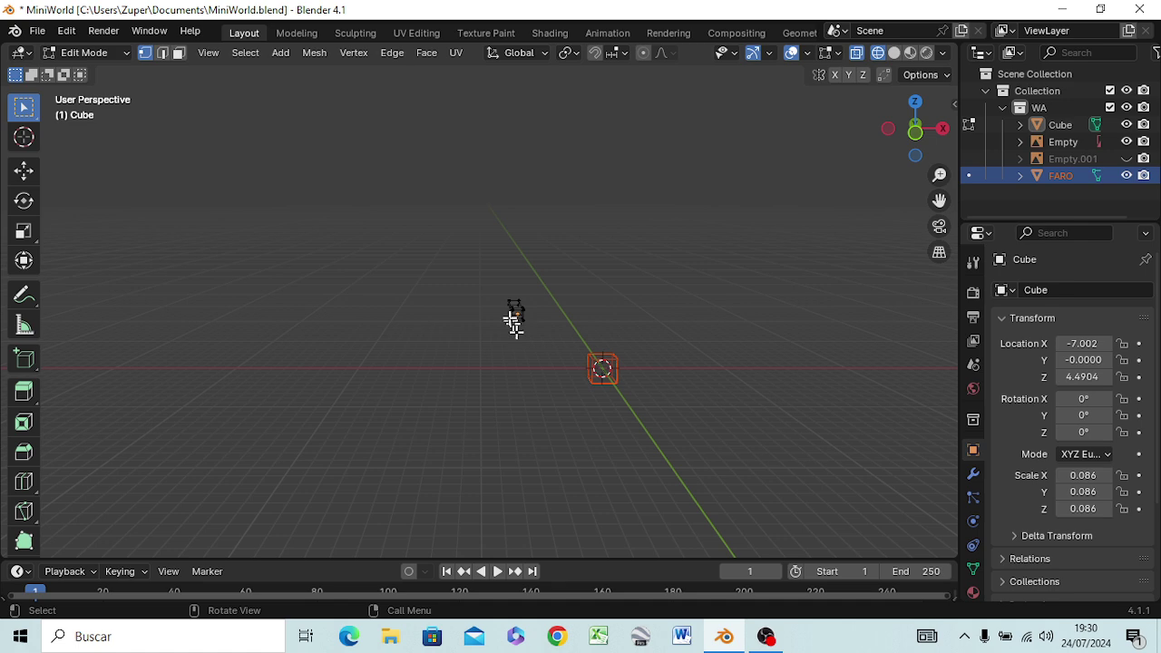
pyautogui.click(1052, 176)
# Box-select the object in Object Mode, then re-enter Edit Mode and box-select its stray geometry
pyautogui.press('Tab')
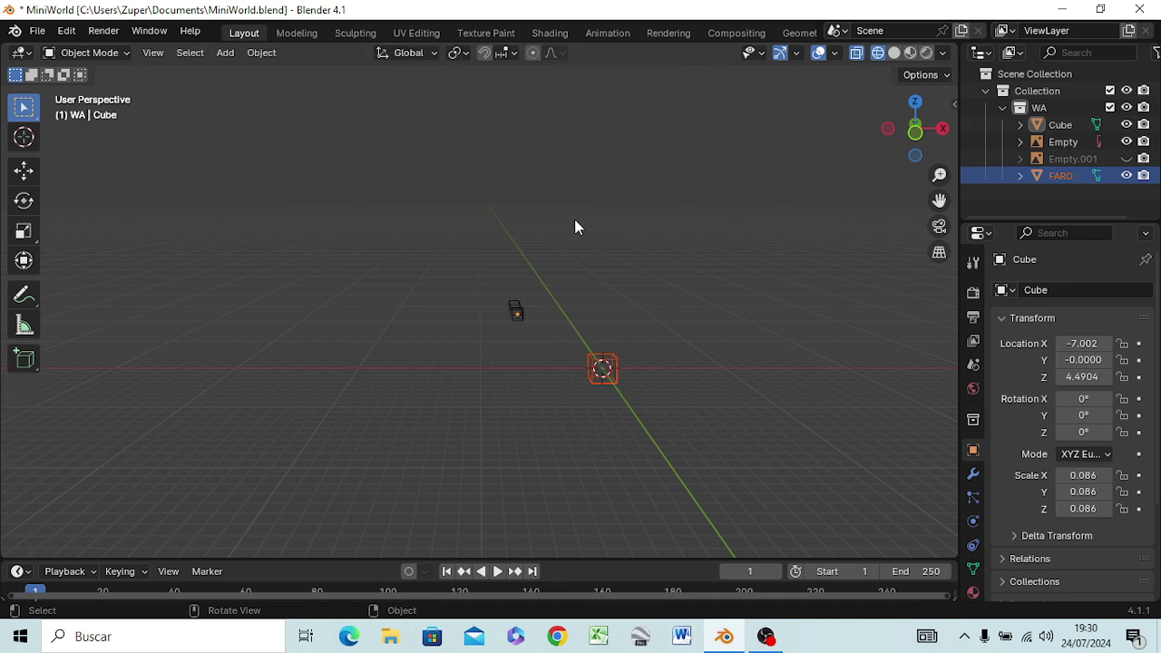
pyautogui.click(585, 345)
pyautogui.moveTo(577, 341); pyautogui.dragTo(639, 394)
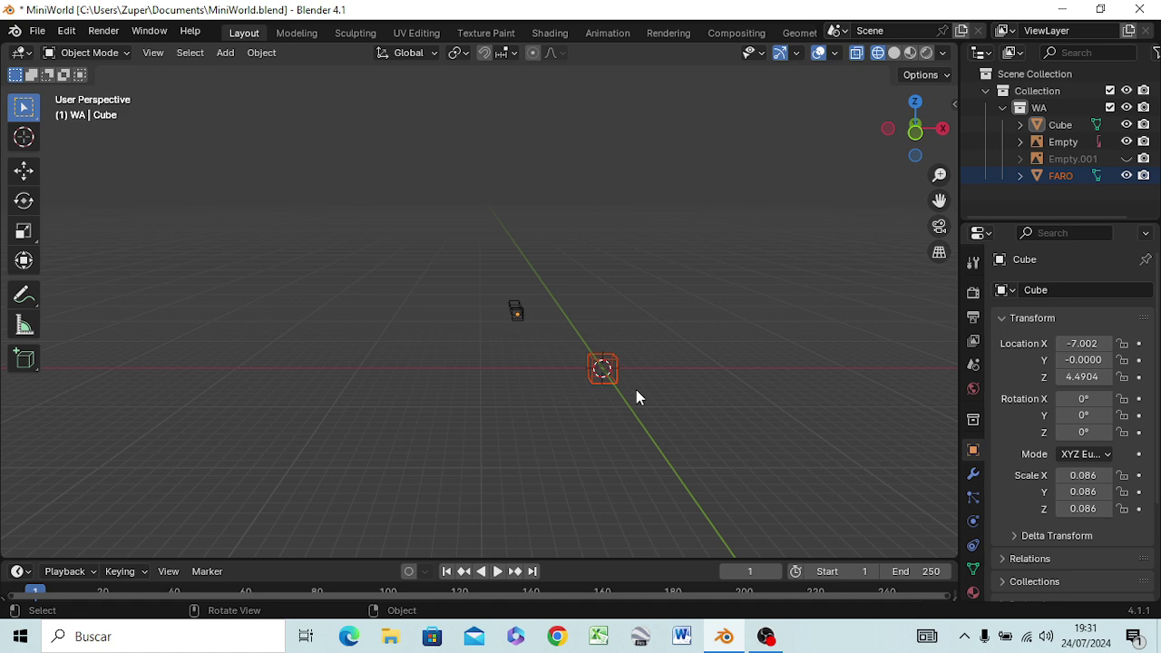
pyautogui.press('Tab')
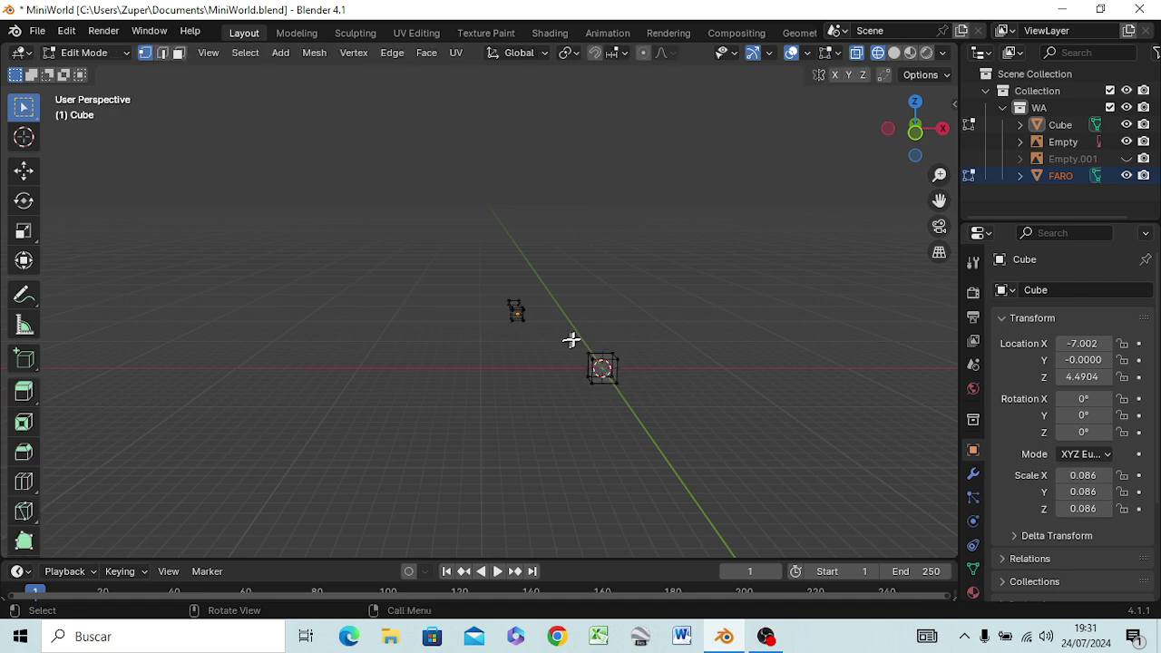
pyautogui.moveTo(575, 336); pyautogui.dragTo(651, 405)
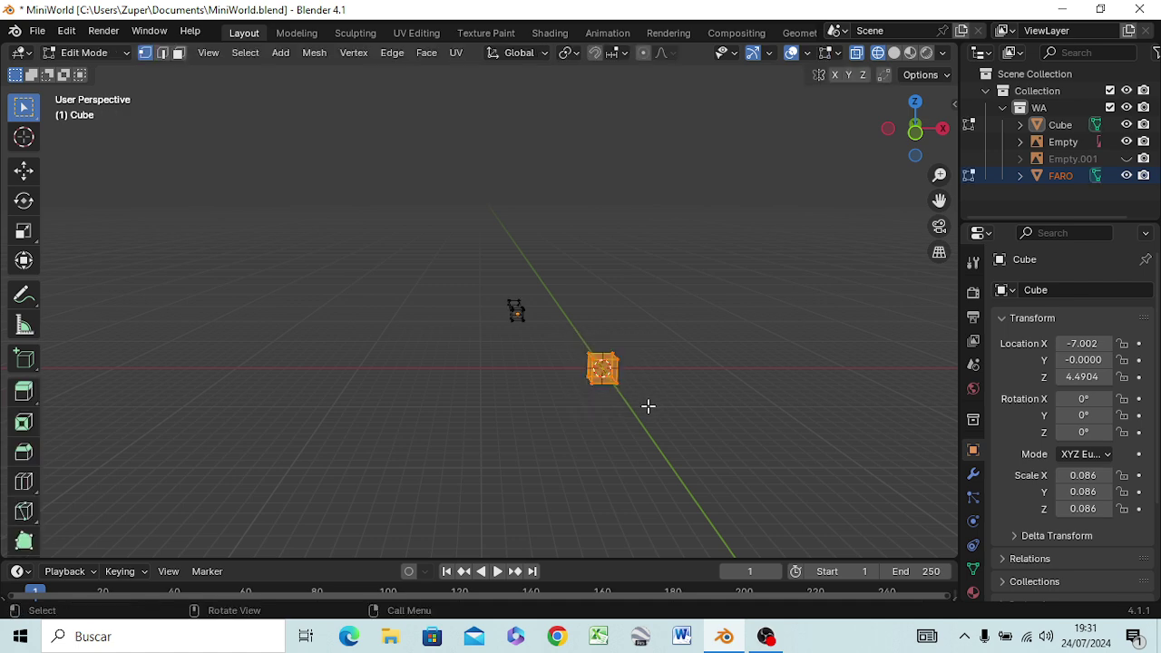
# Delete the selected vertices, frame the remaining mesh and return to Object Mode
pyautogui.press('x')
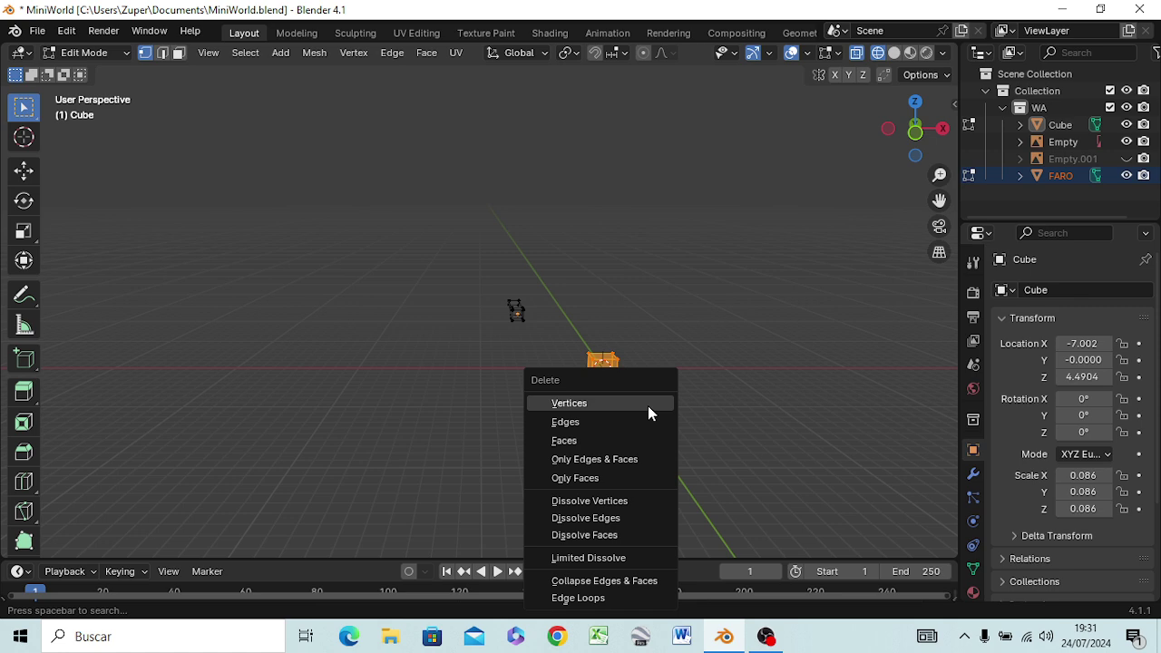
pyautogui.click(647, 409)
pyautogui.moveTo(622, 401)
pyautogui.mouseDown(button='middle')
pyautogui.moveTo(608, 388)
pyautogui.moveTo(661, 388)
pyautogui.mouseUp(button='middle')
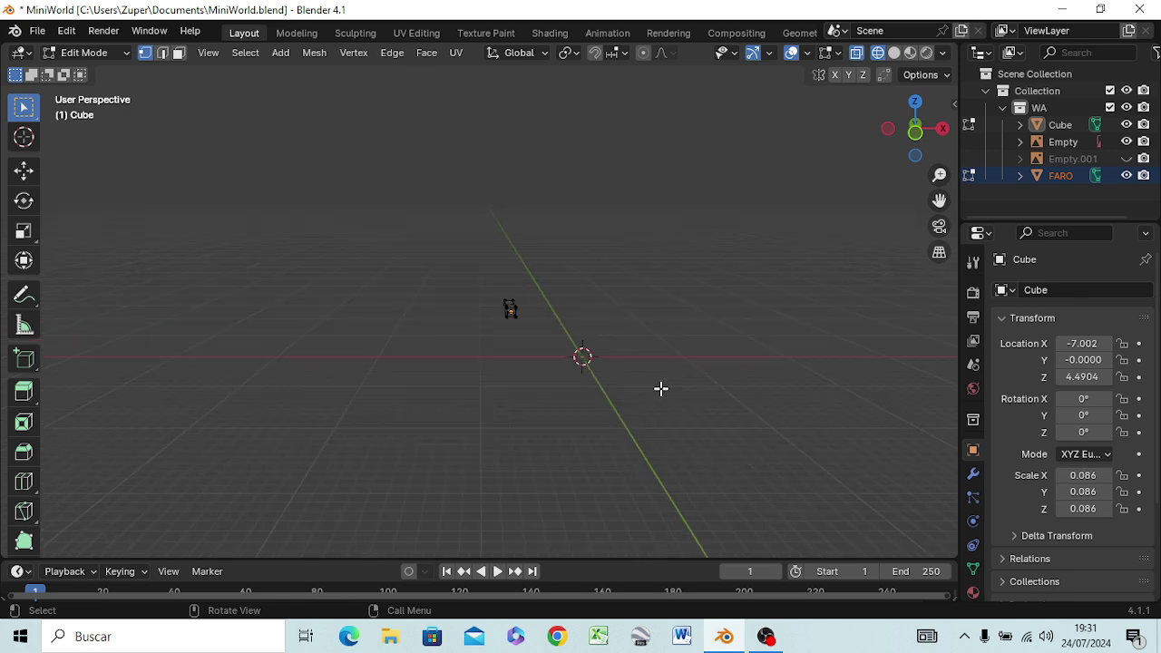
pyautogui.press('KP_Decimal')
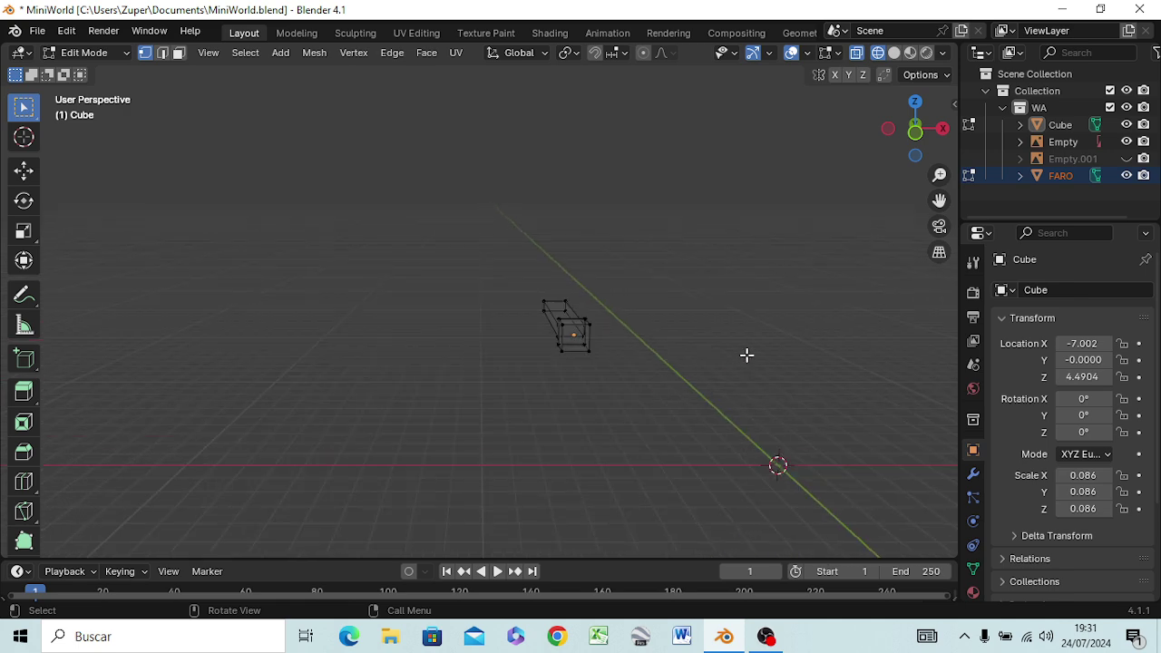
pyautogui.press('Tab')
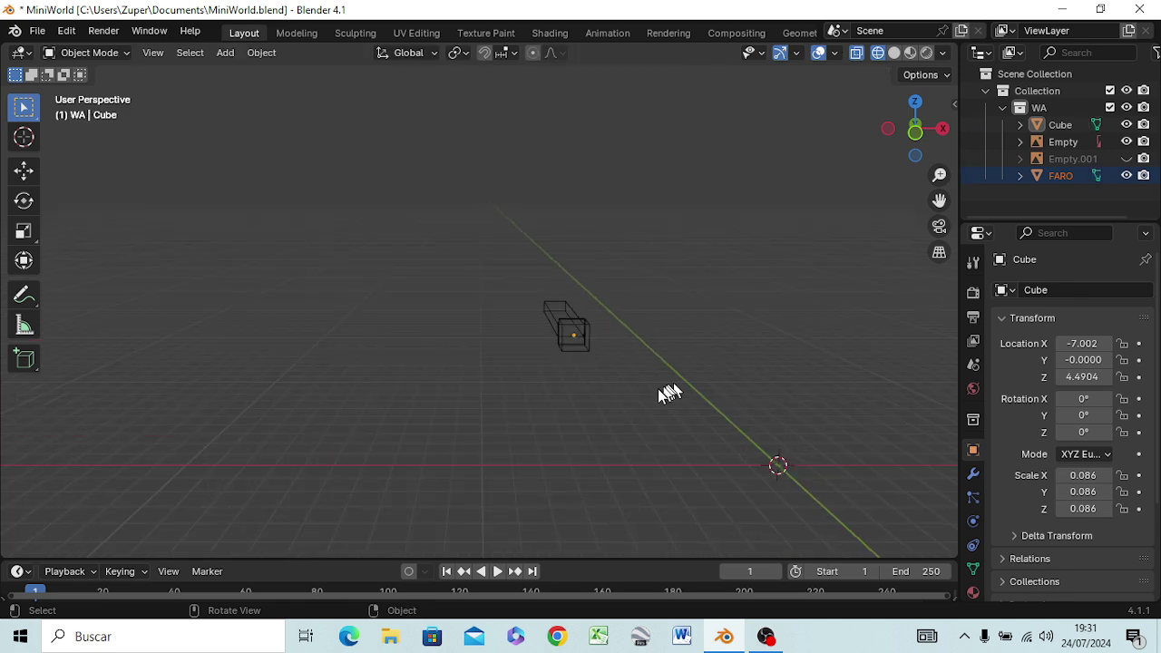
# Switch to solid shading, compare with the front-view photo, orbit back and select the Cube
pyautogui.press('z')
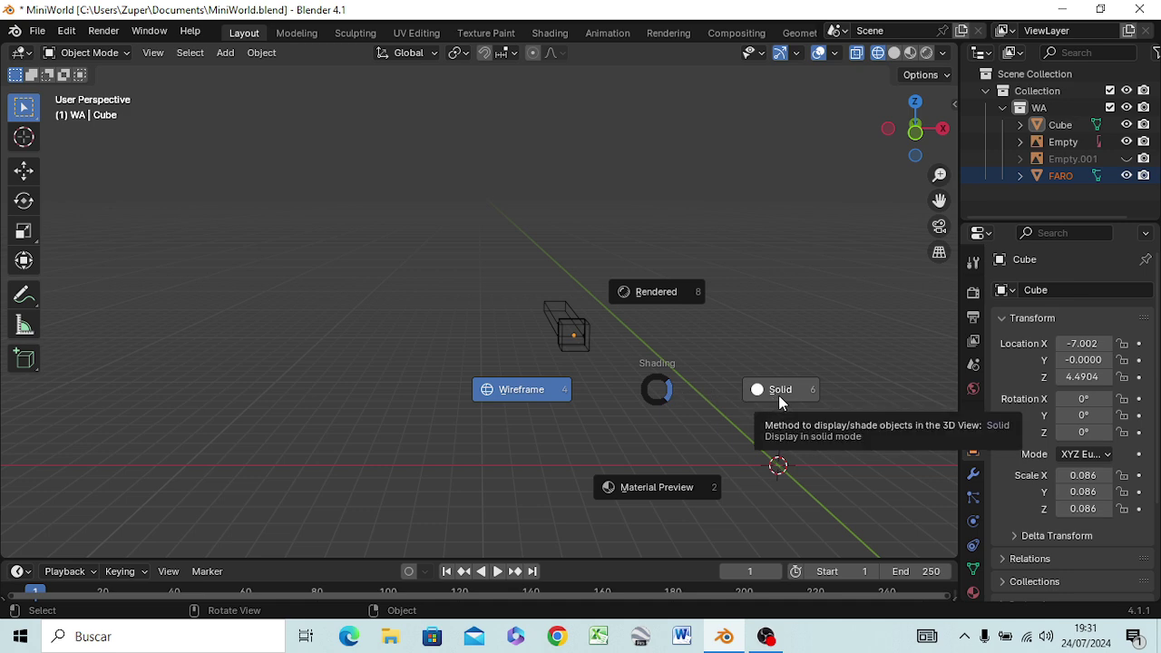
pyautogui.click(777, 395)
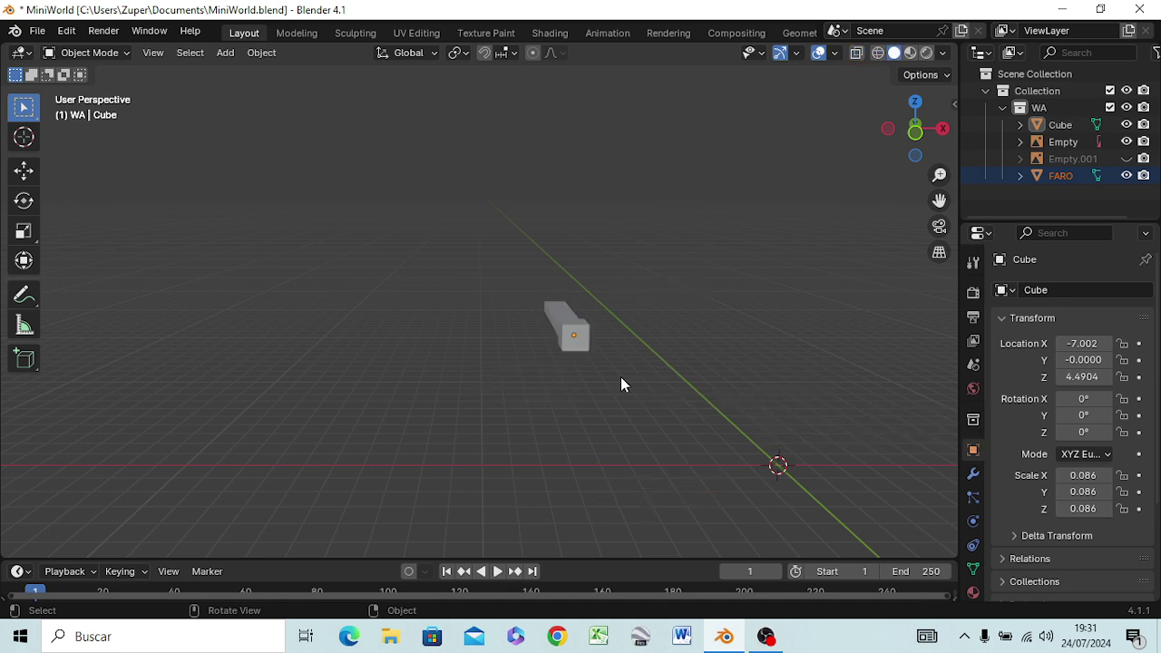
pyautogui.press('KP_1')
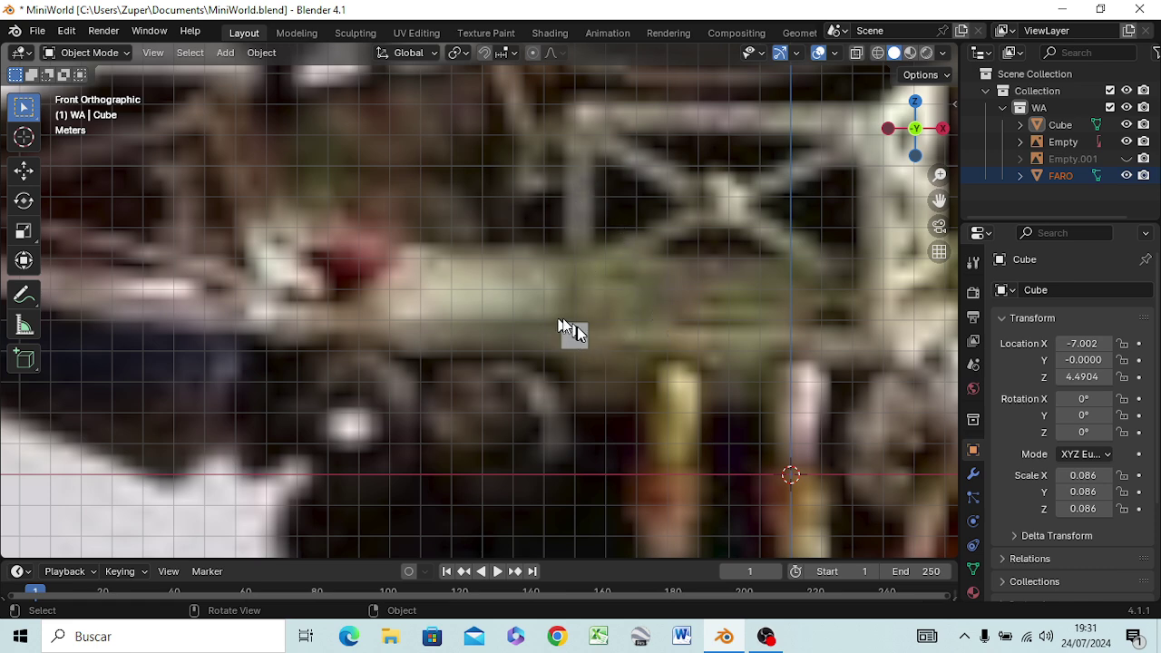
pyautogui.press('KP_5')
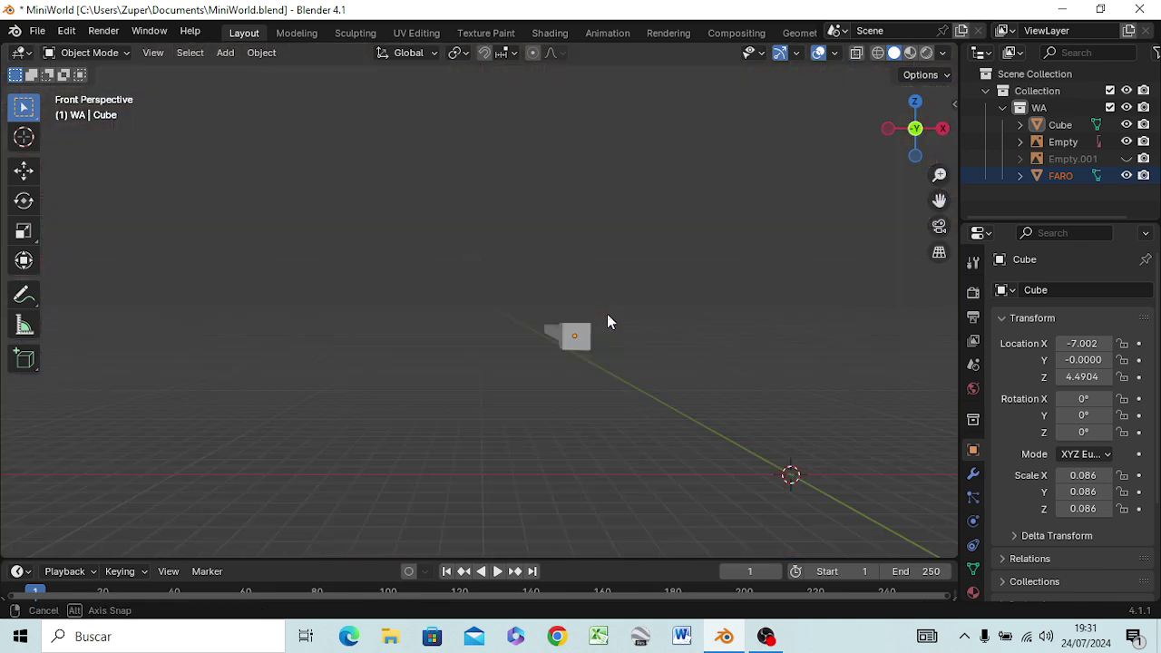
pyautogui.moveTo(607, 313); pyautogui.dragTo(595, 334, button='middle')
pyautogui.click(571, 321)
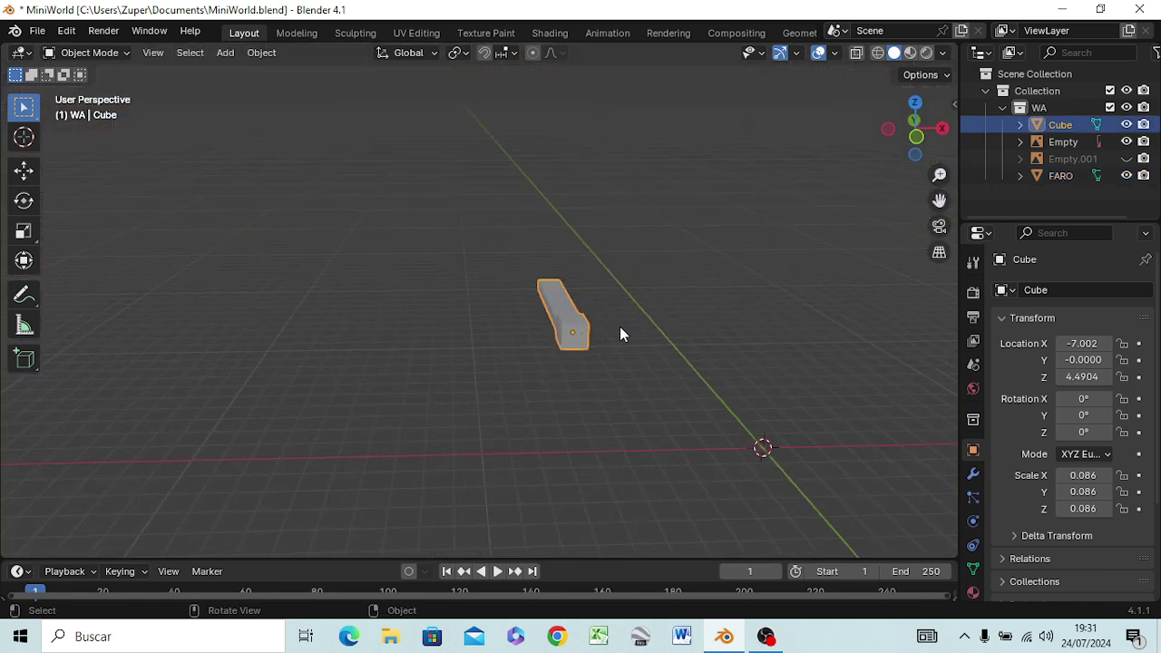
# In face mode, select the bar's small end face and start pulling it up along Z in front view
pyautogui.press('Tab')
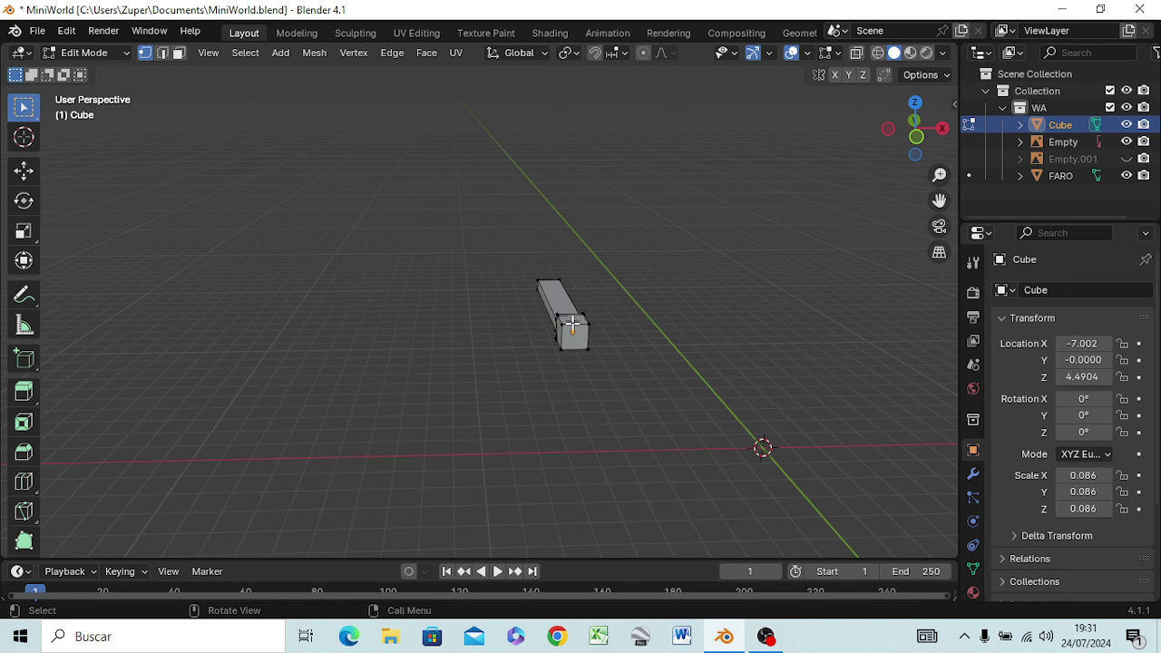
pyautogui.moveTo(585, 334)
pyautogui.mouseDown(button='middle')
pyautogui.moveTo(564, 456)
pyautogui.moveTo(591, 381)
pyautogui.moveTo(581, 331)
pyautogui.mouseUp(button='middle')
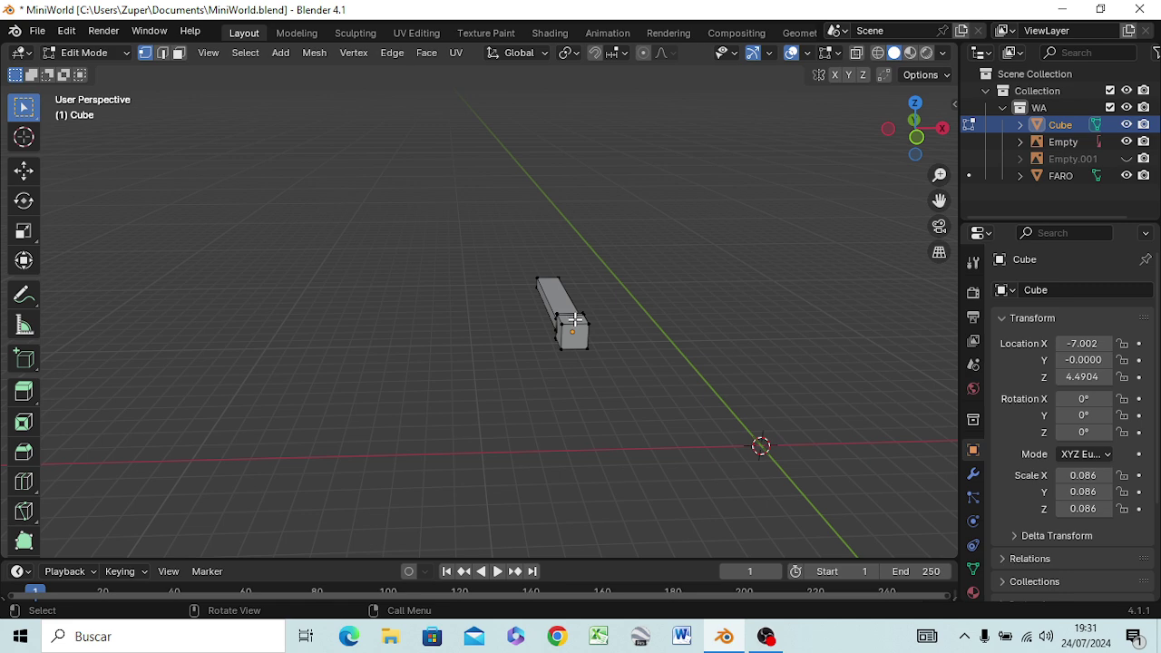
pyautogui.press('3')
pyautogui.click(581, 327)
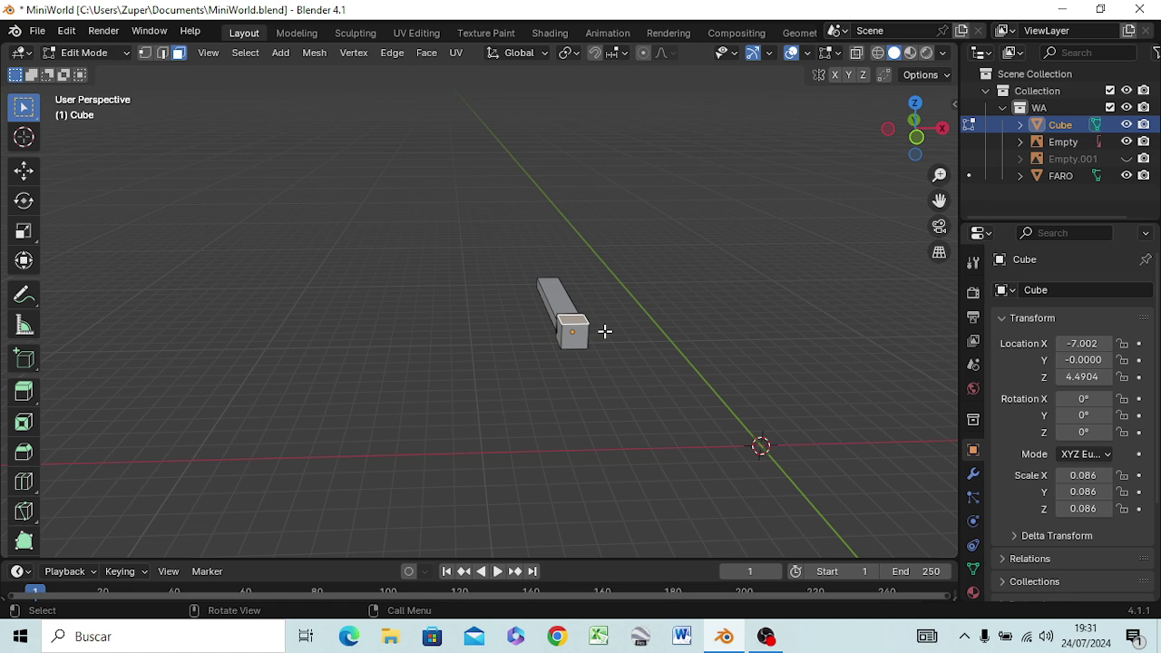
pyautogui.press('KP_1')
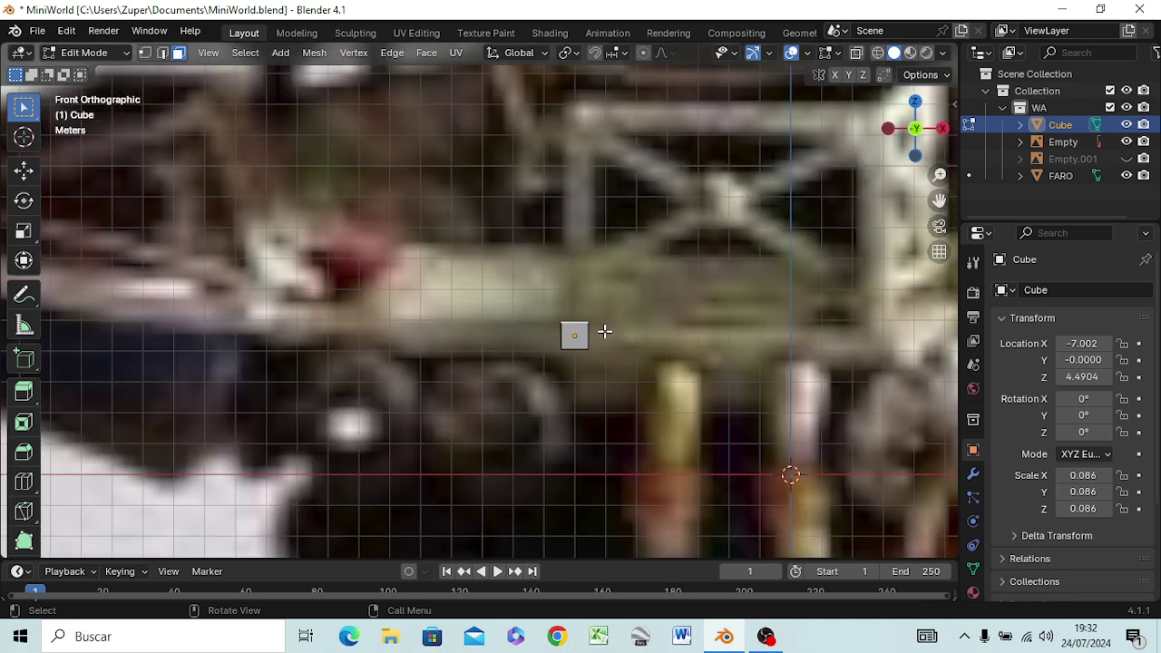
pyautogui.press('g')
pyautogui.press('z')
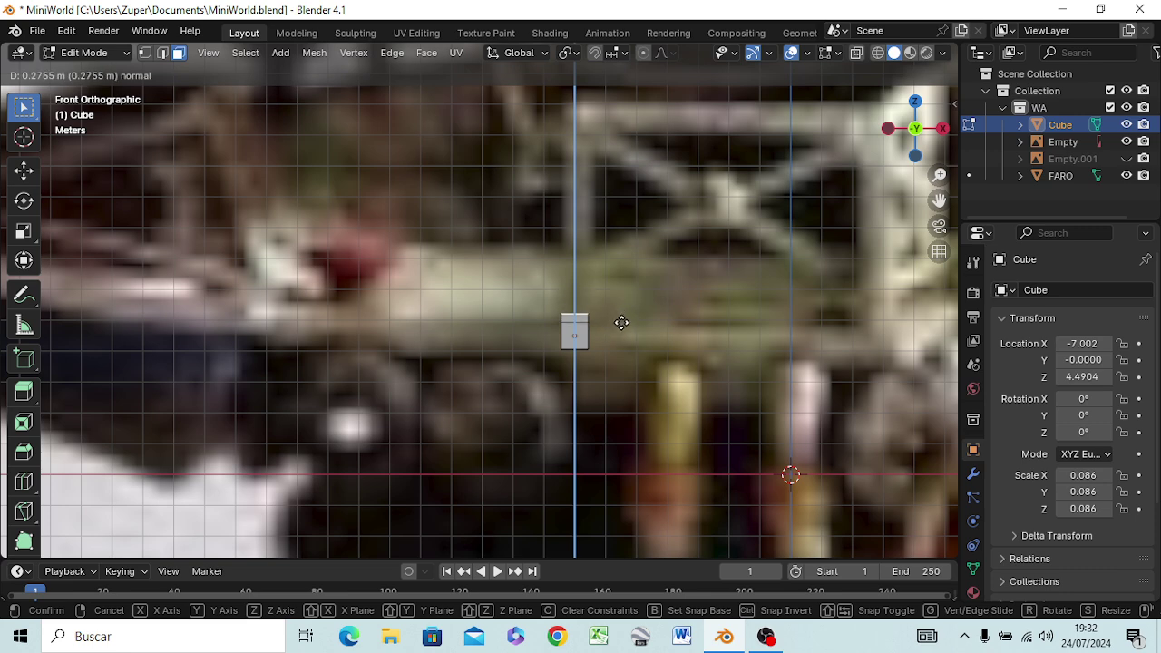
# Extrude the post's top face upward in stages to the frame top, the last at 0.79906 m
pyautogui.click(622, 323)
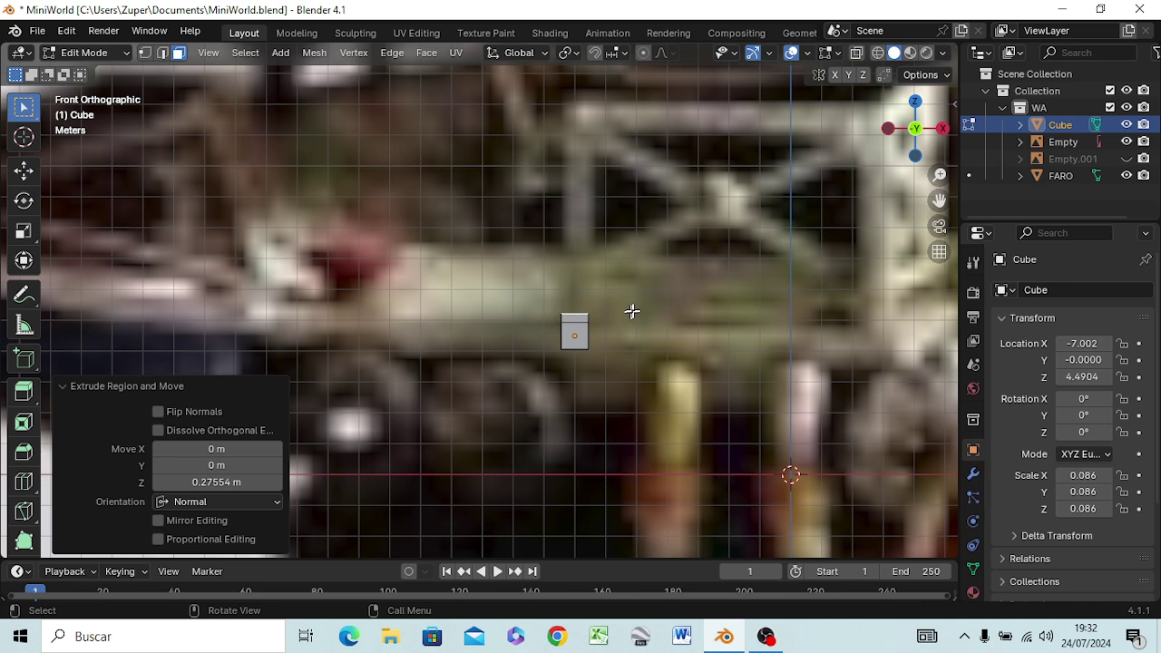
pyautogui.press('e')
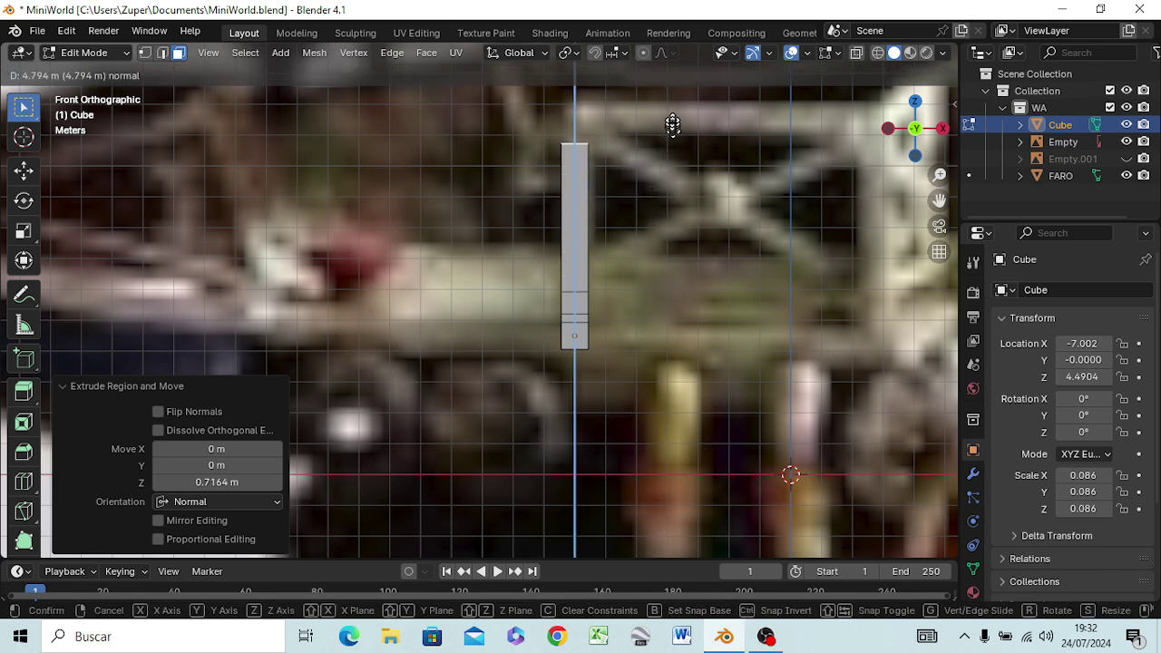
pyautogui.click(672, 115)
pyautogui.press('e')
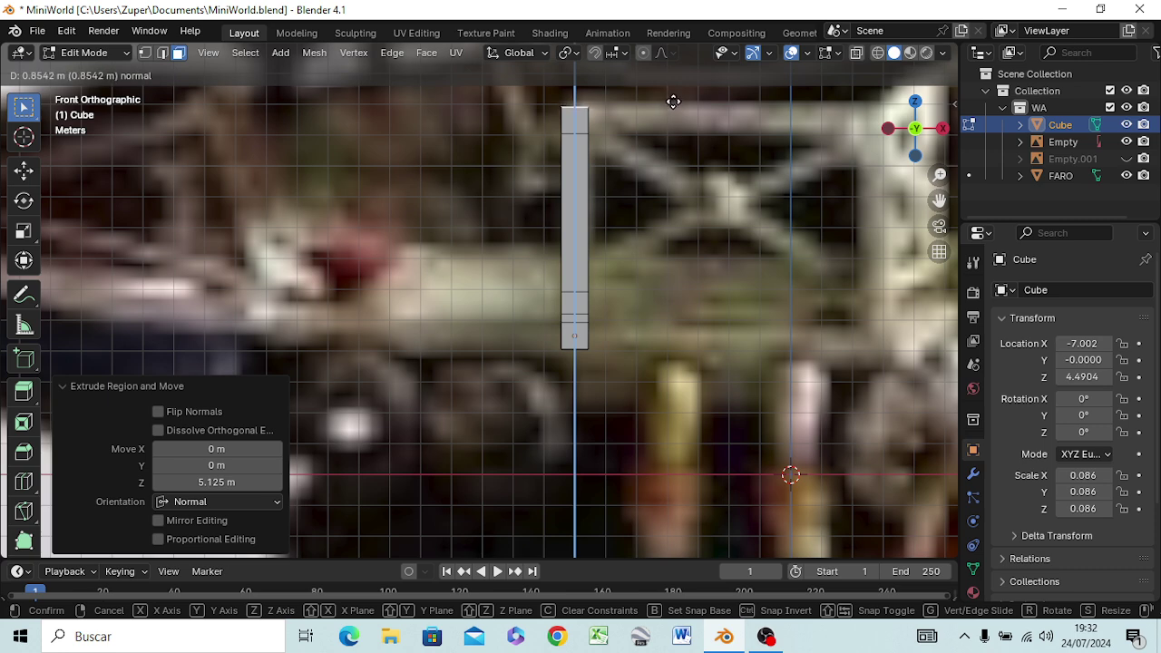
pyautogui.click(673, 103)
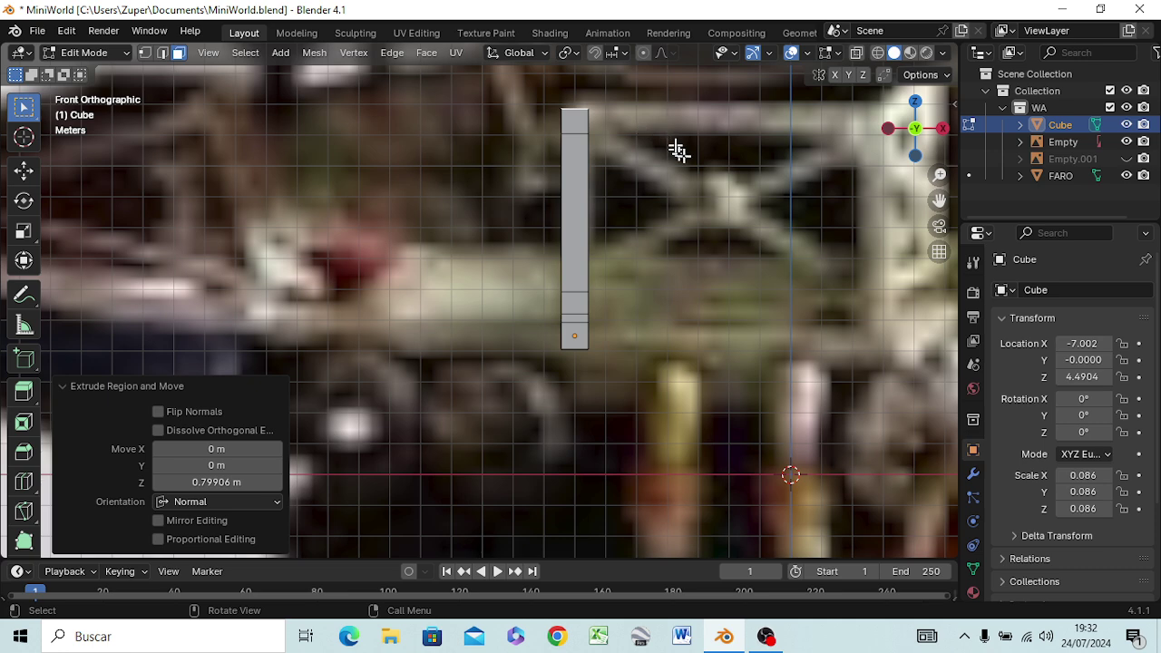
pyautogui.moveTo(677, 150)
pyautogui.mouseDown(button='middle')
pyautogui.moveTo(659, 172)
pyautogui.moveTo(629, 166)
pyautogui.mouseUp(button='middle')
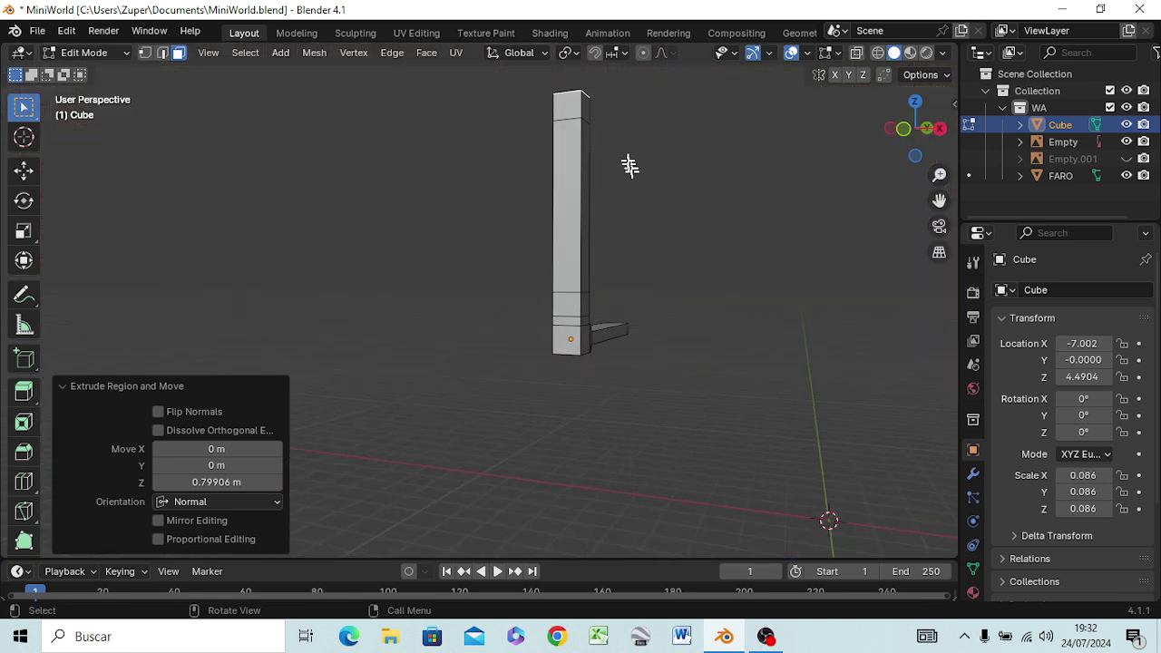
# Select the post's top, middle, lower and small protruding right-side faces, then view from the front
pyautogui.click(589, 108)
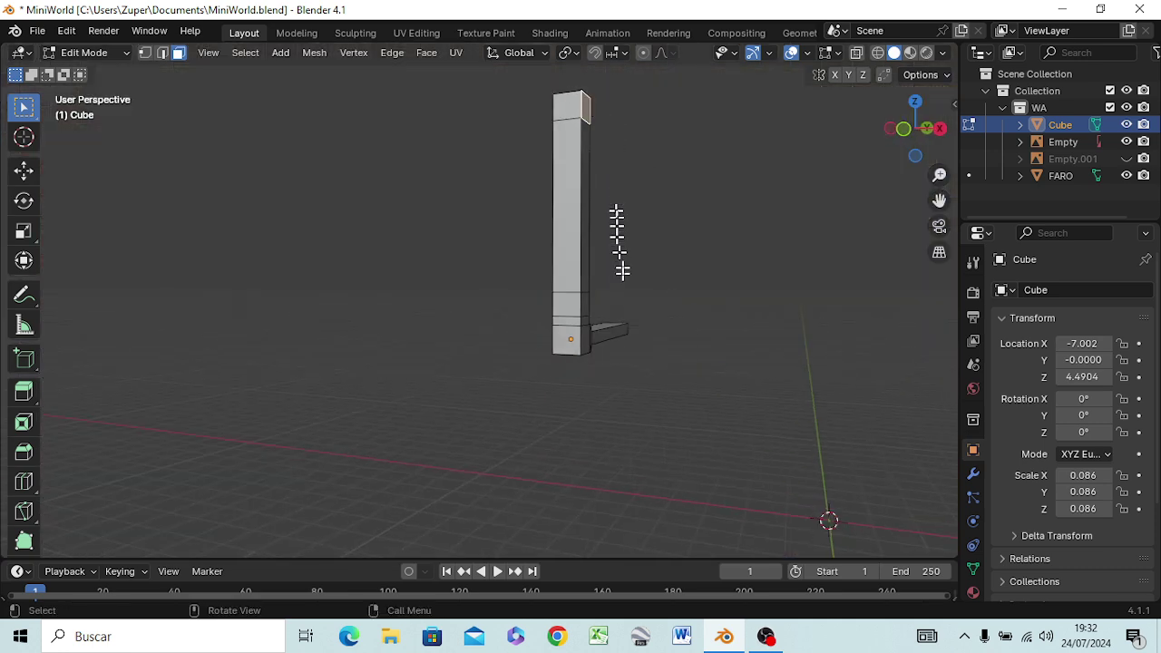
pyautogui.keyDown('shift'); pyautogui.click(586, 336); pyautogui.keyUp('shift')
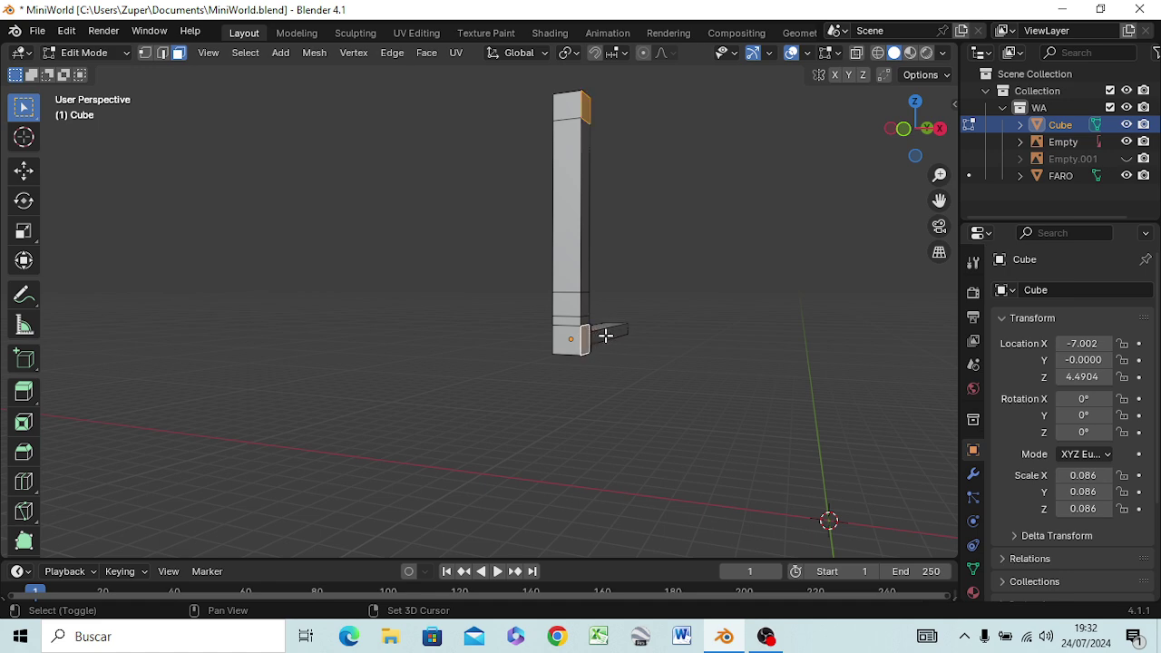
pyautogui.keyDown('shift'); pyautogui.click(604, 334); pyautogui.keyUp('shift')
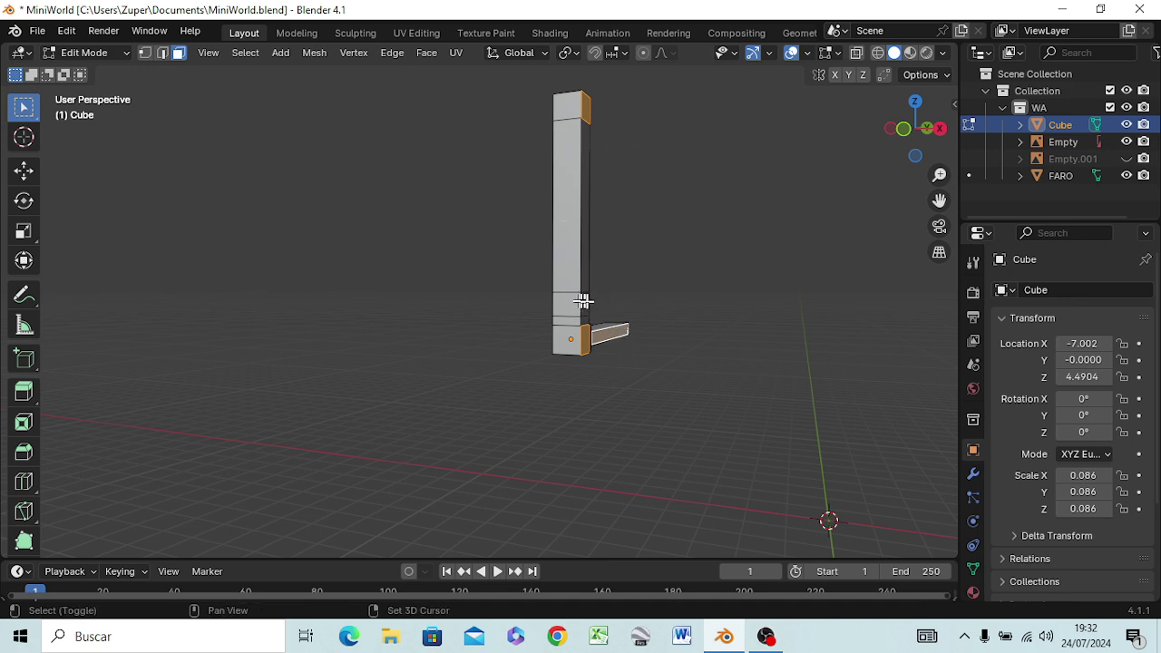
pyautogui.keyDown('shift'); pyautogui.click(583, 302); pyautogui.keyUp('shift')
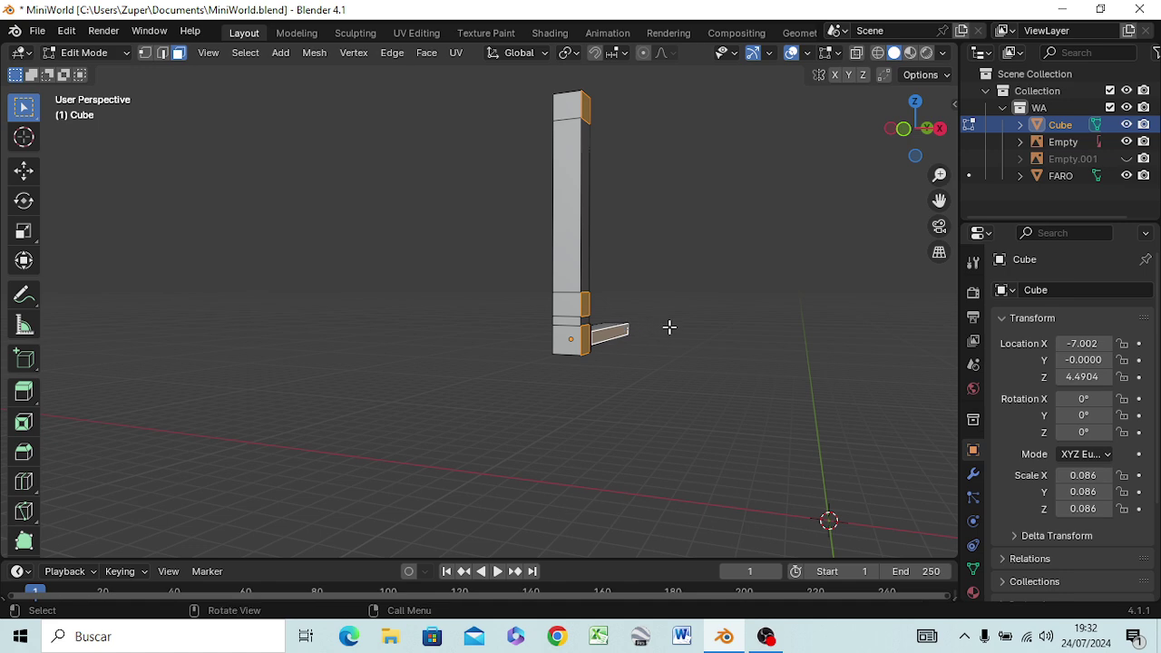
pyautogui.press('KP_1')
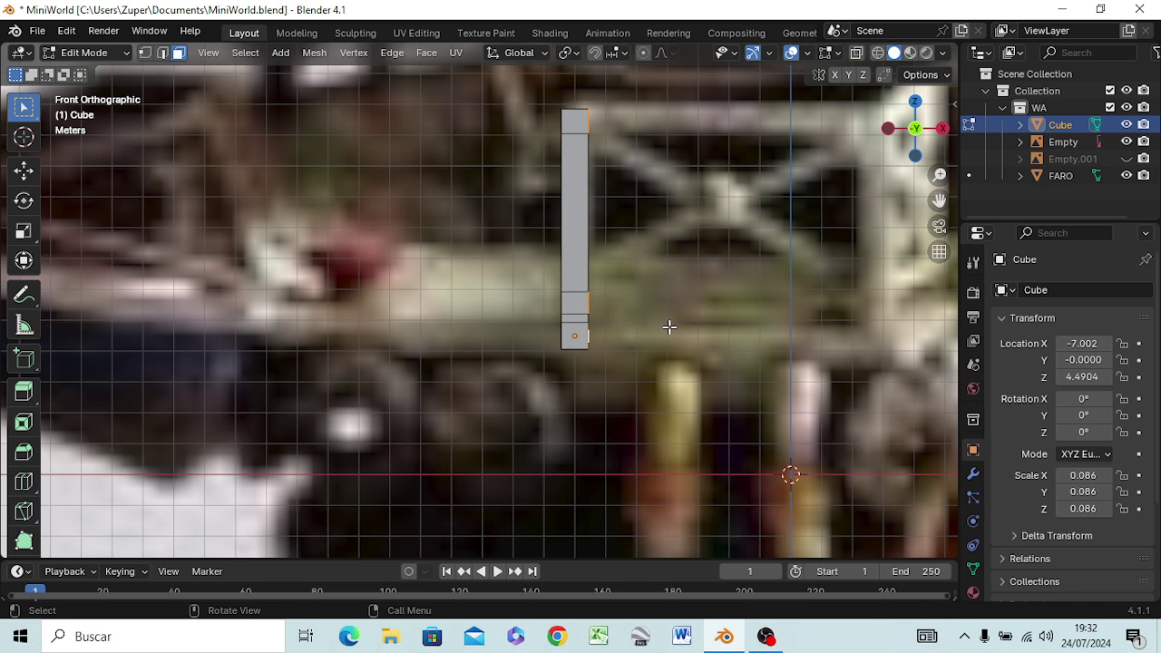
# Extrude the selected side faces along X into horizontal bars, then undo that attempt
pyautogui.press('e')
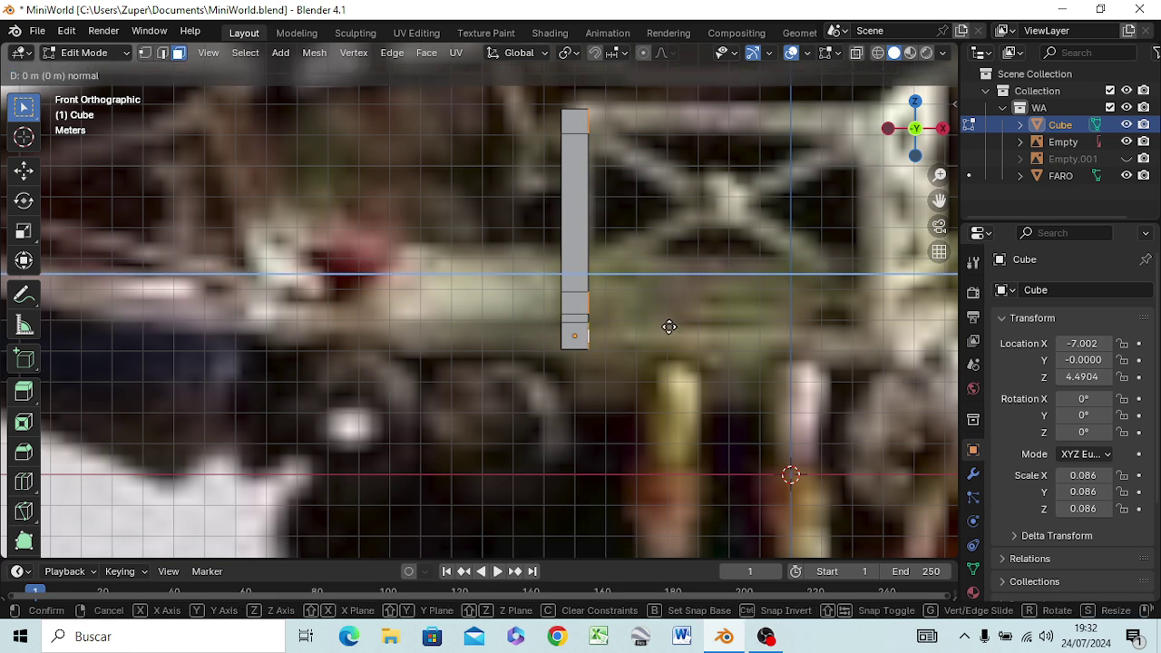
pyautogui.press('x')
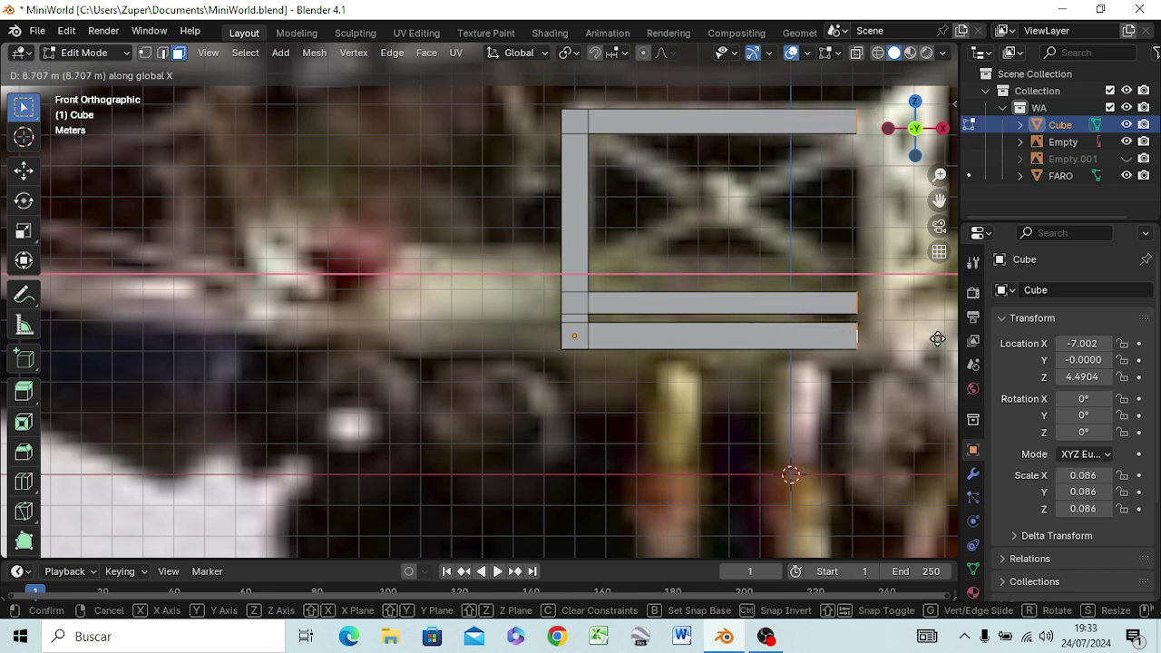
pyautogui.click(937, 339)
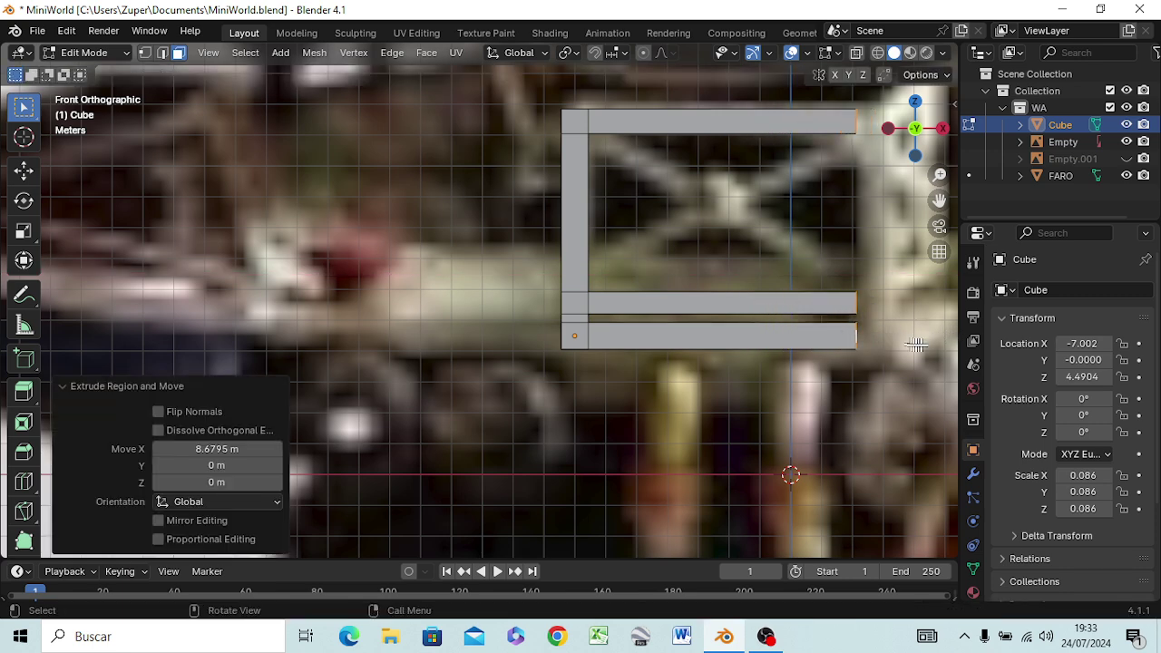
pyautogui.press('e')
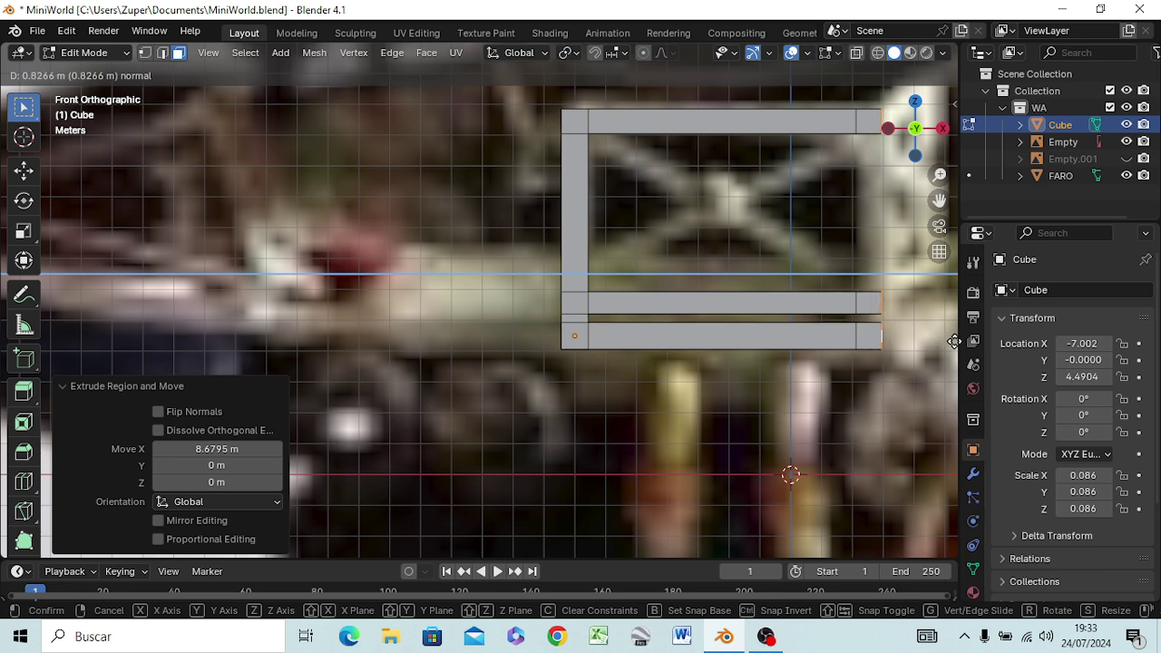
pyautogui.click(955, 341)
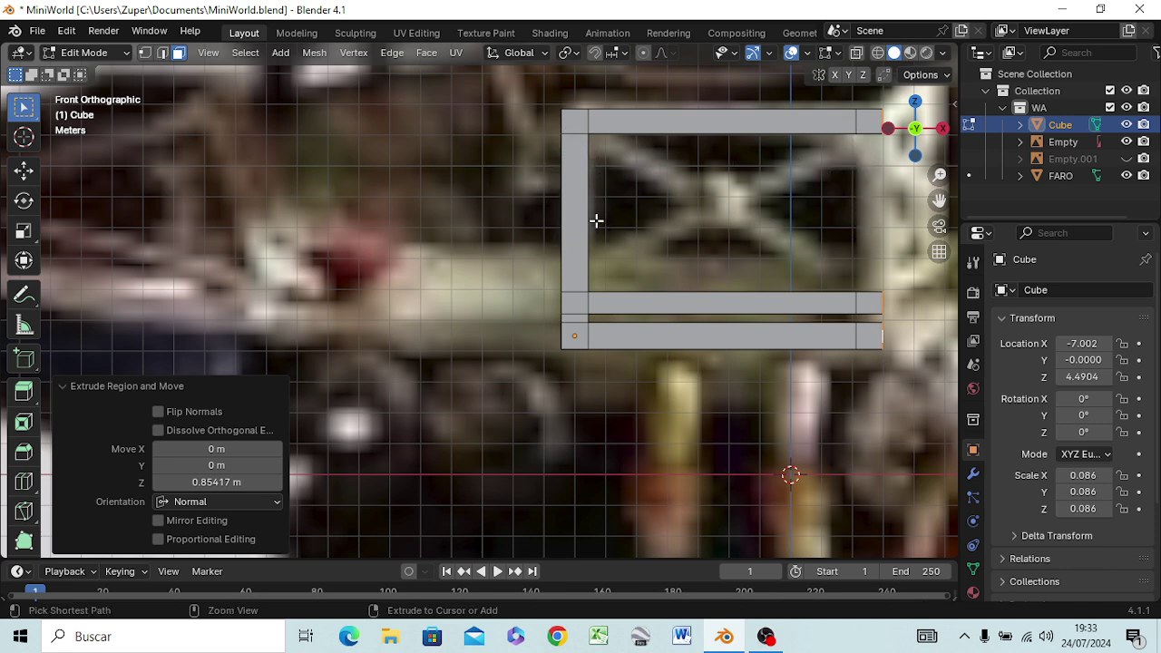
pyautogui.hotkey('ctrl', 'z')
pyautogui.hotkey('ctrl', 'z')
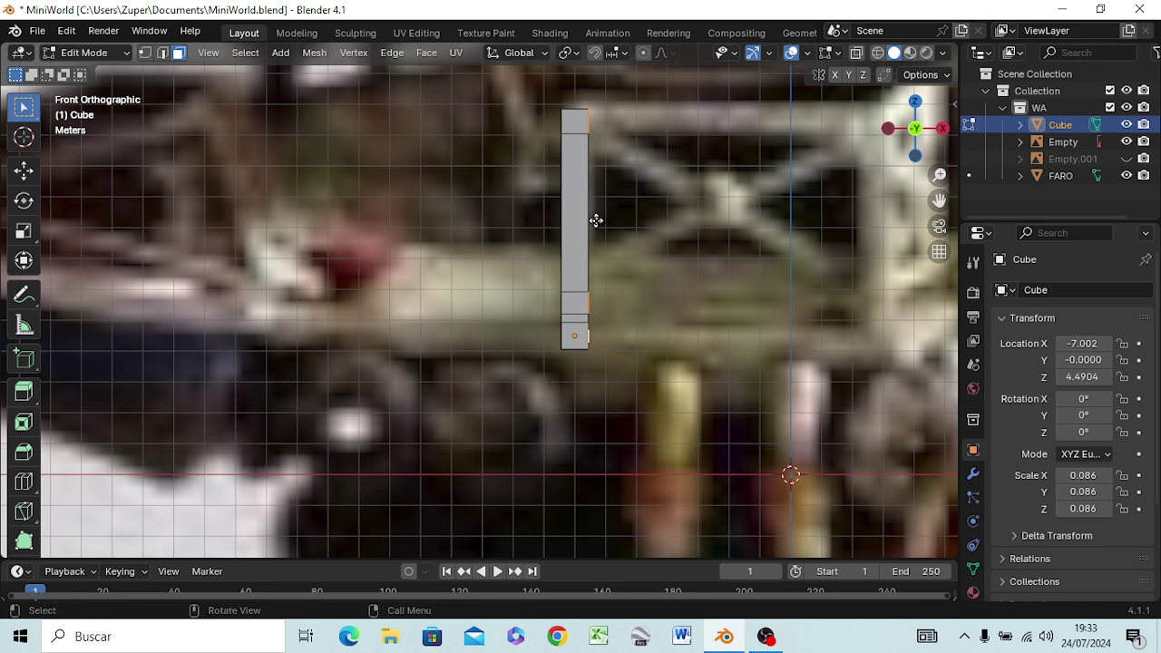
# Re-extrude the faces 8.5417 m to form a flat plate and orbit to inspect it
pyautogui.press('e')
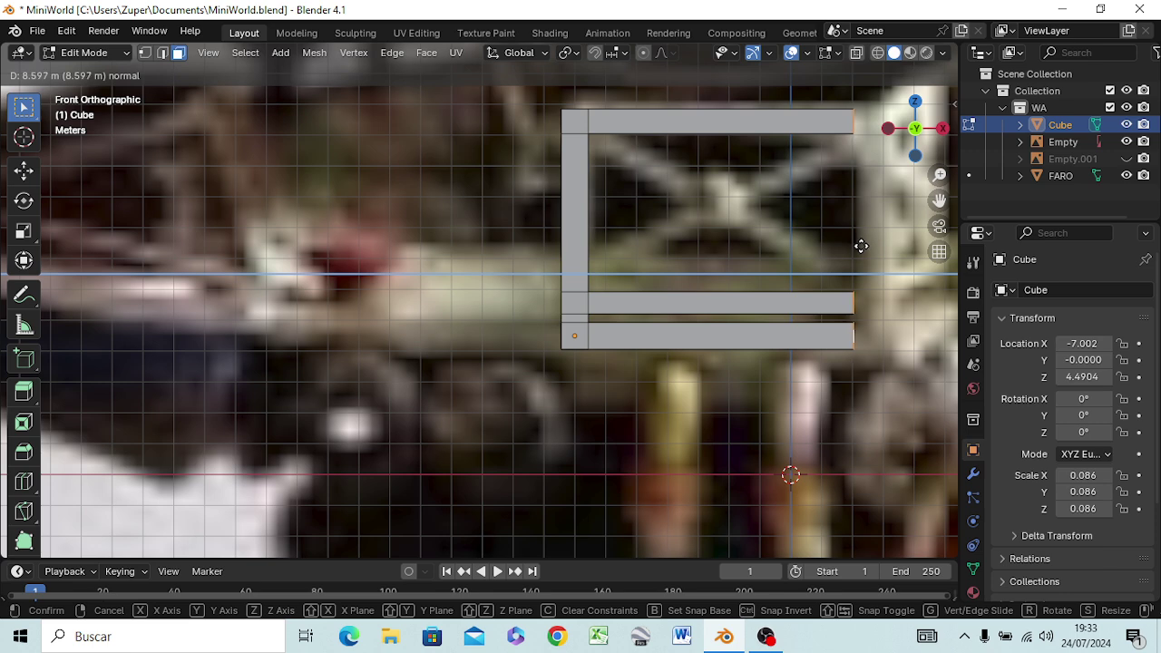
pyautogui.click(858, 246)
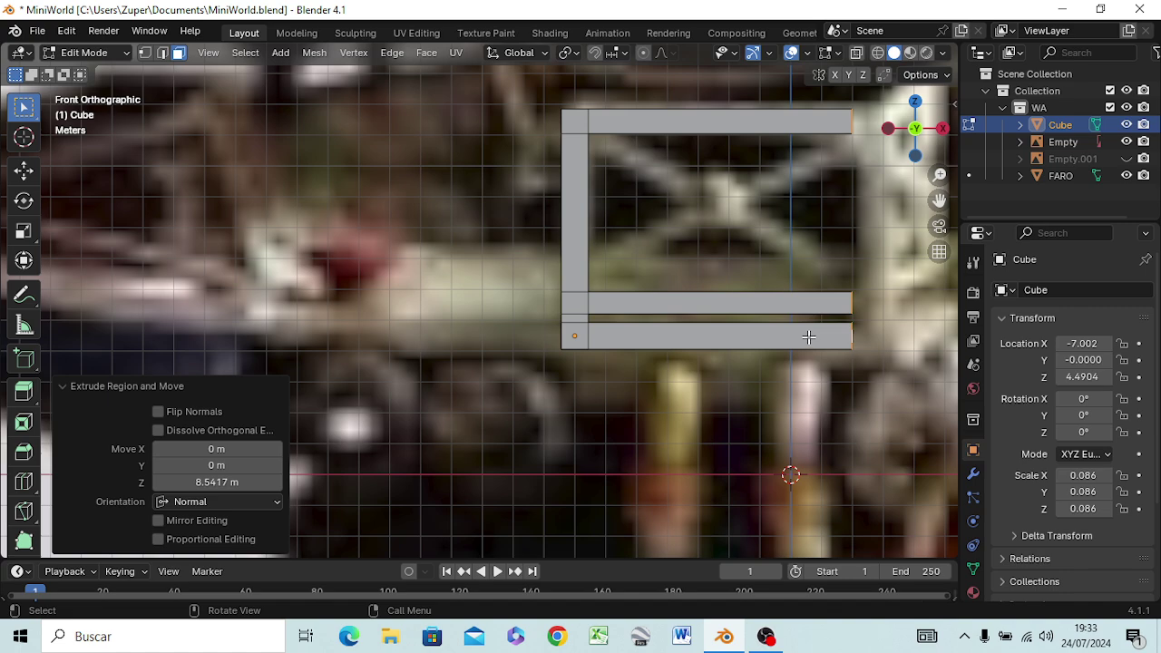
pyautogui.moveTo(731, 324); pyautogui.dragTo(745, 319, button='middle')
pyautogui.moveTo(681, 406)
pyautogui.mouseDown(button='middle')
pyautogui.moveTo(622, 371)
pyautogui.moveTo(500, 337)
pyautogui.moveTo(575, 341)
pyautogui.moveTo(565, 332)
pyautogui.moveTo(583, 355)
pyautogui.moveTo(553, 371)
pyautogui.moveTo(478, 308)
pyautogui.moveTo(492, 318)
pyautogui.mouseUp(button='middle')
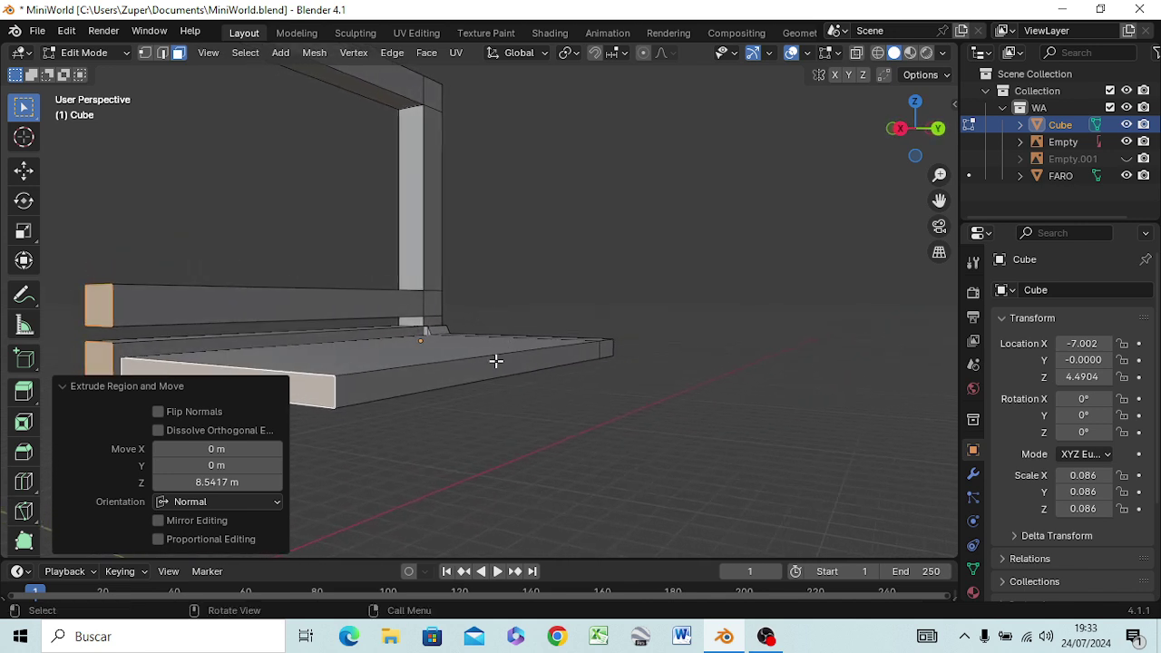
# Select the plate's front and end faces, try extruding along Y, then cancel and undo
pyautogui.click(492, 361)
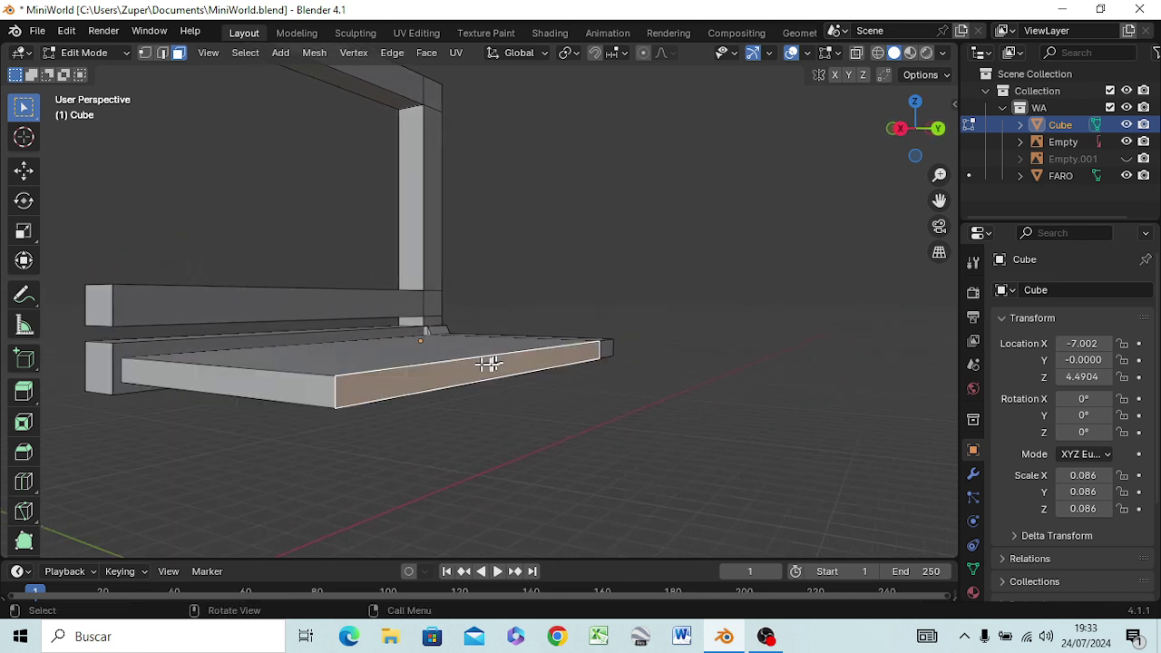
pyautogui.keyDown('shift'); pyautogui.click(605, 347); pyautogui.keyUp('shift')
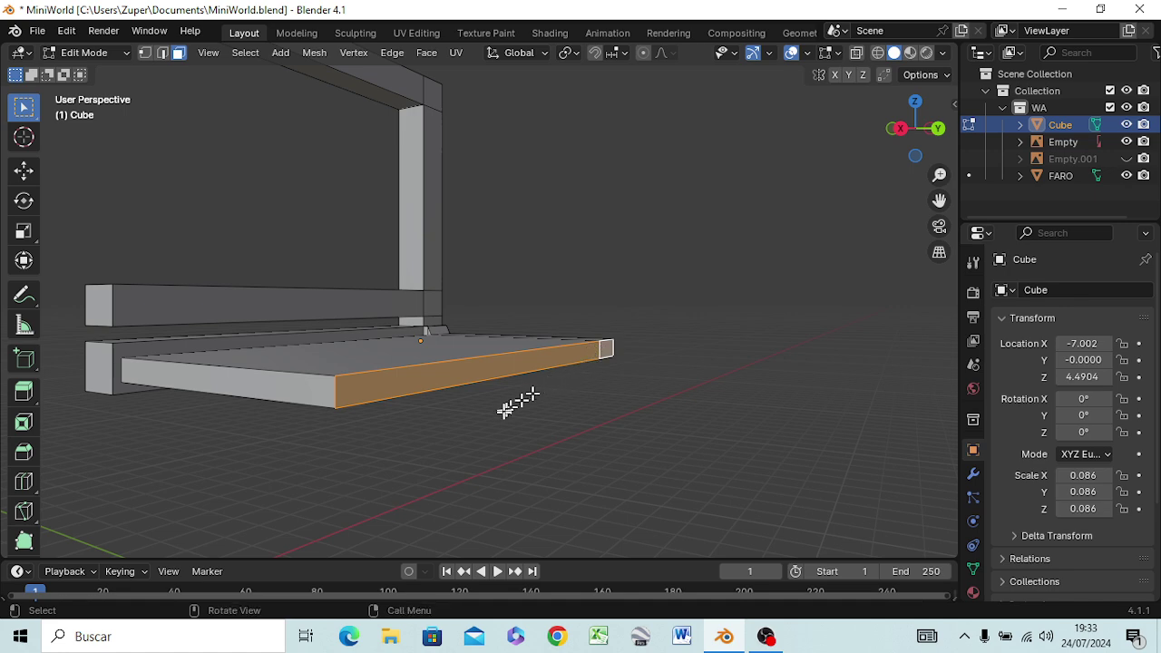
pyautogui.press('e')
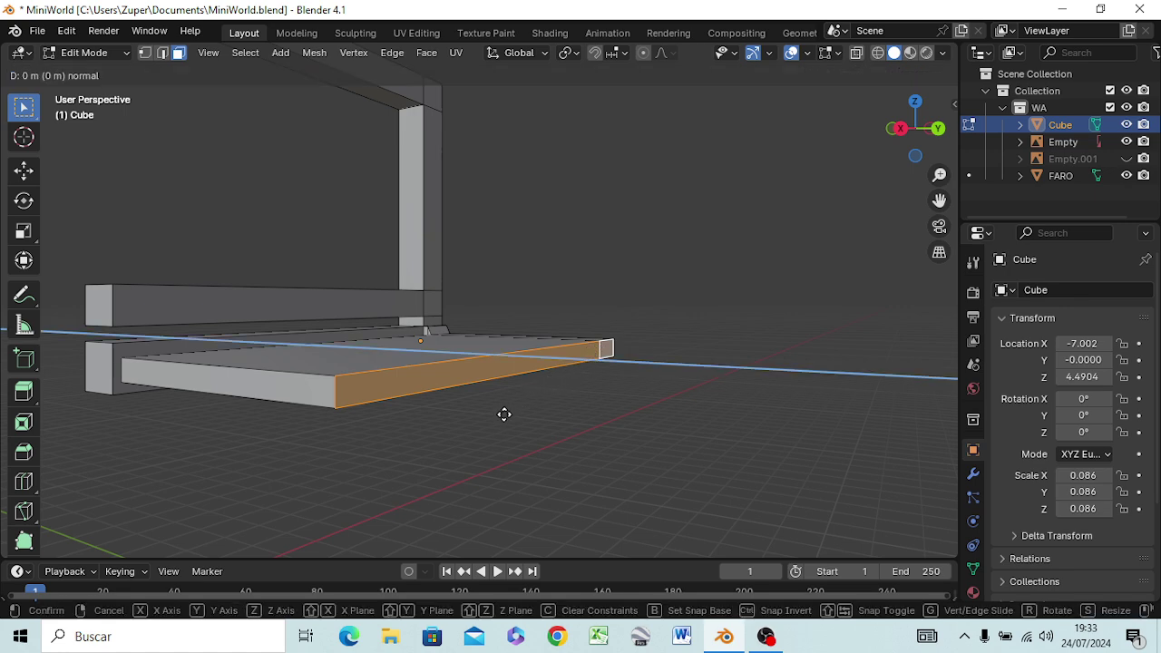
pyautogui.press('y')
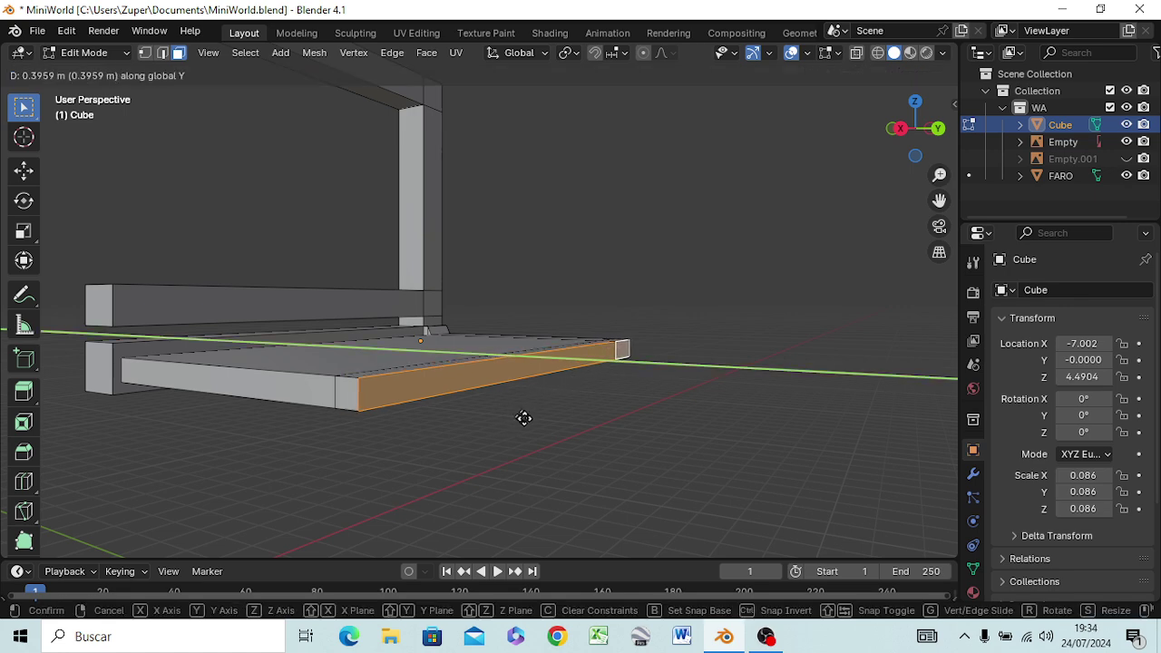
pyautogui.rightClick(524, 418)
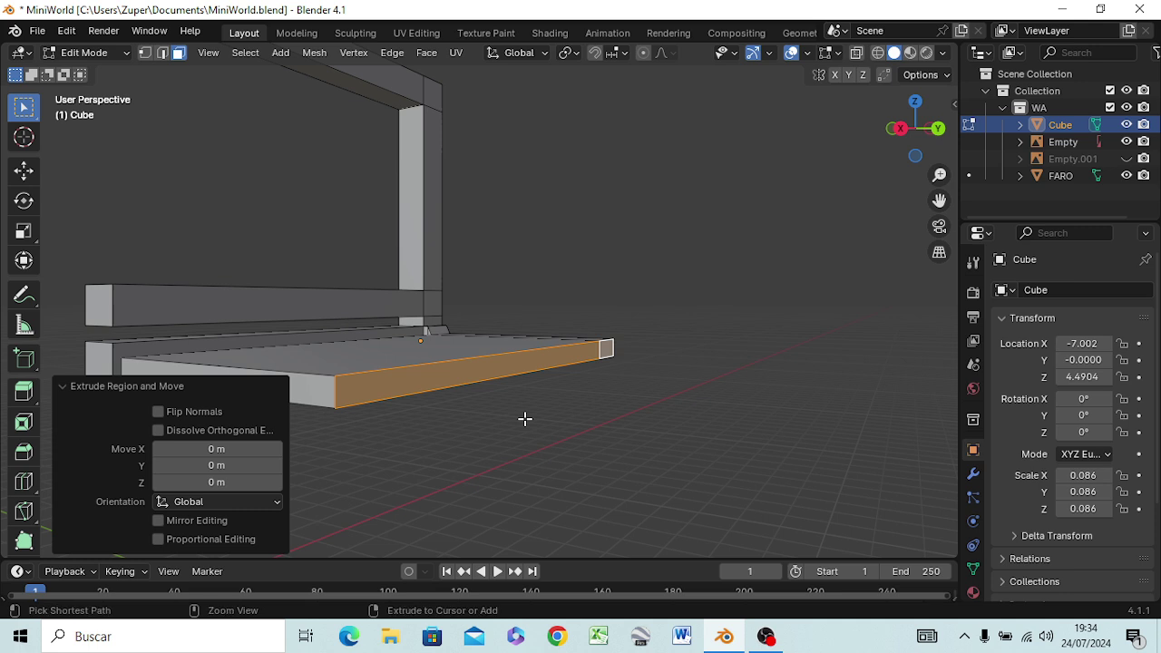
pyautogui.hotkey('ctrl', 'z')
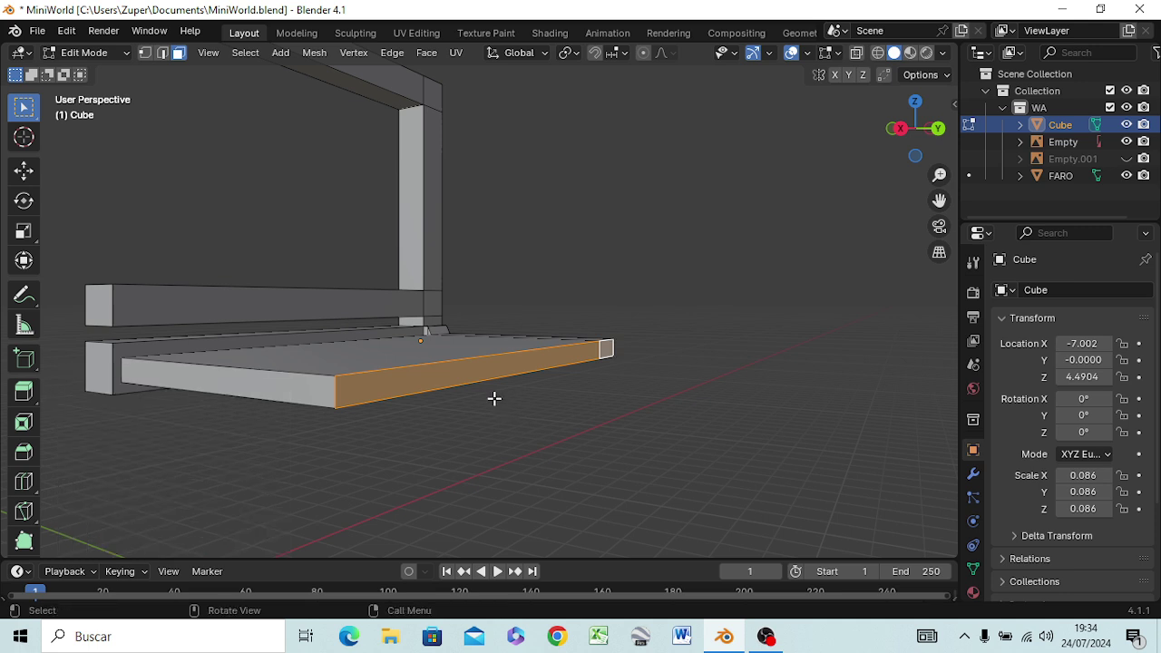
# Move the plate's front and end faces 1.8944 m along global Y, then return to front view
pyautogui.click(487, 374)
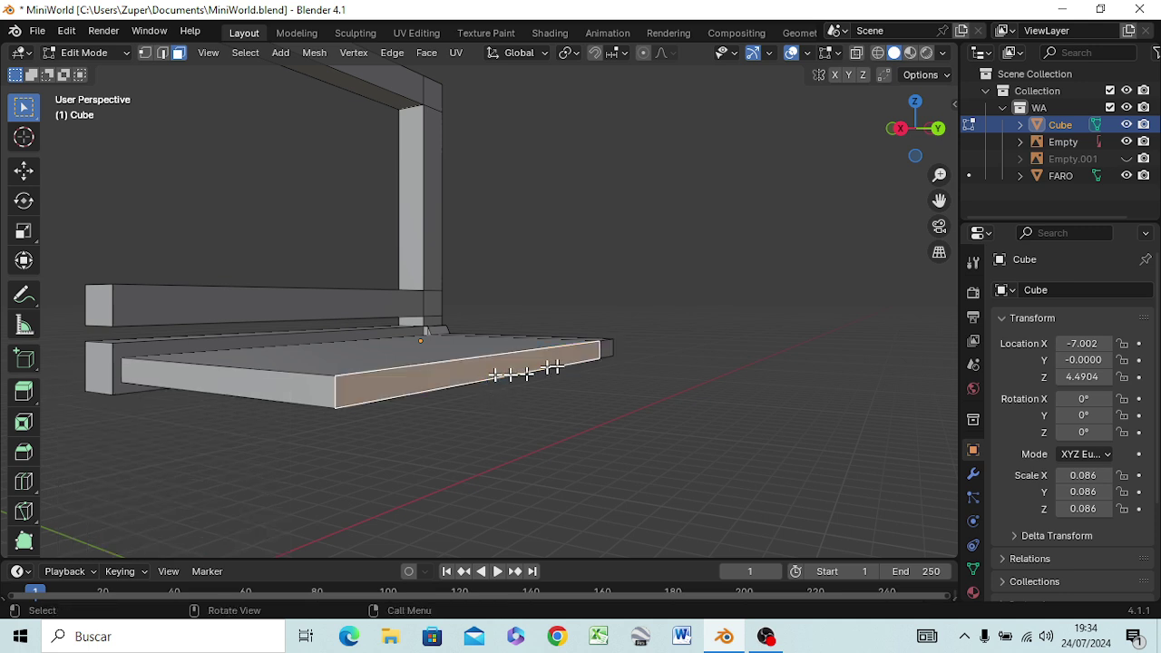
pyautogui.keyDown('shift'); pyautogui.click(601, 352); pyautogui.keyUp('shift')
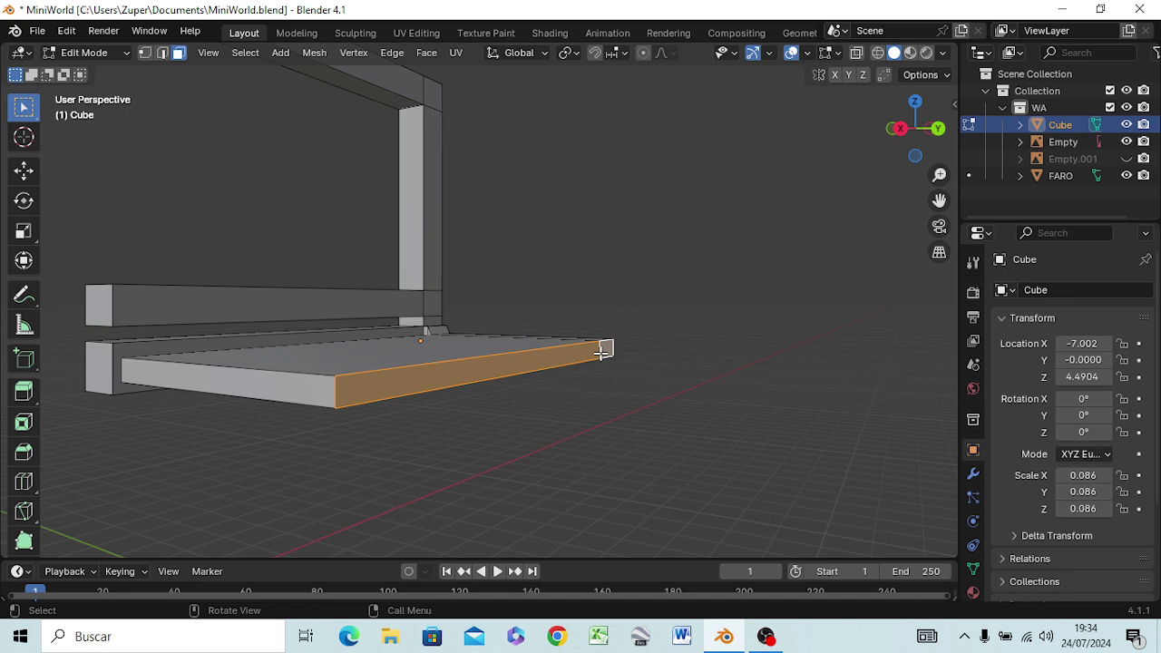
pyautogui.press('g')
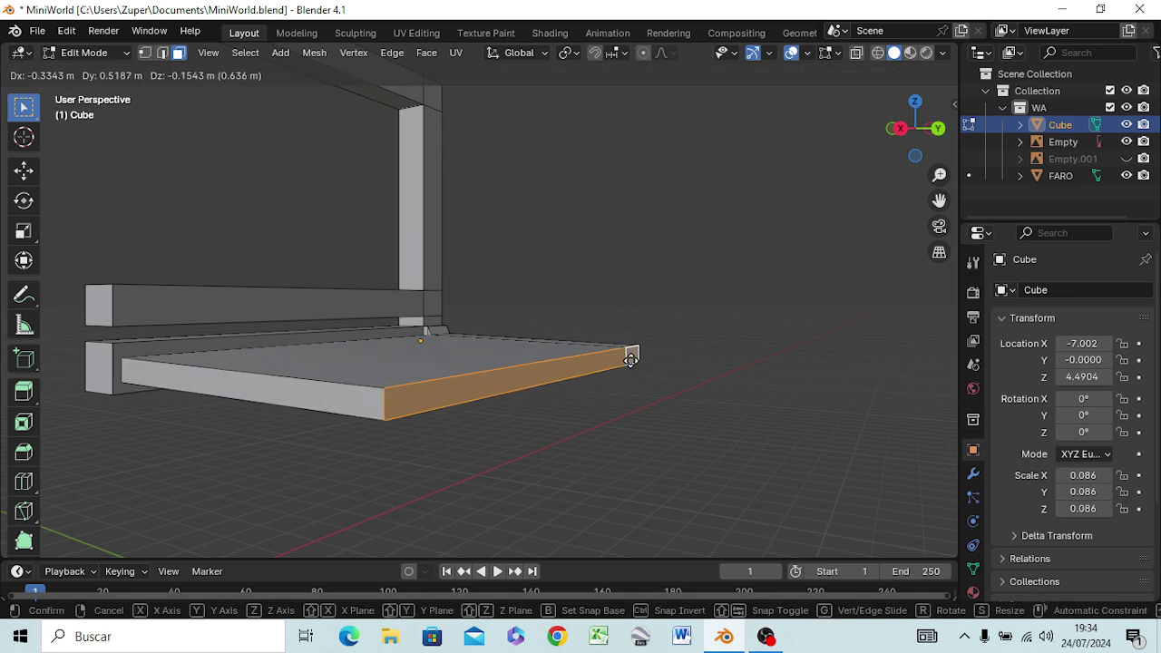
pyautogui.press('y')
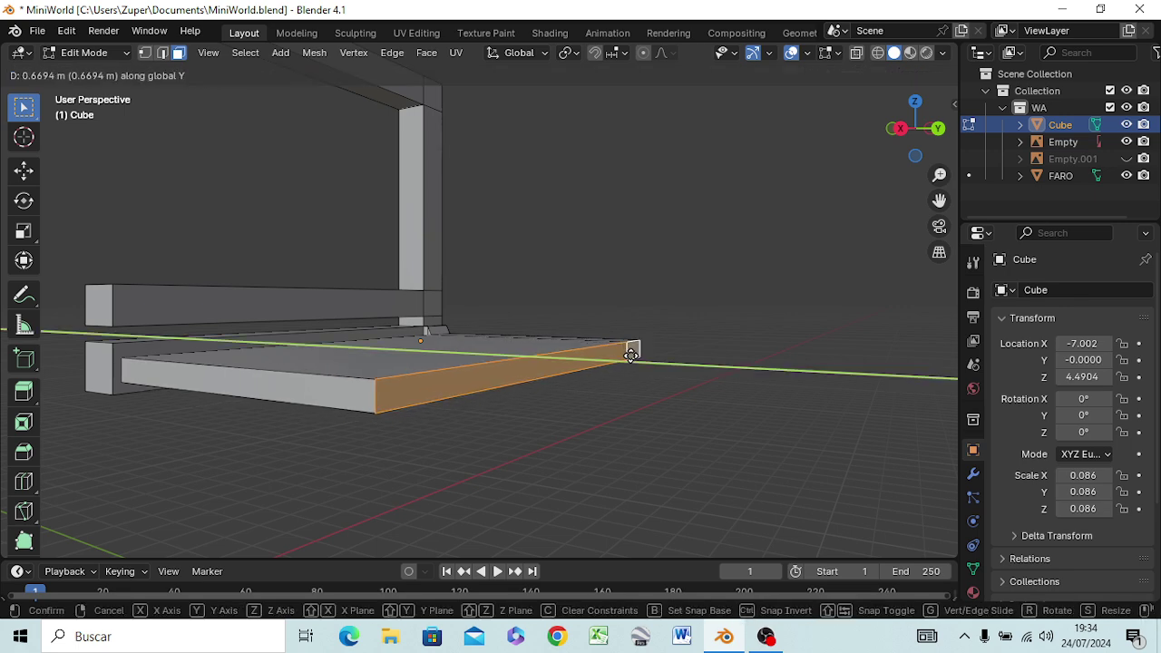
pyautogui.click(689, 367)
pyautogui.moveTo(526, 427)
pyautogui.mouseDown(button='middle')
pyautogui.moveTo(523, 463)
pyautogui.moveTo(609, 475)
pyautogui.moveTo(570, 492)
pyautogui.moveTo(599, 468)
pyautogui.moveTo(709, 488)
pyautogui.mouseUp(button='middle')
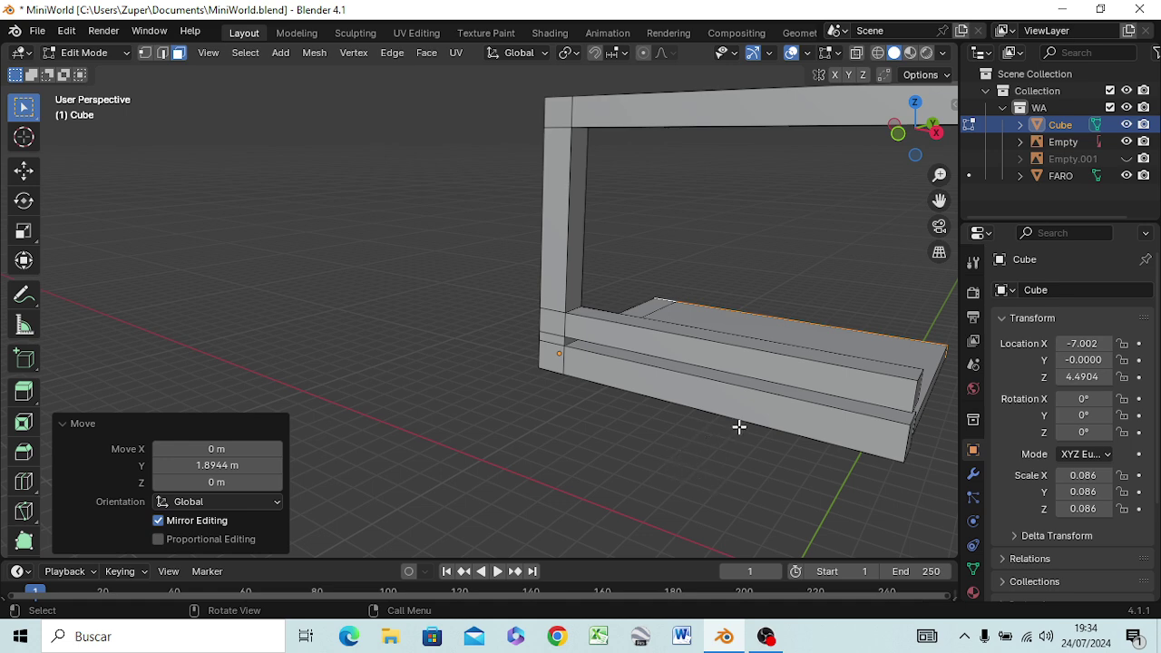
pyautogui.press('KP_1')
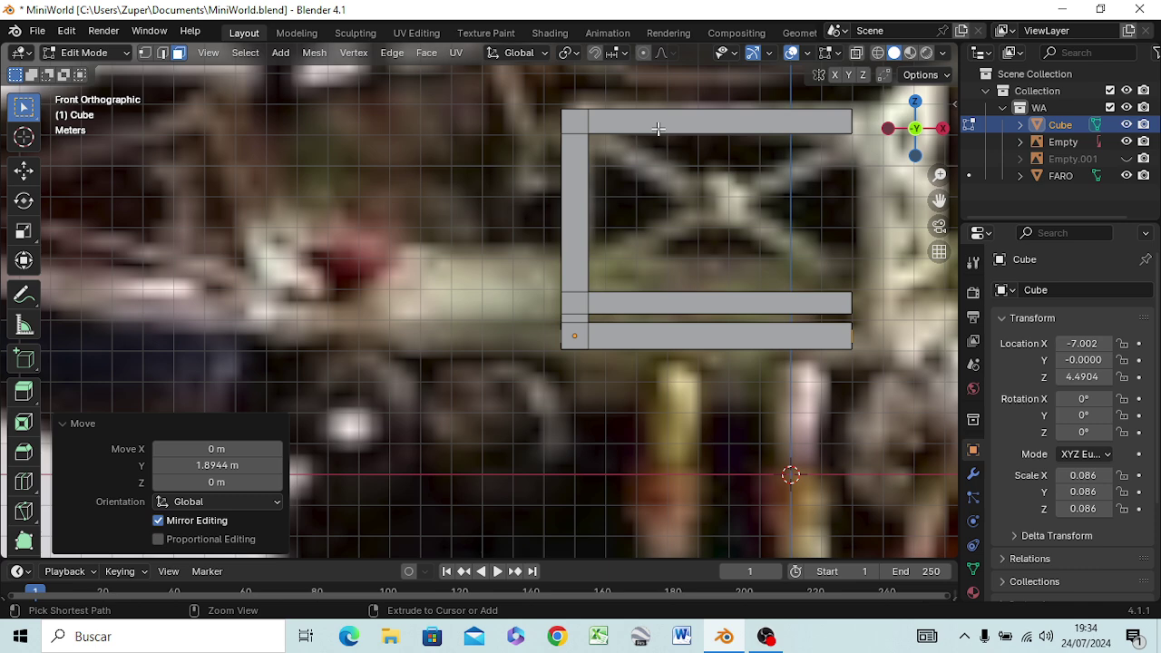
pyautogui.hotkey('ctrl', 'r')
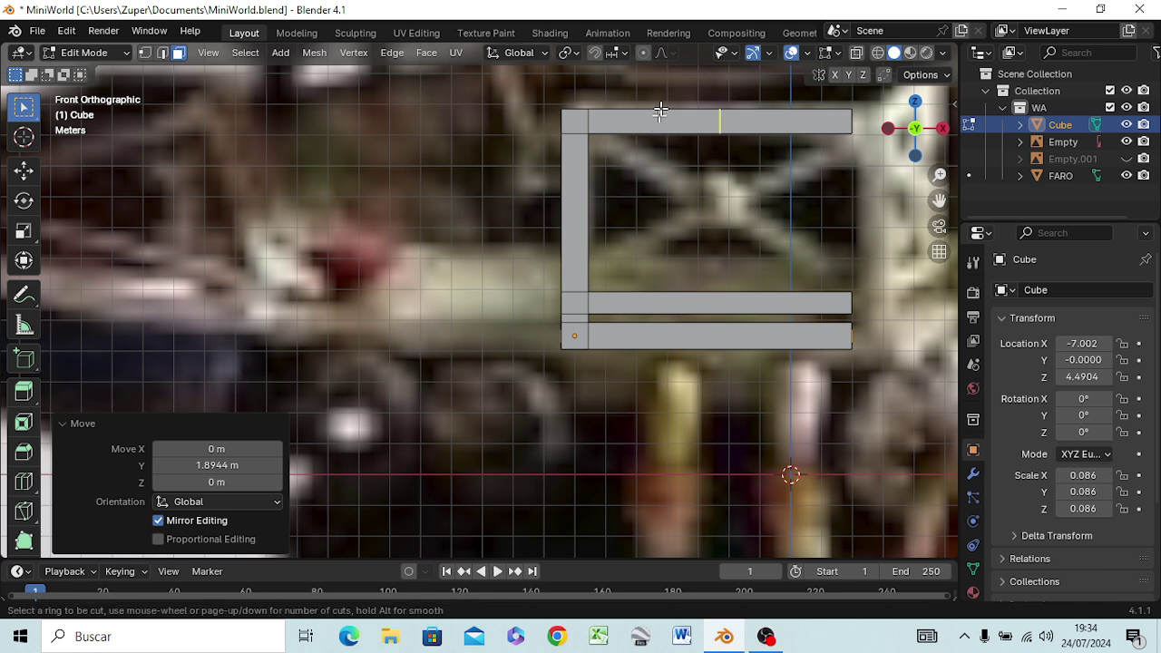
pyautogui.scroll(1, 712, 124)
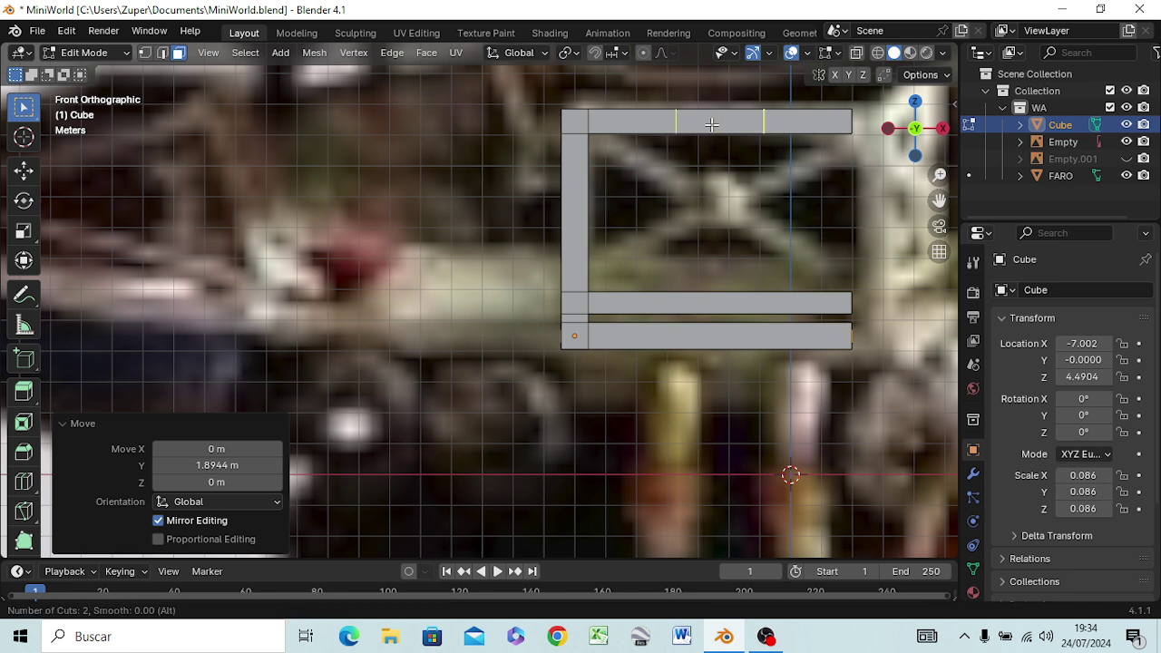
pyautogui.scroll(1, 712, 124)
pyautogui.scroll(1, 713, 123)
pyautogui.scroll(1, 716, 122)
pyautogui.scroll(1, 717, 122)
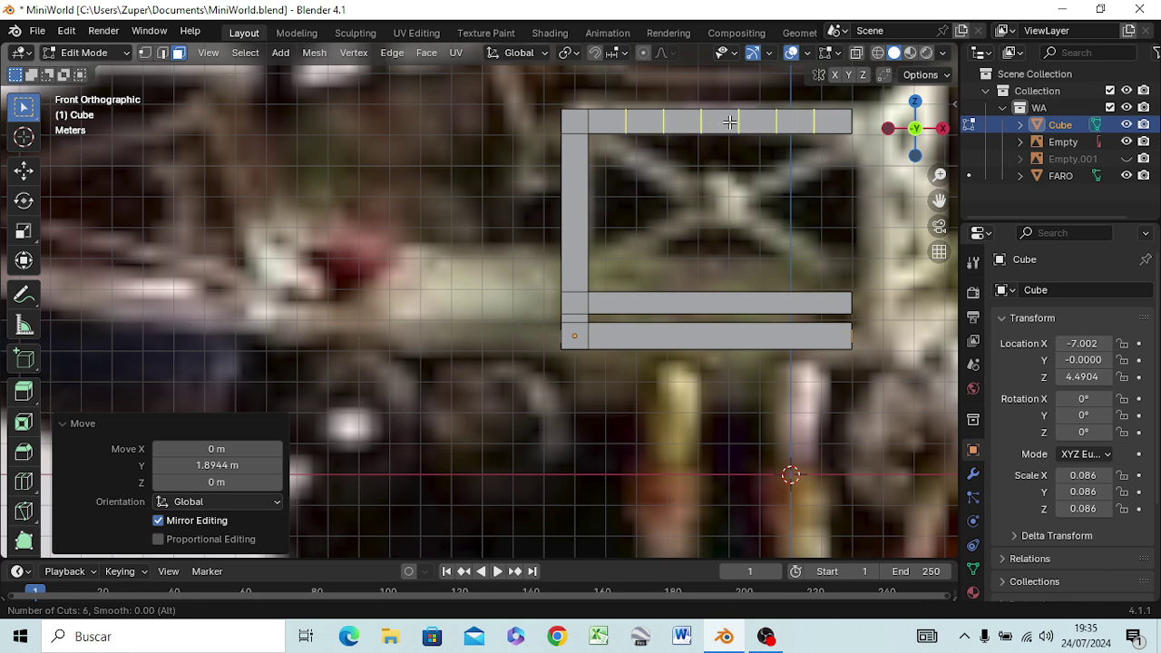
pyautogui.click(730, 122)
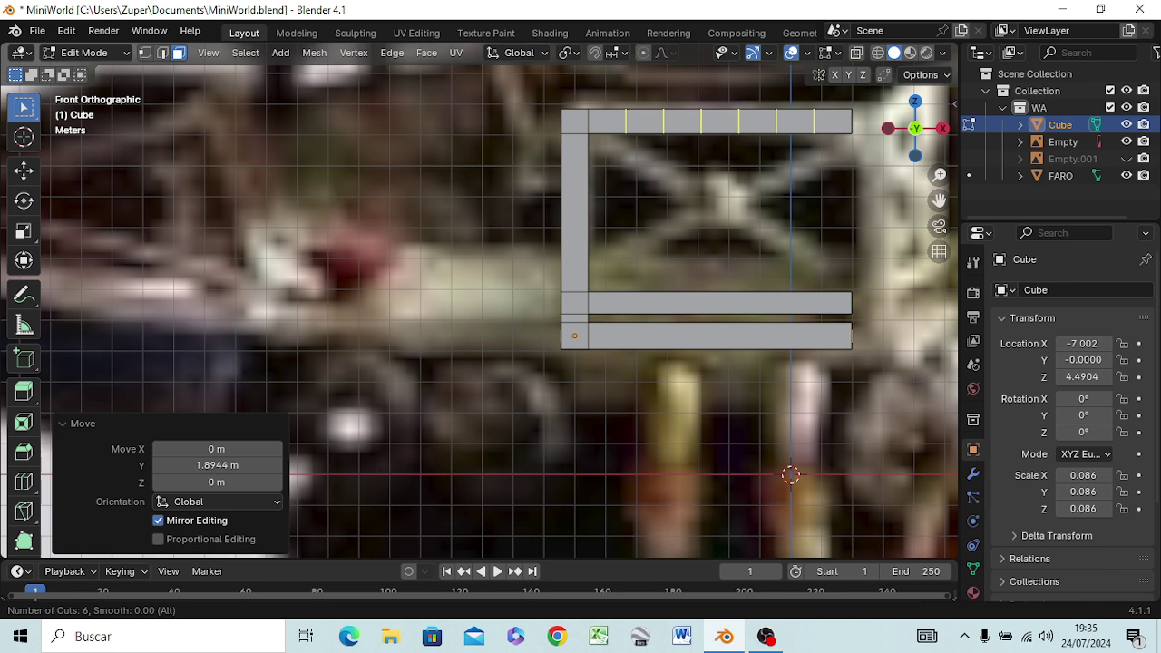
pyautogui.click(729, 121)
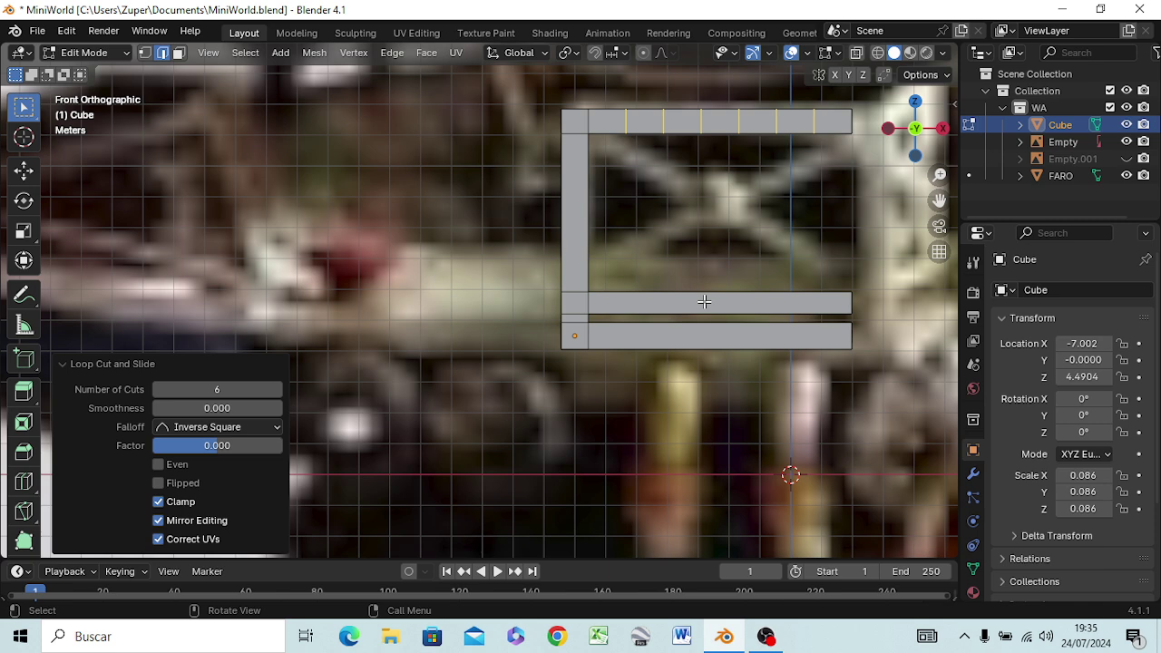
pyautogui.press('ctrl')
pyautogui.hotkey('ctrl', 'r')
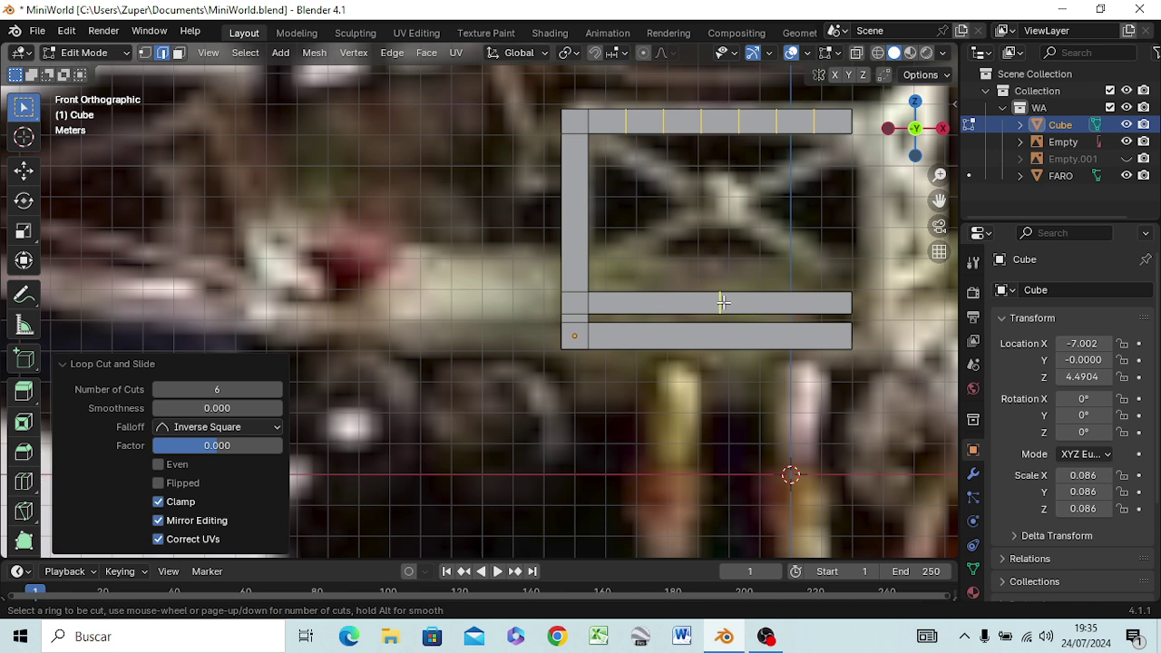
pyautogui.scroll(1, 723, 303)
pyautogui.scroll(1, 723, 303)
pyautogui.scroll(1, 725, 303)
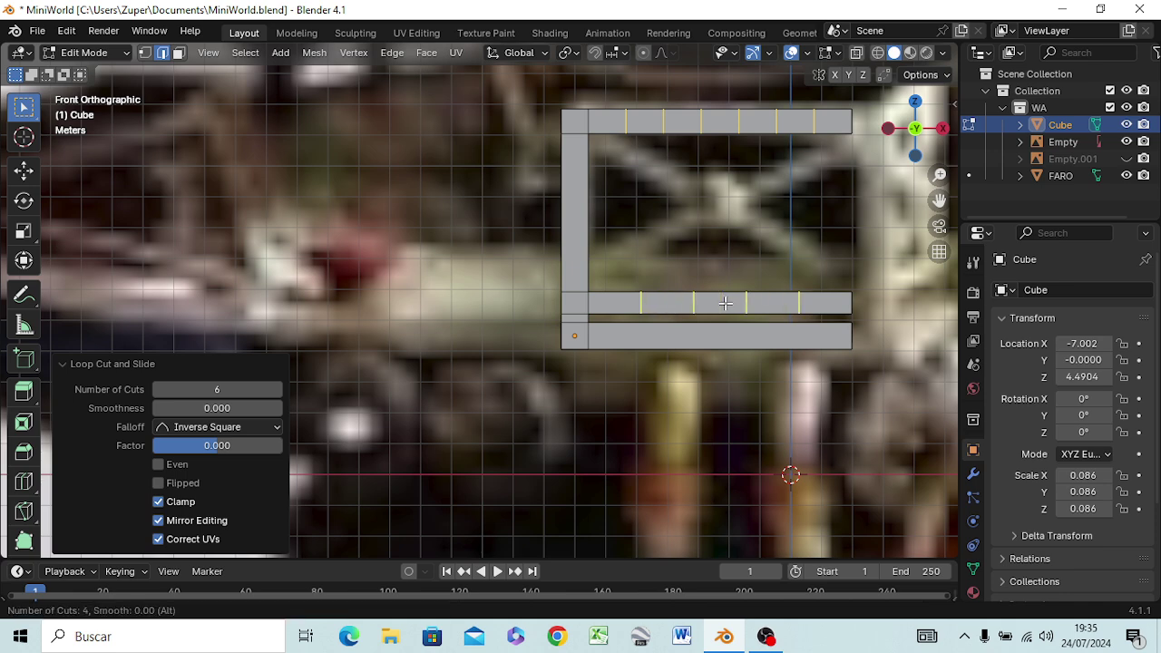
pyautogui.scroll(1, 726, 303)
pyautogui.scroll(1, 727, 303)
pyautogui.scroll(1, 727, 303)
pyautogui.scroll(-2, 727, 303)
pyautogui.scroll(-2, 727, 303)
pyautogui.press('Escape')
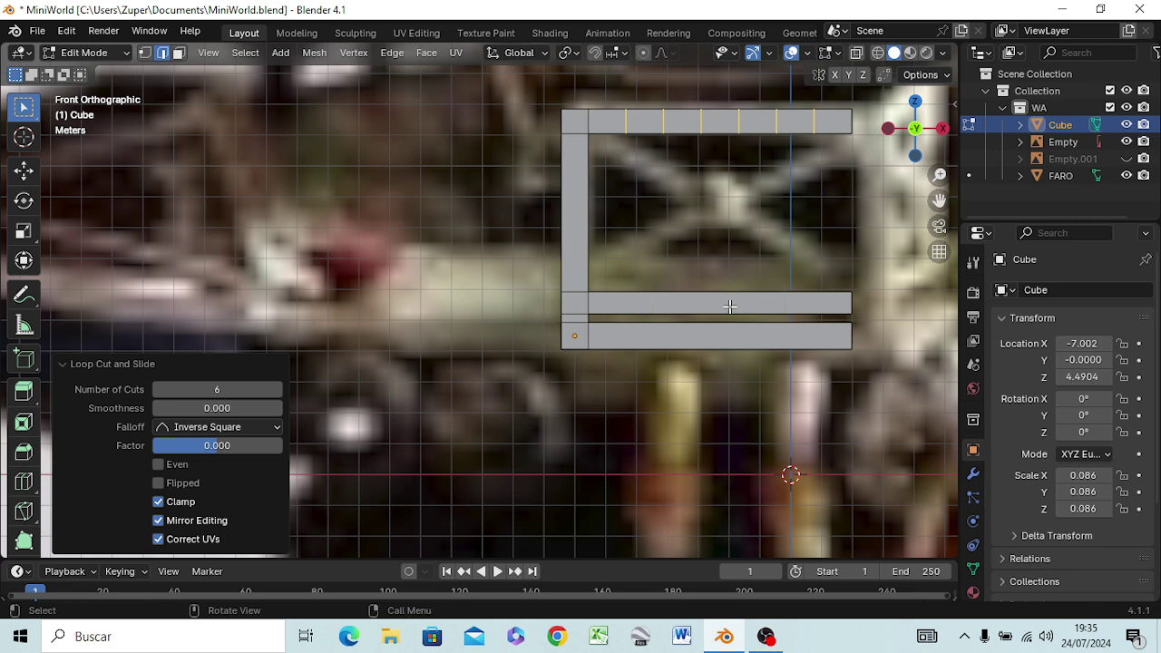
pyautogui.press('3')
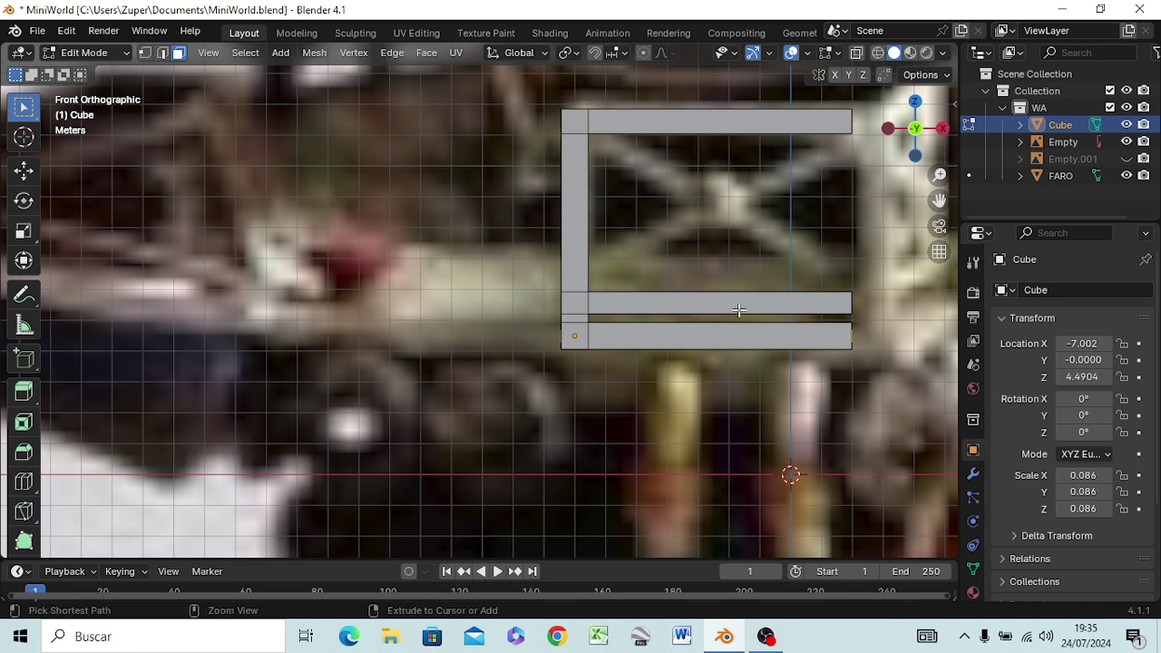
# Add two unslid loop cuts each across the middle bar and the top bar
pyautogui.hotkey('ctrl', 'r')
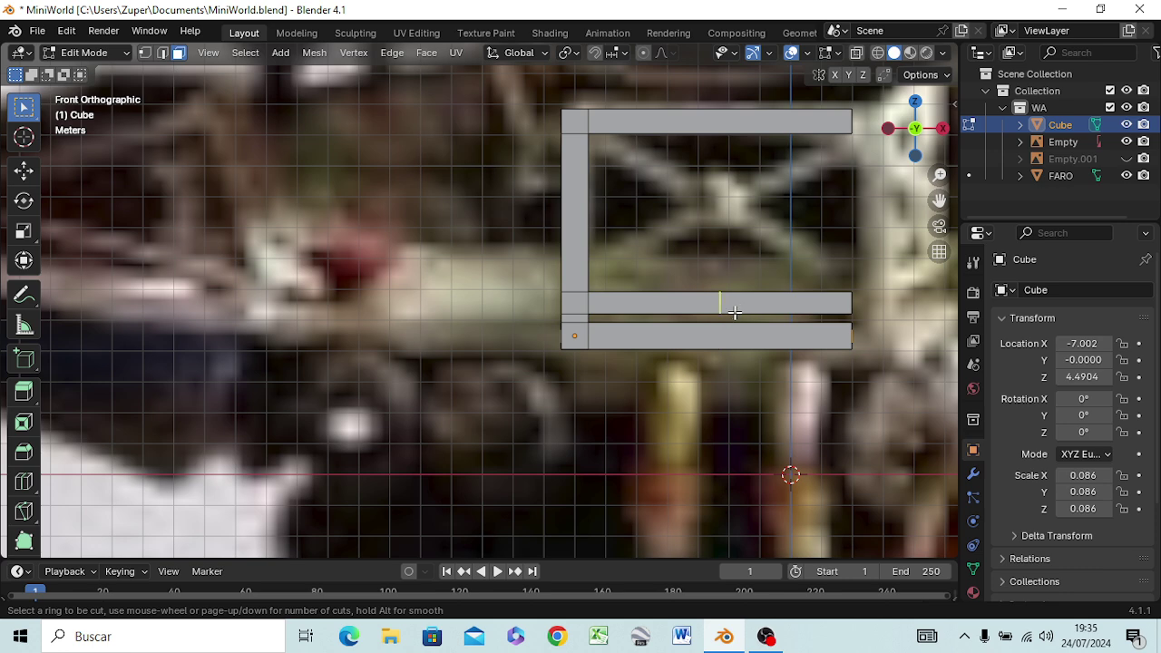
pyautogui.scroll(1, 739, 306)
pyautogui.click(739, 305)
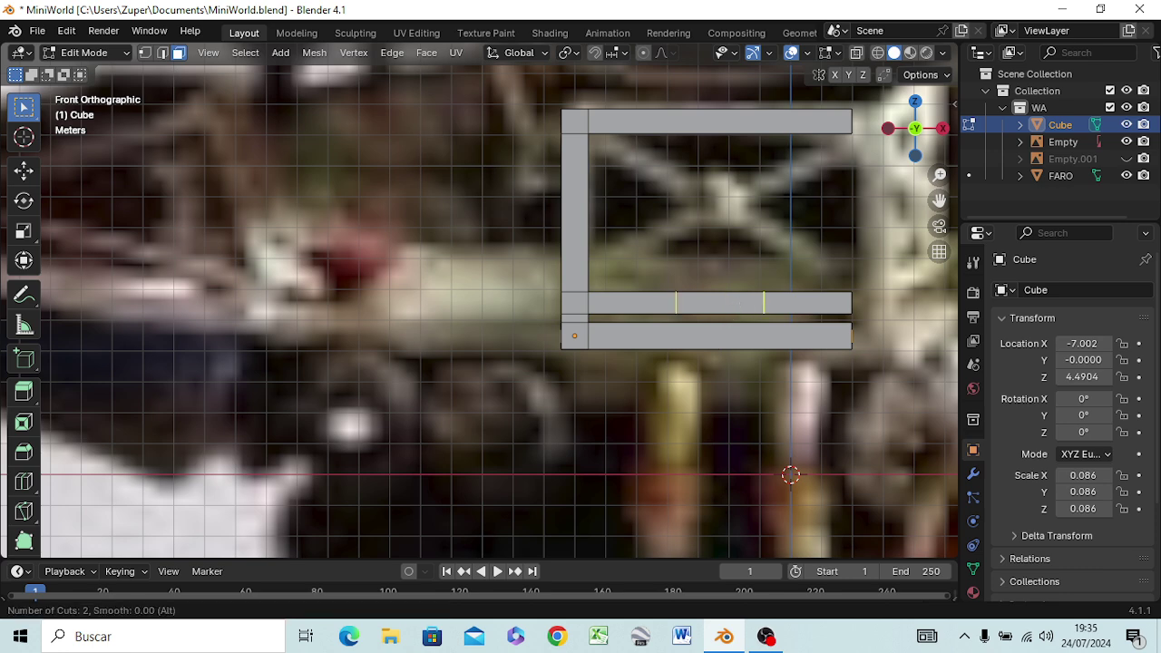
pyautogui.rightClick(739, 304)
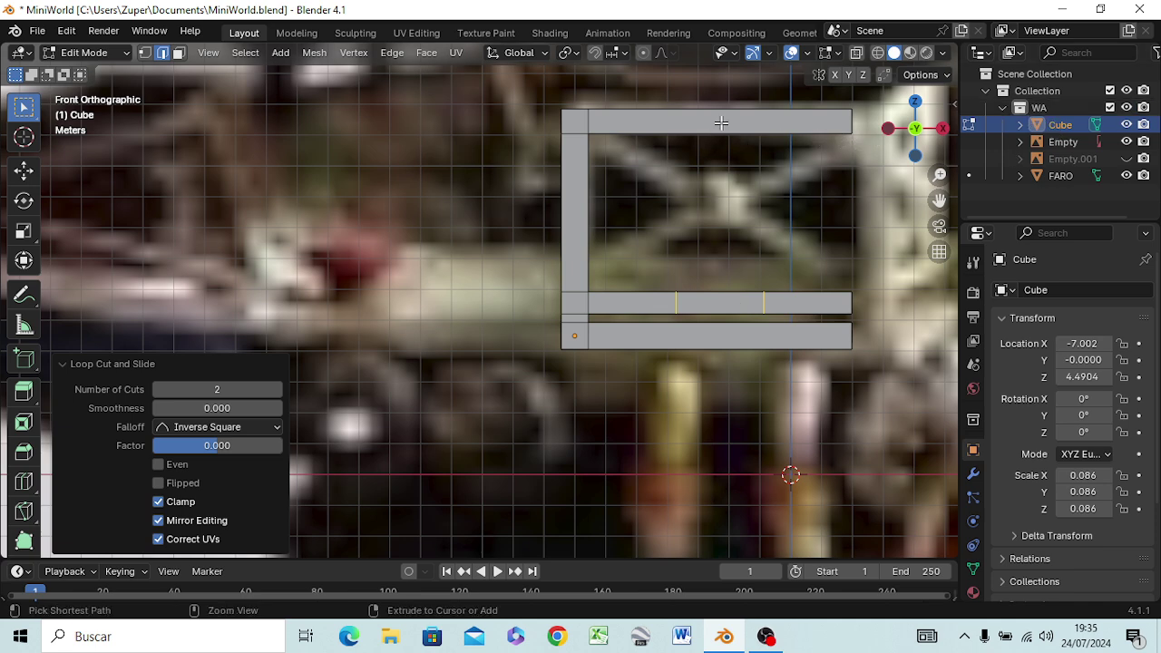
pyautogui.hotkey('ctrl', 'r')
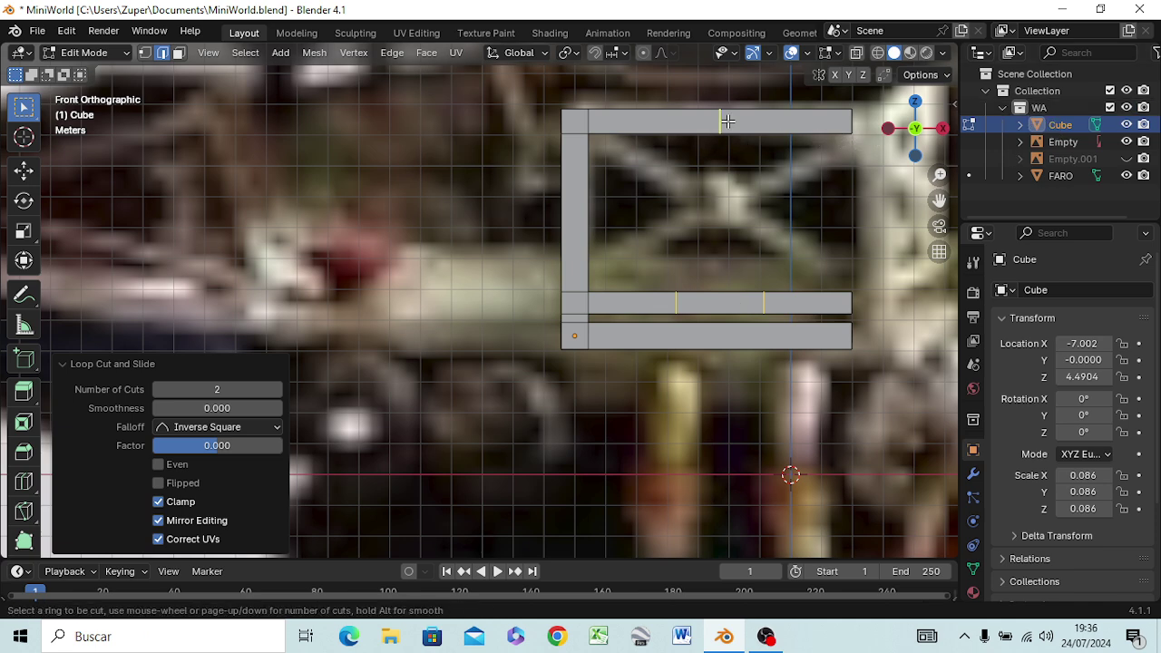
pyautogui.click(731, 122)
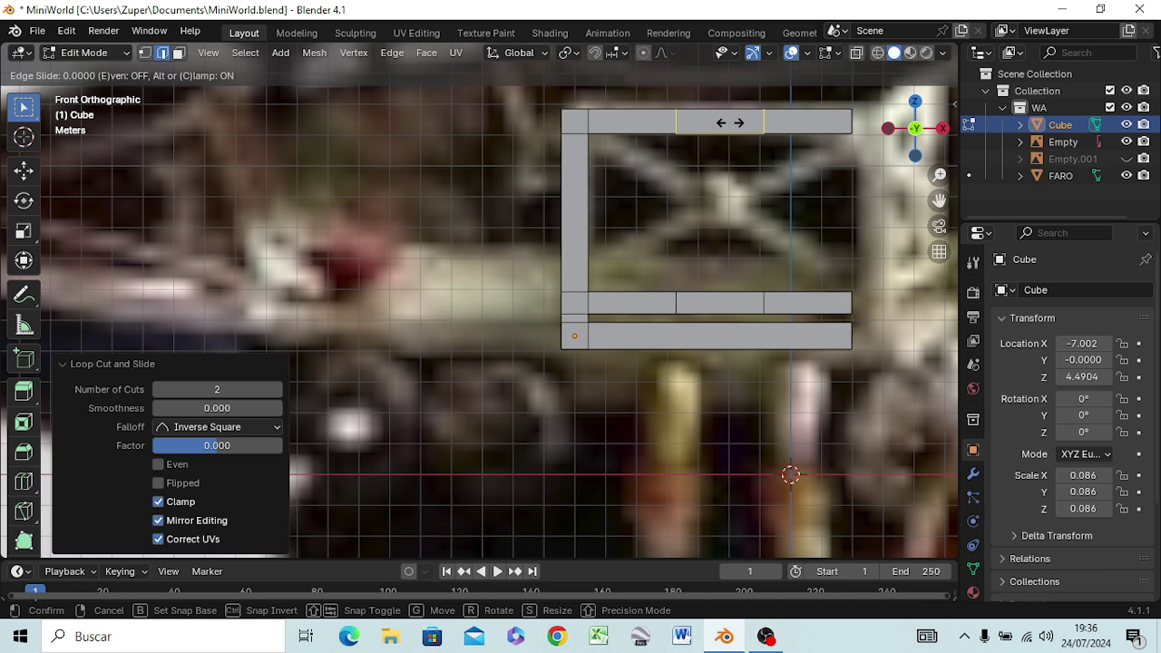
pyautogui.rightClick(733, 123)
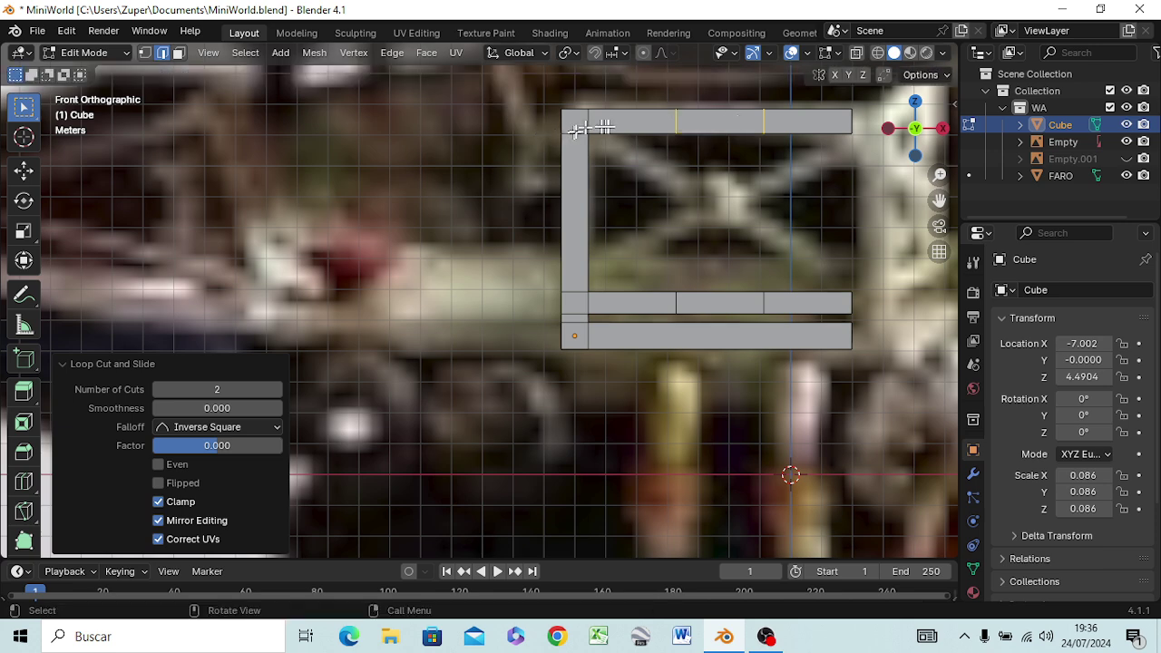
# Triangulate the selected faces, then undo the triangulation
pyautogui.press('ctrl')
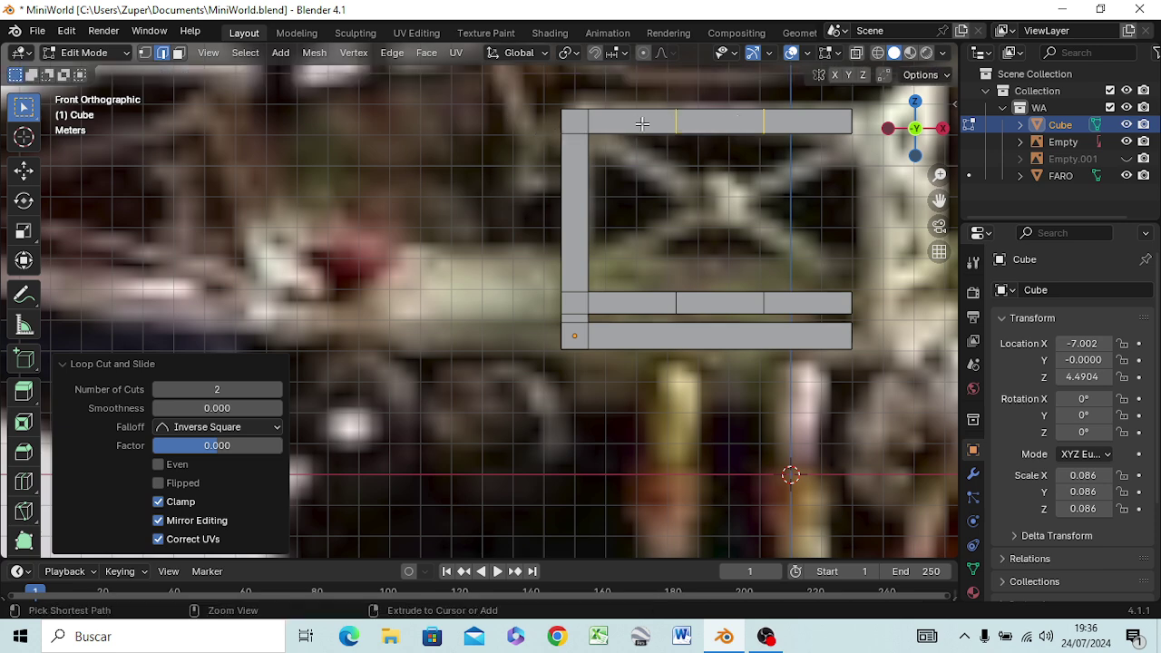
pyautogui.hotkey('ctrl', 't')
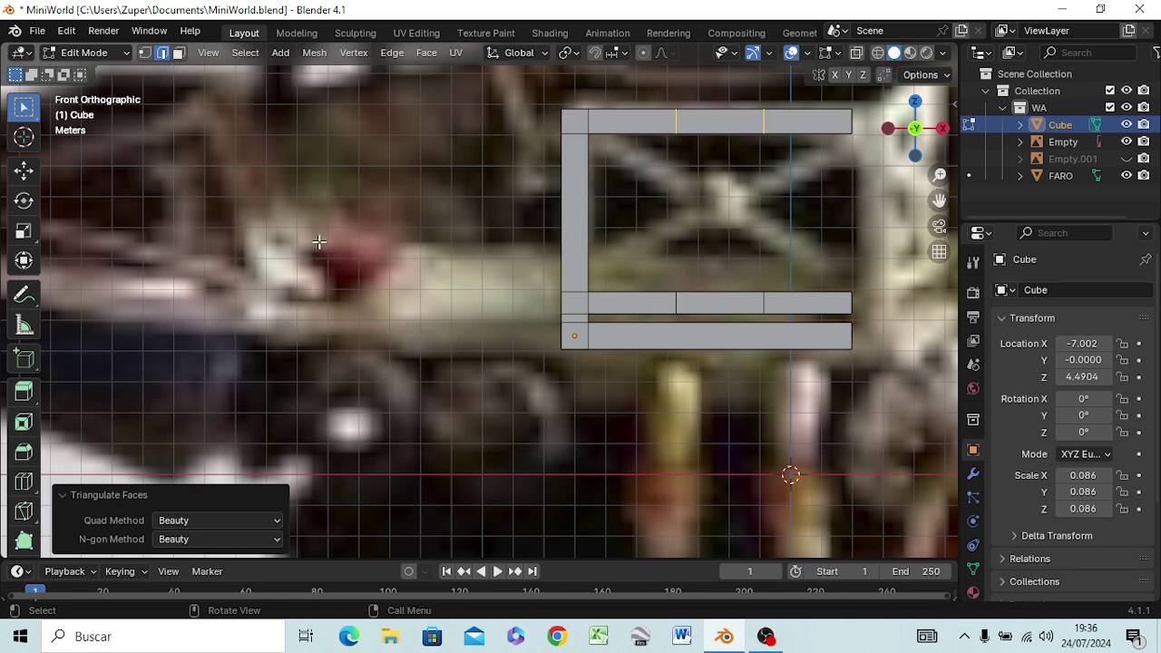
pyautogui.click(60, 498)
pyautogui.hotkey('ctrl', 'z')
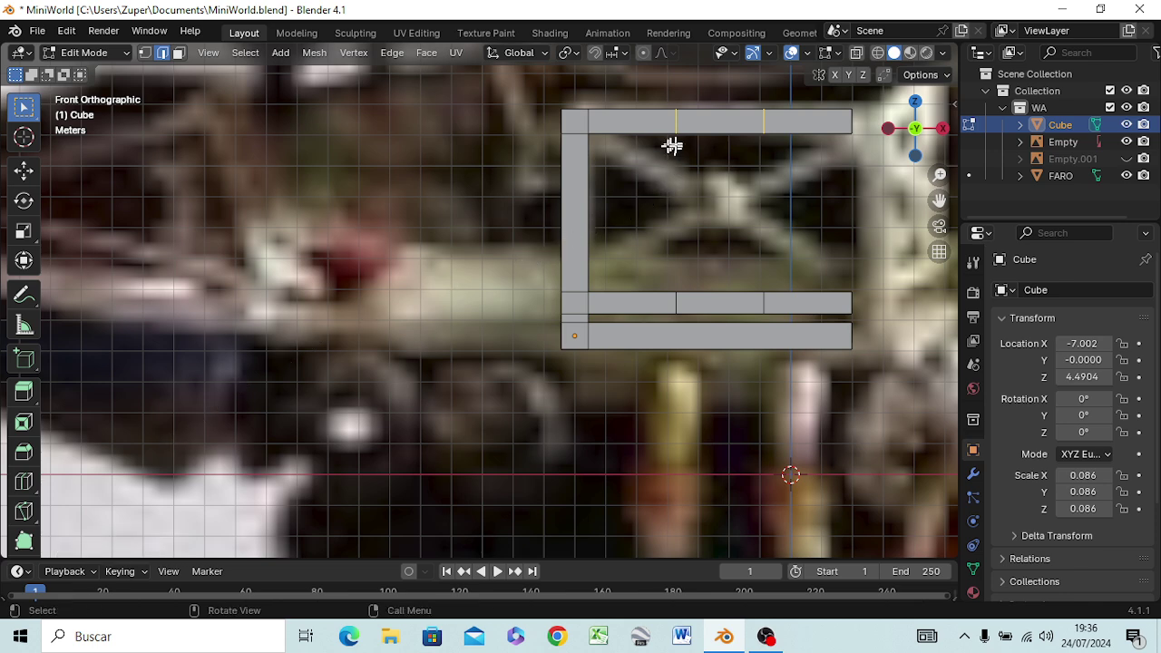
# Add two loop cuts on the top bar, each slid just right of an existing cut (factor 0.4902)
pyautogui.hotkey('ctrl', 'r')
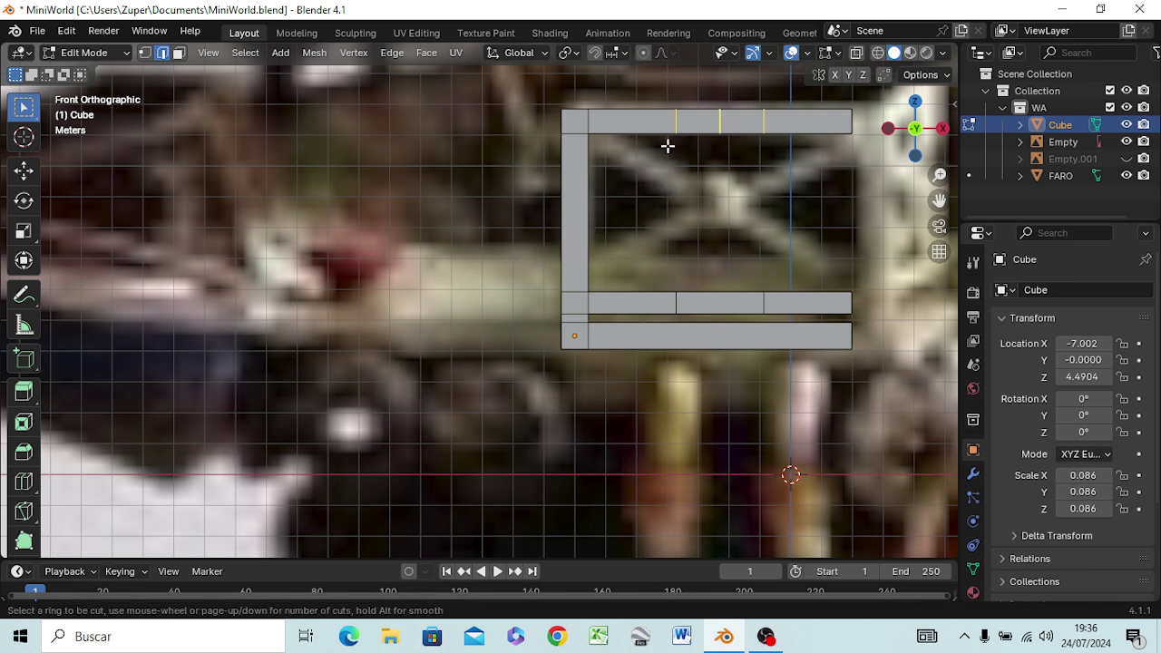
pyautogui.click(704, 122)
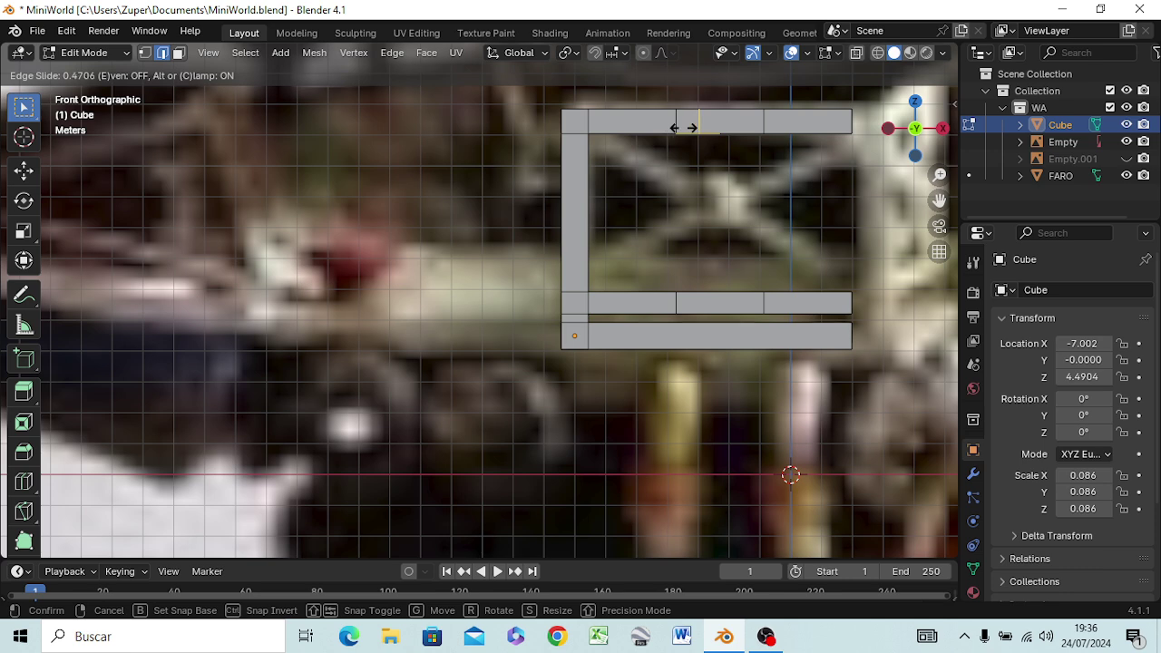
pyautogui.click(685, 127)
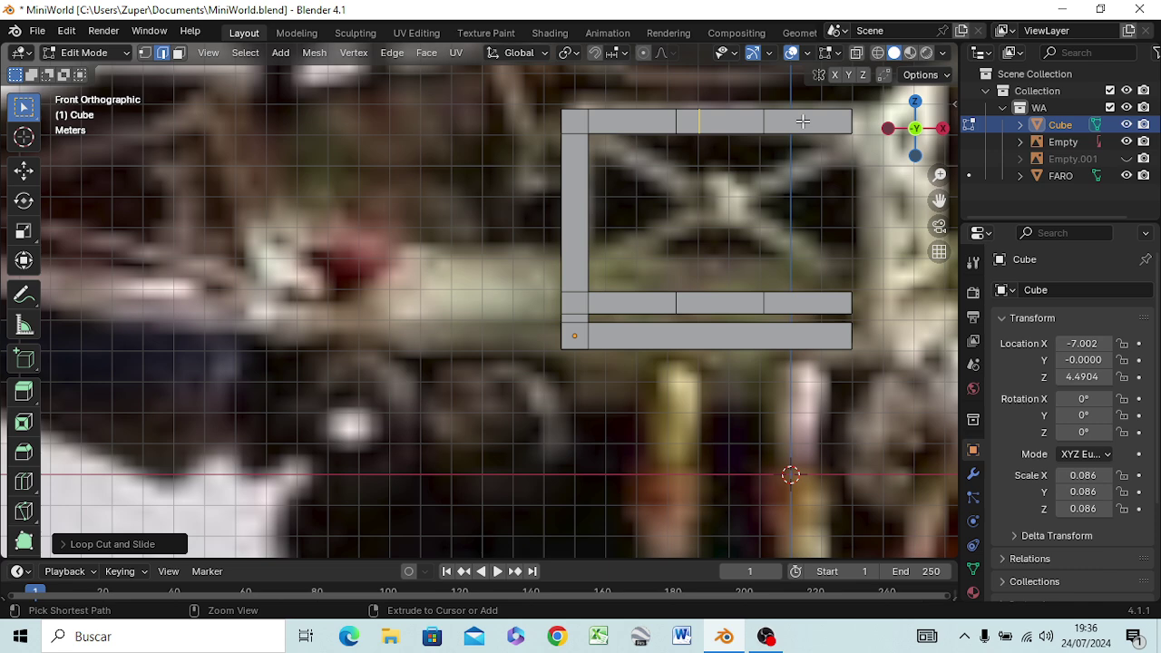
pyautogui.hotkey('ctrl', 'r')
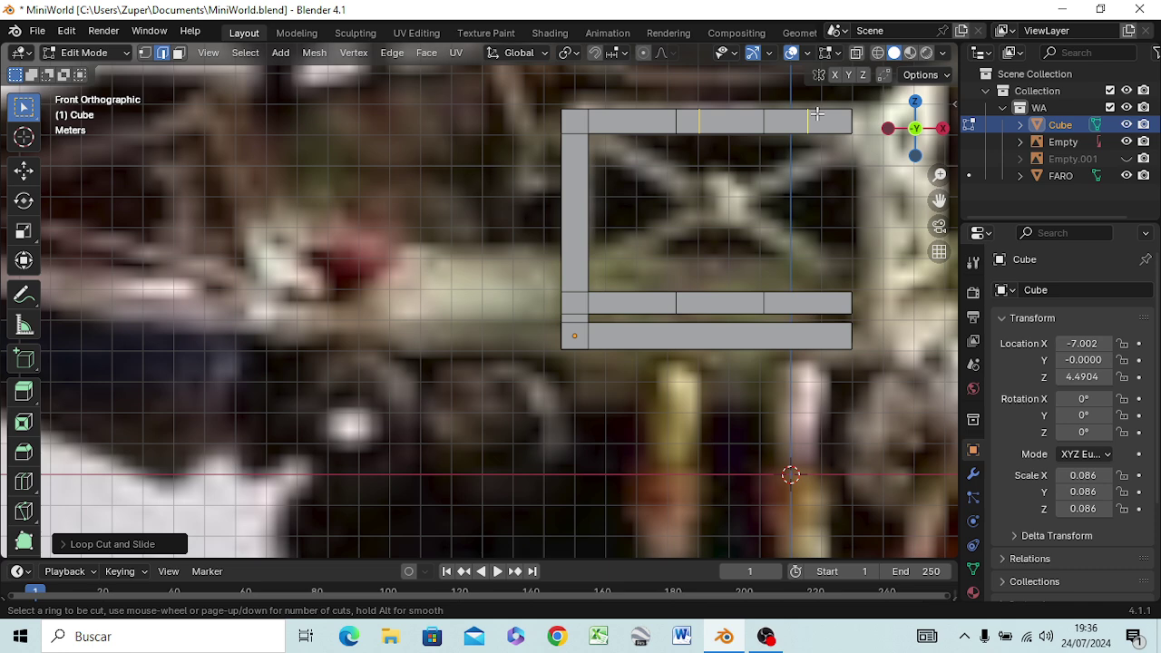
pyautogui.click(806, 127)
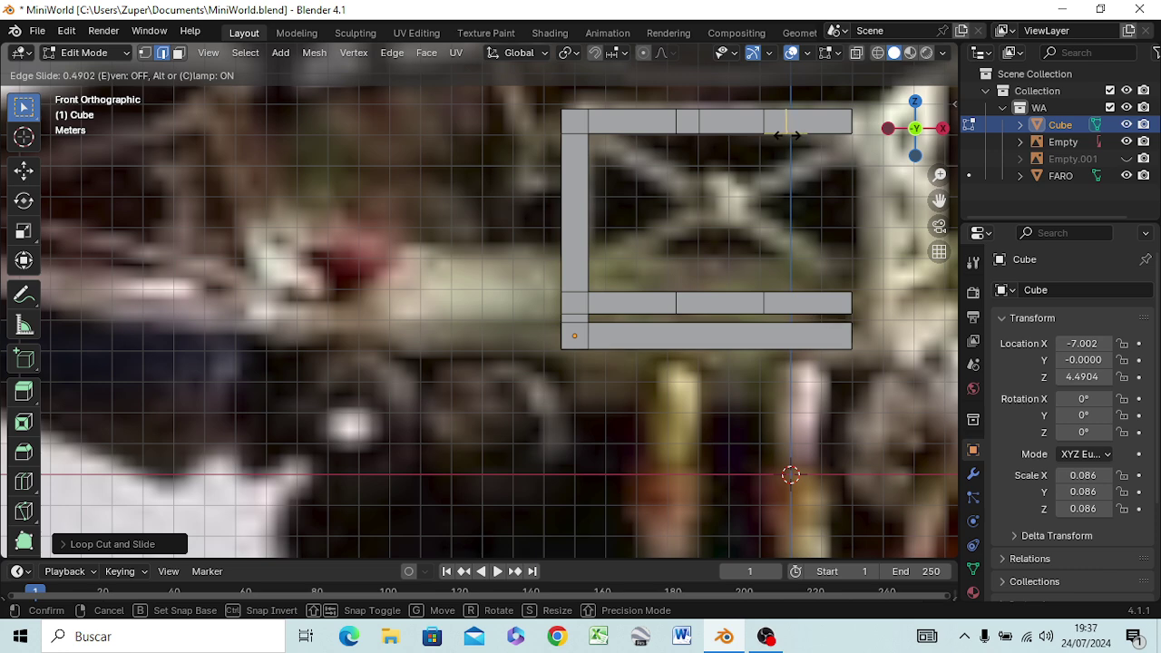
pyautogui.click(788, 134)
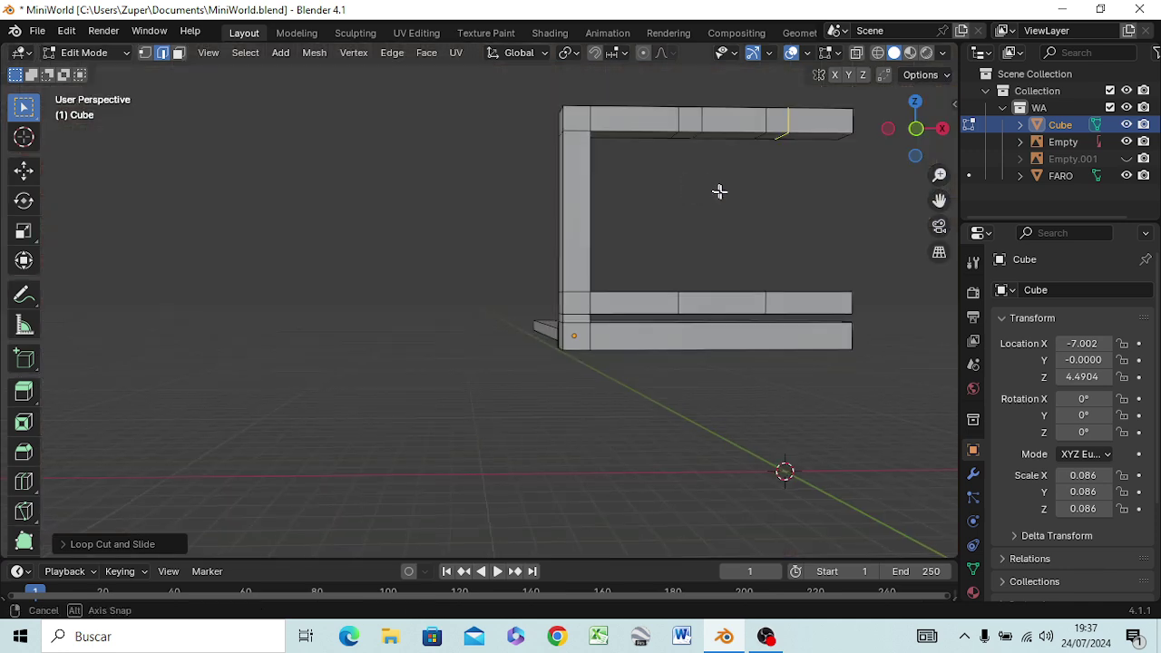
pyautogui.moveTo(692, 182)
pyautogui.mouseDown(button='middle')
pyautogui.moveTo(720, 190)
pyautogui.moveTo(697, 152)
pyautogui.mouseUp(button='middle')
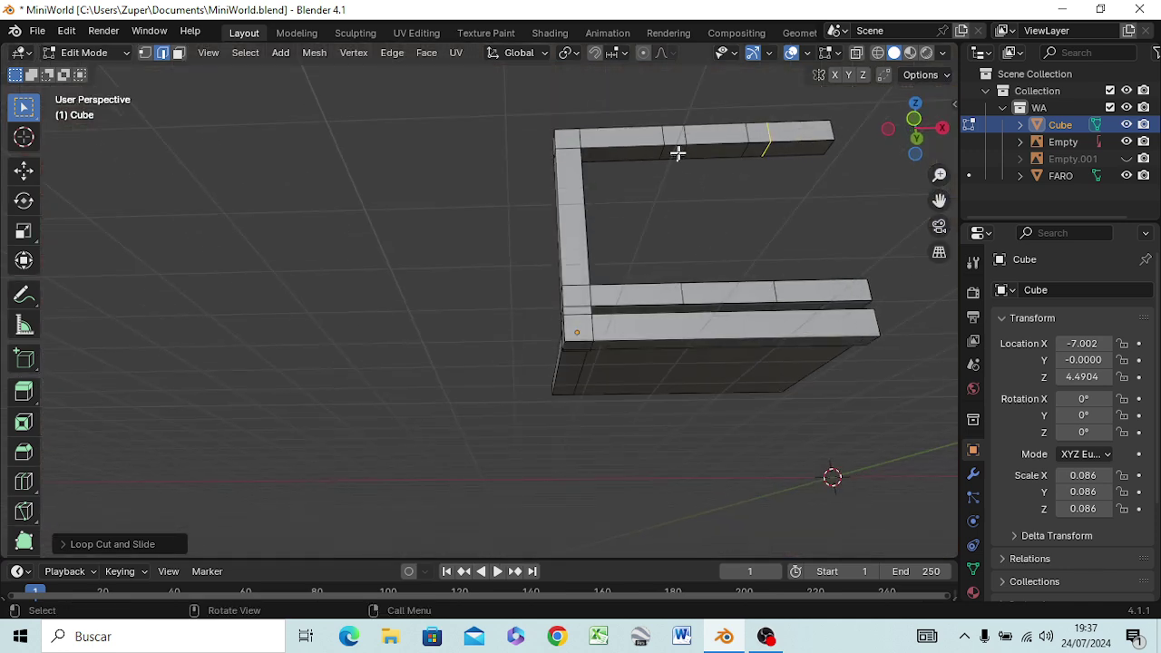
# In face select mode, select both narrow top-bar faces and check them from the front view
pyautogui.click(680, 153)
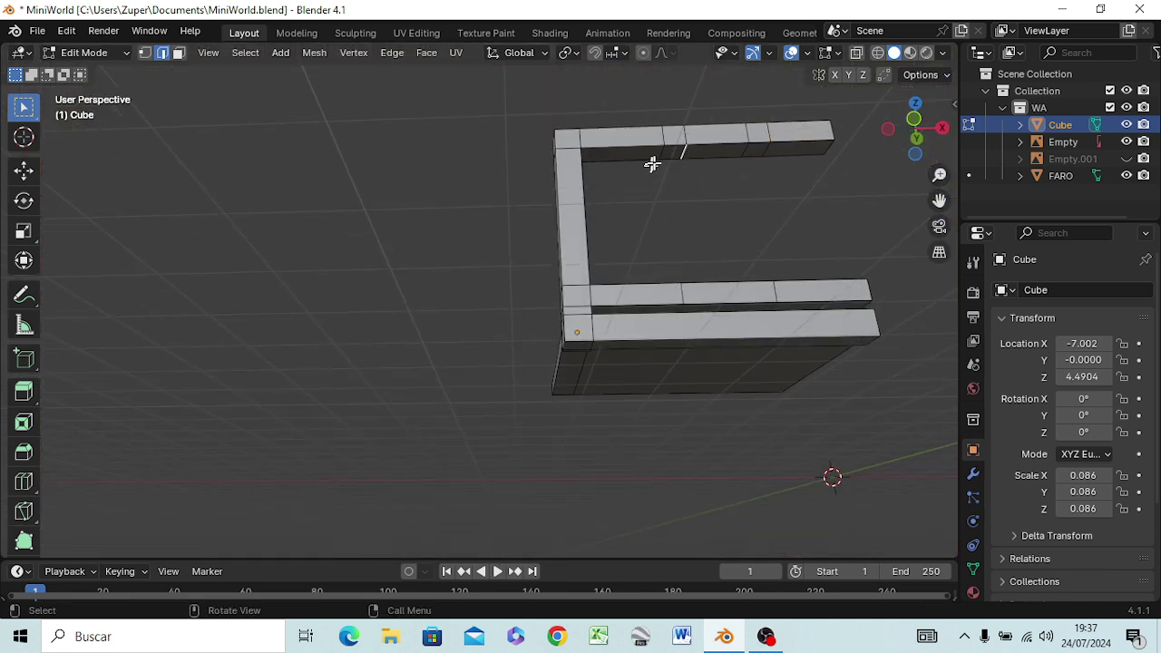
pyautogui.press('3')
pyautogui.click(671, 155)
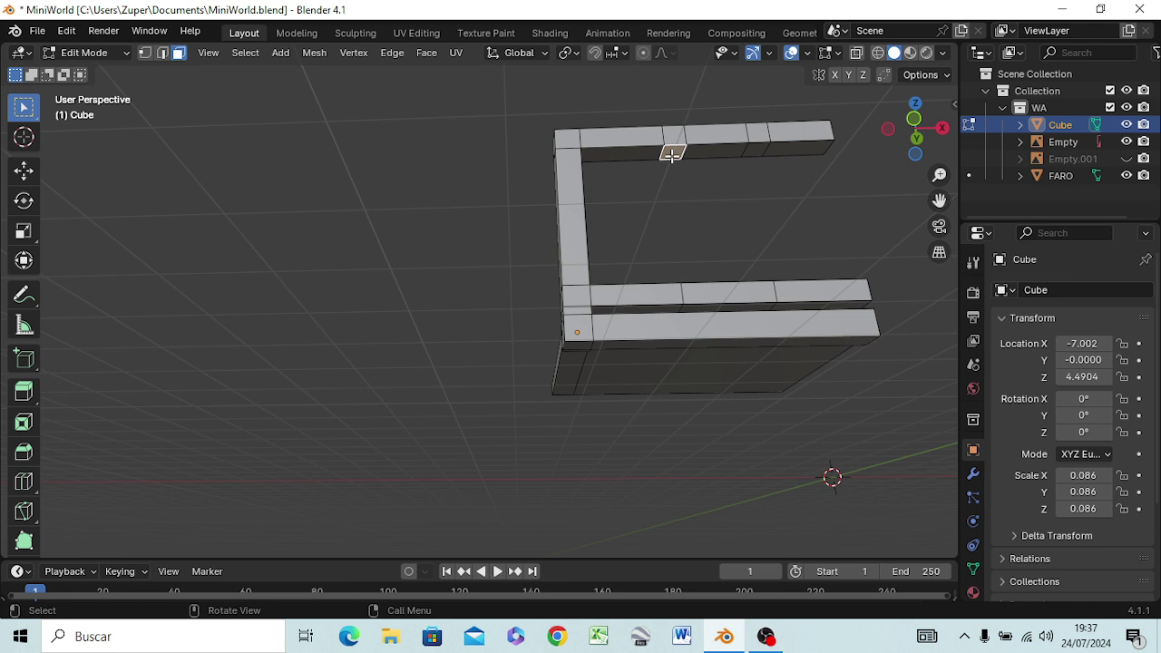
pyautogui.keyDown('shift'); pyautogui.click(755, 150); pyautogui.keyUp('shift')
pyautogui.moveTo(729, 285); pyautogui.dragTo(728, 363, button='middle')
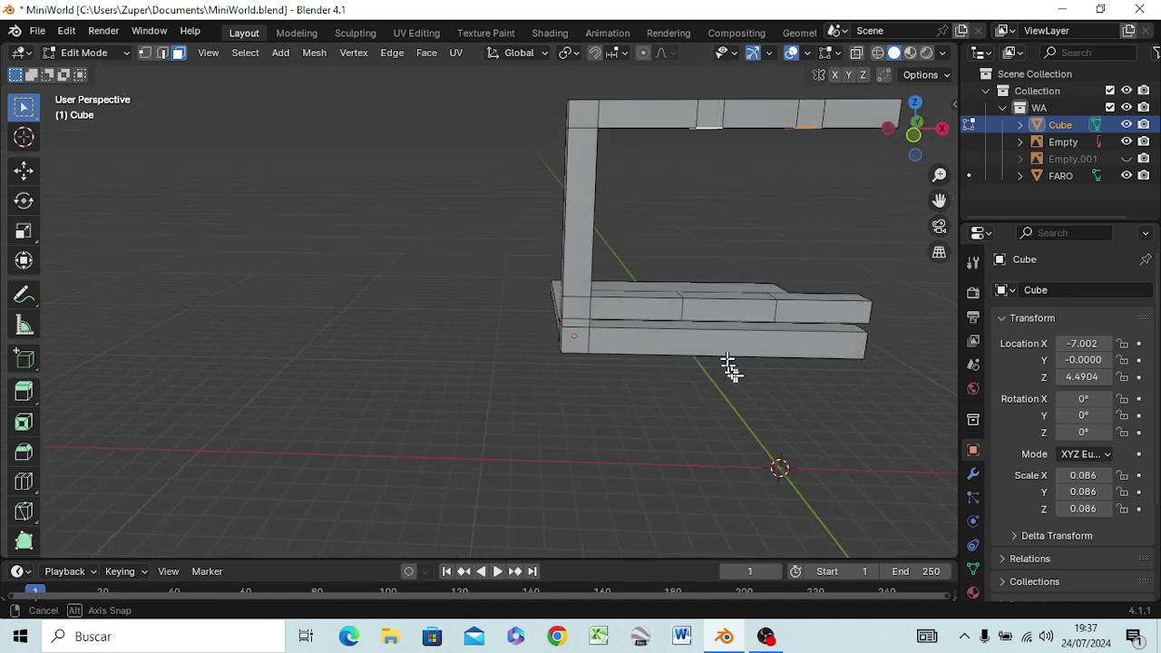
pyautogui.moveTo(728, 363); pyautogui.dragTo(718, 338, button='middle')
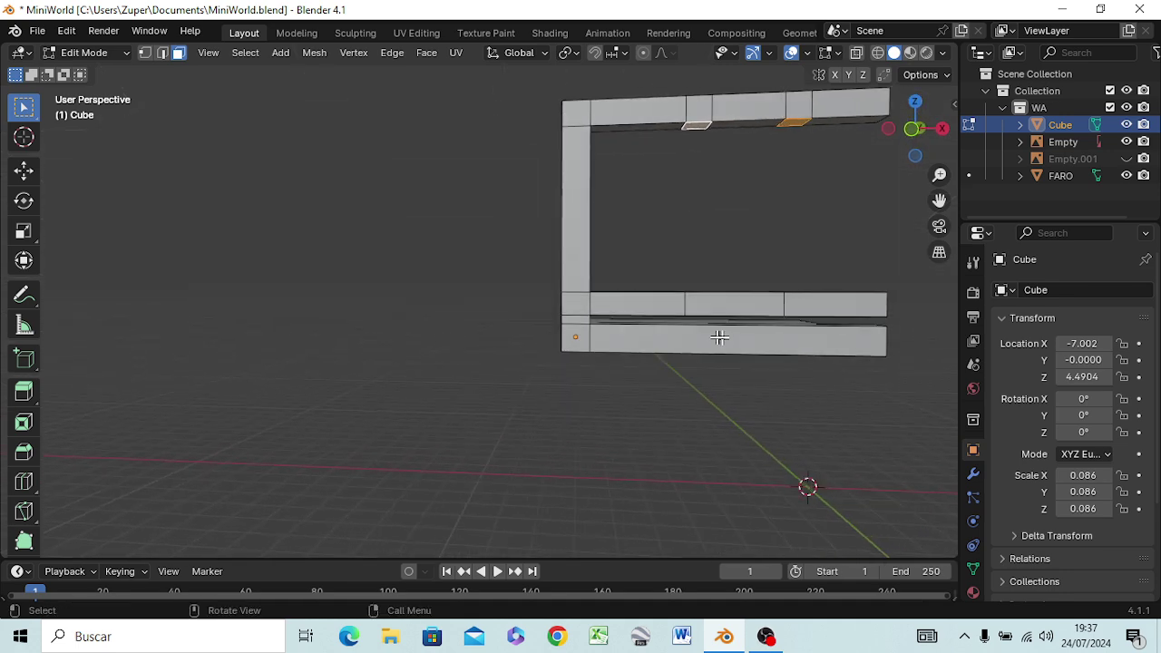
pyautogui.press('KP_1')
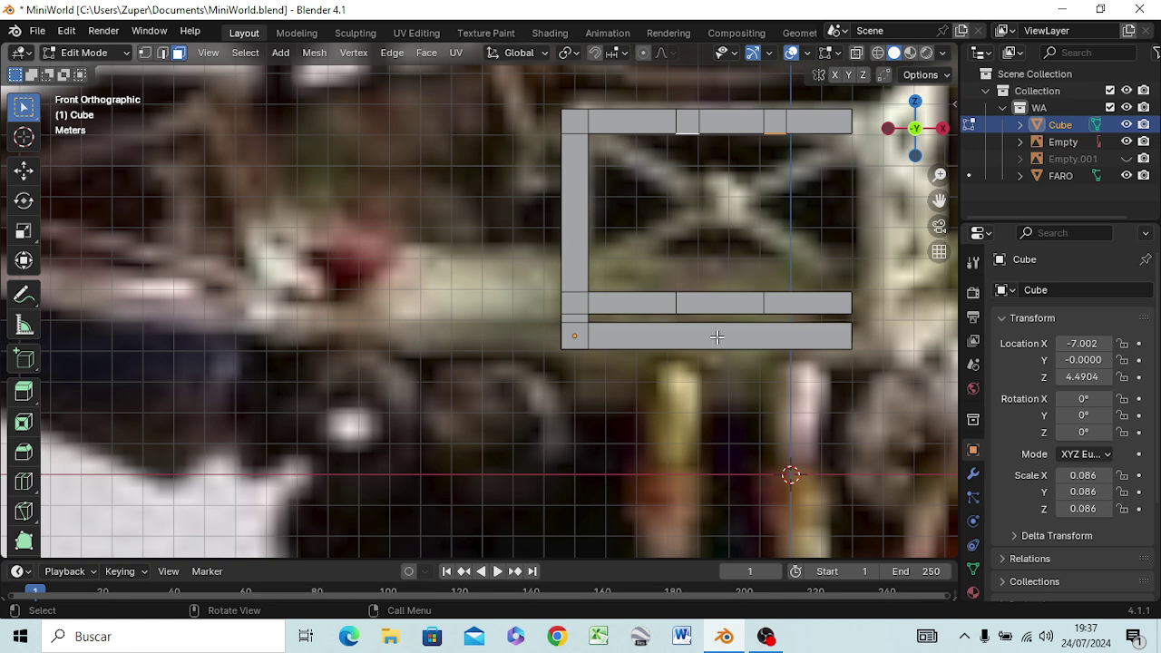
# Switch to wireframe display and try moving the selected faces along Z, then cancel
pyautogui.press('z')
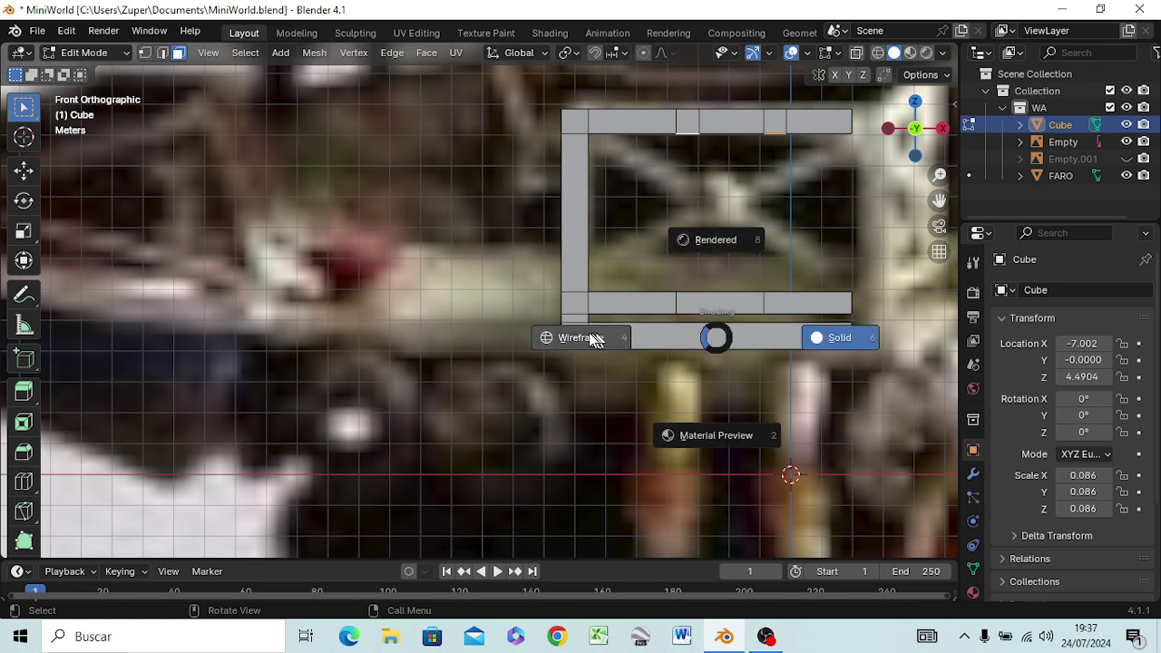
pyautogui.click(591, 339)
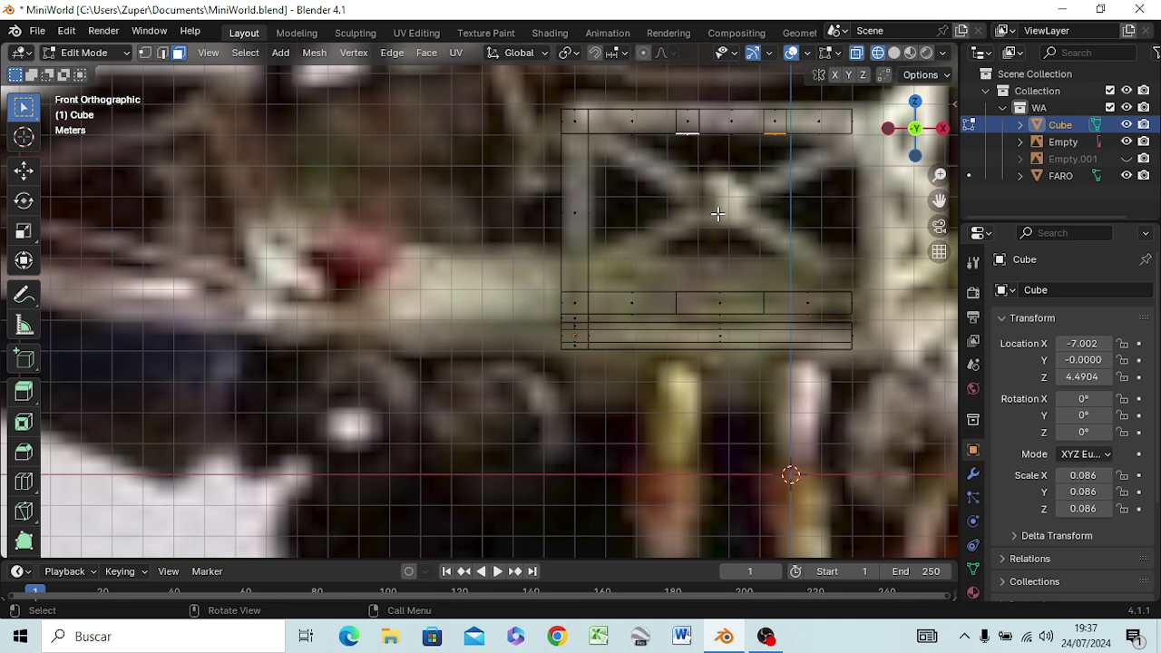
pyautogui.press('g')
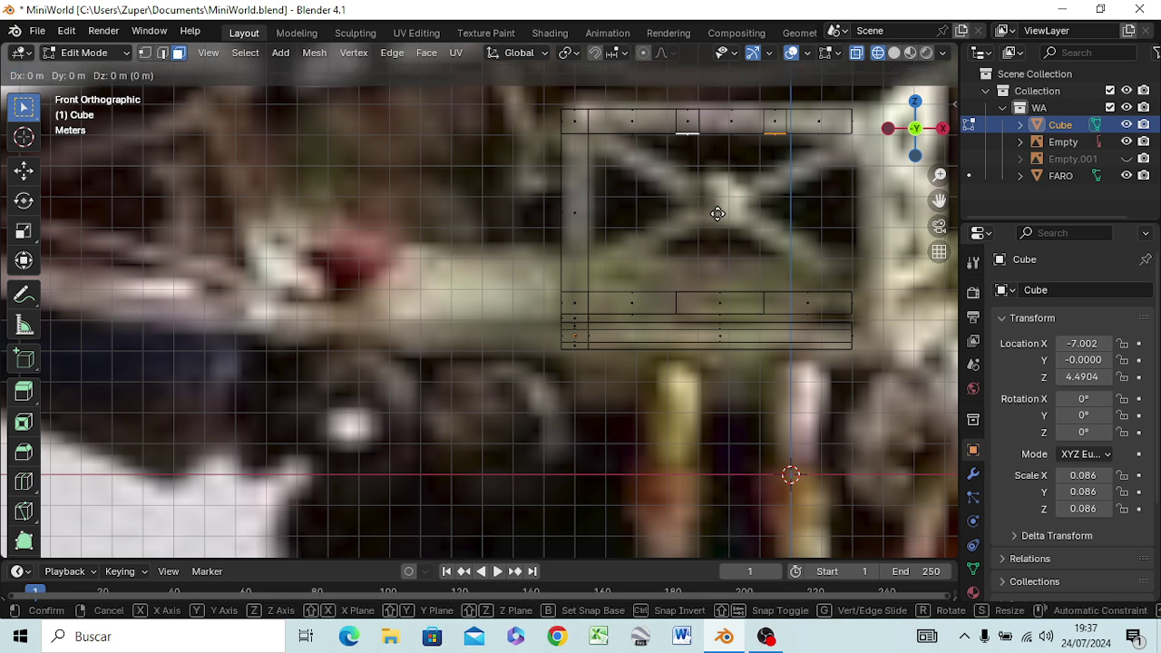
pyautogui.press('z')
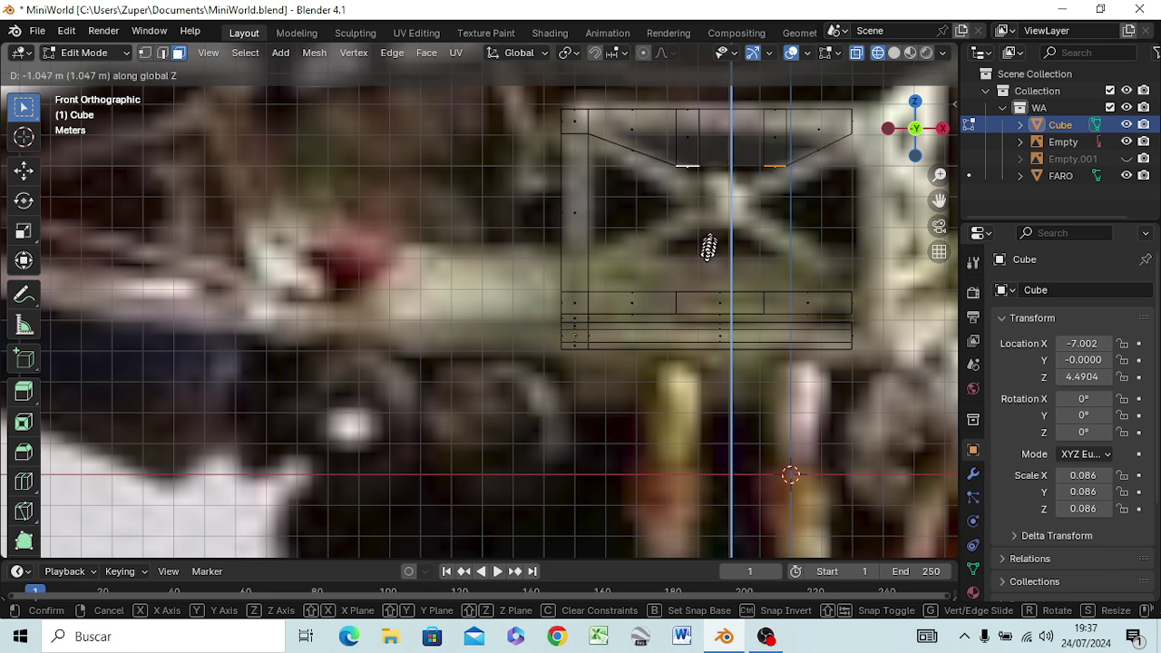
pyautogui.rightClick(708, 247)
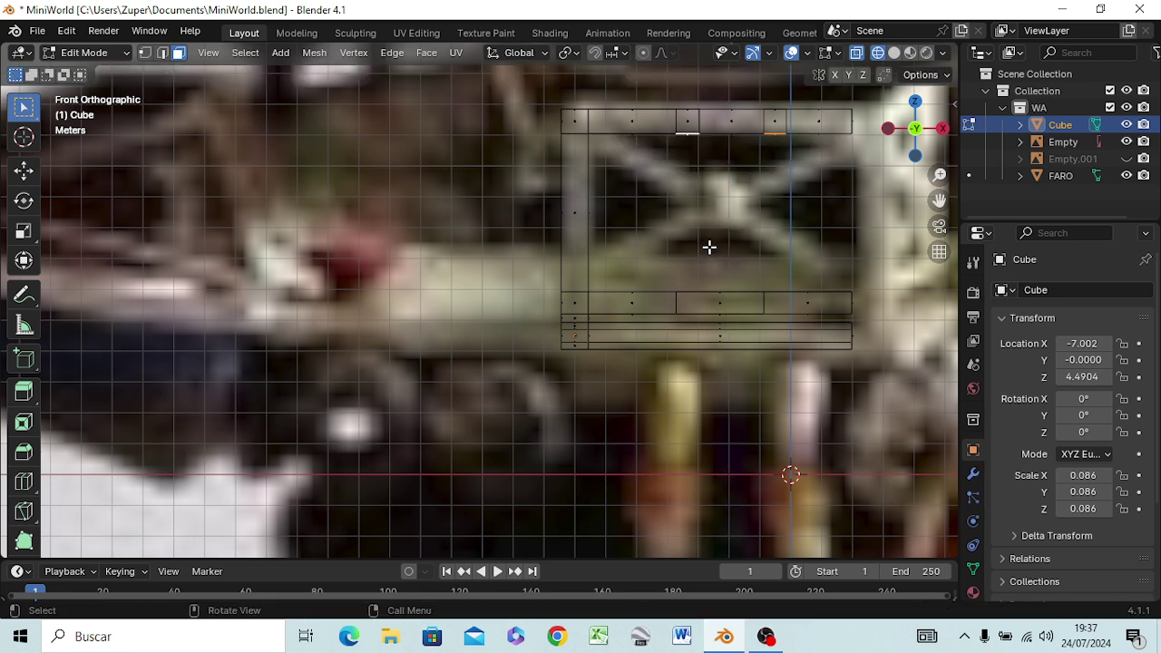
# Extrude the two narrow faces straight down along Z to the middle bar
pyautogui.press('g')
pyautogui.press('z')
pyautogui.press('z')
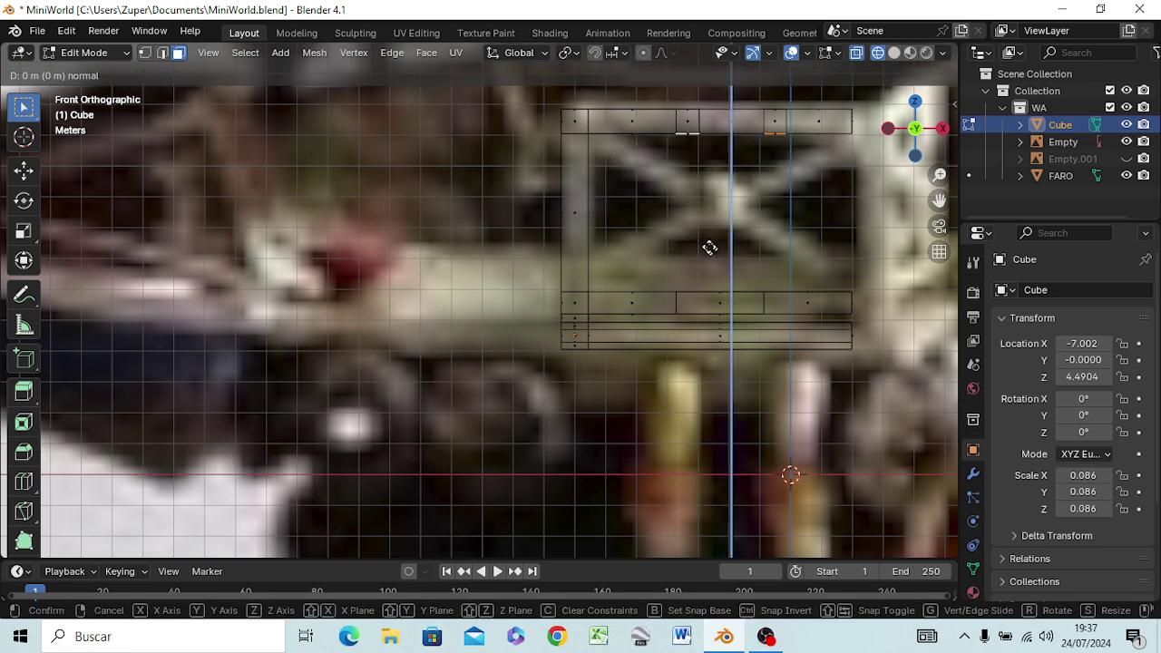
pyautogui.press('z')
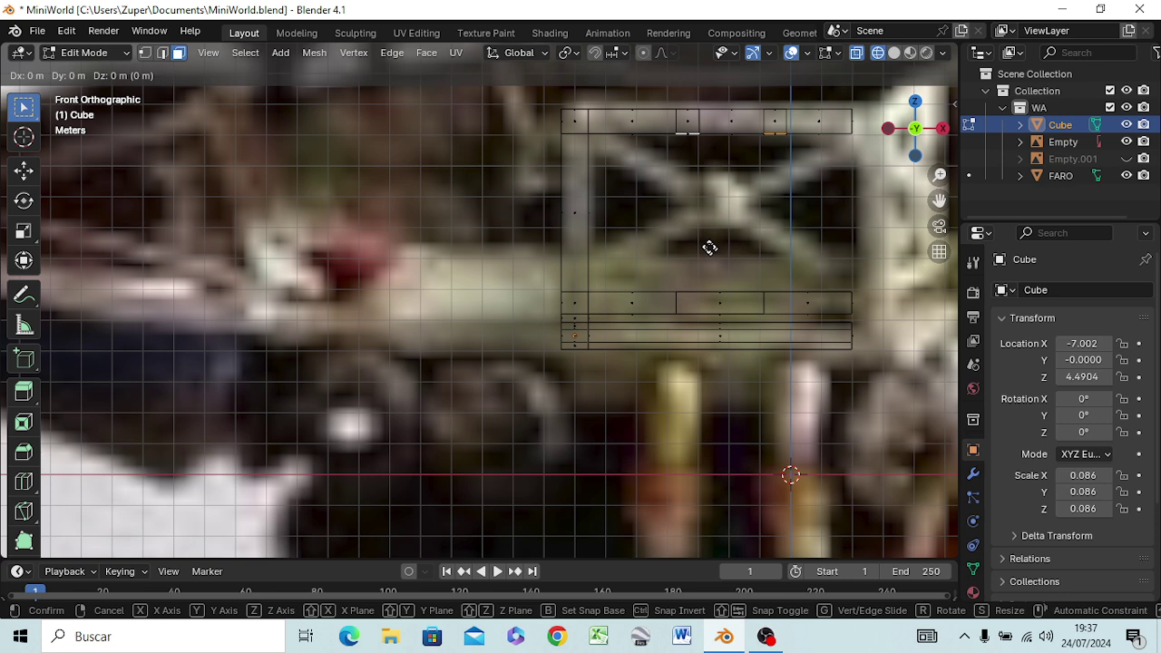
pyautogui.press('z')
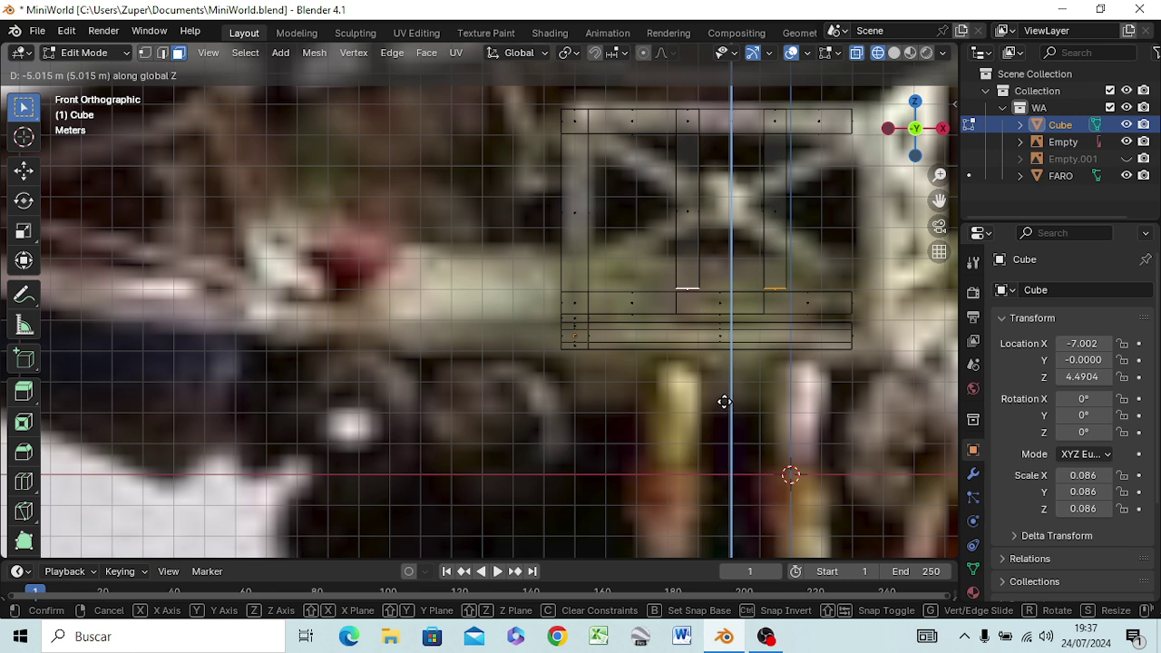
pyautogui.click(724, 402)
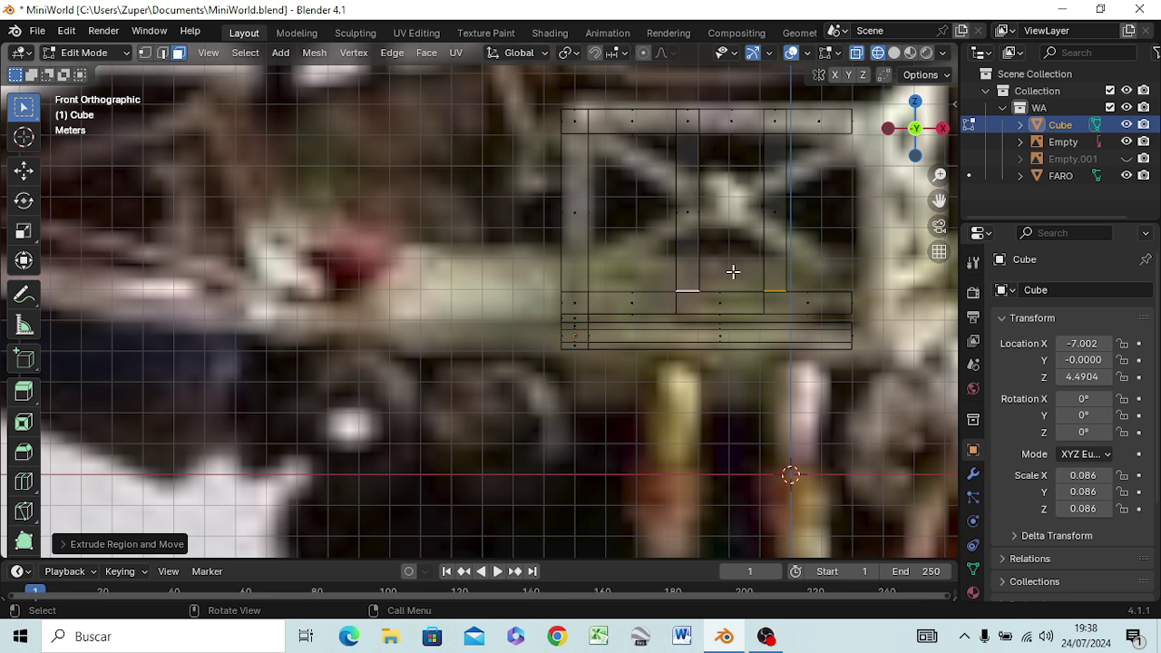
# Switch back to solid shading, orbit to inspect the two new posts, then switch to OBS
pyautogui.press('z')
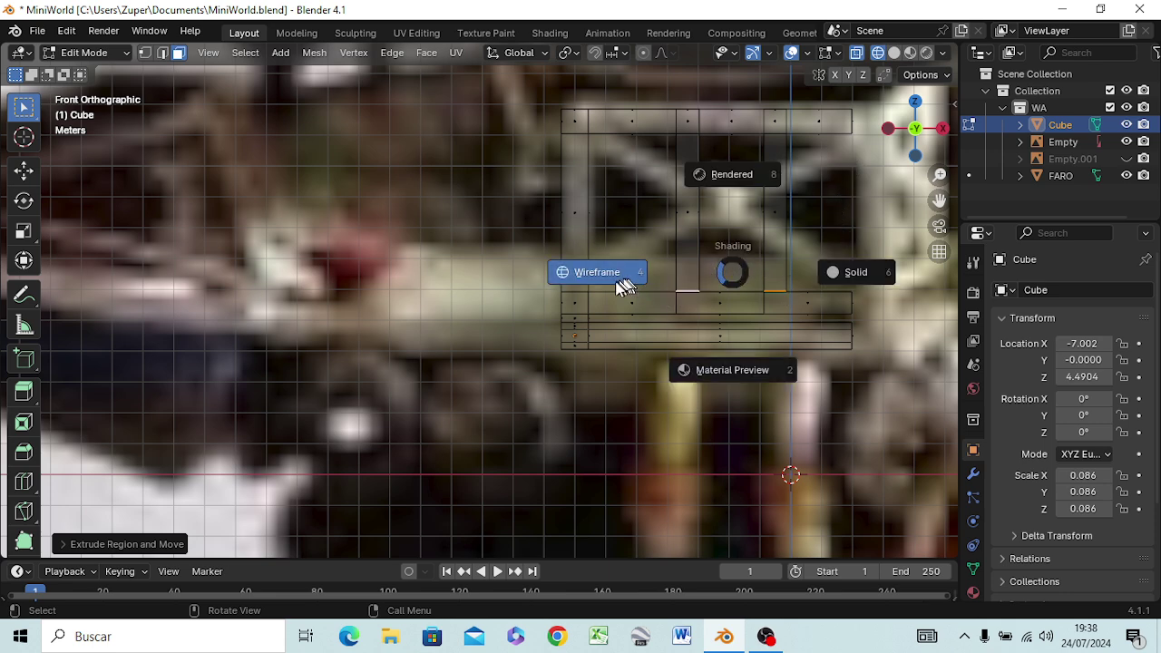
pyautogui.click(856, 270)
pyautogui.moveTo(803, 277)
pyautogui.mouseDown(button='middle')
pyautogui.moveTo(703, 361)
pyautogui.moveTo(647, 330)
pyautogui.moveTo(576, 324)
pyautogui.moveTo(739, 318)
pyautogui.moveTo(736, 299)
pyautogui.moveTo(770, 295)
pyautogui.moveTo(786, 311)
pyautogui.moveTo(772, 298)
pyautogui.mouseUp(button='middle')
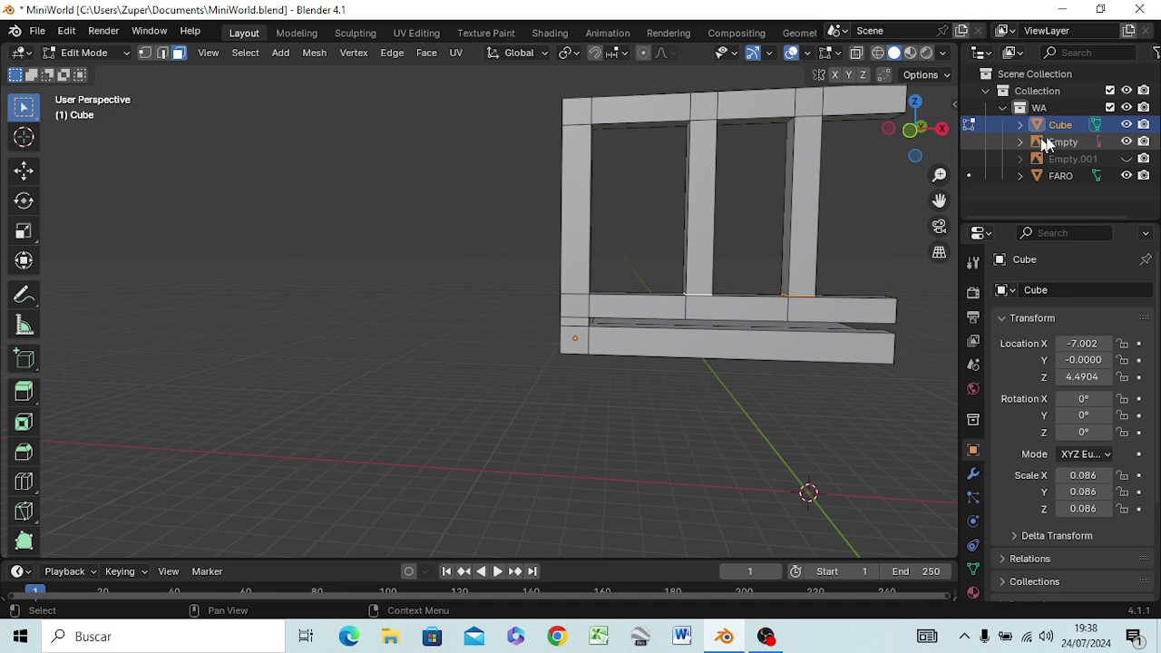
pyautogui.hotkey('alt', 'Tab')
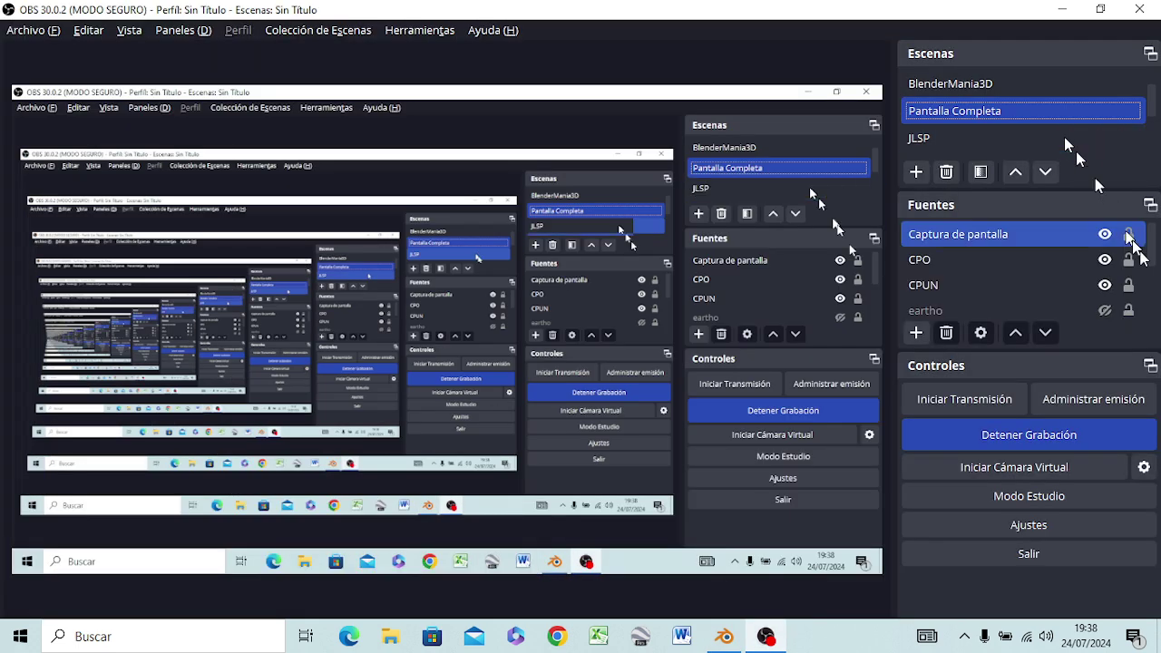